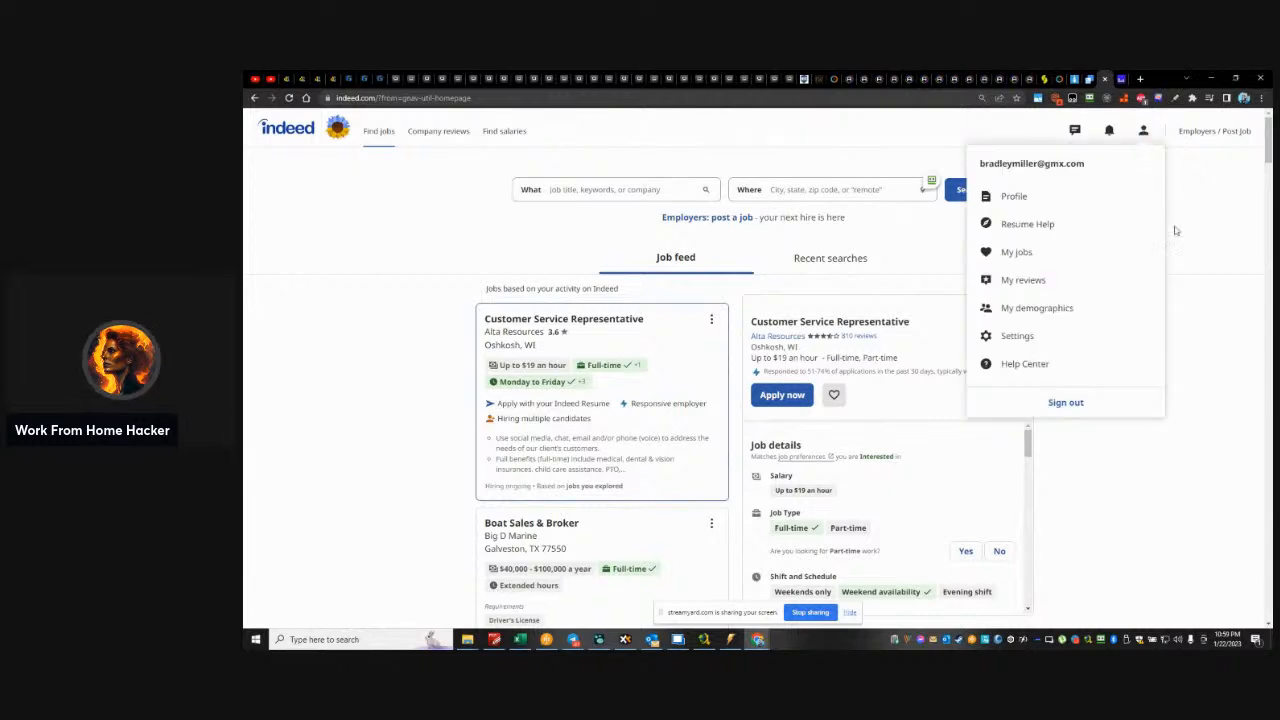
Search the web for "work from home solutions" and open the Working Solutions remote jobs site
left_click(1224, 250)
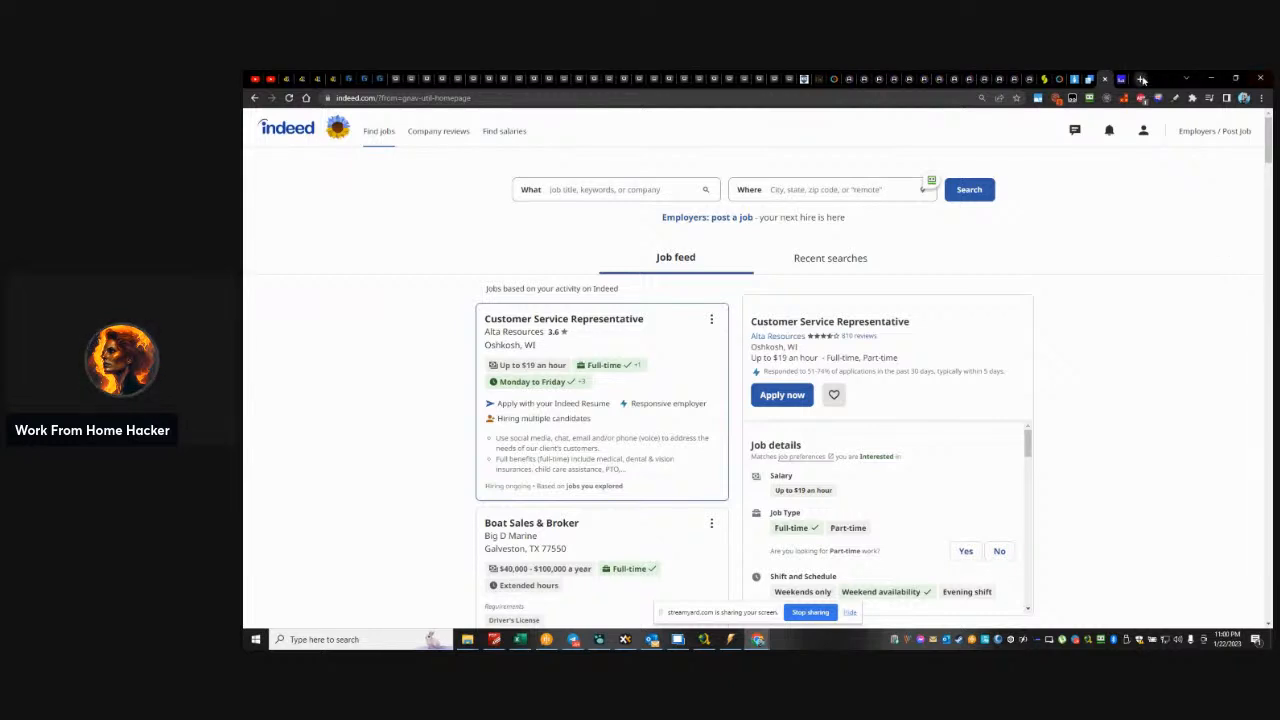
left_click(1143, 79)
type("work")
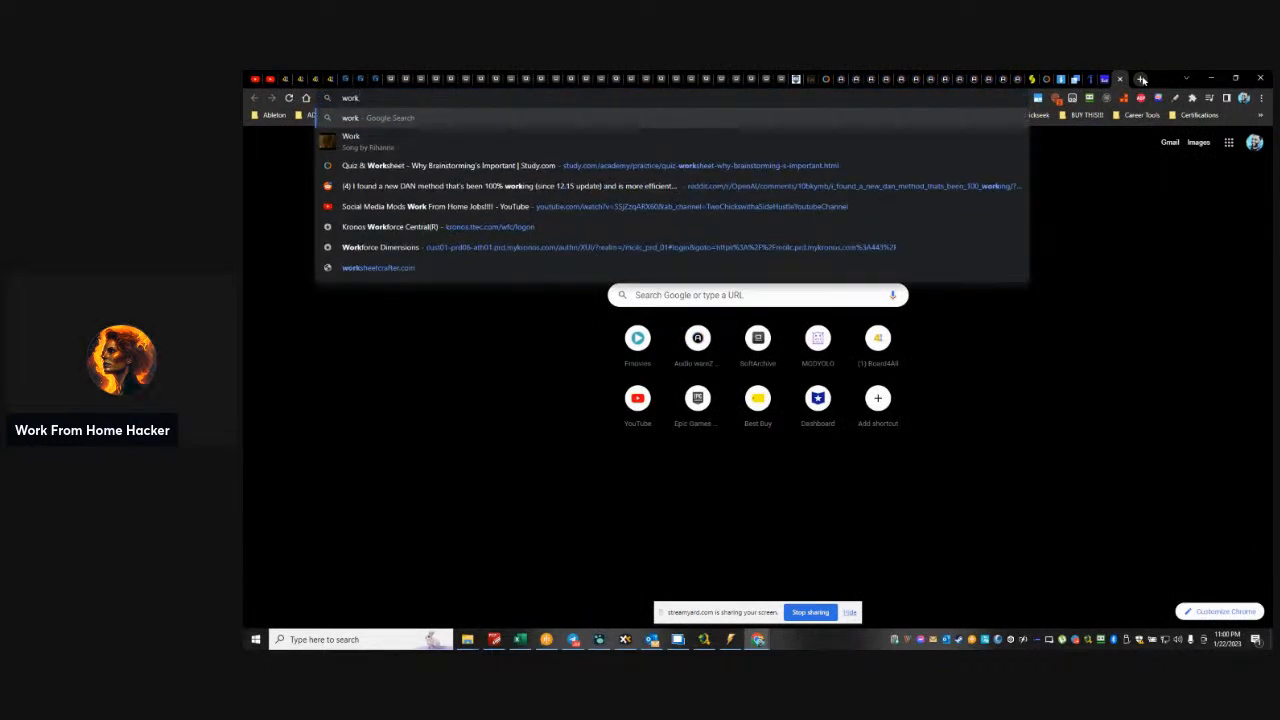
type(" from home solutio")
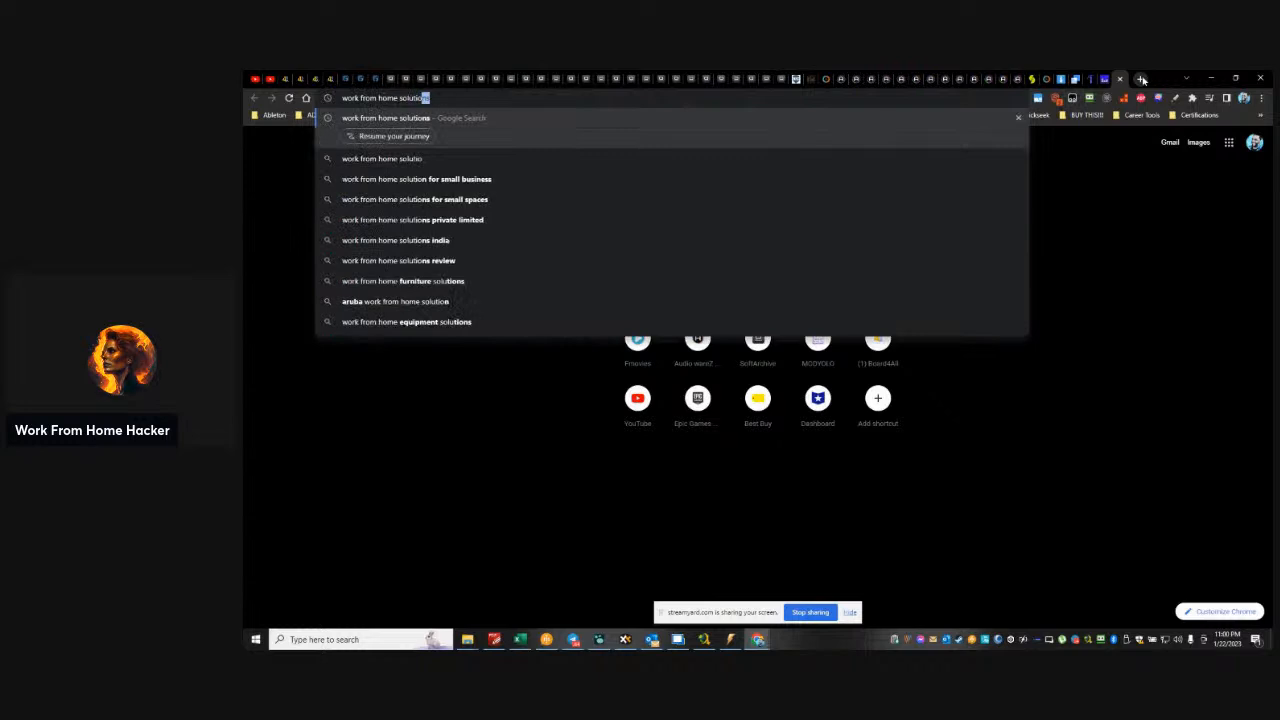
key("Return")
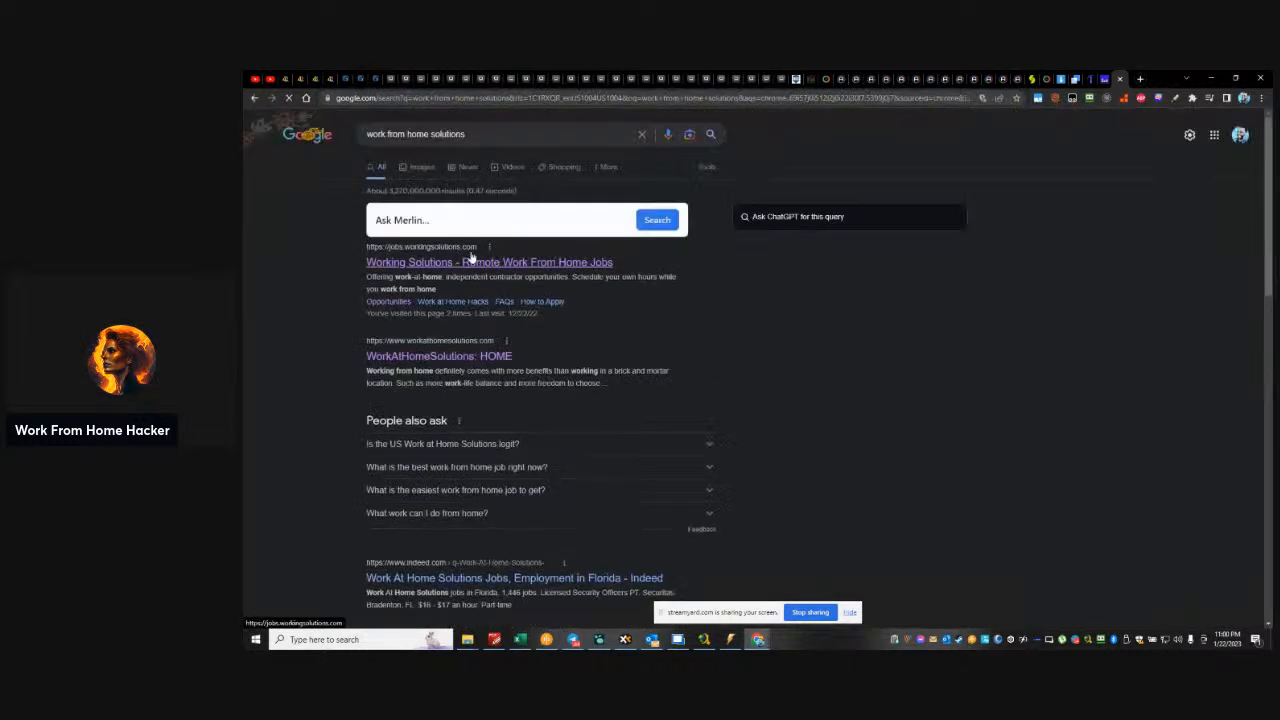
left_click(466, 261)
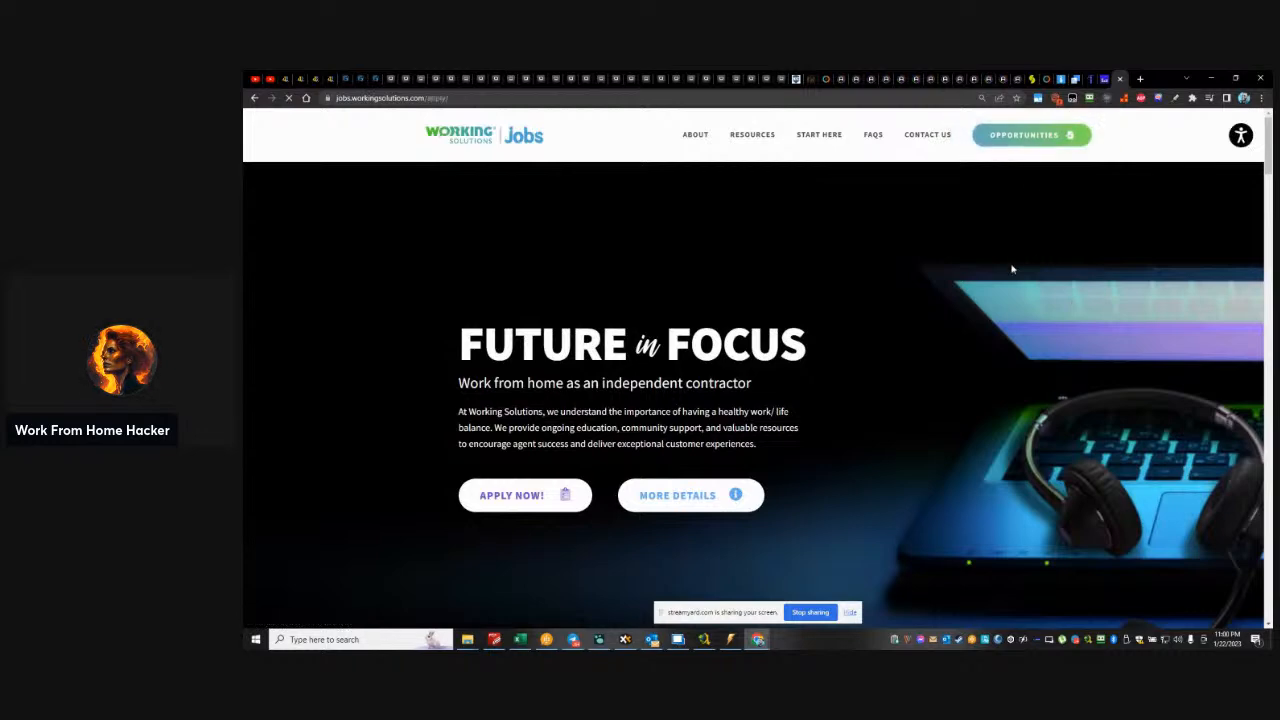
Review the Customer Service, Verification Representative - Remote listing on the opportunities page, close it, and look over the rest of the page
scroll(1066, 445, "down", 5)
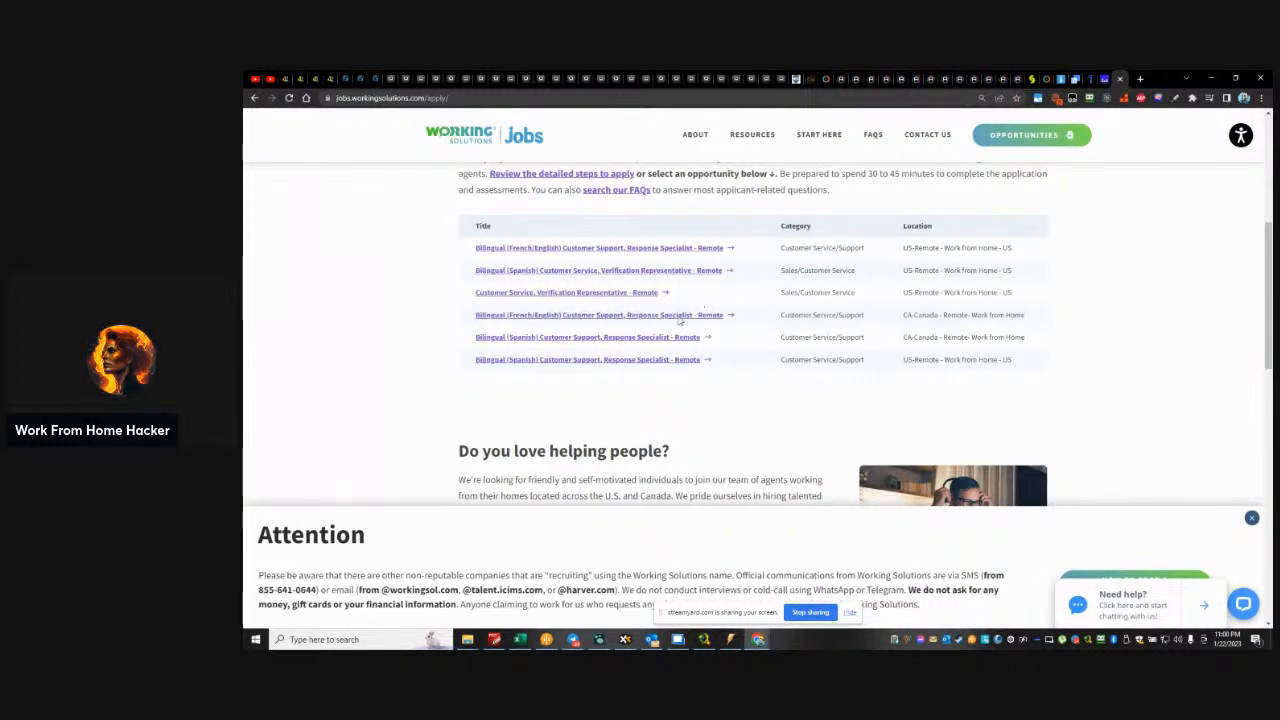
left_click(620, 293)
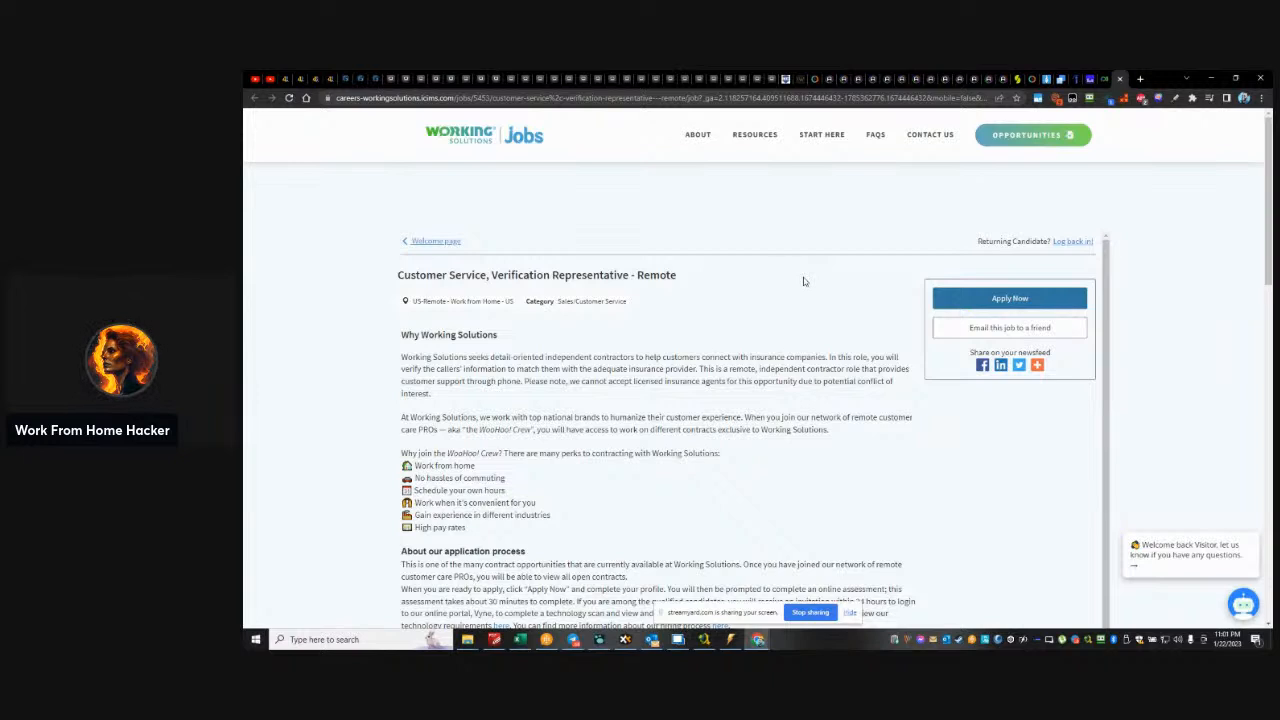
scroll(802, 280, "down", 1)
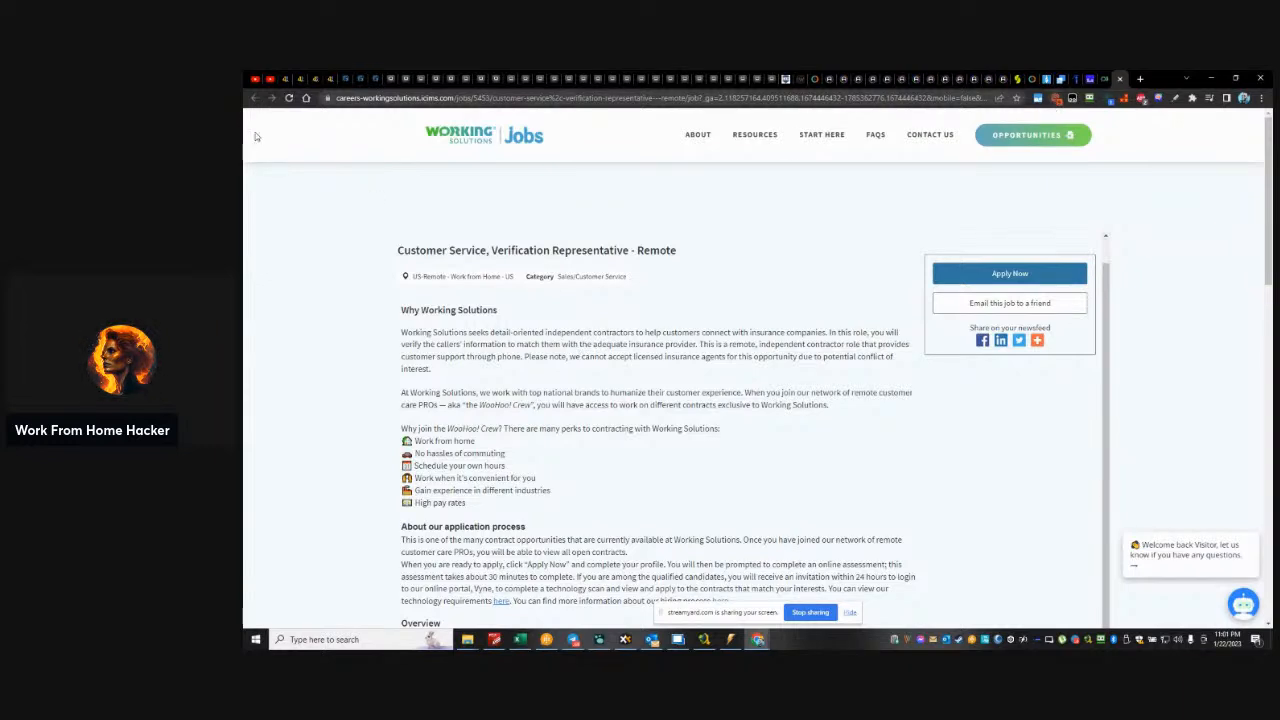
left_click(1120, 79)
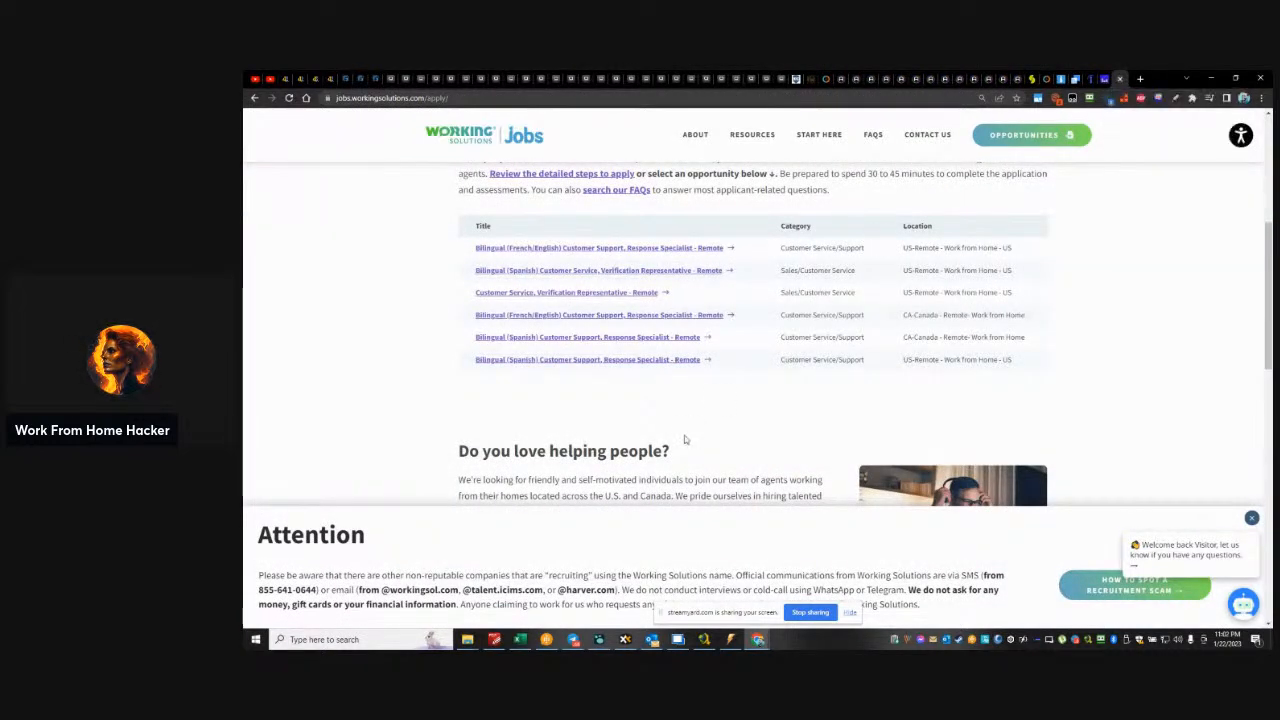
scroll(685, 435, "down", 3)
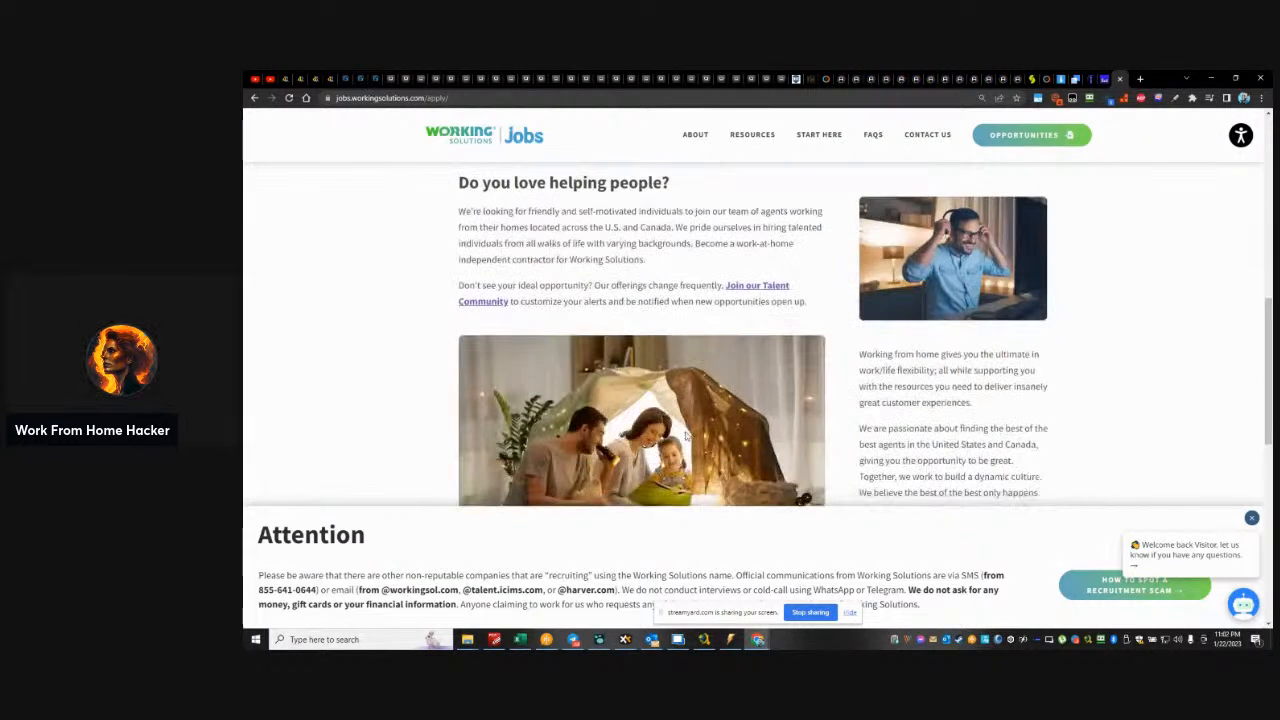
scroll(688, 430, "up", 3)
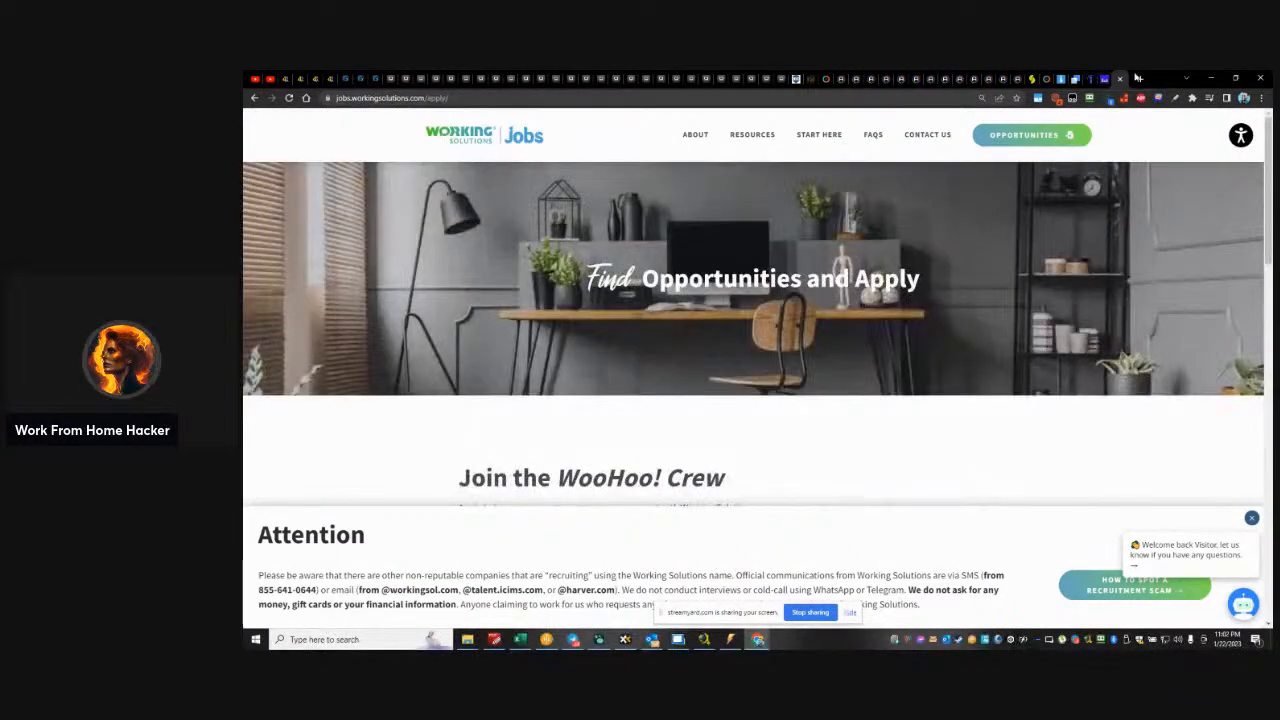
Search the web for "working solutions intuit" in a new tab and look through the results
left_click(1138, 78)
type("working sol")
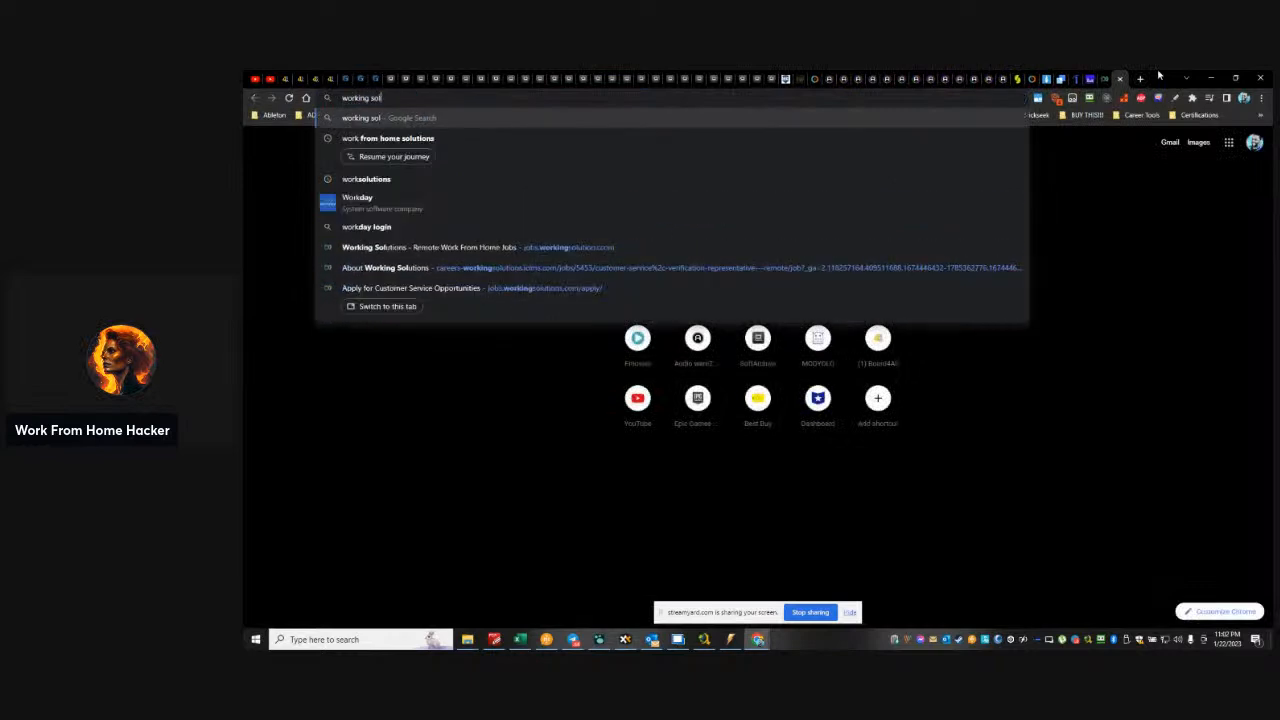
type("utions intuit")
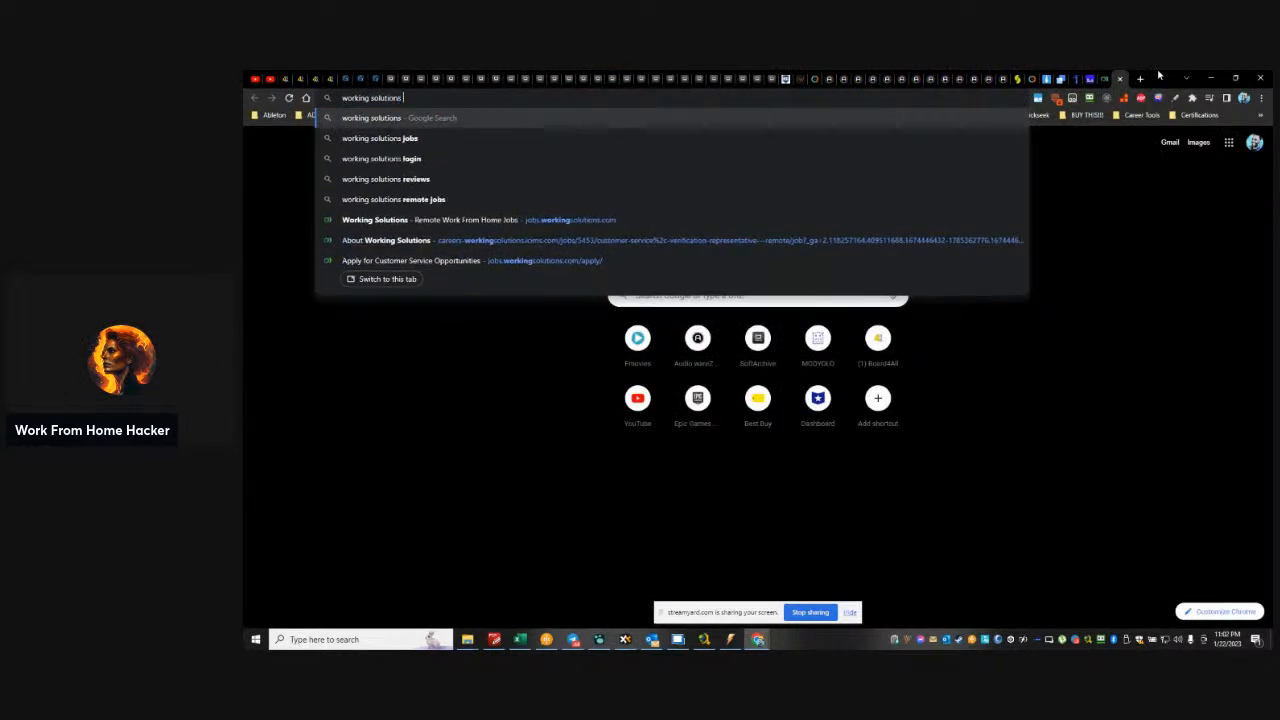
key("Return")
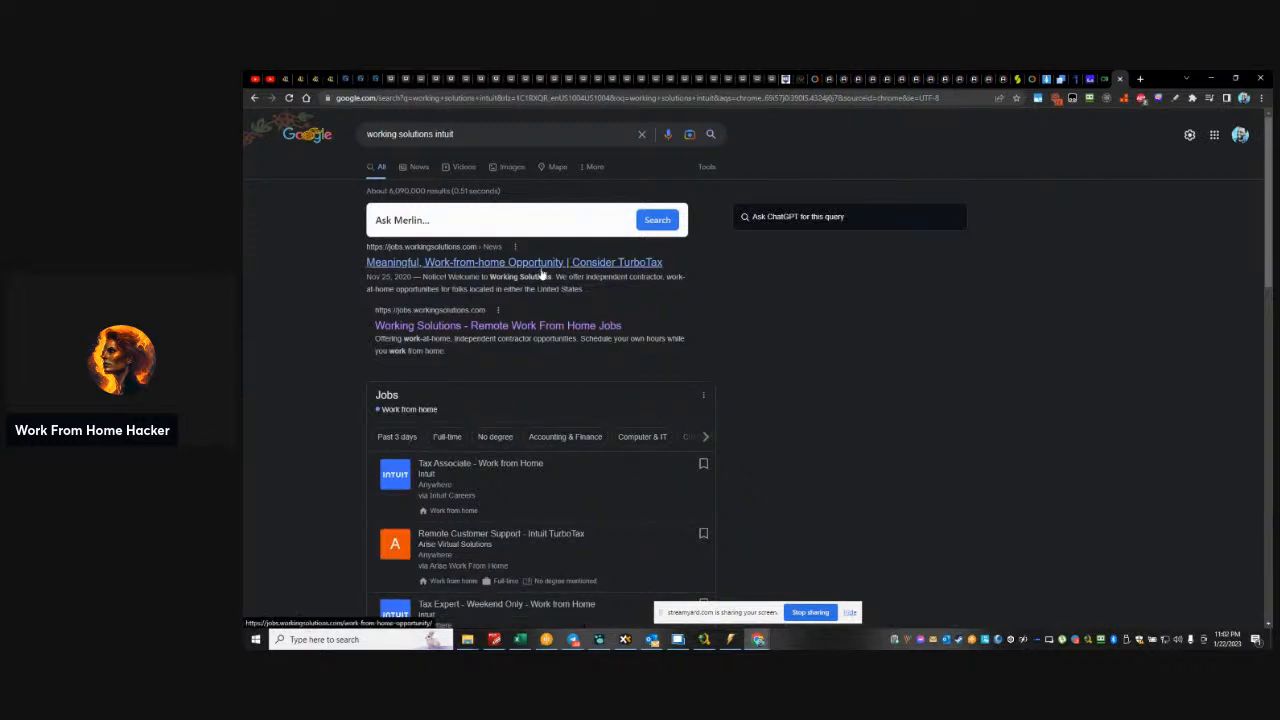
scroll(749, 351, "down", 5)
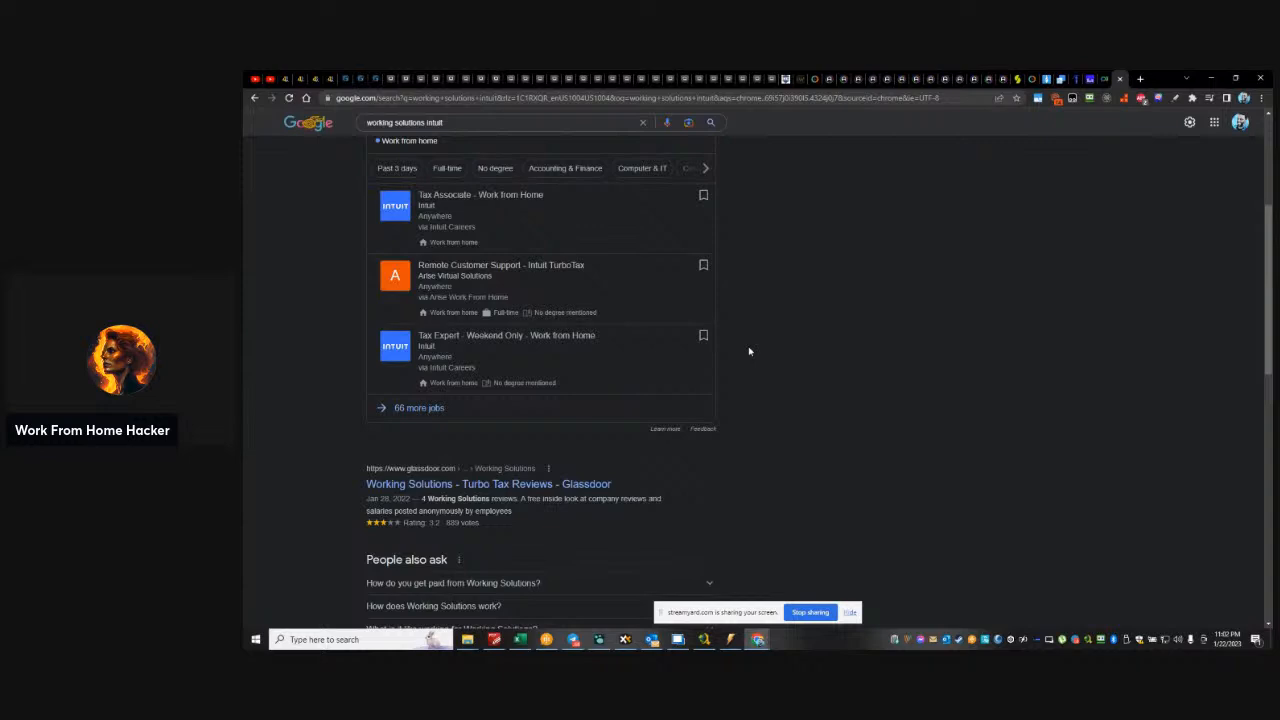
scroll(749, 351, "up", 1)
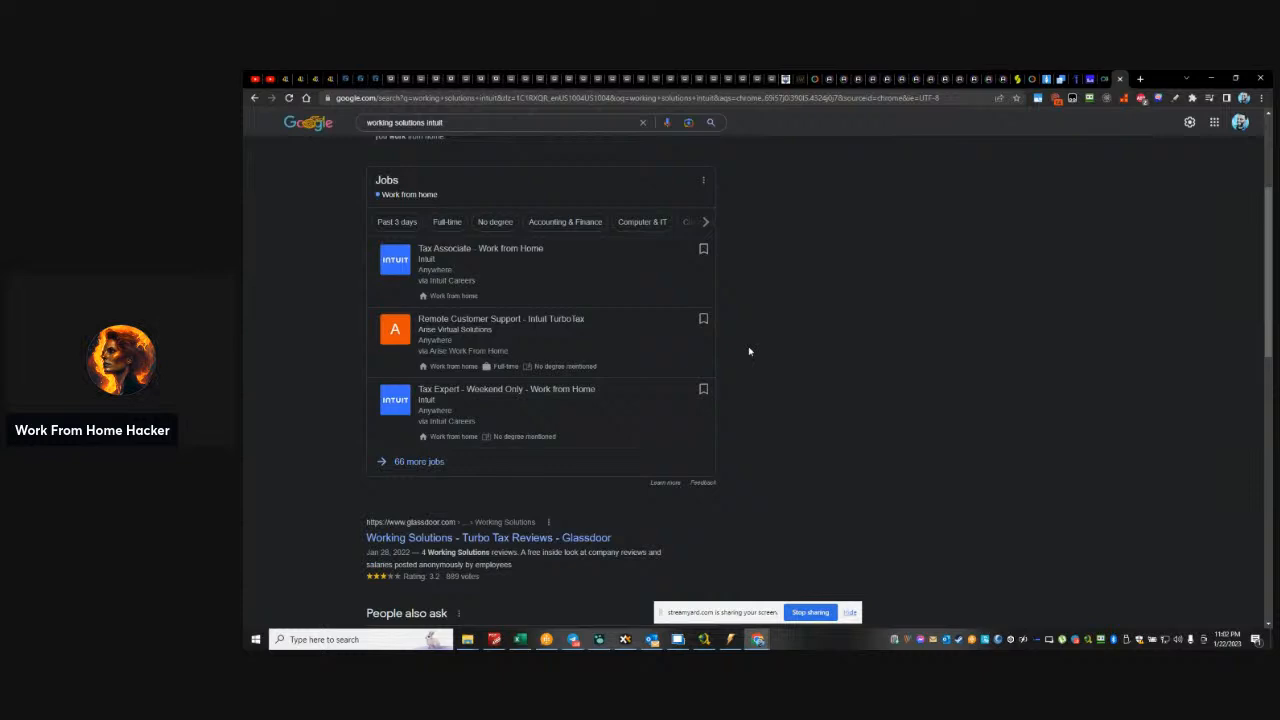
scroll(749, 351, "down", 6)
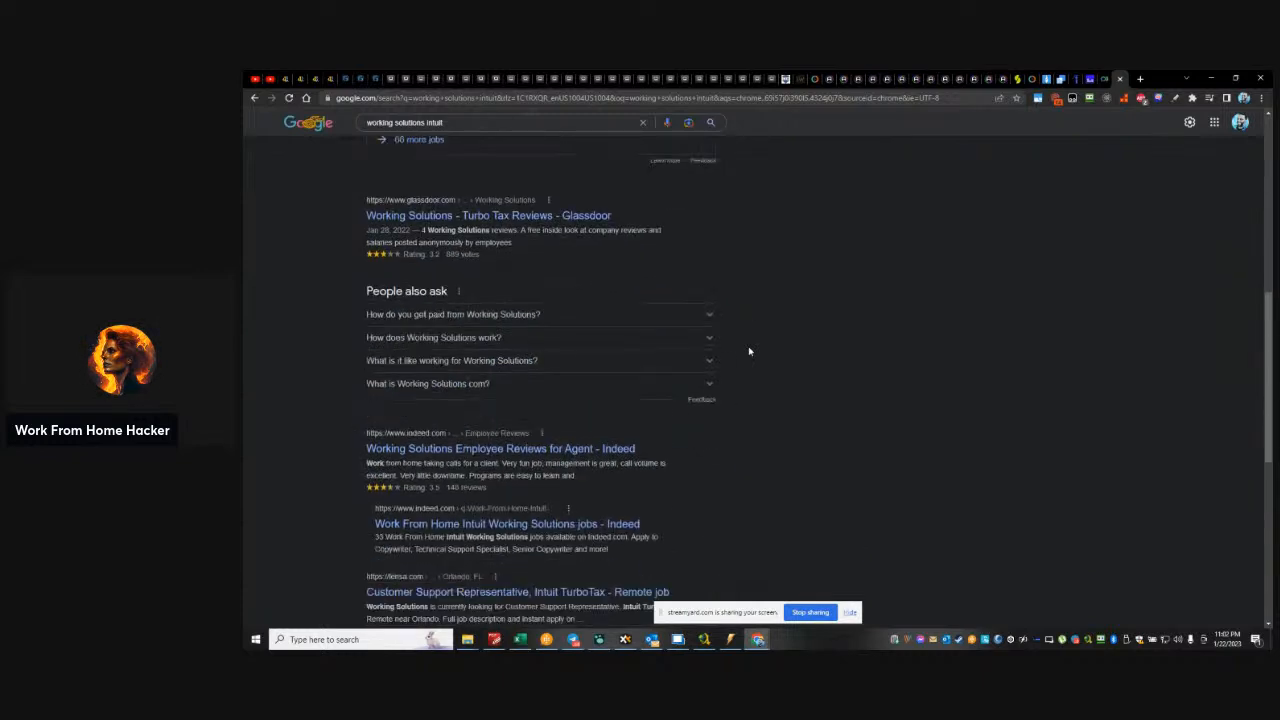
scroll(749, 351, "down", 1)
scroll(749, 351, "down", 2)
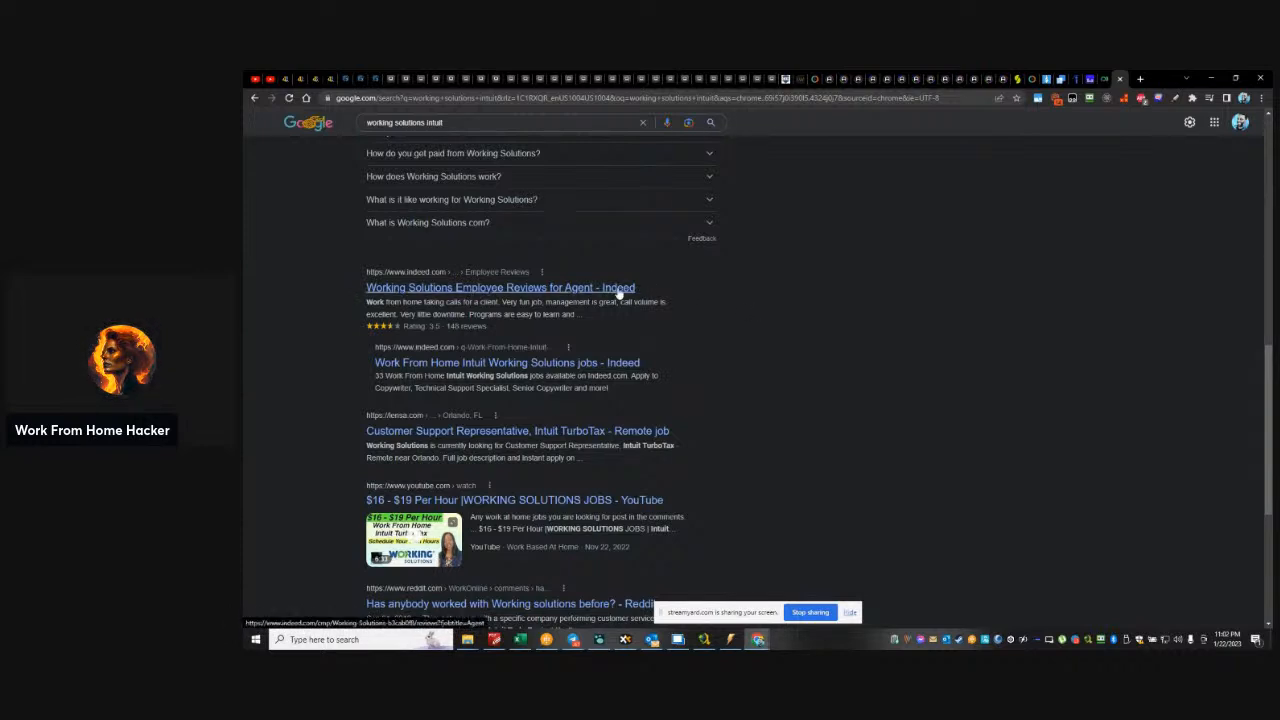
Close the Amazon Music tab and look over the open positions on the Working Solutions opportunities page
left_click(1089, 78)
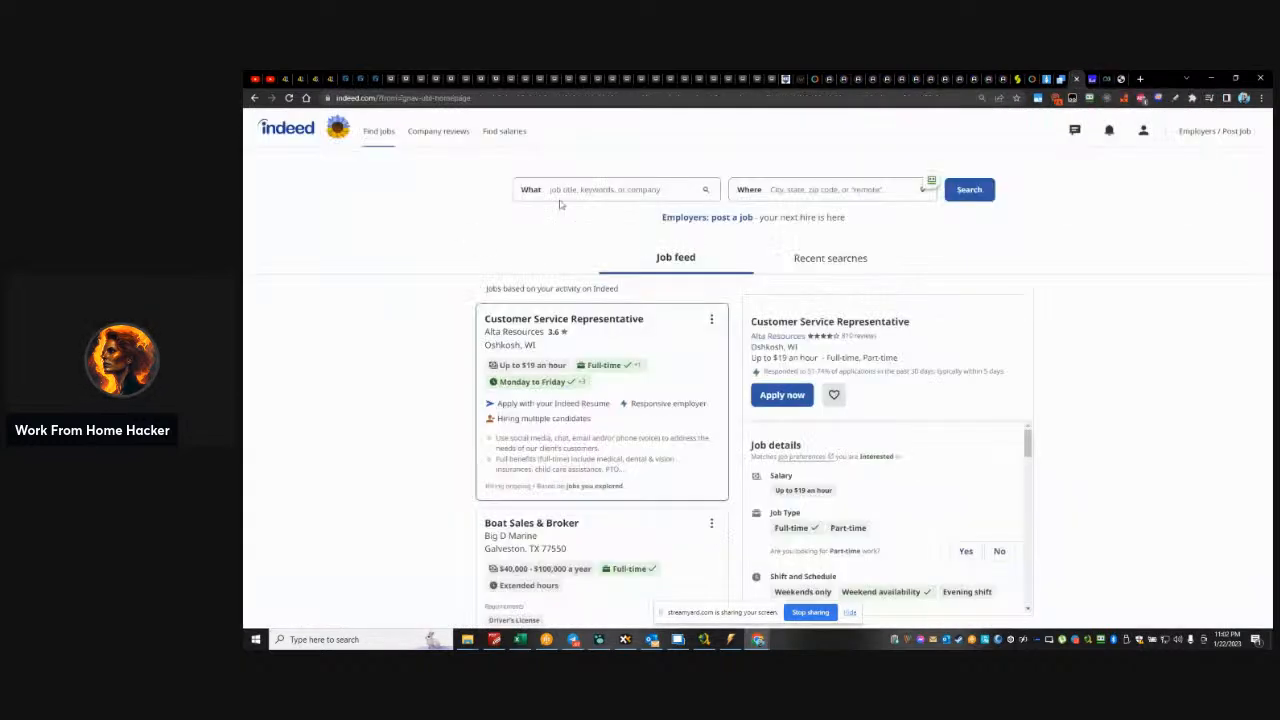
left_click(1100, 78)
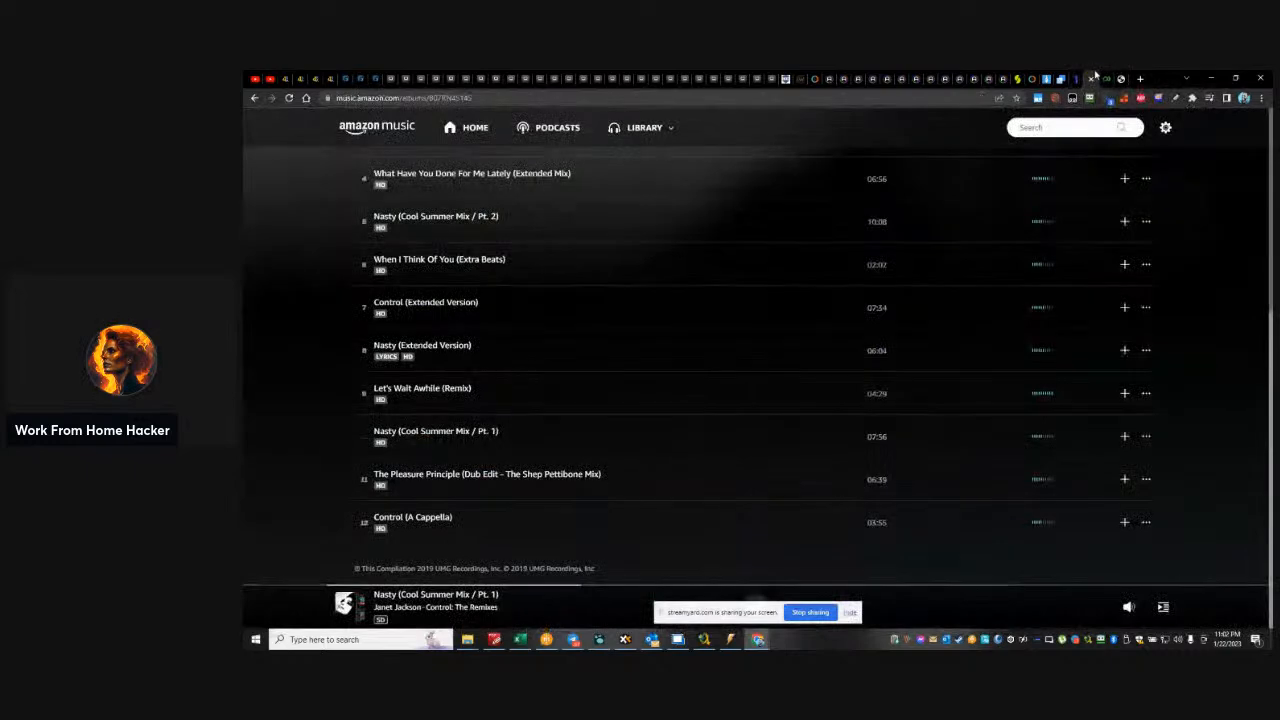
left_click(1104, 78)
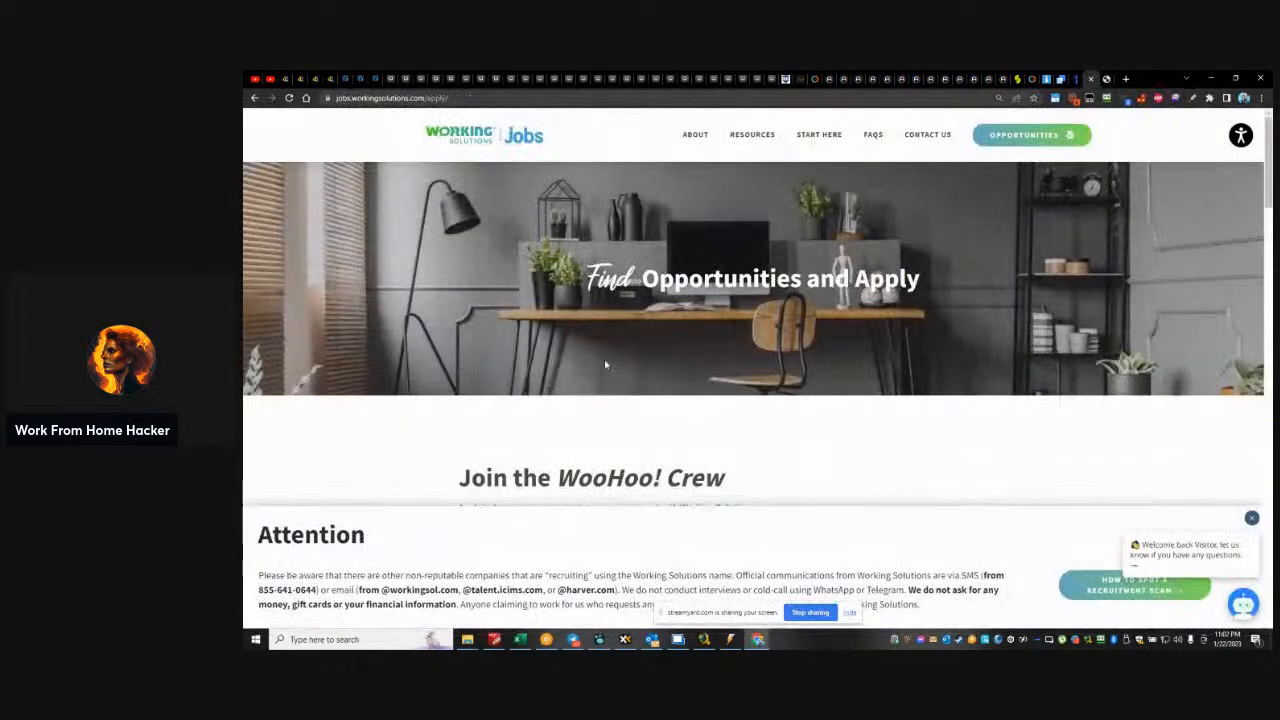
scroll(633, 368, "down", 3)
scroll(714, 371, "down", 1)
scroll(720, 374, "up", 2)
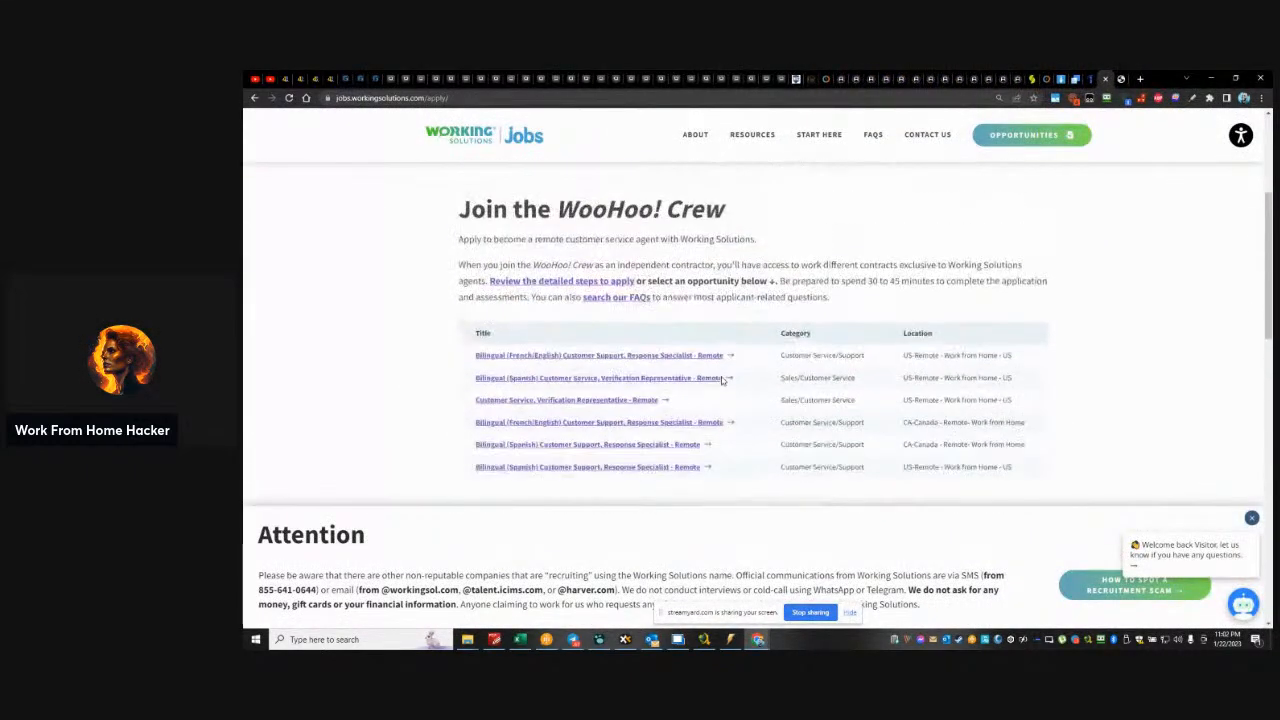
scroll(722, 379, "down", 1)
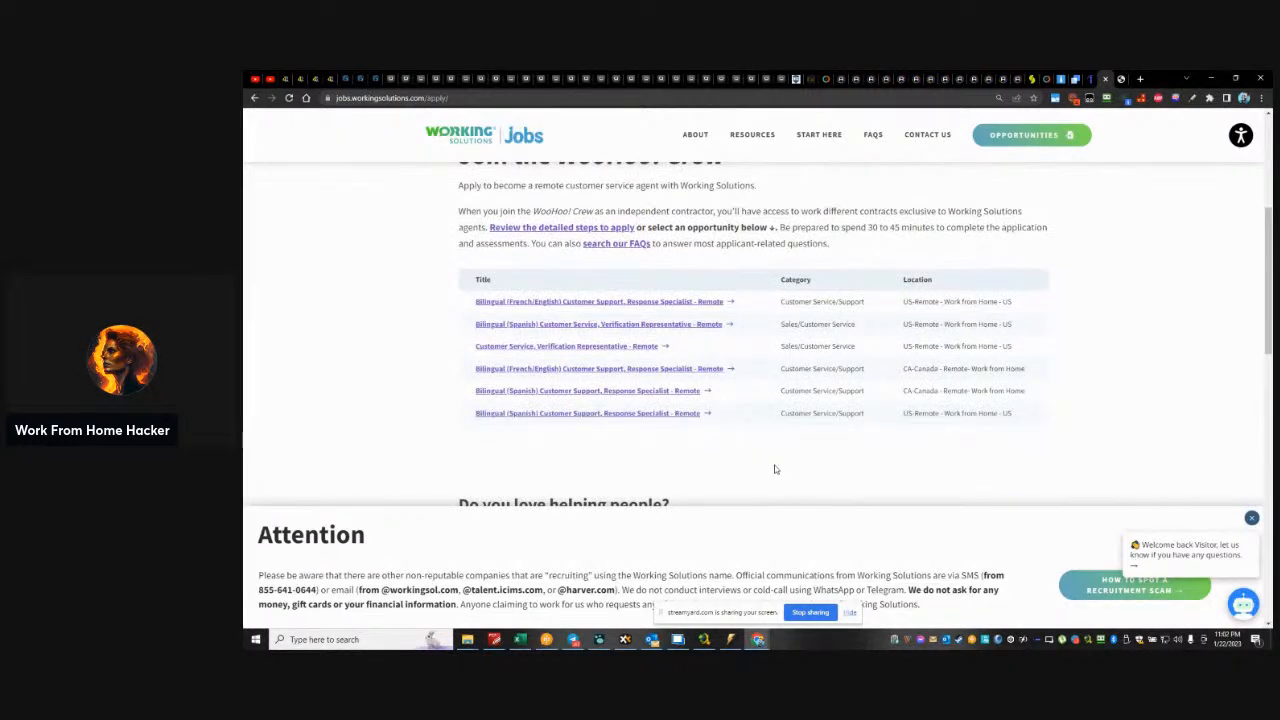
scroll(776, 468, "down", 10)
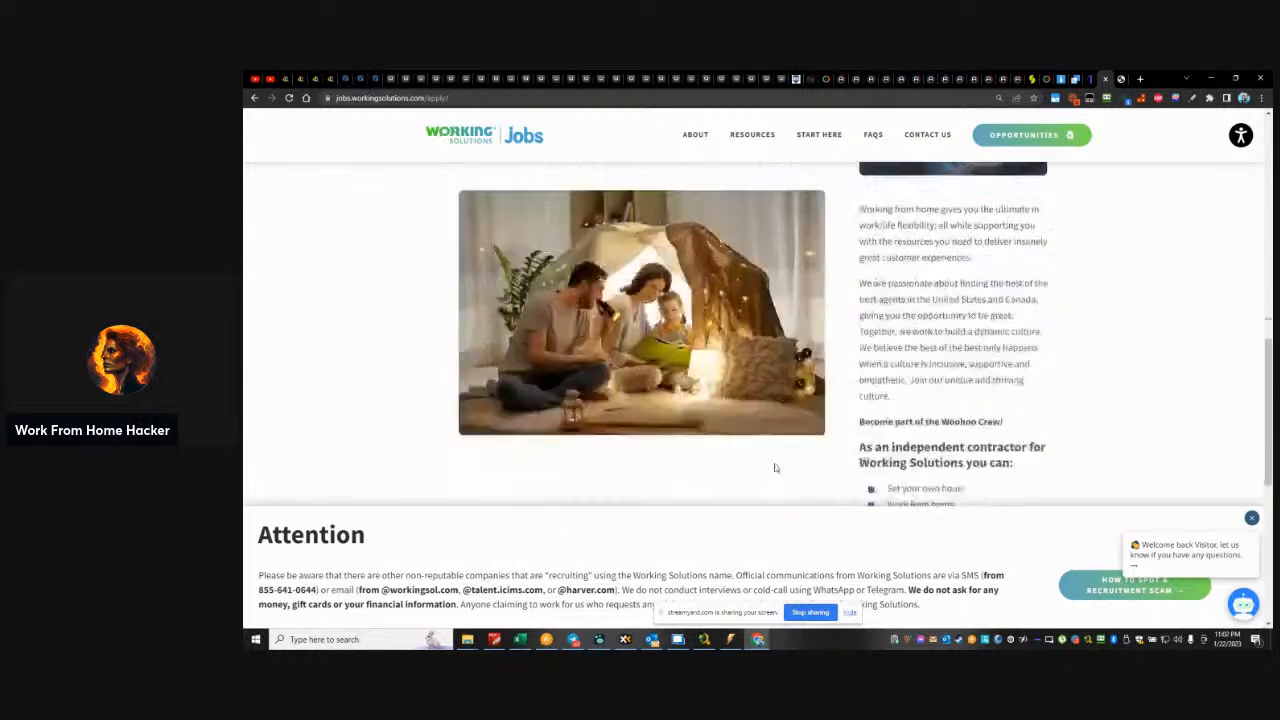
scroll(774, 463, "up", 15)
Return to Indeed and search for "tax" jobs
left_click(1100, 78)
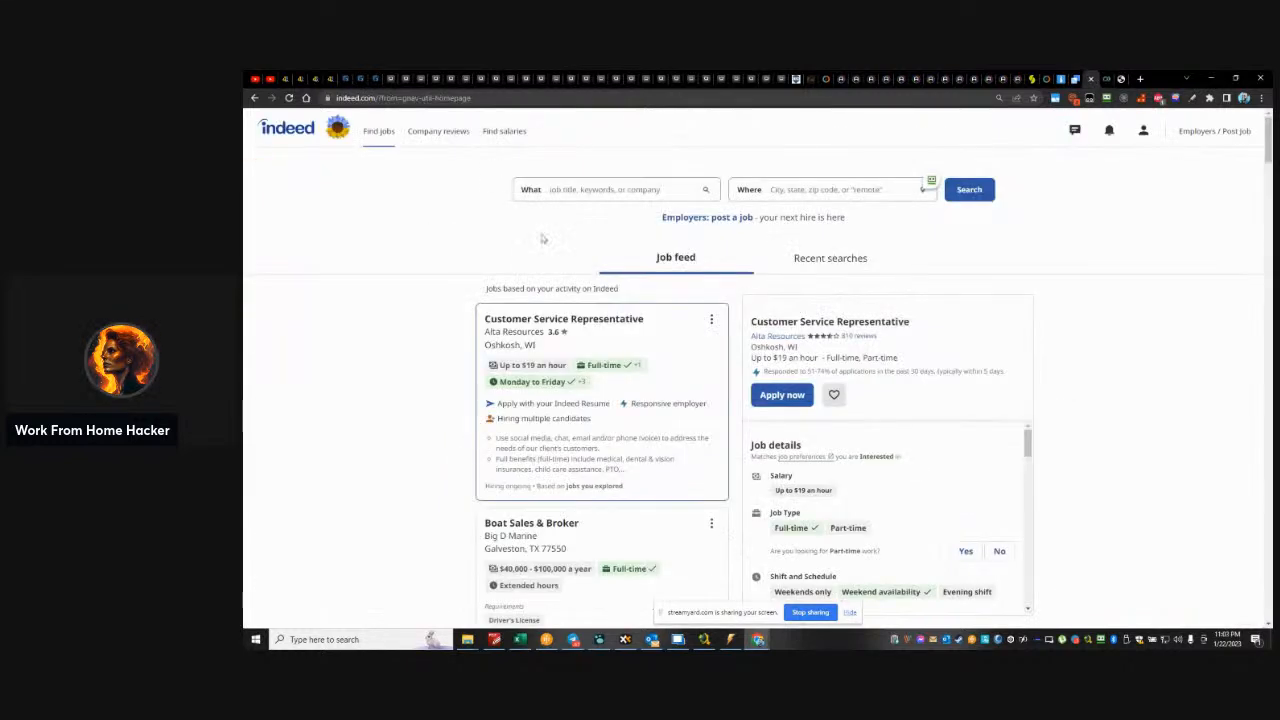
left_click(606, 188)
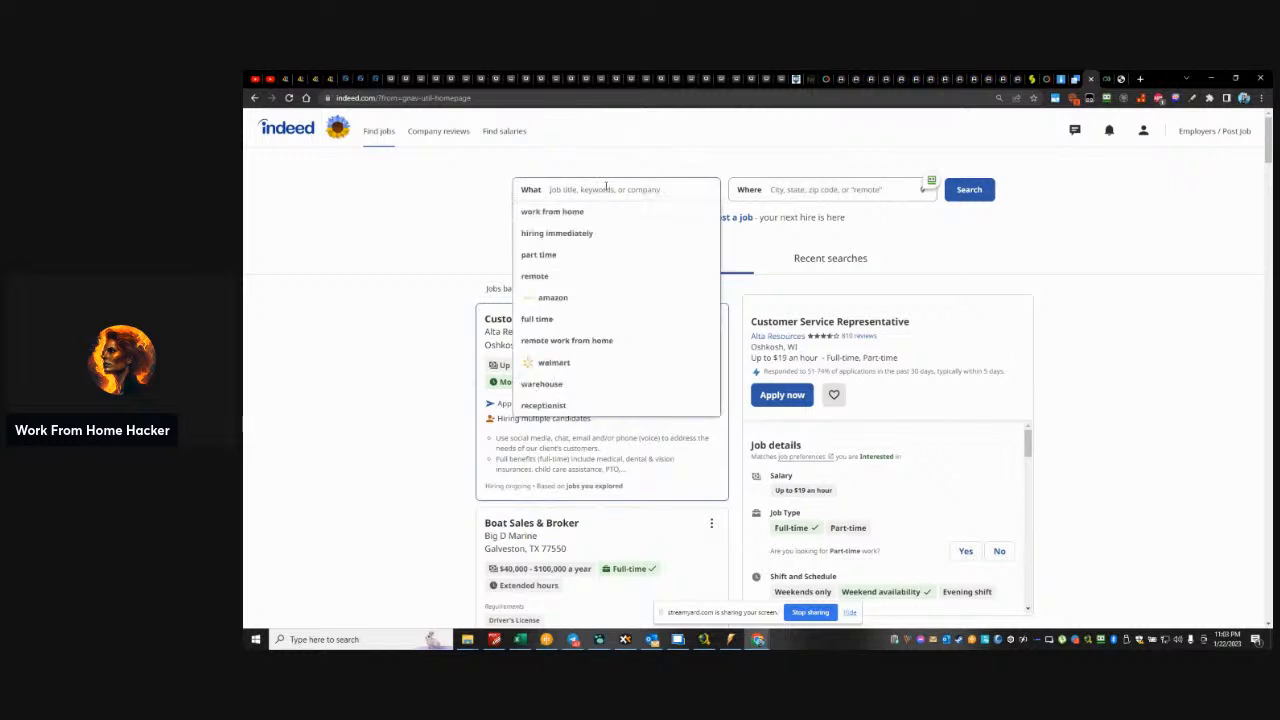
type("tax")
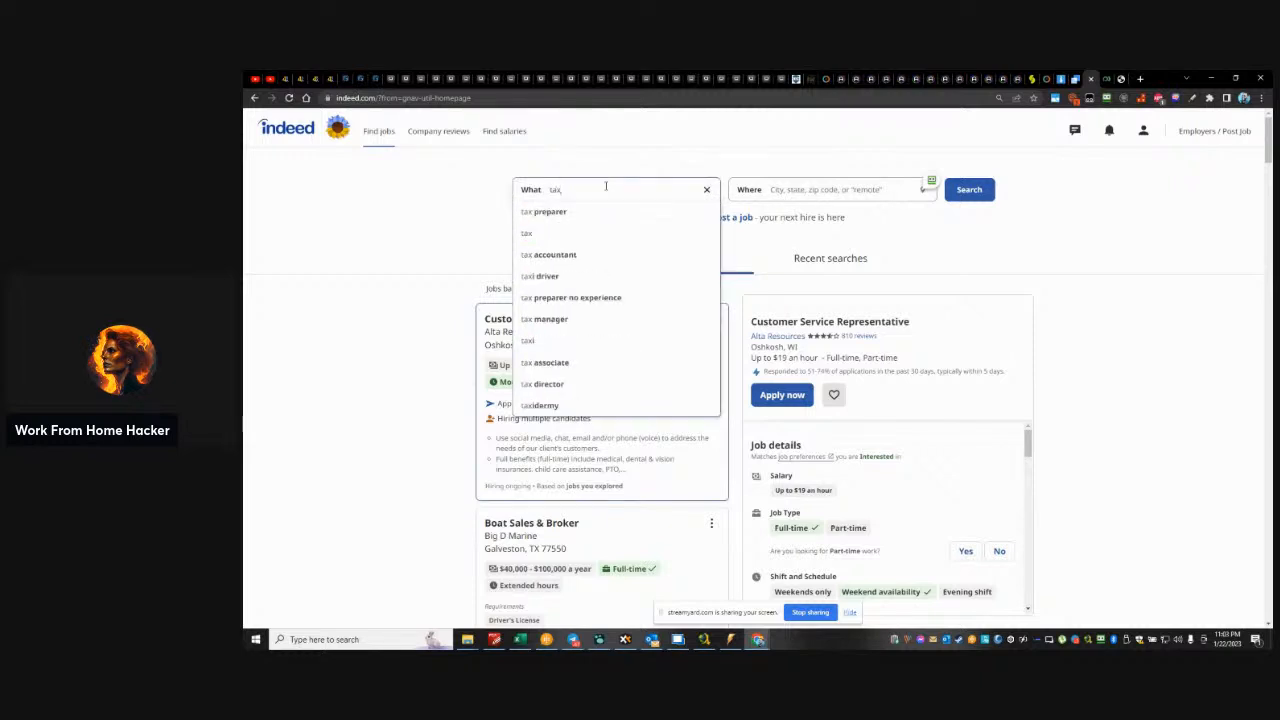
key("Return")
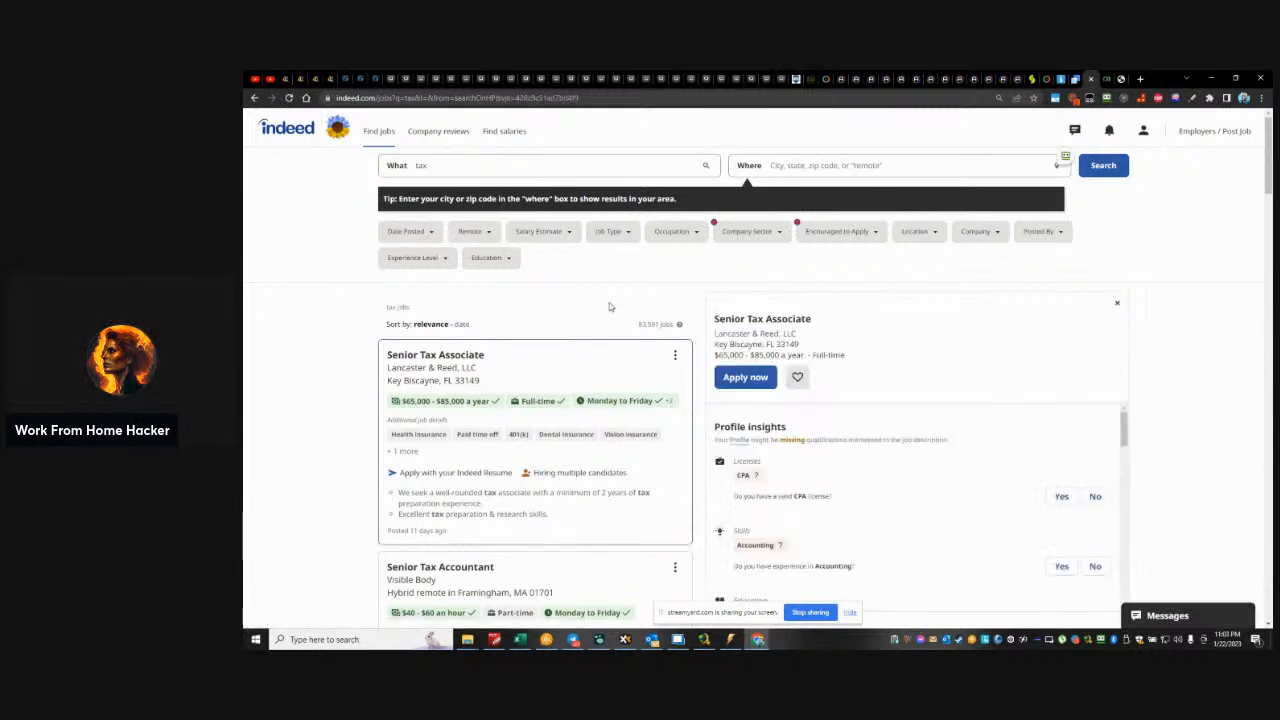
Filter the tax jobs to Remote and look through the resulting listings
left_click(484, 236)
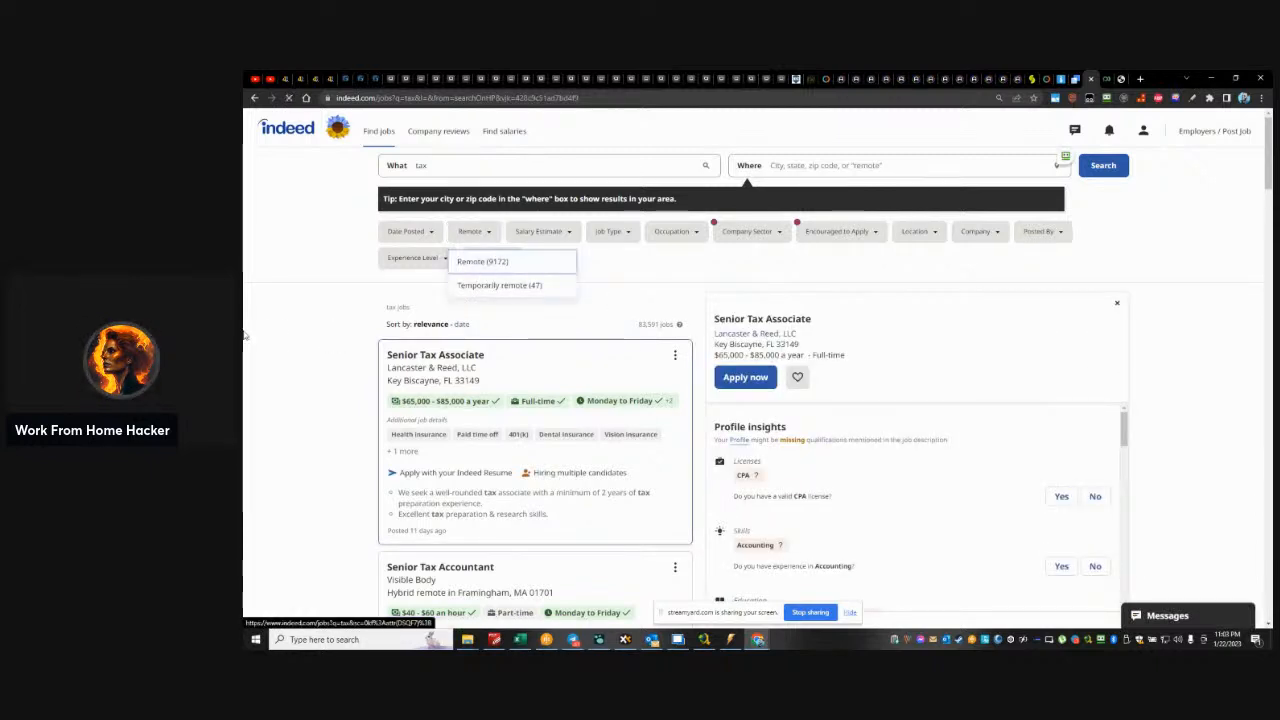
left_click(490, 262)
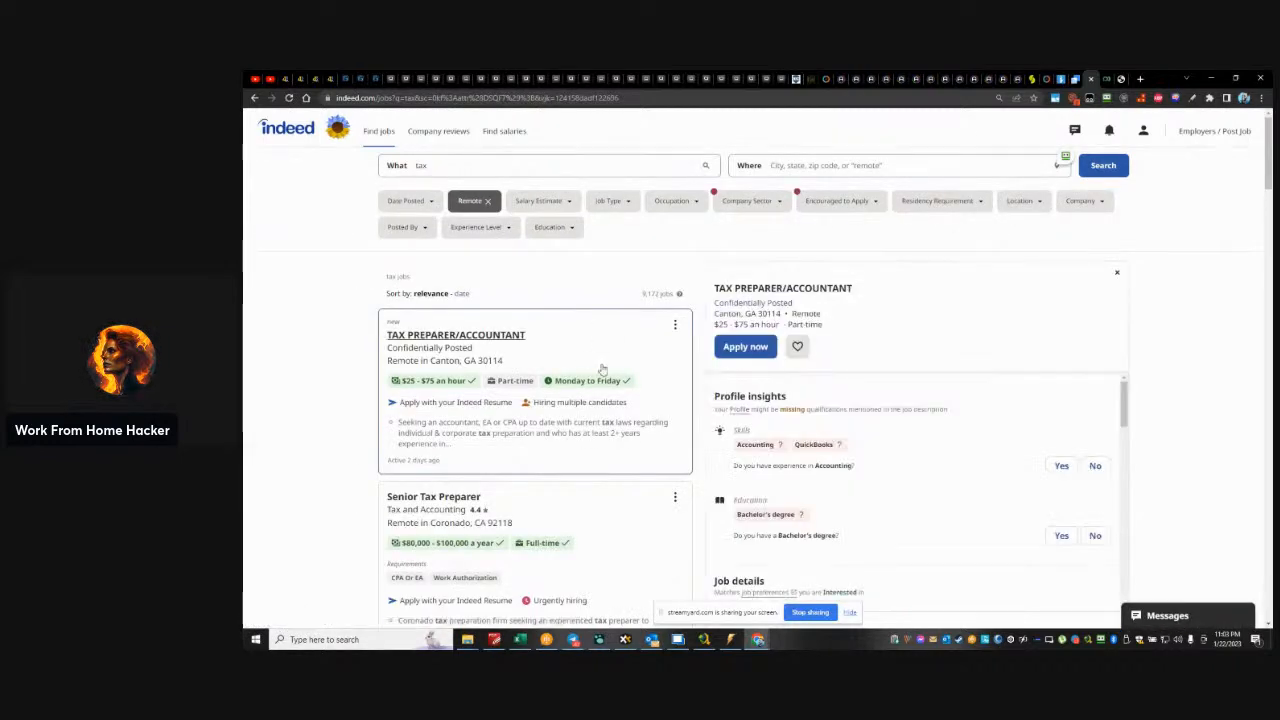
scroll(602, 370, "down", 5)
scroll(276, 368, "down", 4)
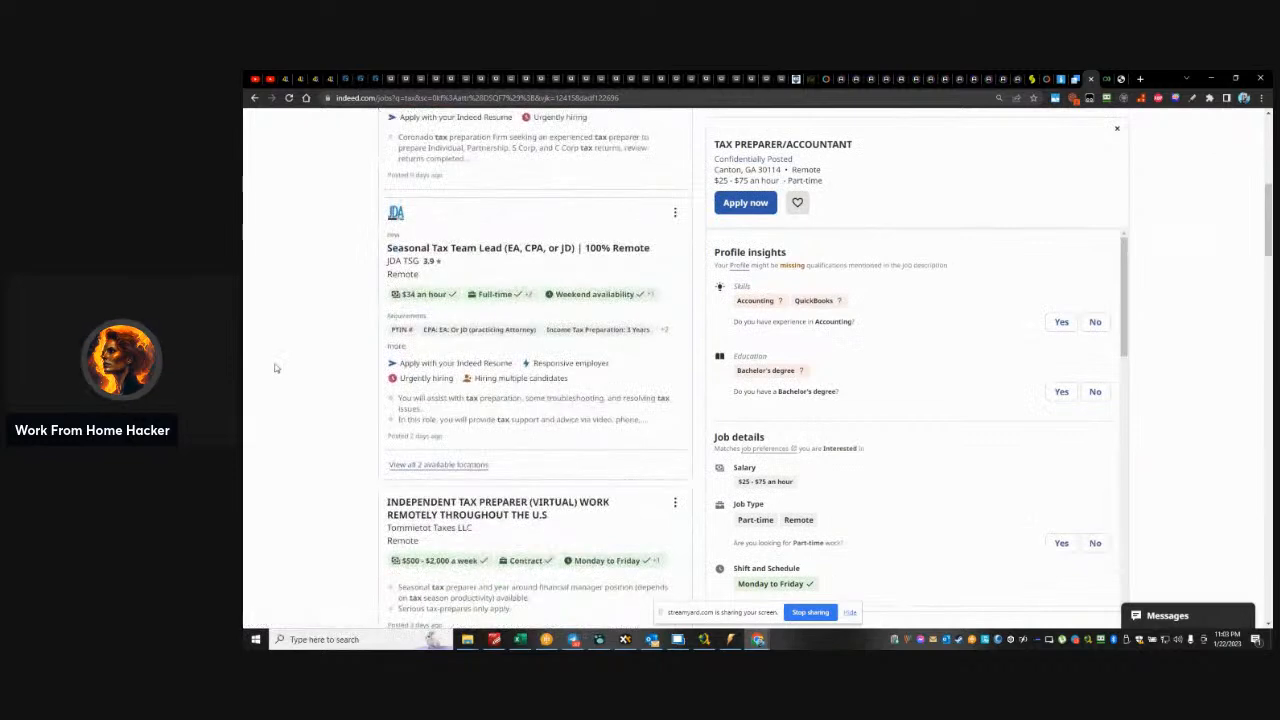
scroll(276, 368, "down", 5)
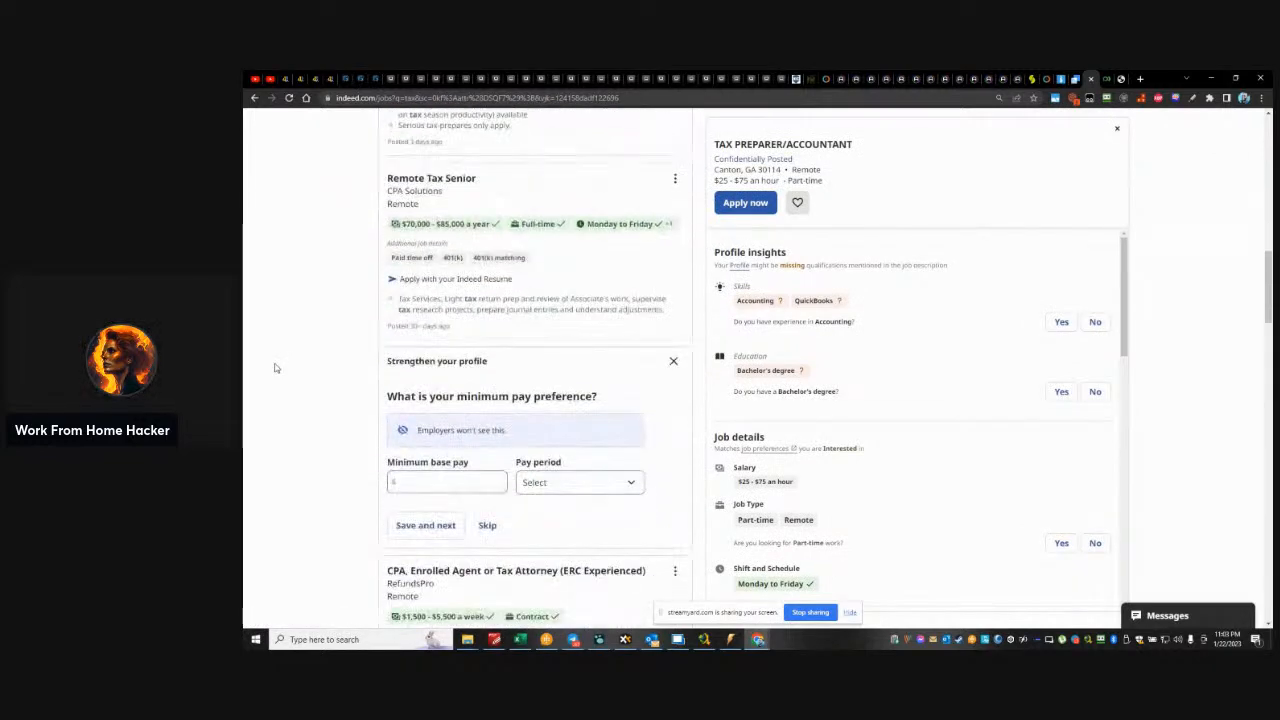
scroll(276, 368, "down", 6)
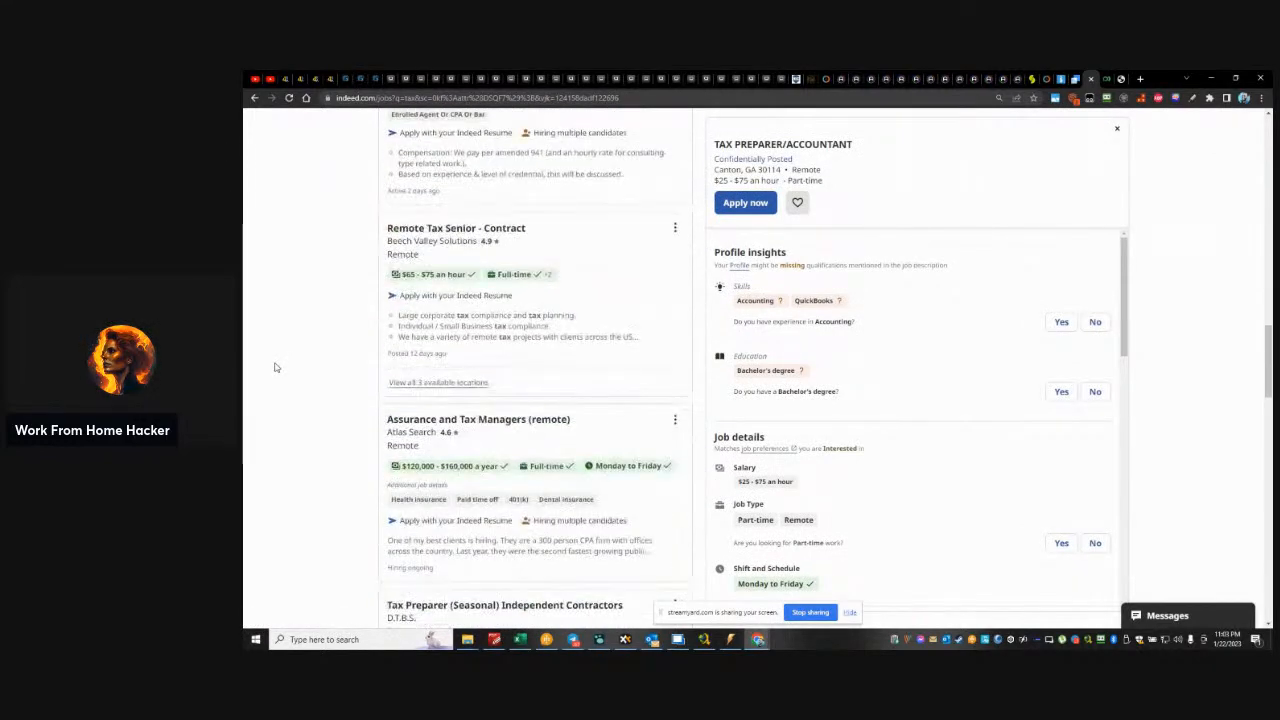
scroll(378, 401, "down", 3)
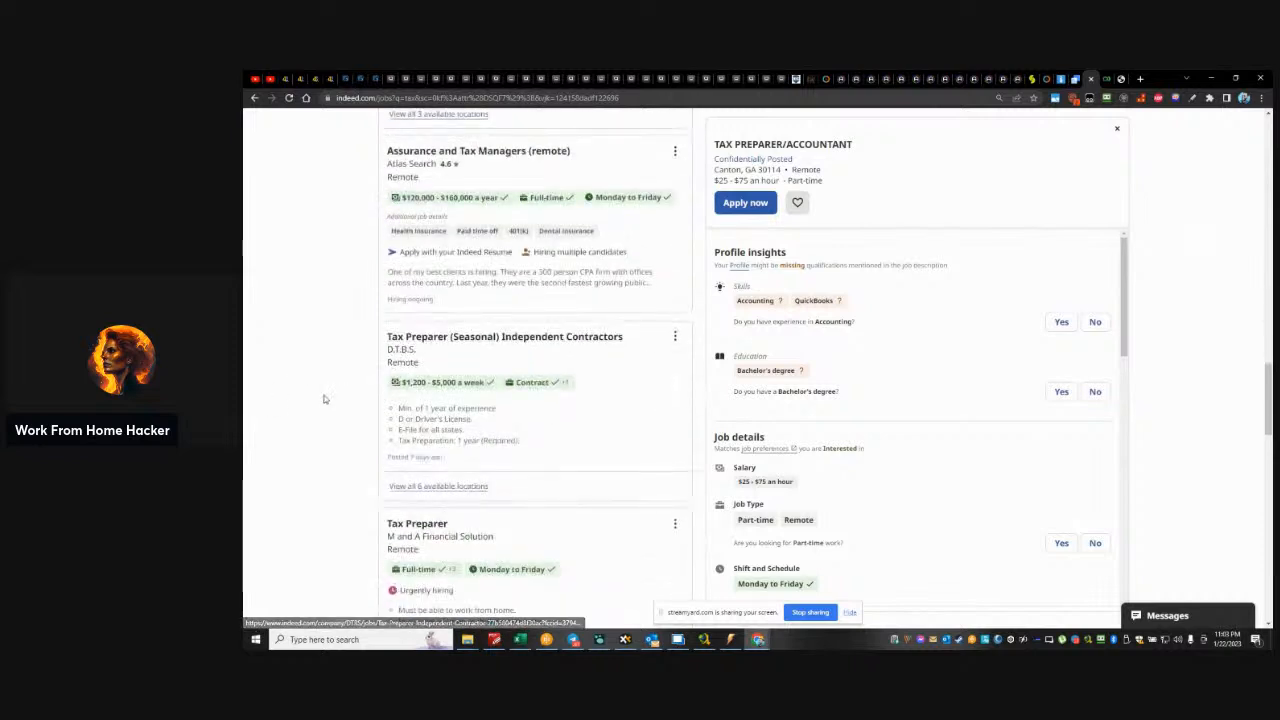
scroll(325, 399, "down", 5)
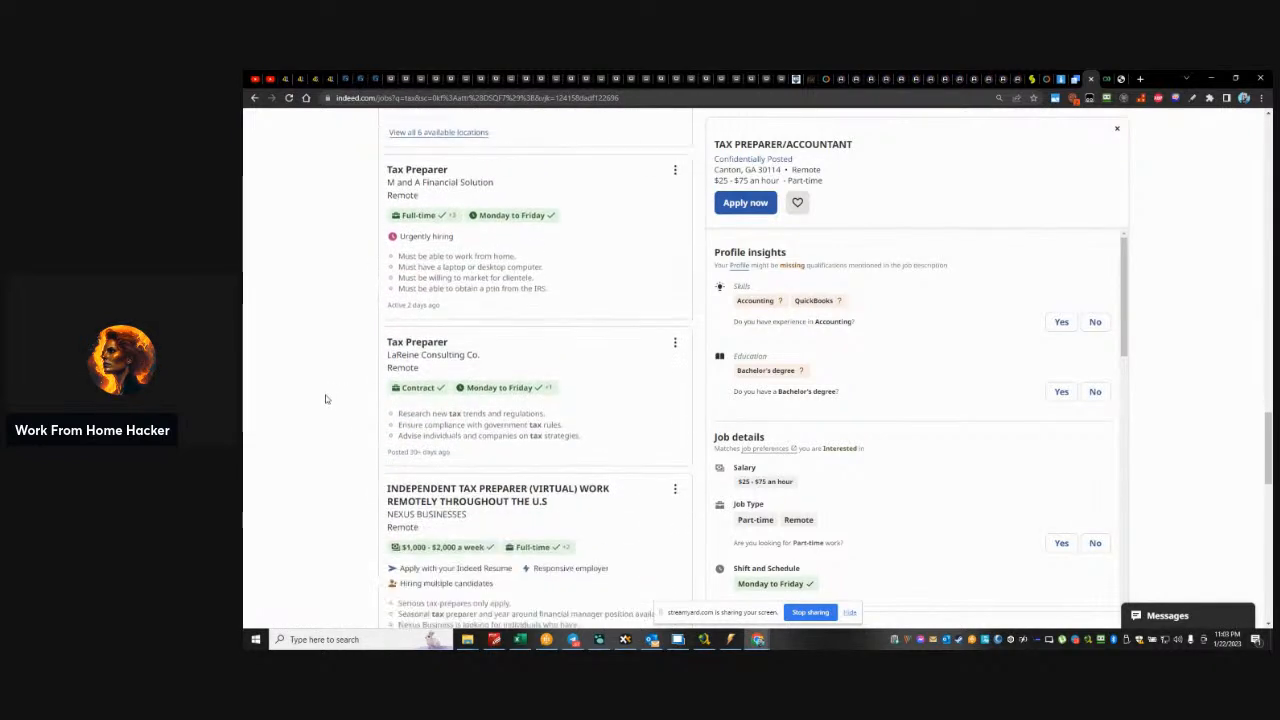
Look over the remaining remote tax listings, and search the web for "omni interactions jobs" in the existing search results tab
scroll(325, 399, "down", 3)
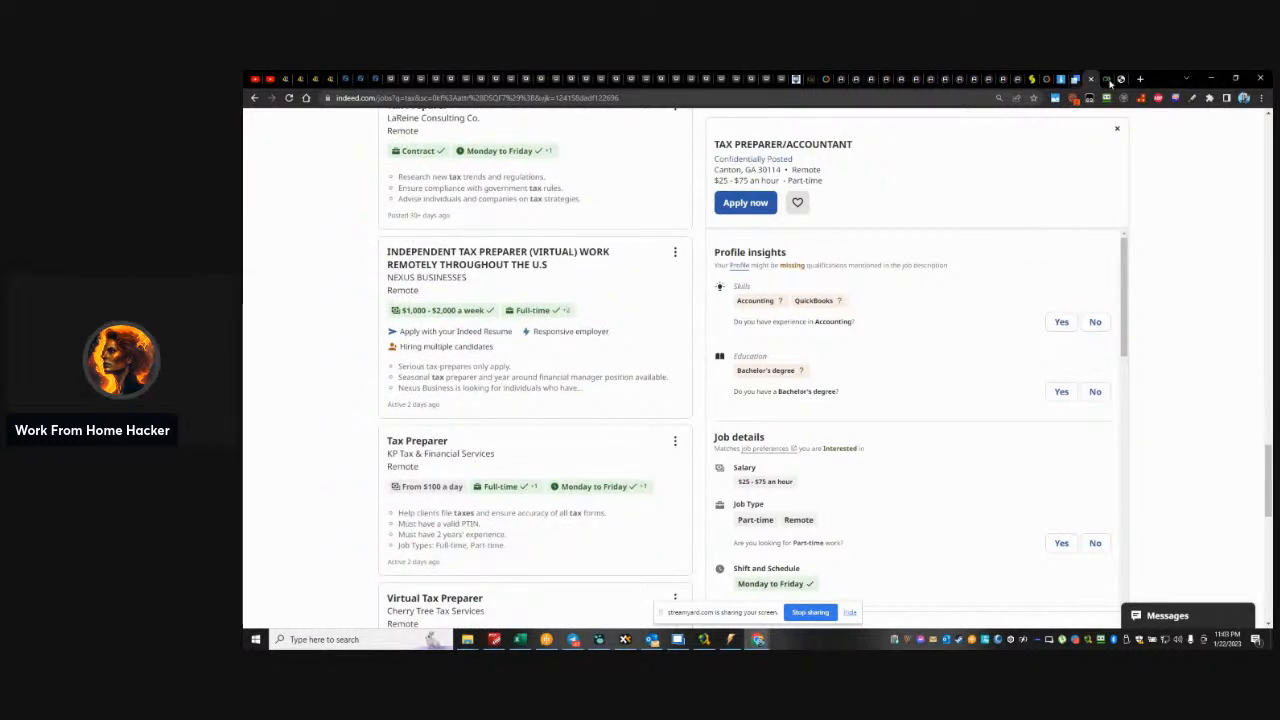
scroll(404, 388, "down", 5)
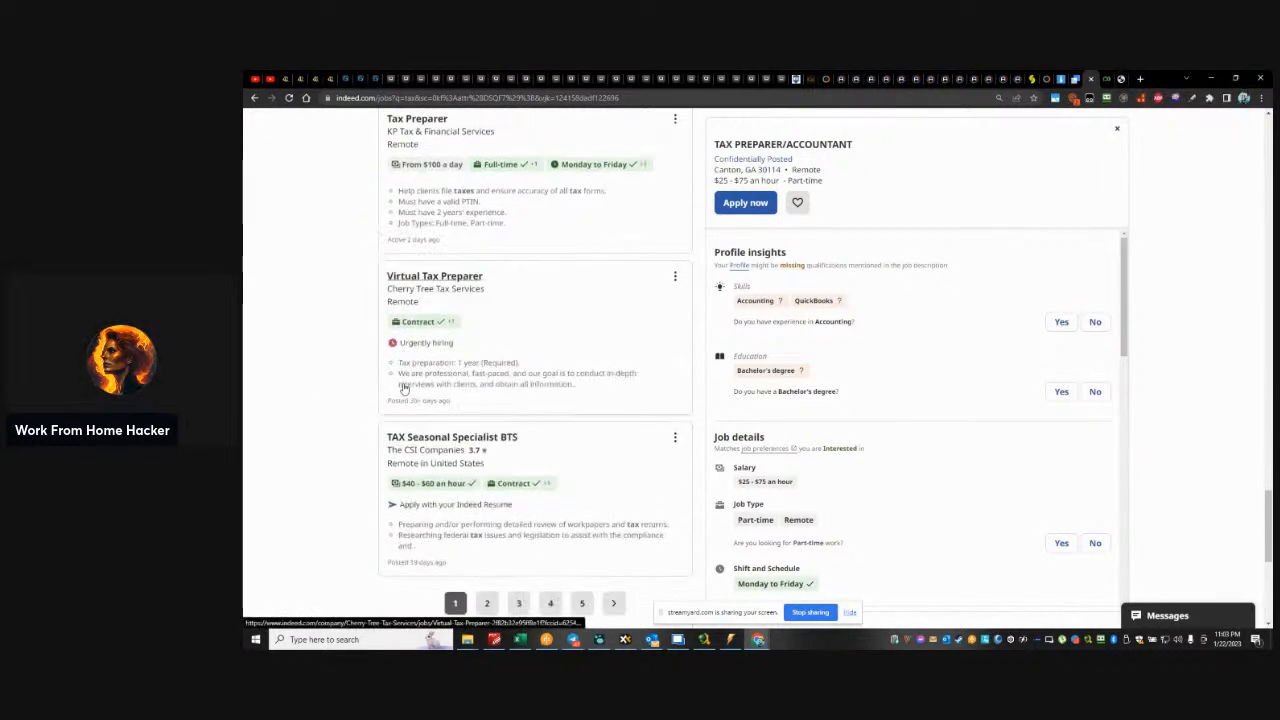
left_click(1113, 78)
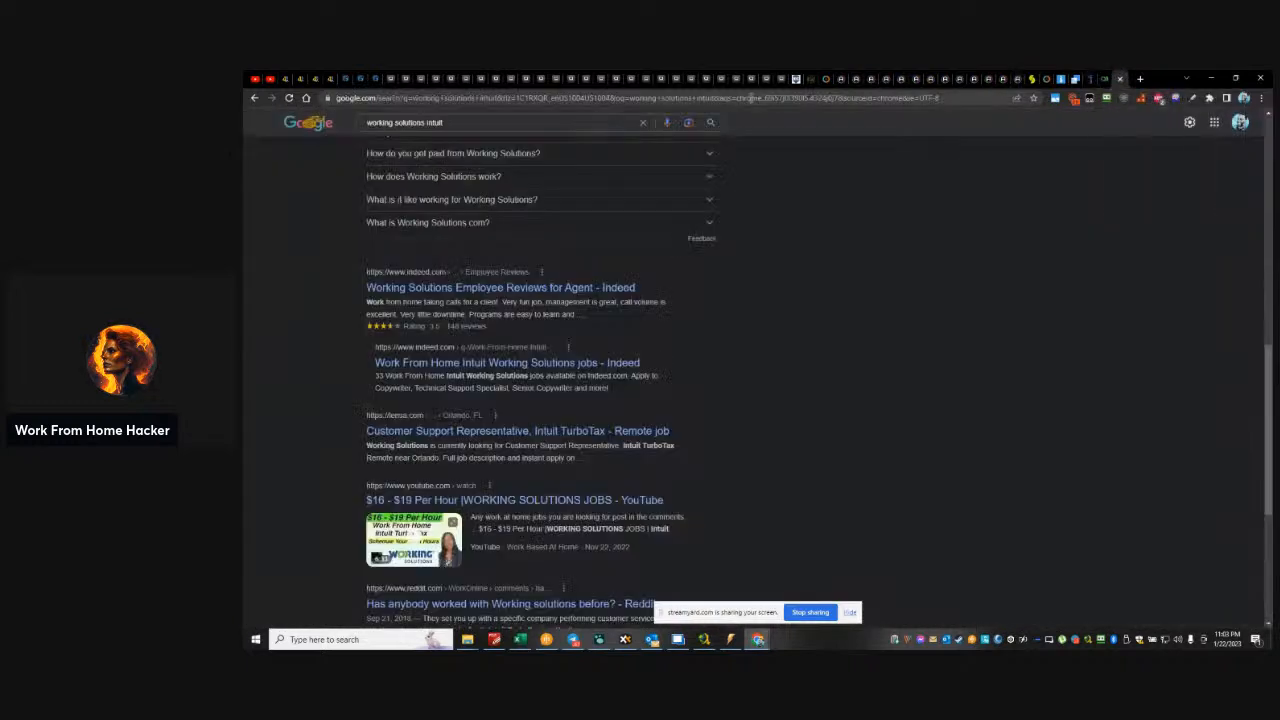
left_click(737, 98)
type("om")
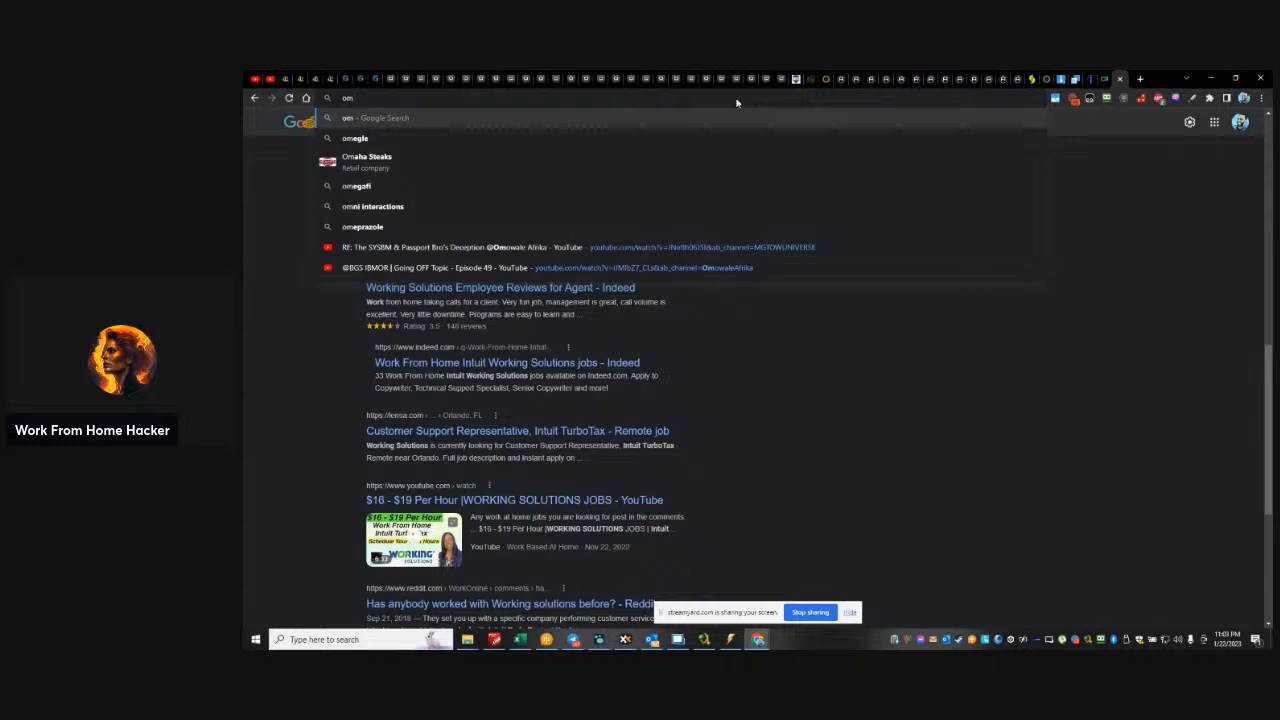
type("ni intera")
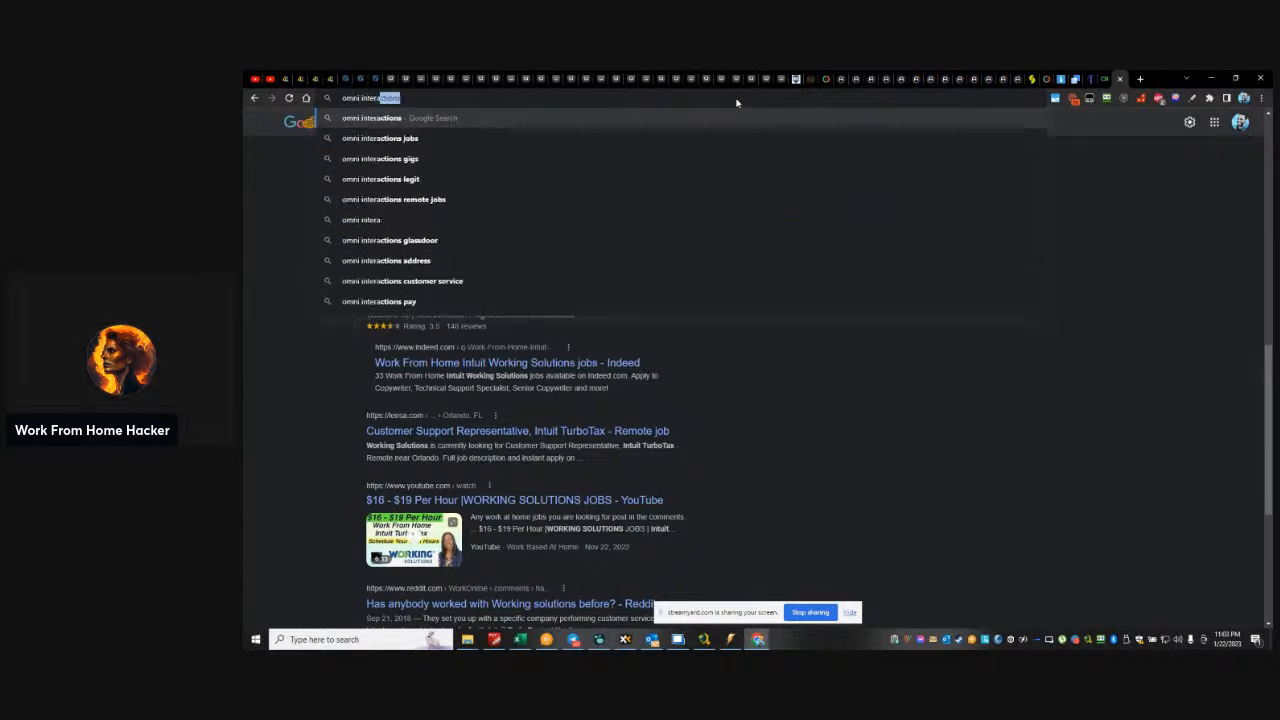
key("Down")
key("Return")
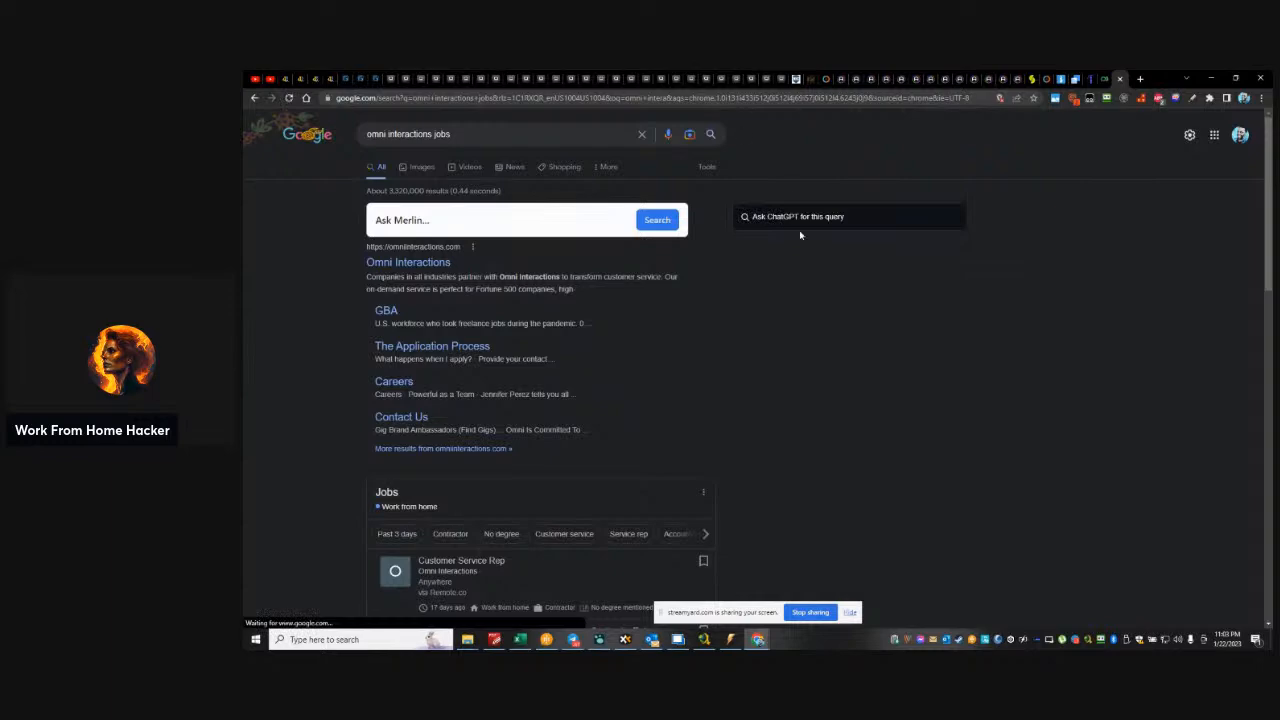
Open the Omni Interactions website, skim its home page and go to the Find a Gig listings
left_click(435, 266)
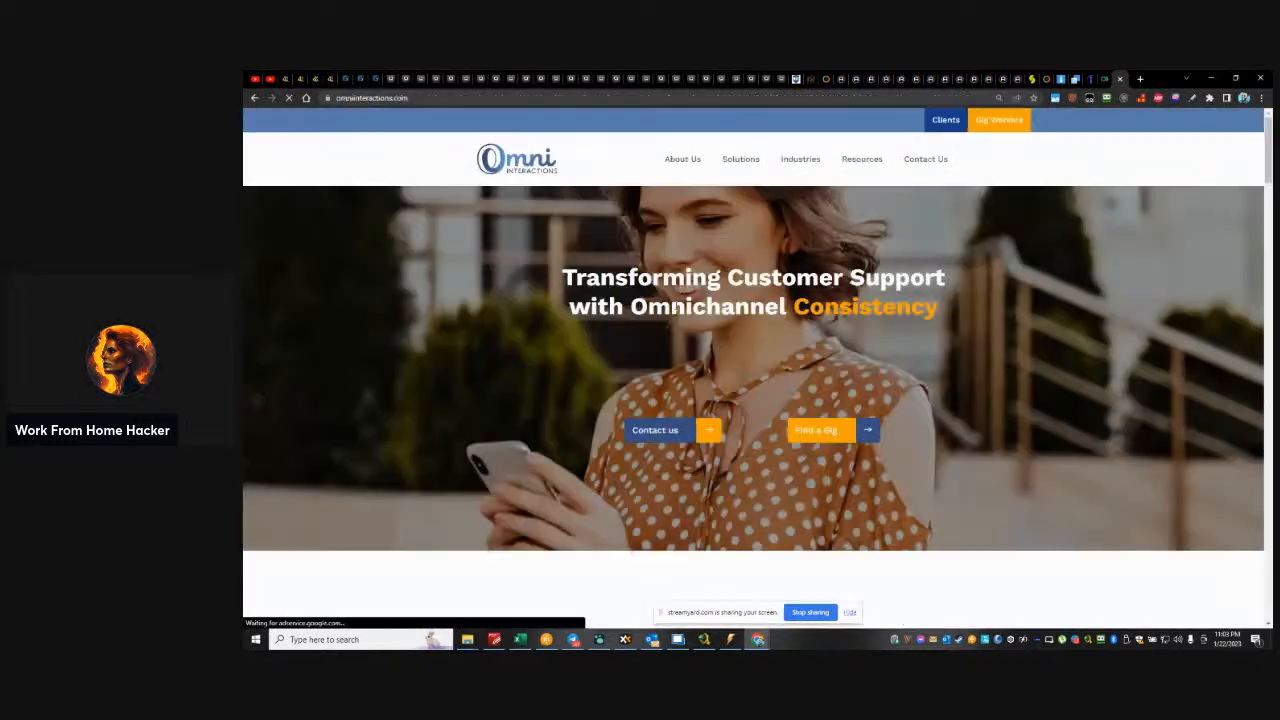
scroll(1047, 407, "down", 5)
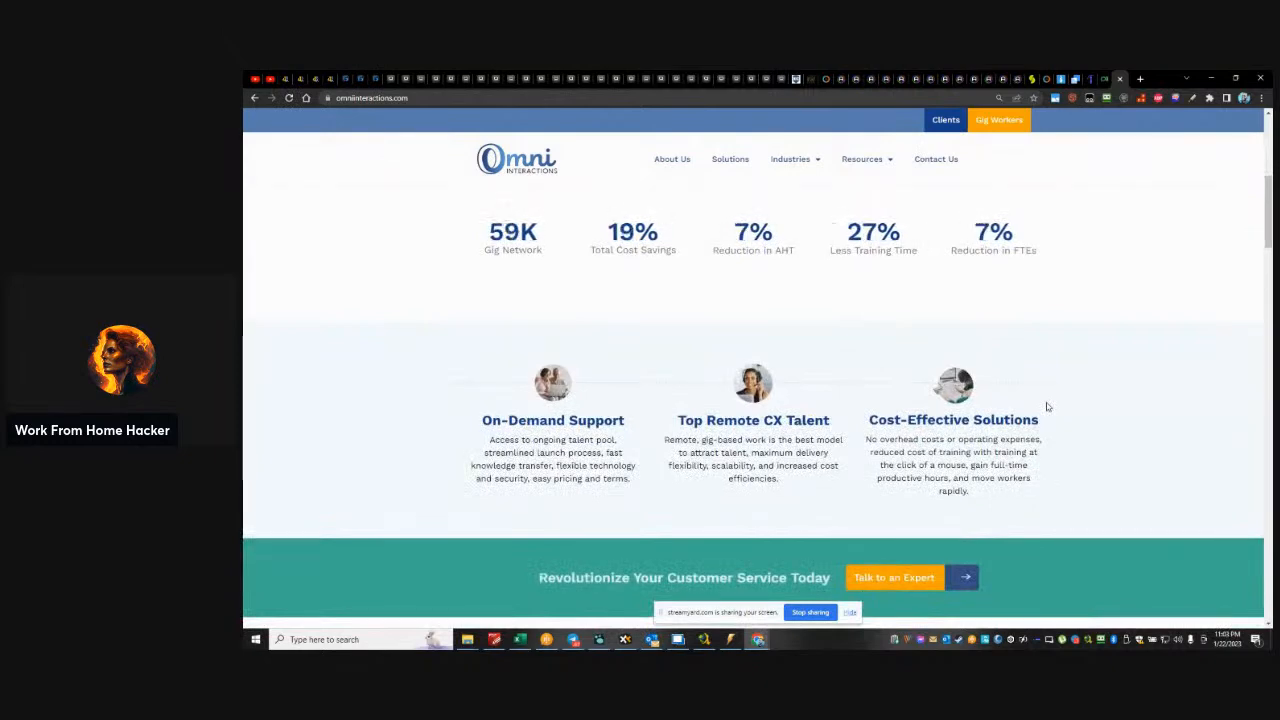
scroll(1045, 406, "up", 5)
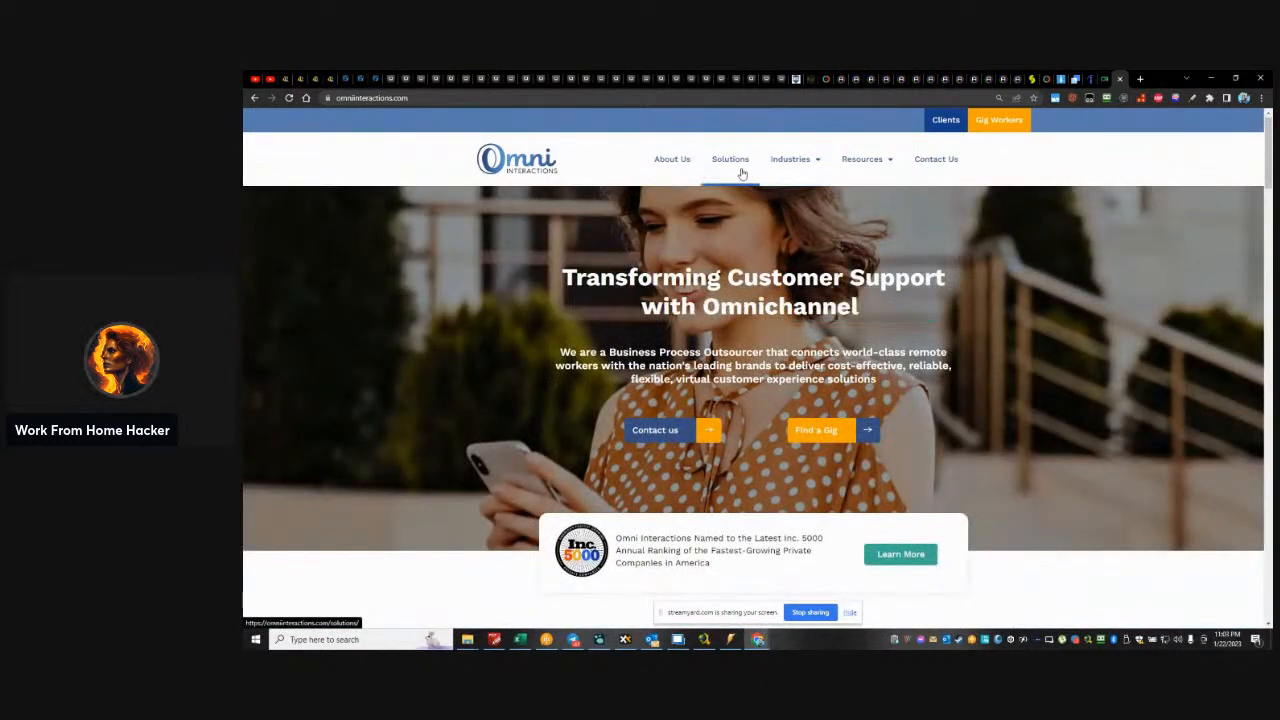
left_click(822, 434)
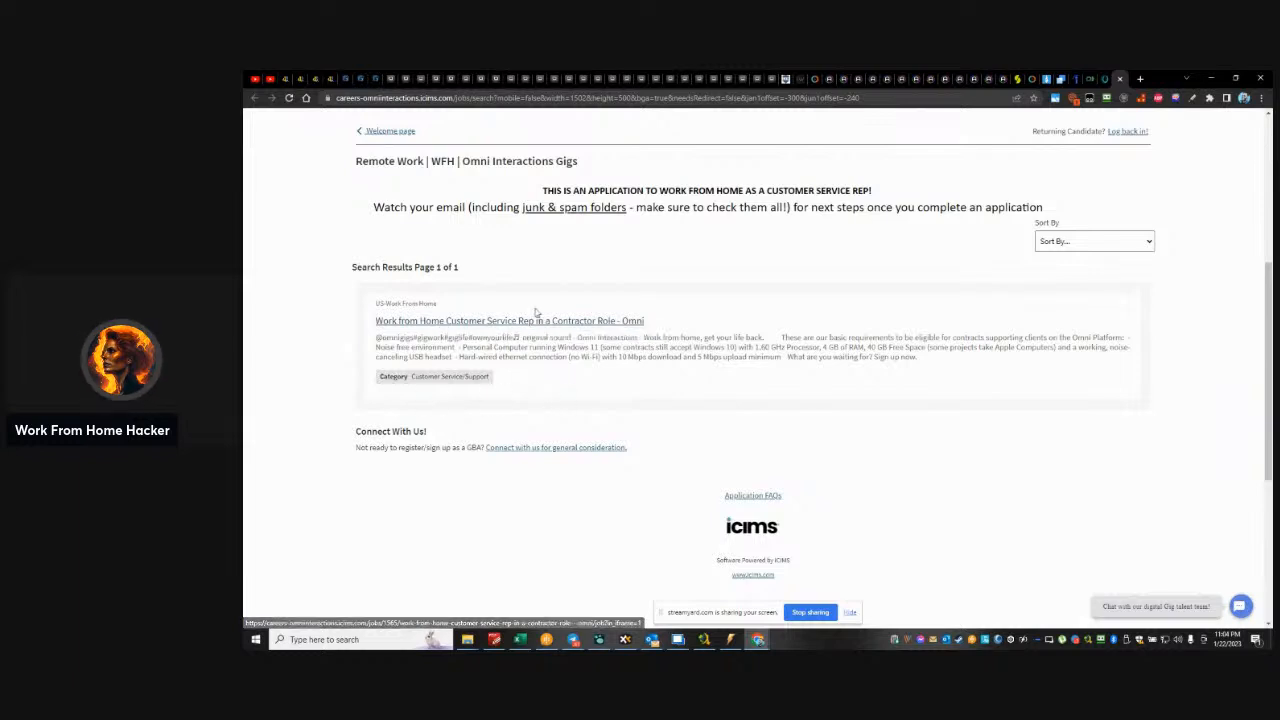
Open the "Work from Home Customer Service Rep in a Contractor Role - Omni" posting and examine its overview, requirements and application options
left_click(651, 363)
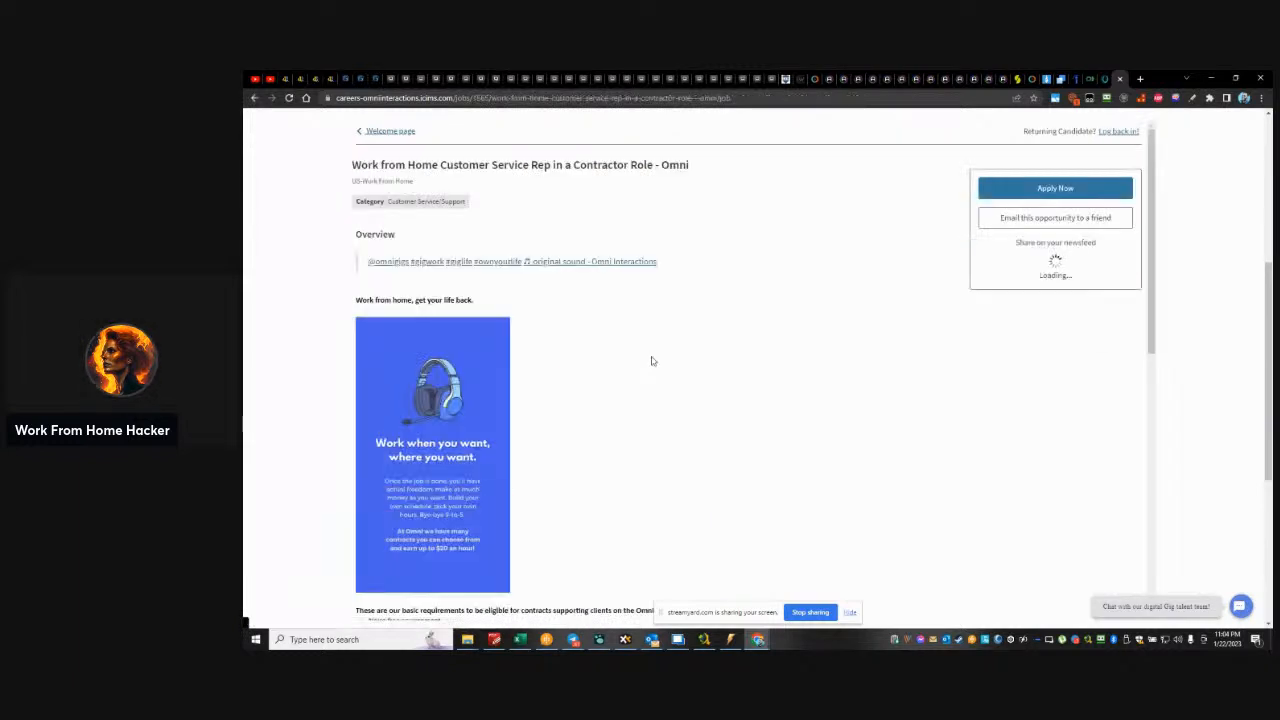
scroll(958, 343, "up", 7)
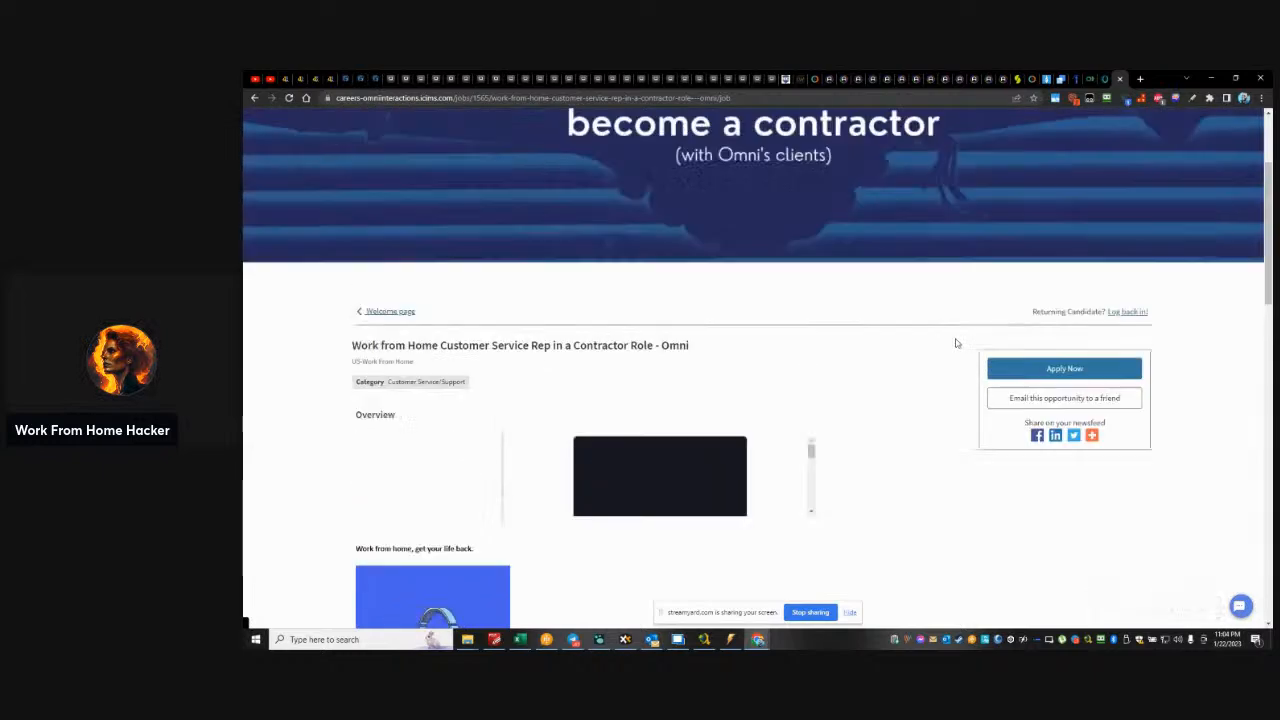
scroll(927, 401, "down", 5)
scroll(927, 401, "down", 3)
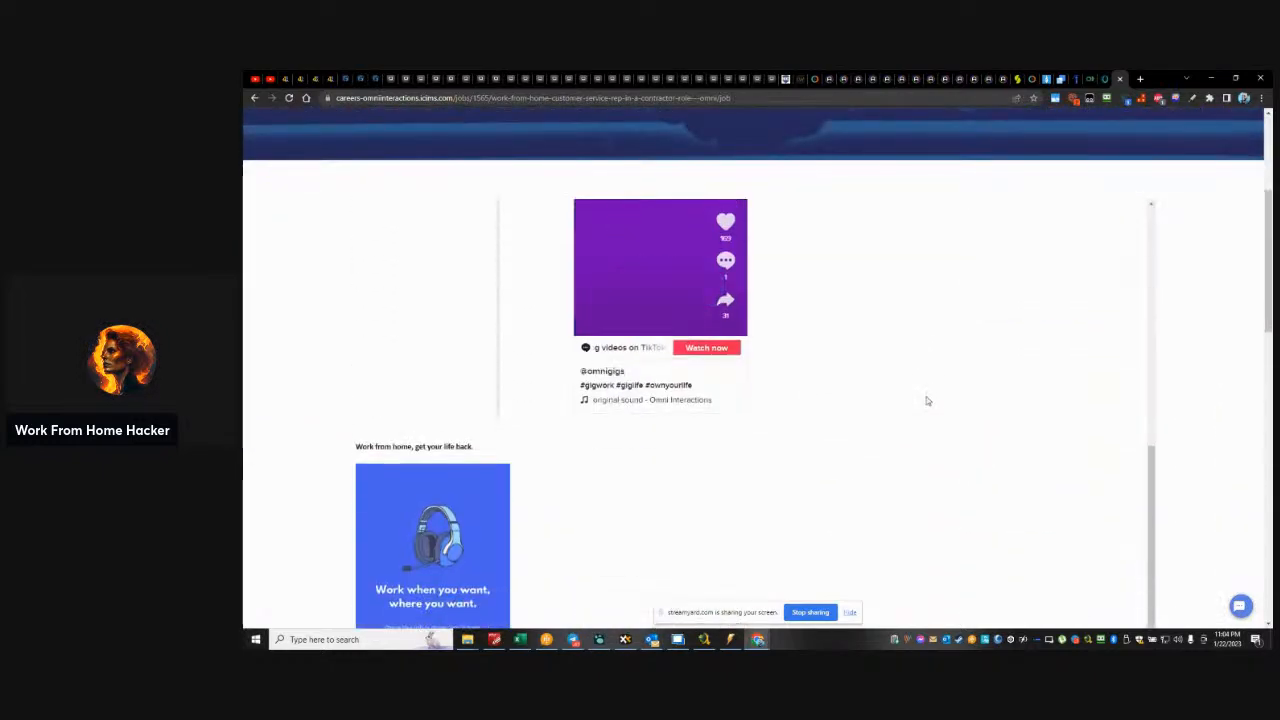
scroll(927, 401, "up", 3)
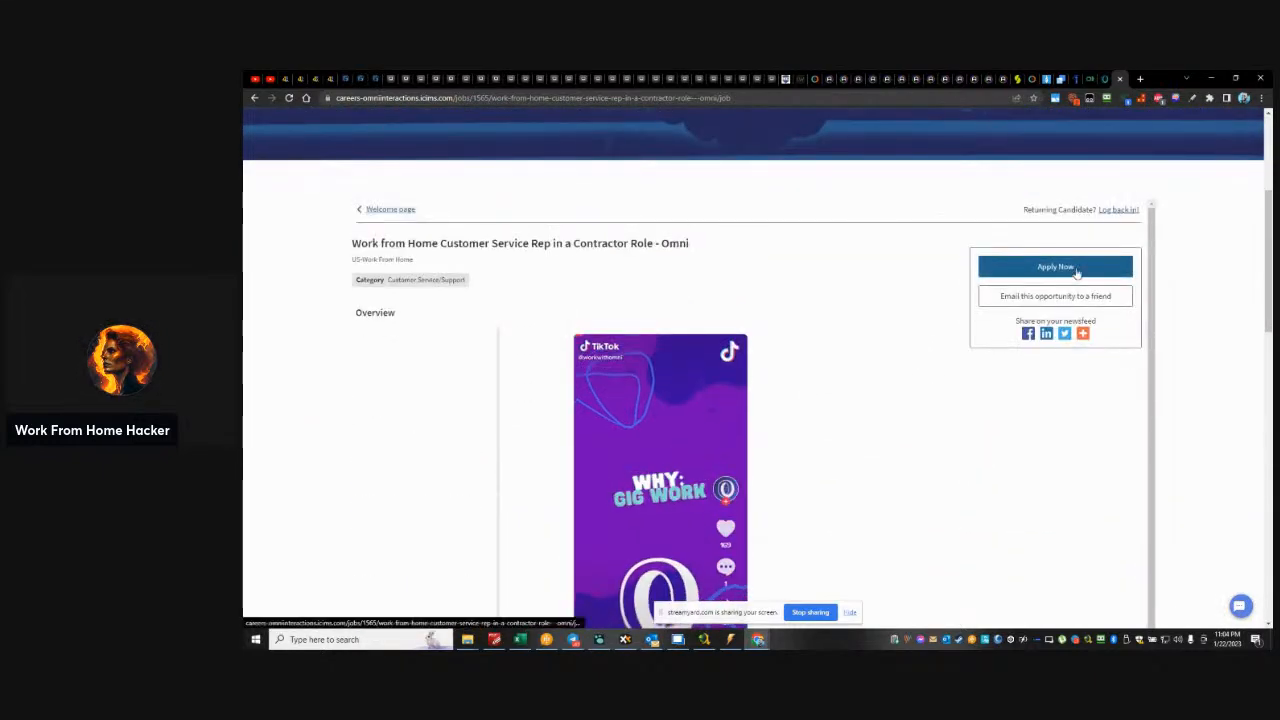
scroll(857, 432, "down", 8)
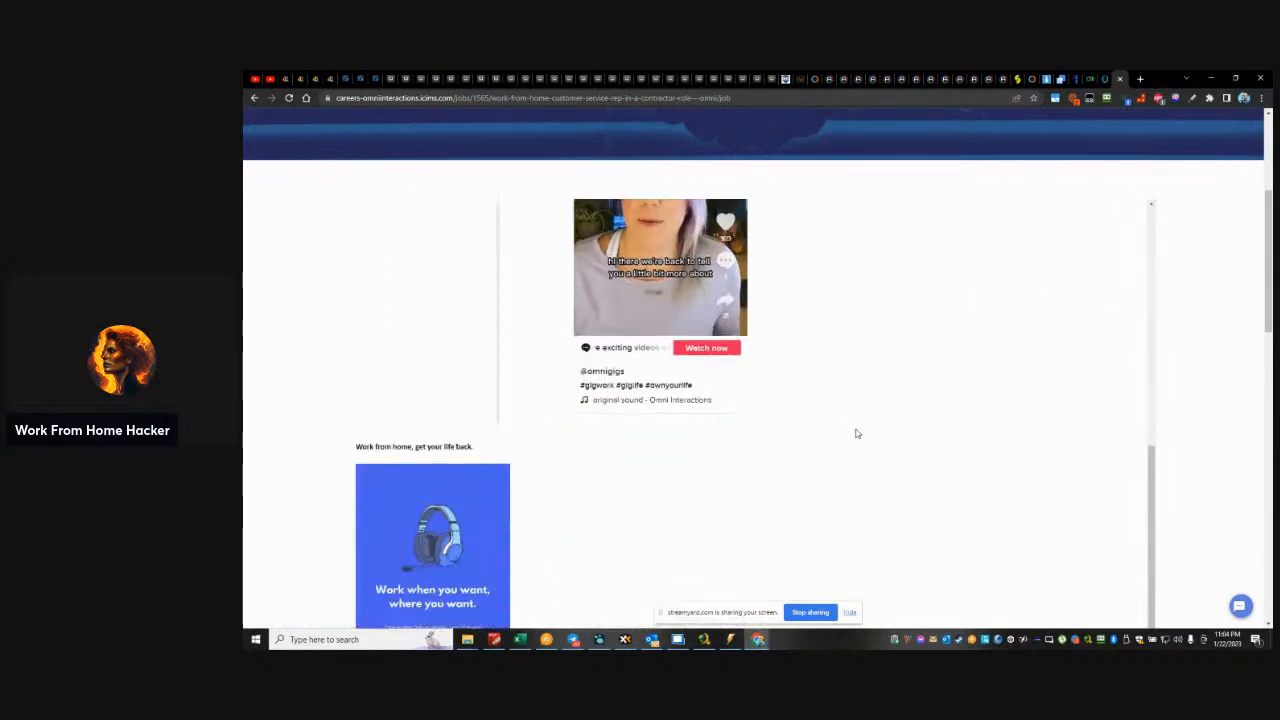
scroll(857, 432, "down", 7)
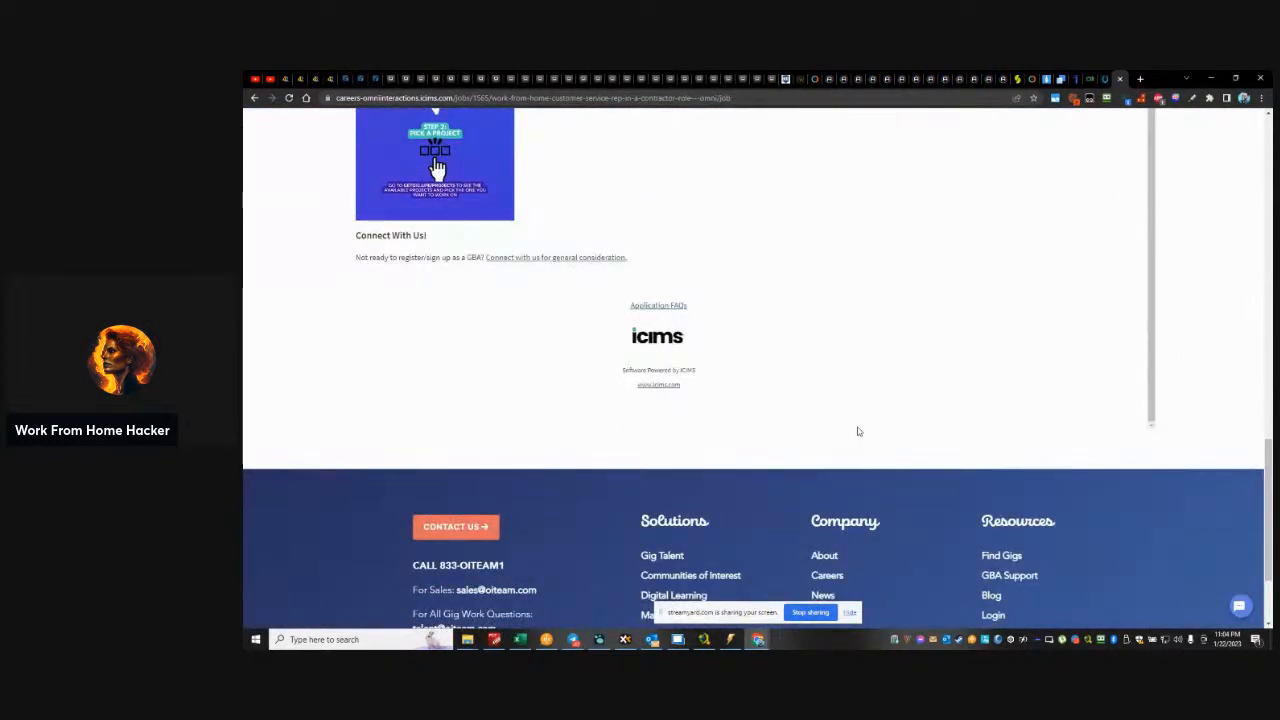
scroll(857, 432, "up", 14)
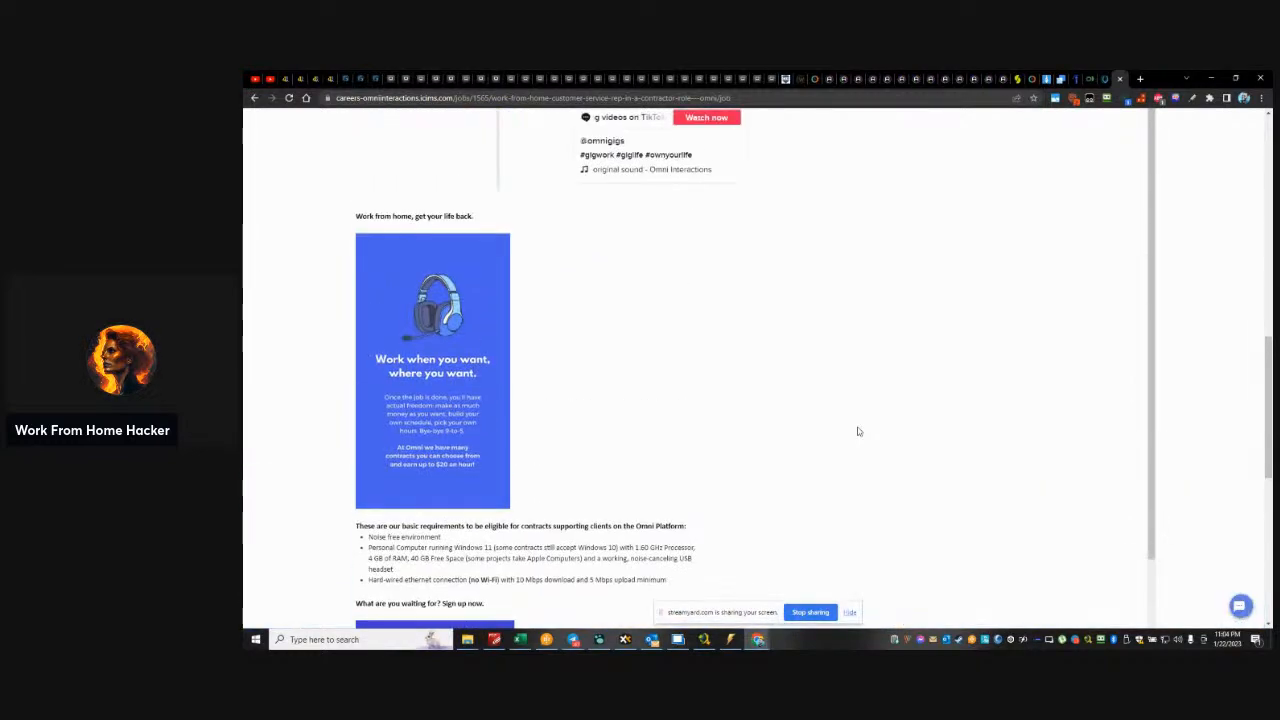
scroll(857, 432, "up", 3)
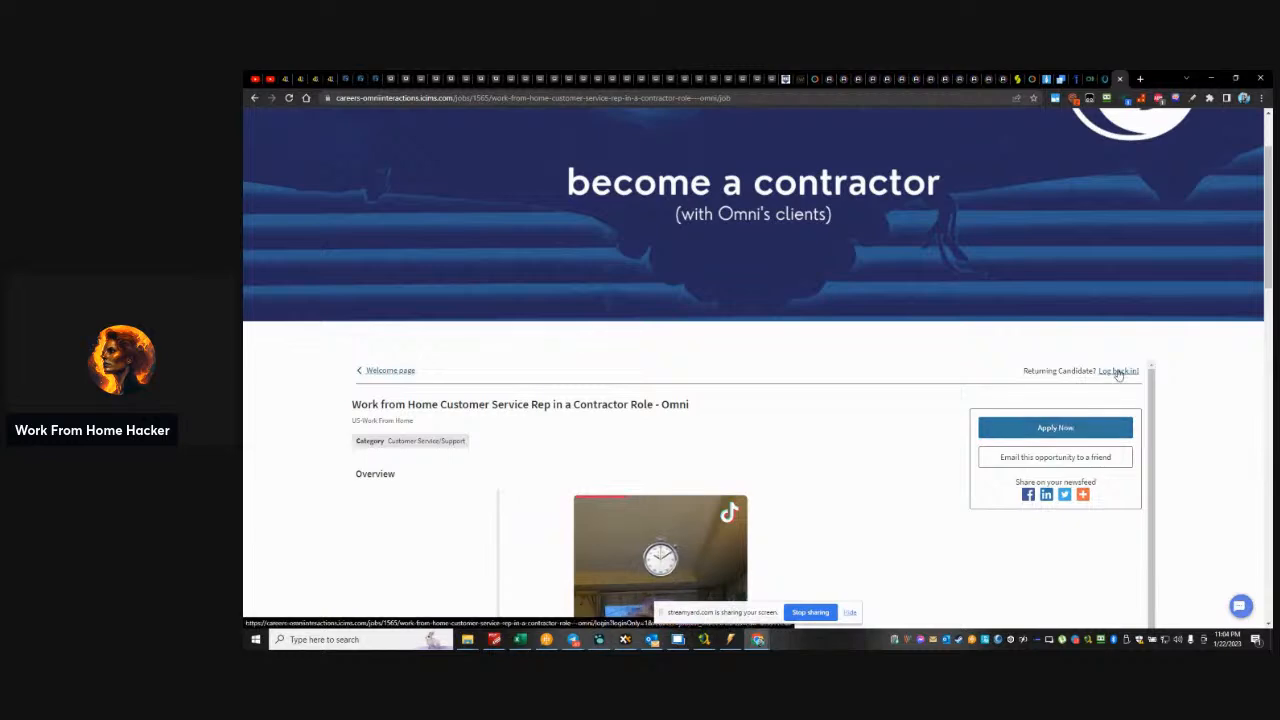
scroll(834, 475, "down", 5)
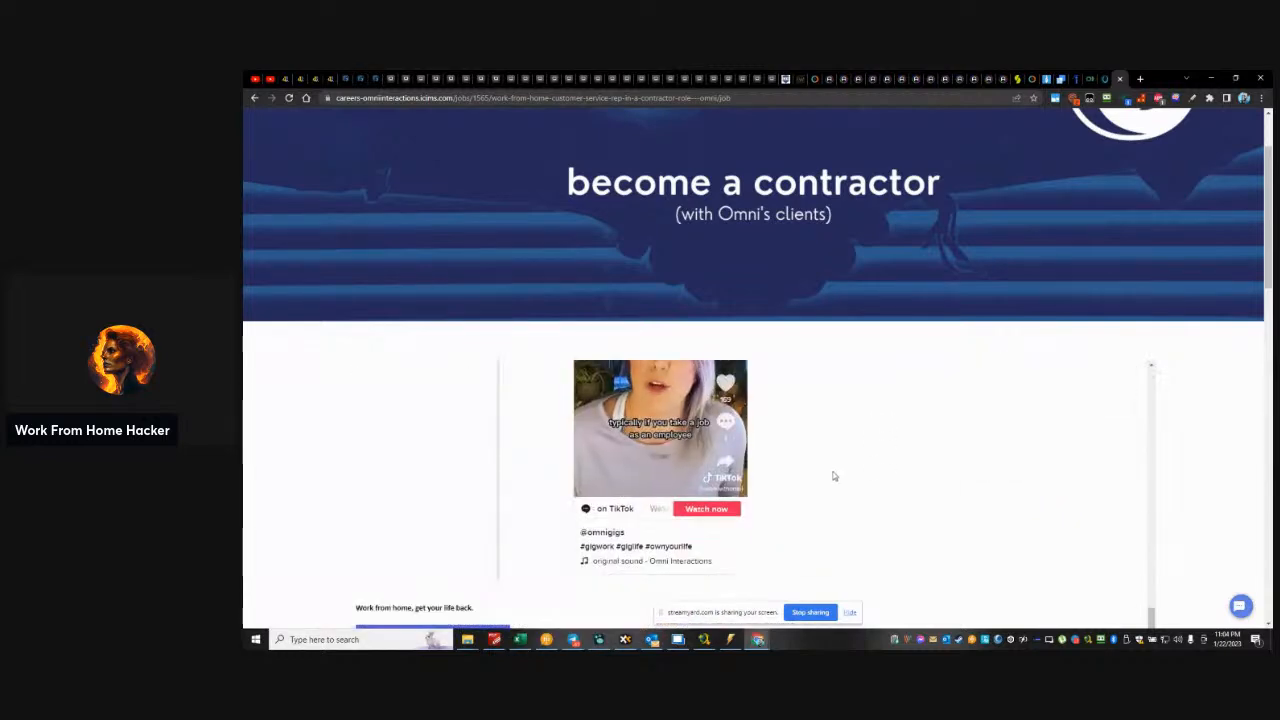
scroll(834, 475, "up", 5)
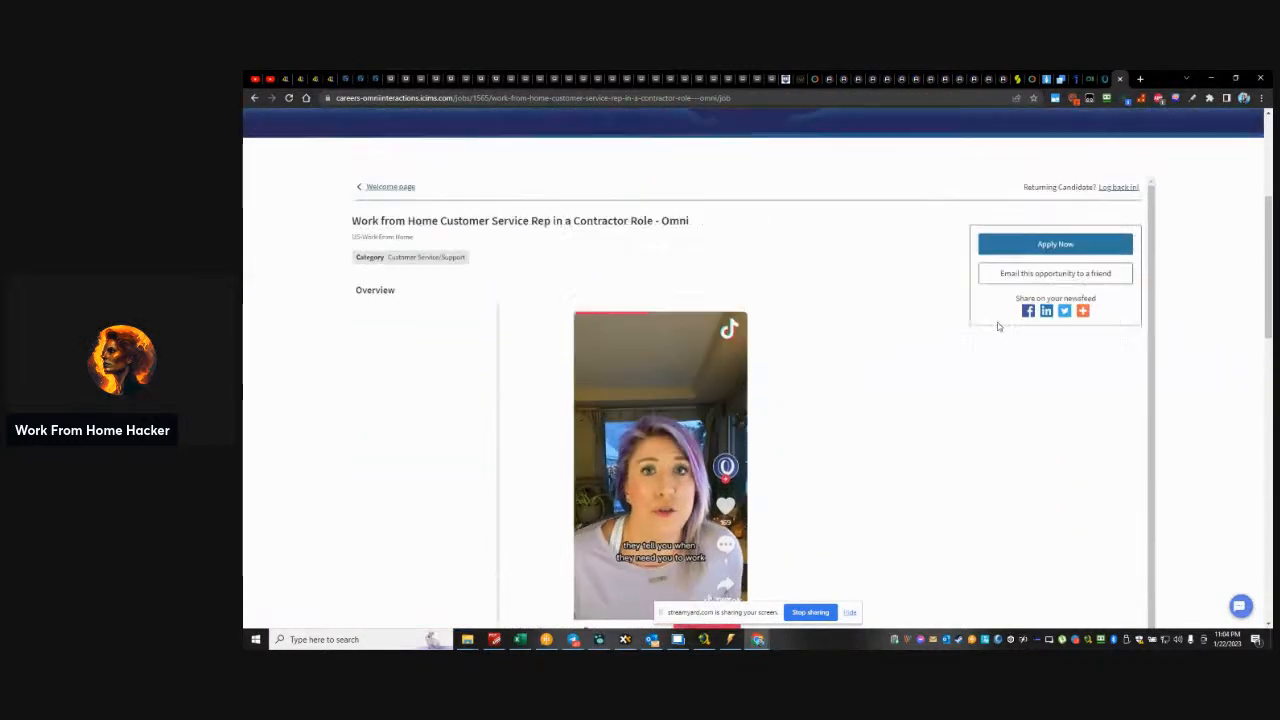
Open the posting's application login page and look through the saved logins offered for the Email field
left_click(1057, 322)
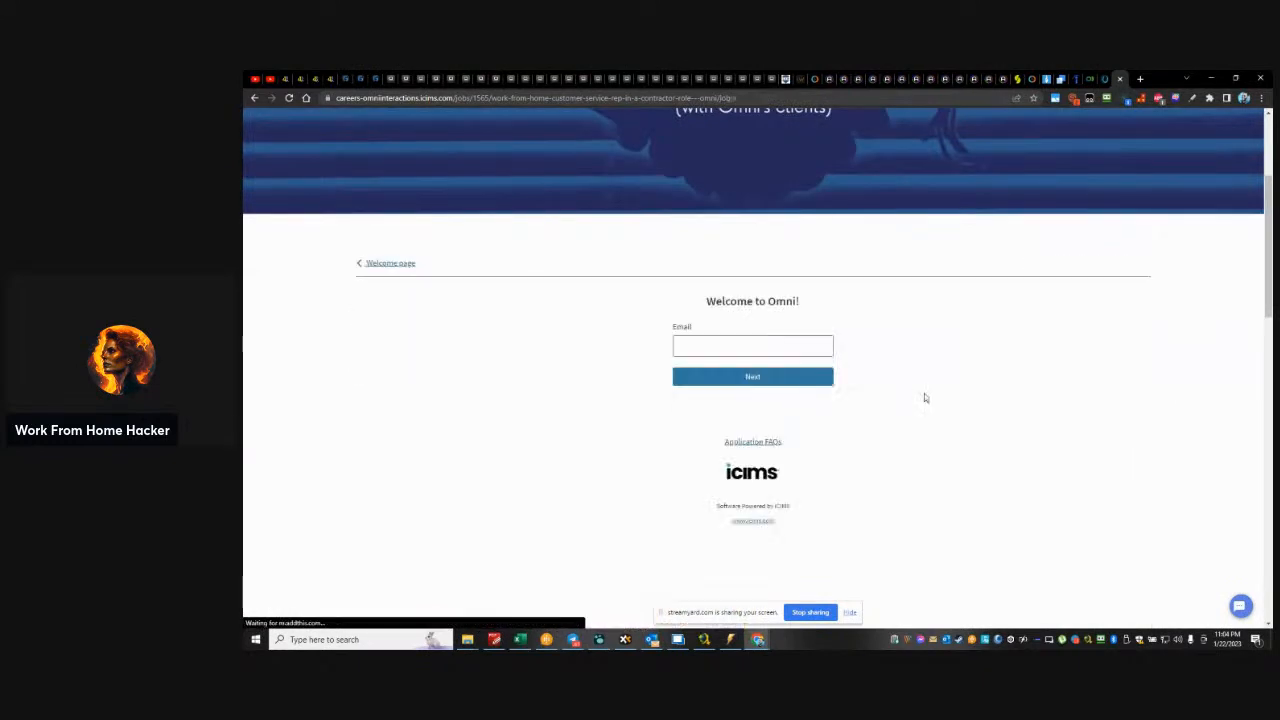
left_click(837, 336)
scroll(835, 338, "up", 4)
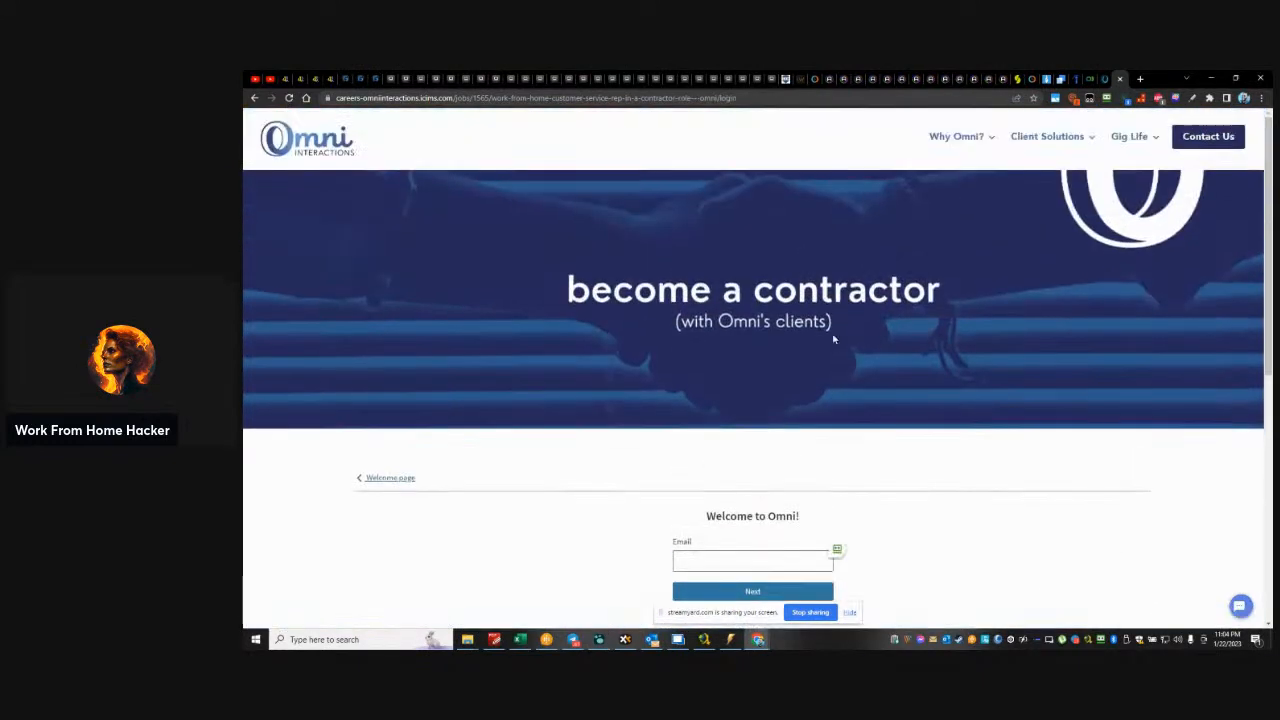
scroll(864, 492, "down", 3)
left_click(835, 395)
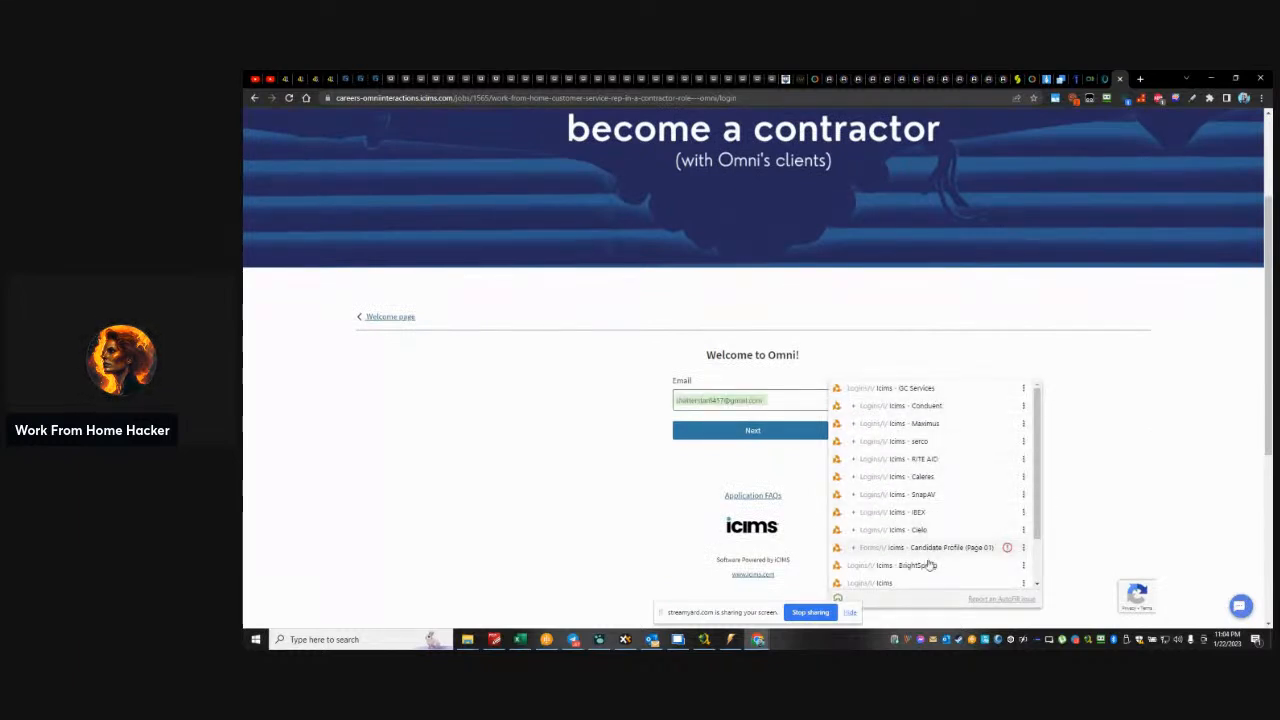
scroll(928, 567, "down", 1)
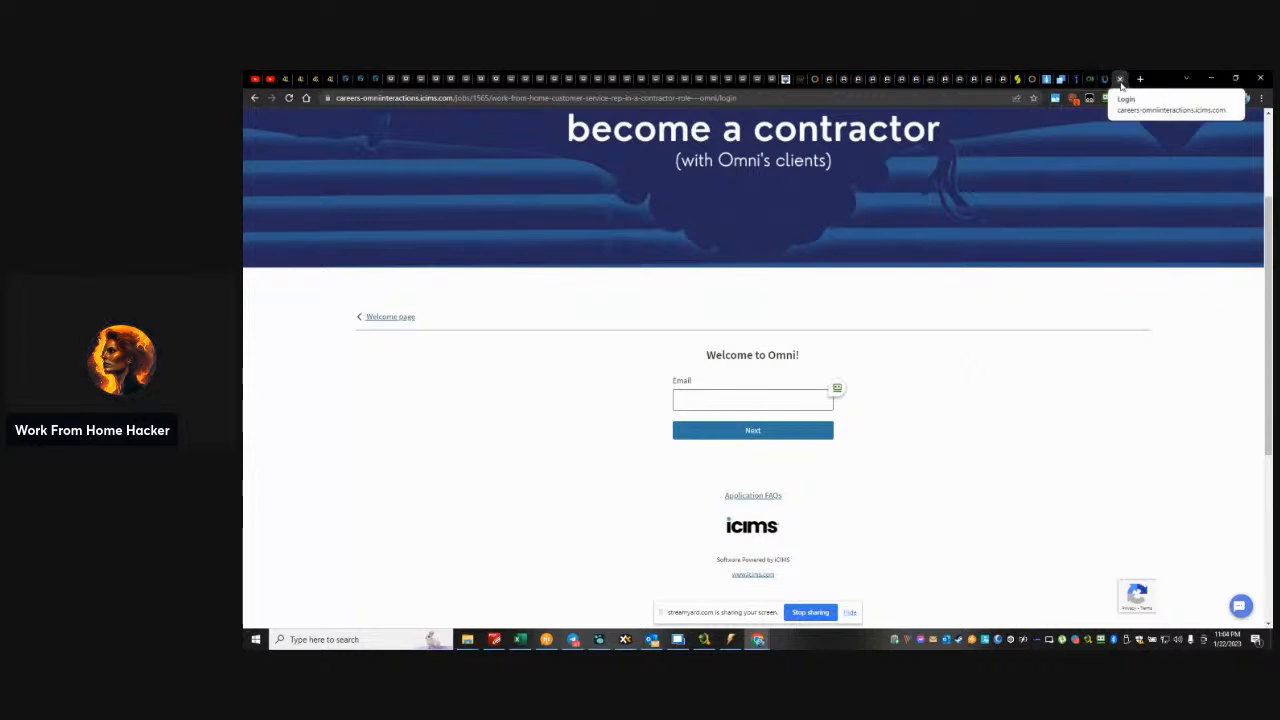
Close the Omni login tab and return to Indeed's main job search page
left_click(1120, 81)
left_click(1090, 76)
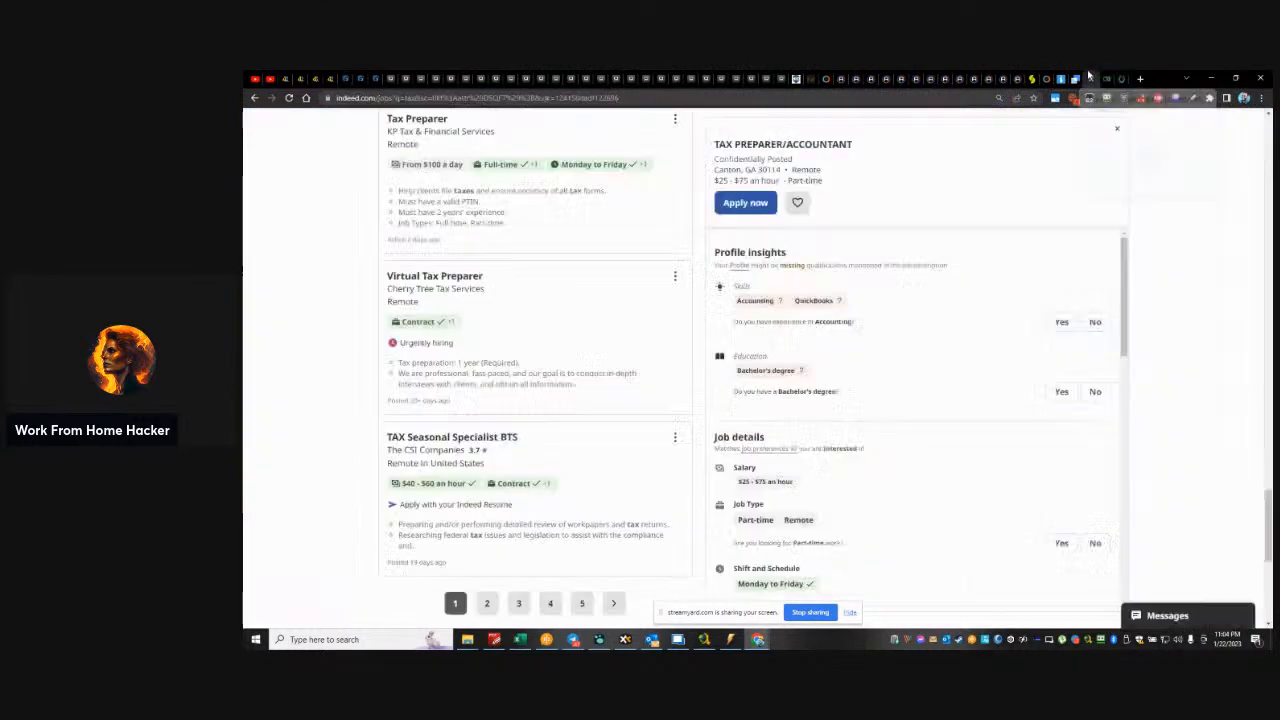
scroll(323, 383, "up", 10)
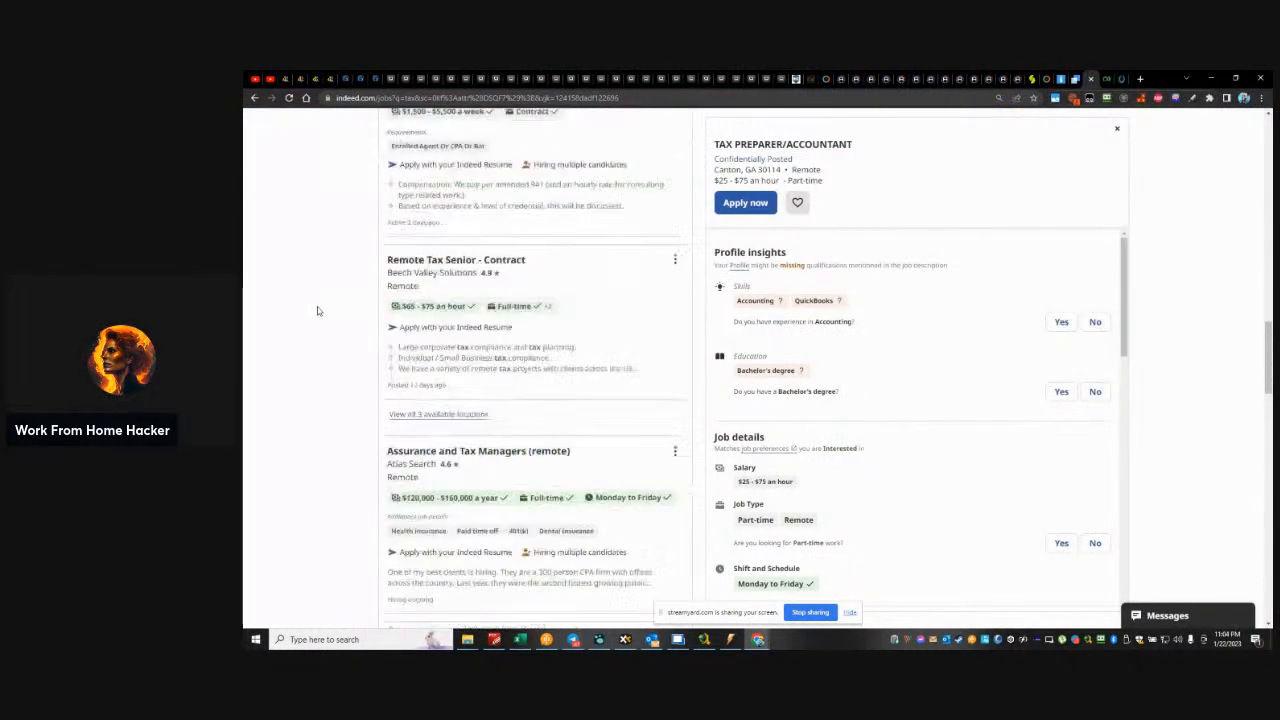
scroll(317, 311, "up", 5)
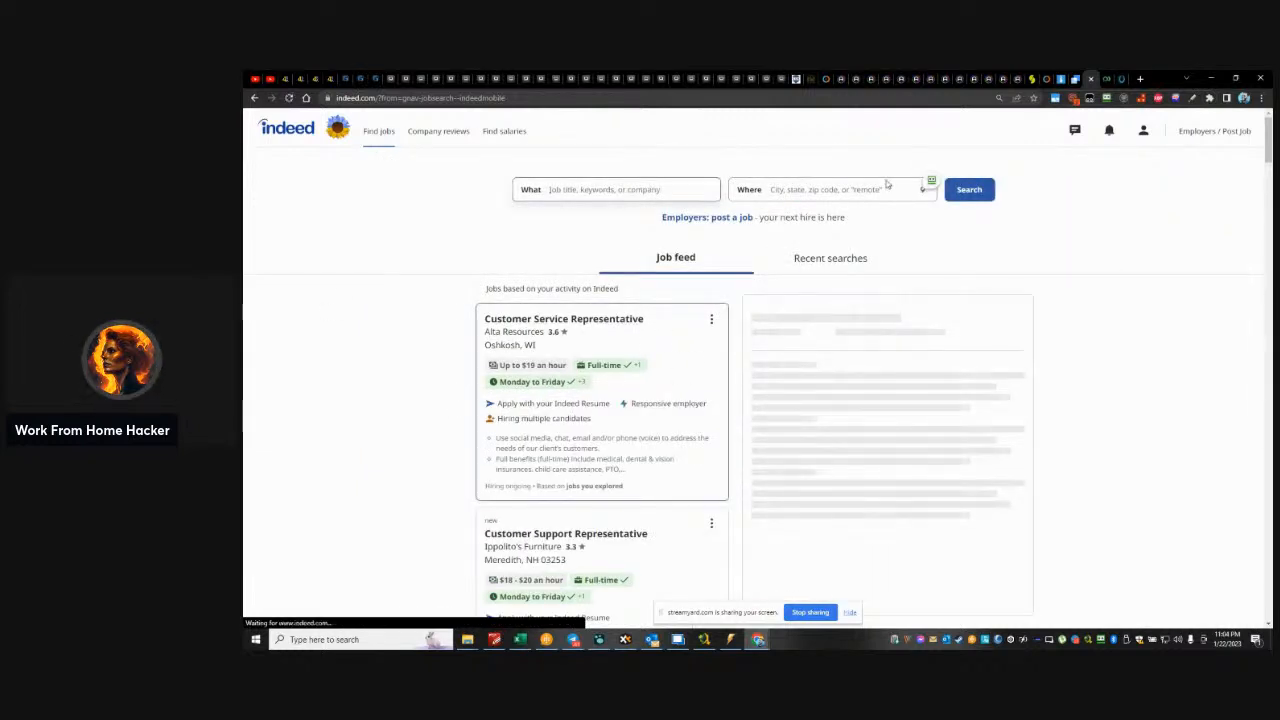
Search Indeed for "customer service" jobs with no location entered
left_click(660, 194)
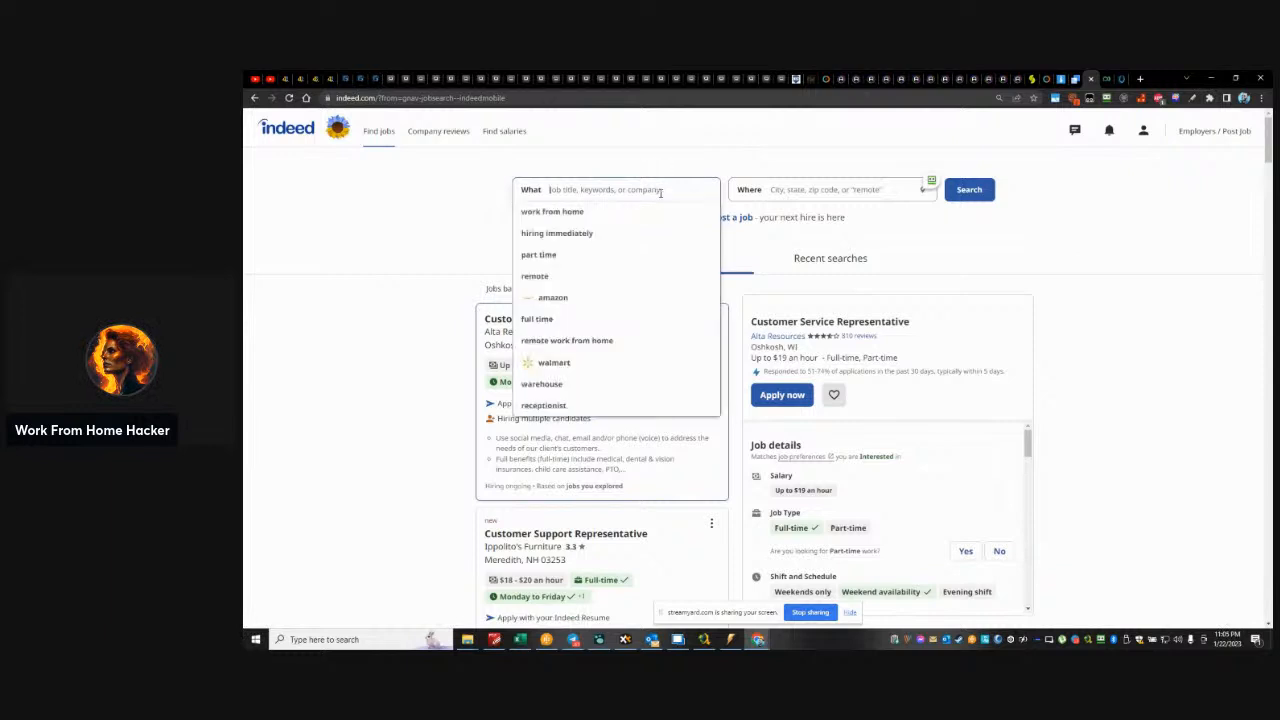
type("customer")
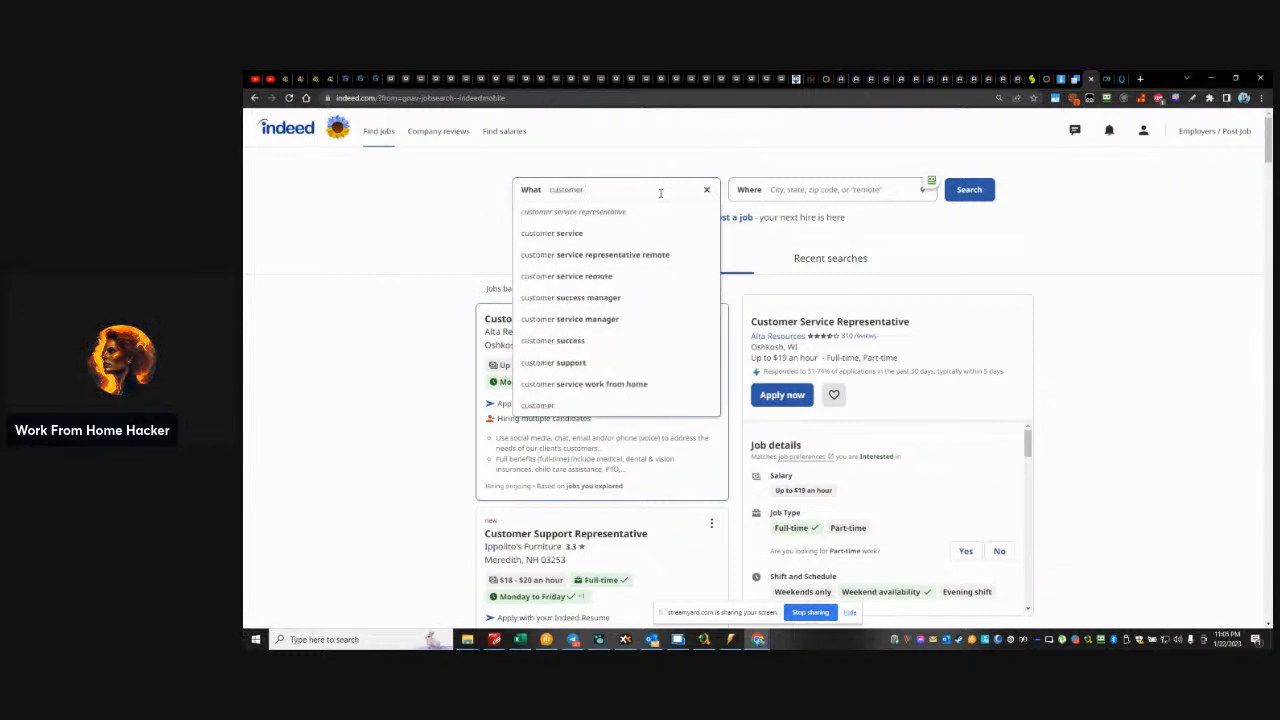
left_click(578, 238)
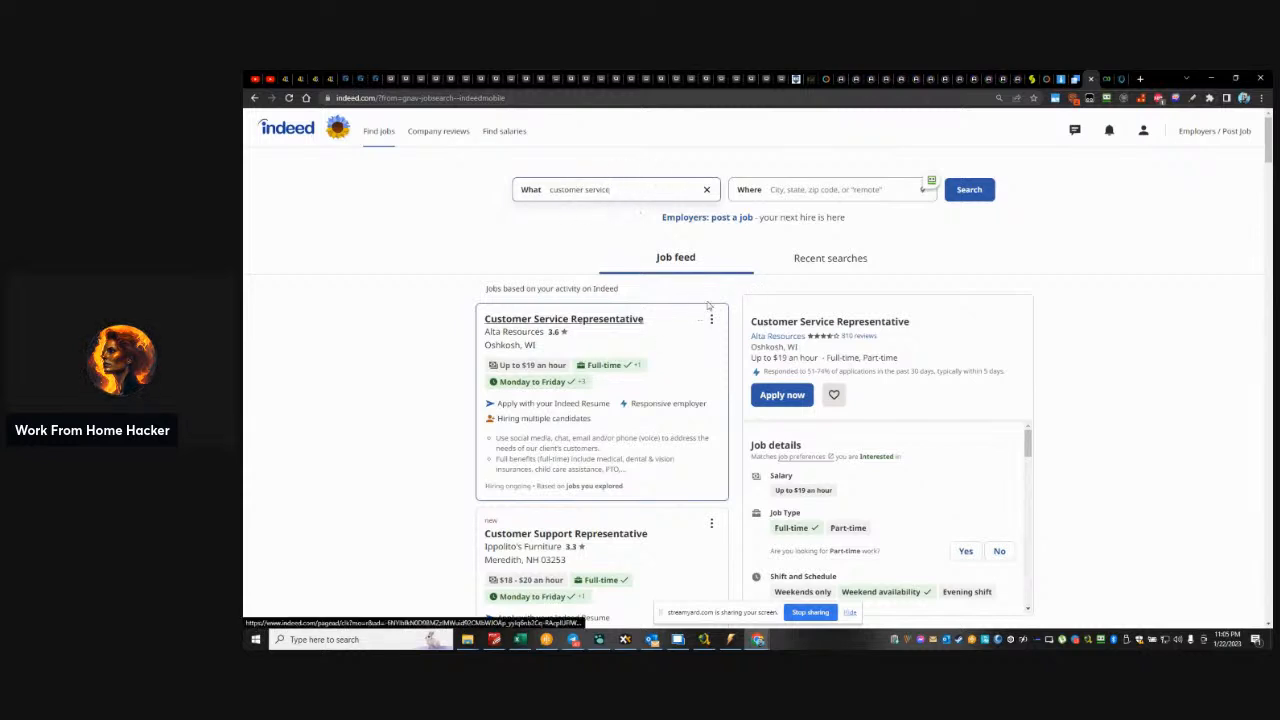
key("Return")
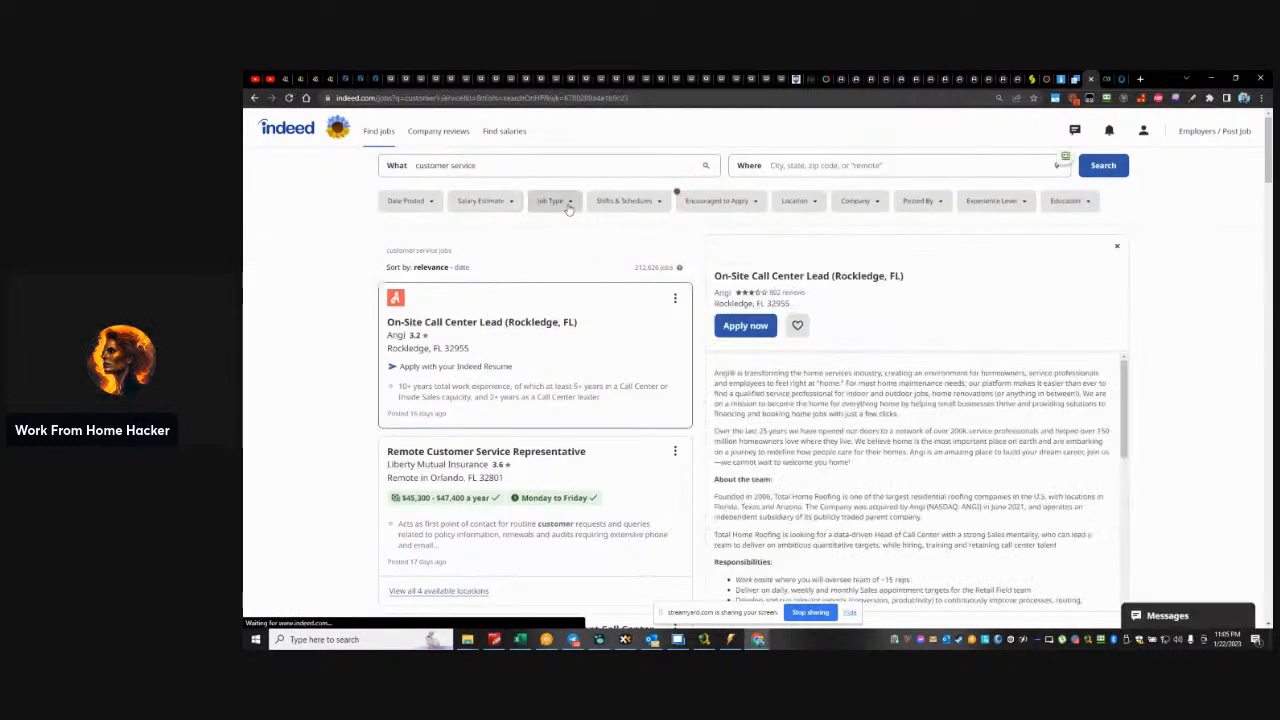
Check the Job Type and Location filter options for the customer service jobs
left_click(568, 204)
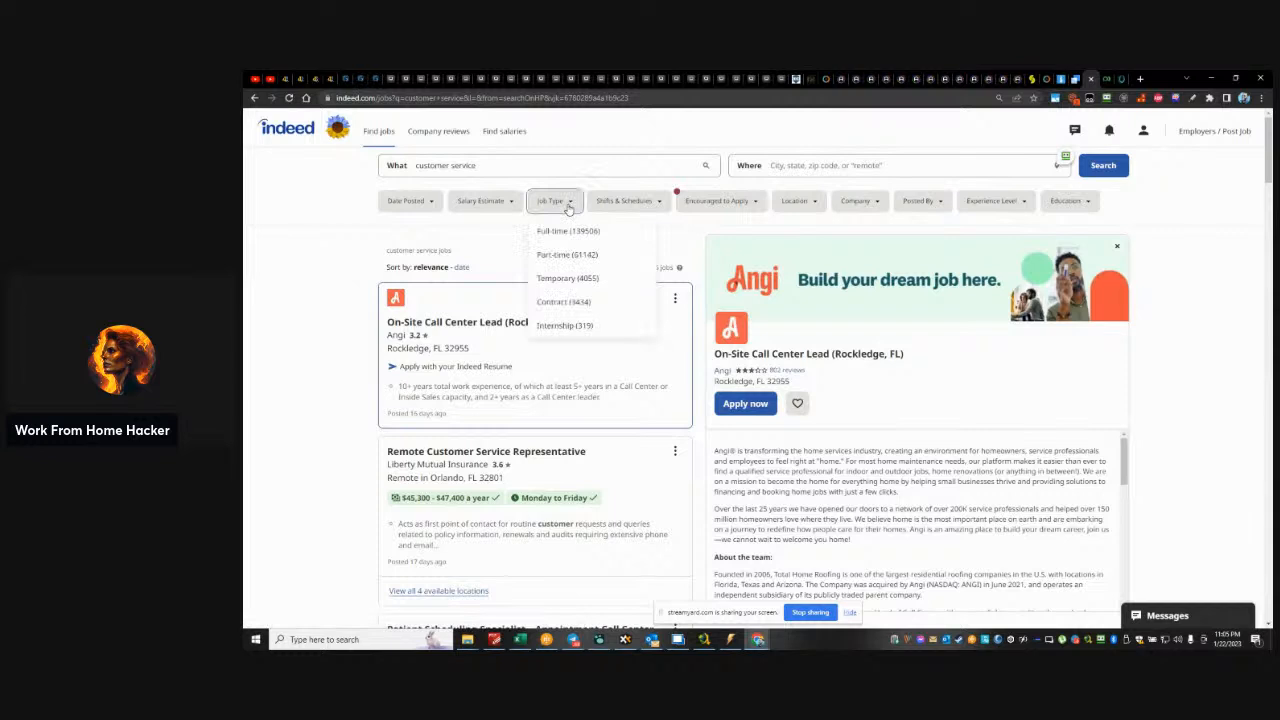
left_click(266, 228)
left_click(817, 200)
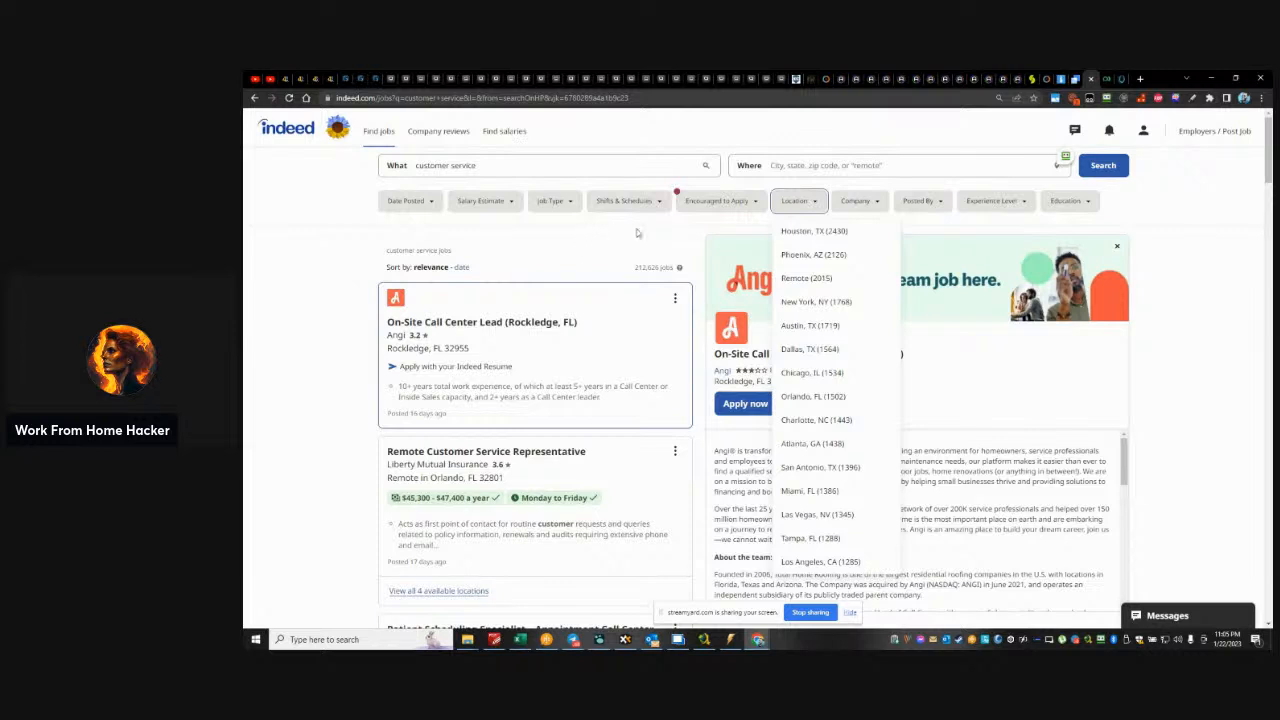
Search Indeed for "customer service representative remote" and filter the results to Remote jobs
left_click(601, 176)
left_click(606, 167)
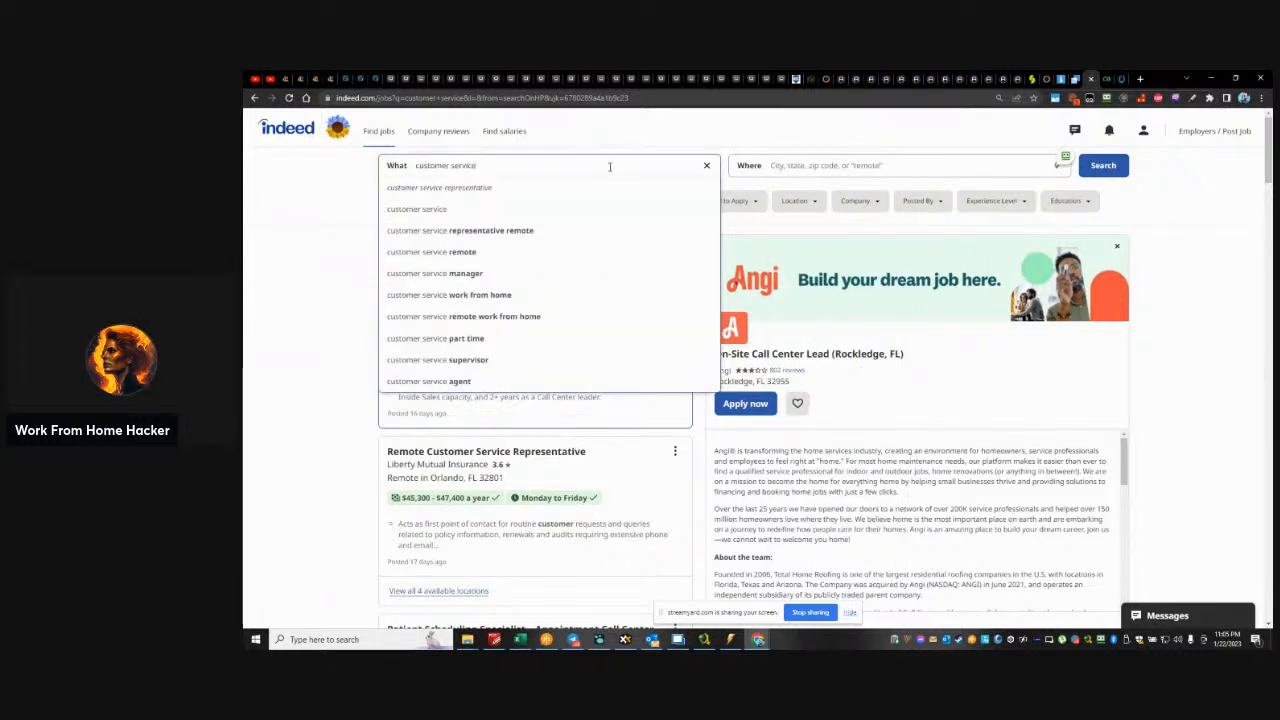
left_click(529, 230)
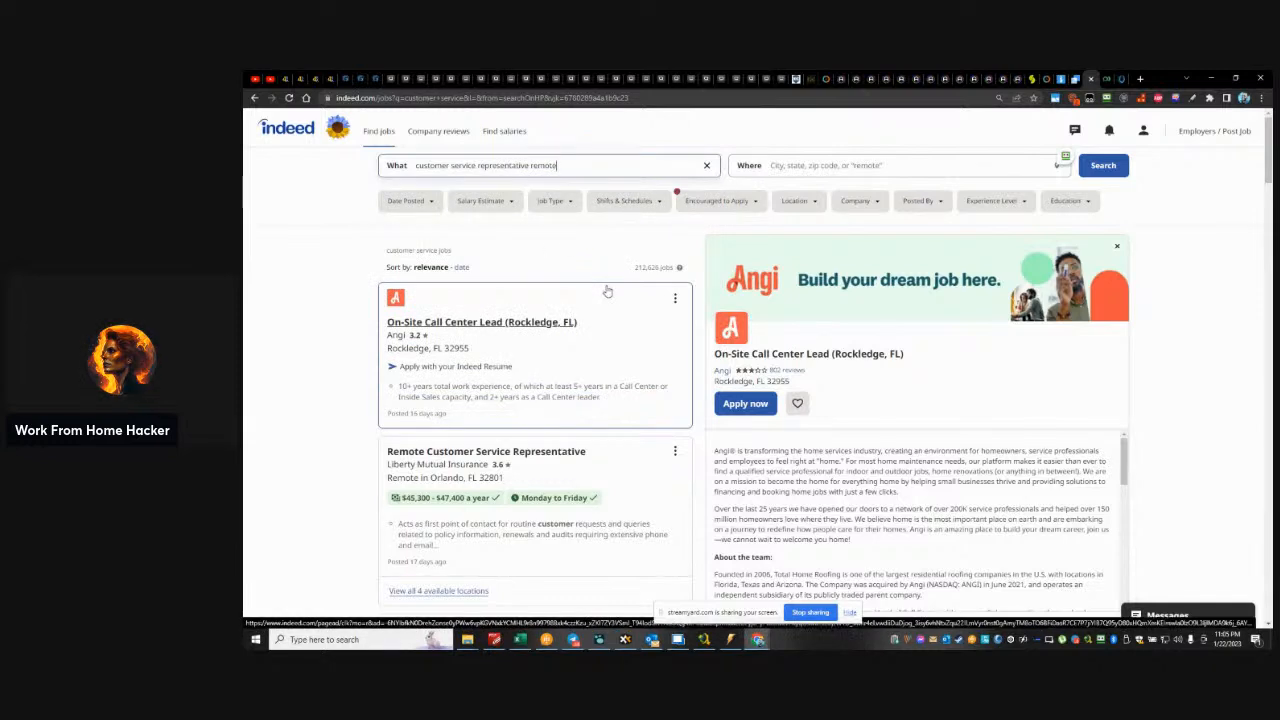
left_click(1065, 159)
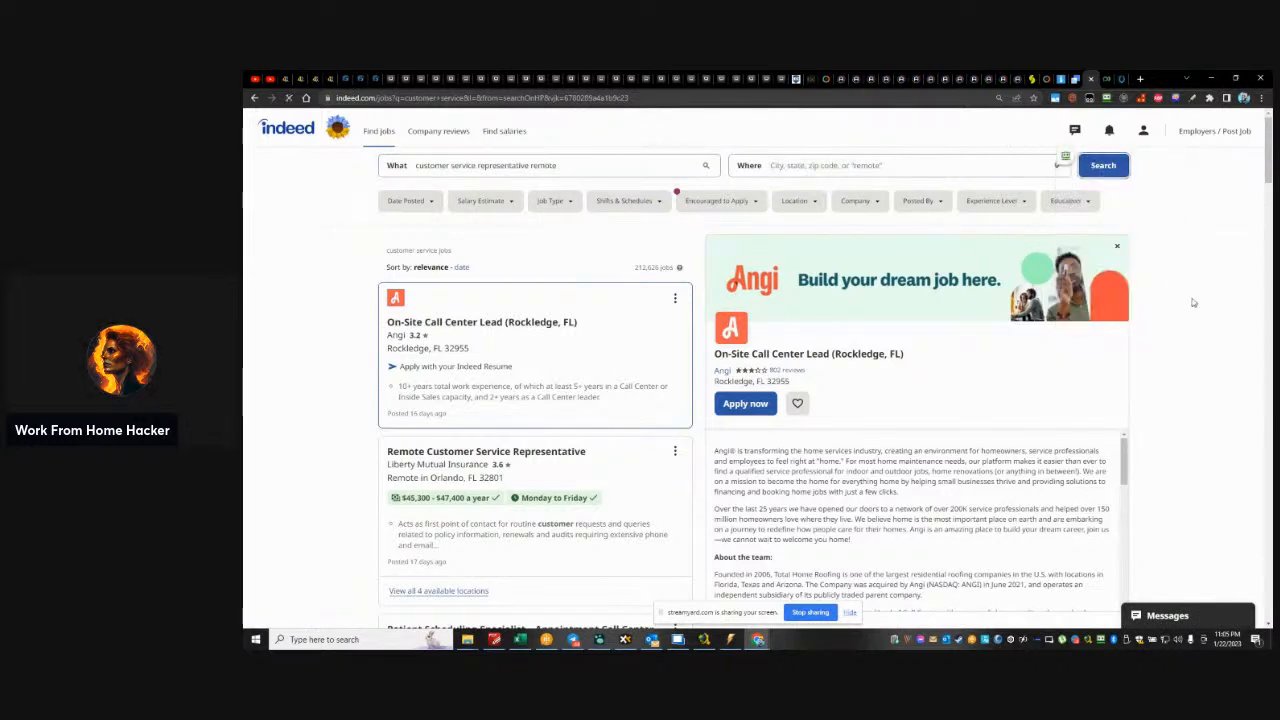
left_click(1104, 165)
left_click(635, 290)
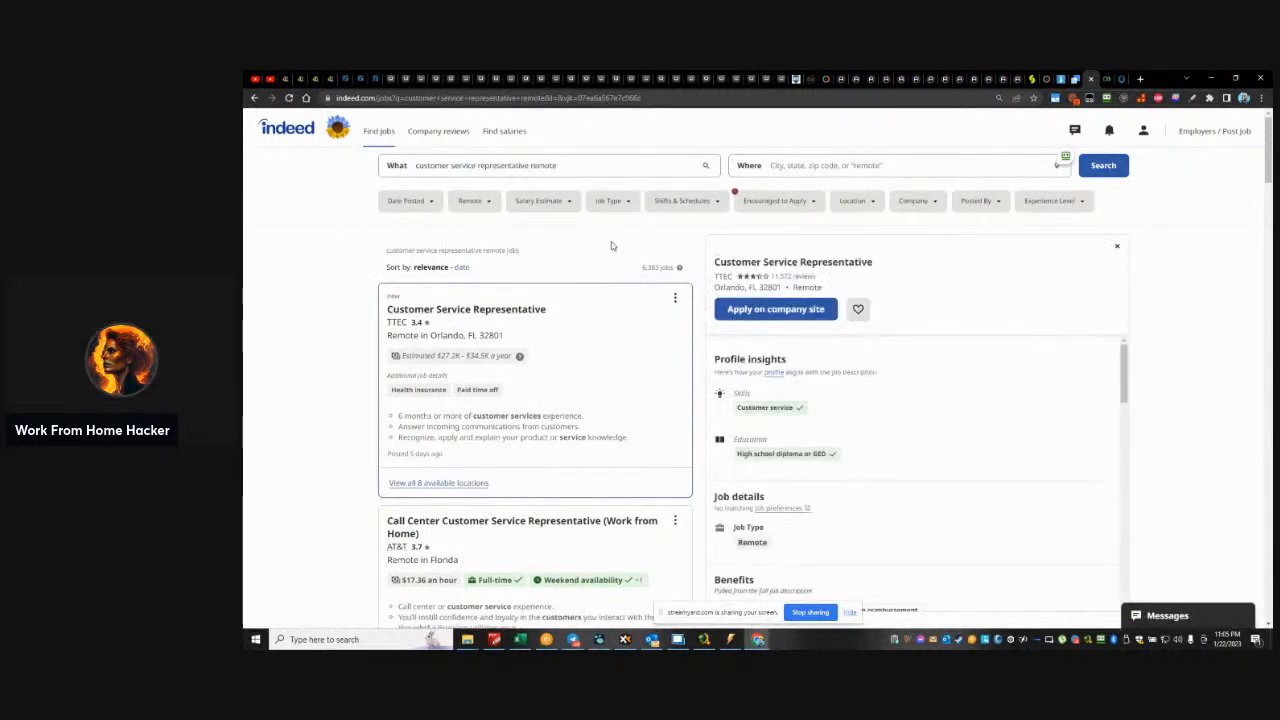
left_click(498, 205)
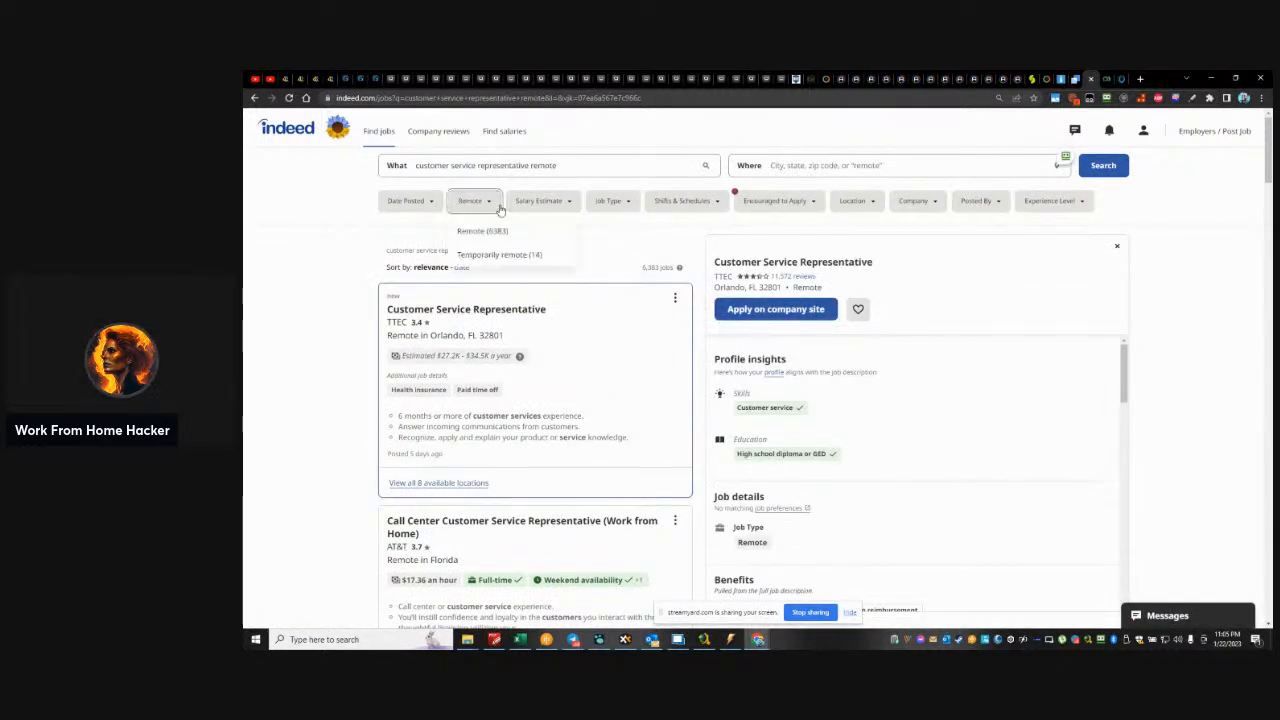
left_click(483, 231)
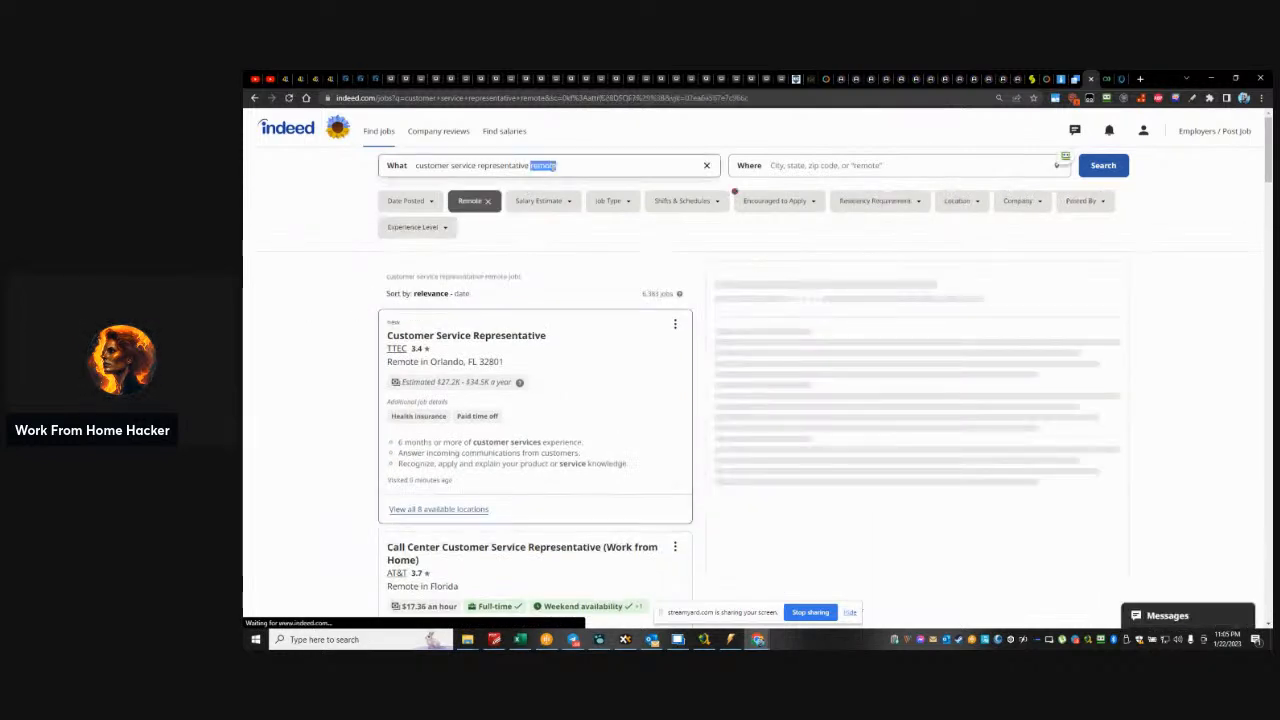
Shorten the Indeed search to "customer service representative" and filter the results to the Remote location
key("BackSpace")
key("BackSpace")
key("BackSpace")
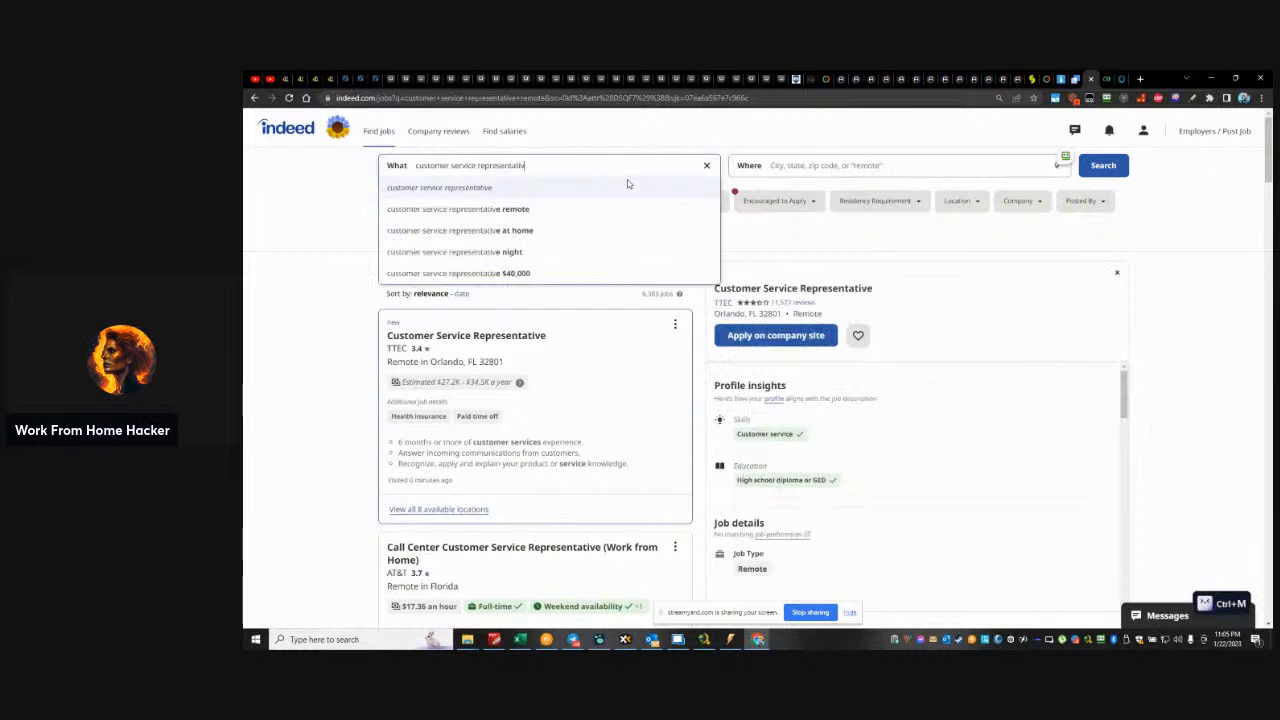
type("e")
left_click(1103, 165)
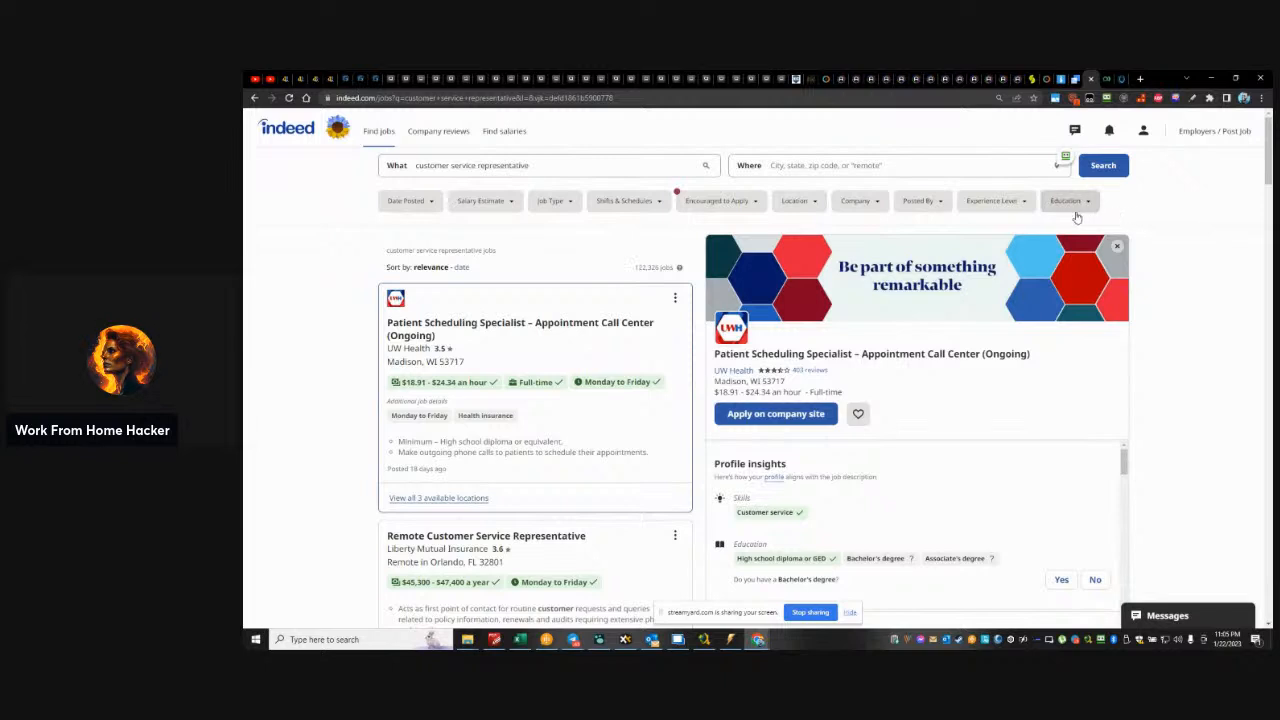
left_click(805, 205)
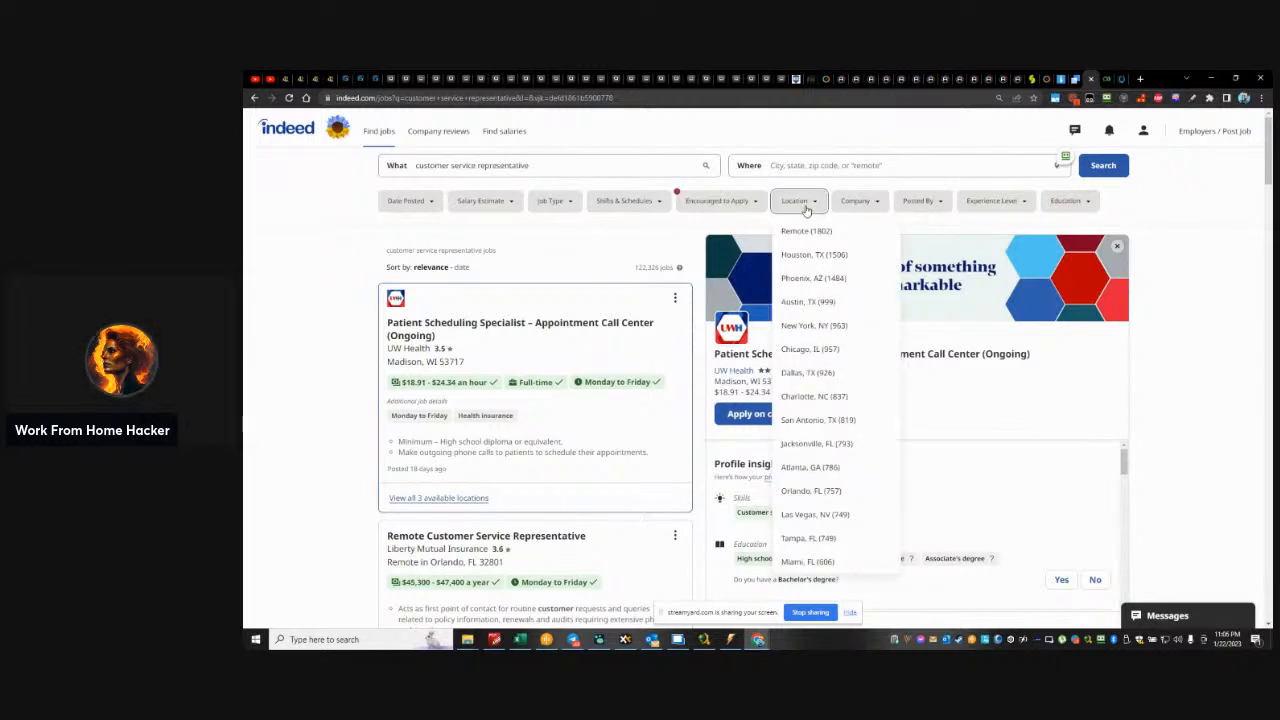
left_click(806, 231)
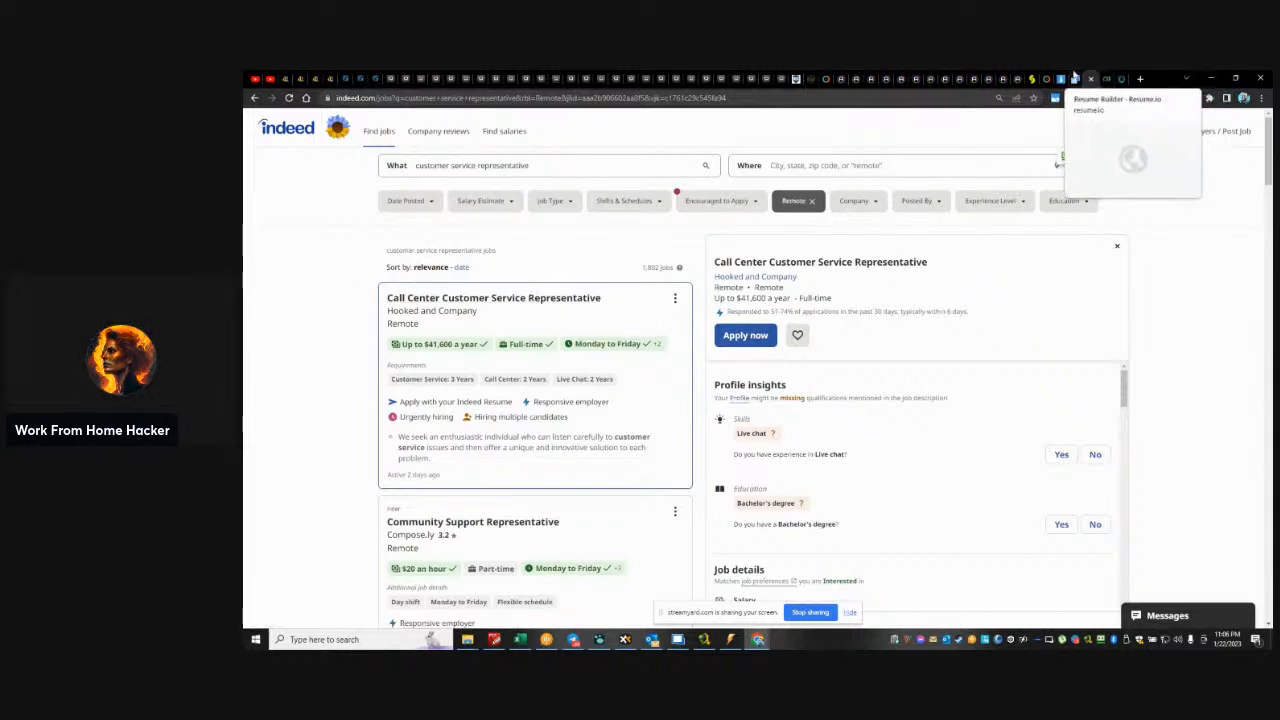
Look in on the Resume.io tab, switch to the Jobscan tab and compare its Free, 2 Weeks Free and Monthly plans
left_click(1075, 78)
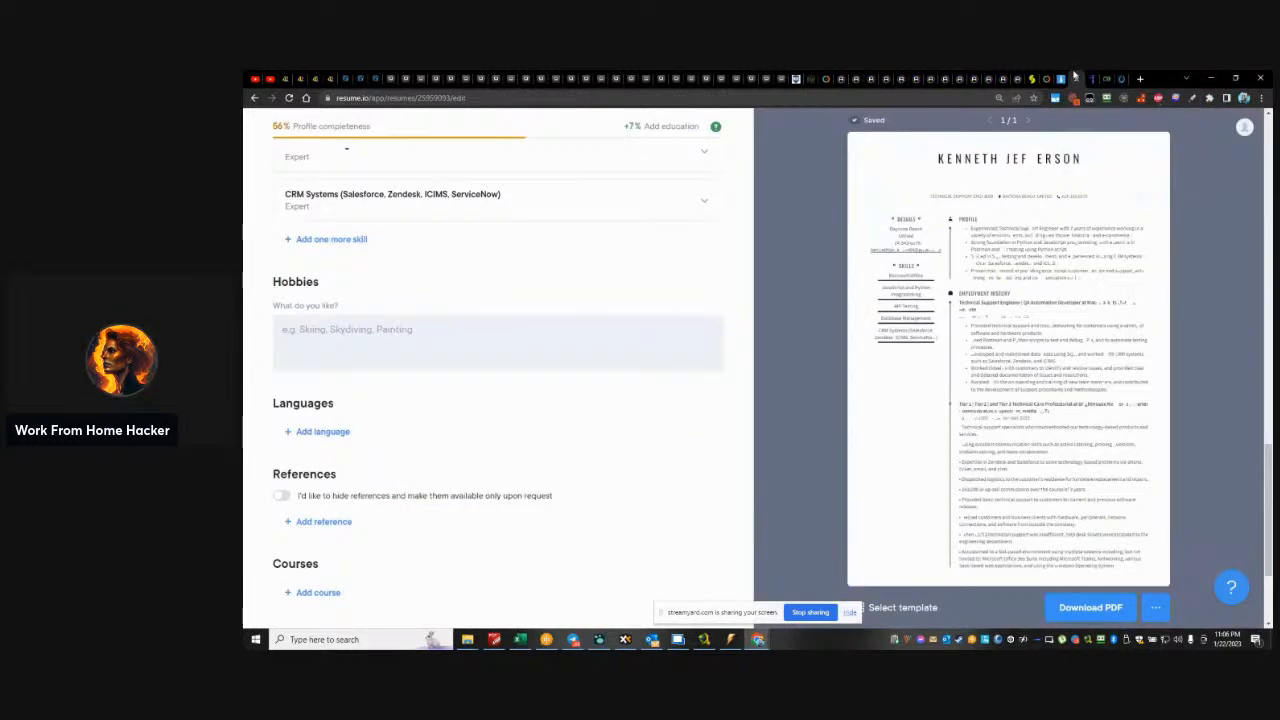
left_click(1062, 78)
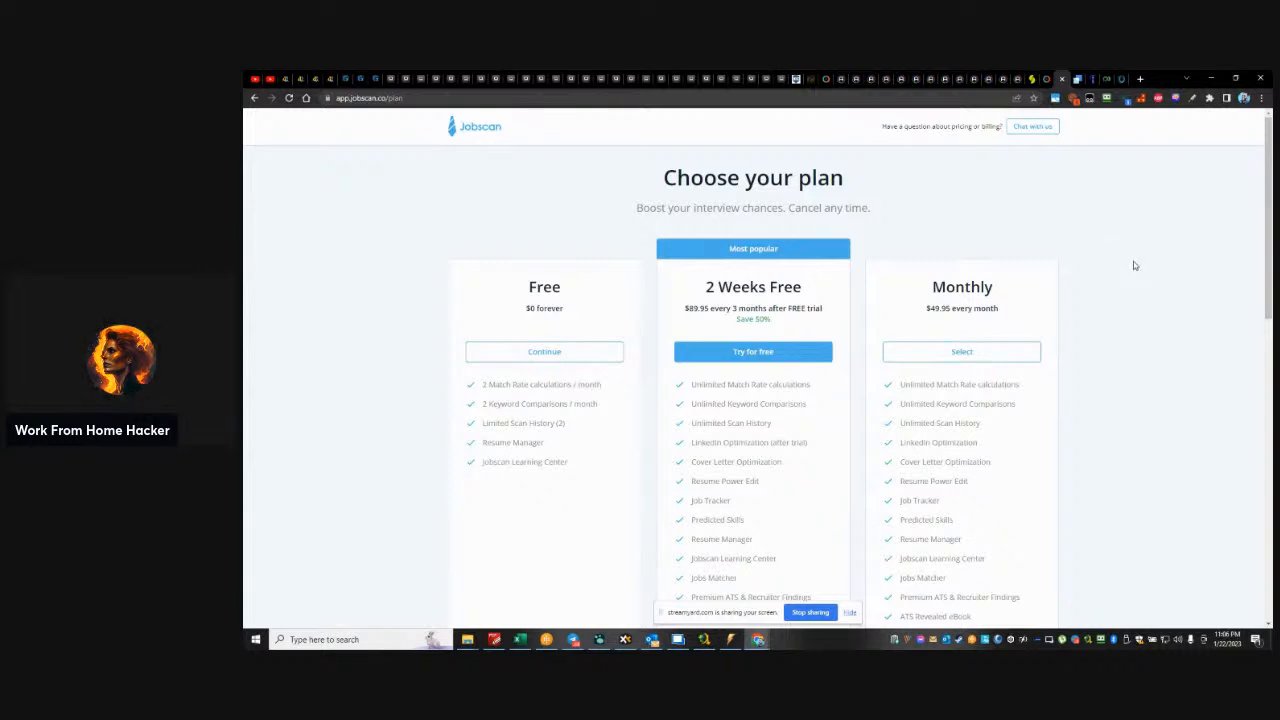
scroll(1134, 261, "down", 2)
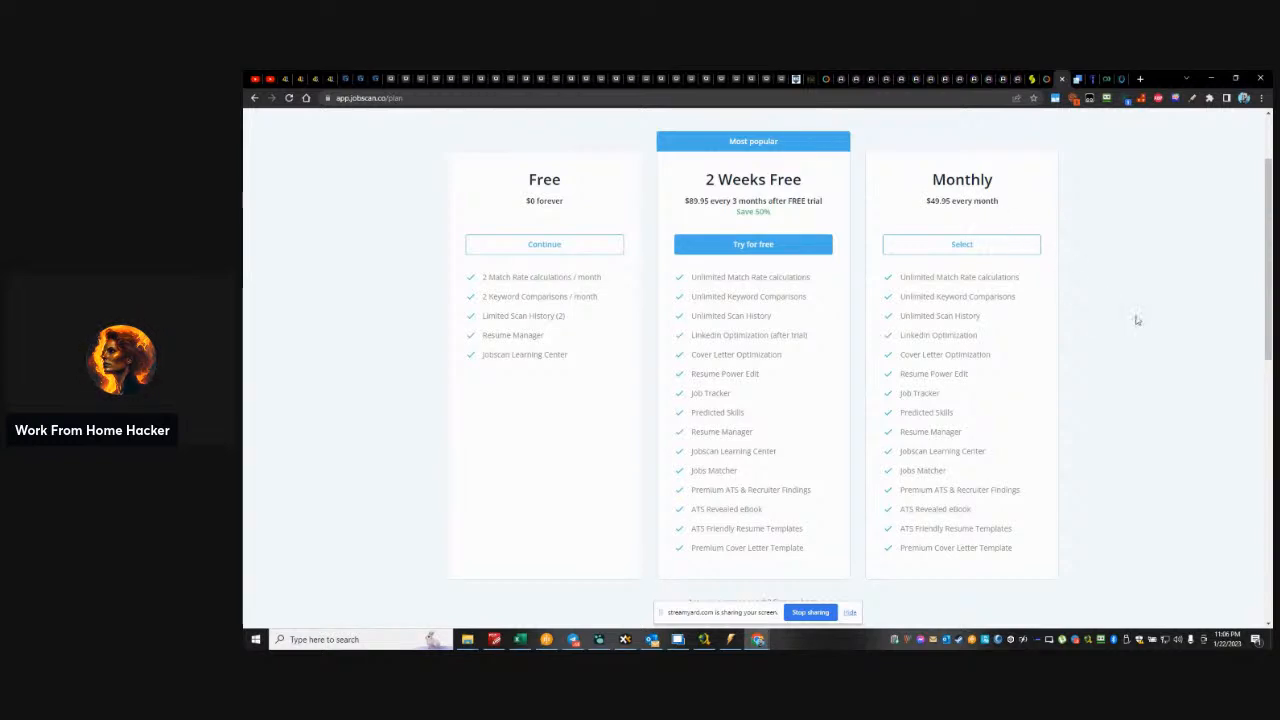
scroll(1136, 316, "down", 2)
scroll(1139, 315, "up", 3)
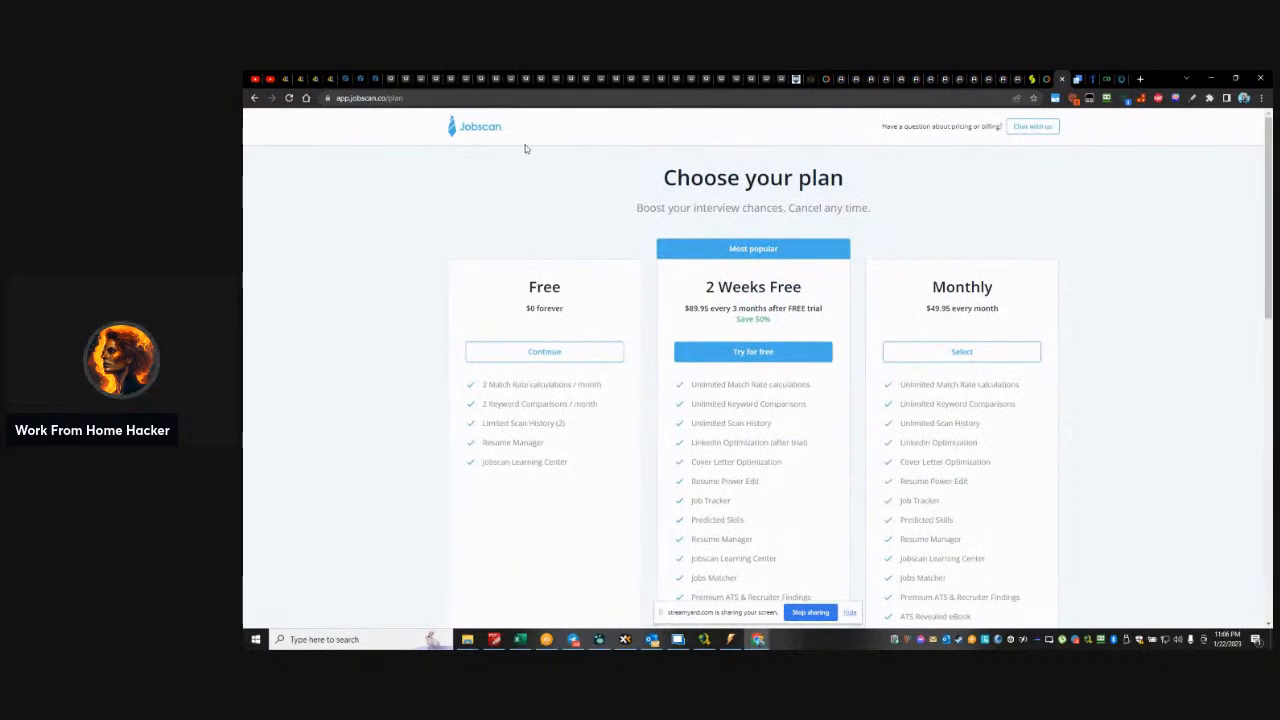
Go to the Jobscan dashboard, show the upgrade perks and bring up the form for a new resume scan
left_click(490, 131)
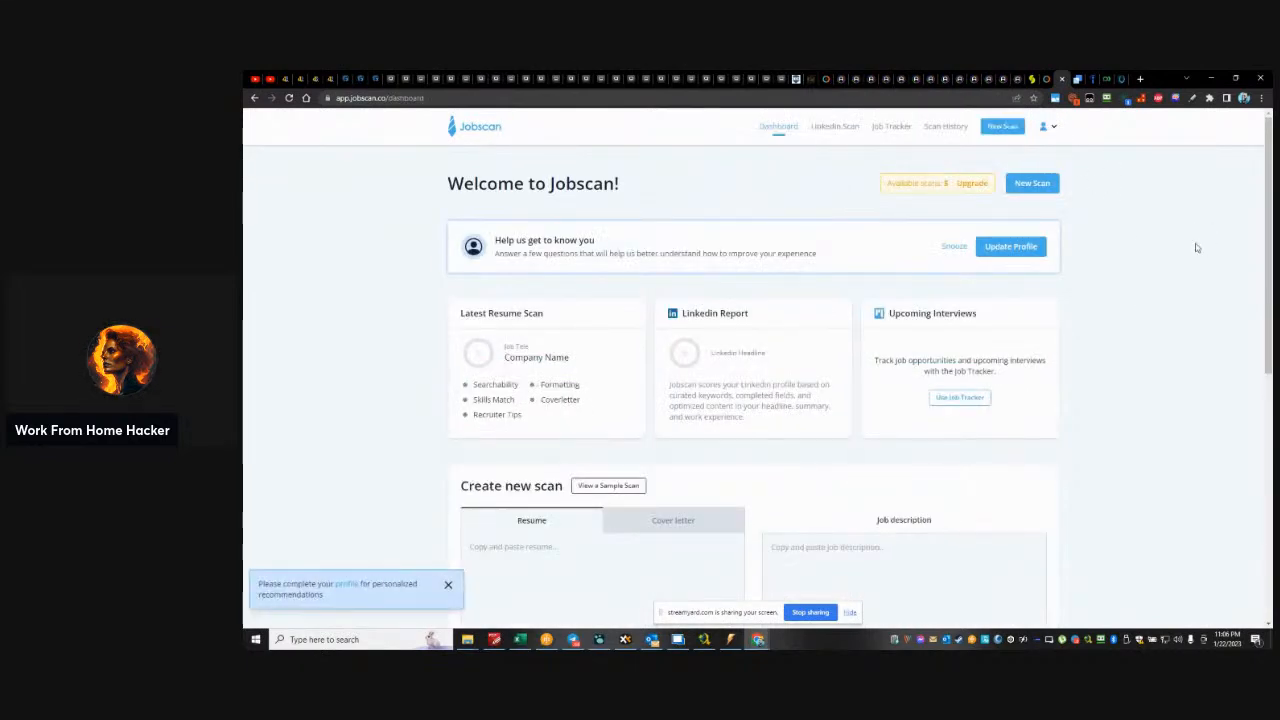
left_click(922, 190)
left_click(458, 128)
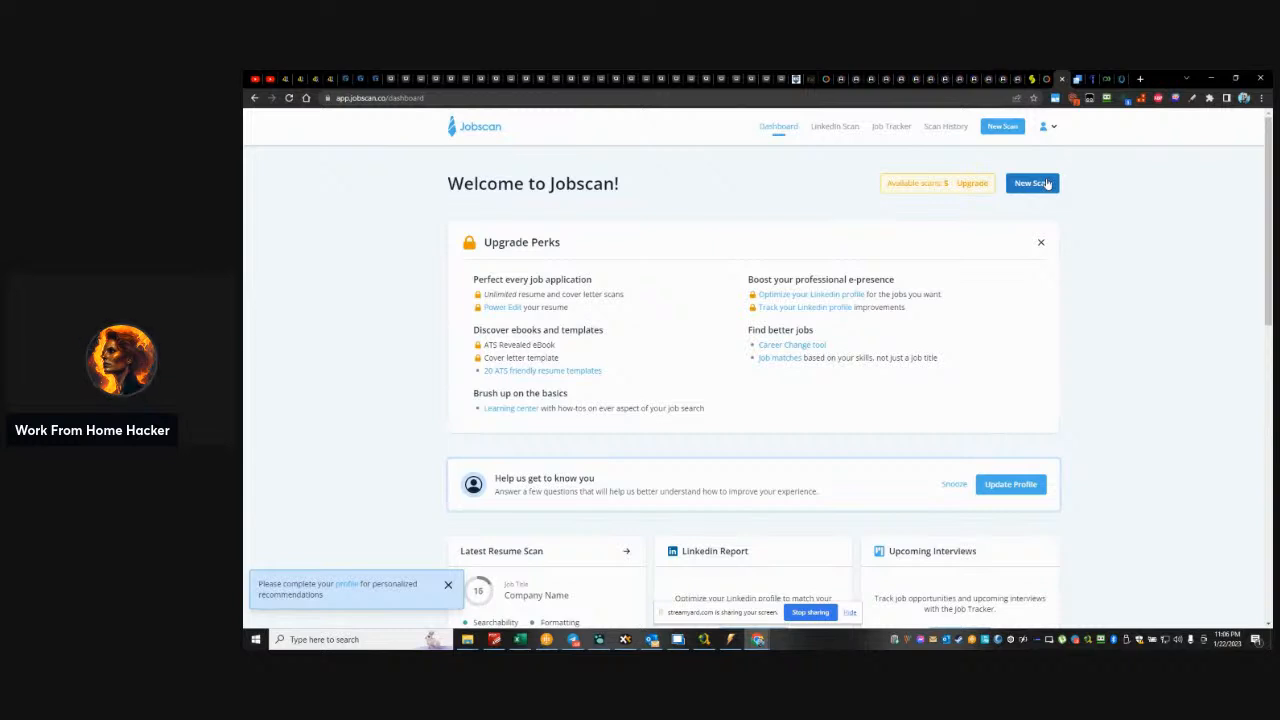
left_click(1032, 183)
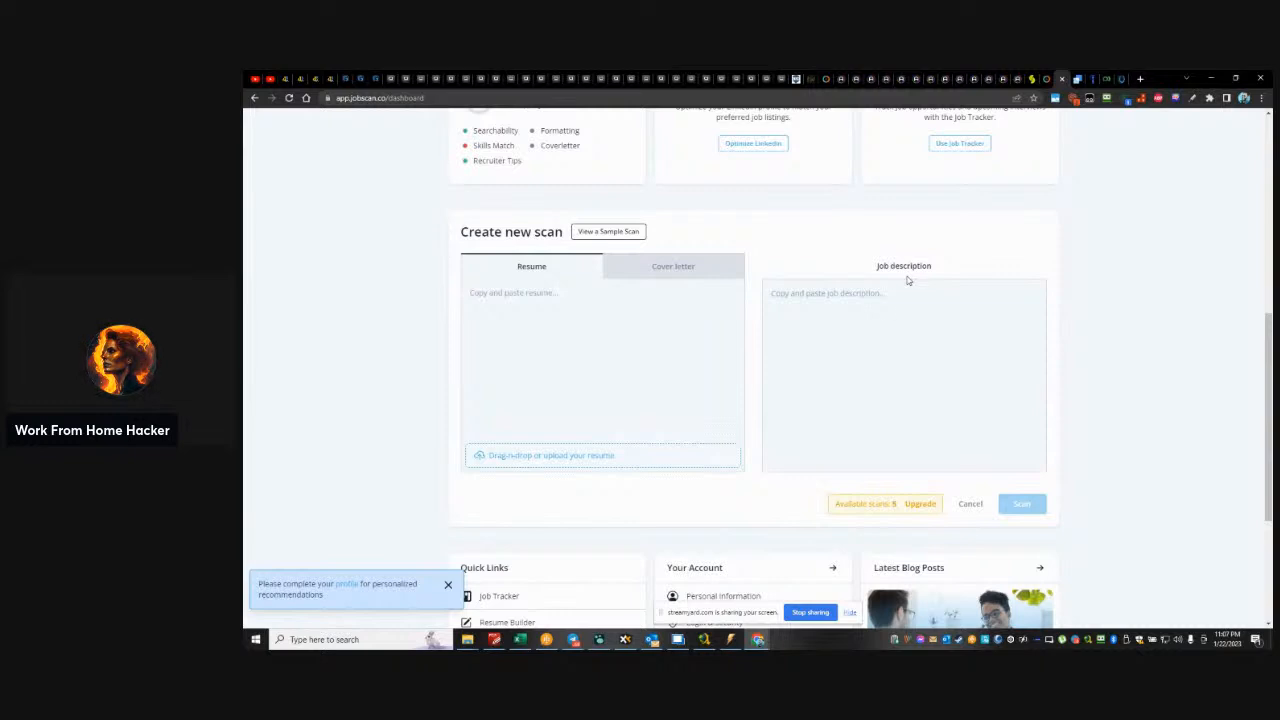
Close the Omni Interactions site and return to the Indeed customer service representative results
left_click(1107, 77)
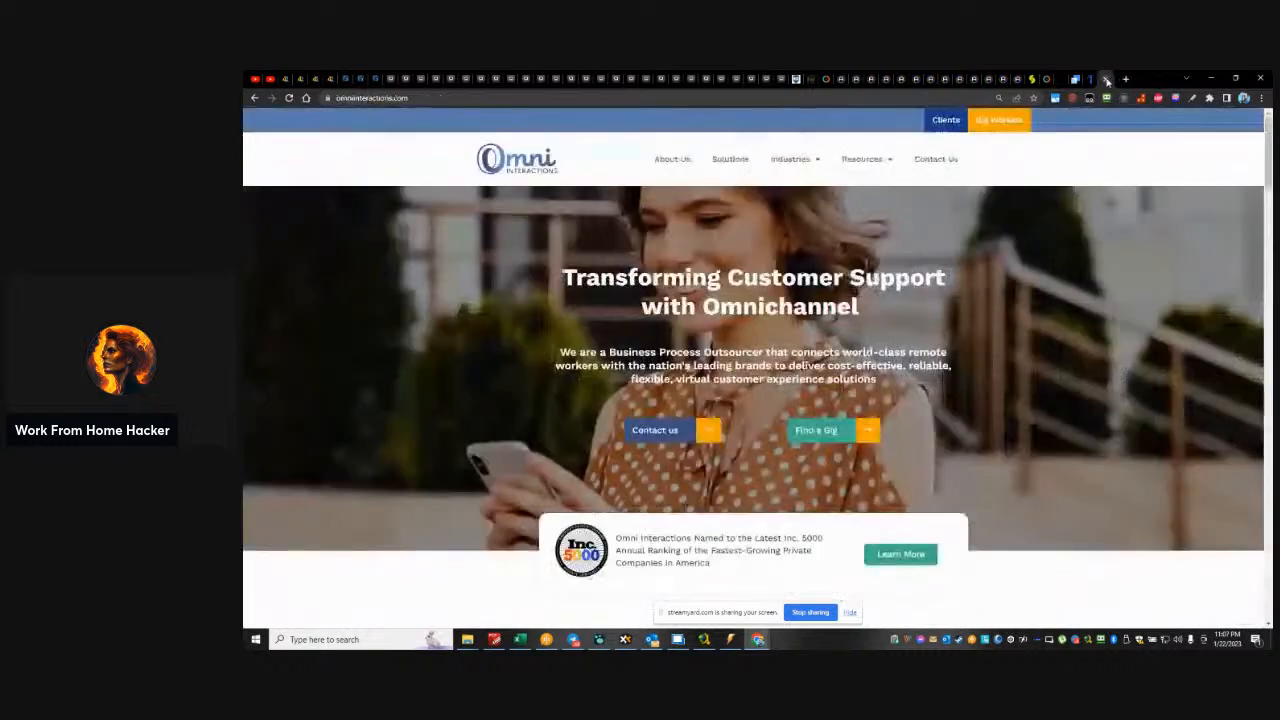
left_click(1106, 78)
left_click(1106, 78)
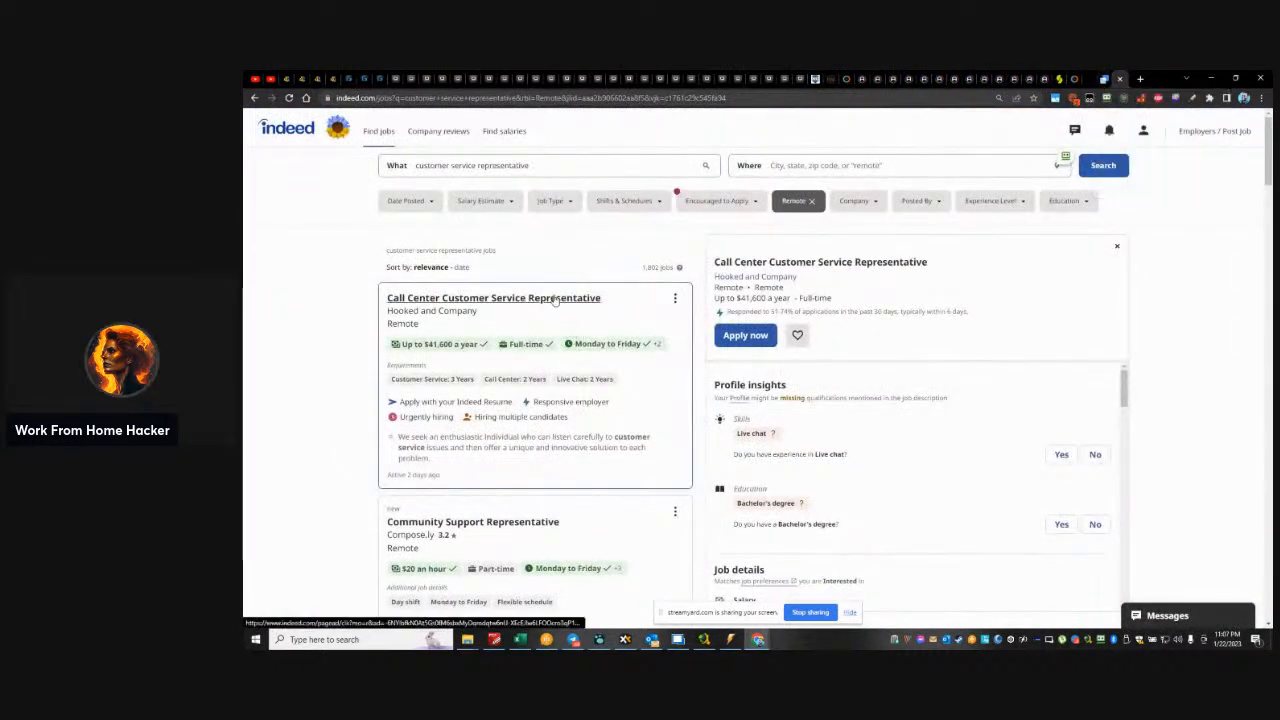
Open Compose.ly's Community Support Representative posting in a separate tab and switch to it
scroll(650, 425, "down", 2)
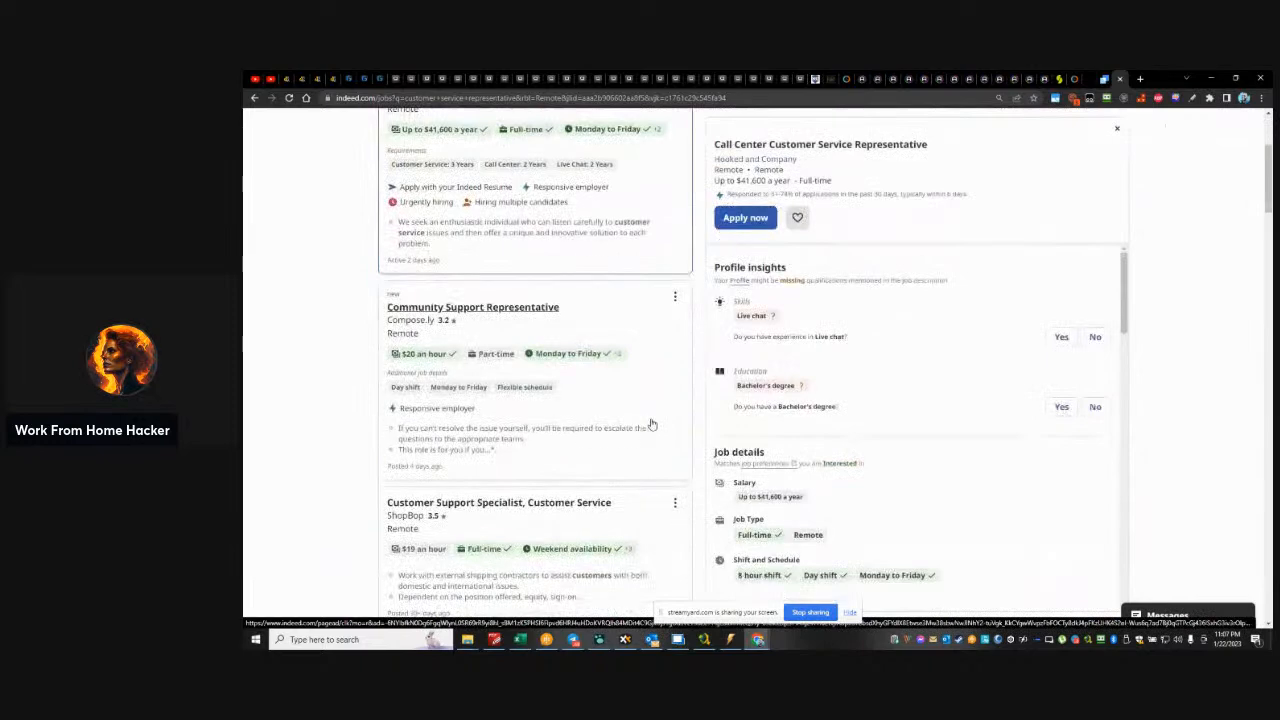
right_click(553, 310)
left_click(589, 317)
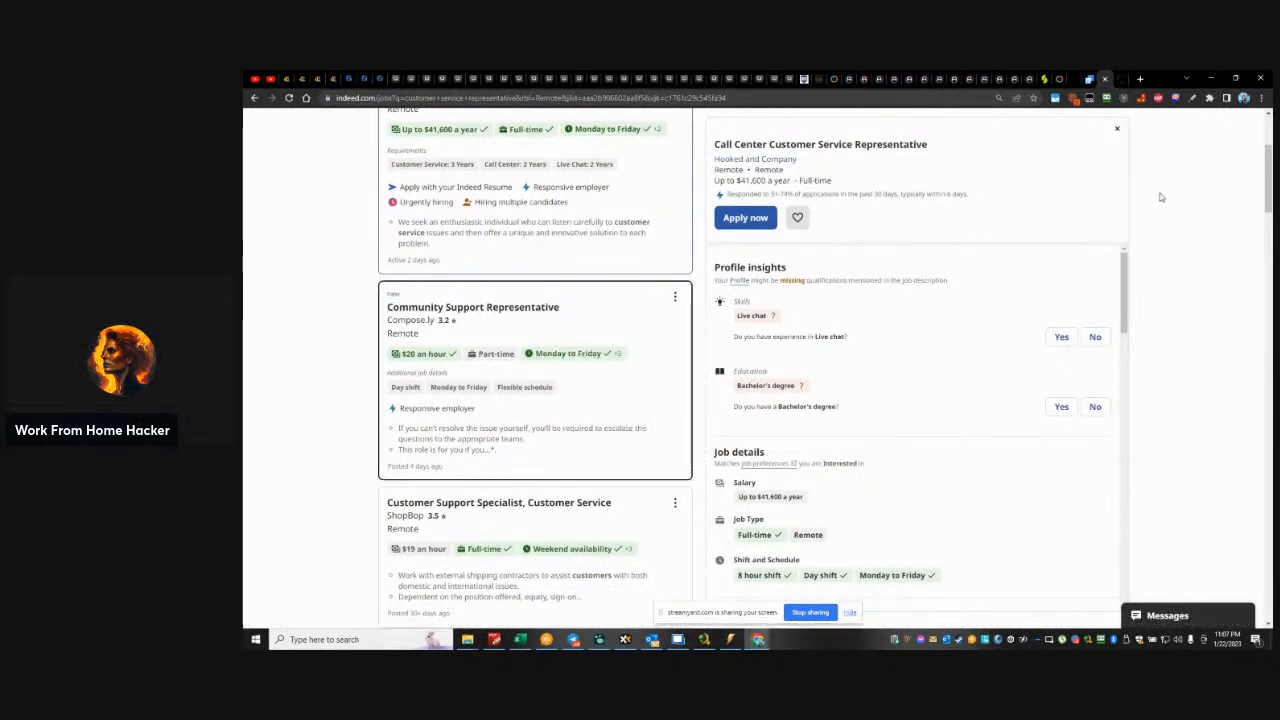
left_click(1122, 77)
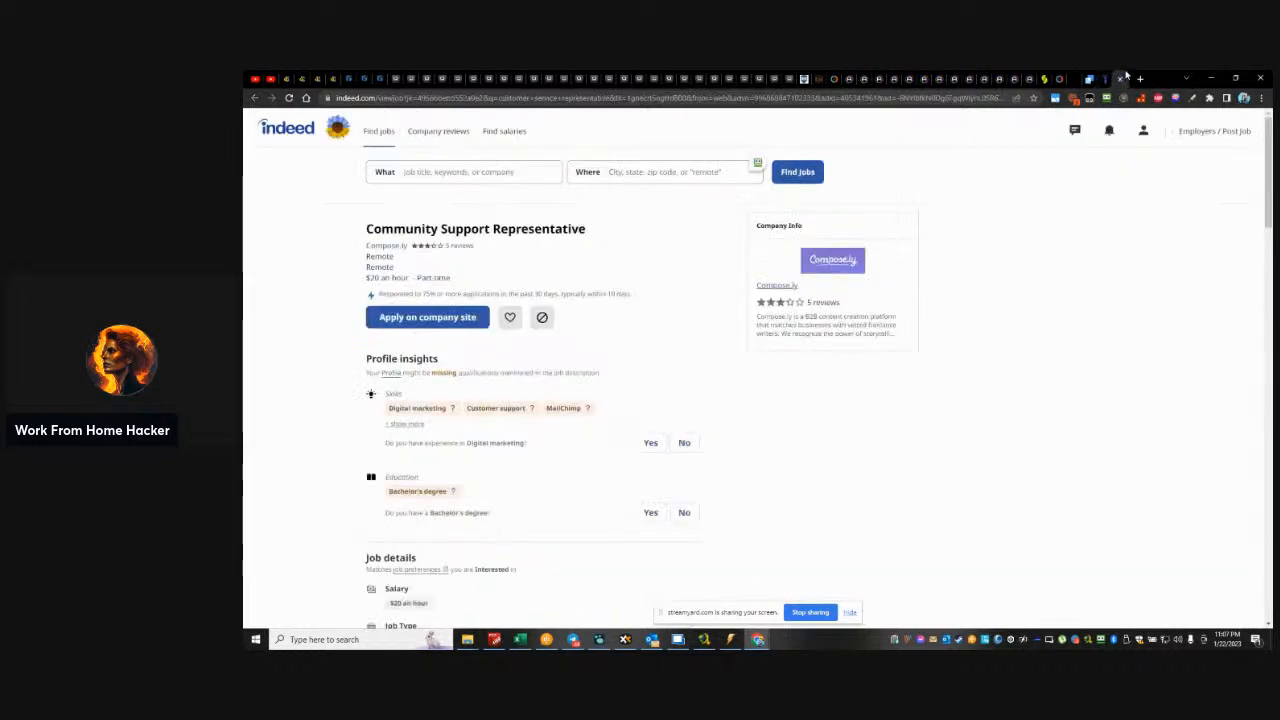
Read through the Community Support Representative posting's job details, full description and requirements
scroll(618, 403, "down", 3)
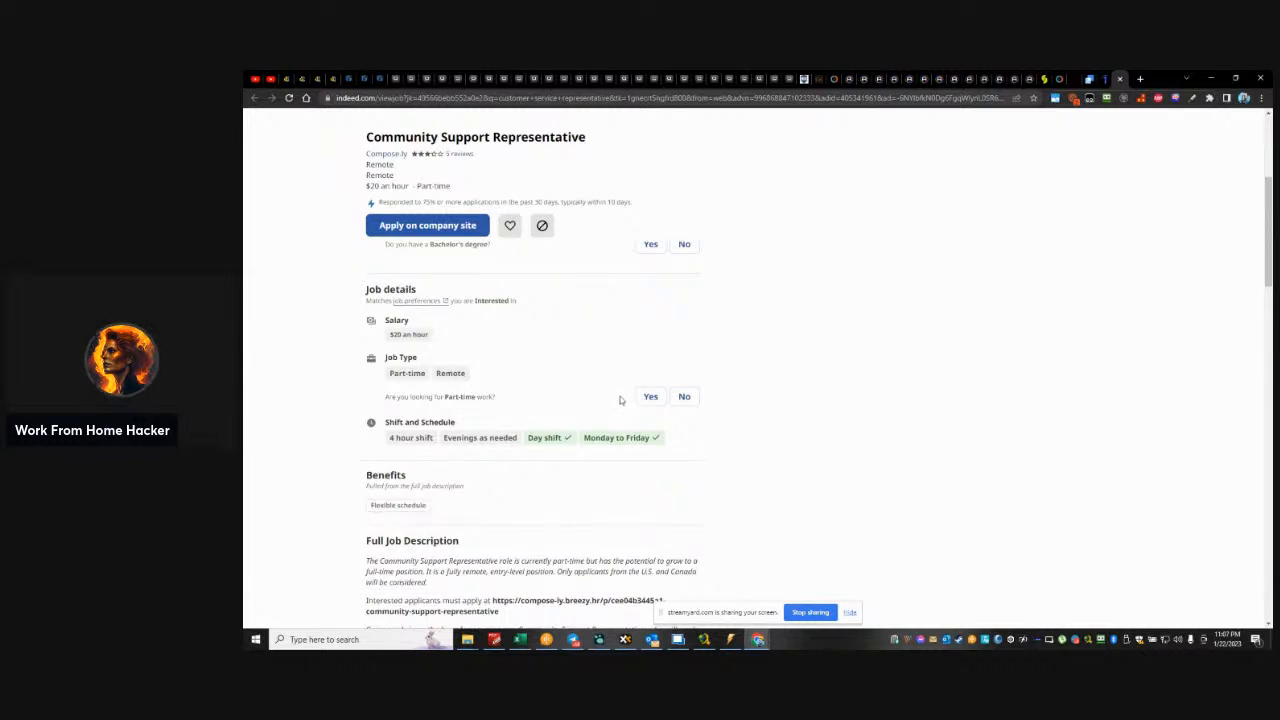
scroll(620, 400, "down", 3)
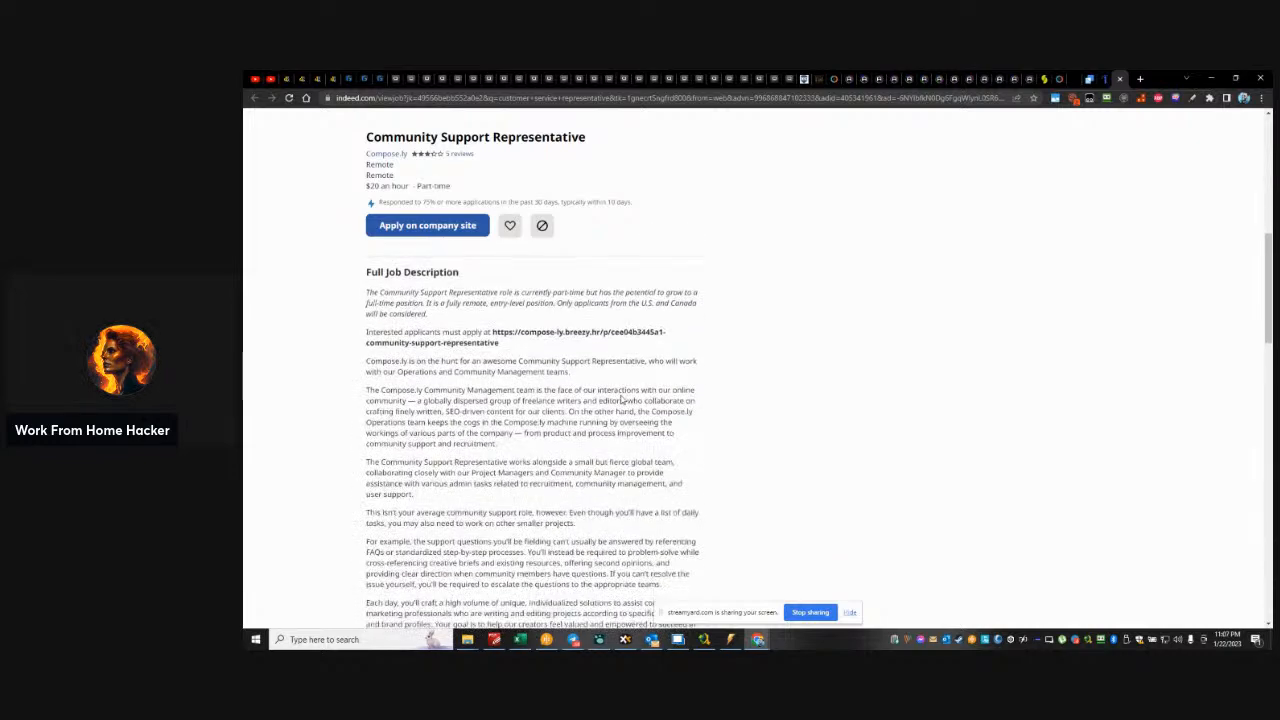
scroll(621, 400, "down", 10)
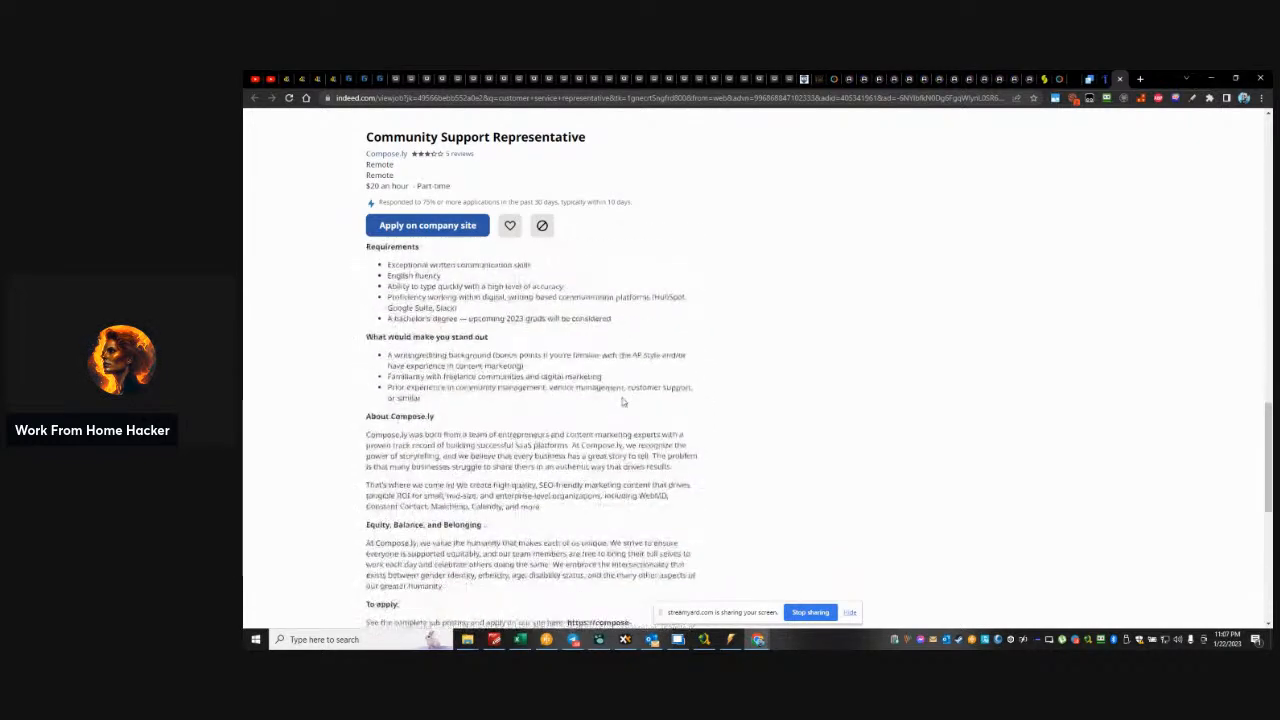
scroll(622, 401, "up", 10)
scroll(622, 401, "down", 5)
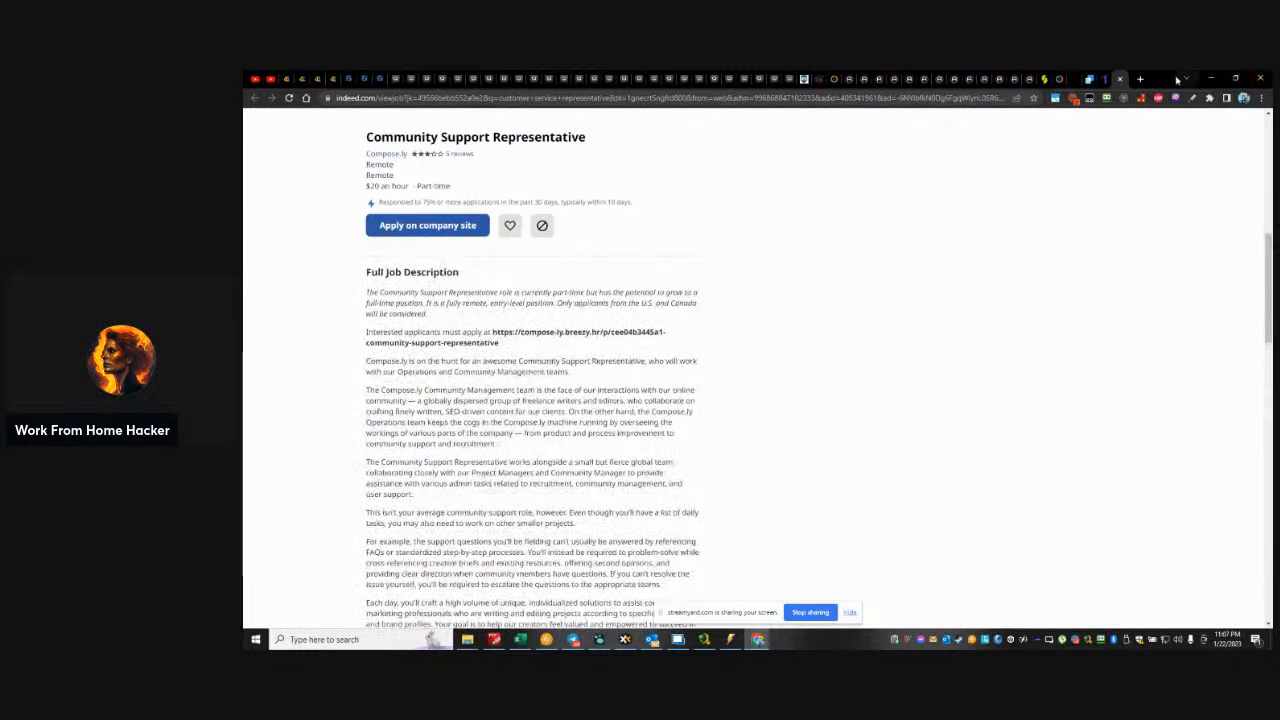
Open ChatGPT in a new tab at chat.openai.com/chat
left_click(1140, 78)
type("chat.openai.com/chat")
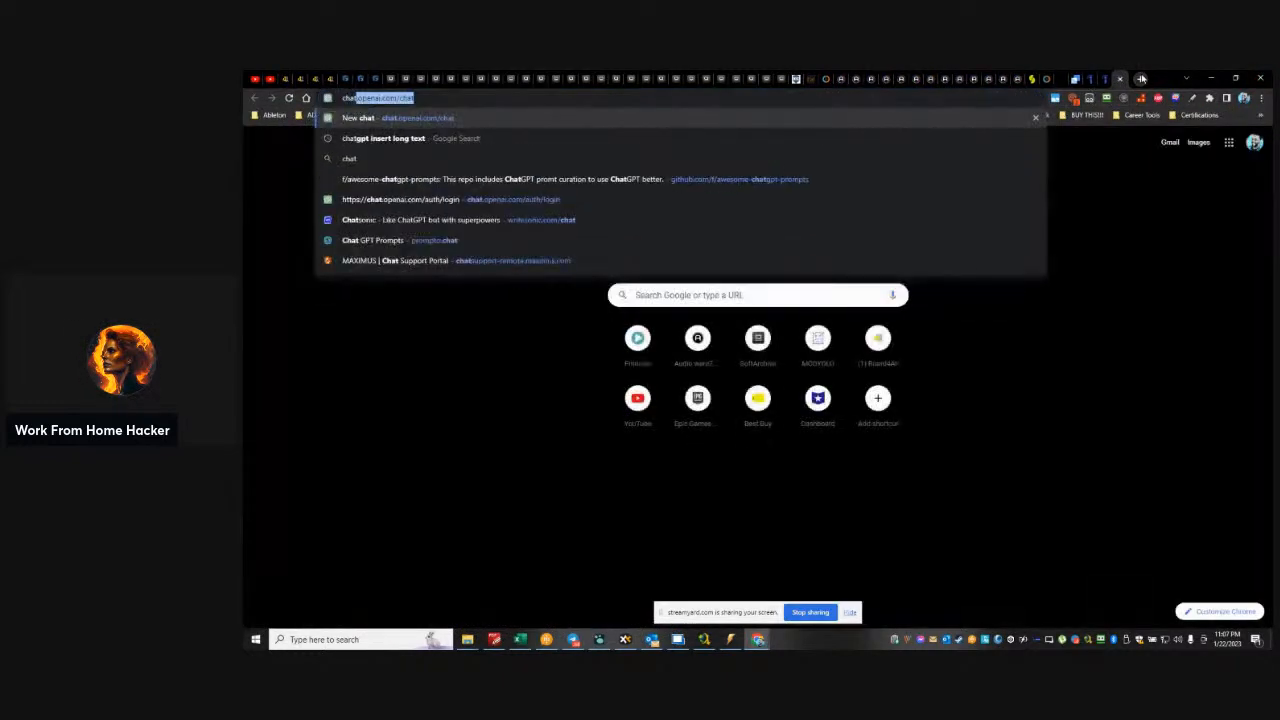
key("Return")
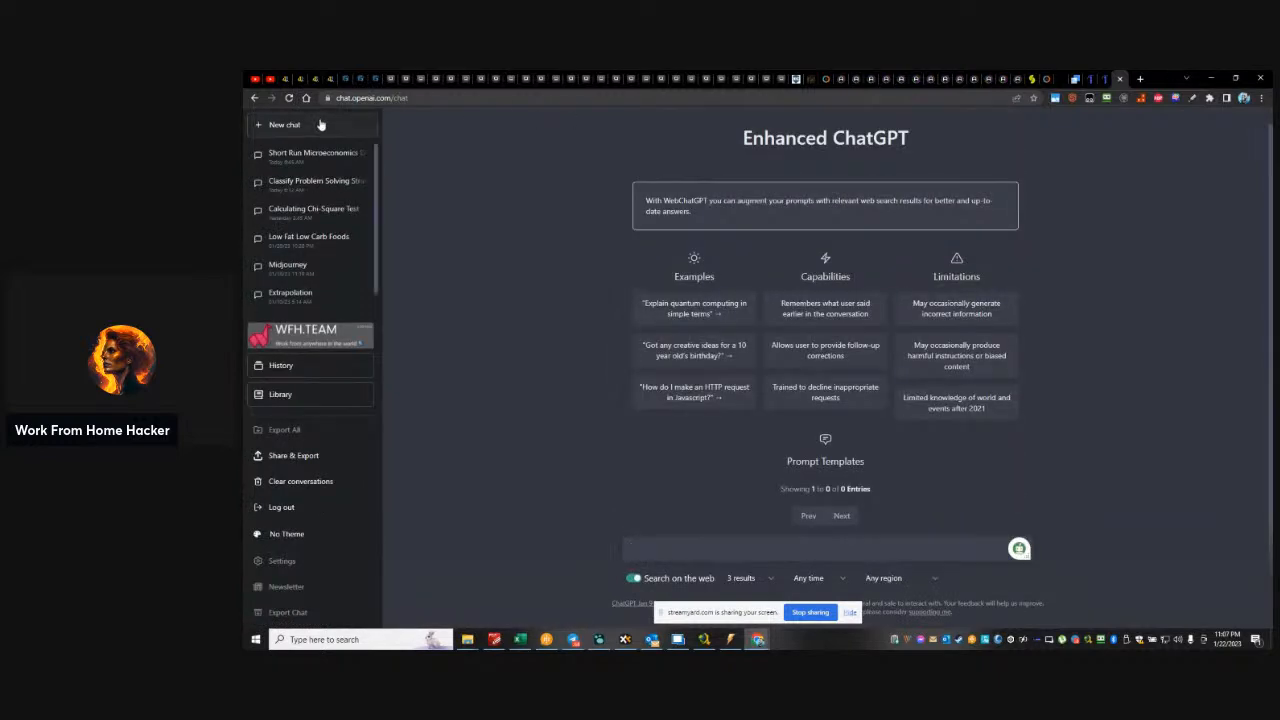
Back in the Compose.ly posting, select the full job description text through the Equity, Balance, and Belonging section
left_click(1106, 78)
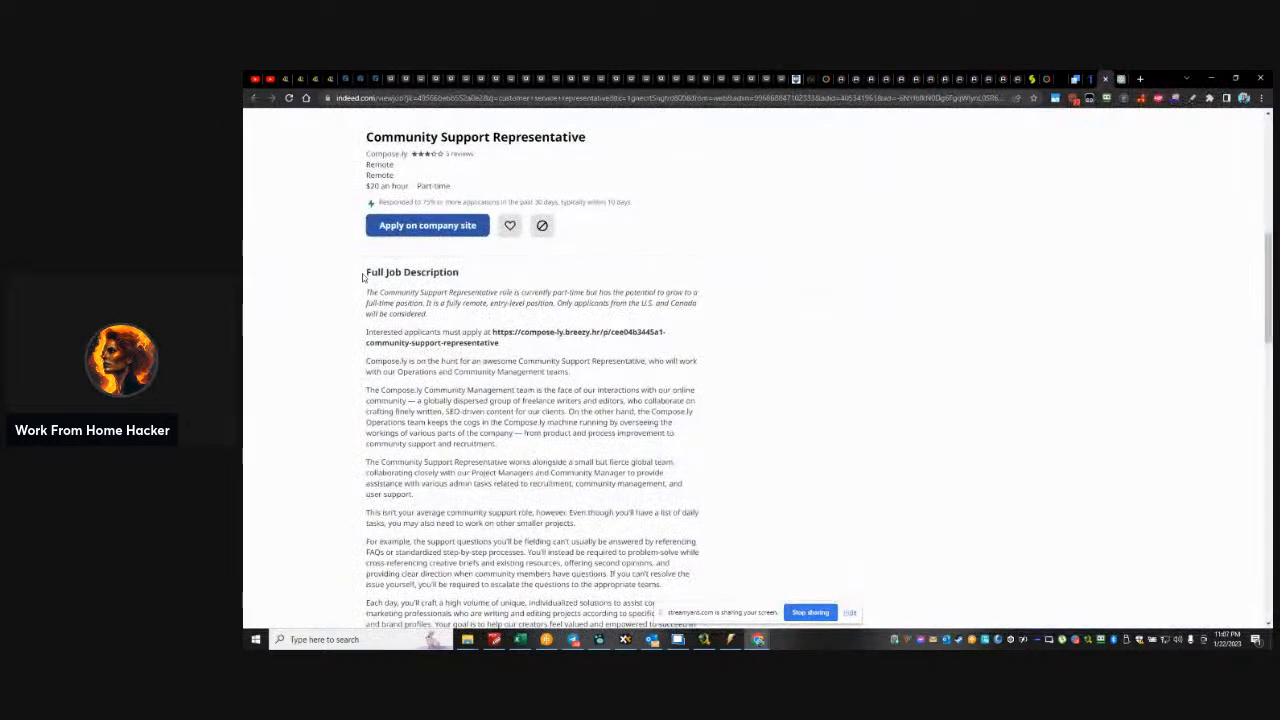
left_click_drag(364, 292, 753, 497)
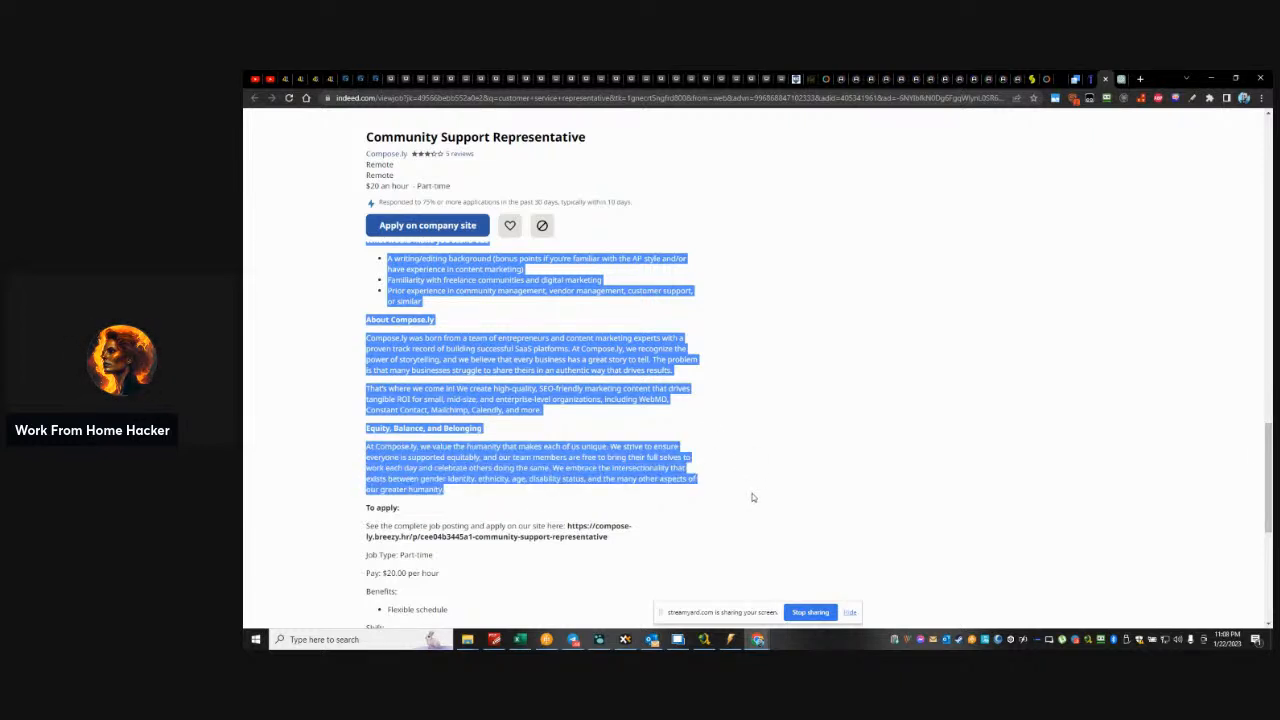
key("ctrl+m")
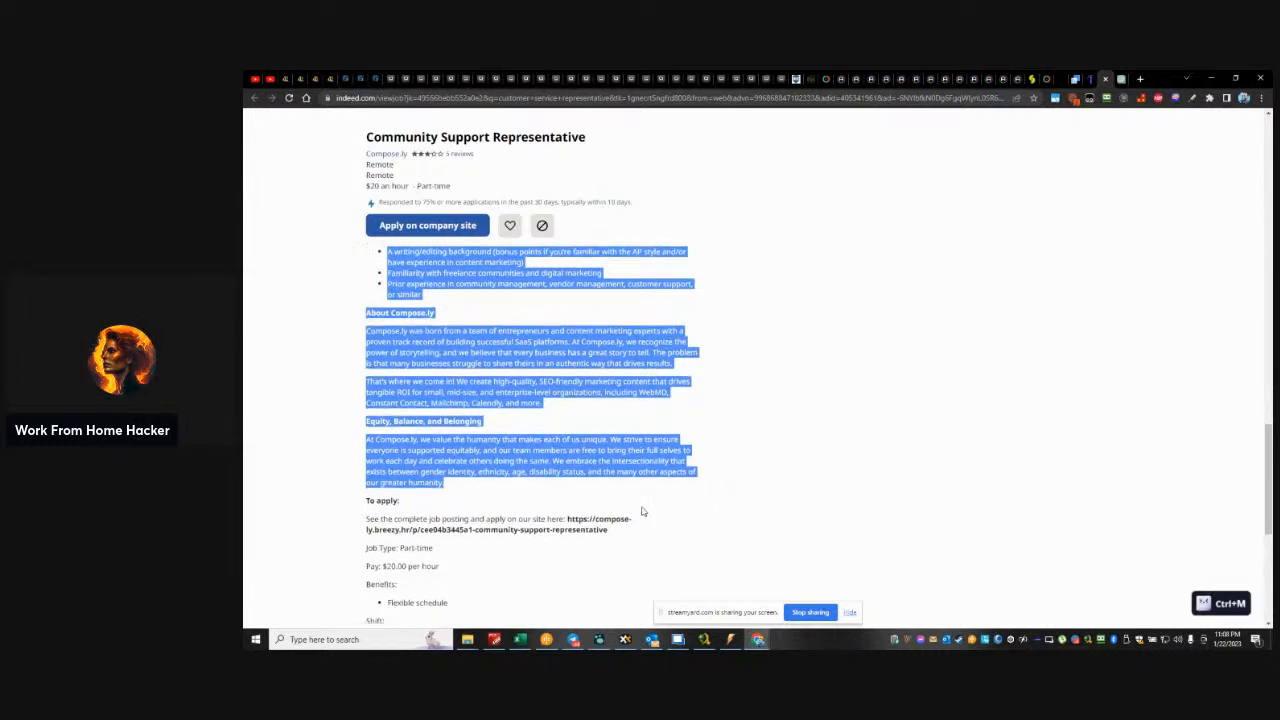
scroll(643, 510, "down", 5)
scroll(643, 511, "up", 3)
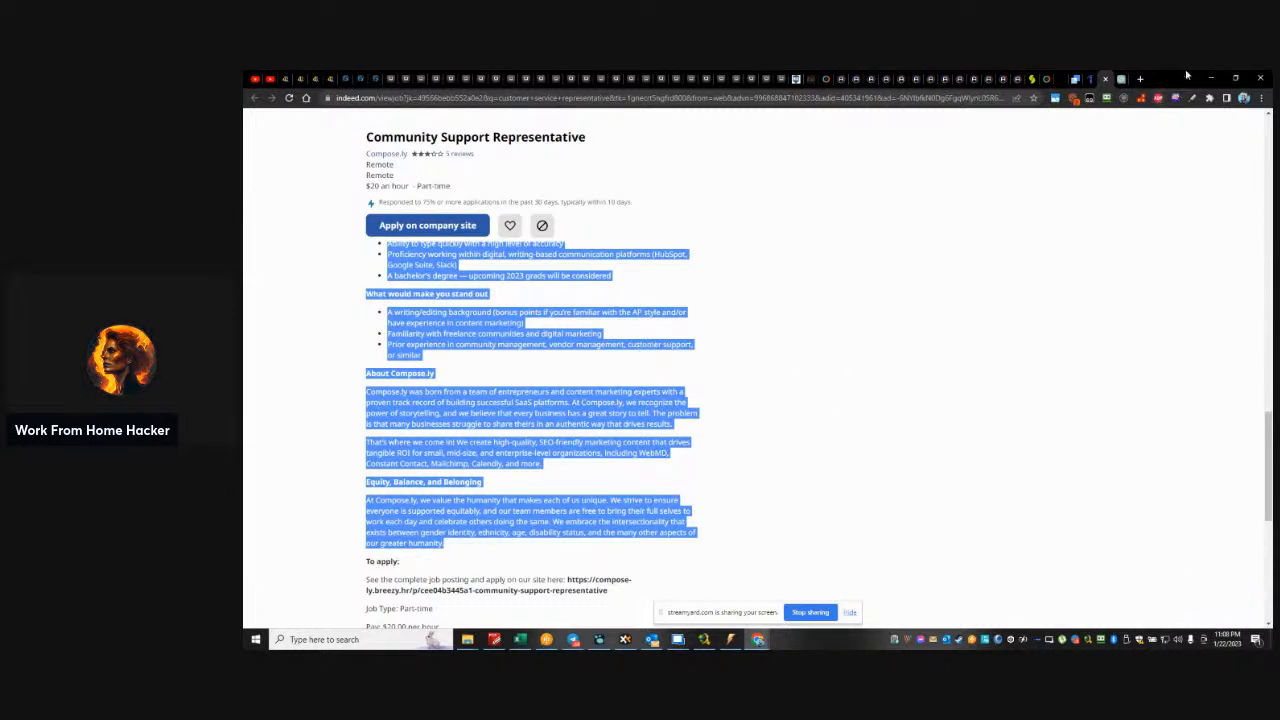
Switch to ChatGPT and start a prompt reading "Create a resume for the following job description:"
left_click(1122, 78)
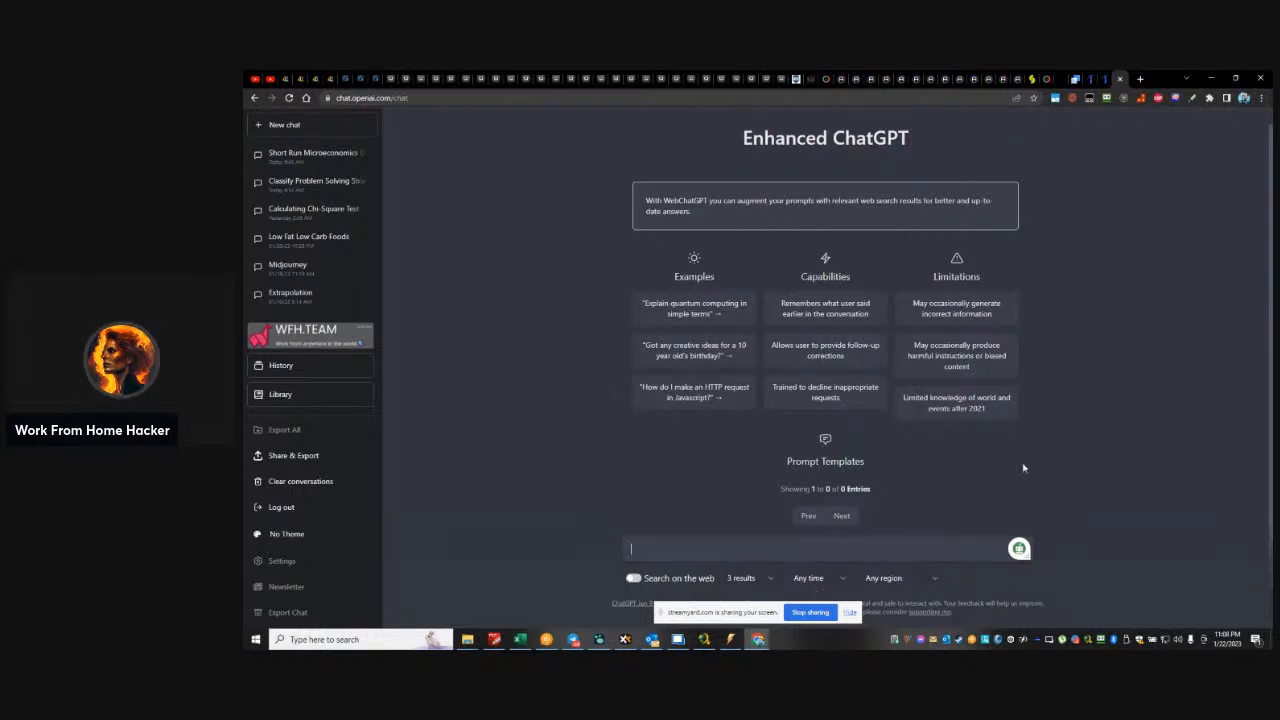
type("Oreate a")
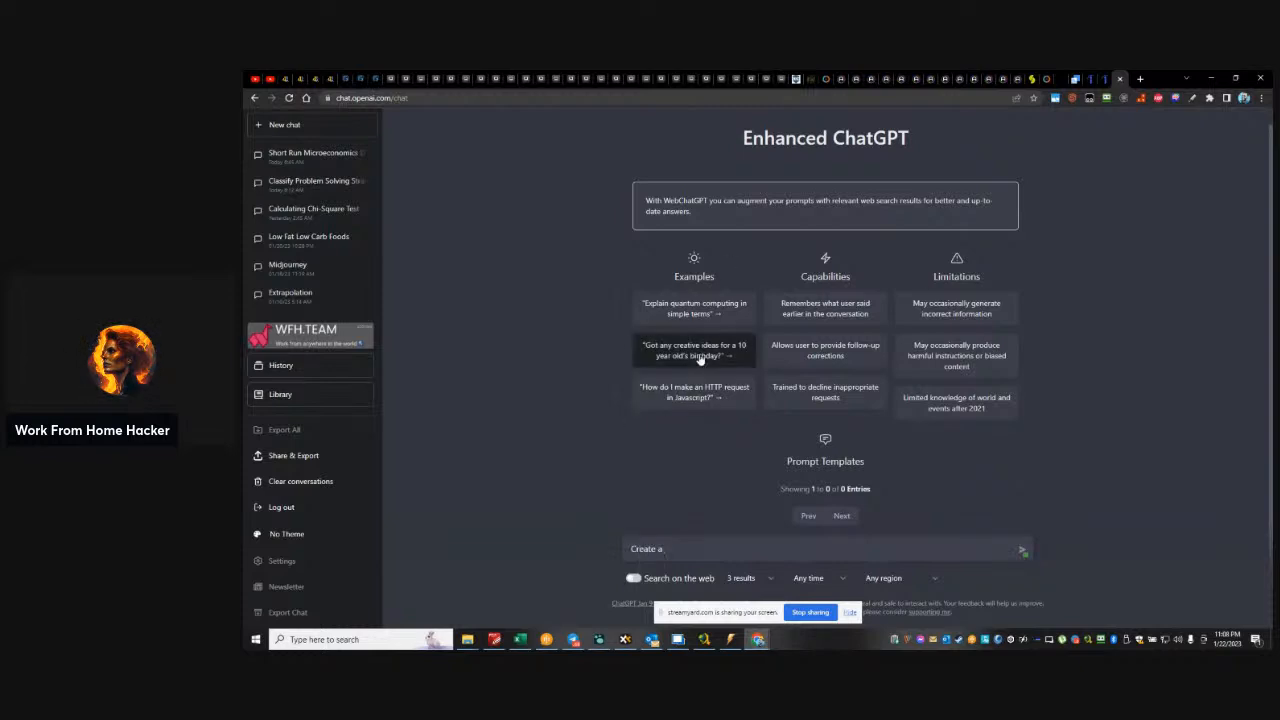
key("ctrl+plus")
key("ctrl+plus")
key("ctrl+plus")
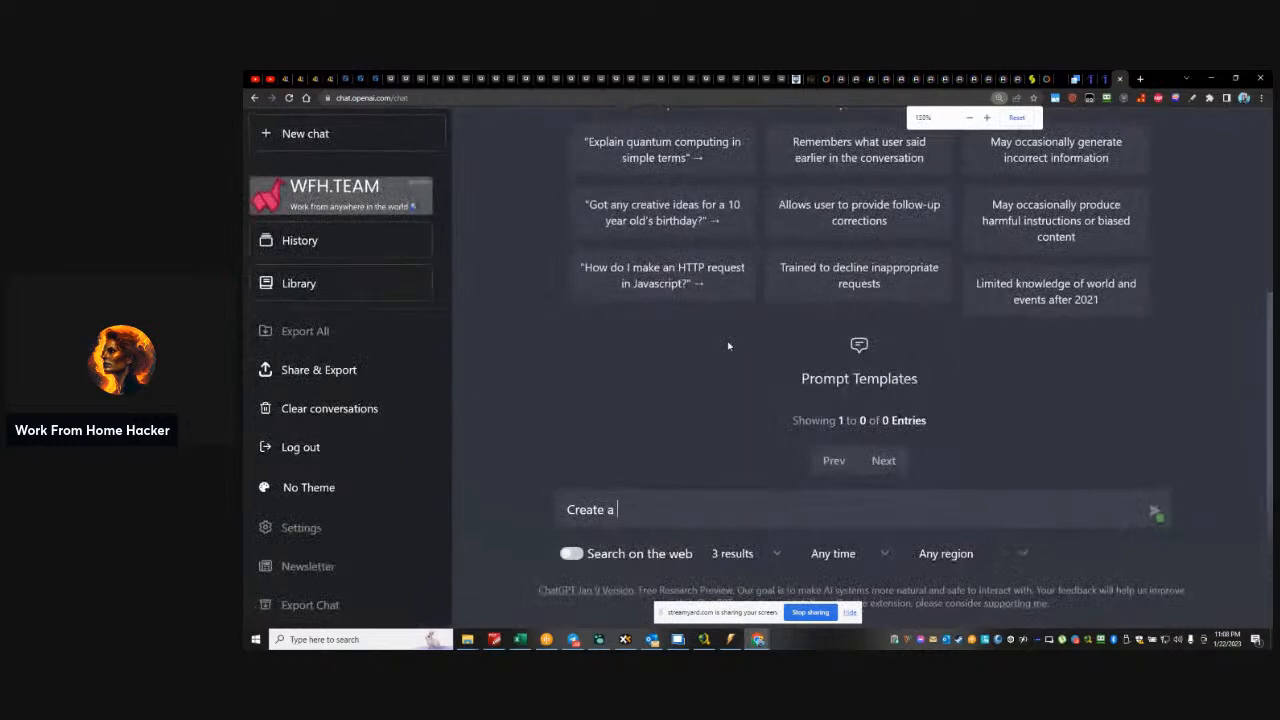
key("ctrl+plus")
key("ctrl+minus")
type("resume ")
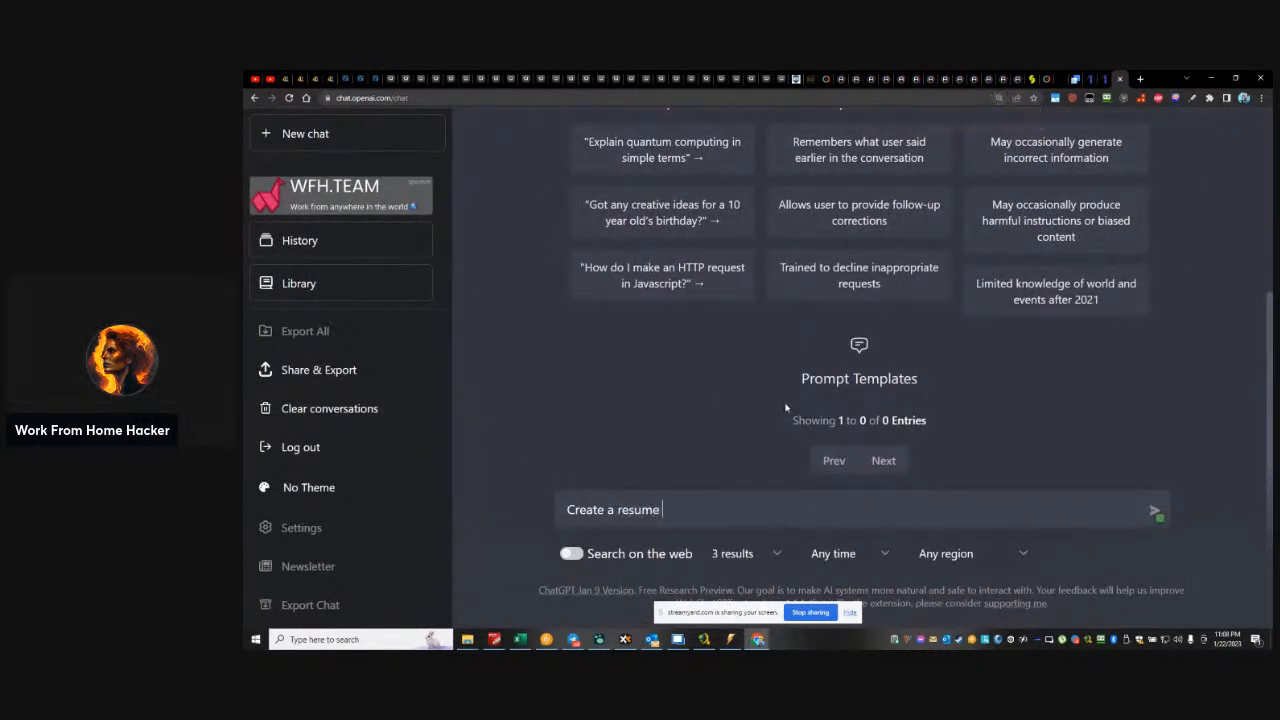
type("for the following ")
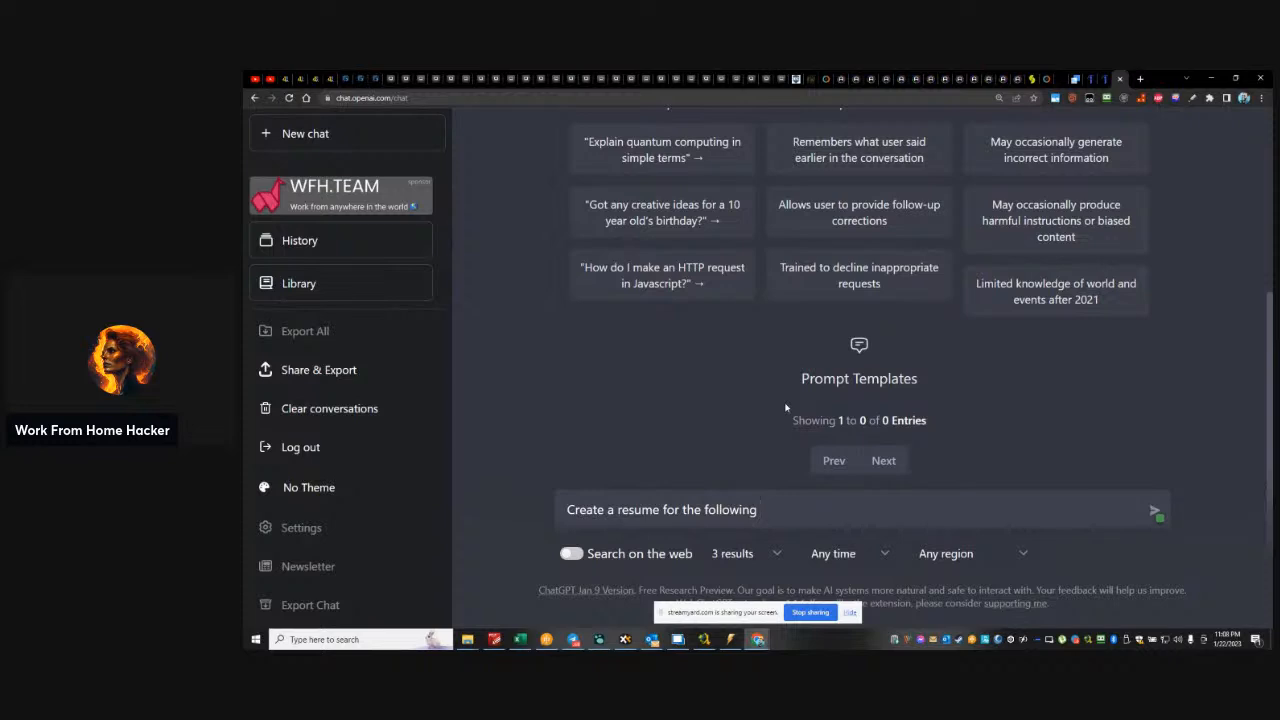
type("job description:")
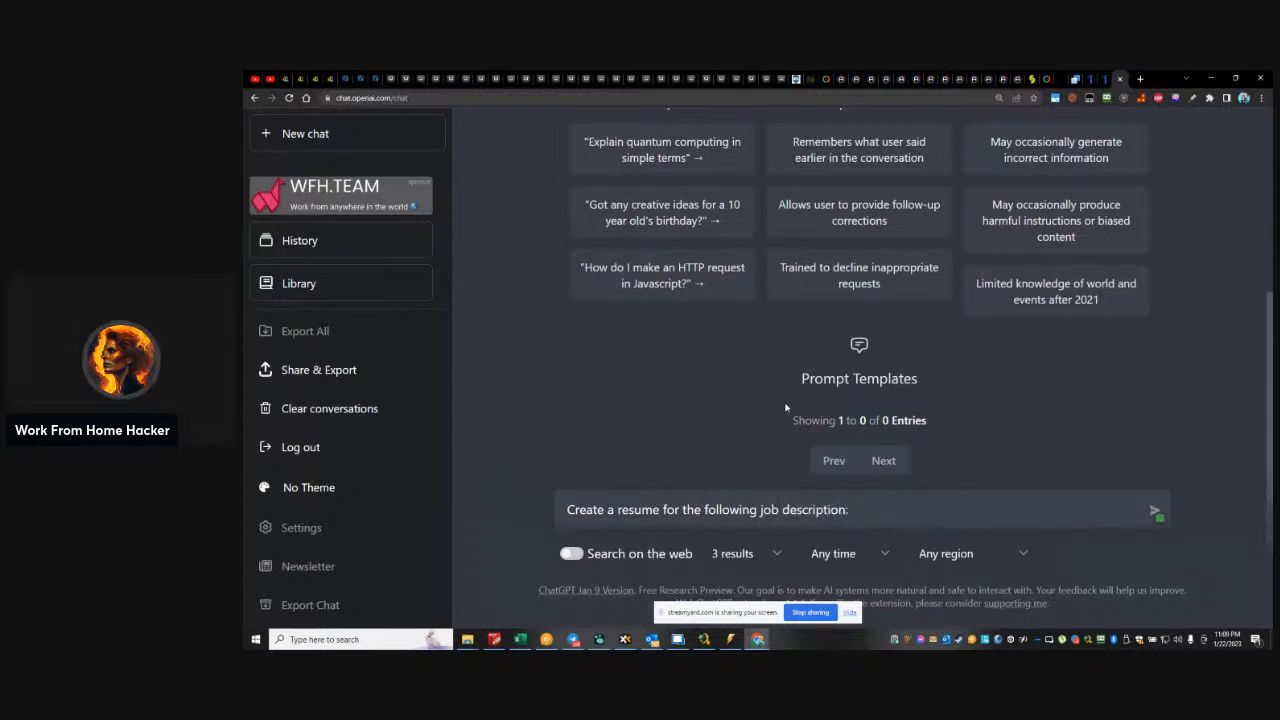
Paste the copied Compose.ly job description below the prompt text, separated by a blank line, and submit it
key("shift+Return")
key("shift+Return")
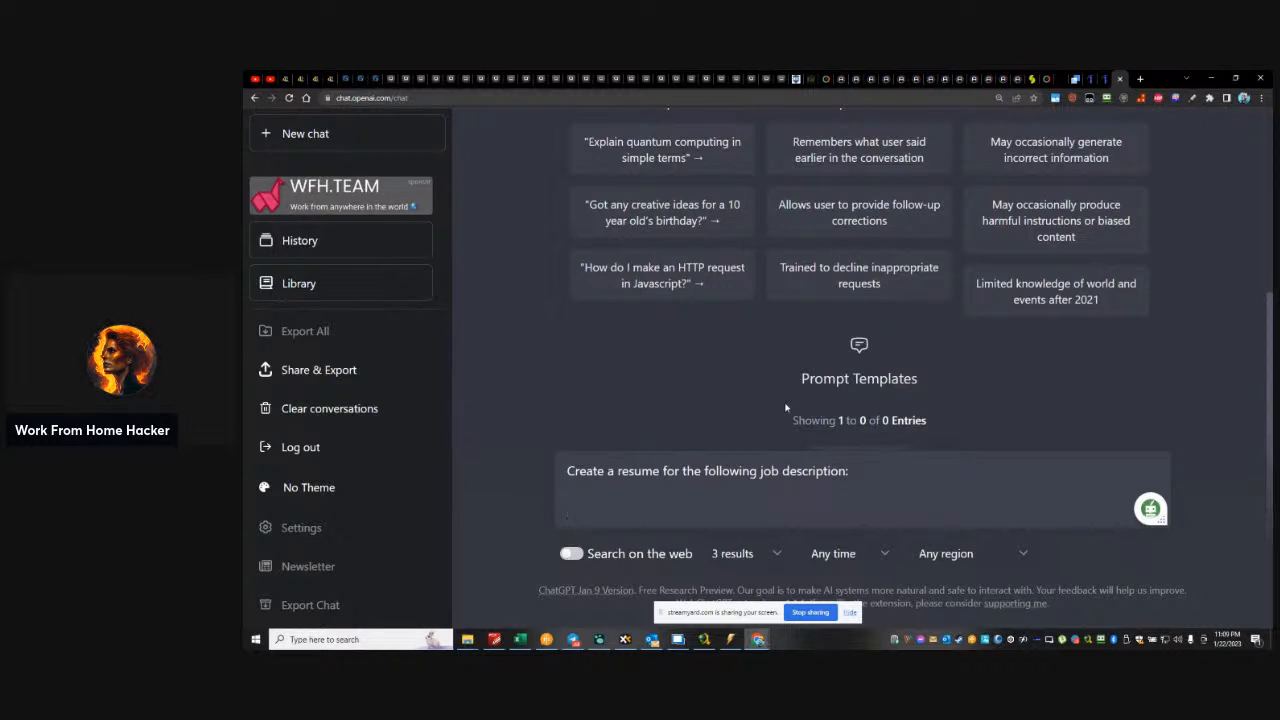
key("ctrl+v")
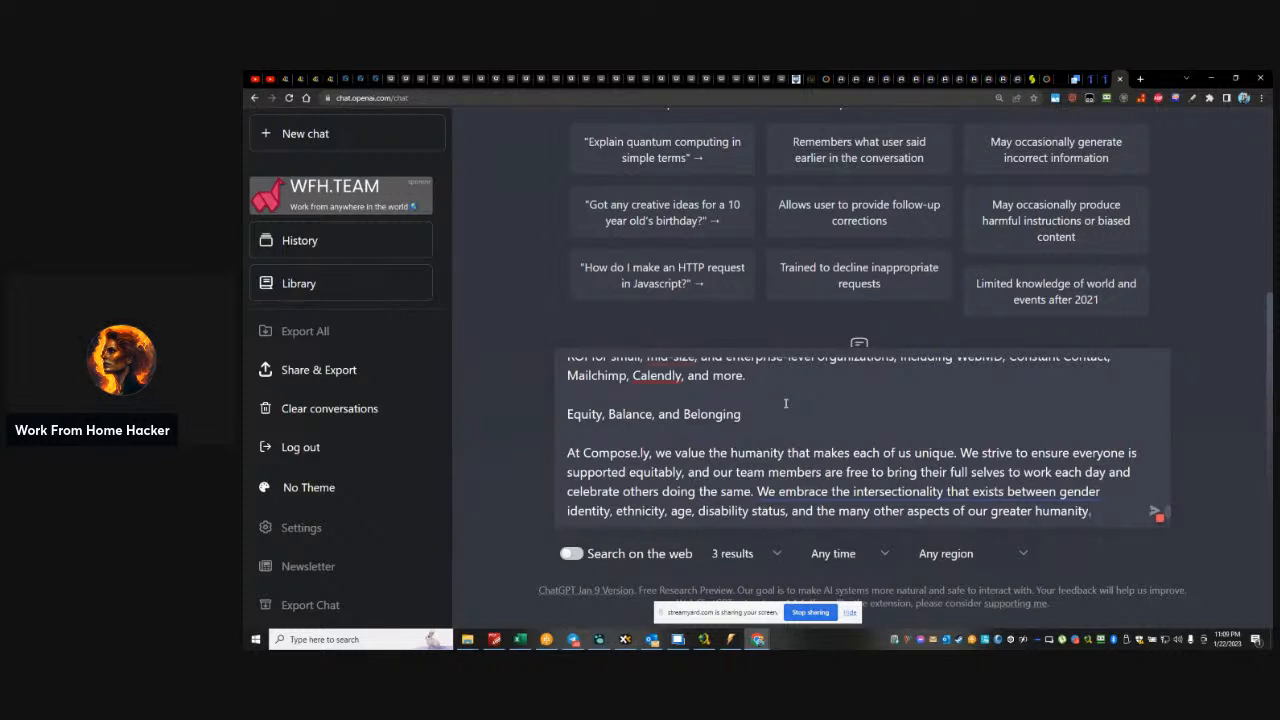
key("Return")
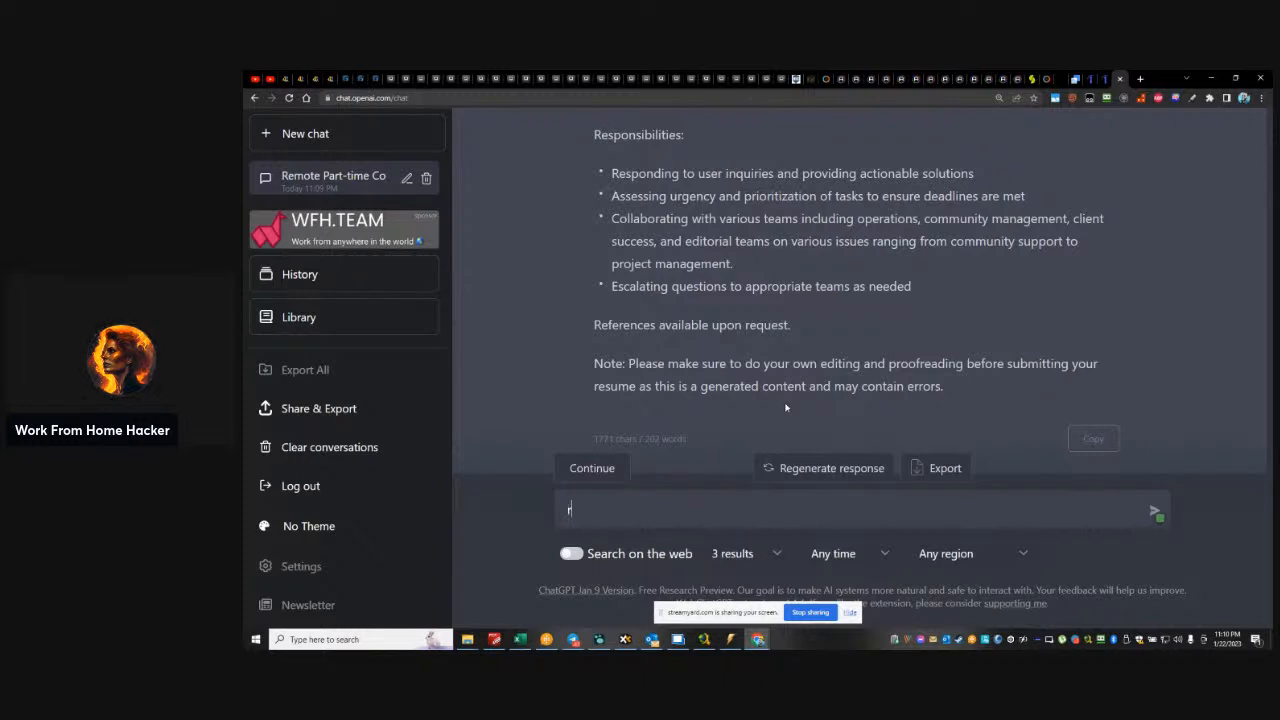
Draft a follow-up prompt reading "rewrite the resume to include 8 years of experience of customer service"
type("ewrite the resume to include")
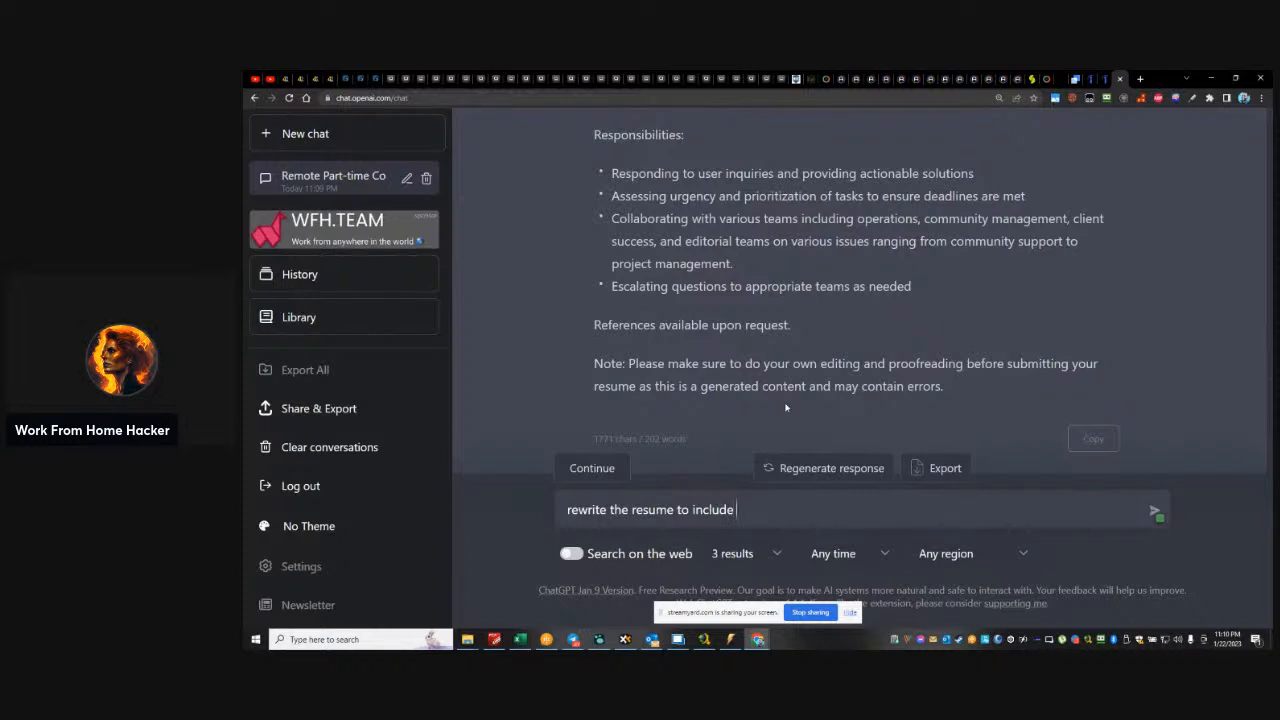
type("8 years of expere")
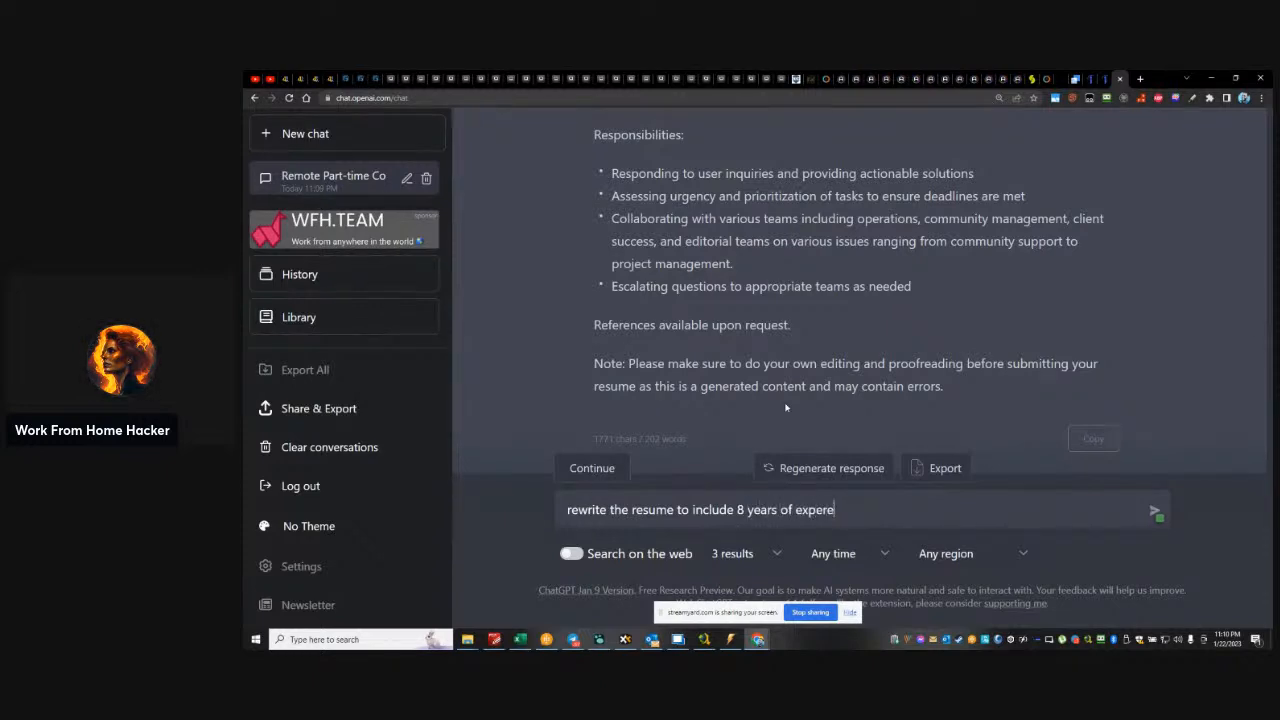
key("BackSpace")
type("ience")
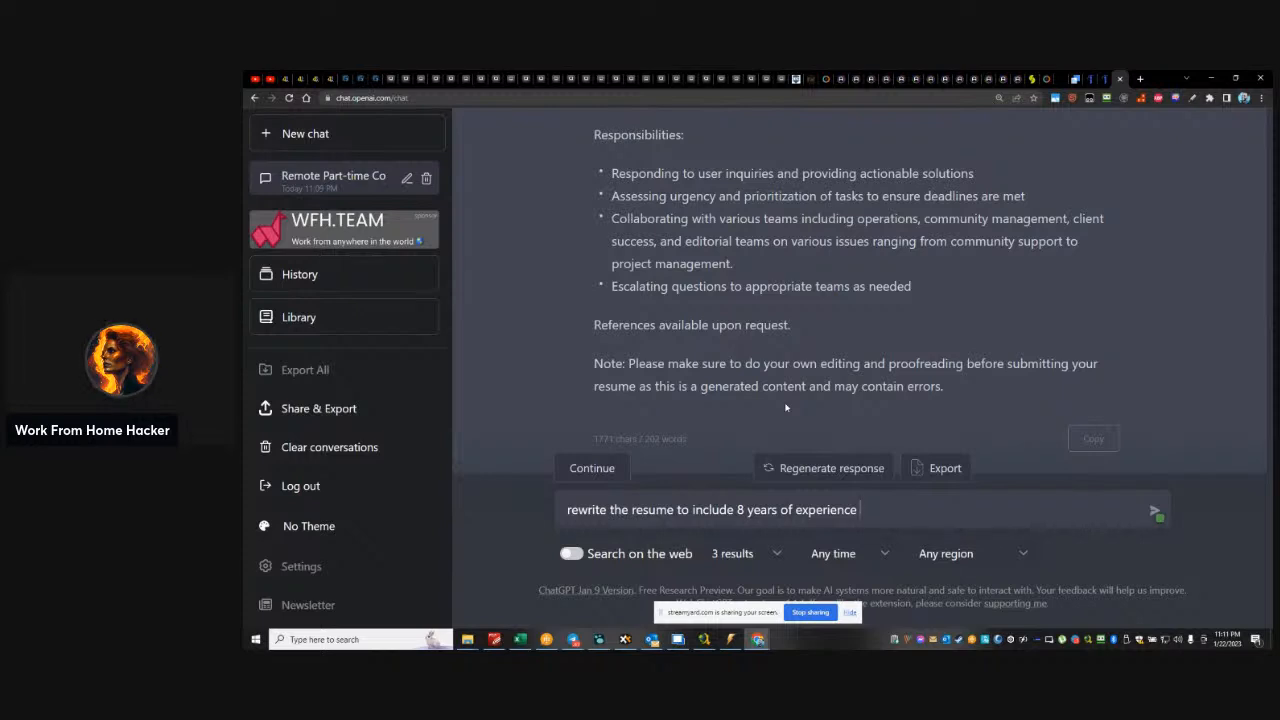
type("of ")
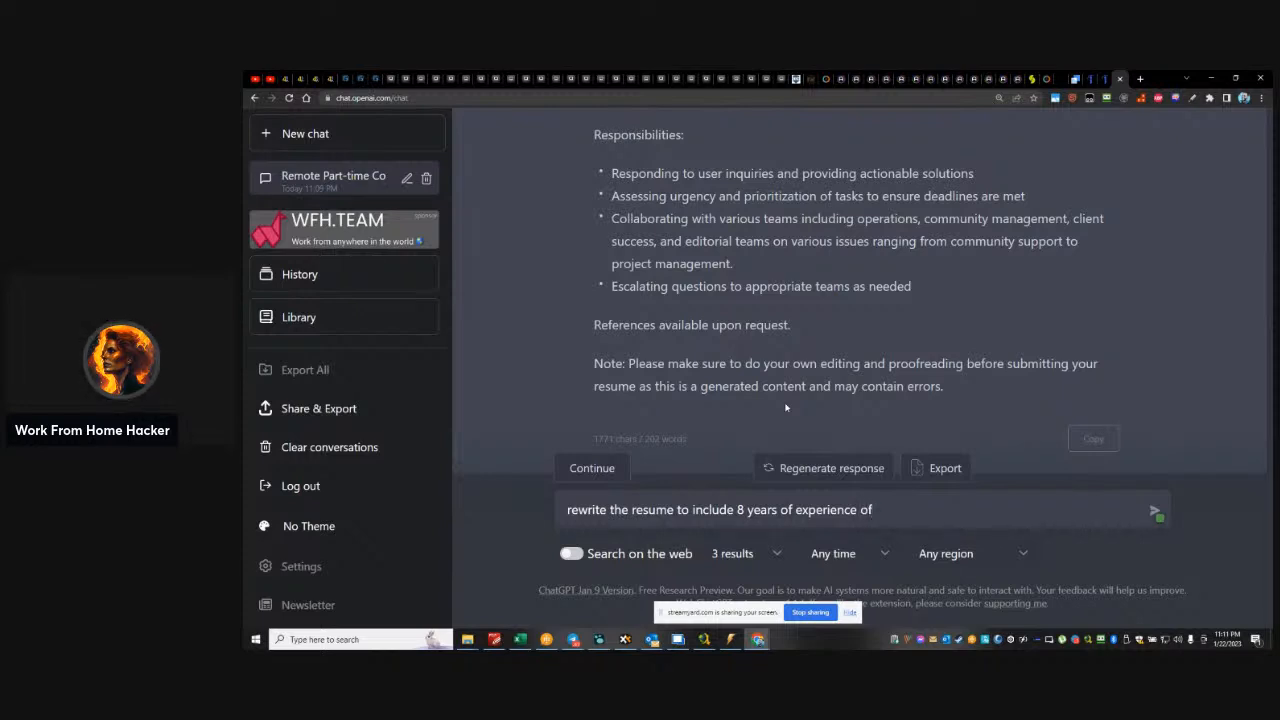
type("cus")
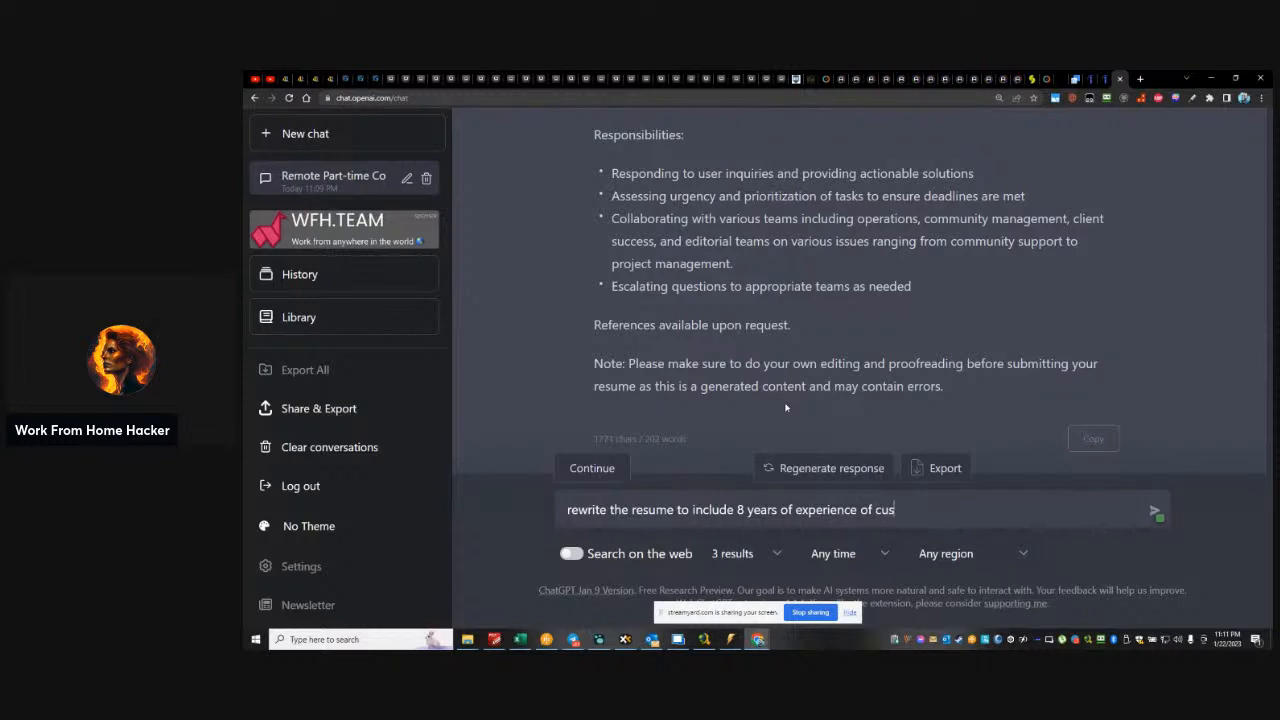
type("tomer service")
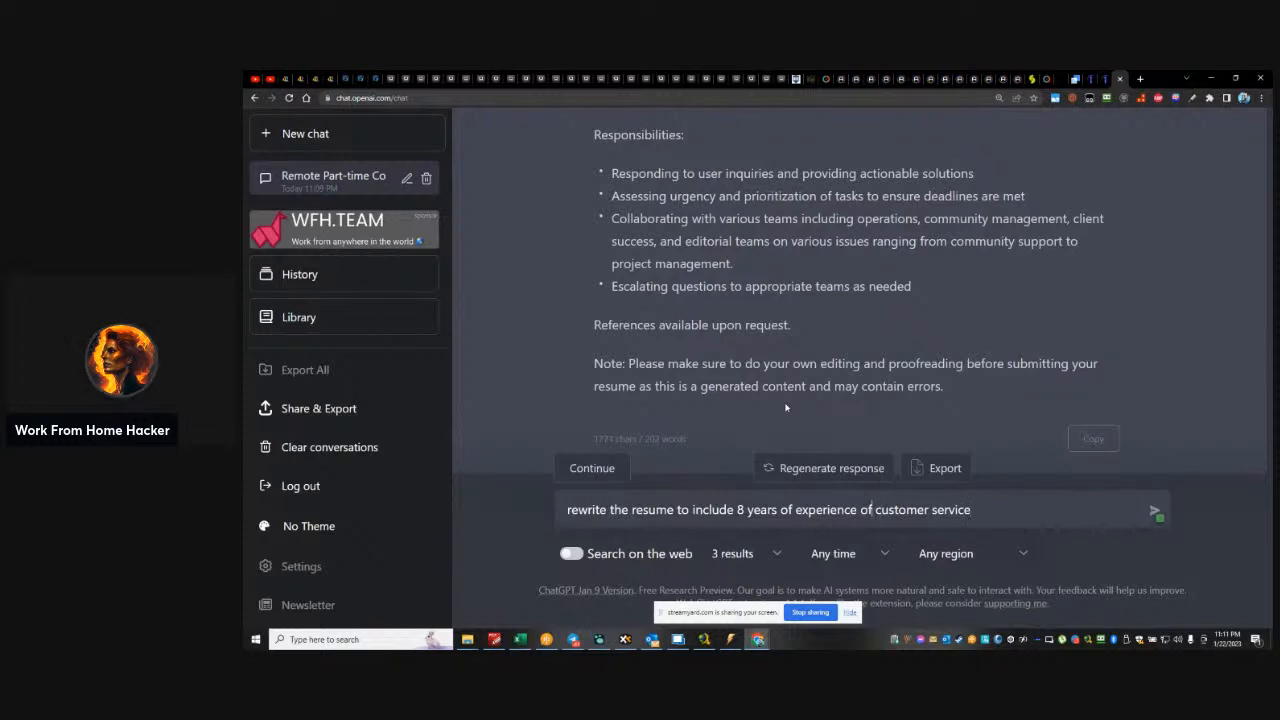
Reword the draft to "as a customer service representative" and extend it with "and 2 years as a CSR team lead."
key("BackSpace")
key("BackSpace")
key("BackSpace")
type("as a")
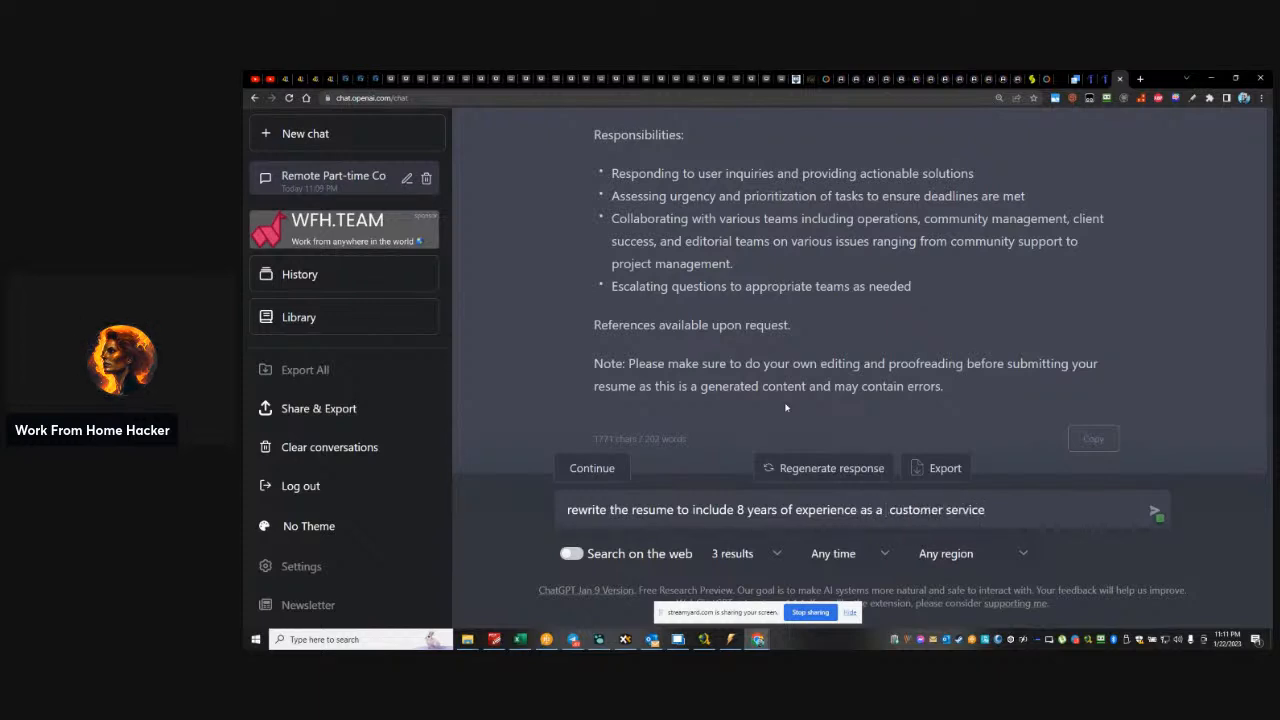
key("BackSpace")
type("pre")
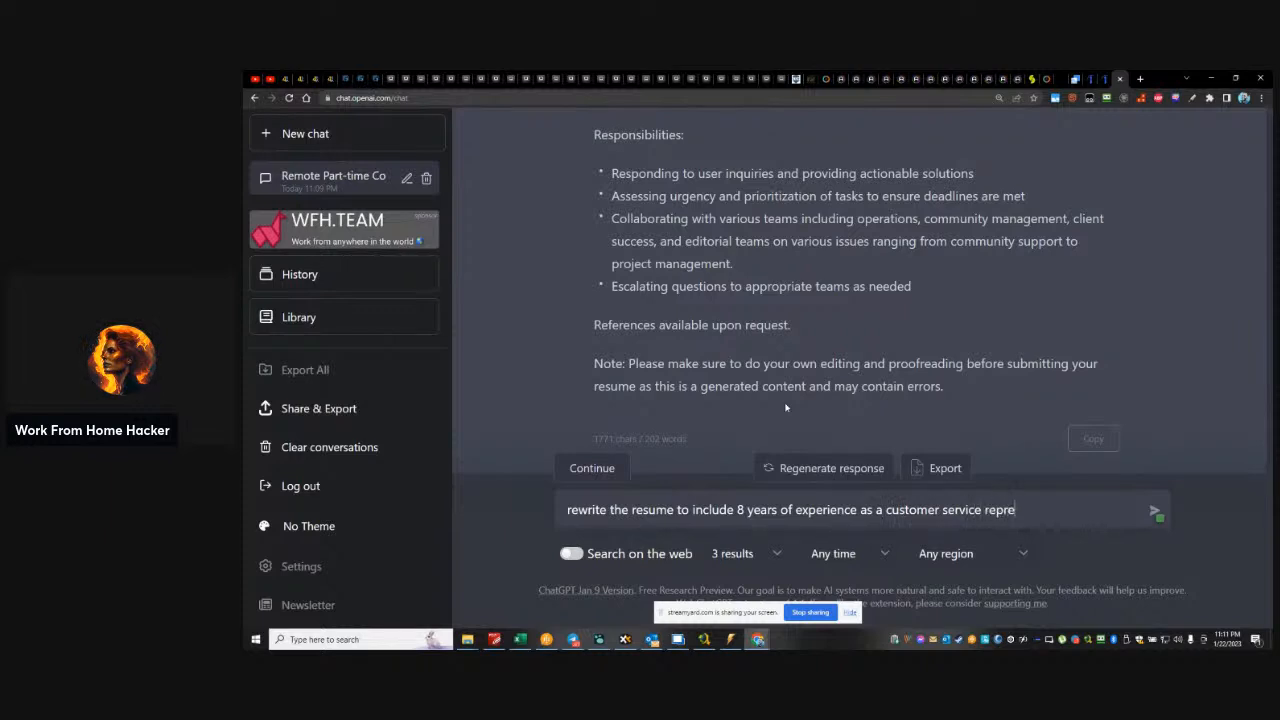
type("sentative, and 2 years as a")
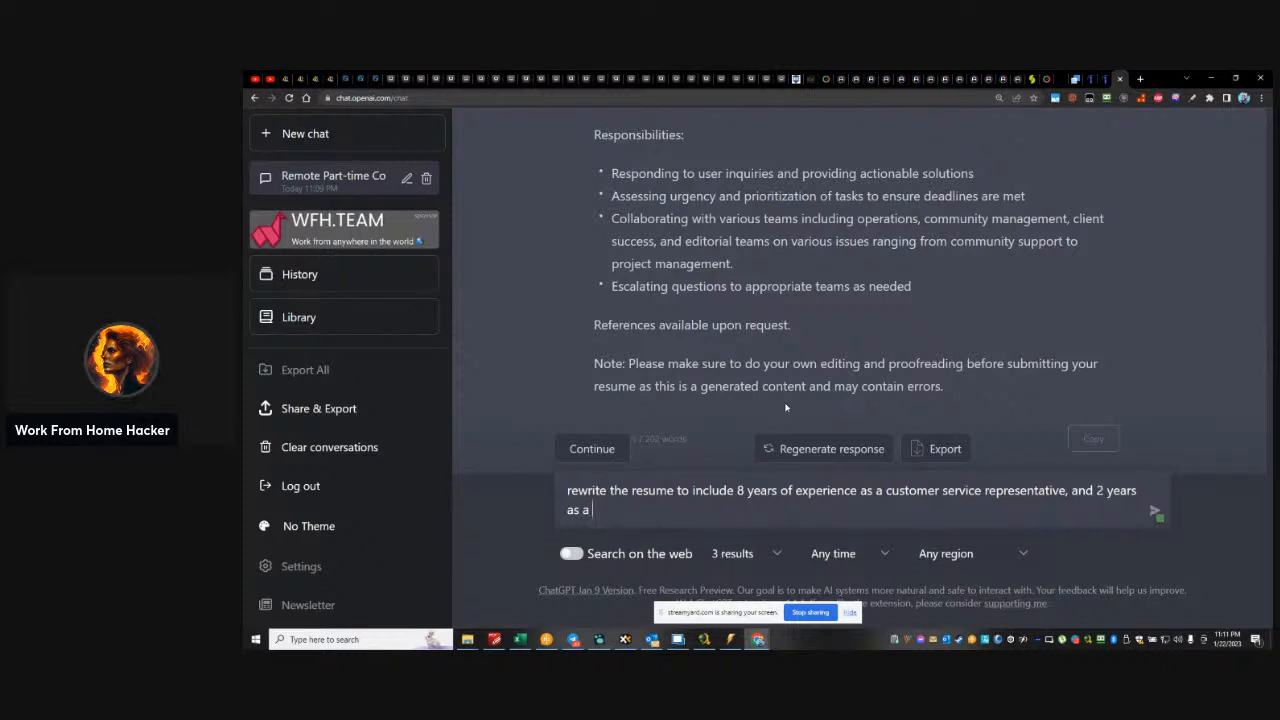
type("CS")
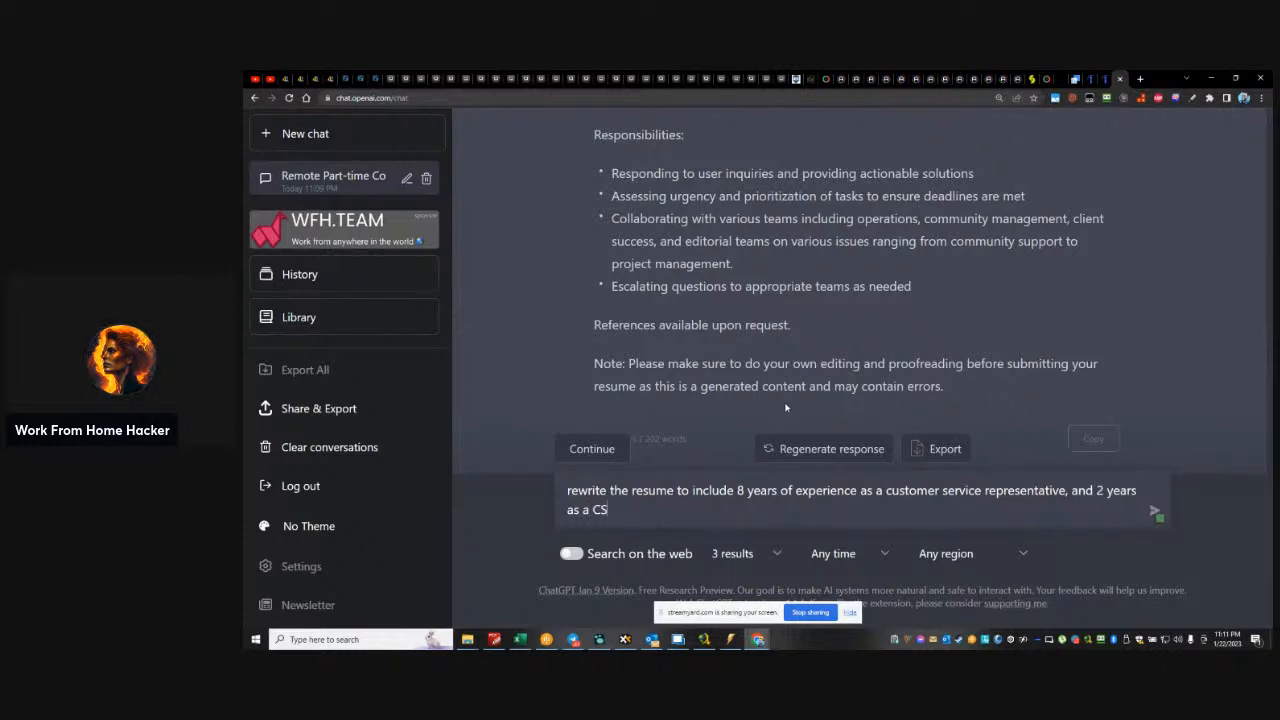
type("R team lead. The 8 years")
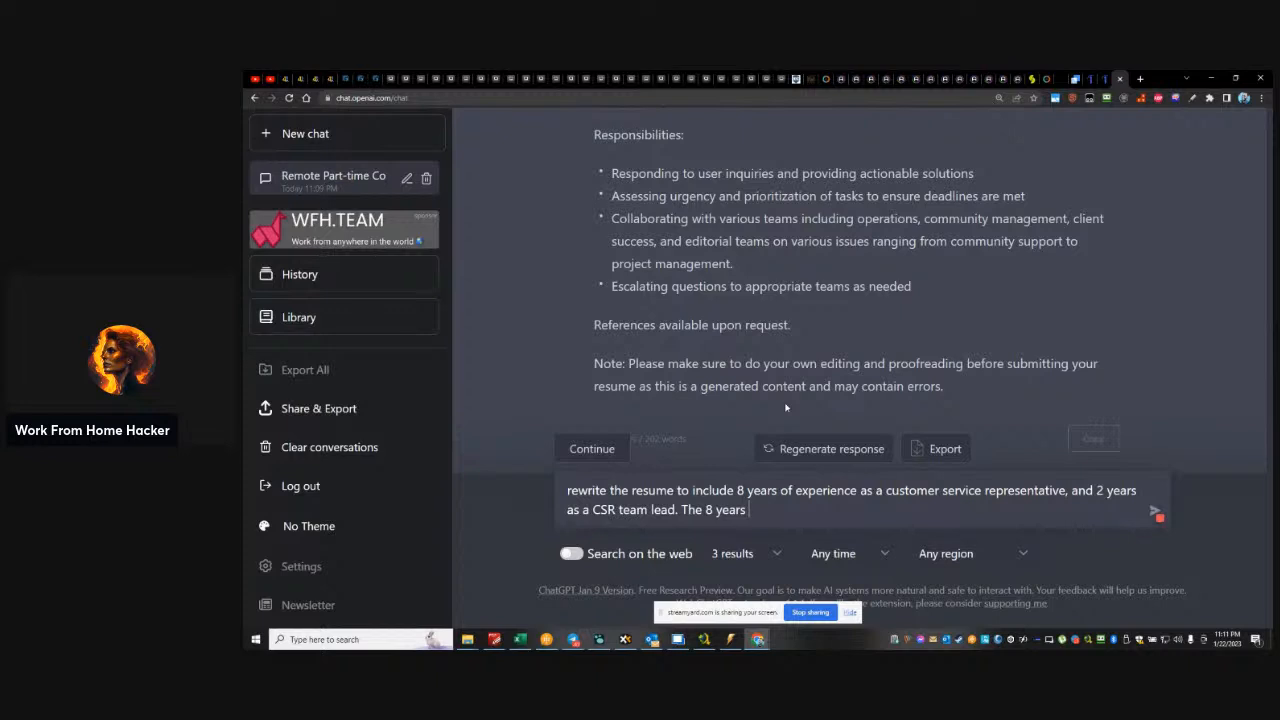
Continue the draft with "The customer service representative role was from Jan. 2012 to Dec. 2020", replacing the unfinished wording about the 8 years
key("BackSpace")
key("BackSpace")
key("BackSpace")
key("BackSpace")
key("BackSpace")
key("BackSpace")
key("BackSpace")
key("BackSpace")
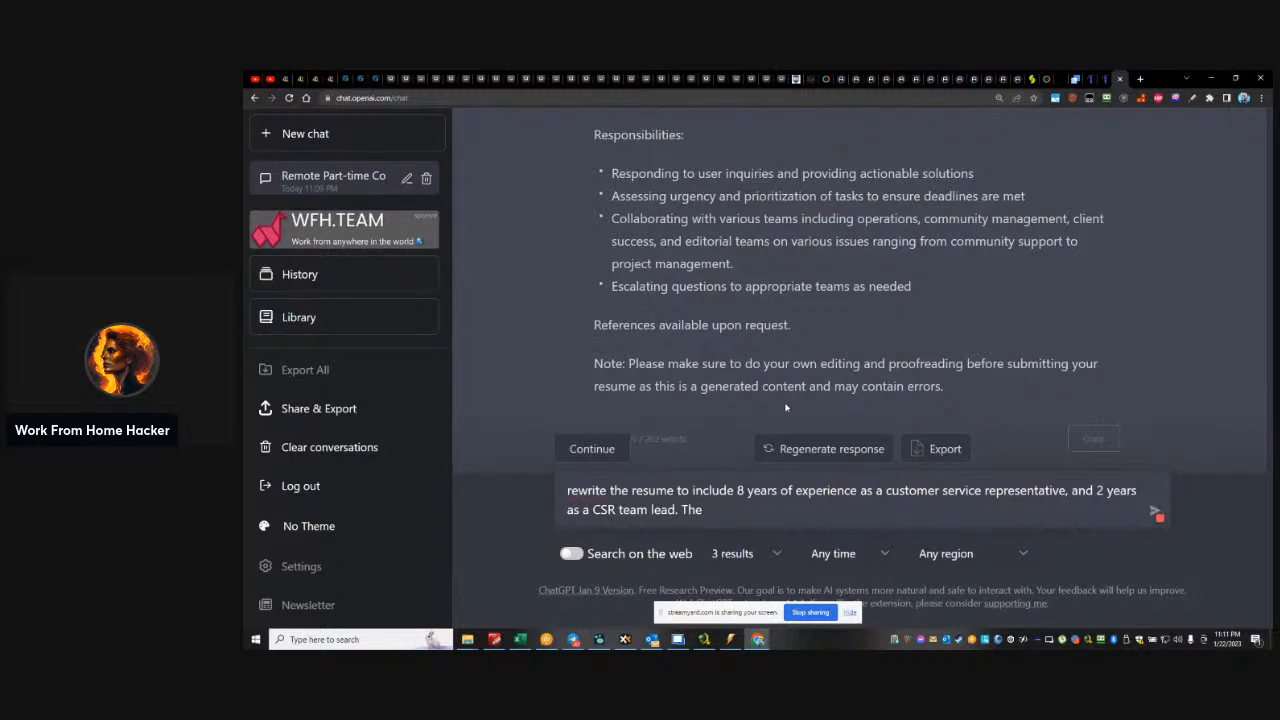
type("customer service pre")
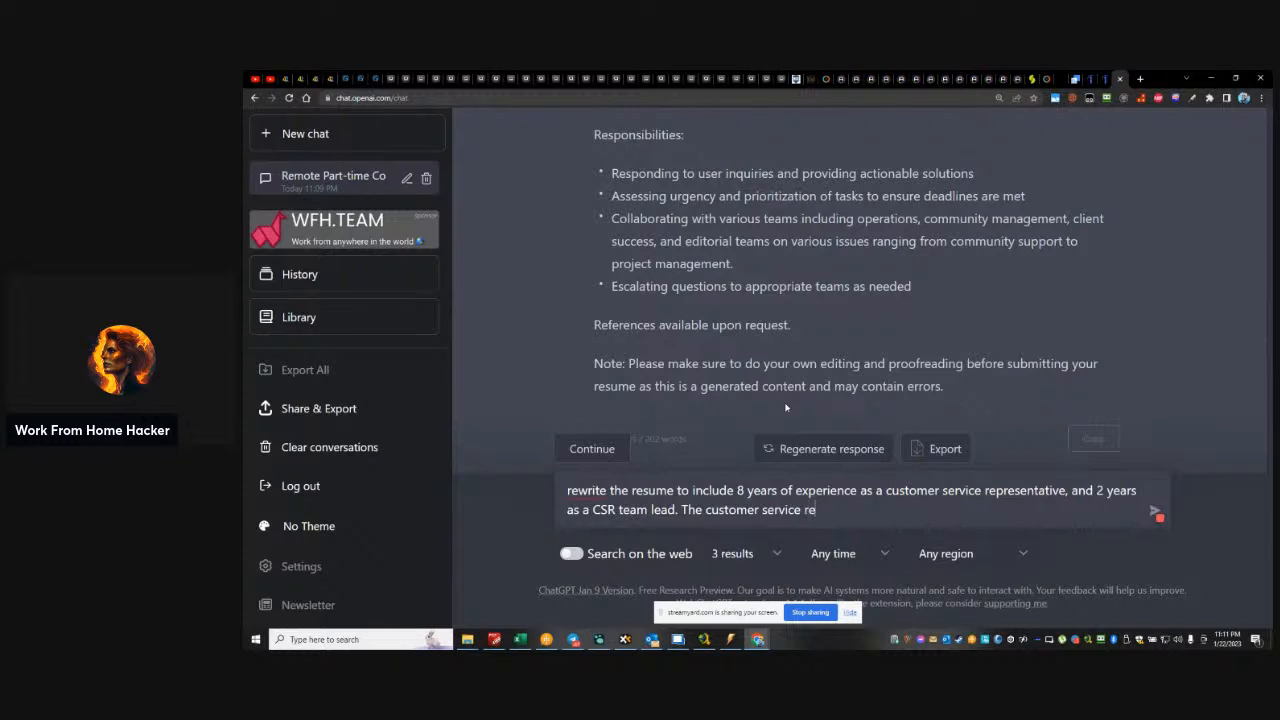
type("presentative role was")
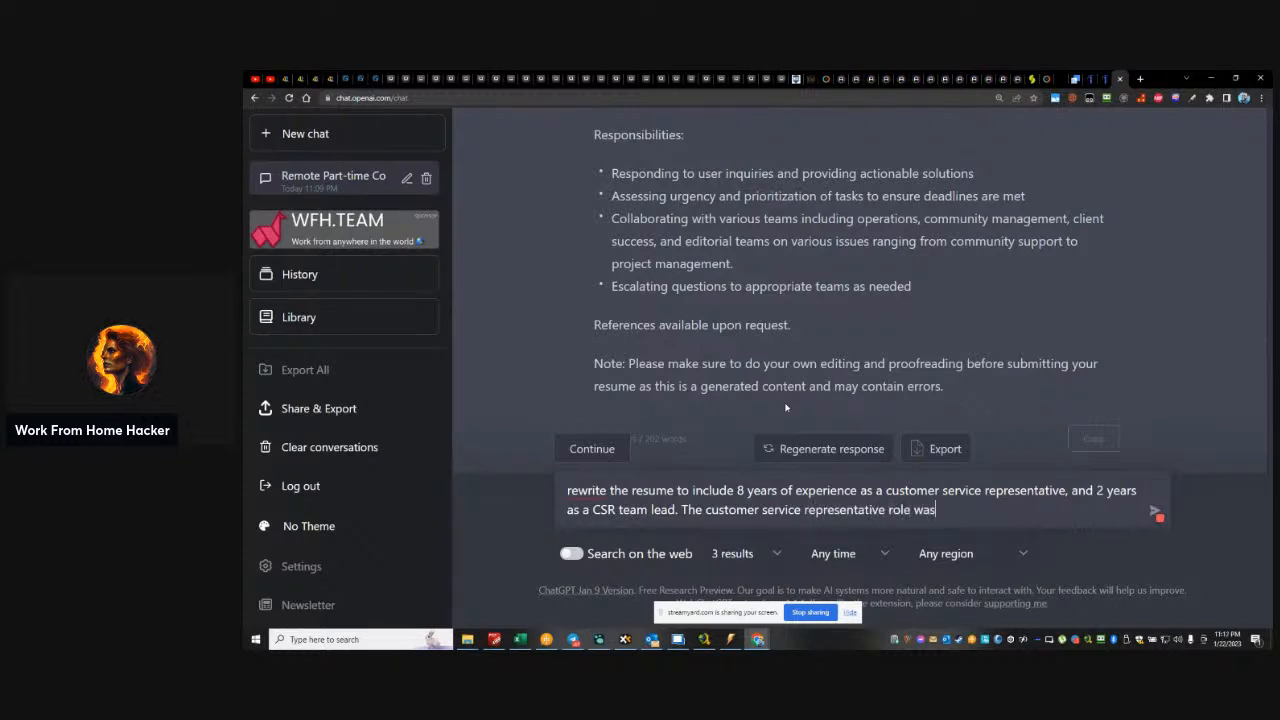
type(" from")
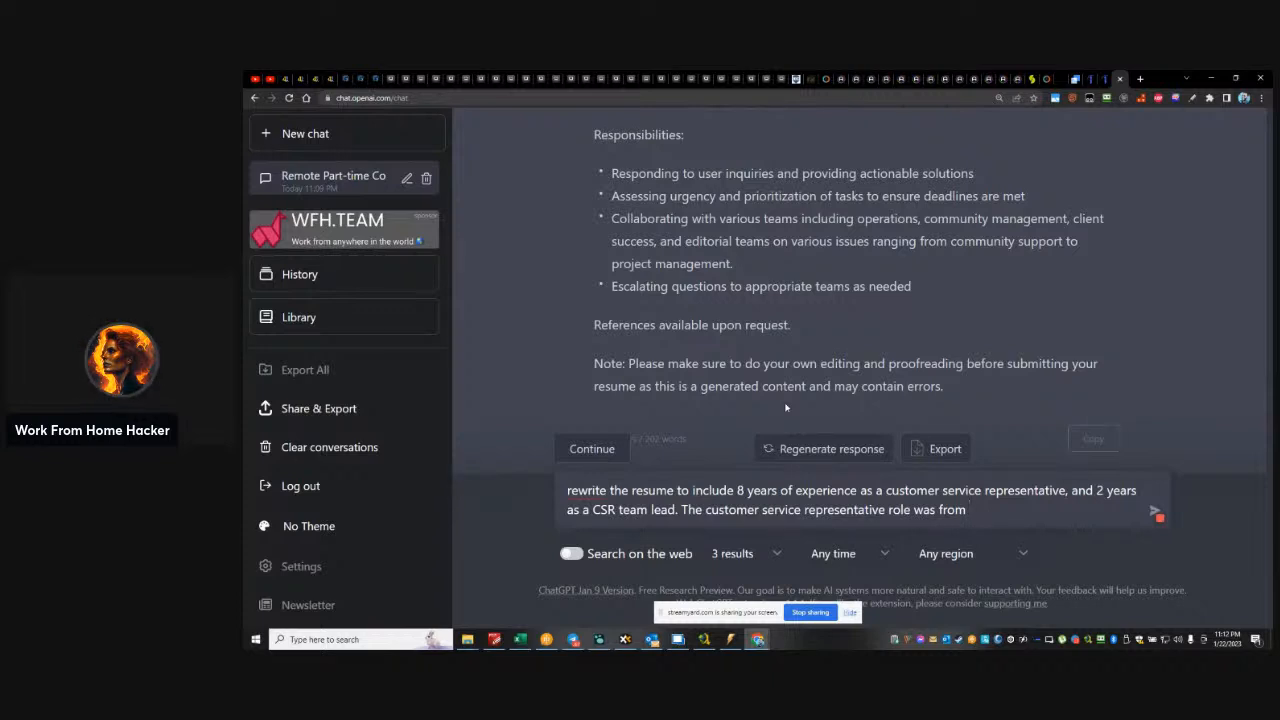
type("201")
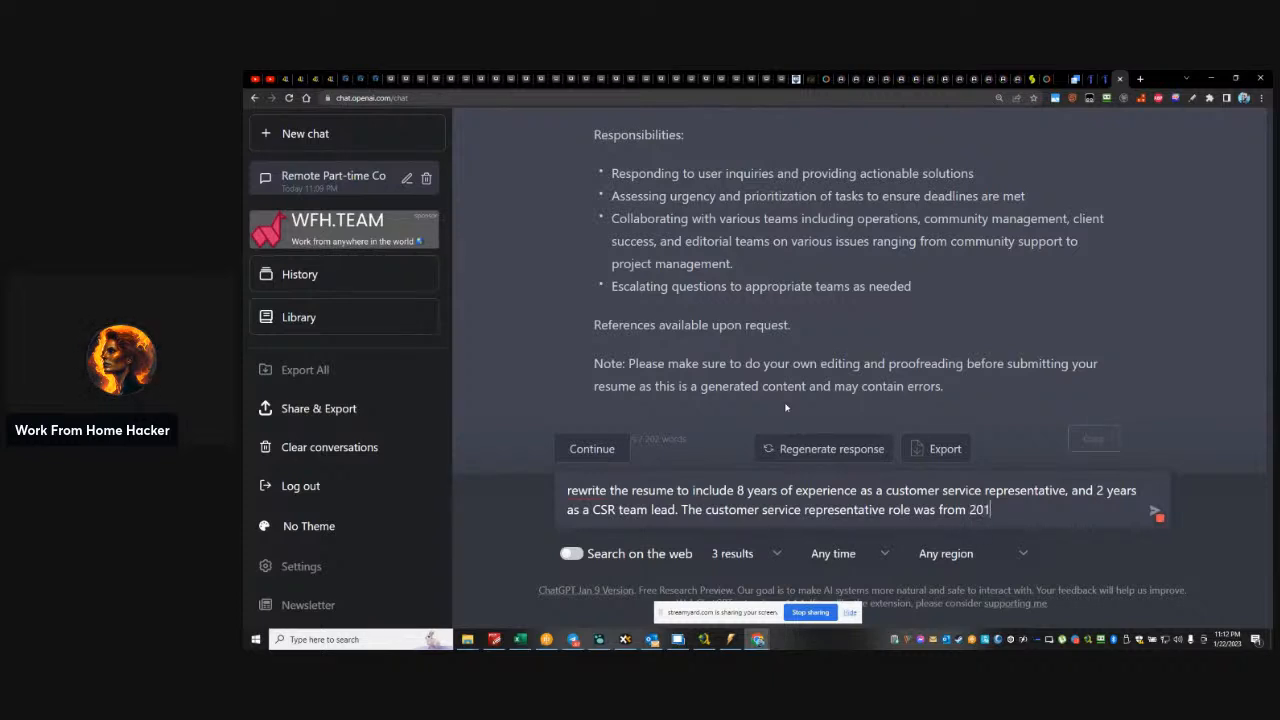
key("BackSpace")
key("BackSpace")
key("BackSpace")
key("BackSpace")
type("Jaun")
type(" 2012")
type(" t")
type("o Dec")
type(". 202")
type("0")
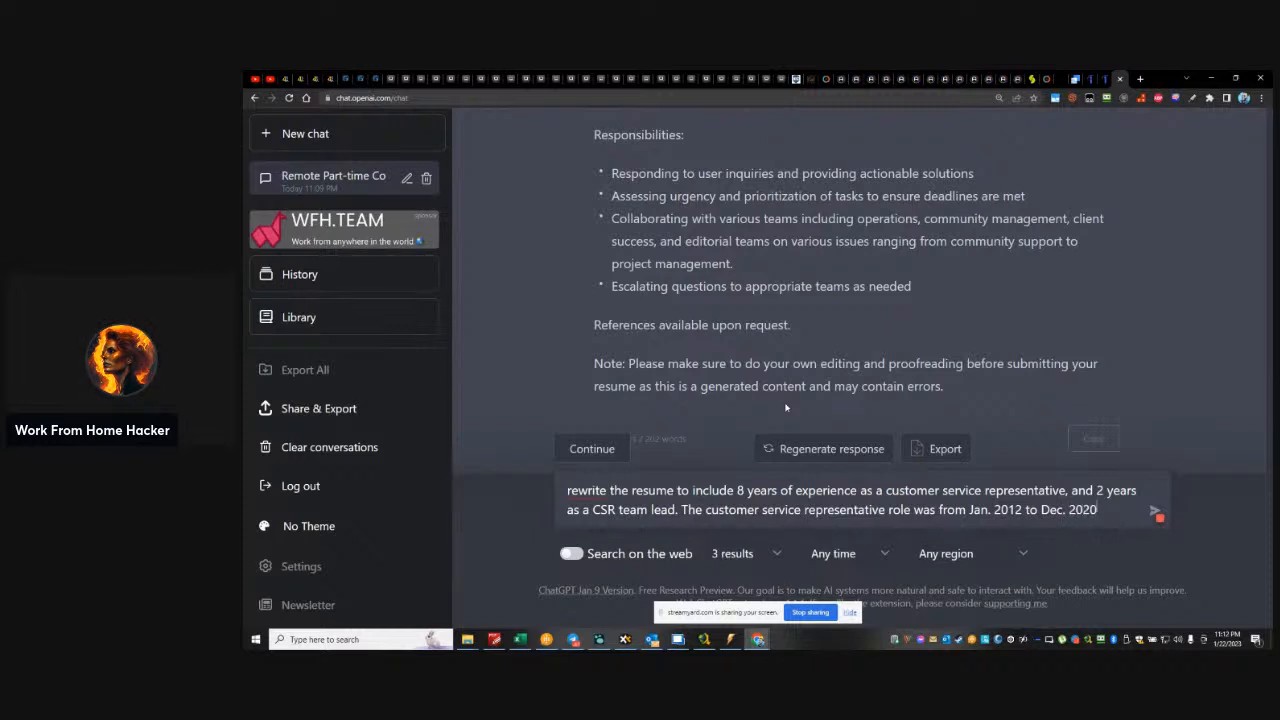
Complete the prompt with "and the CSR lead position was from Dec. 2020 to Dec. 2022." and submit it
type(" and the CSRle")
key("BackSpace")
key("BackSpace")
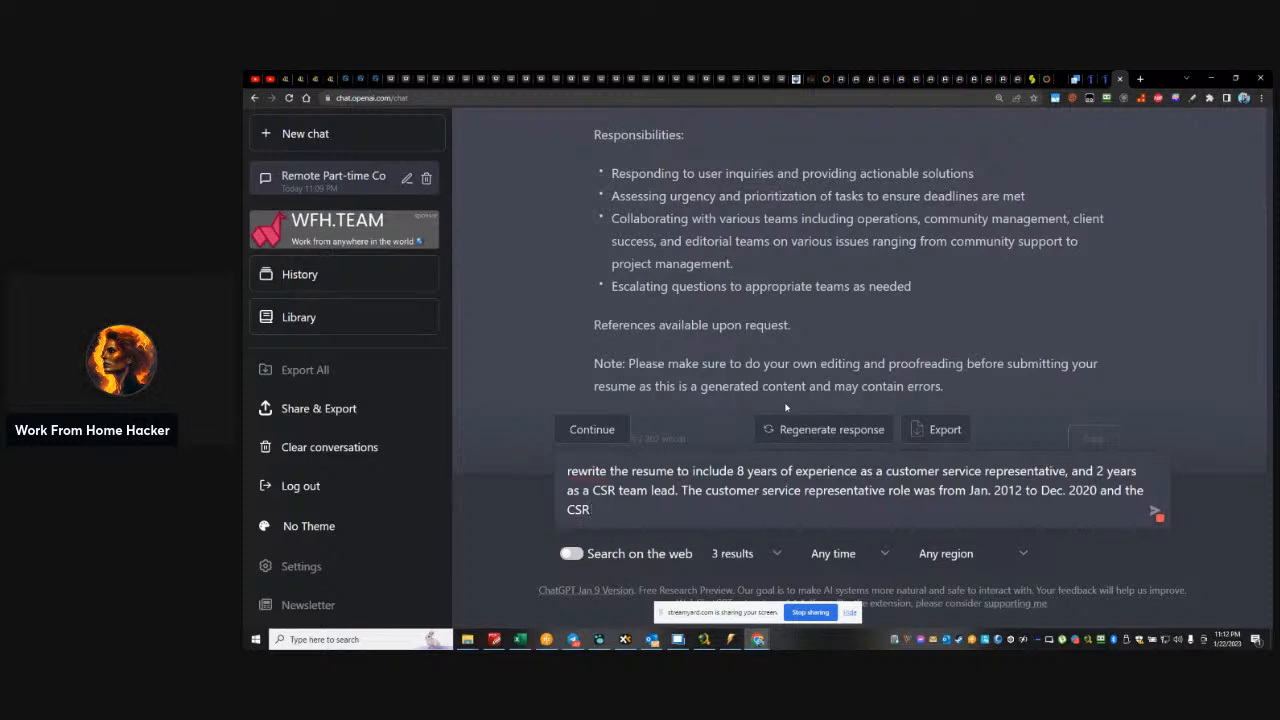
type("lead position was fom")
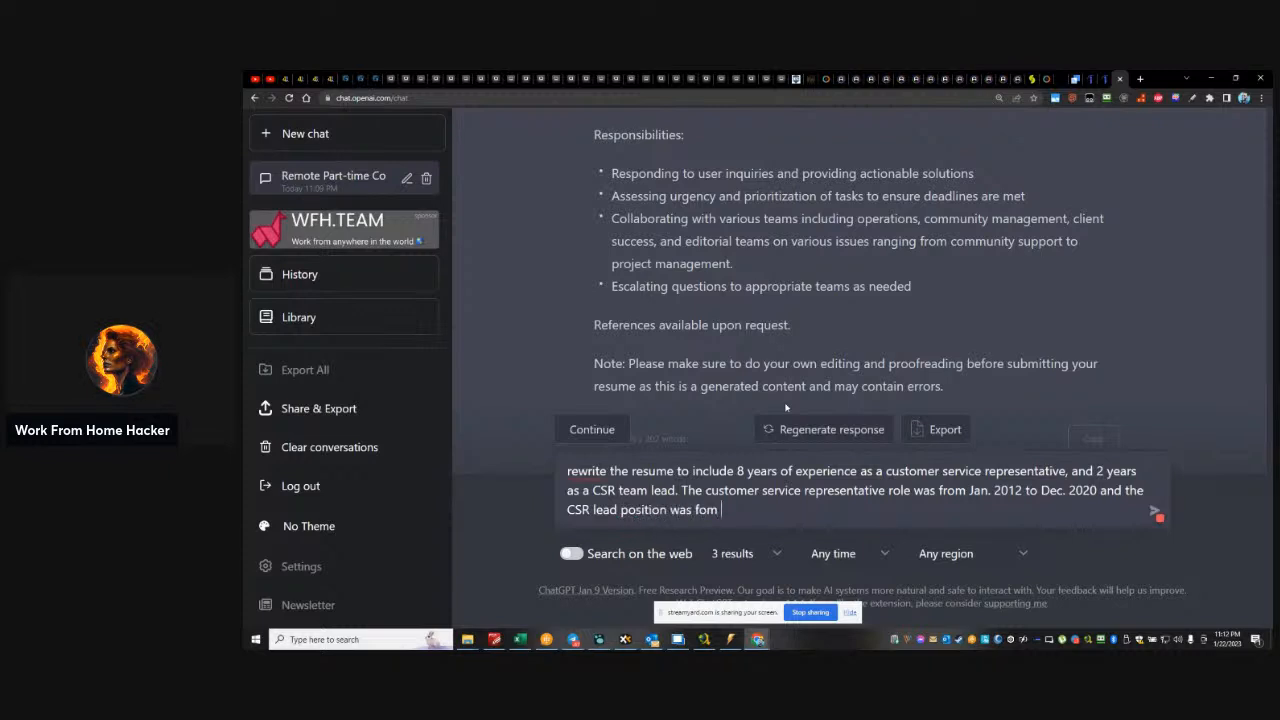
key("BackSpace")
key("BackSpace")
type("rom ")
type("20")
key("BackSpace")
type("Dec. 2020 to")
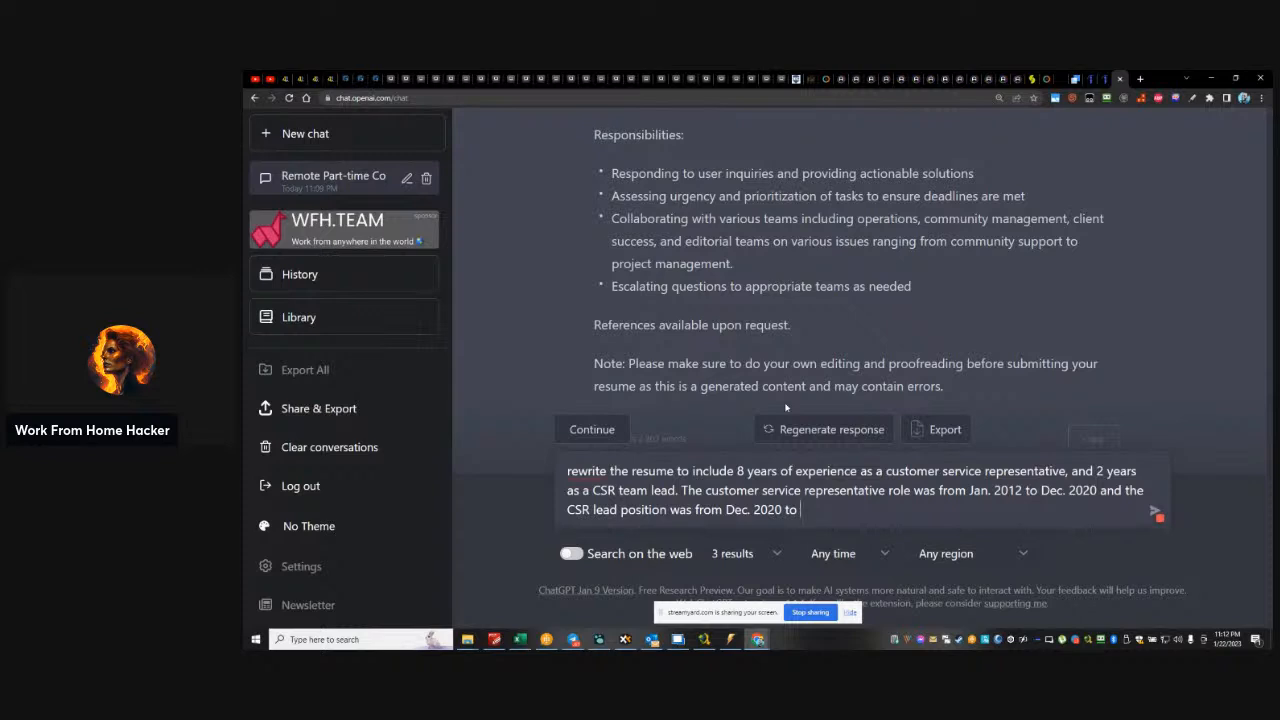
type("Dec.")
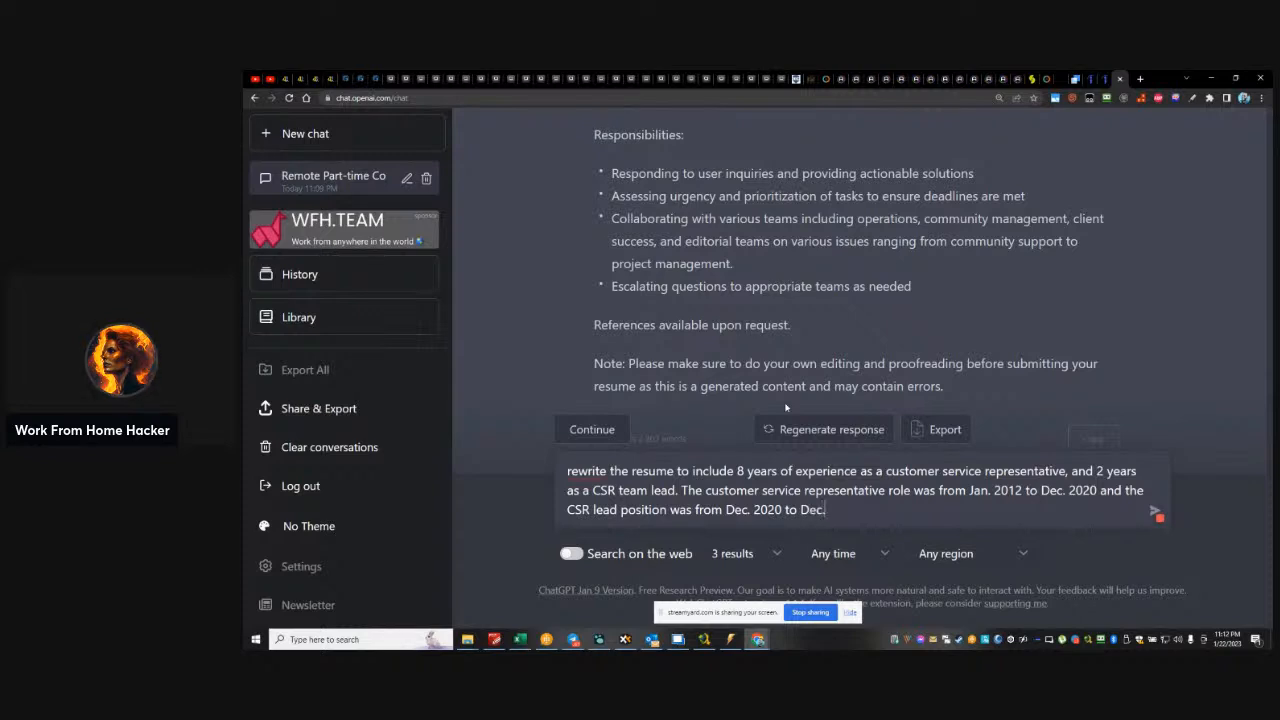
type(" 202")
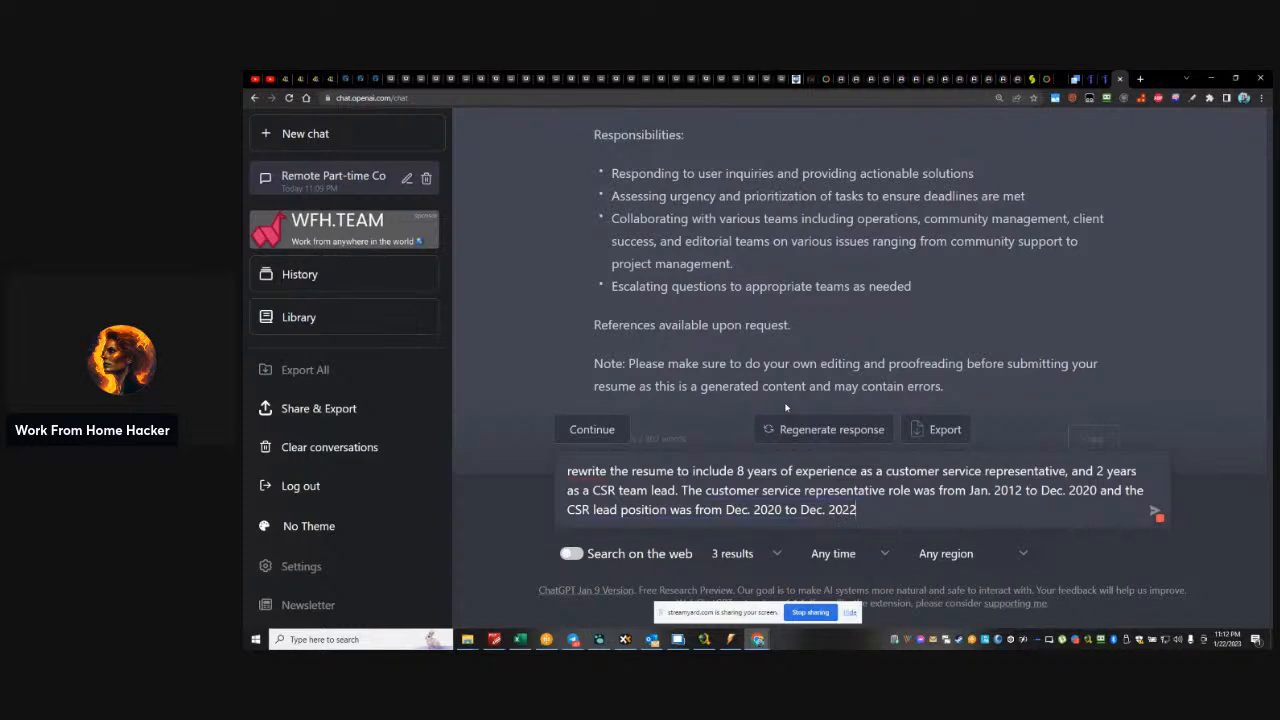
type("2")
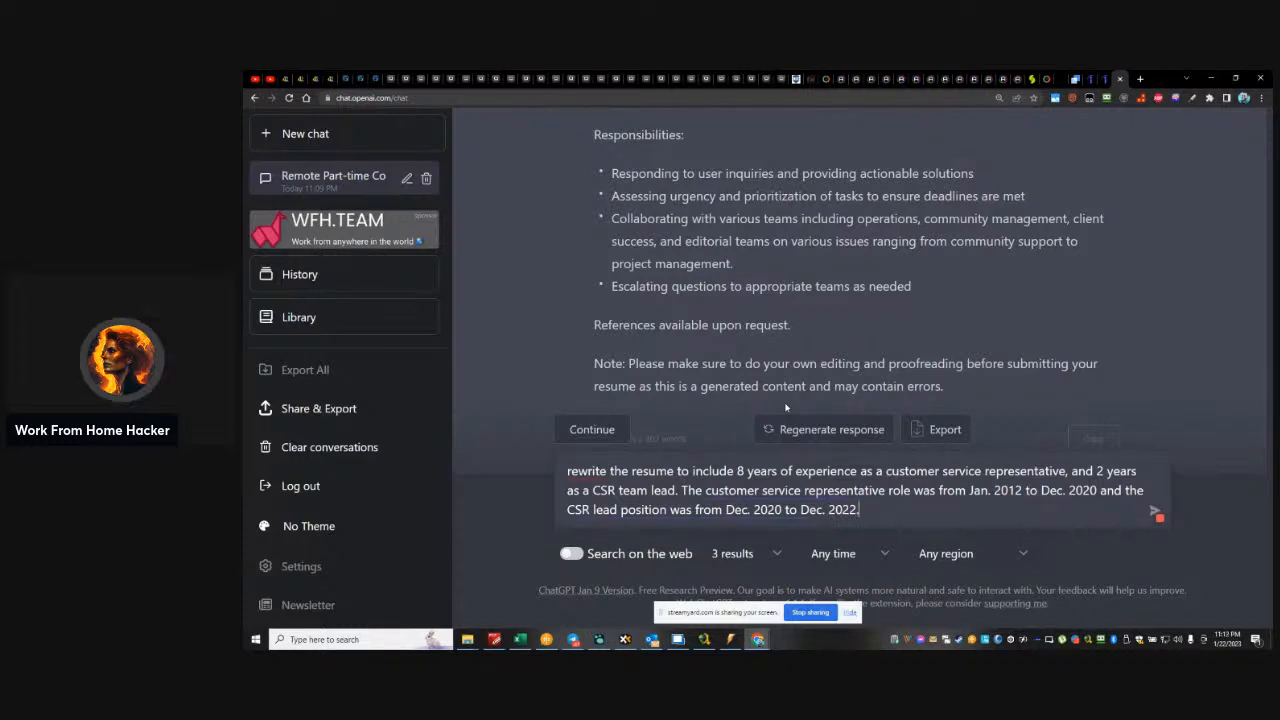
type(".")
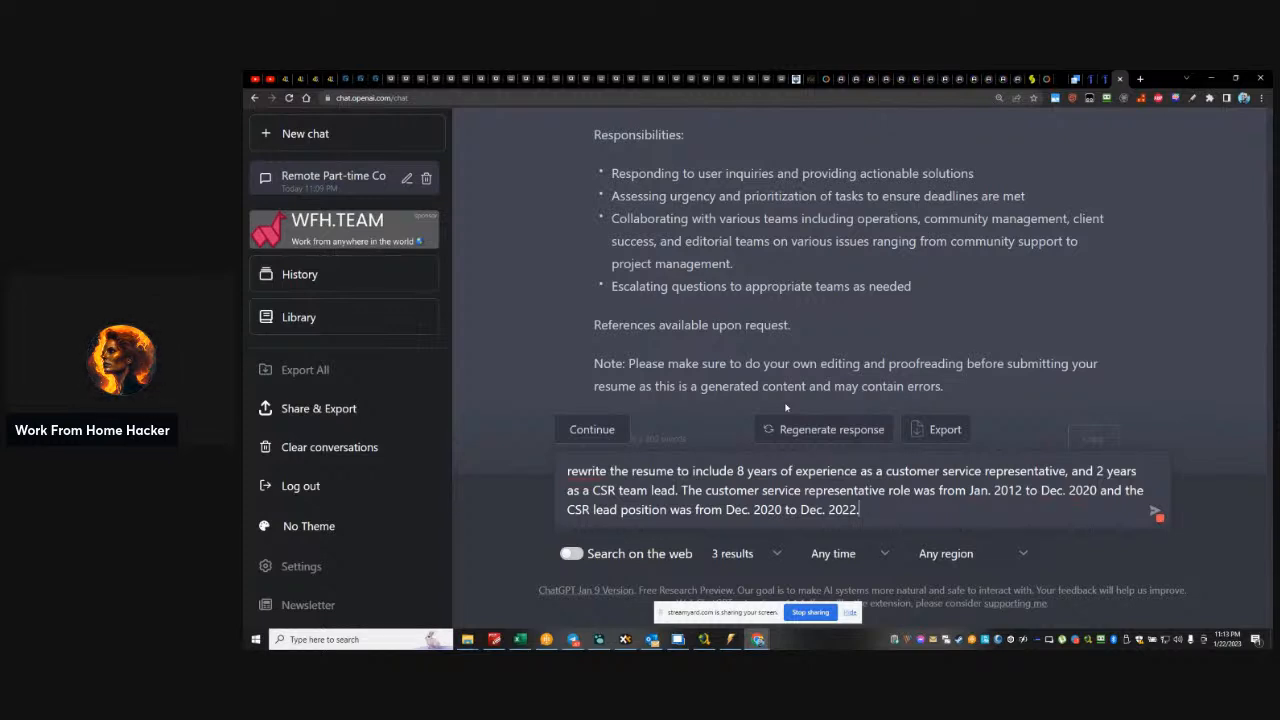
key("Return")
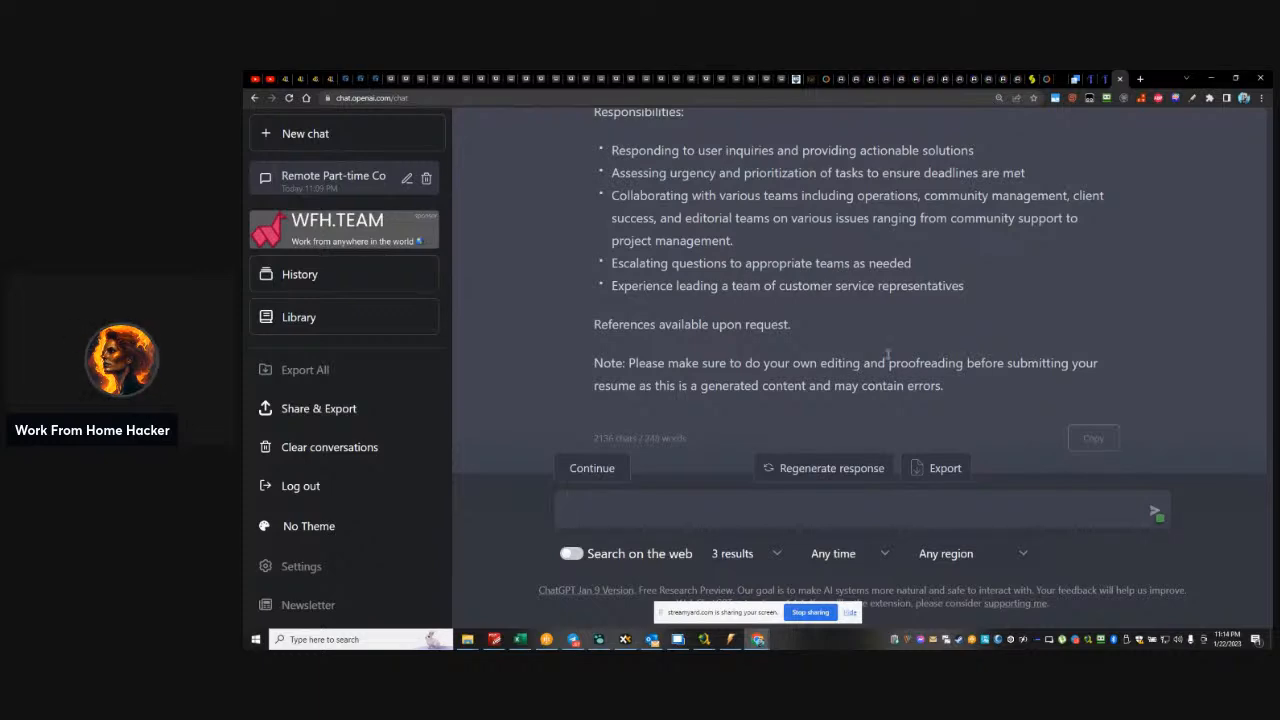
scroll(887, 355, "up", 5)
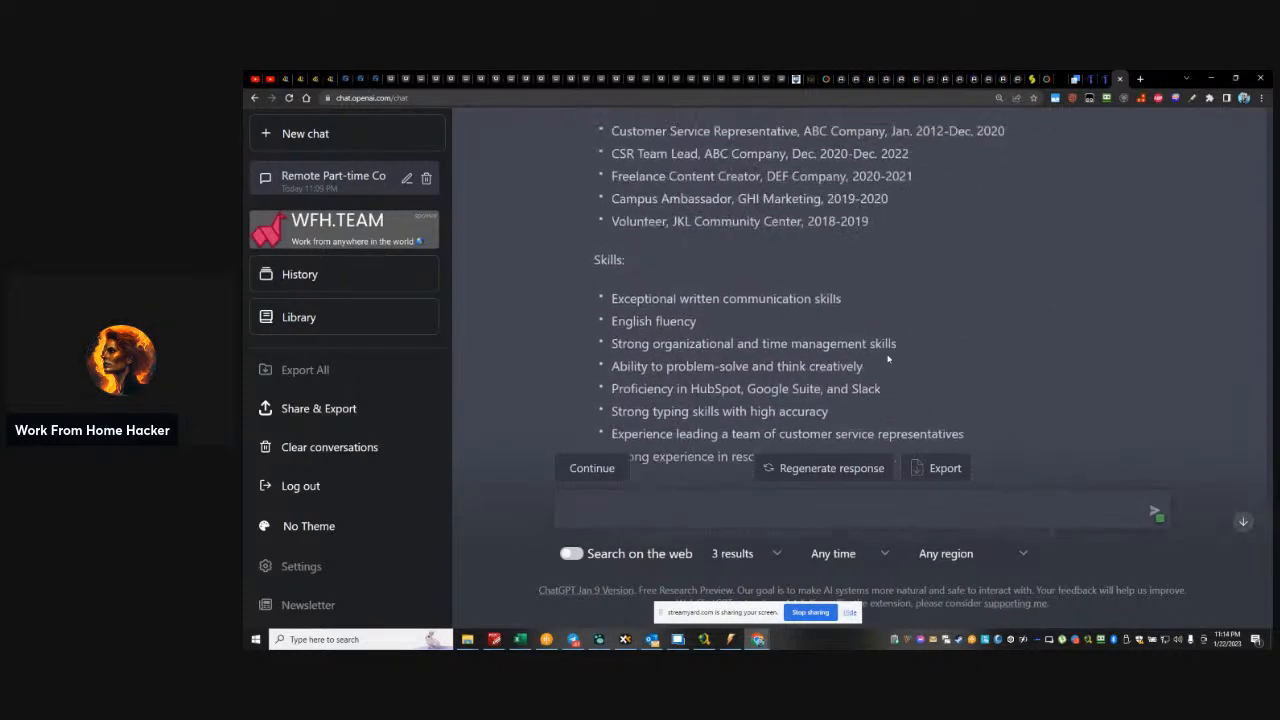
Review the rewritten resume, then check the profile insights and job details of the Compose.ly Community Support Representative posting on Indeed
scroll(887, 358, "down", 1)
scroll(891, 349, "up", 3)
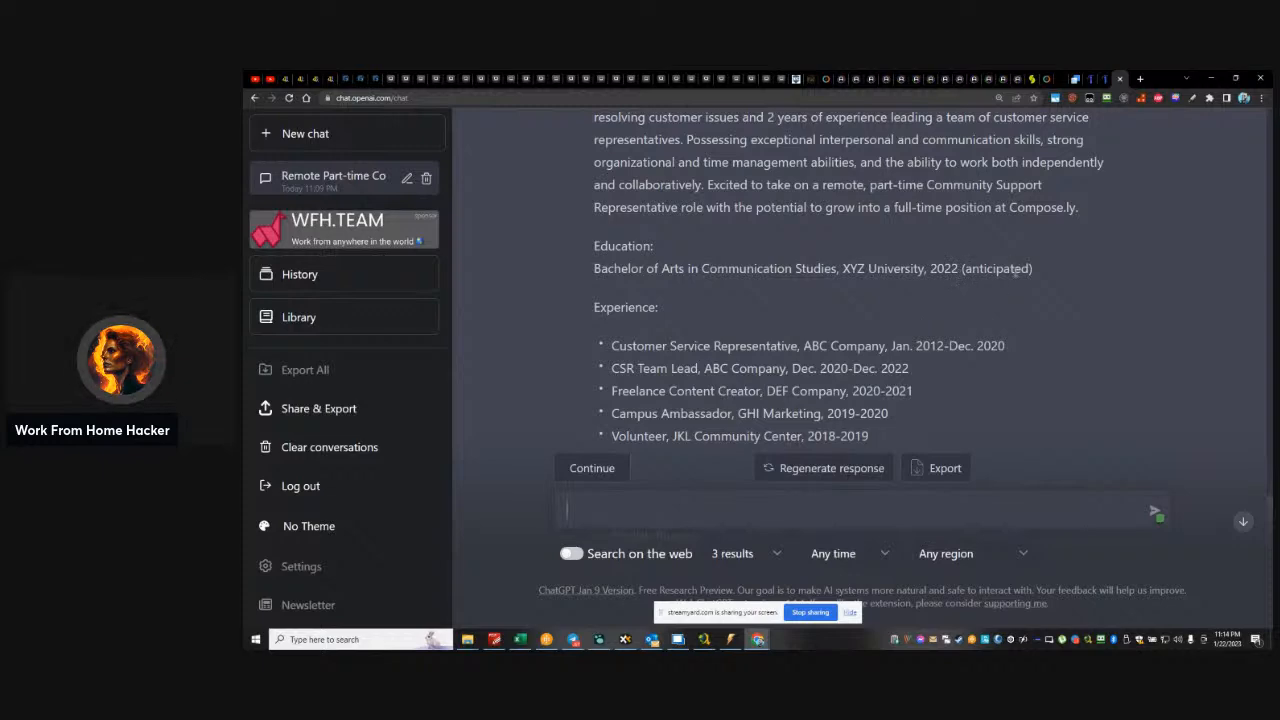
left_click(1097, 77)
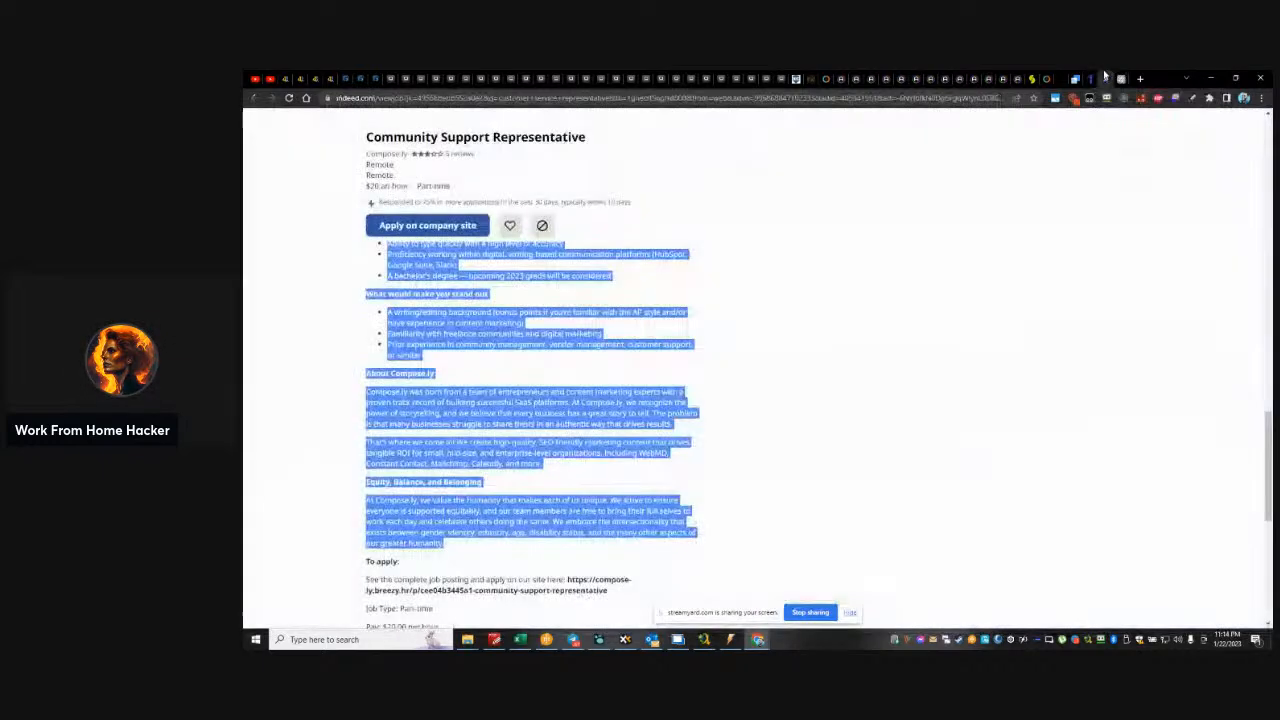
left_click(734, 497)
scroll(734, 499, "up", 20)
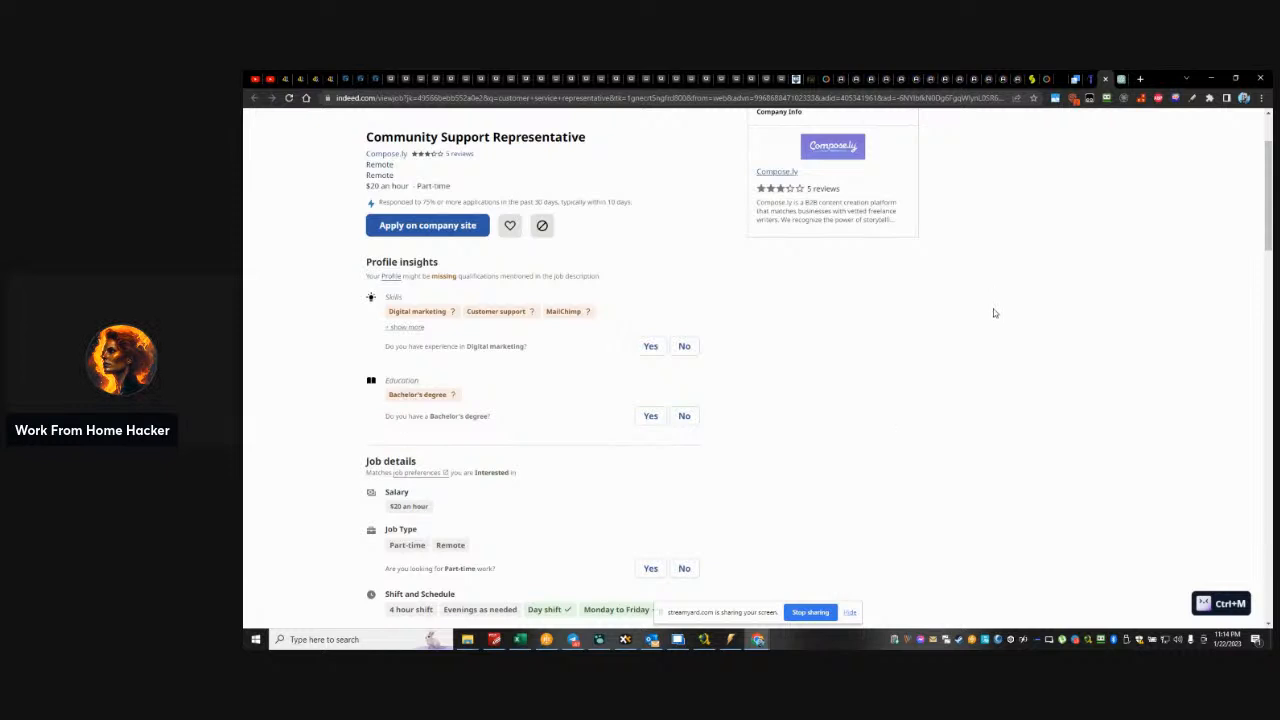
scroll(462, 420, "down", 2)
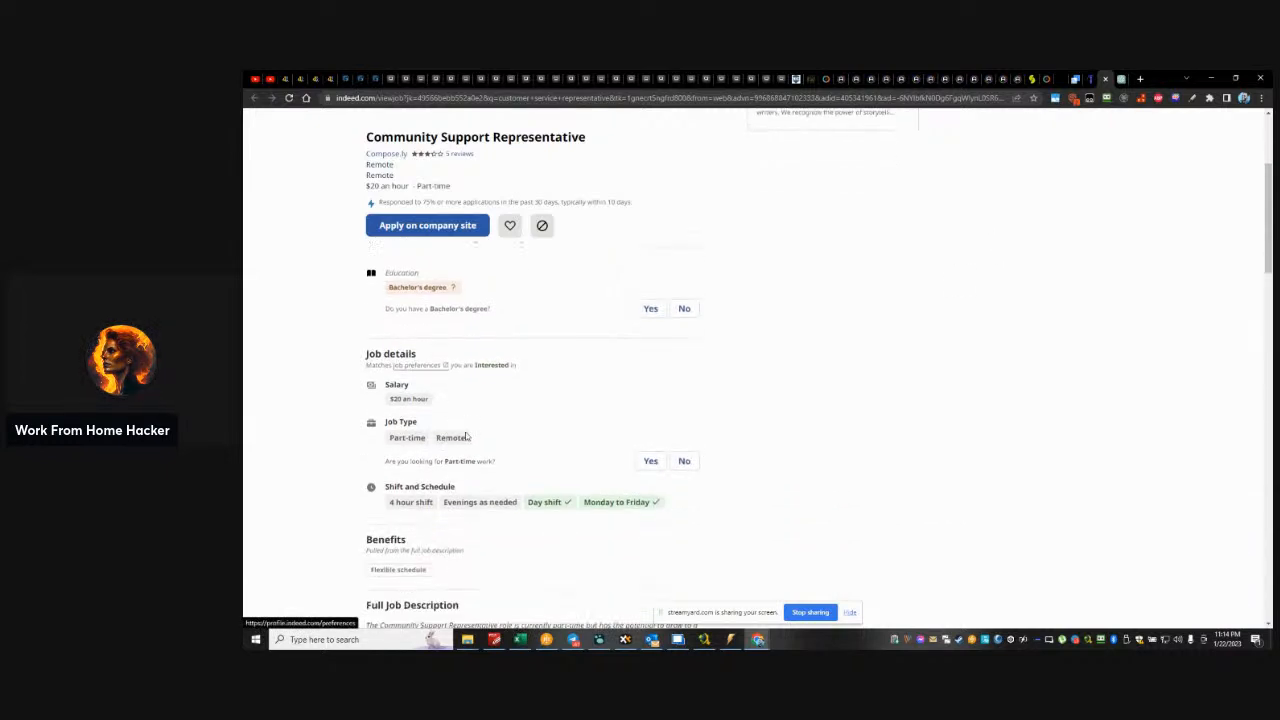
scroll(469, 435, "up", 1)
scroll(469, 435, "up", 3)
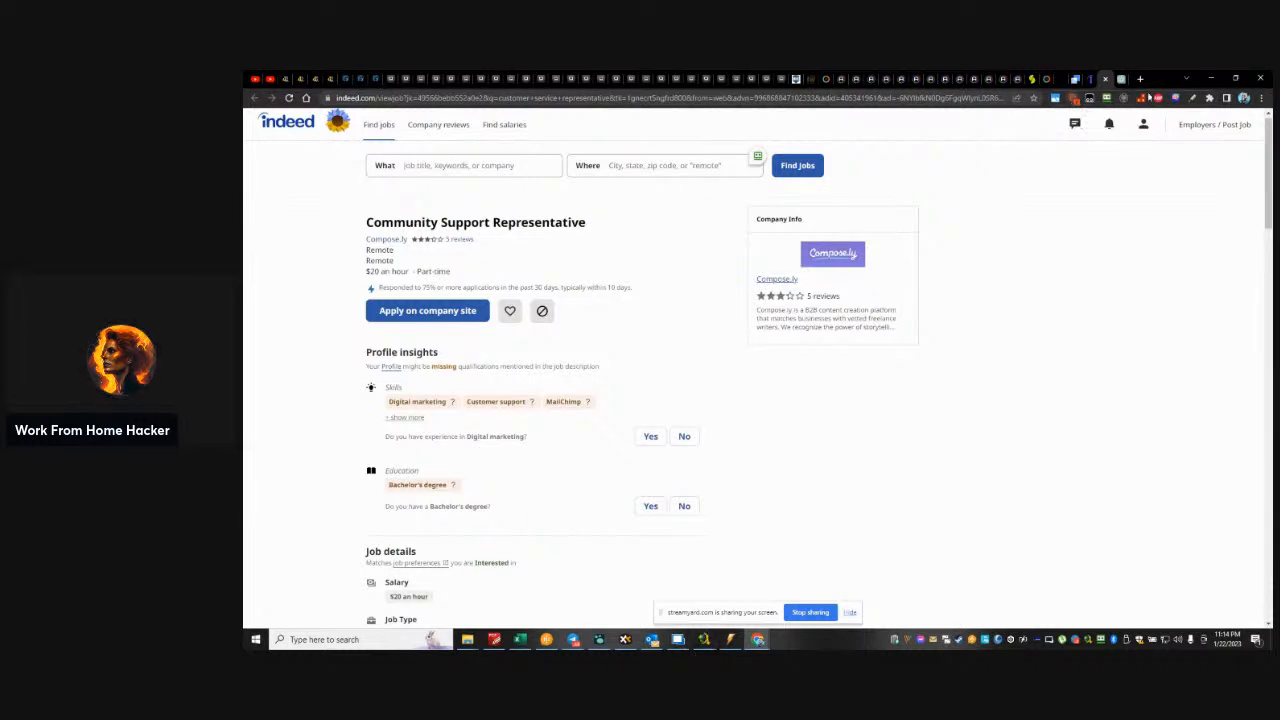
Return to the ChatGPT conversation, review the resume's sections and draft the prompt "Rewrite without availability section and references section"
left_click(1120, 79)
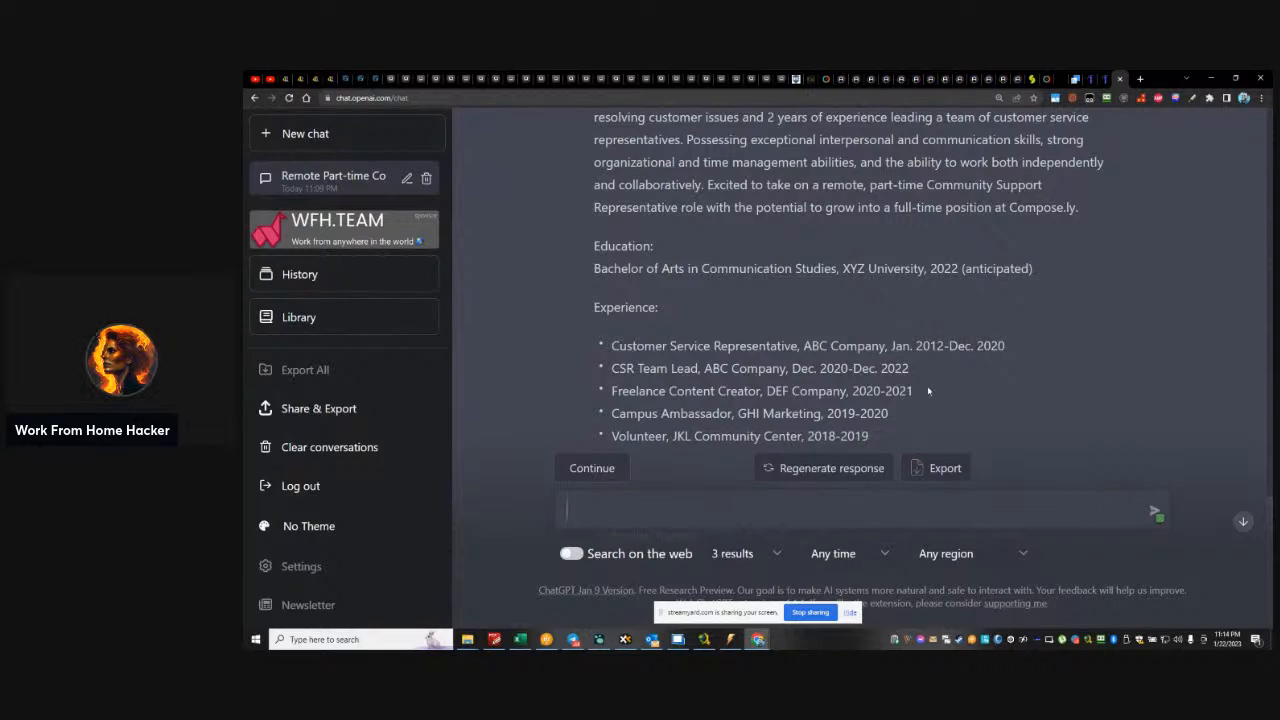
scroll(928, 391, "up", 1)
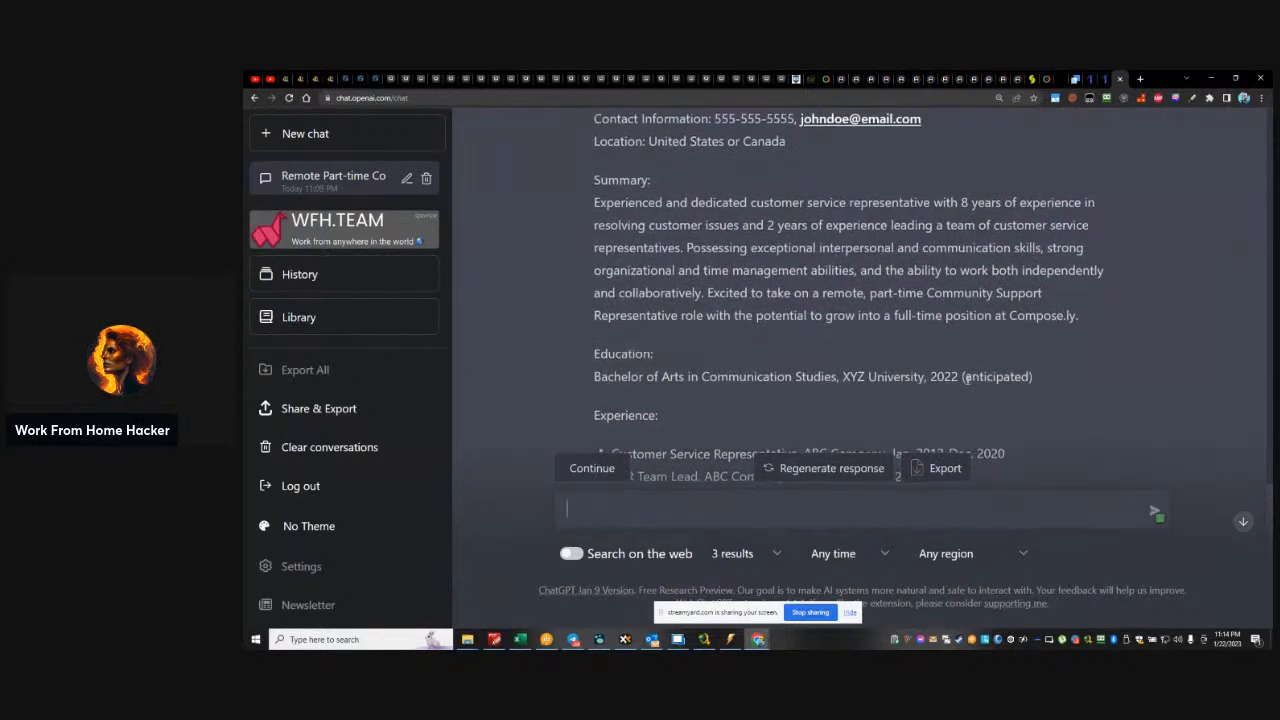
scroll(966, 378, "up", 1)
scroll(970, 380, "down", 3)
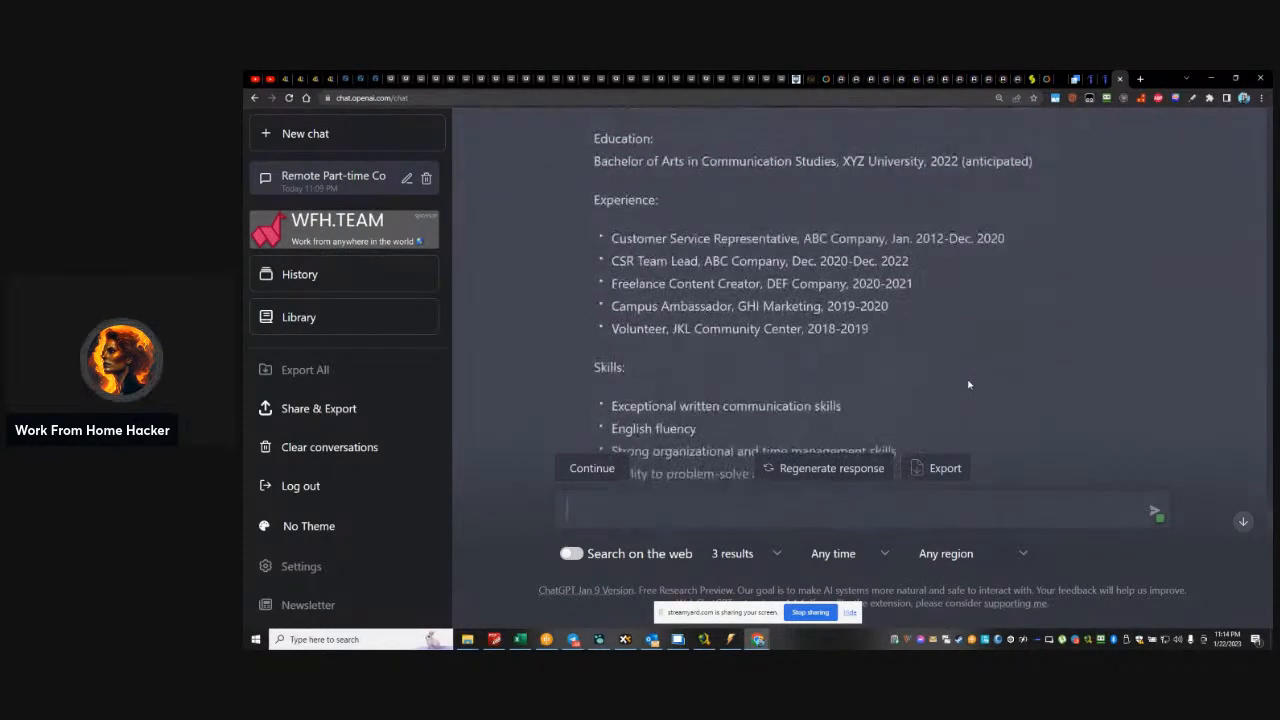
scroll(968, 384, "down", 4)
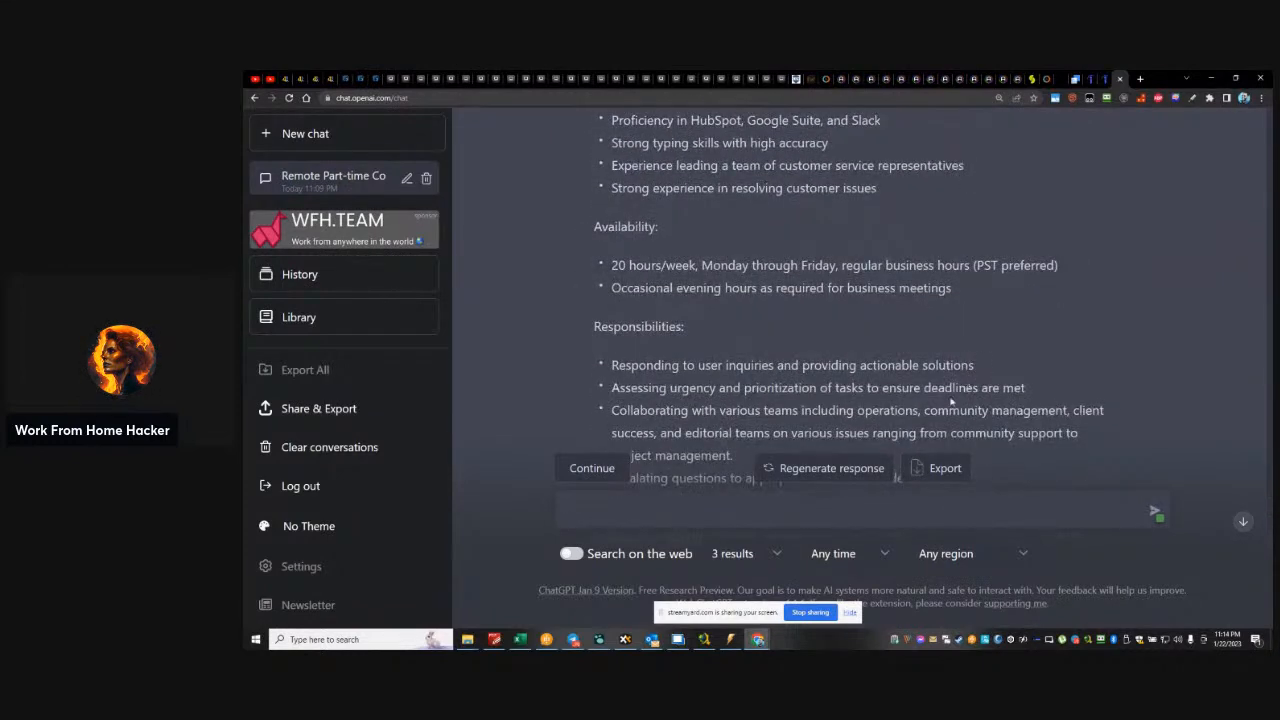
type("Rewrite without")
scroll(728, 372, "down", 2)
scroll(728, 372, "up", 1)
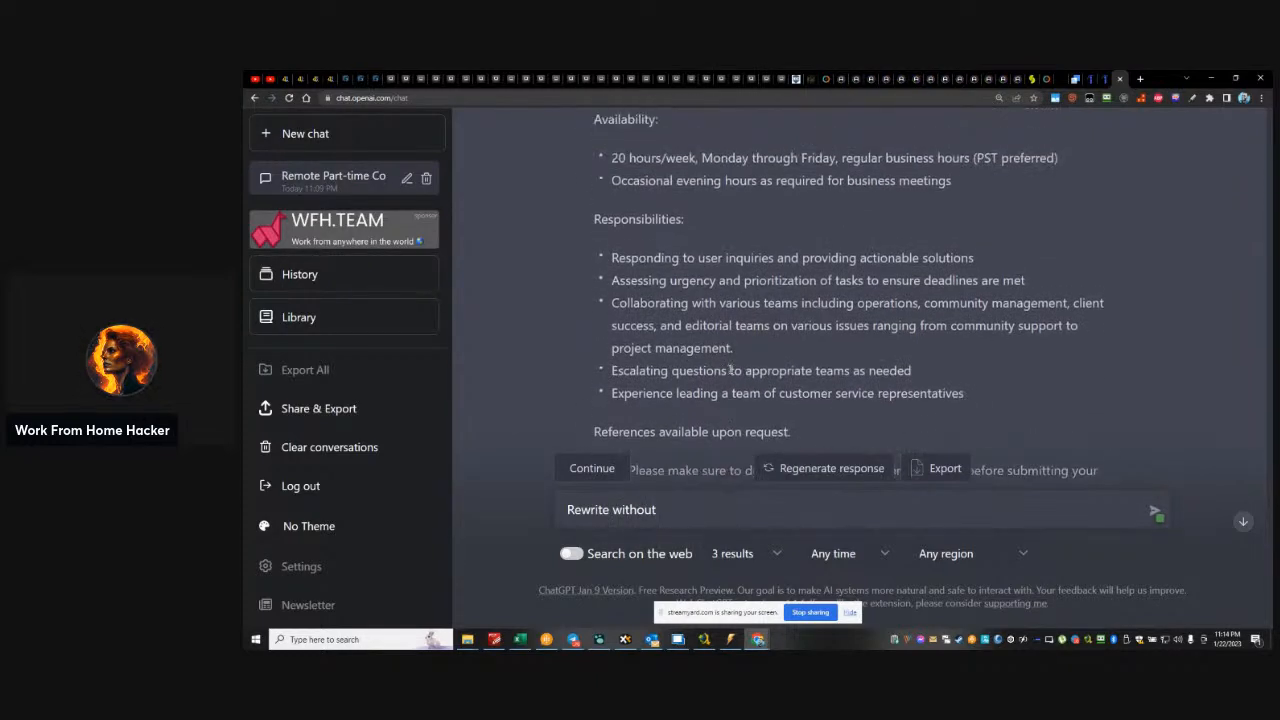
type("availability section")
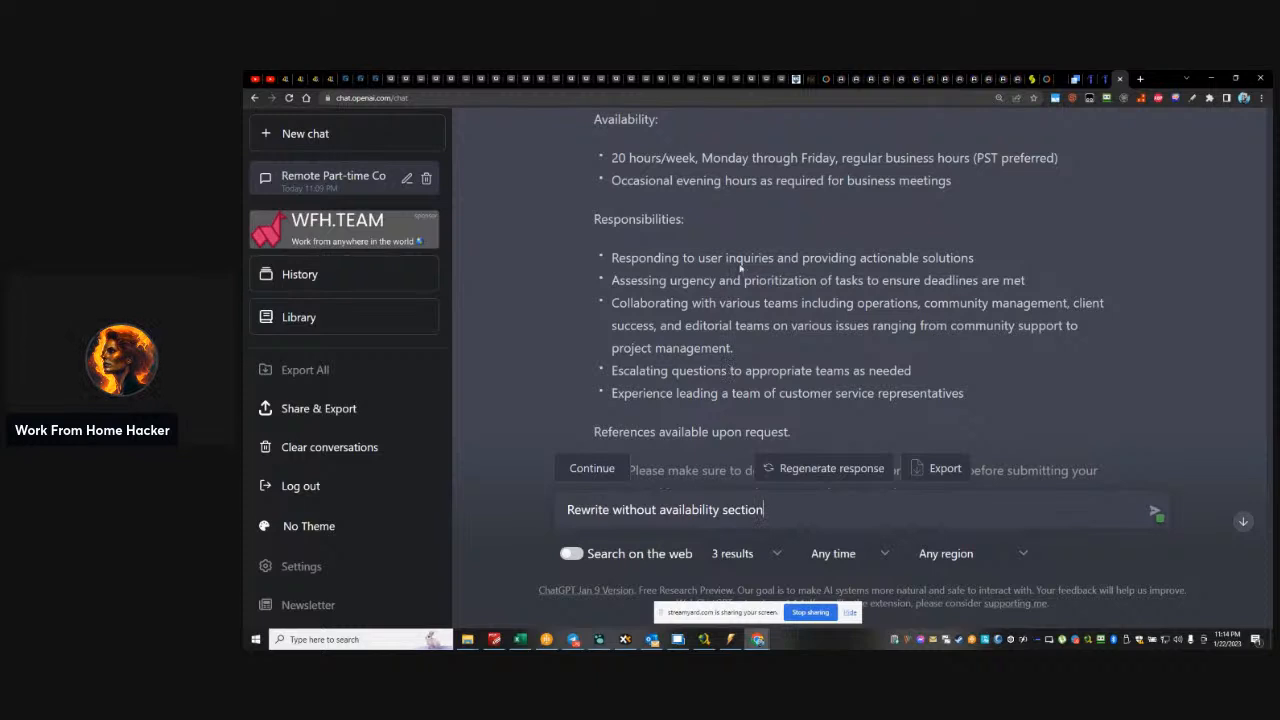
scroll(740, 266, "down", 1)
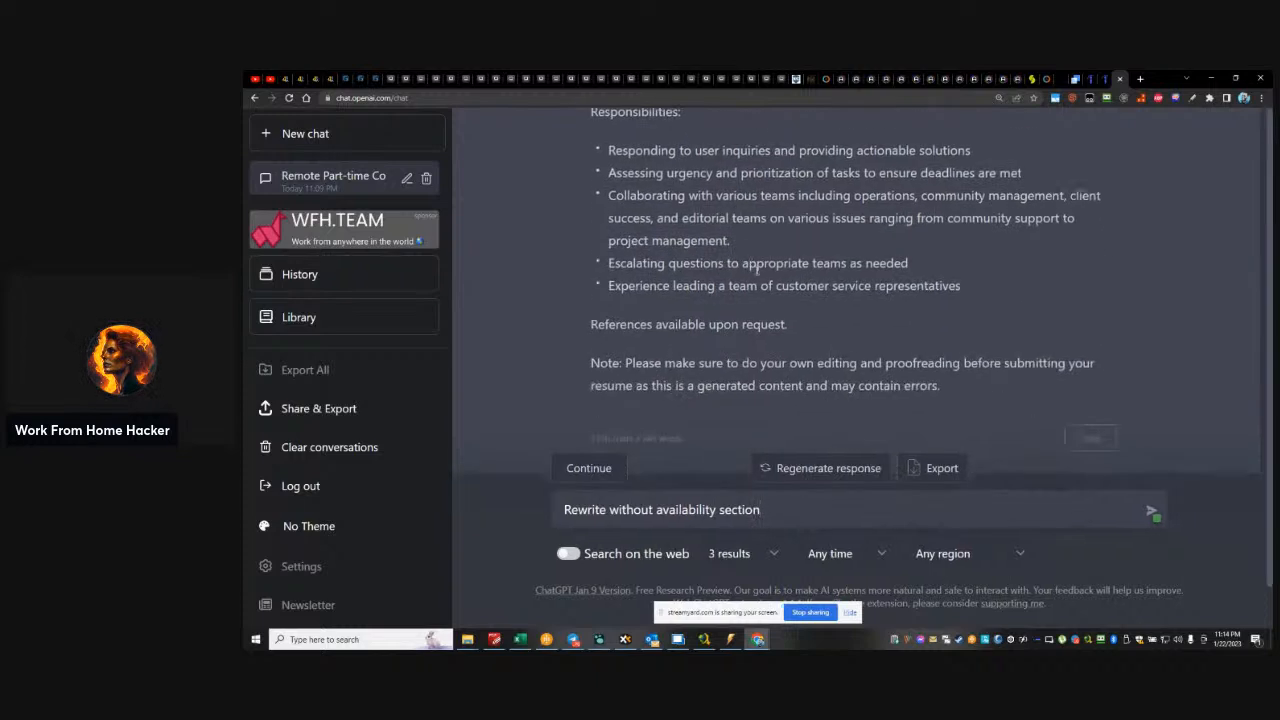
type("and references")
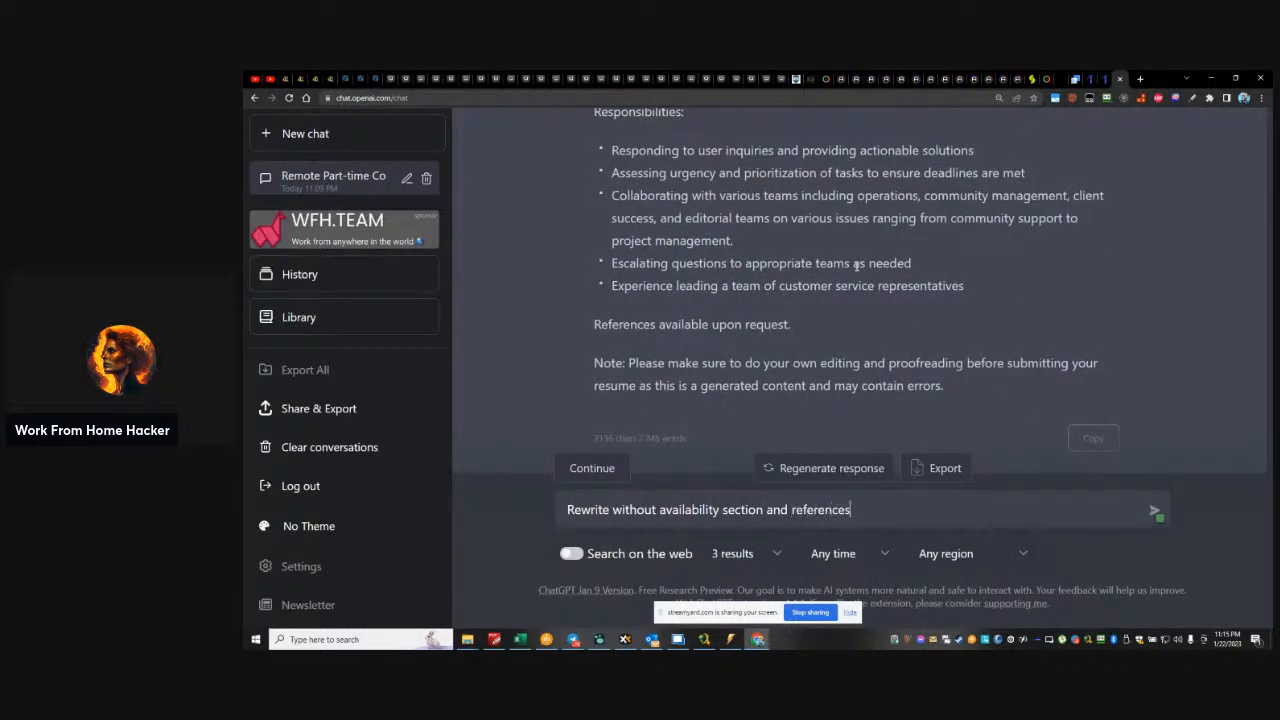
type(" section")
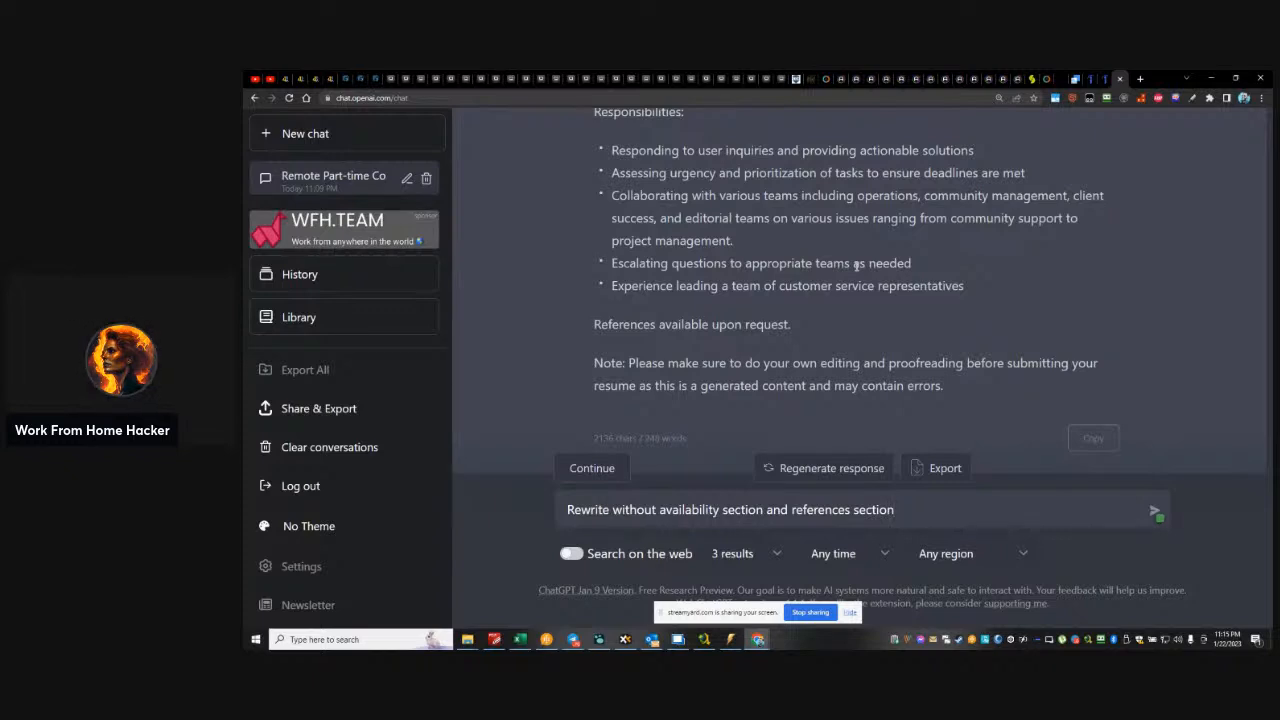
Recheck the resume's experience and skills, and extend the draft with "Add some softphone desktop and web applications."
scroll(895, 392, "up", 1)
scroll(895, 392, "up", 5)
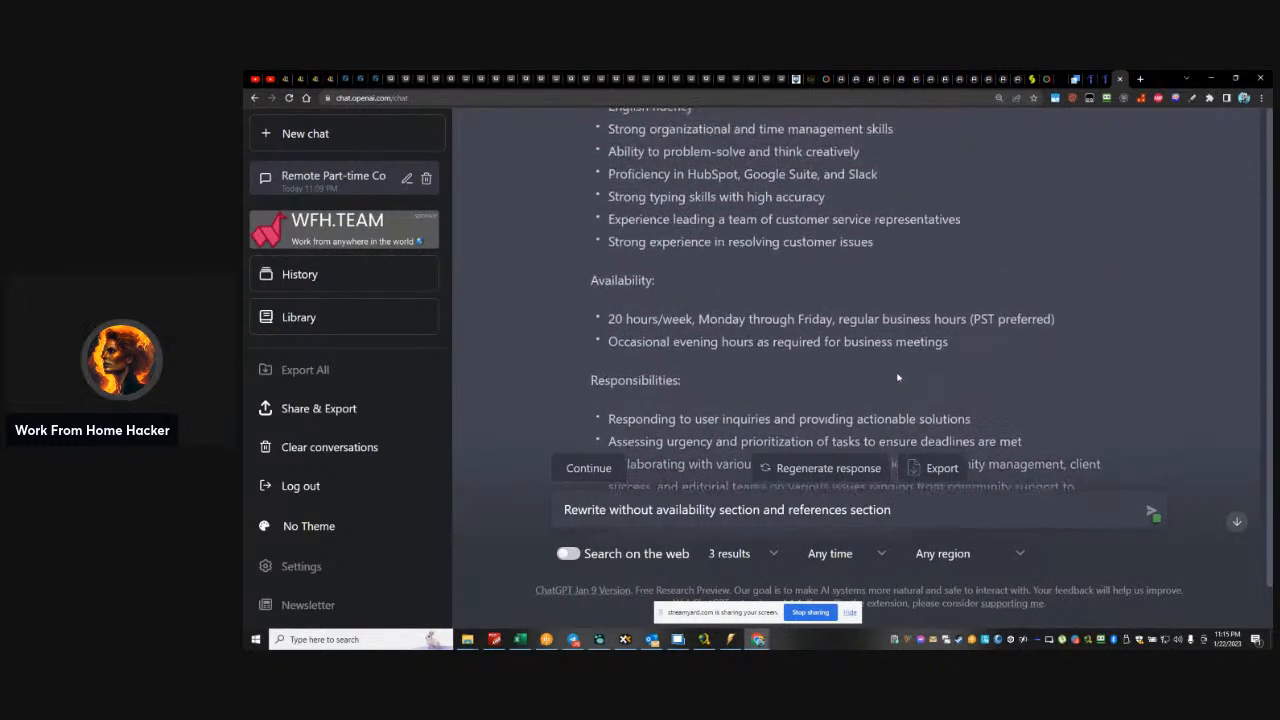
scroll(897, 370, "up", 5)
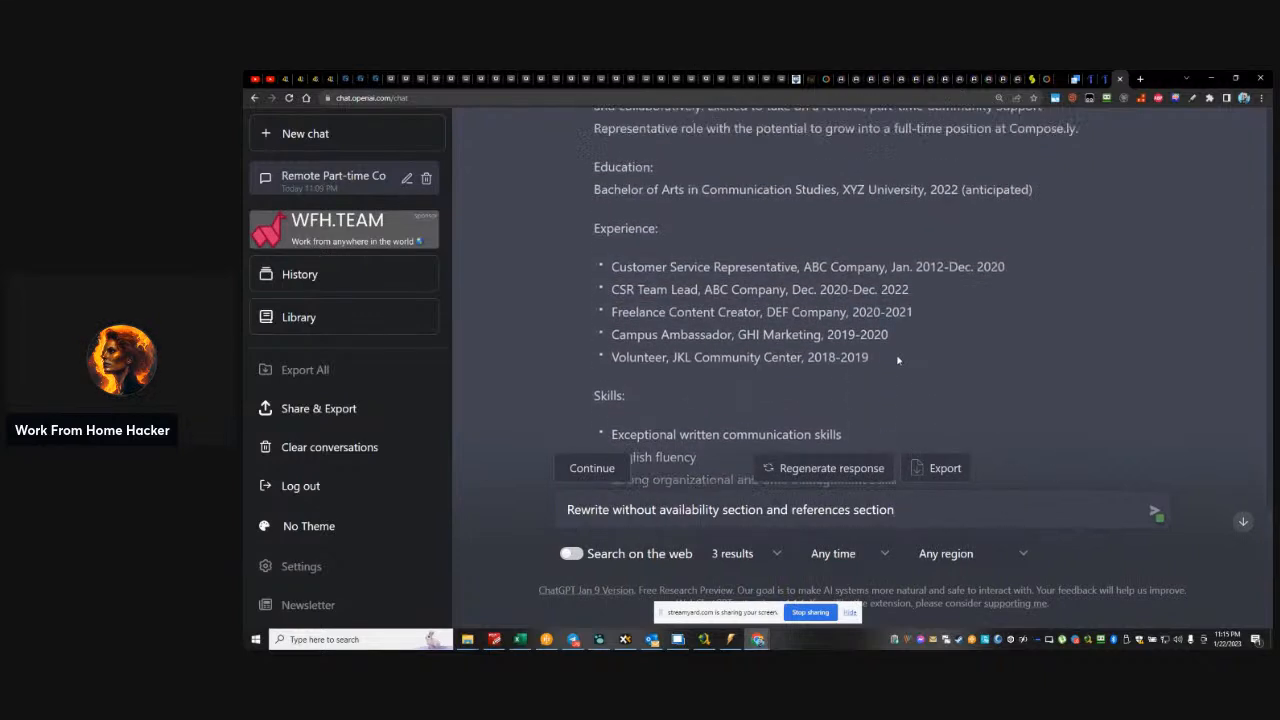
scroll(897, 360, "up", 2)
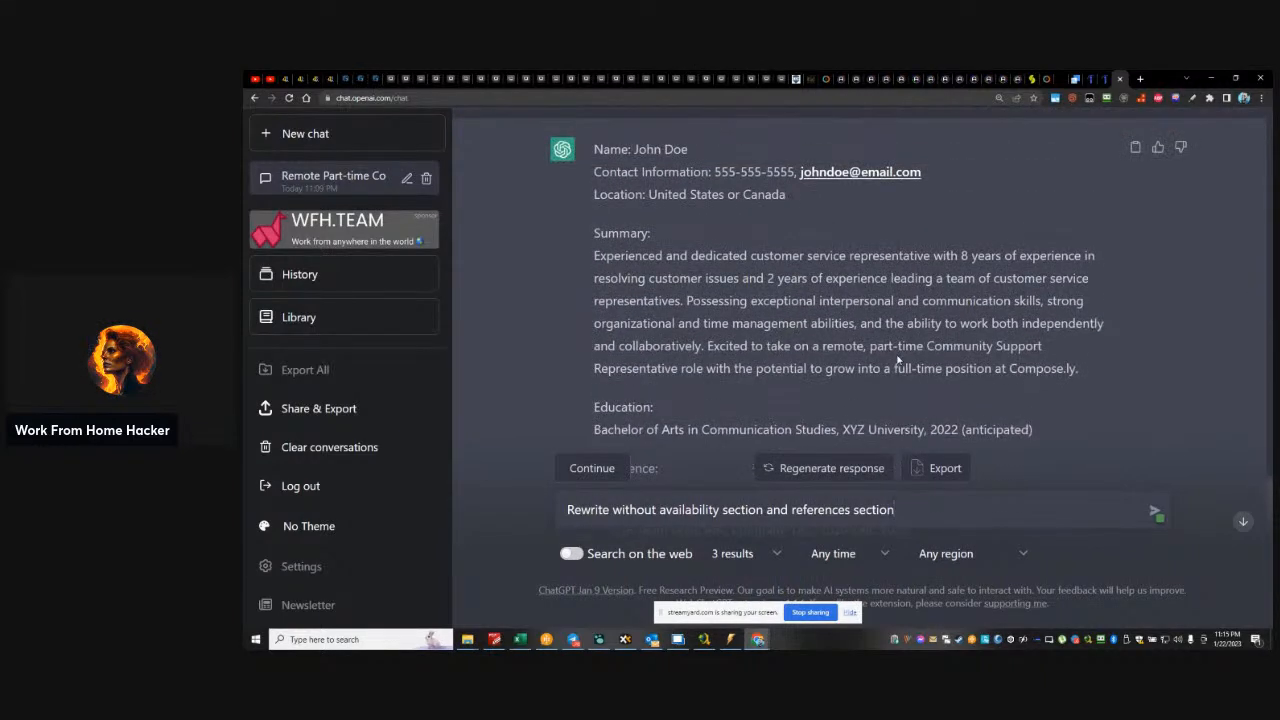
scroll(897, 361, "down", 6)
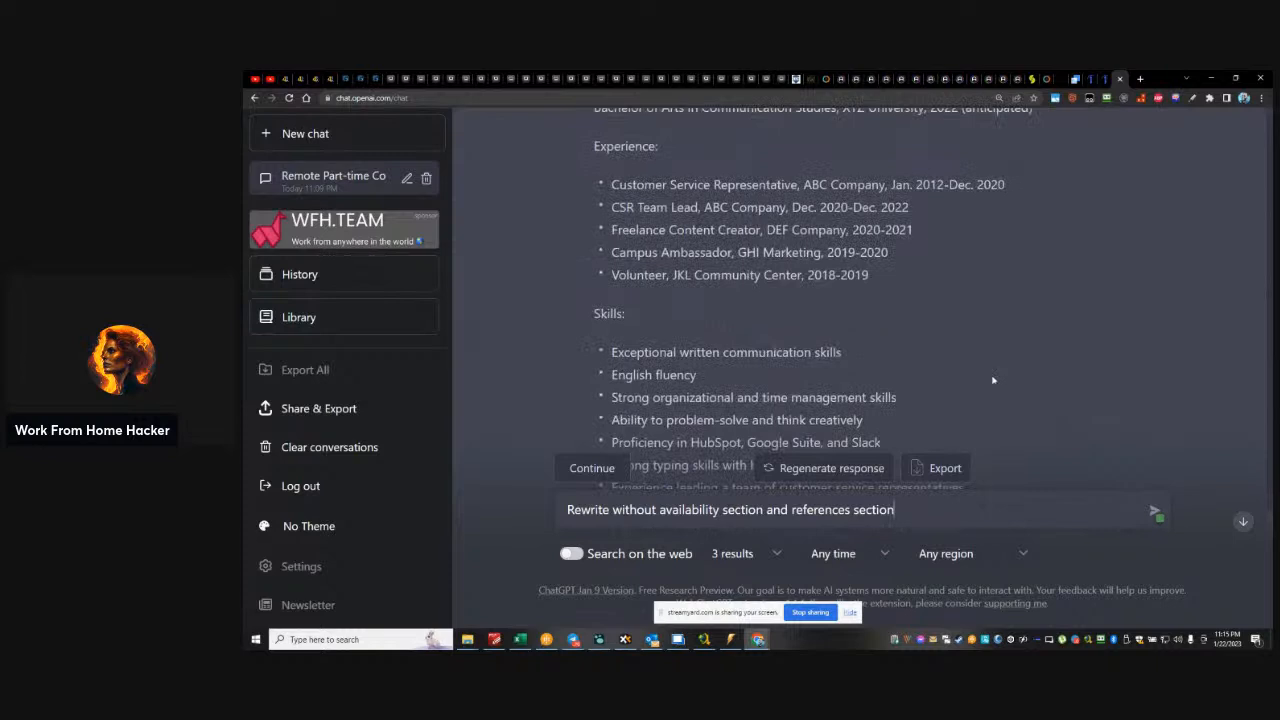
type(". Add some softphone")
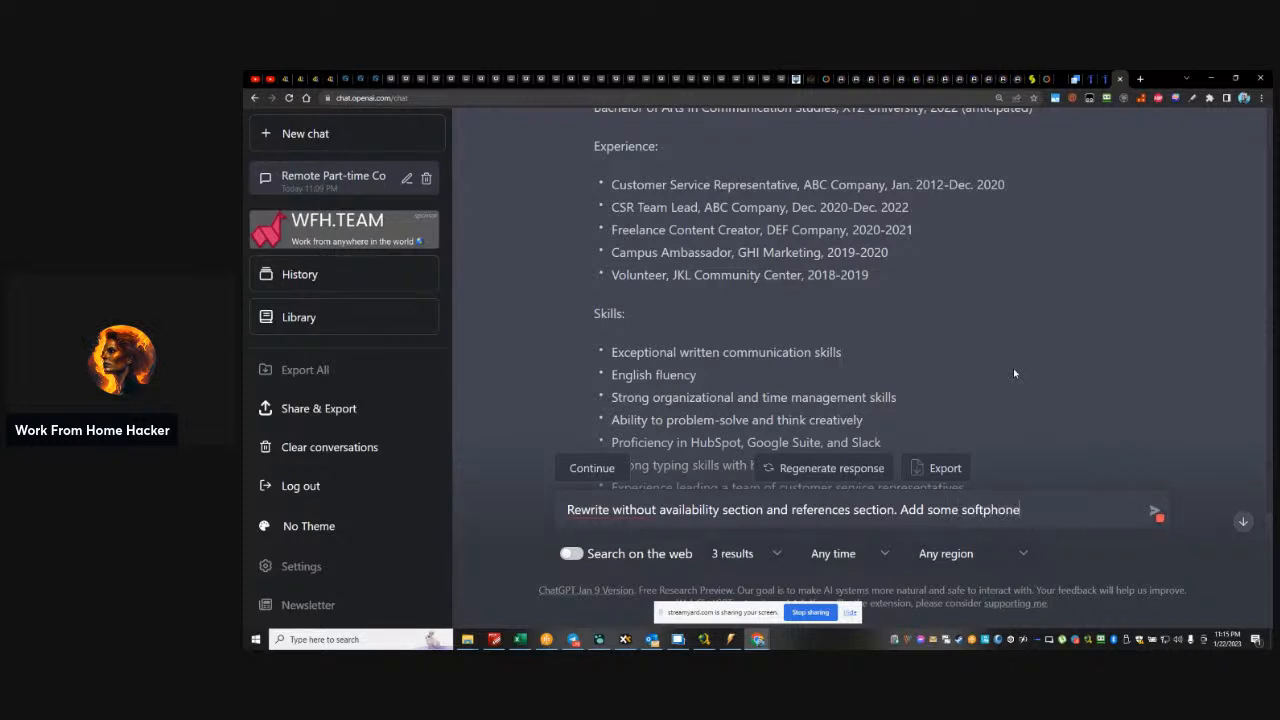
type(" application")
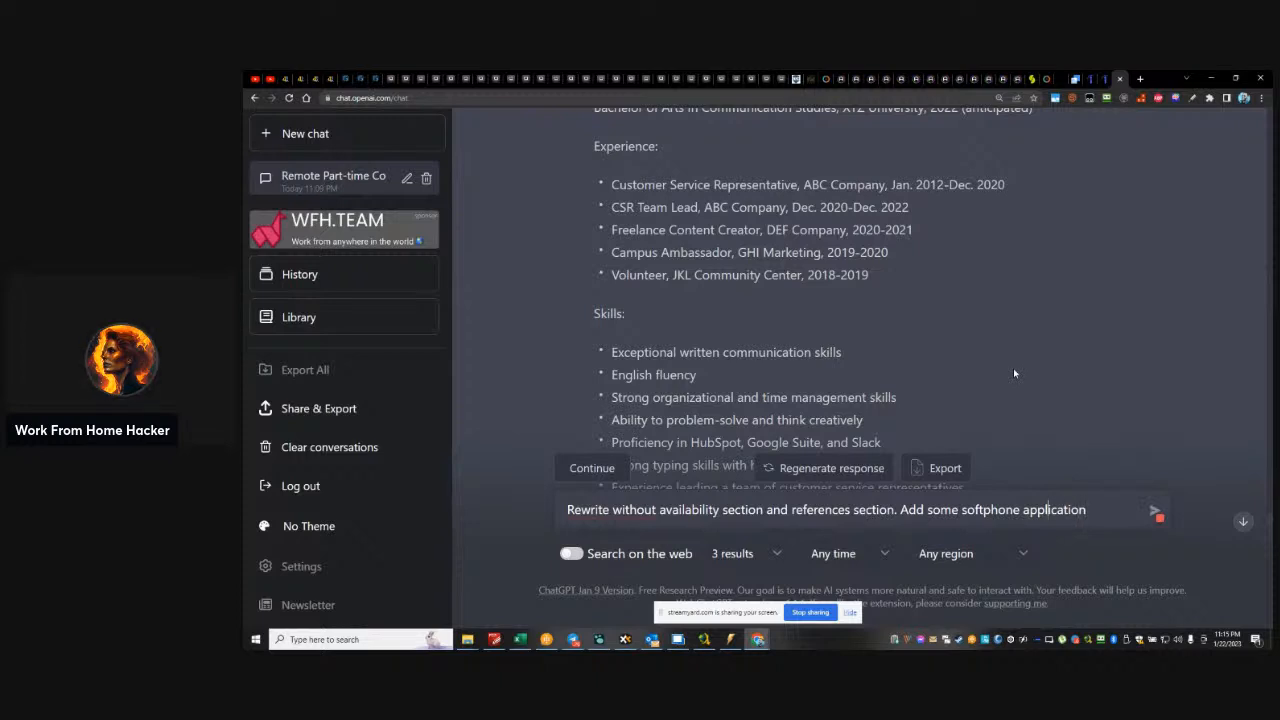
key("ctrl+Left")
type("desktop and ")
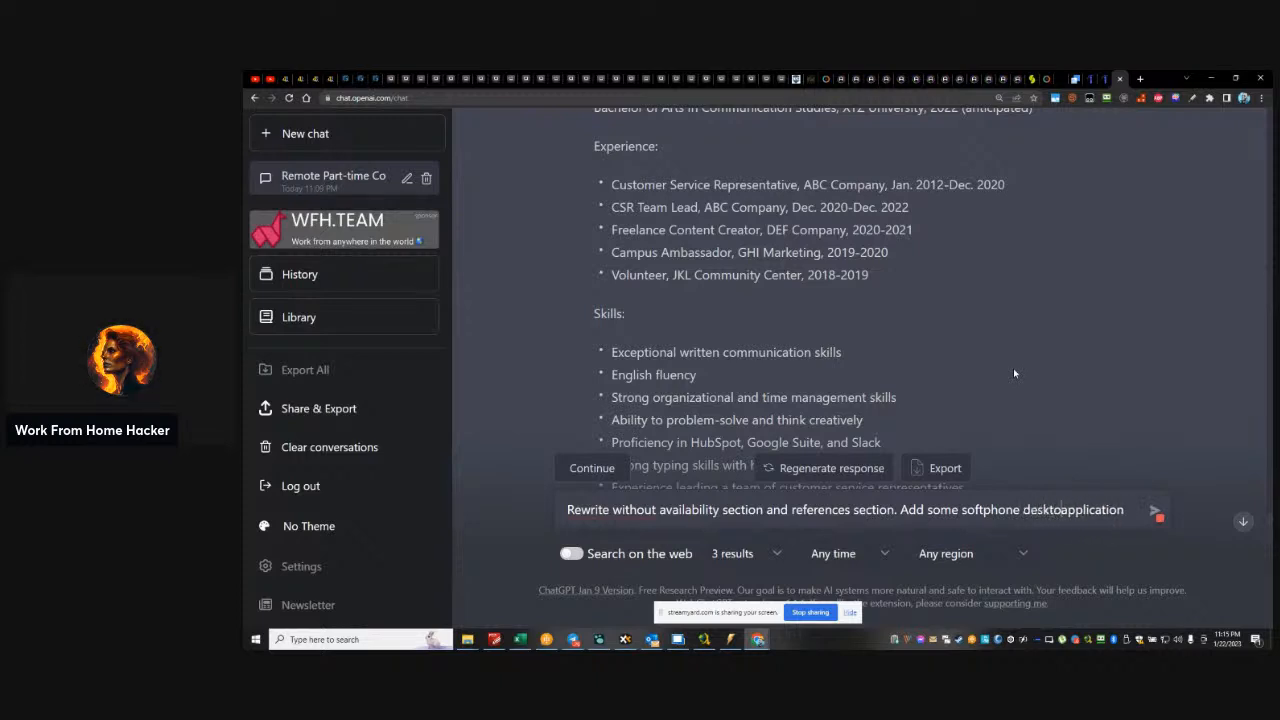
type("web")
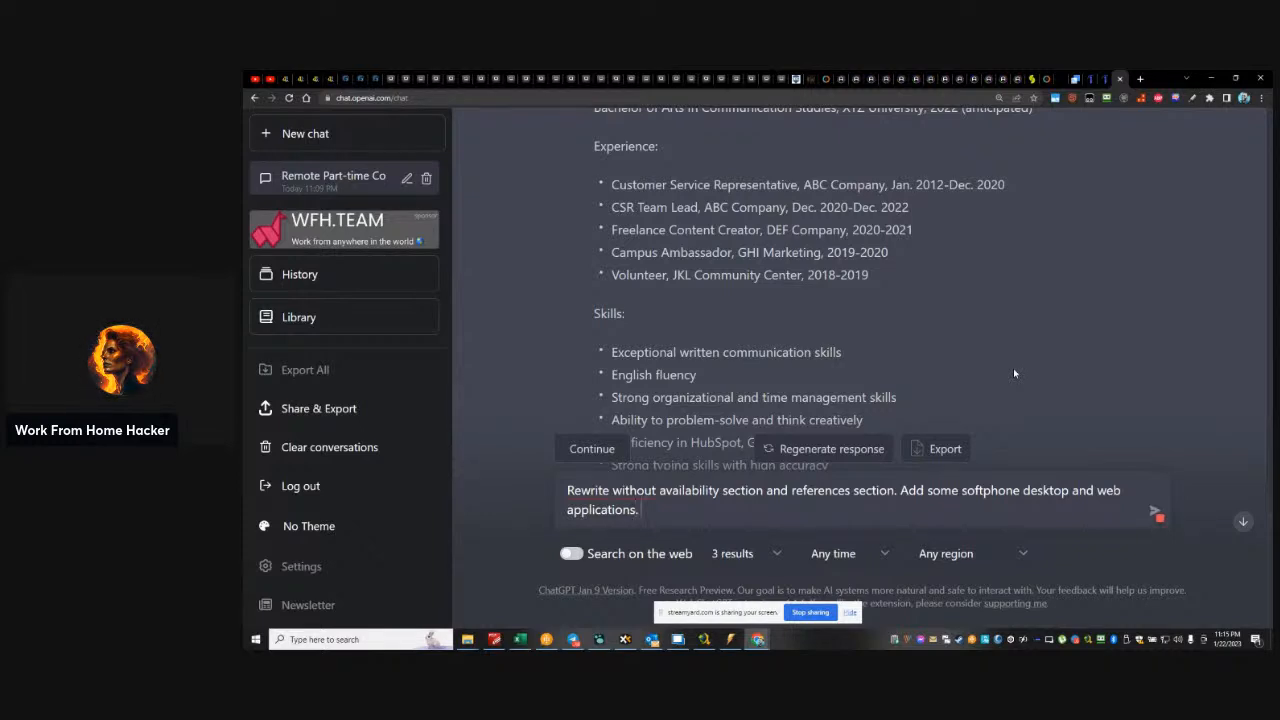
Continue the draft with "Add CRM web software such as Salesforce, Zendesk, and a few others"
type("Ad")
type(" CRM softw")
type("web software ")
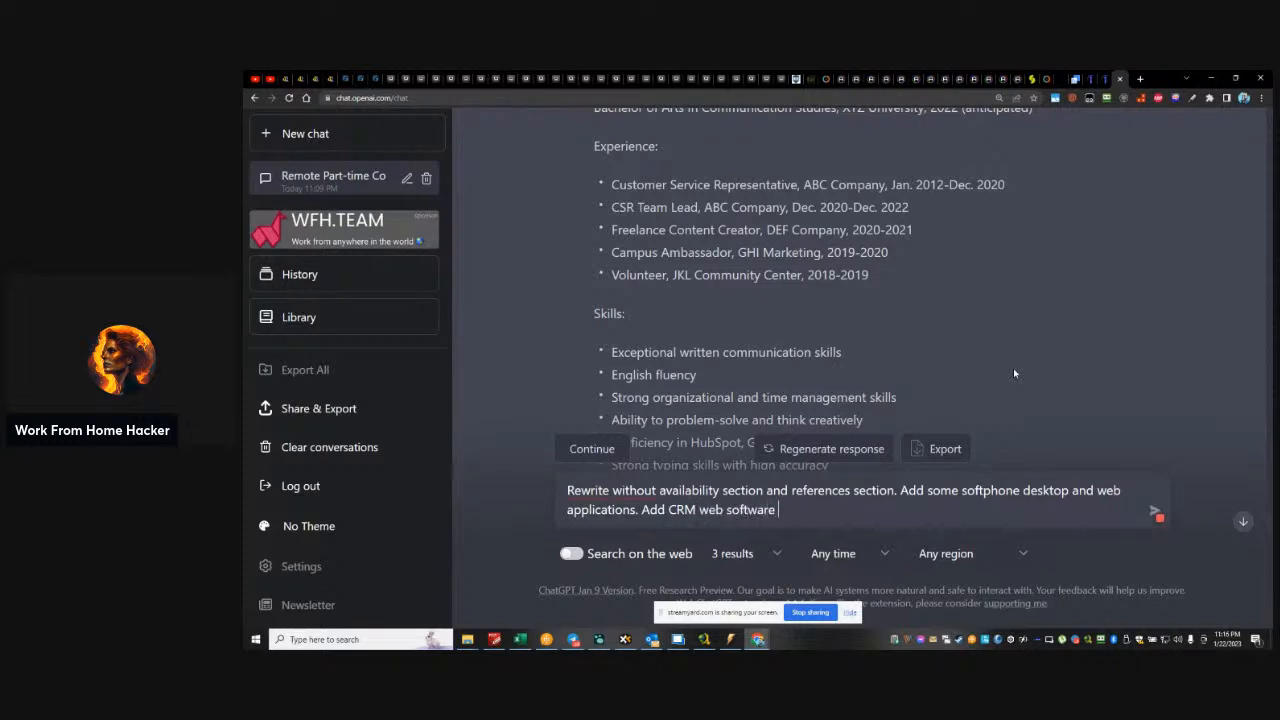
type("such as Salesforce, Zendes")
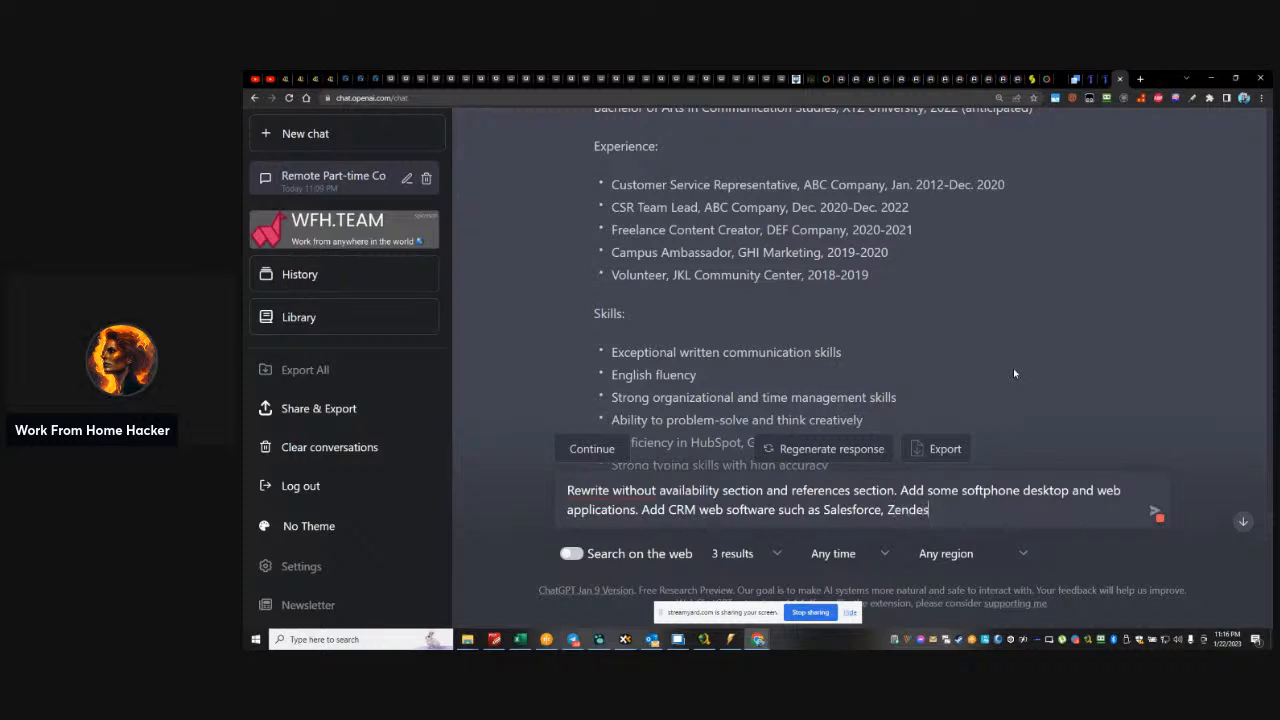
type("k, and some")
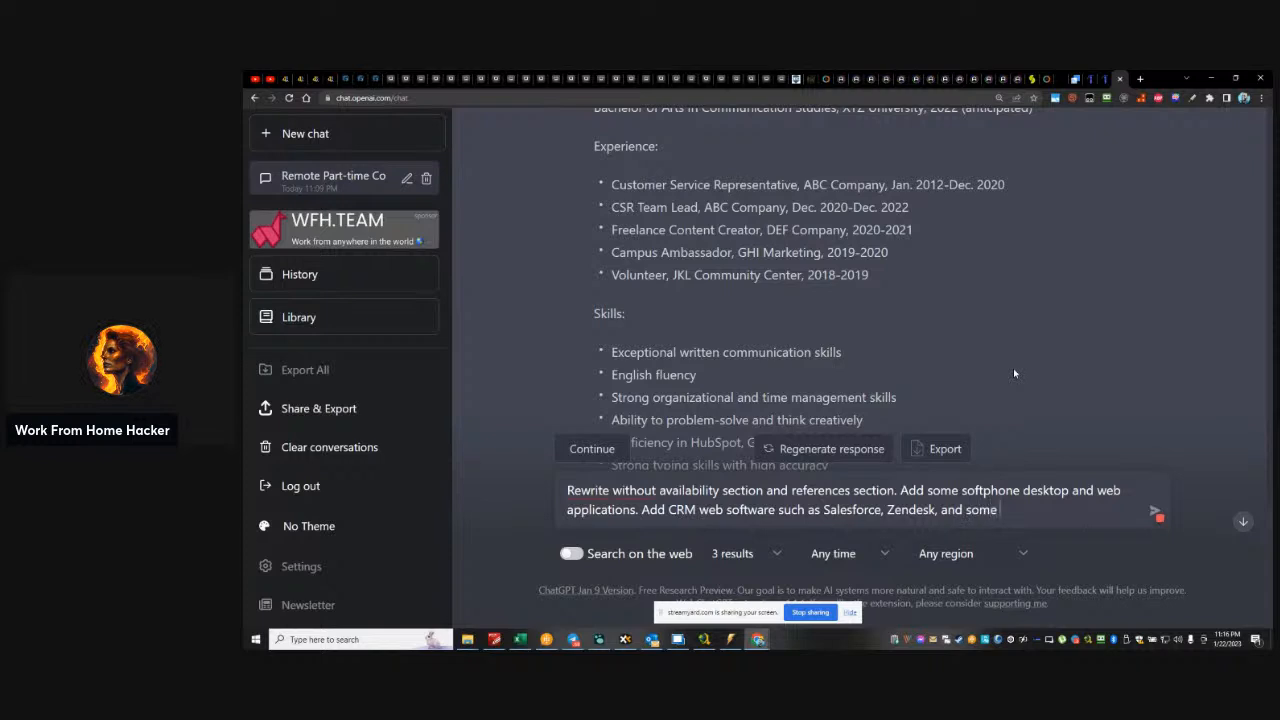
key("BackSpace")
key("BackSpace")
key("BackSpace")
key("BackSpace")
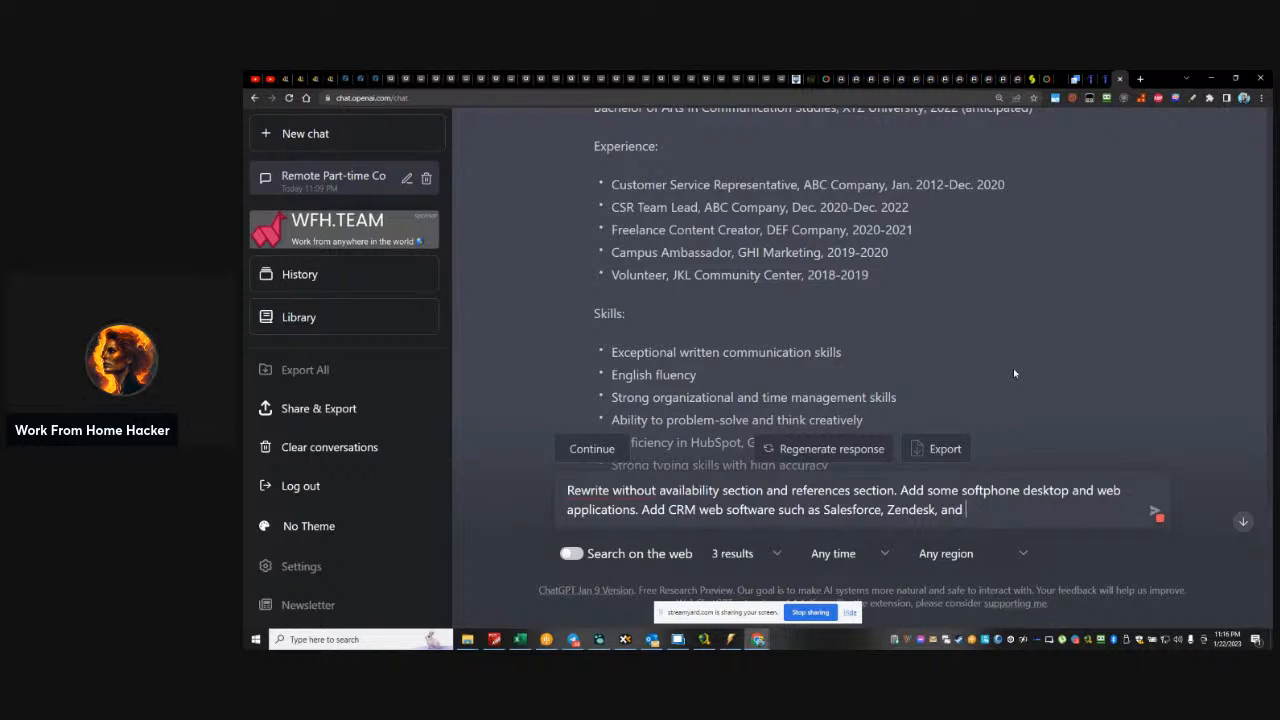
type("a few others")
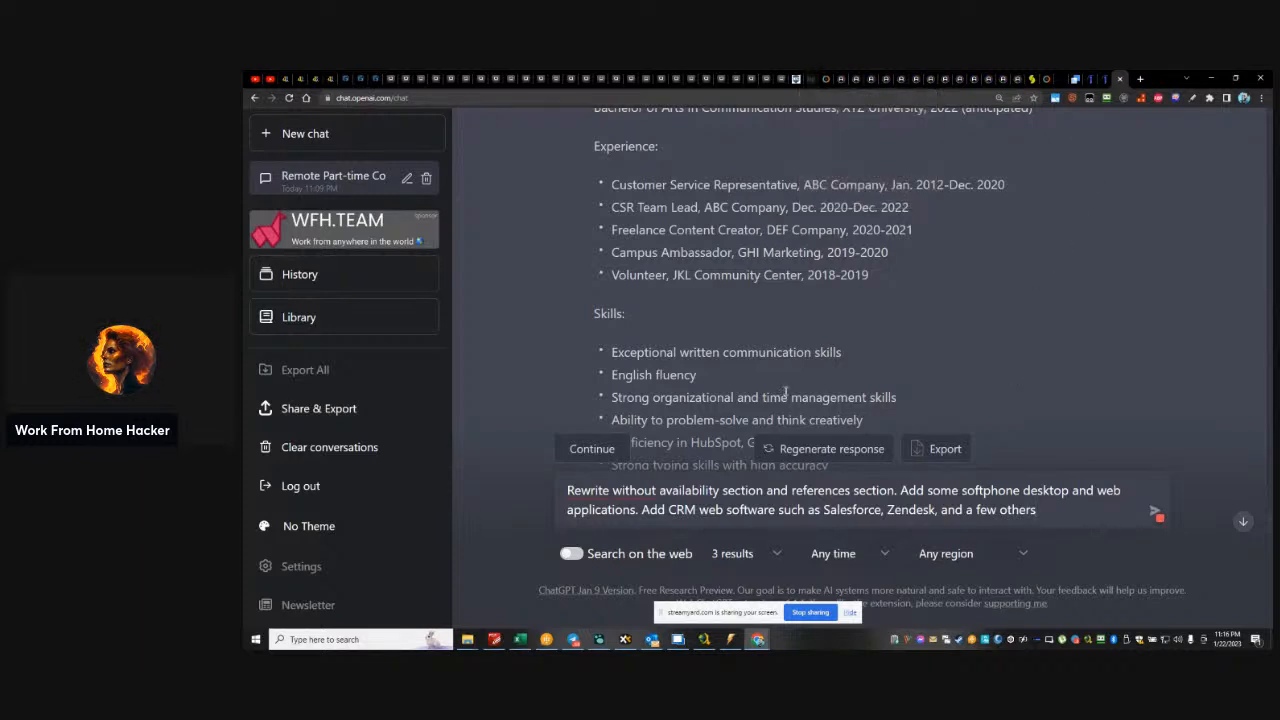
Look over the resume's skills list and add the sentence "Add a few desktop software for skills" to the draft
scroll(785, 392, "down", 6)
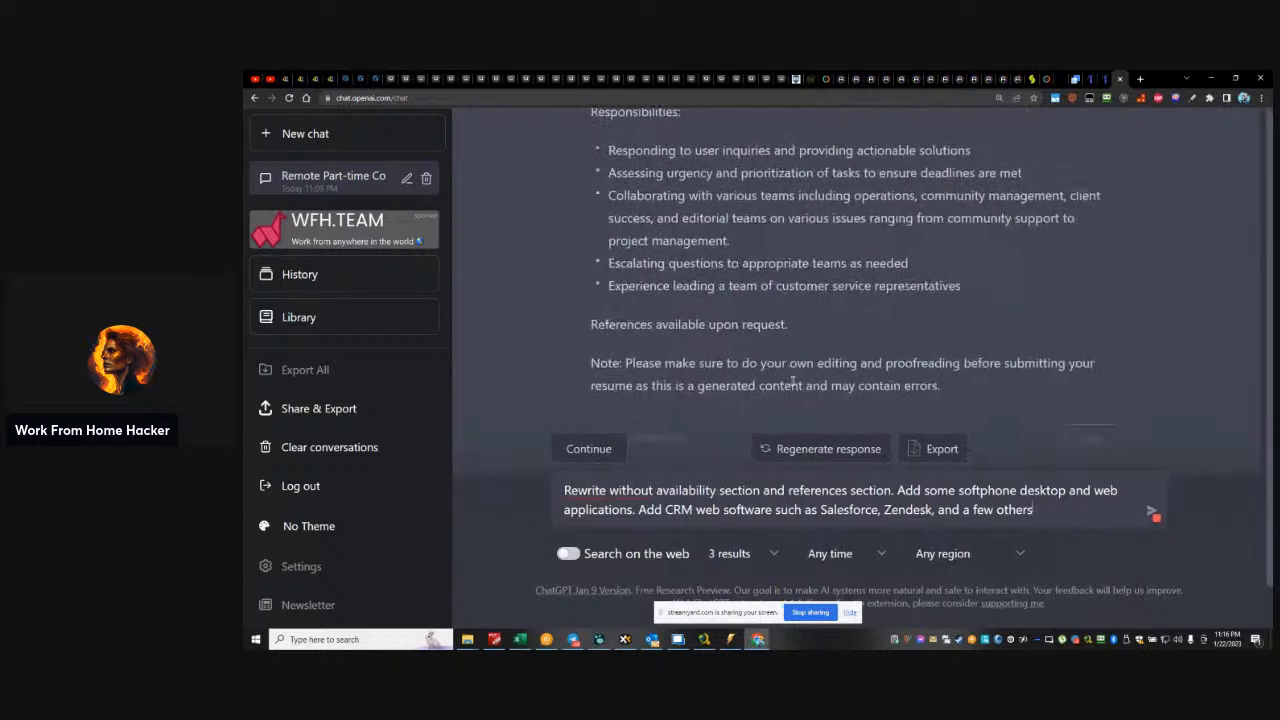
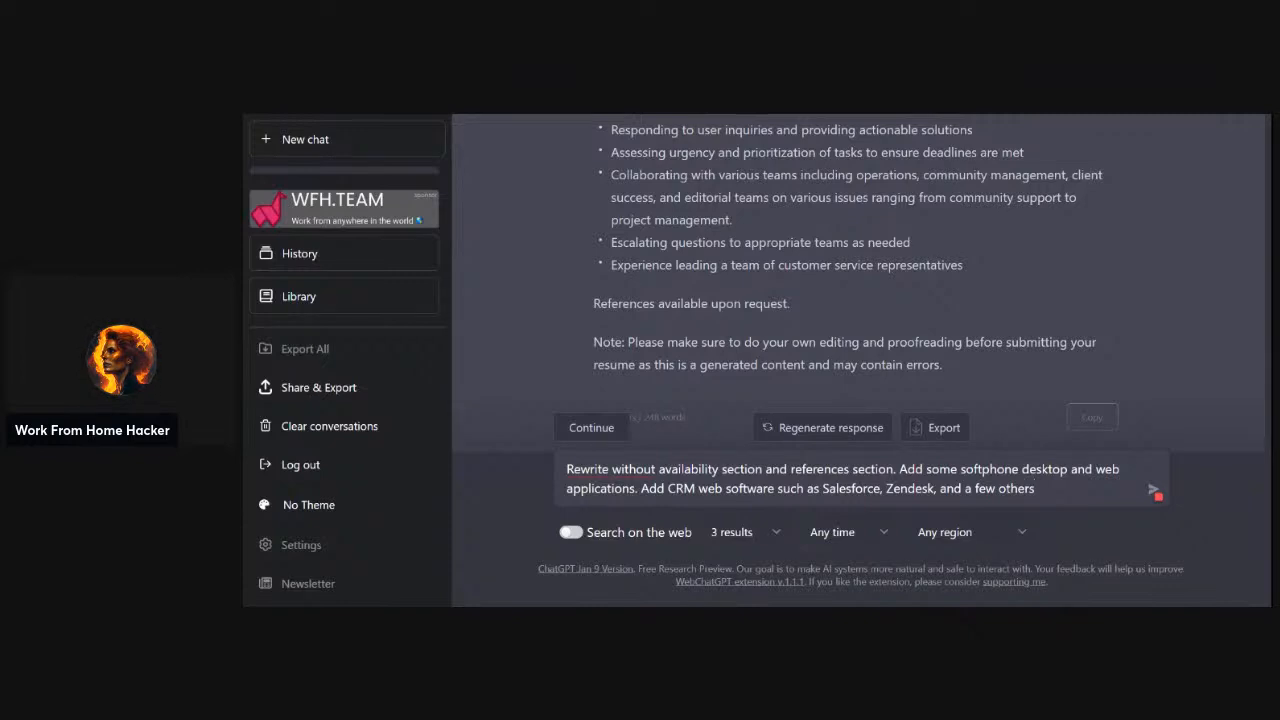
scroll(1108, 360, "up", 5)
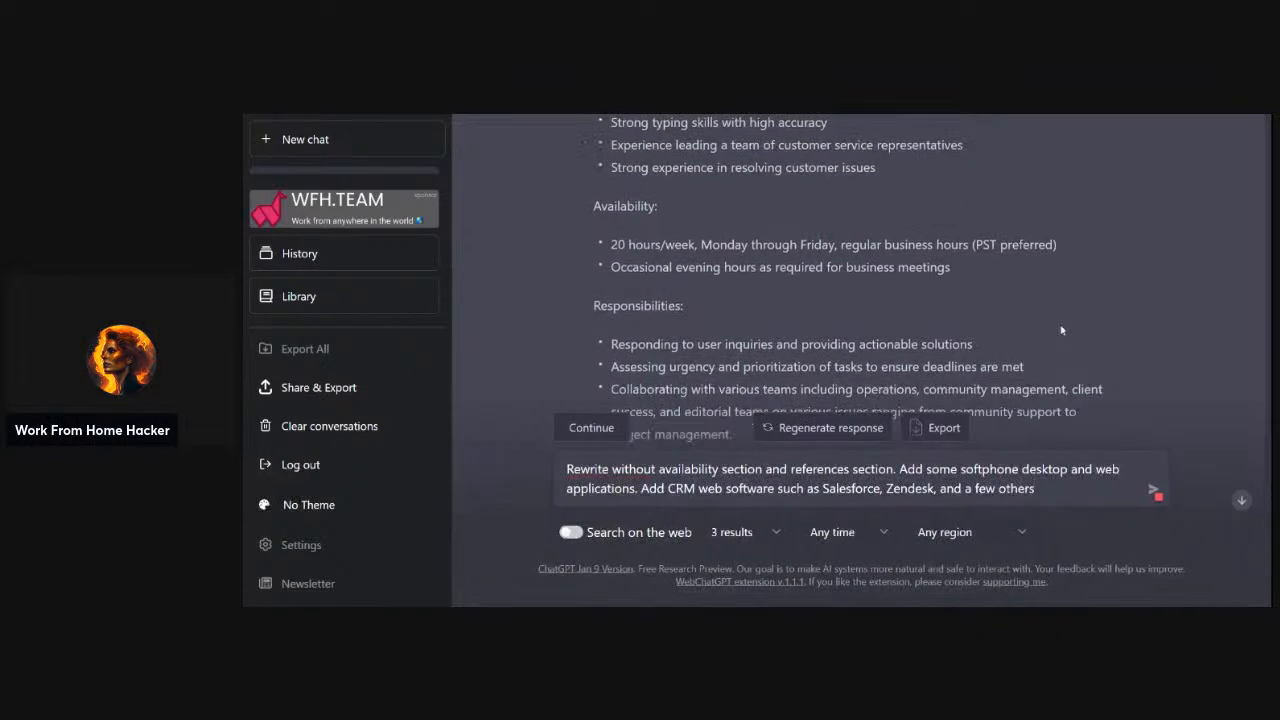
scroll(1062, 330, "up", 2)
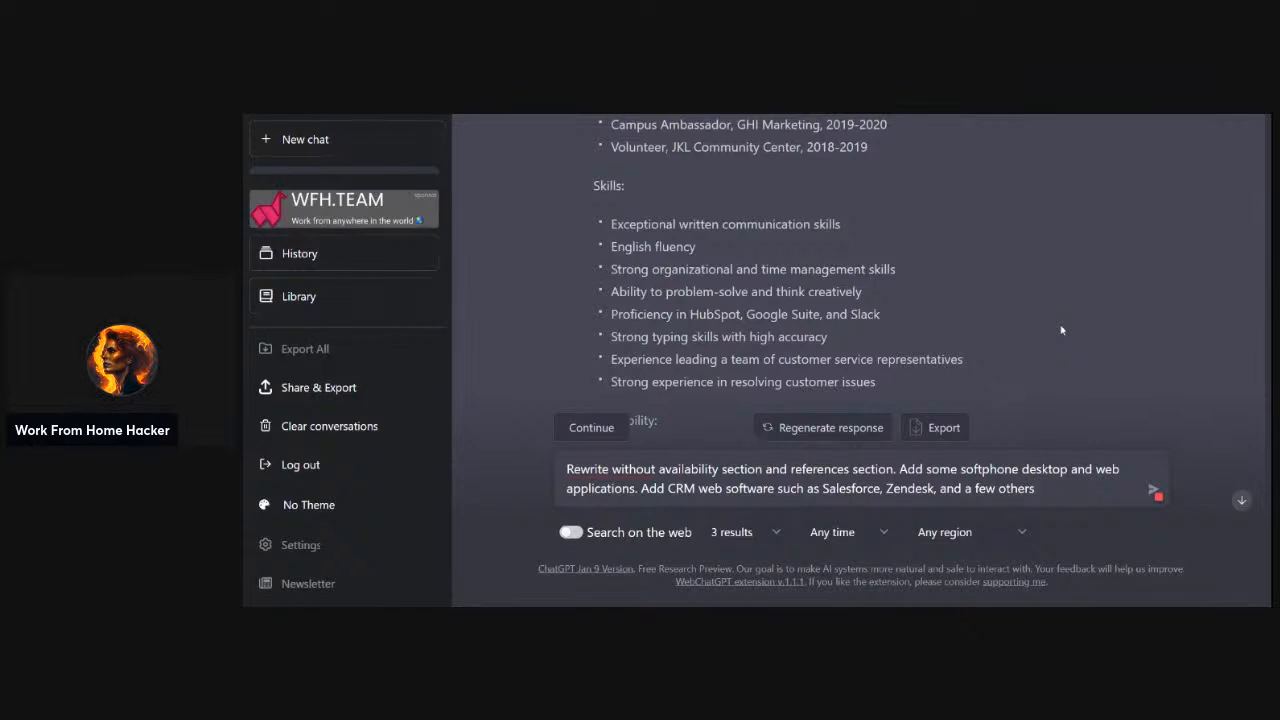
type(". Add")
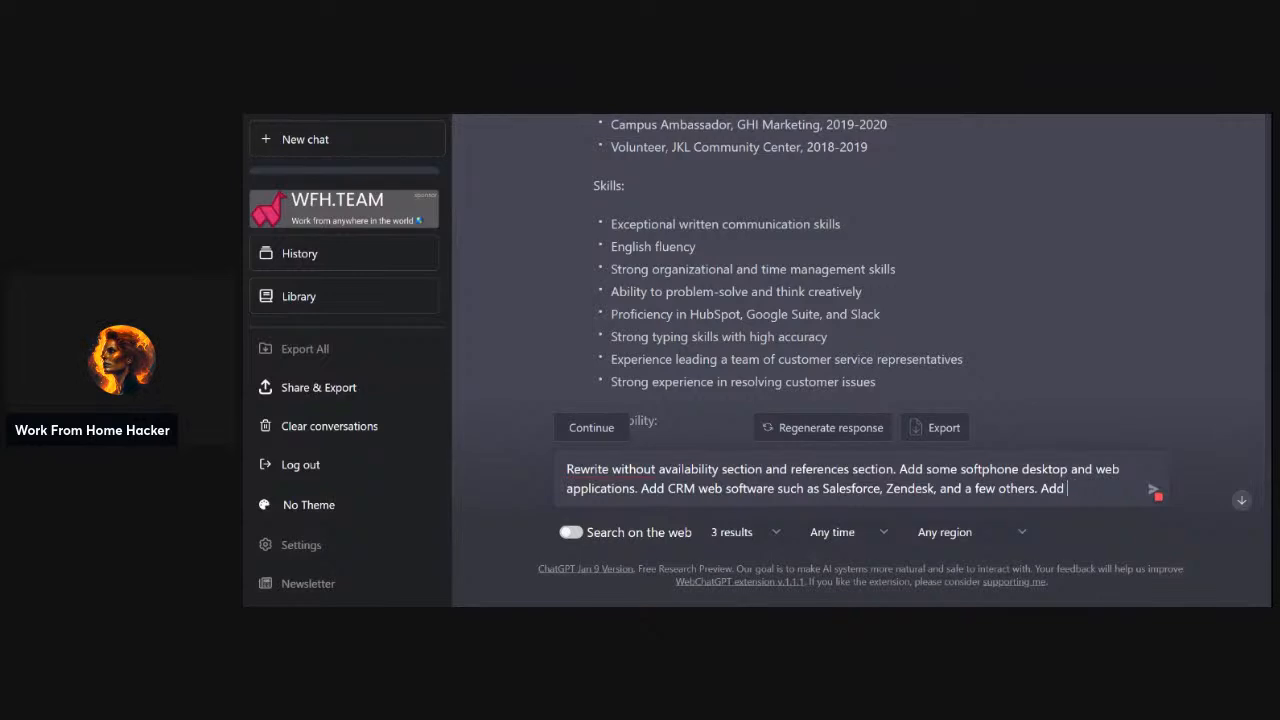
type(" desktop")
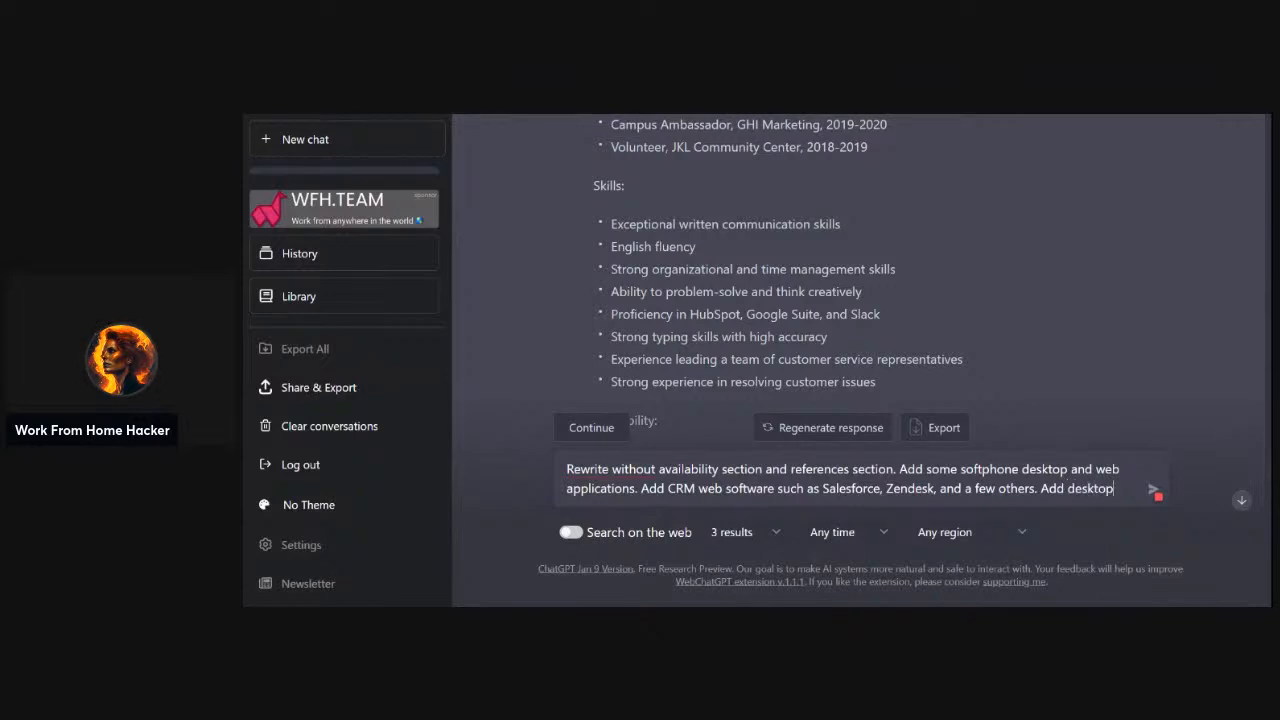
type(" software")
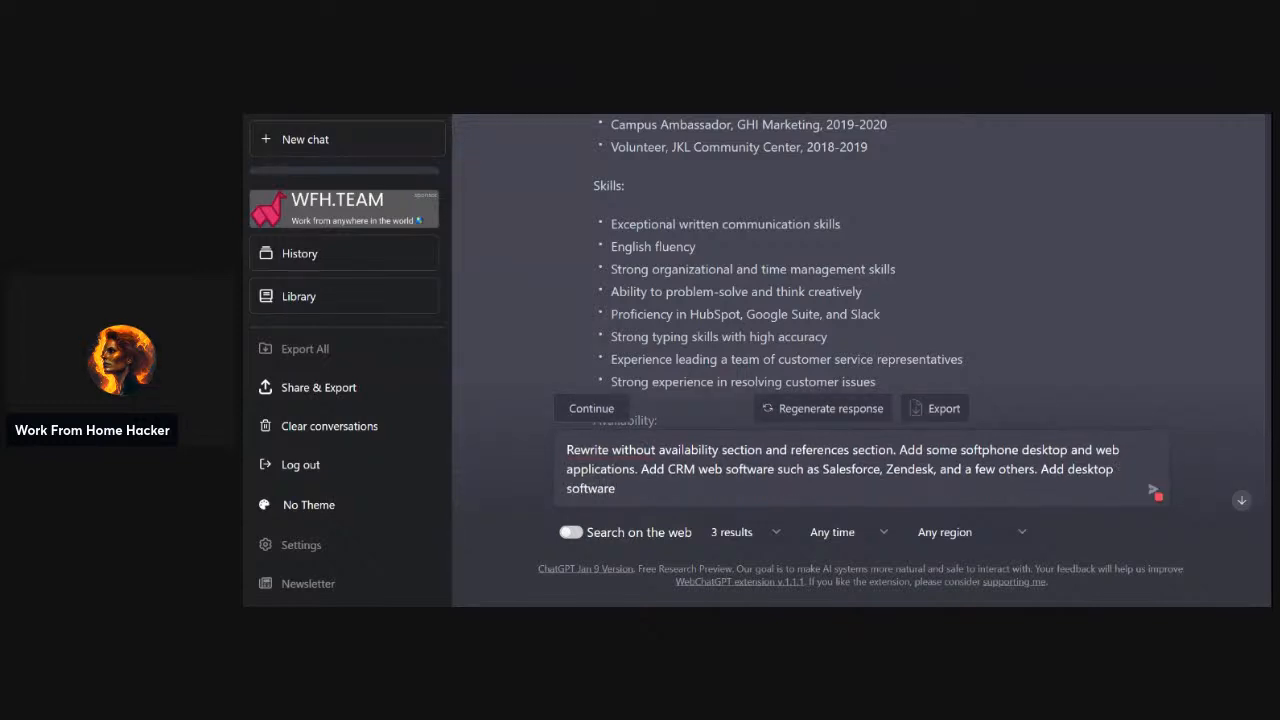
type(" for")
type(" skills")
type("a few")
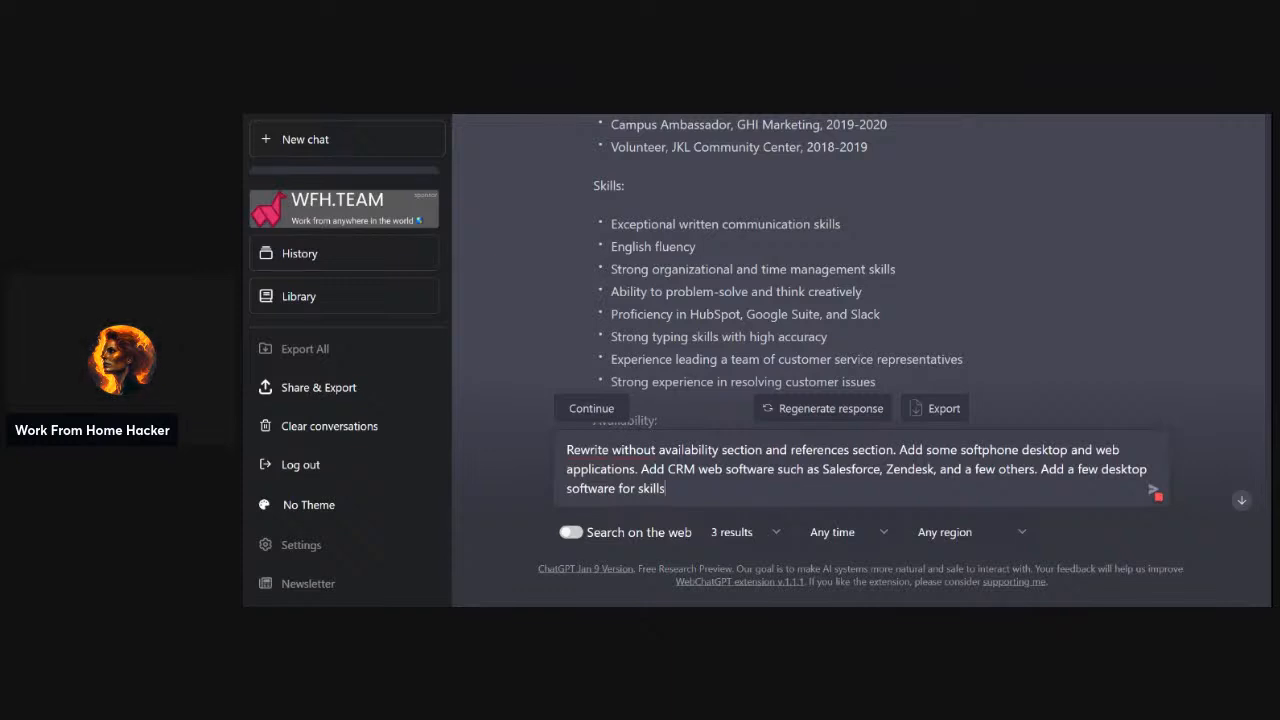
Check the rest of the resume, end the drafted rewrite prompt with a period, send it, and review the revised skills and responsibilities
scroll(990, 340, "down", 3)
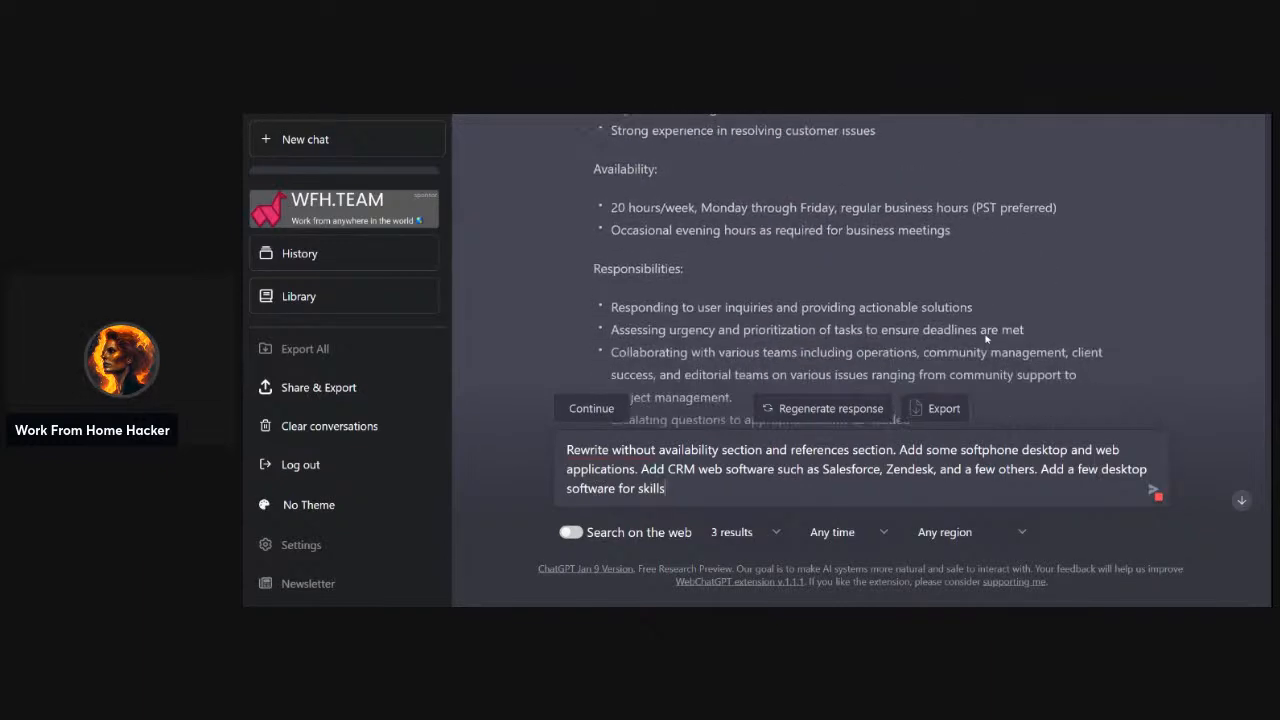
scroll(987, 340, "down", 2)
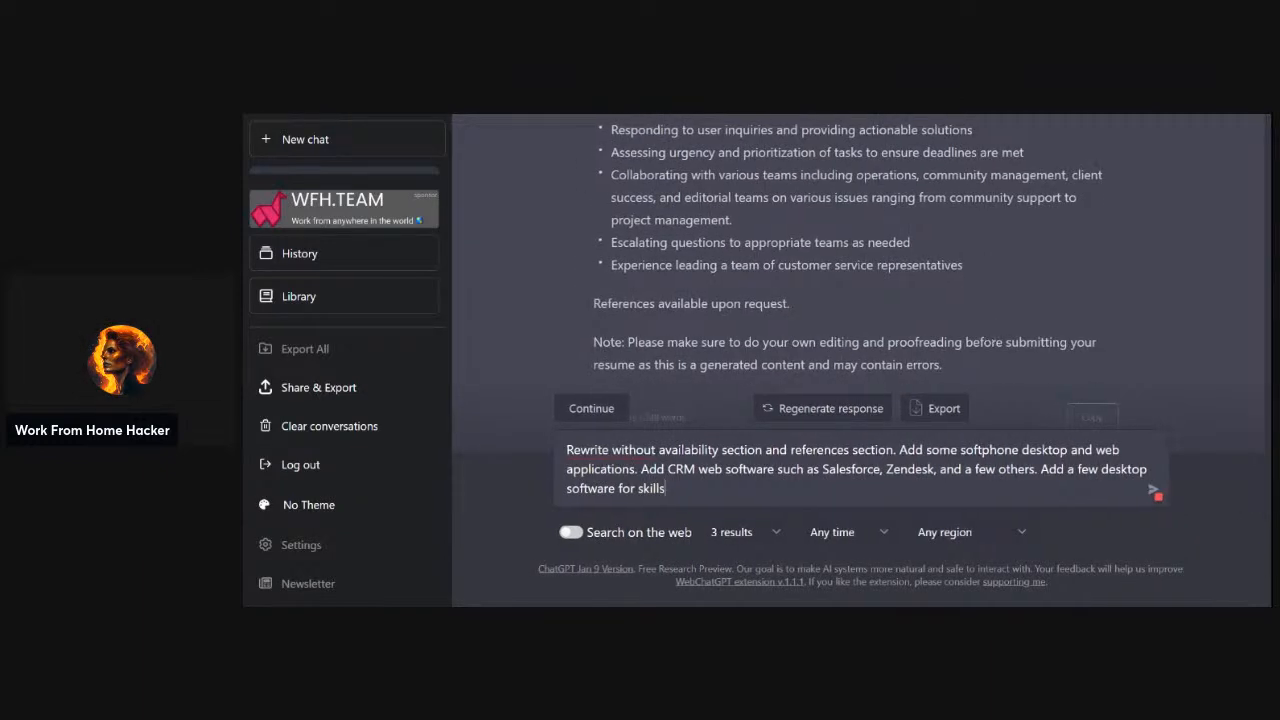
type(".")
key("Return")
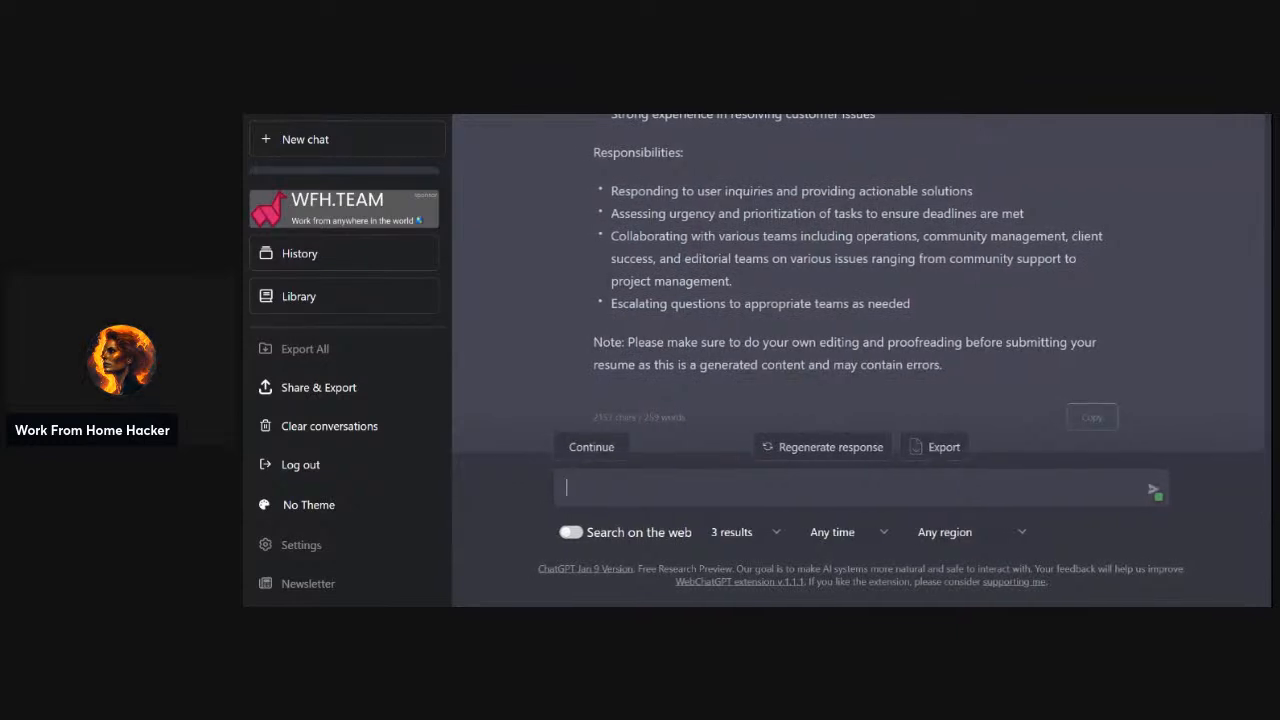
scroll(889, 324, "up", 6)
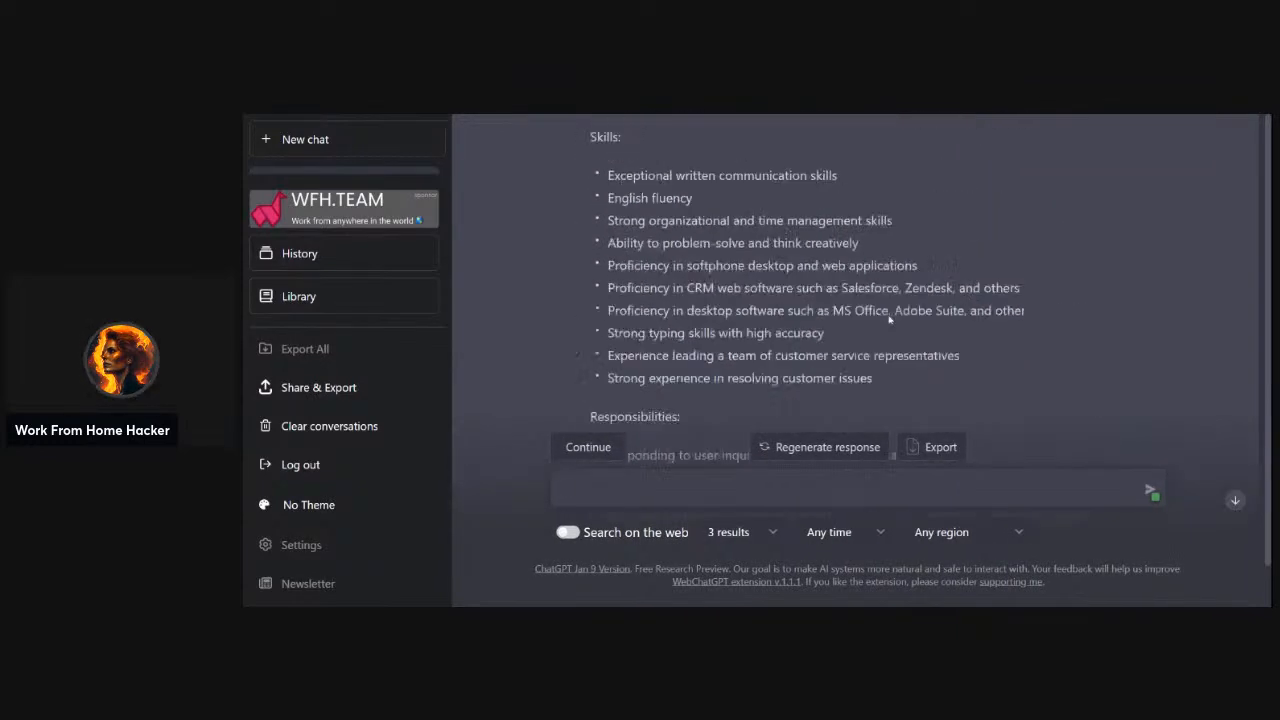
scroll(889, 324, "down", 6)
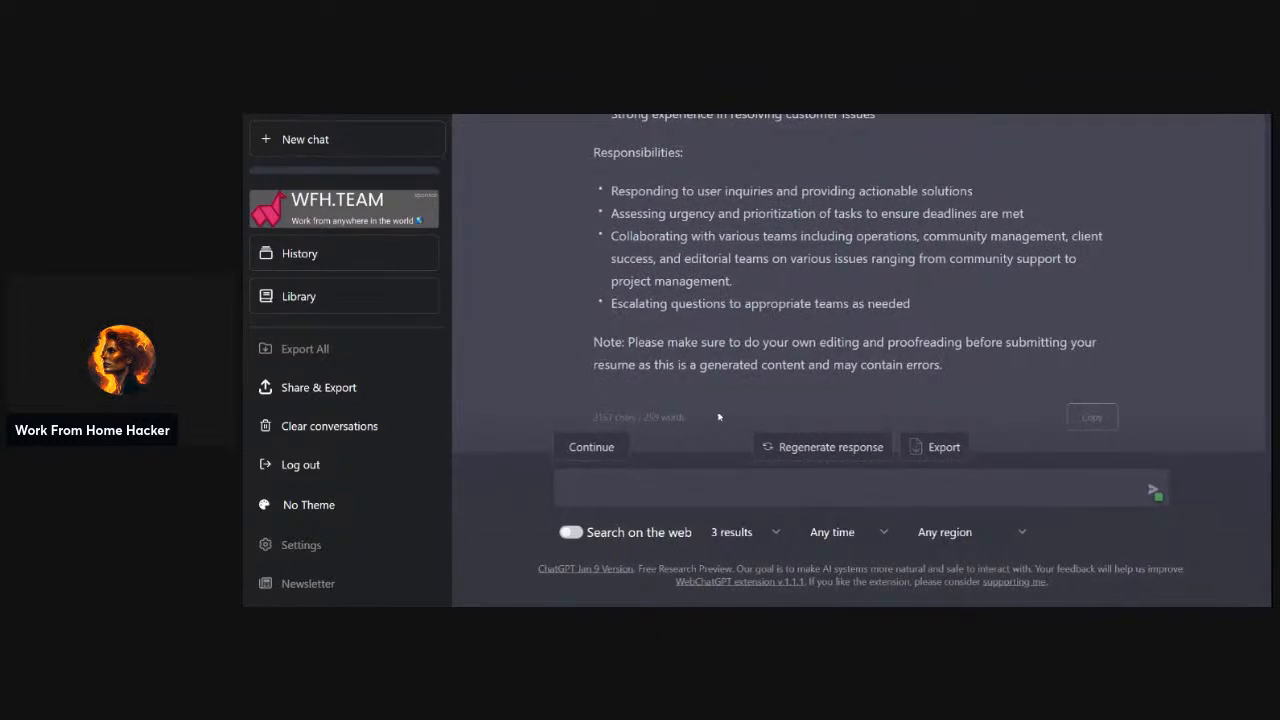
Start a new ChatGPT prompt reading "Rewrite each position with a list", correcting the spelling of "position"
type("Rewrite")
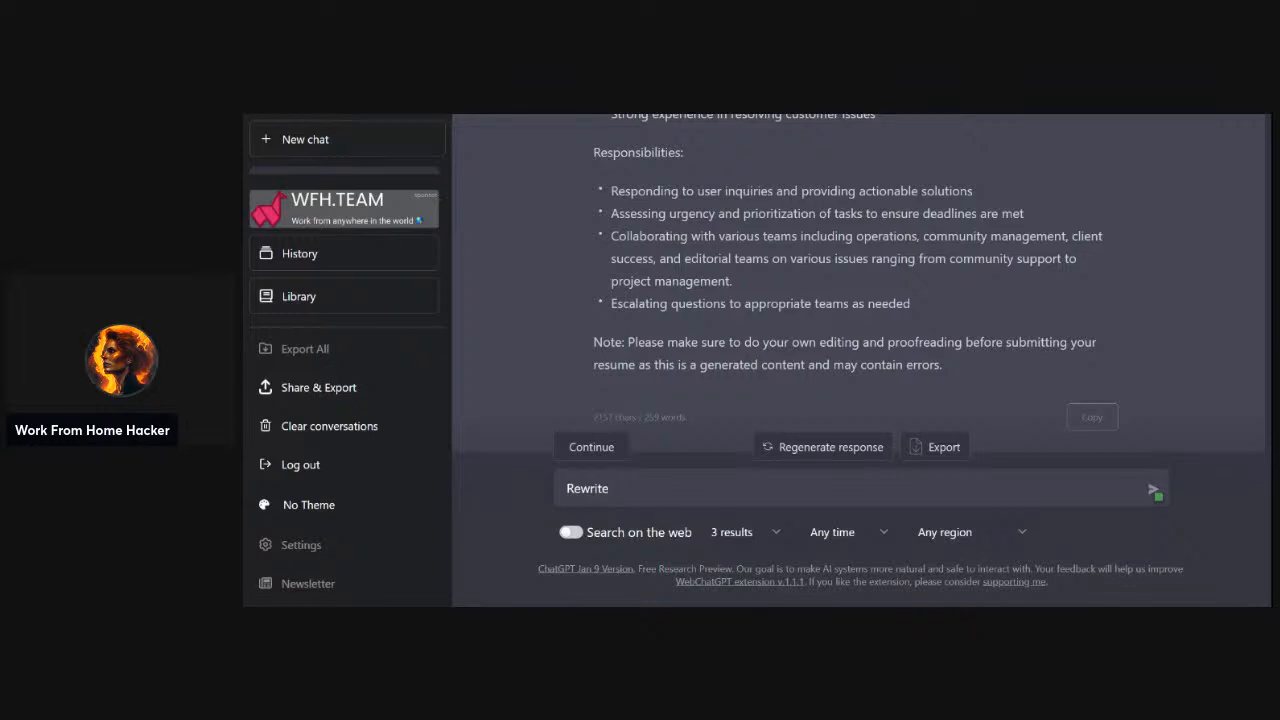
type("each posiiton")
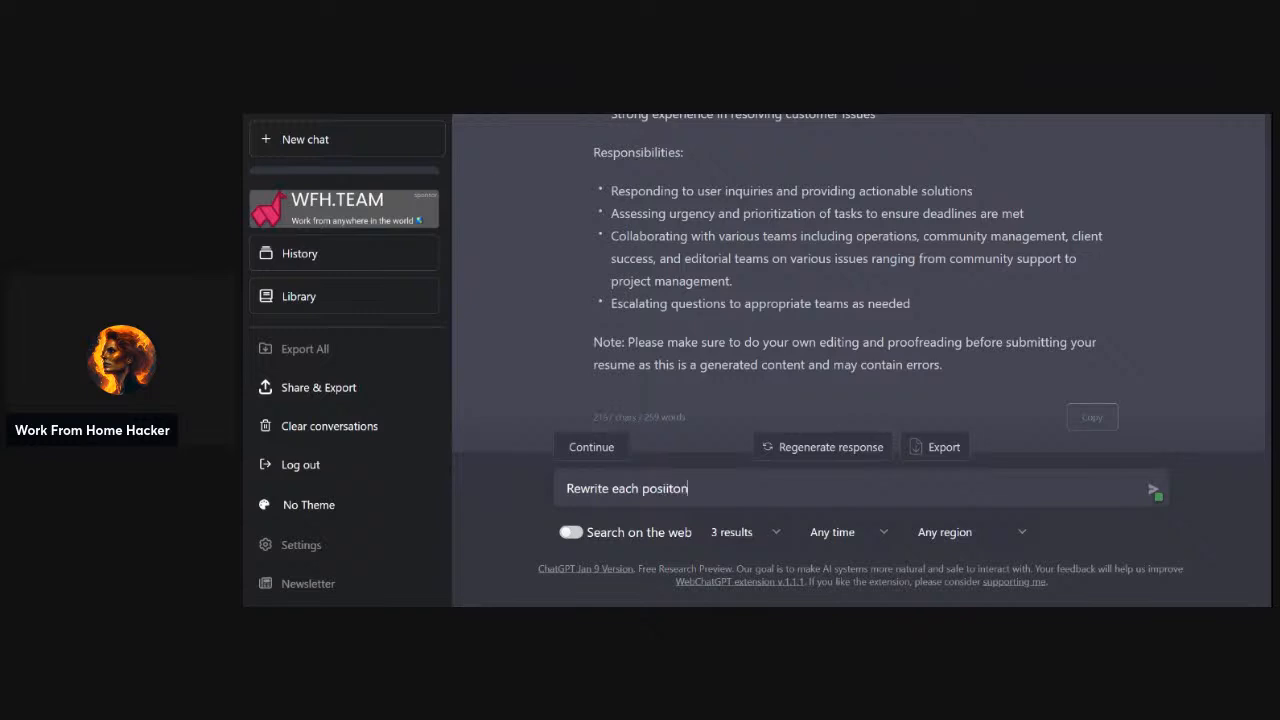
key("BackSpace")
key("BackSpace")
key("BackSpace")
type("tion with")
key("BackSpace")
key("BackSpace")
key("BackSpace")
type("with a list ")
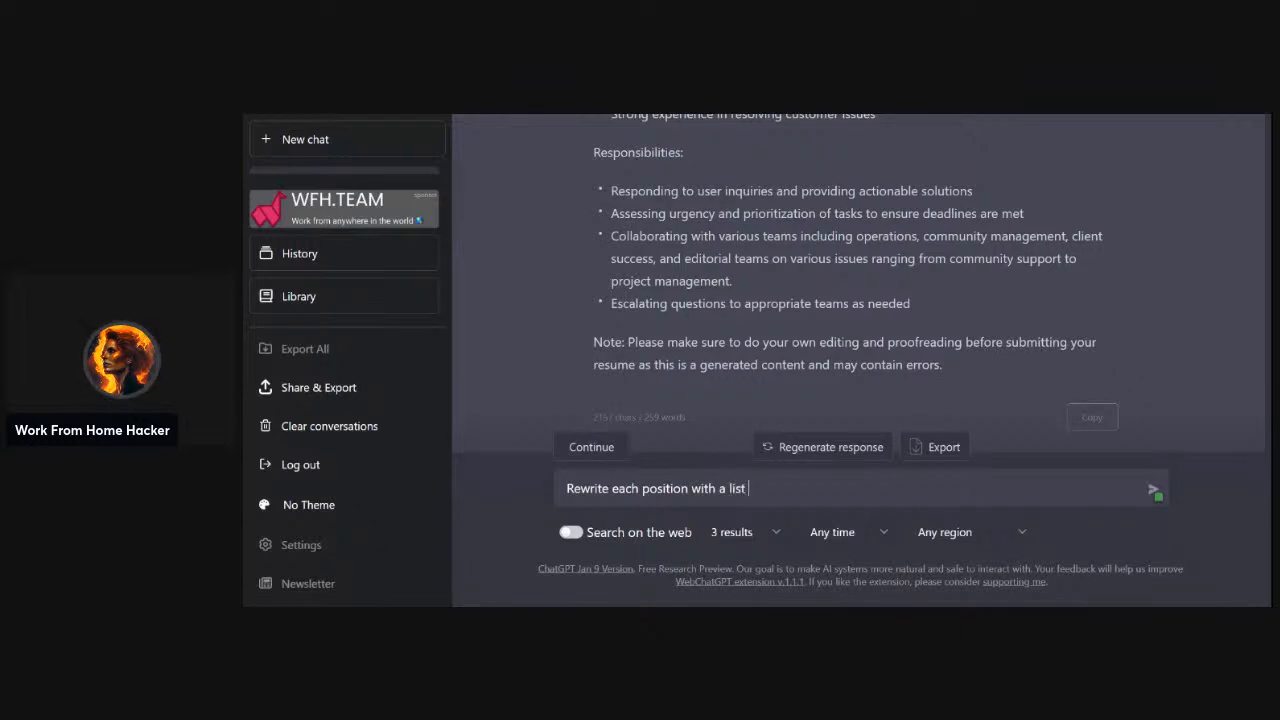
Continue the prompt with "of 5 bullet points"
type("of 5")
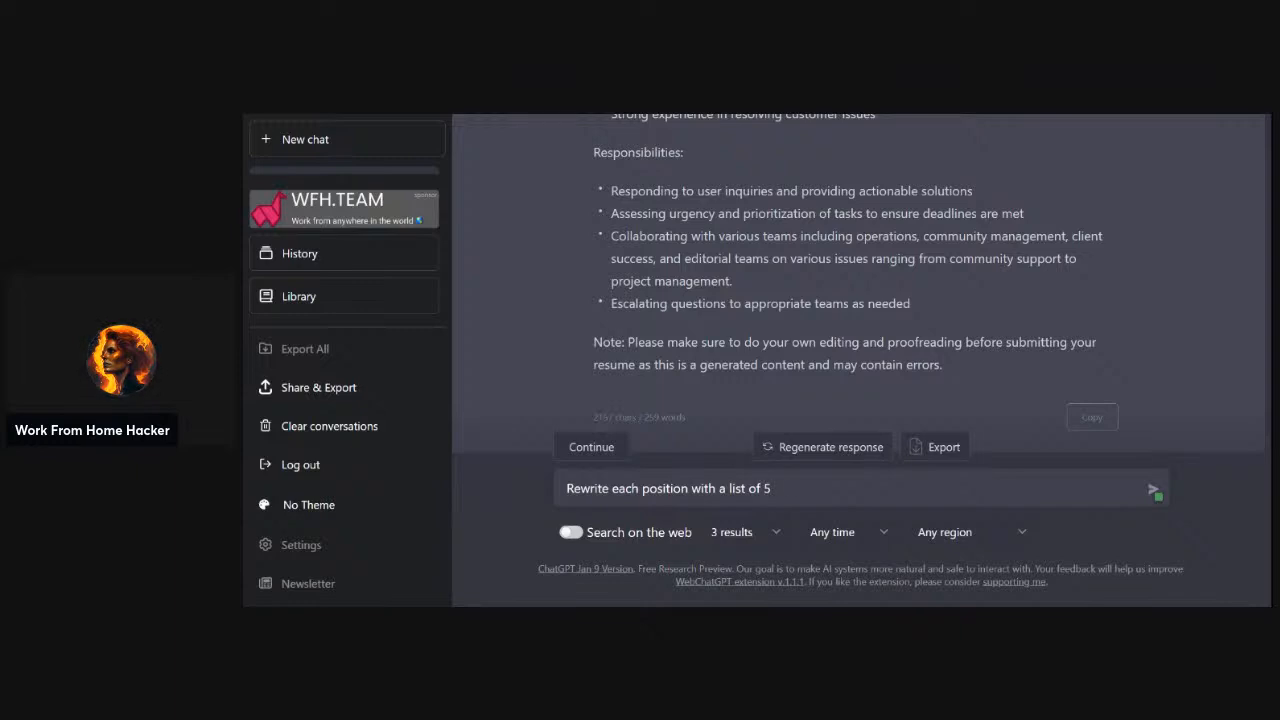
type(" bullet points")
key("BackSpace")
key("BackSpace")
key("BackSpace")
key("BackSpace")
key("BackSpace")
key("BackSpace")
key("BackSpace")
key("BackSpace")
key("BackSpace")
type("llet point")
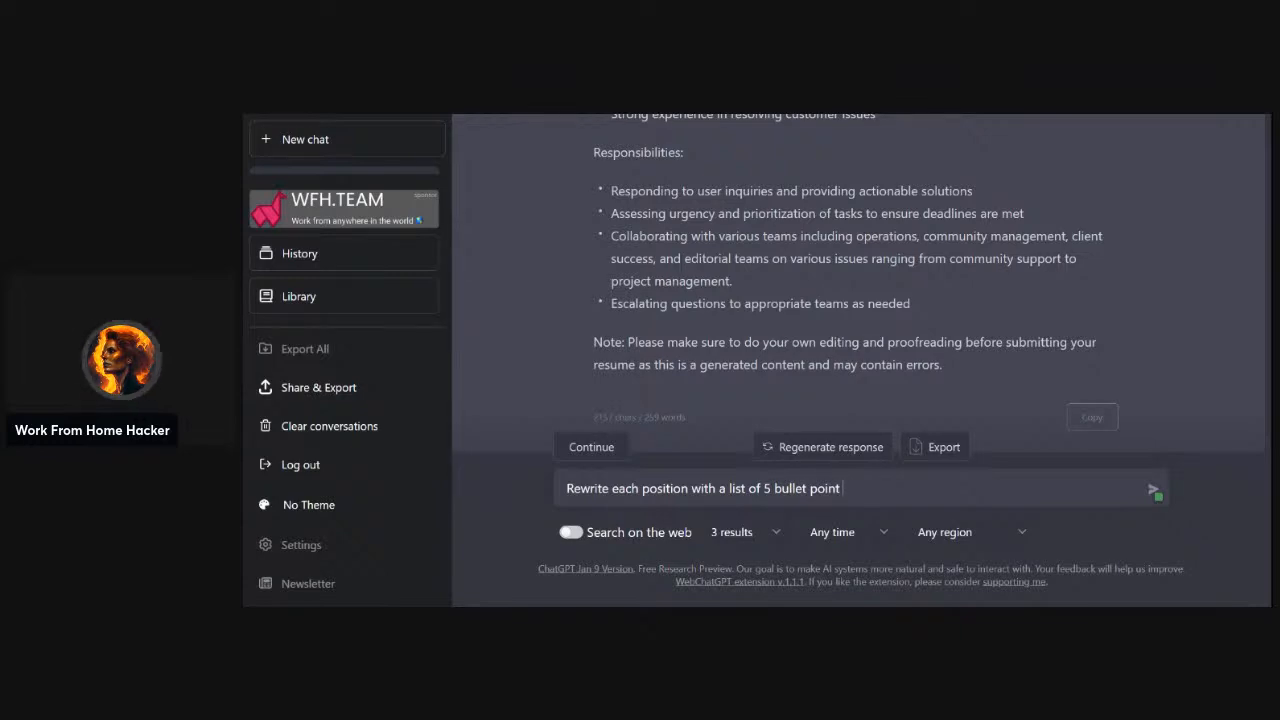
type("s")
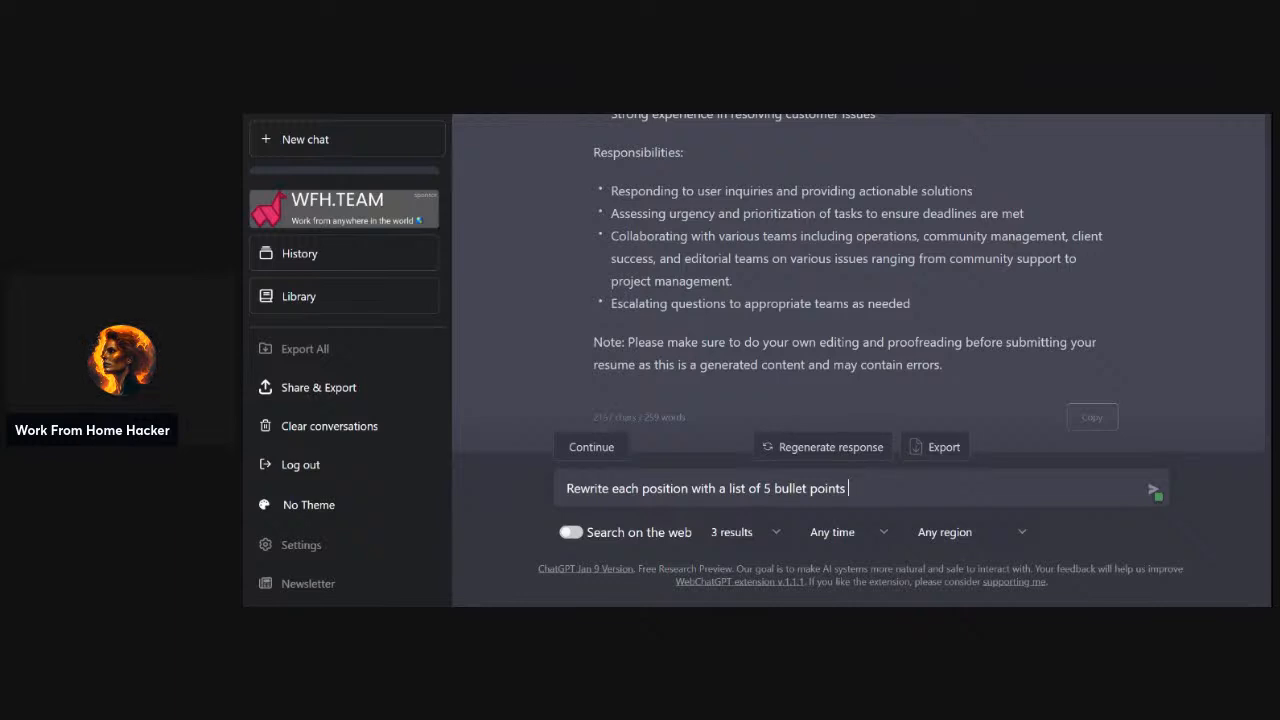
Complete the prompt by asking for responsibilities relevant to the job post, accept the suggested fluency rewrite of the sentence, and send it
type("of responsiblities tha")
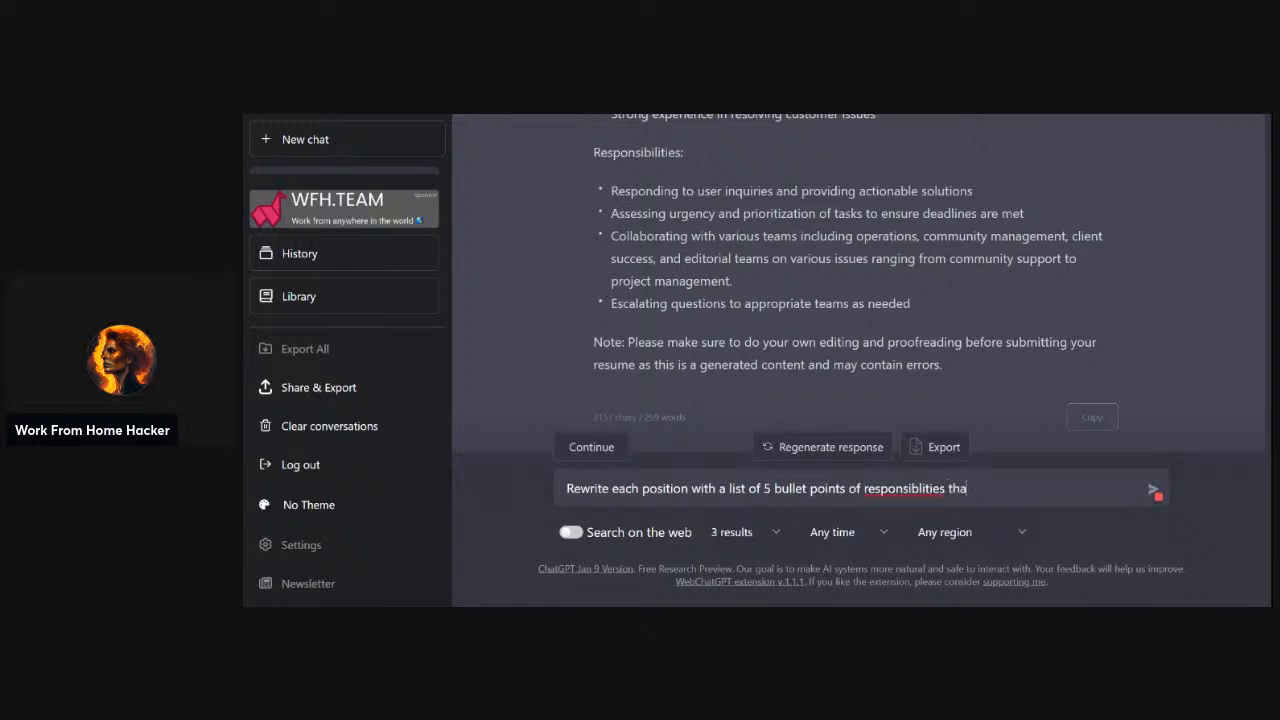
type("t are relevent to the job post.")
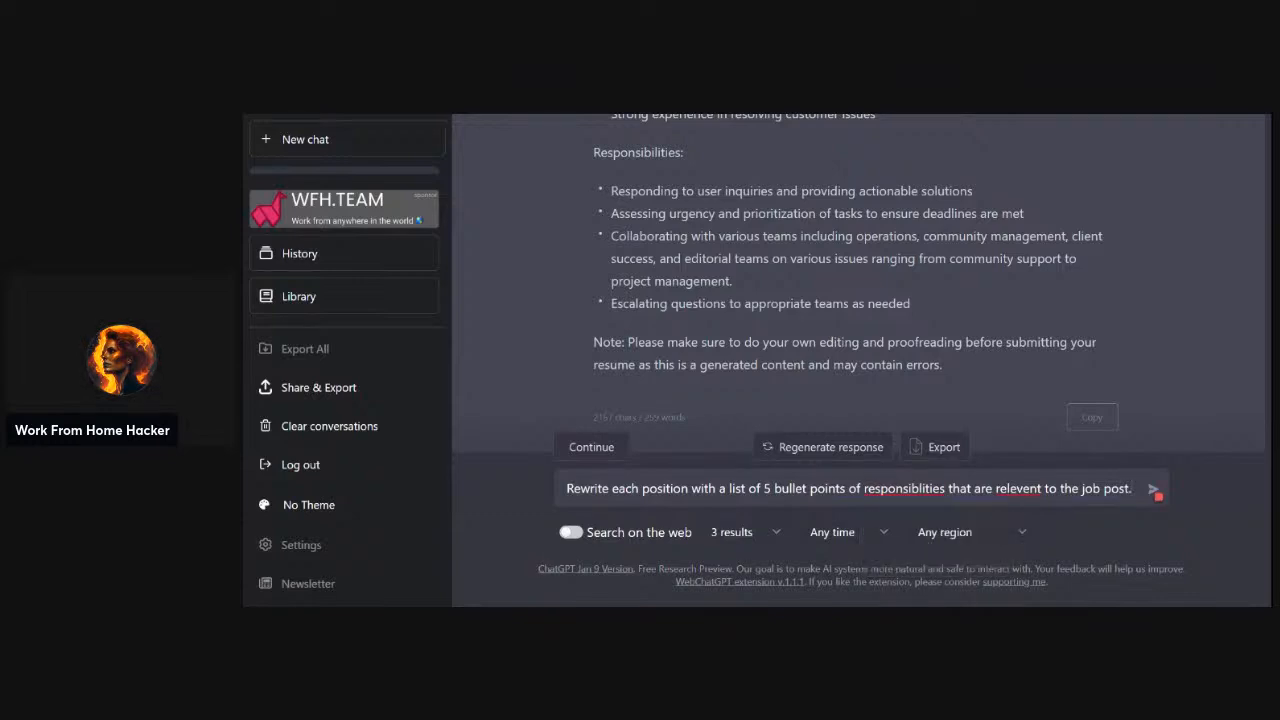
mouse_move(1010, 488)
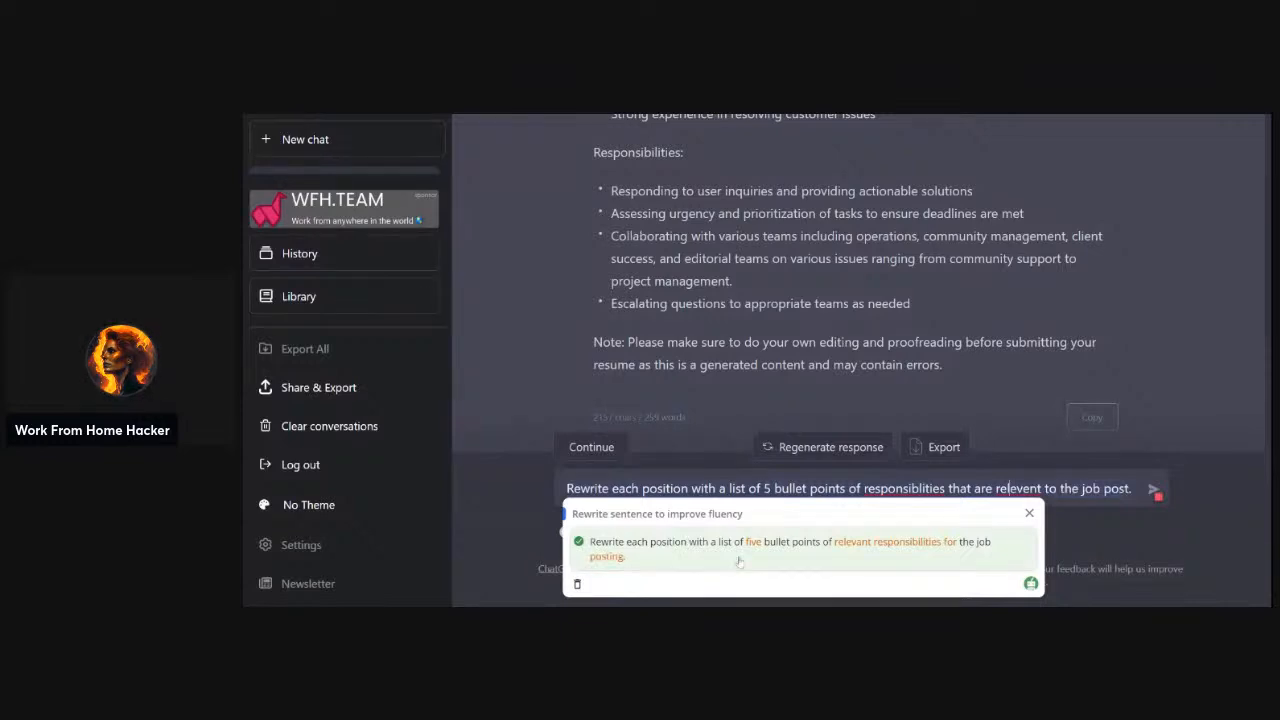
left_click(800, 541)
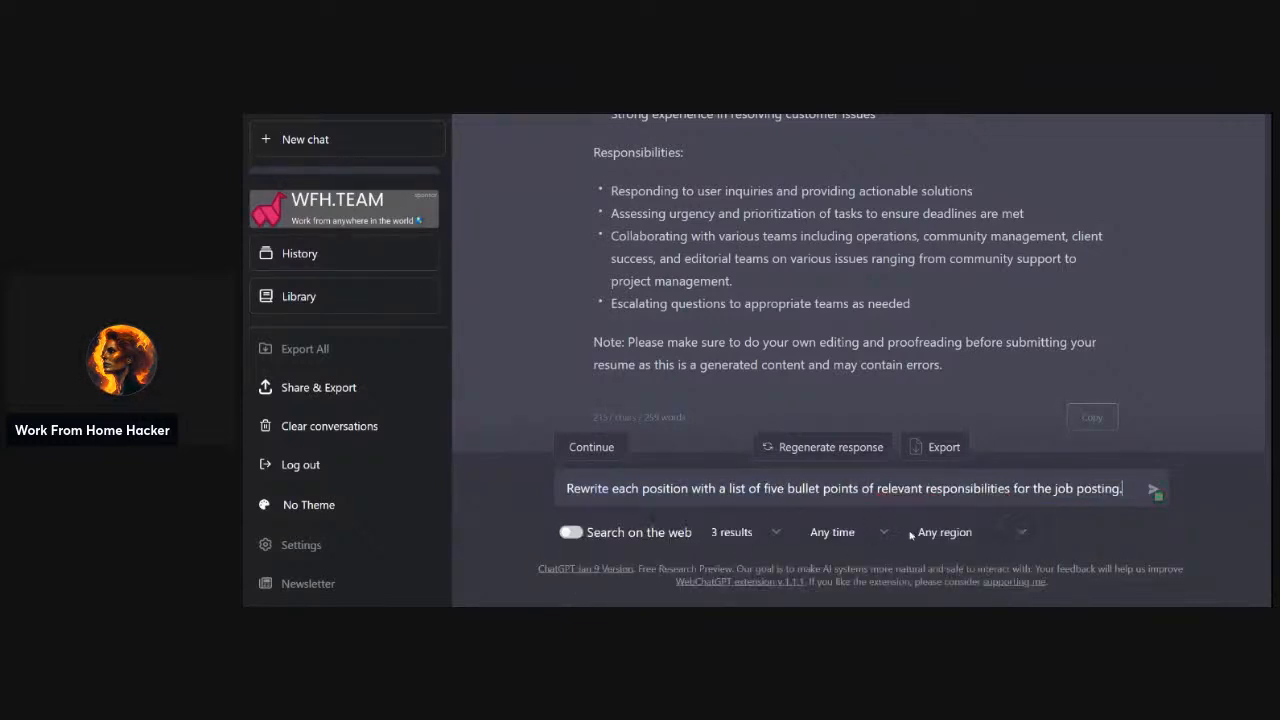
mouse_move(966, 457)
left_click(1154, 489)
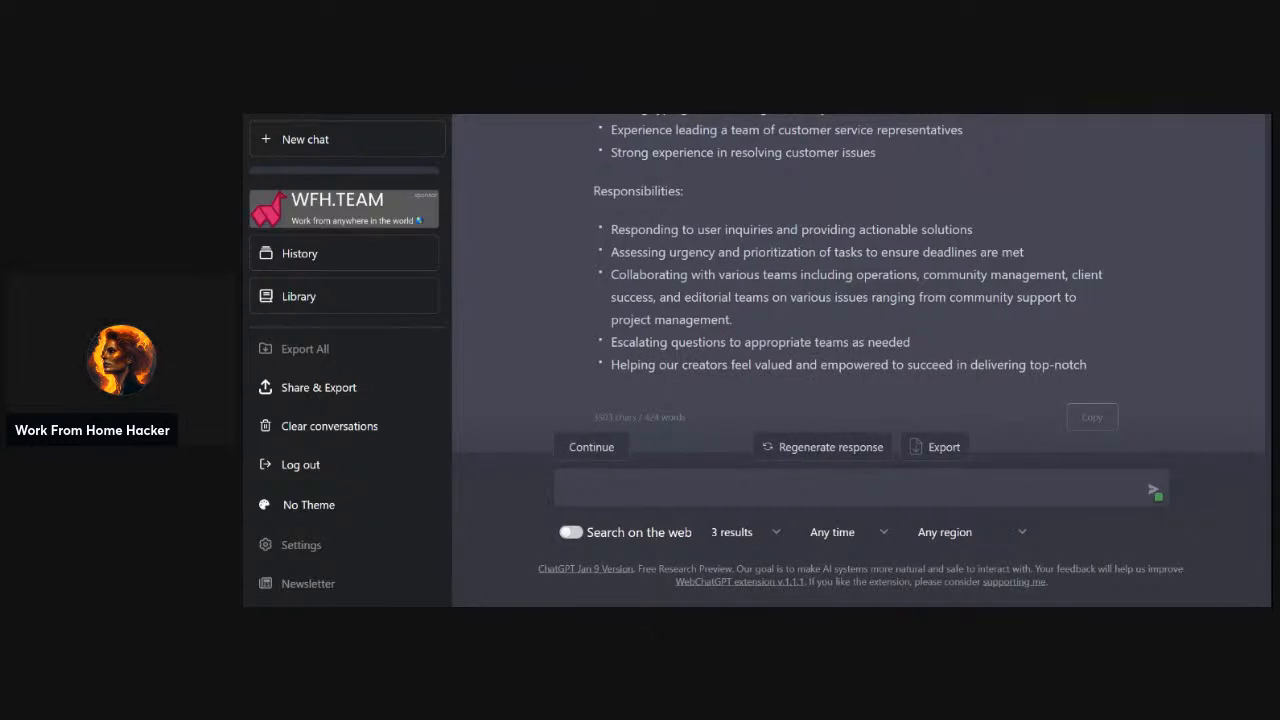
Draft the follow-up prompt "Rewrite without a Responsibilities section." with the spelling of "Responsibilities" corrected
type("w")
key("BackSpace")
key("BackSpace")
key("BackSpace")
type("Rewrite without a Resposibilities section")
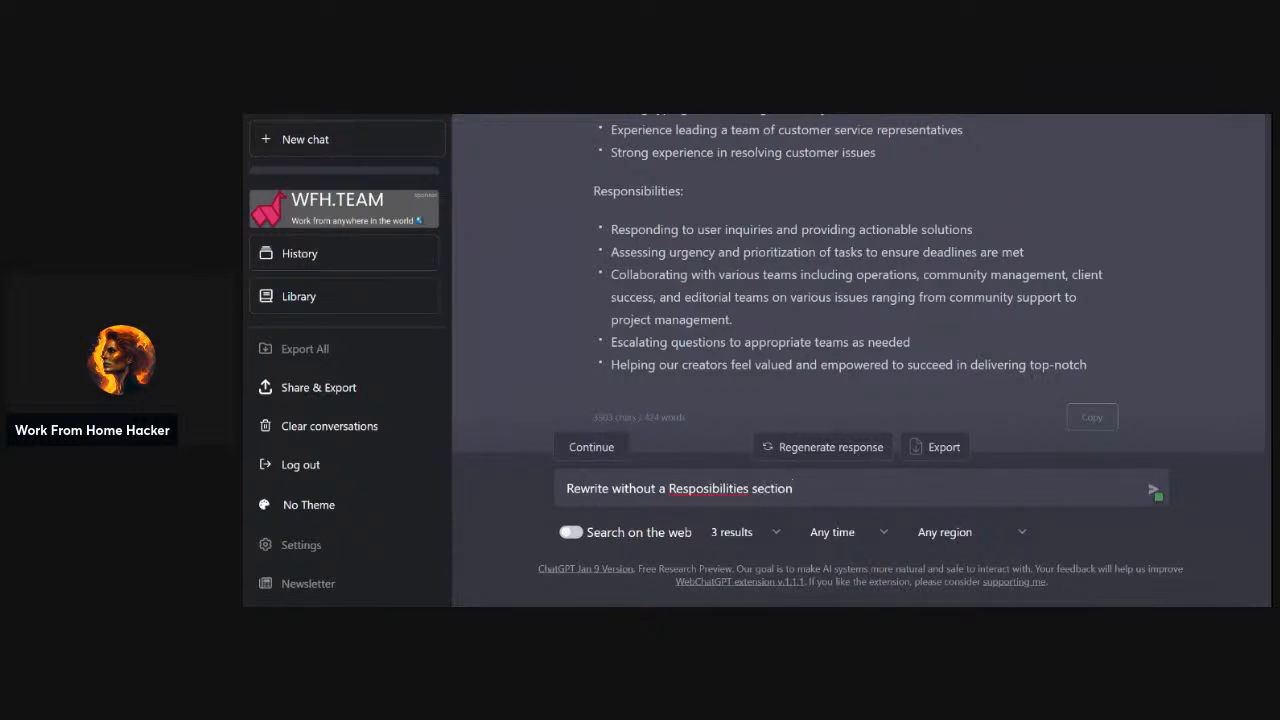
double_click(702, 490)
type("Responsibilities")
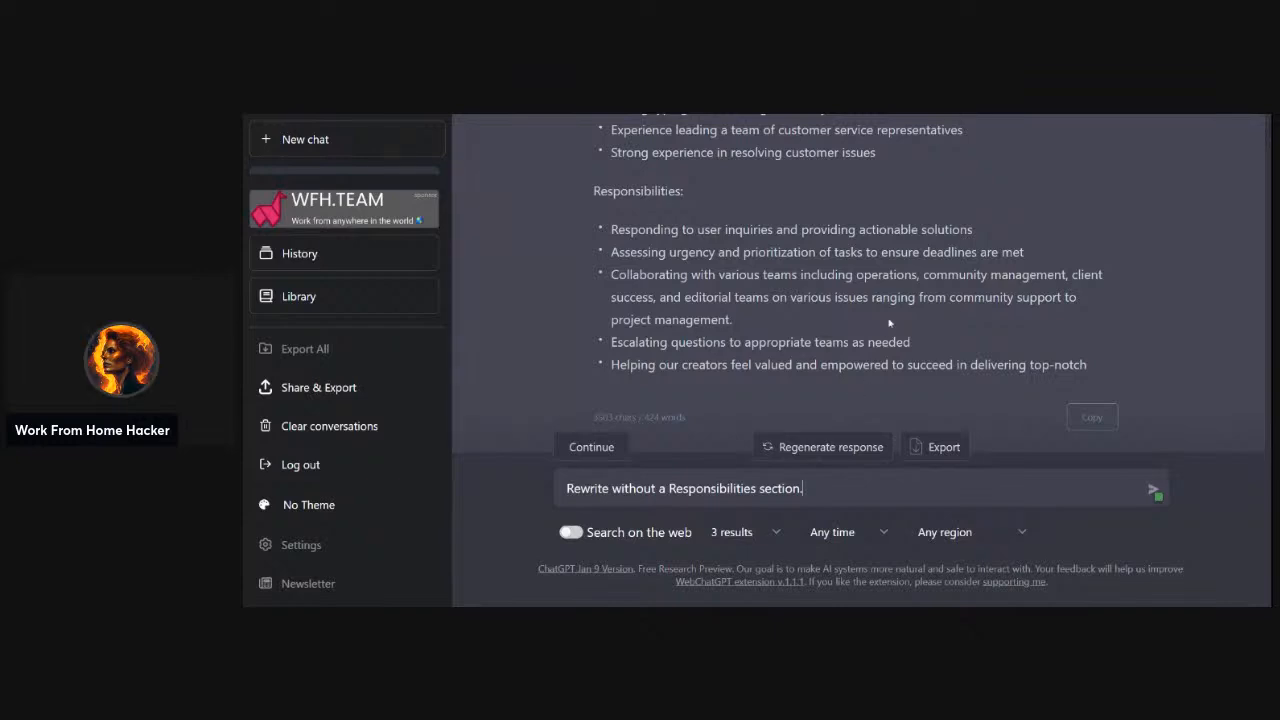
Check the skills list and extend the draft with "Eliminate language fluency as a skill, use different words besides proficiency"
scroll(866, 376, "up", 3)
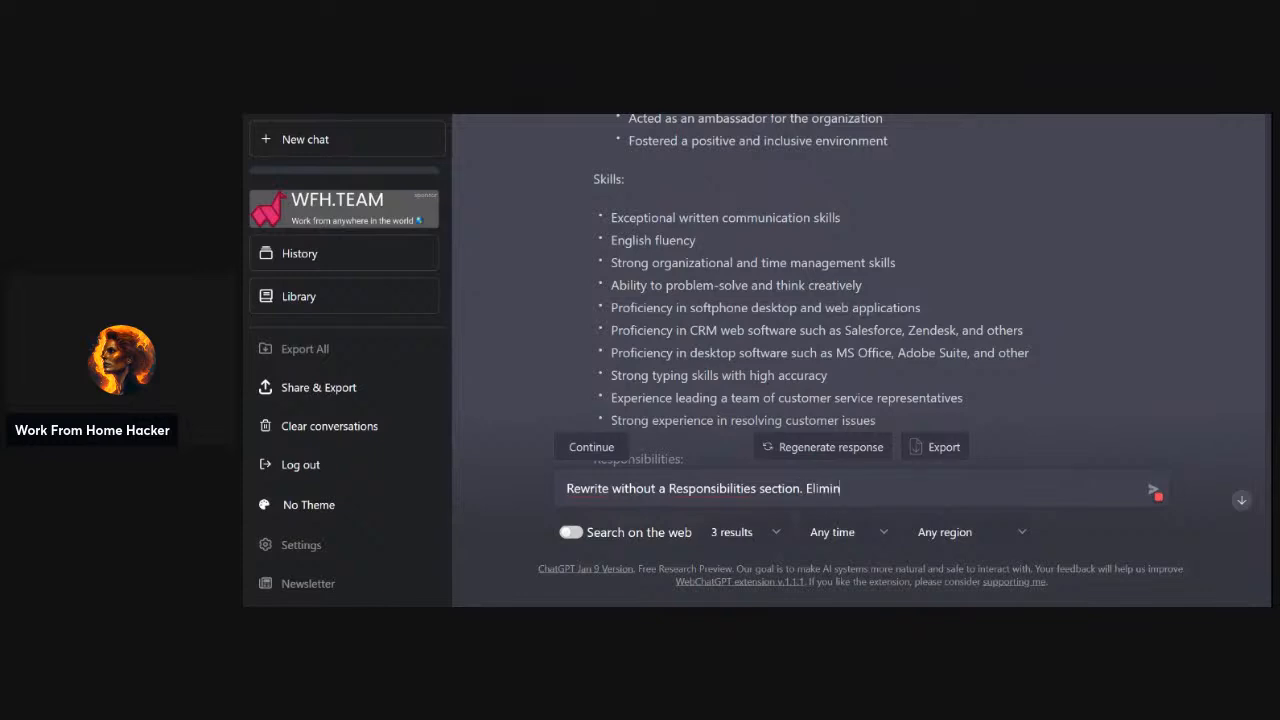
type("ate language")
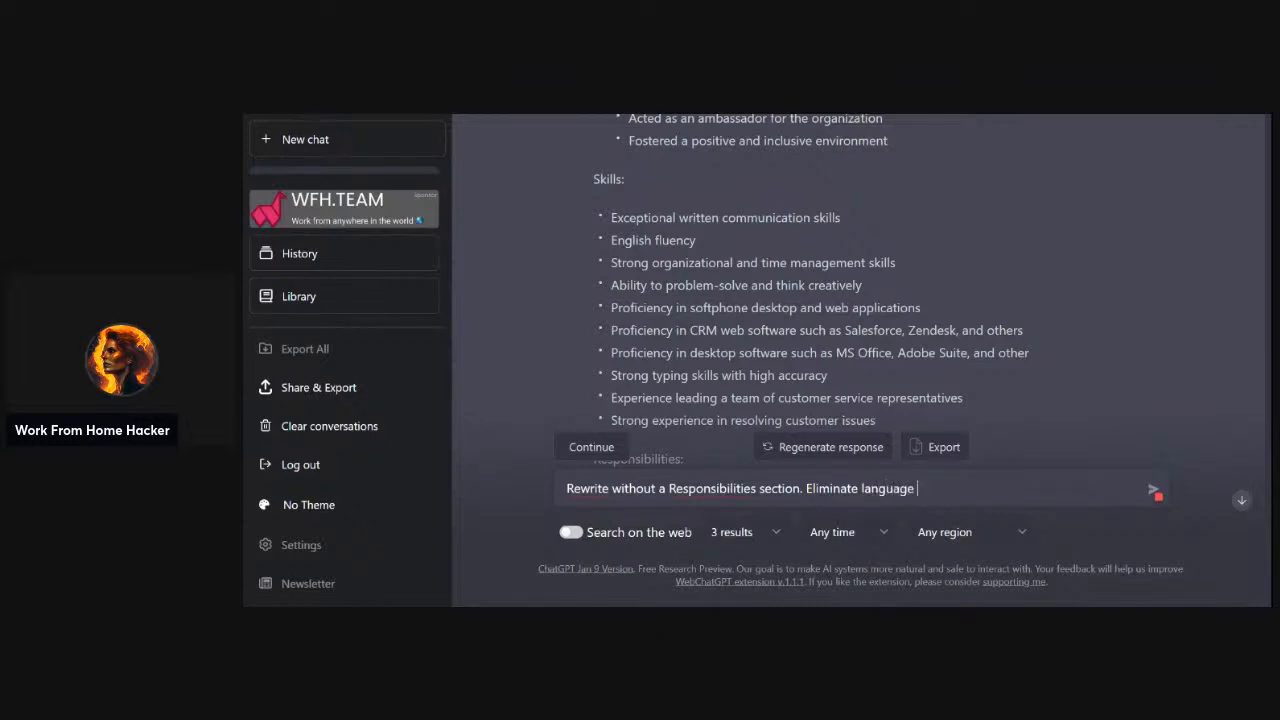
type(" fluency")
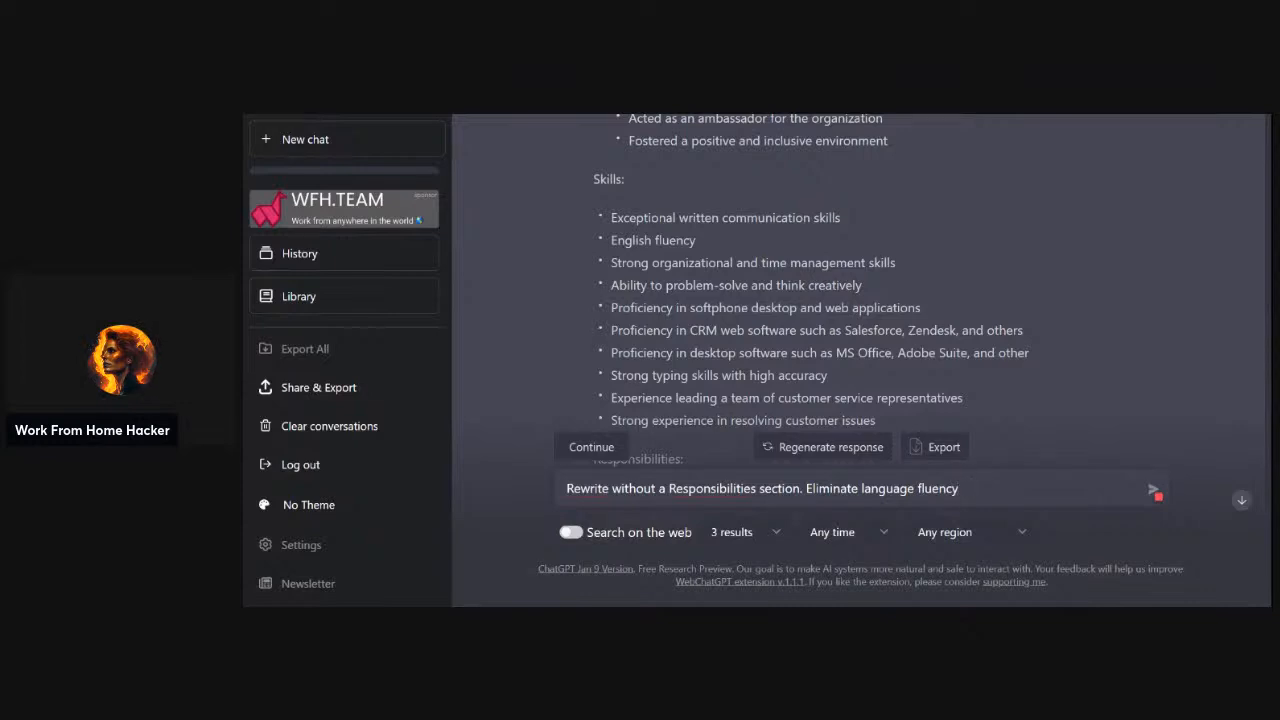
type("as a skill, use diff")
type("erent word")
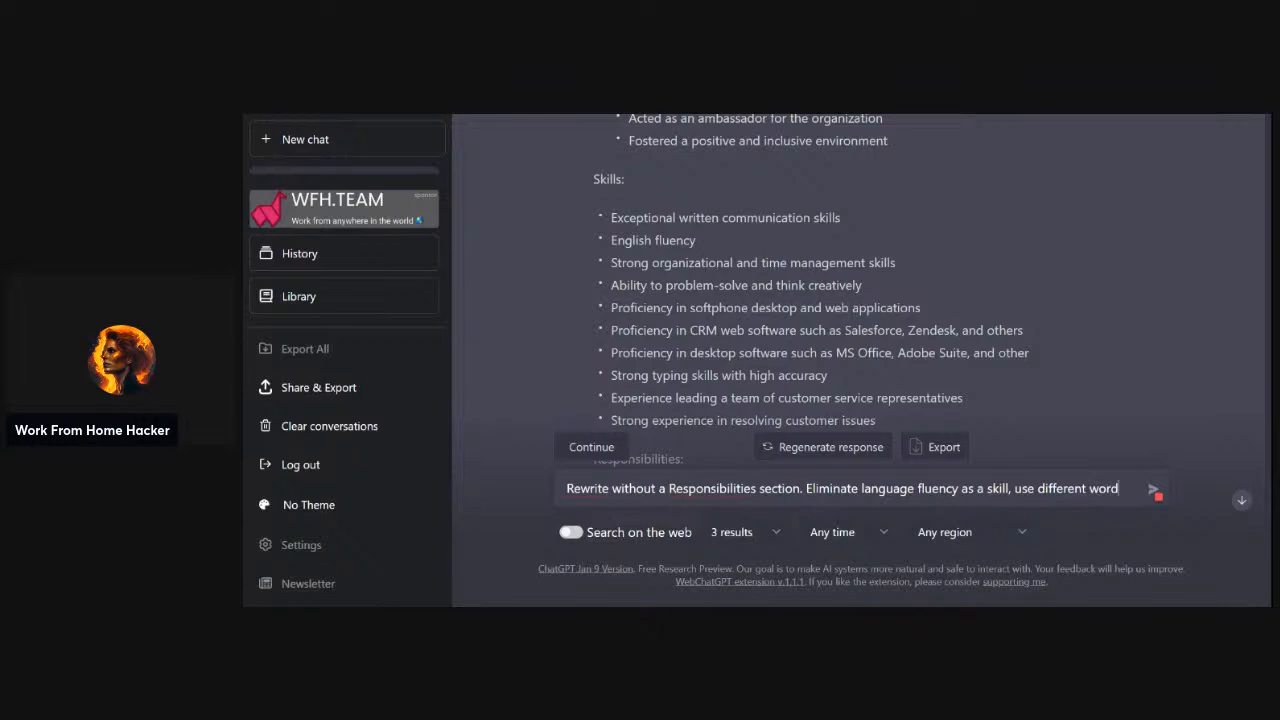
type("s besides proficiency")
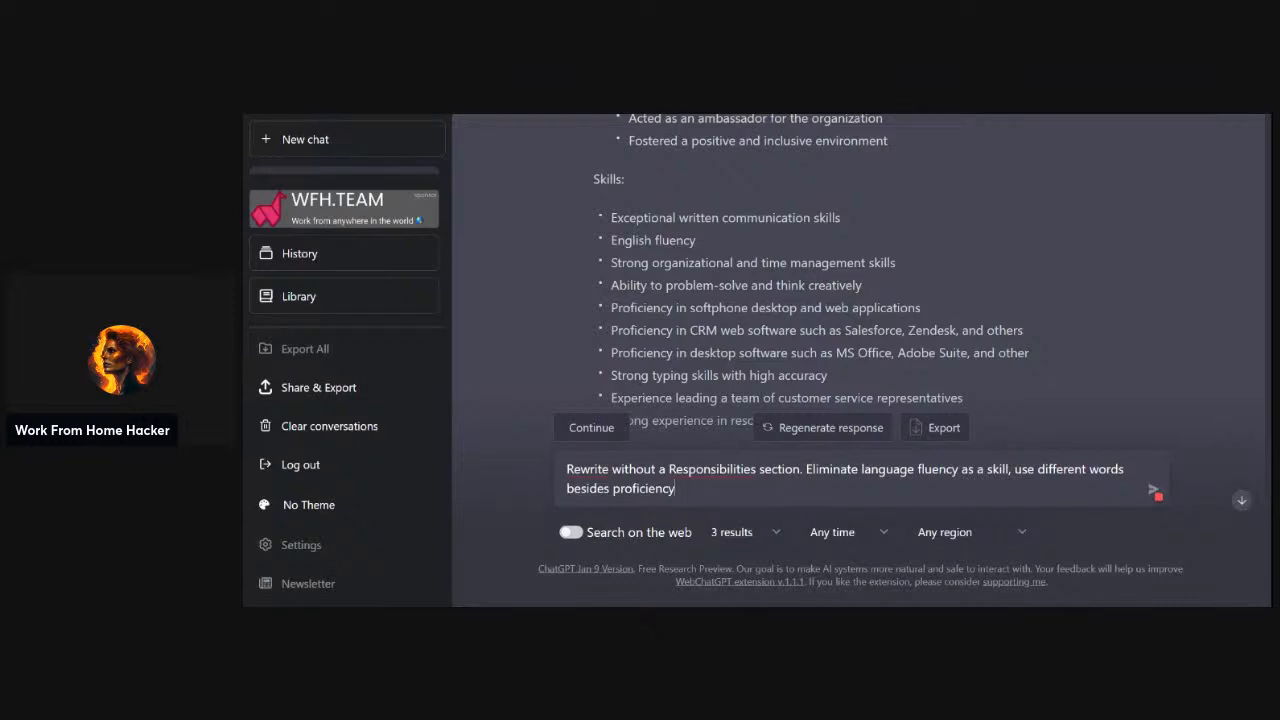
Replace the word "Eliminate" in the draft prompt with "Substitute"
double_click(831, 469)
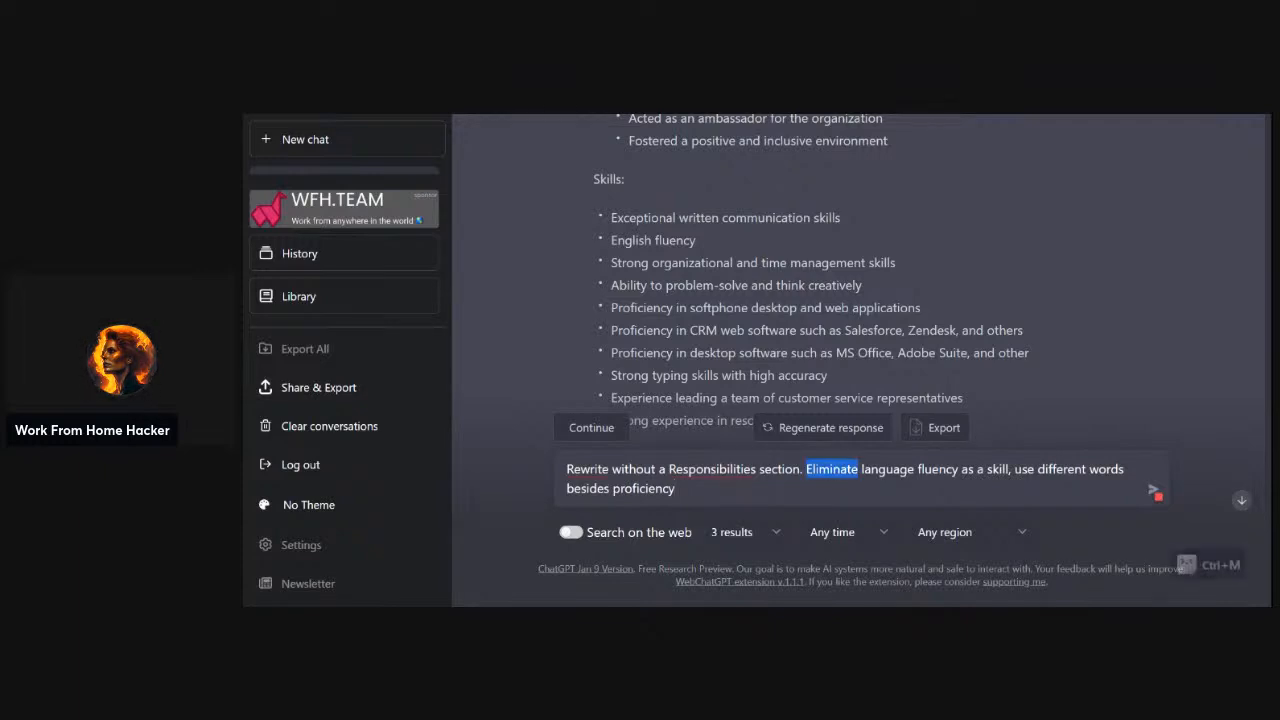
key("ctrl+m")
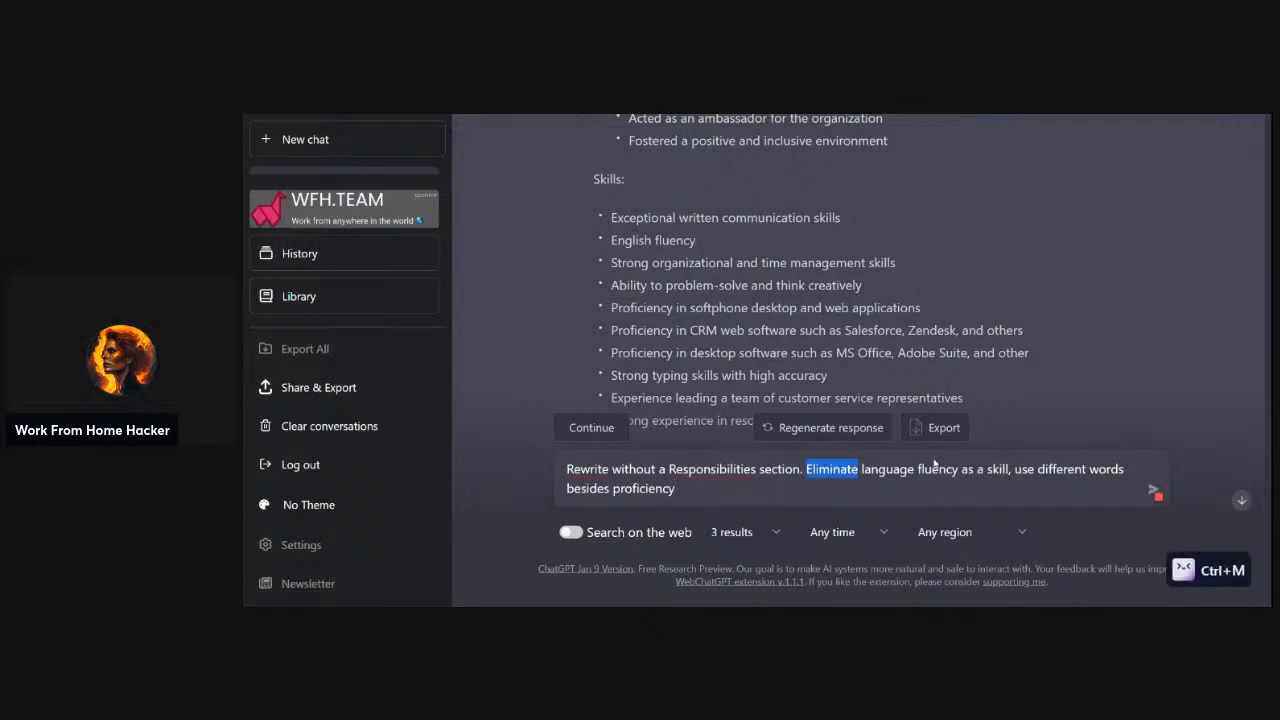
type("Sub")
type("stitute")
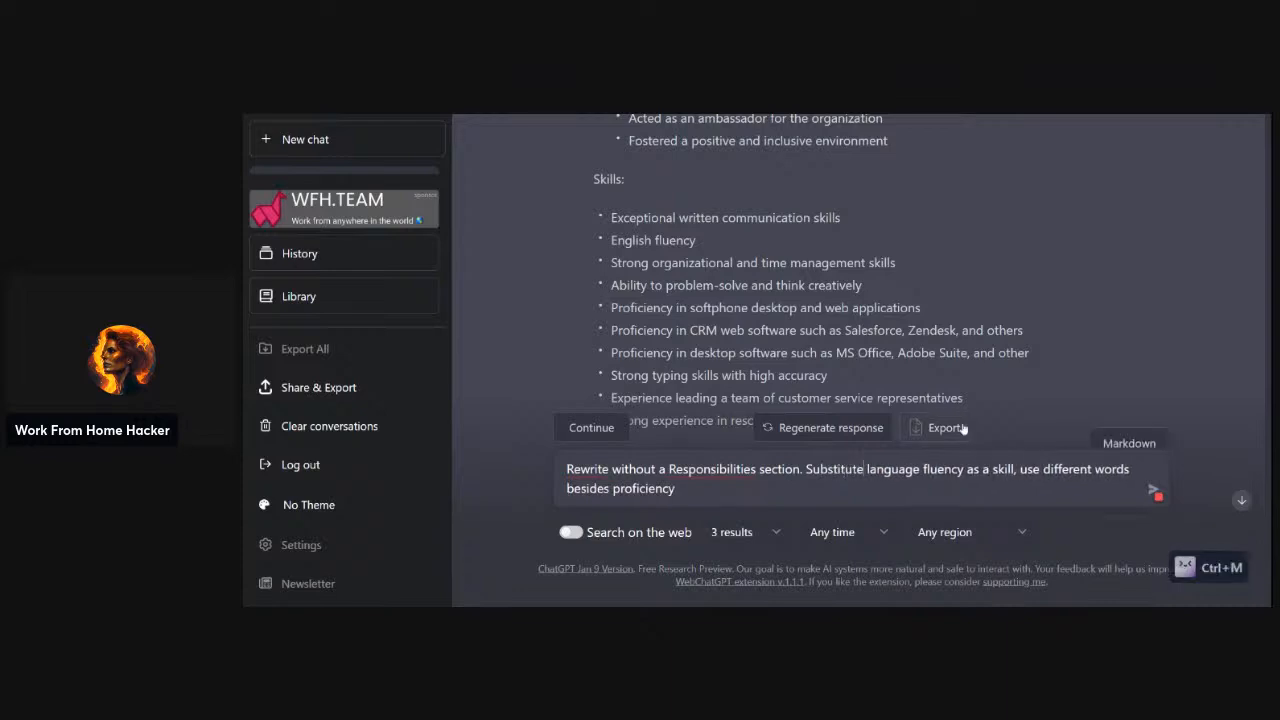
Examine the resume's experience, skills and responsibilities sections for further changes to request
scroll(862, 459, "down", 1)
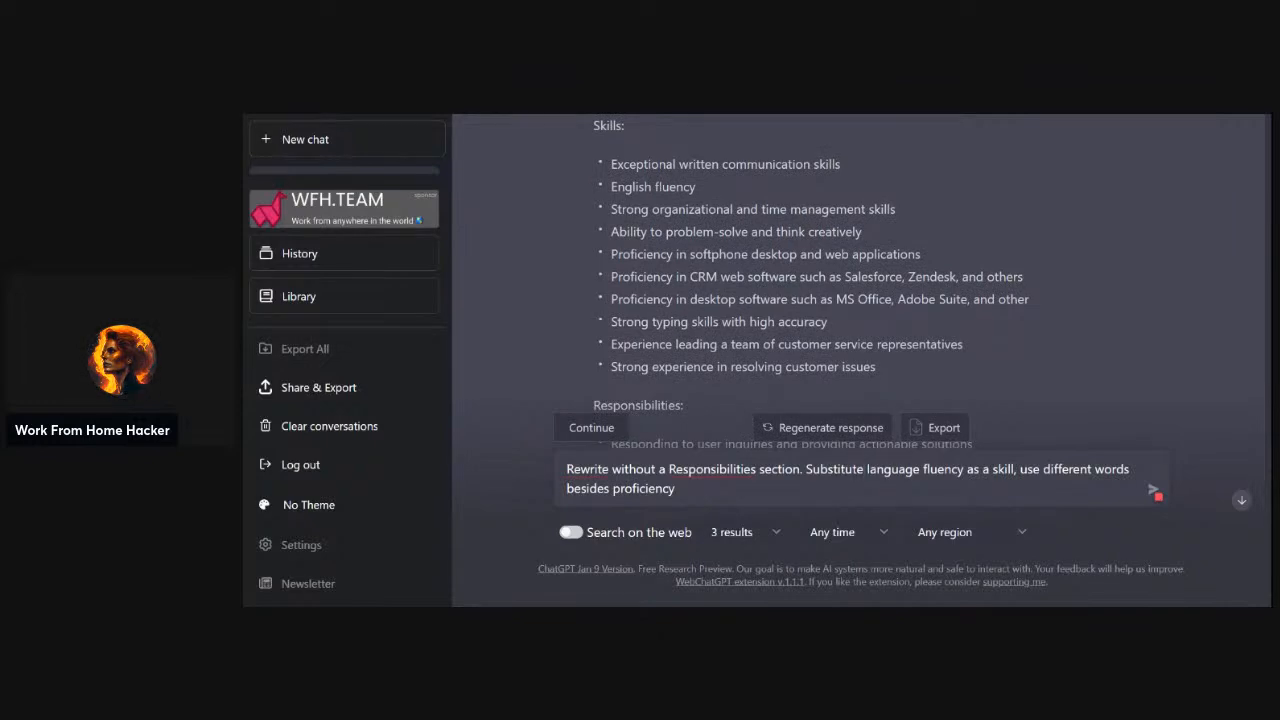
scroll(876, 238, "up", 2)
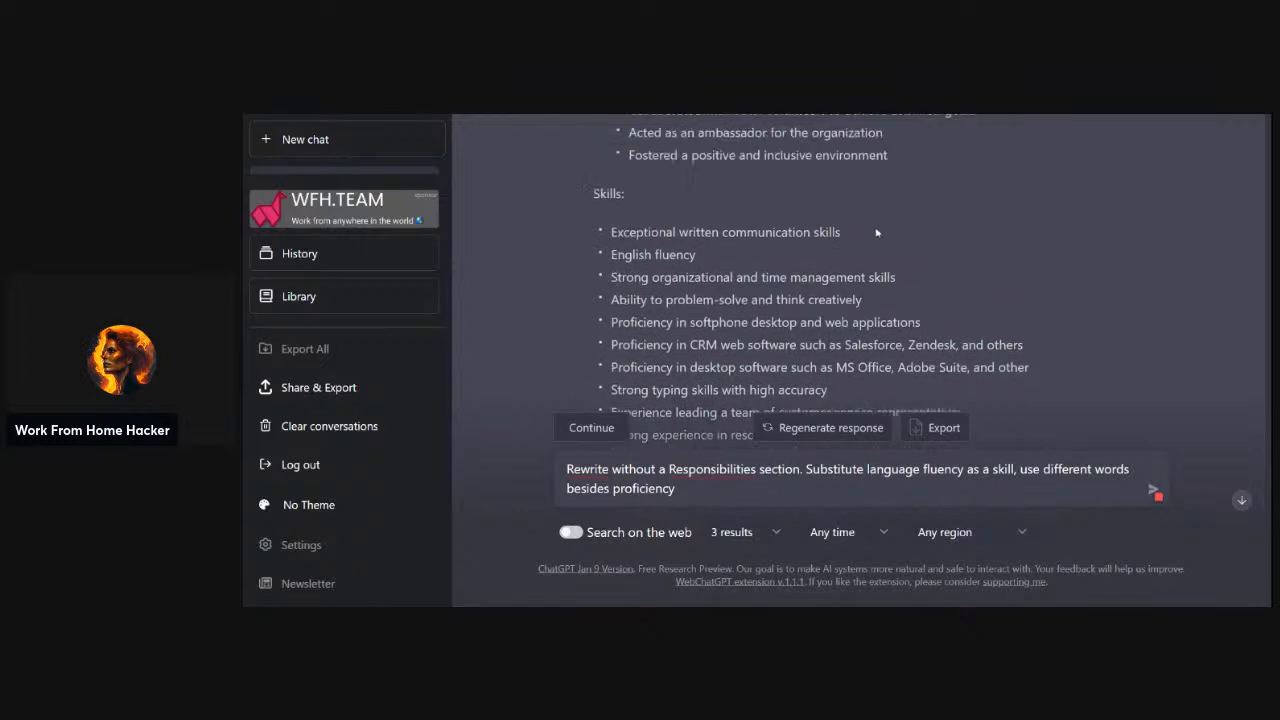
scroll(876, 238, "down", 5)
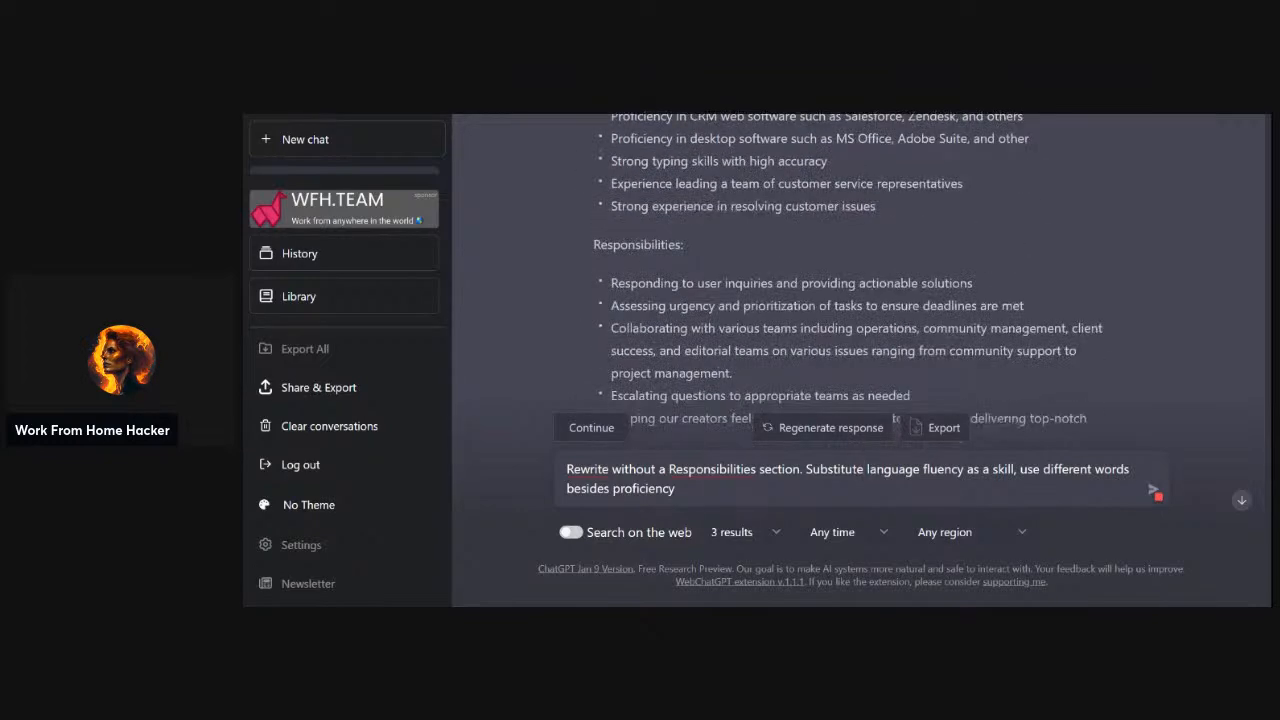
scroll(876, 238, "up", 3)
scroll(876, 238, "up", 3)
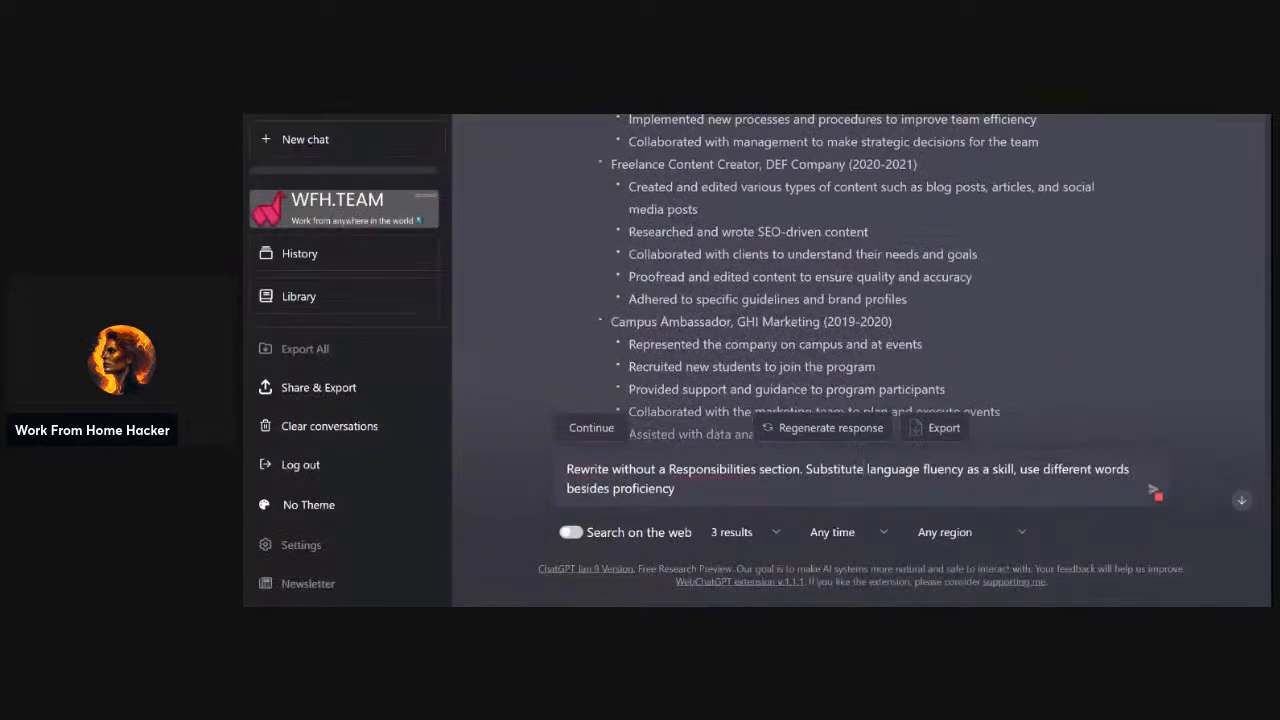
scroll(876, 238, "up", 6)
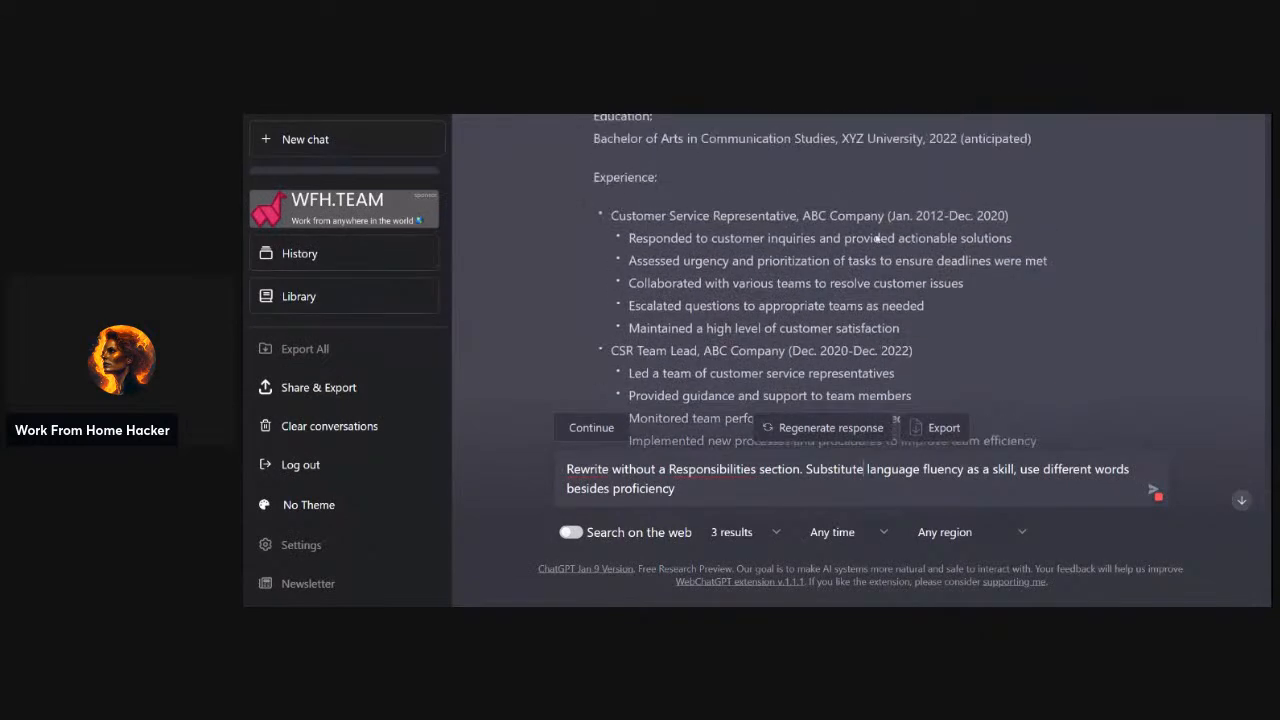
scroll(876, 238, "down", 12)
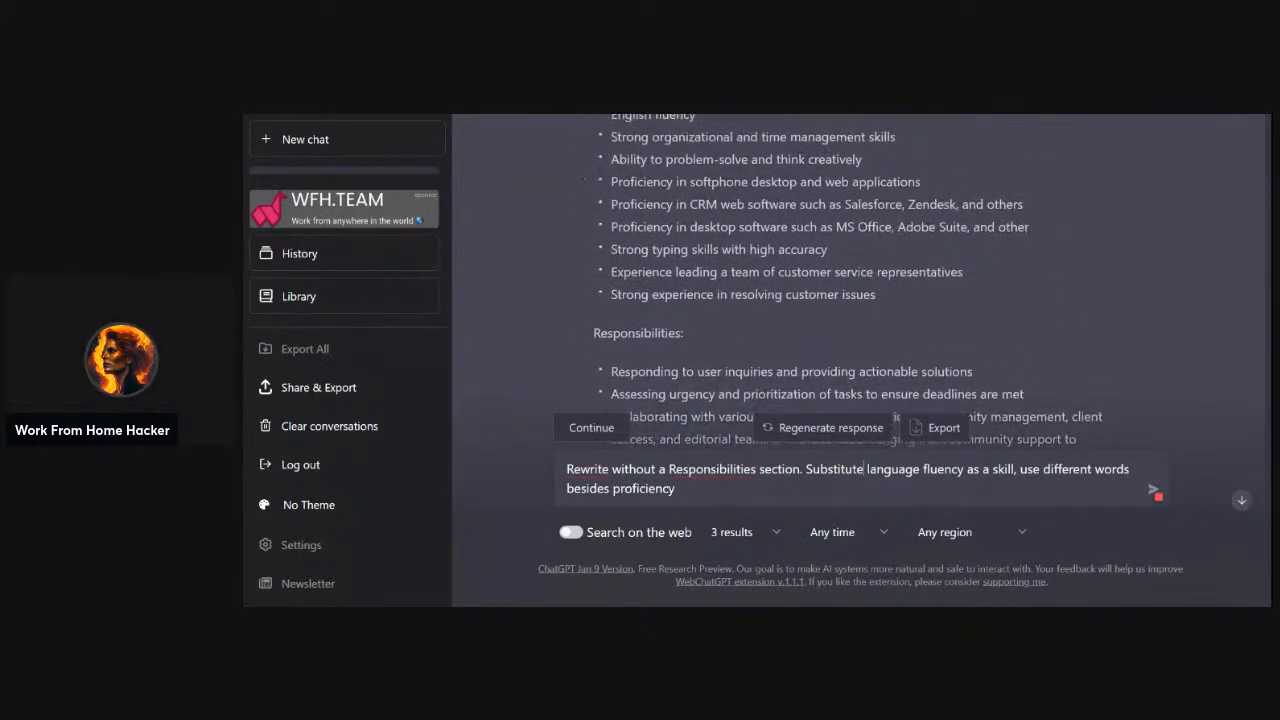
scroll(876, 240, "up", 1)
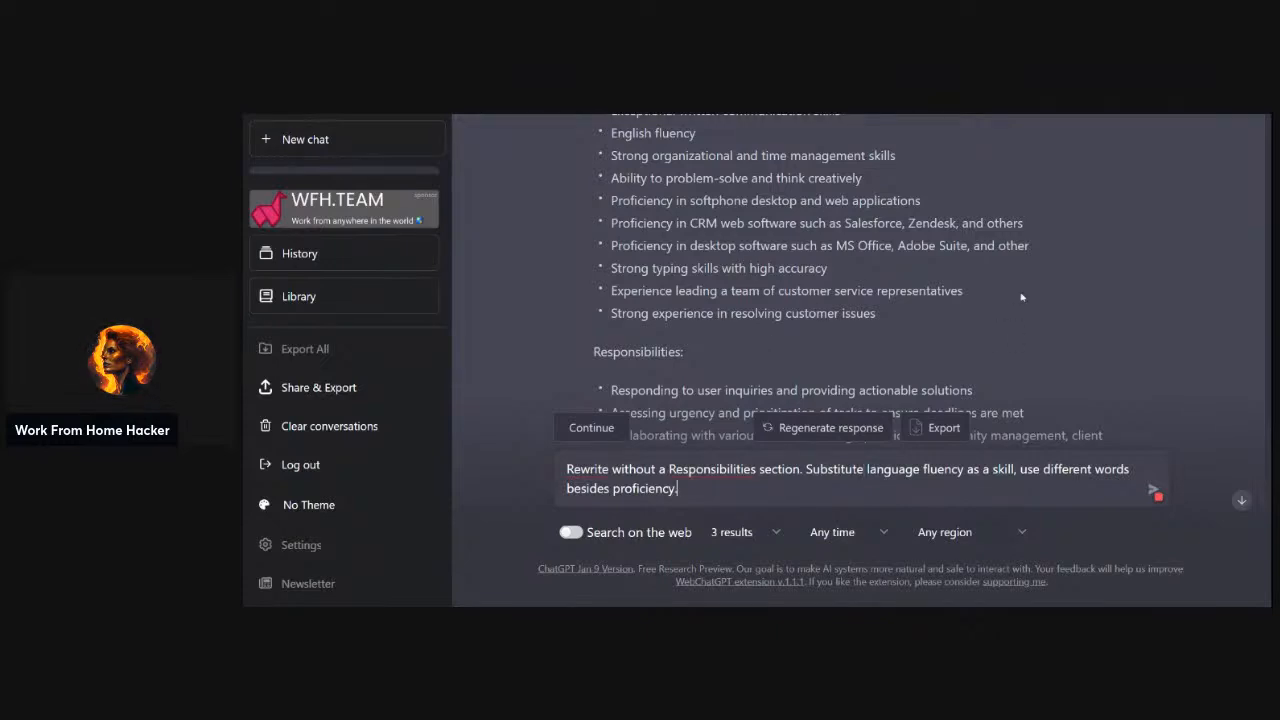
Extend the draft prompt with "Add a few more productivity desktop applications" as a new sentence
type(".")
type(" Add a few ")
type("more ")
type("desktop")
key("BackSpace")
key("BackSpace")
key("BackSpace")
key("BackSpace")
key("BackSpace")
key("BackSpace")
key("BackSpace")
type("producti")
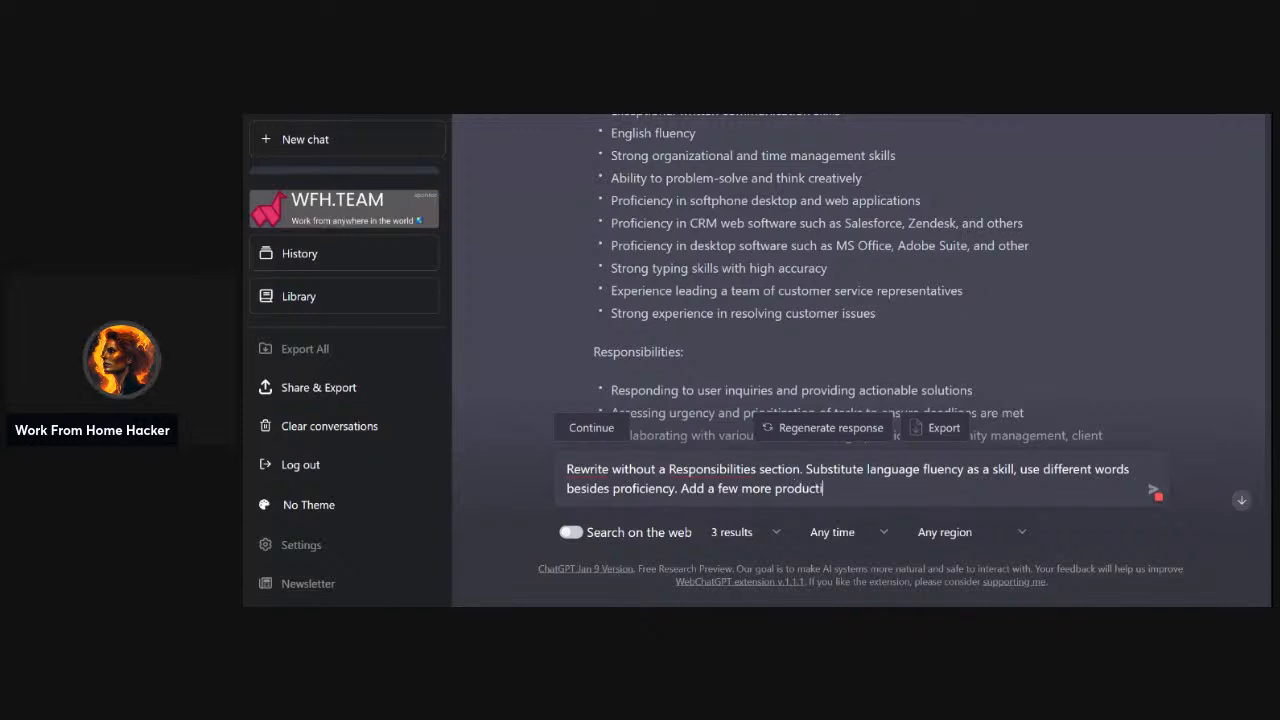
type("vity desktop")
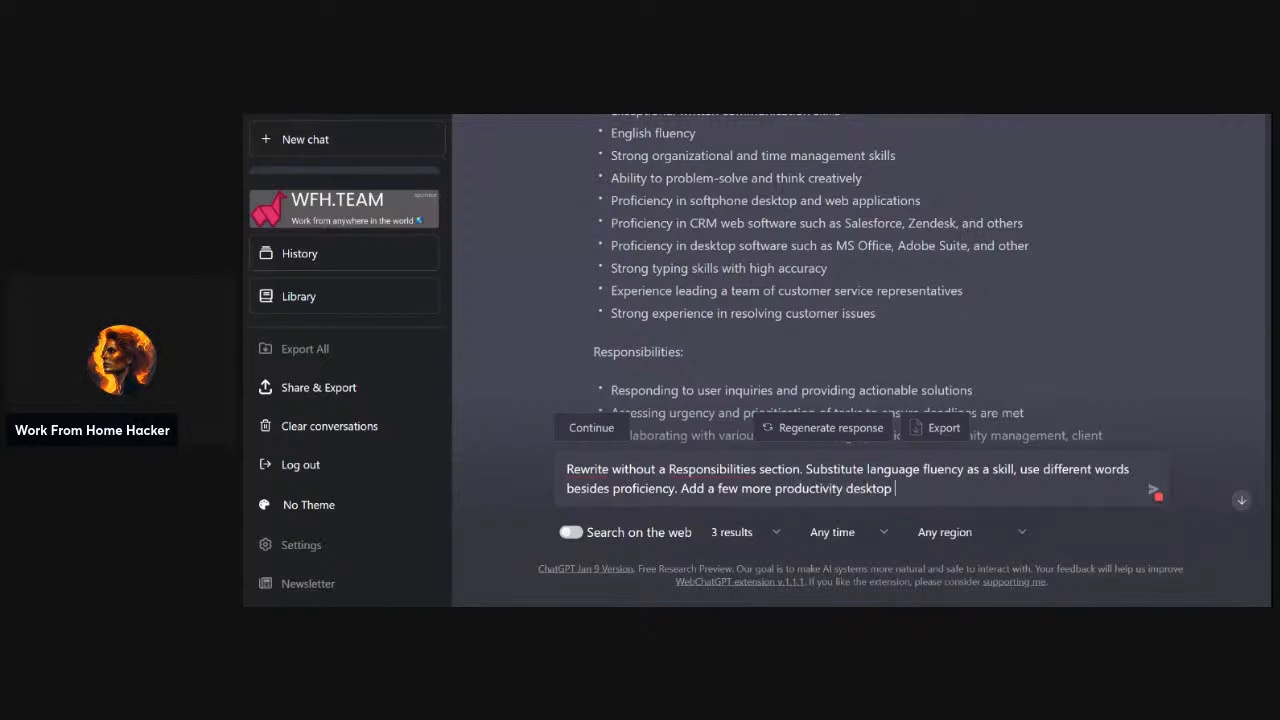
type(" applications")
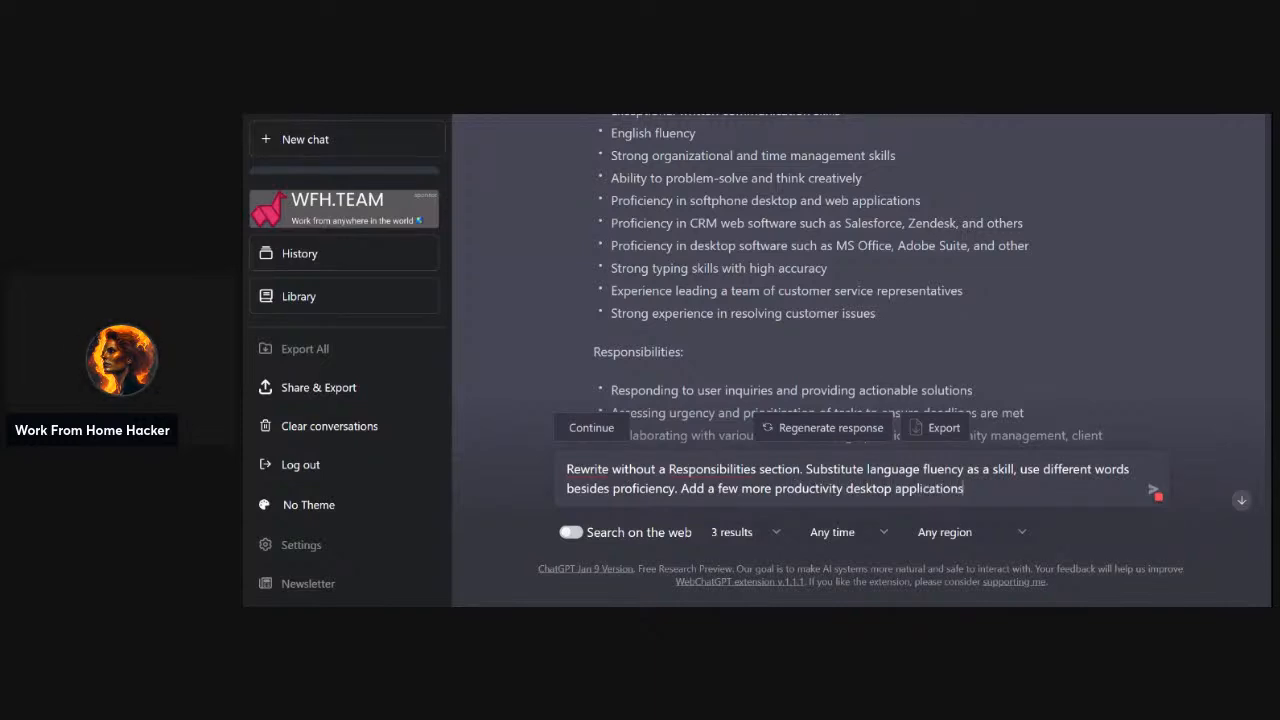
Continue the draft prompt with "and eliminate the word 'other' in the skil"
type(" and el")
type("iminae")
type("t e")
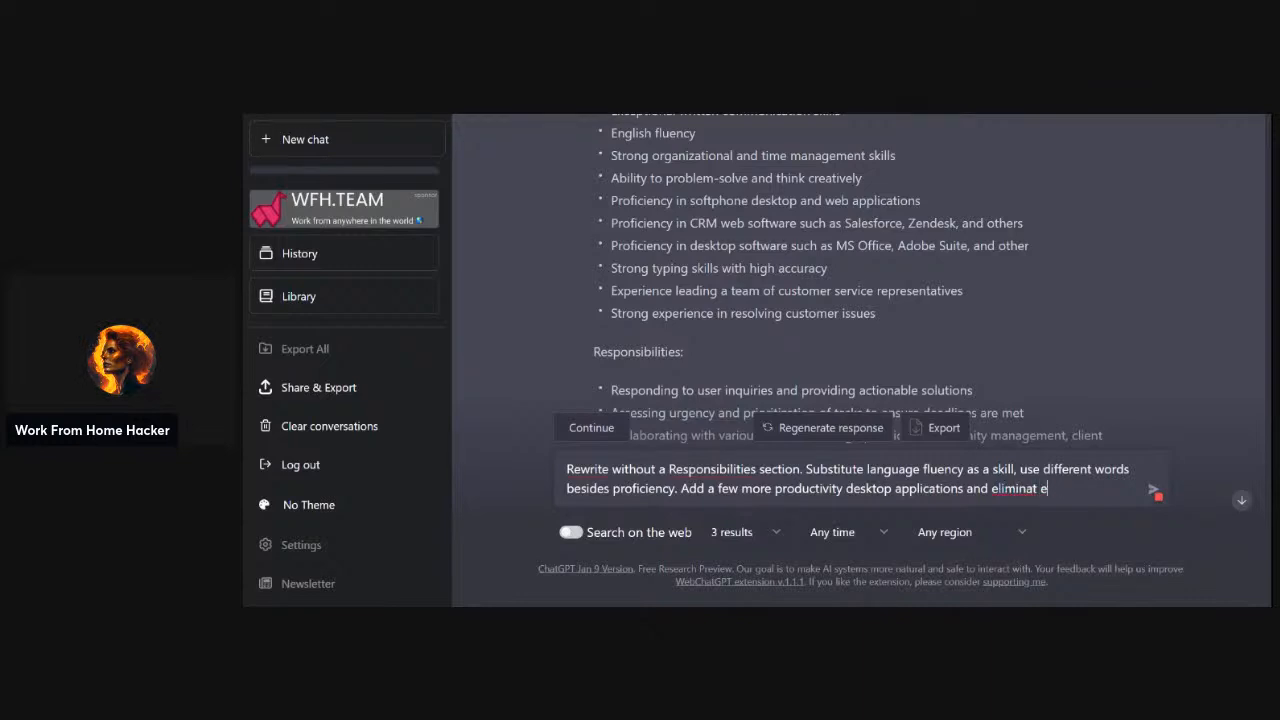
type("htthe word")
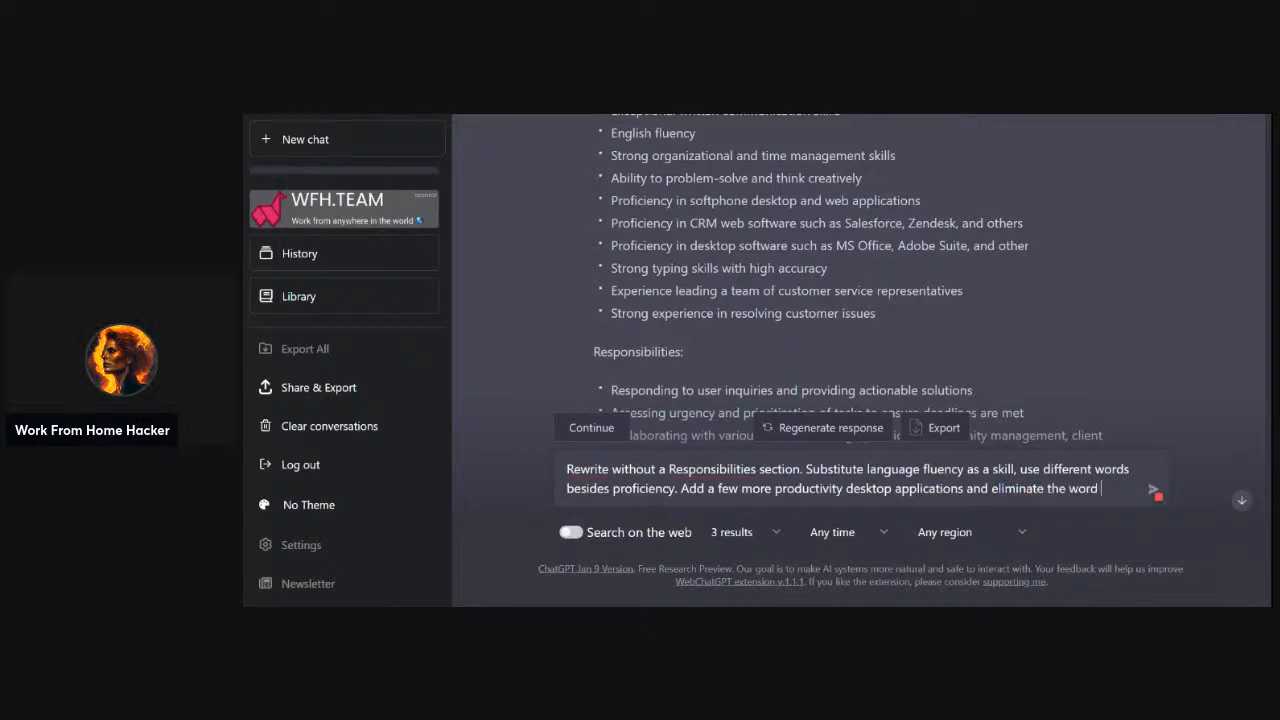
type(" 'other")
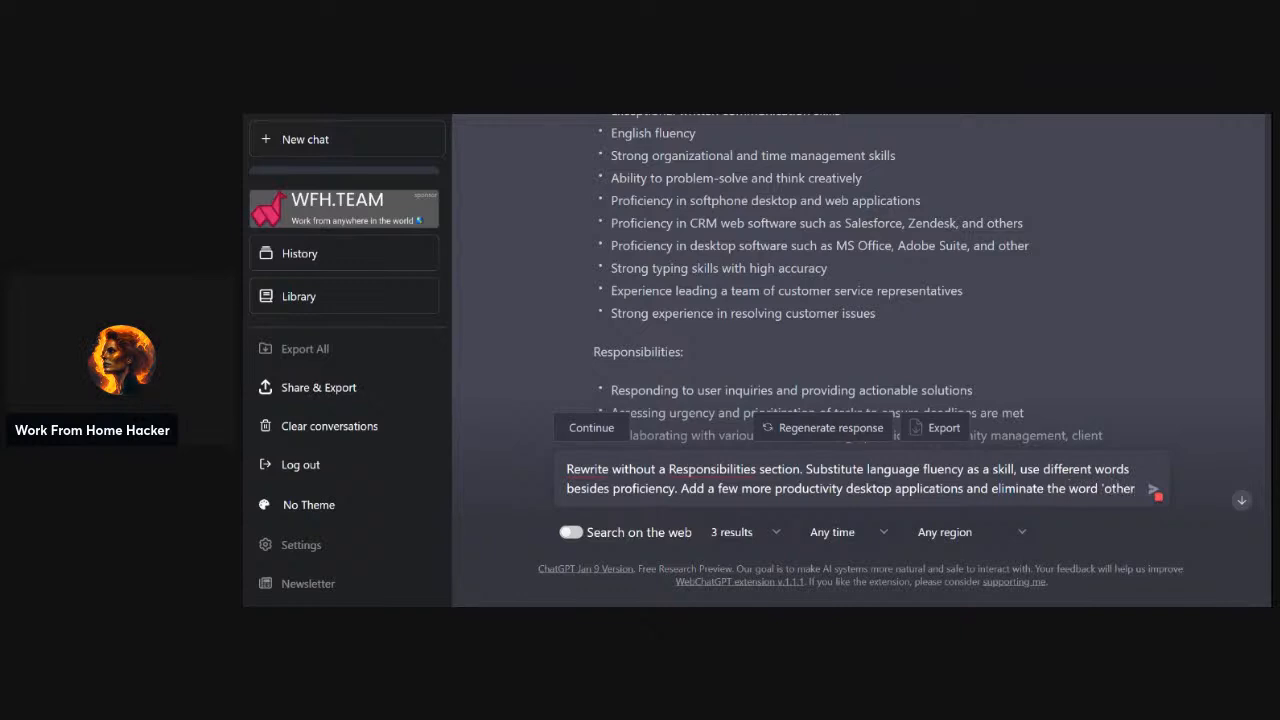
type("'")
type(" in the skils")
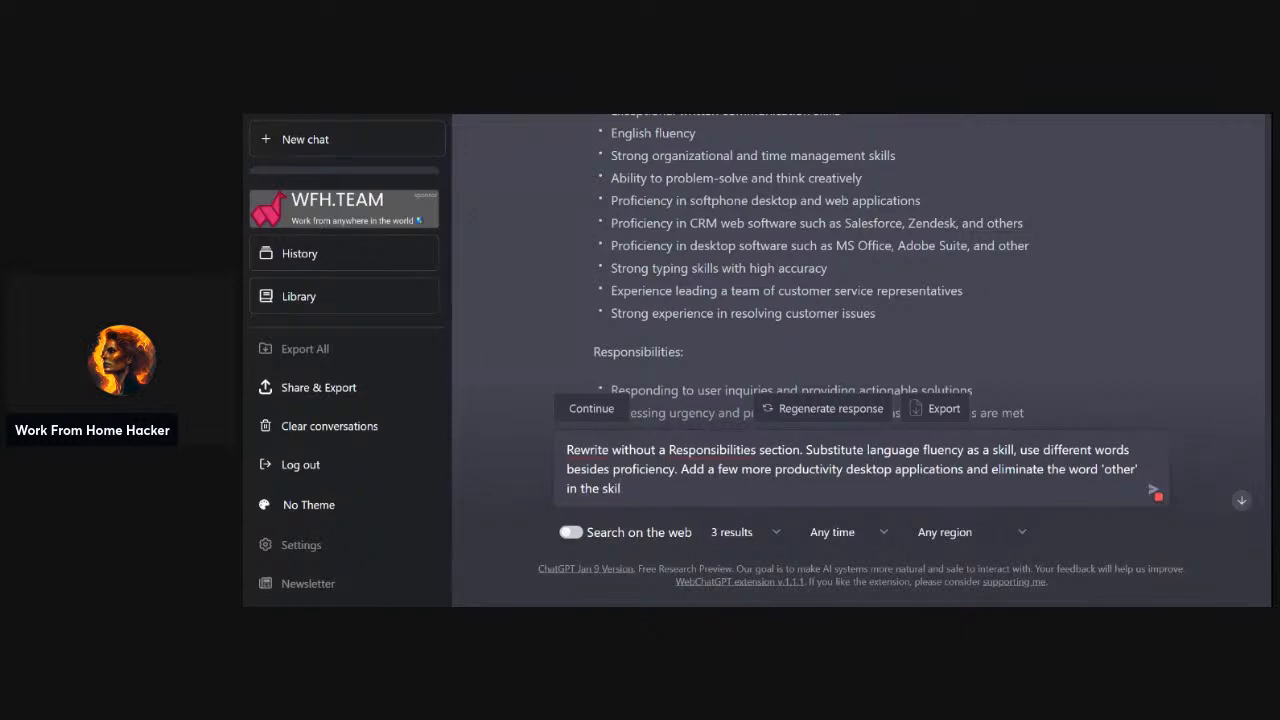
Replace the word "eliminate" in the draft prompt's last sentence with "substitute"
double_click(1018, 469)
key("BackSpace")
type("s")
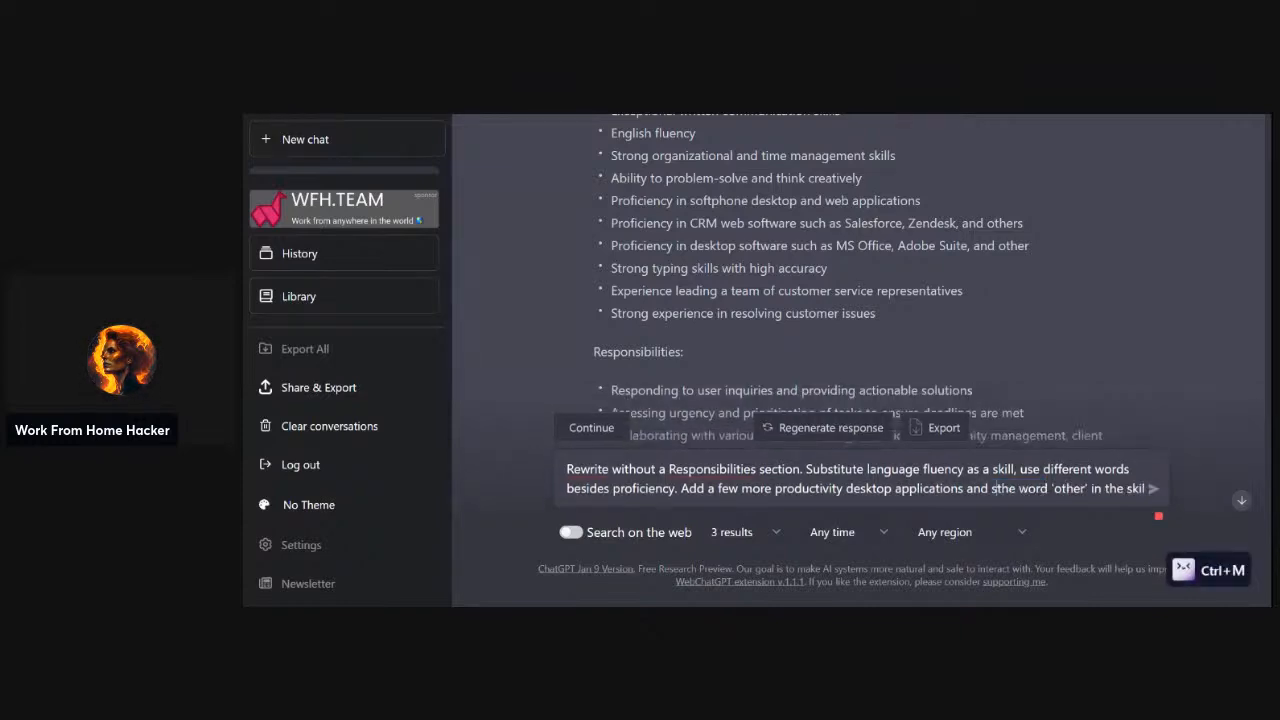
type("ubst")
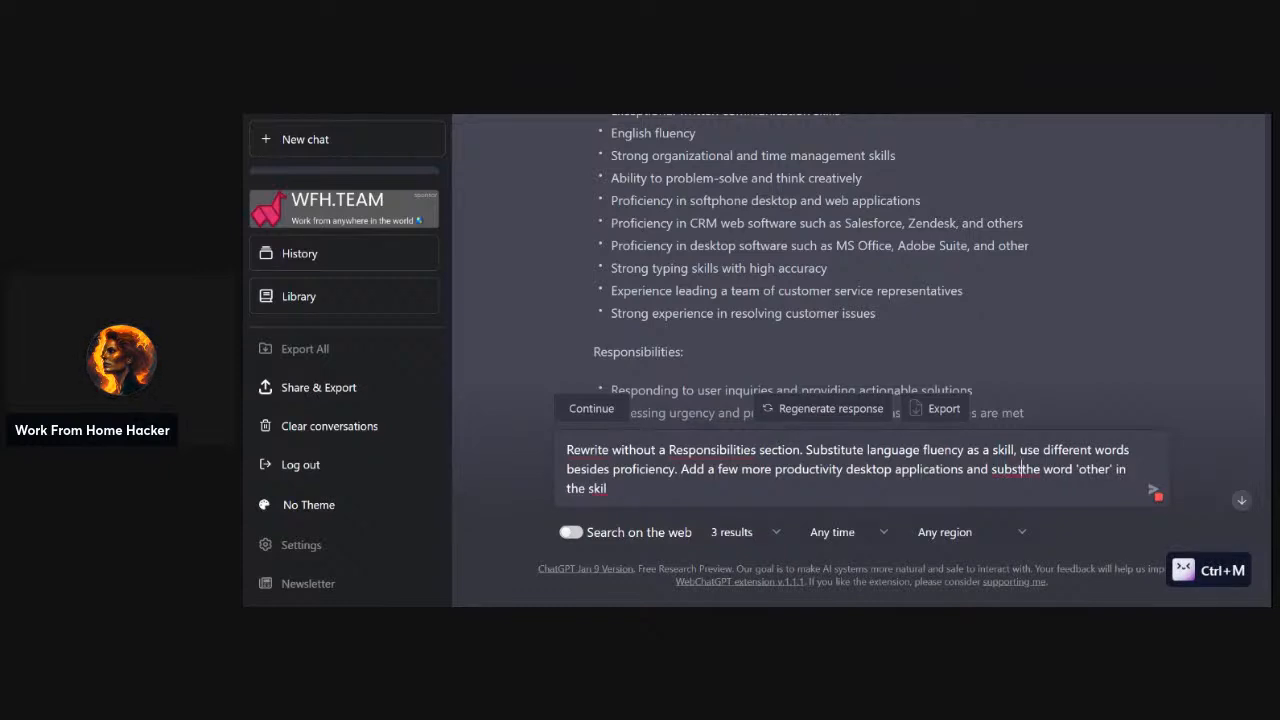
type("itiute")
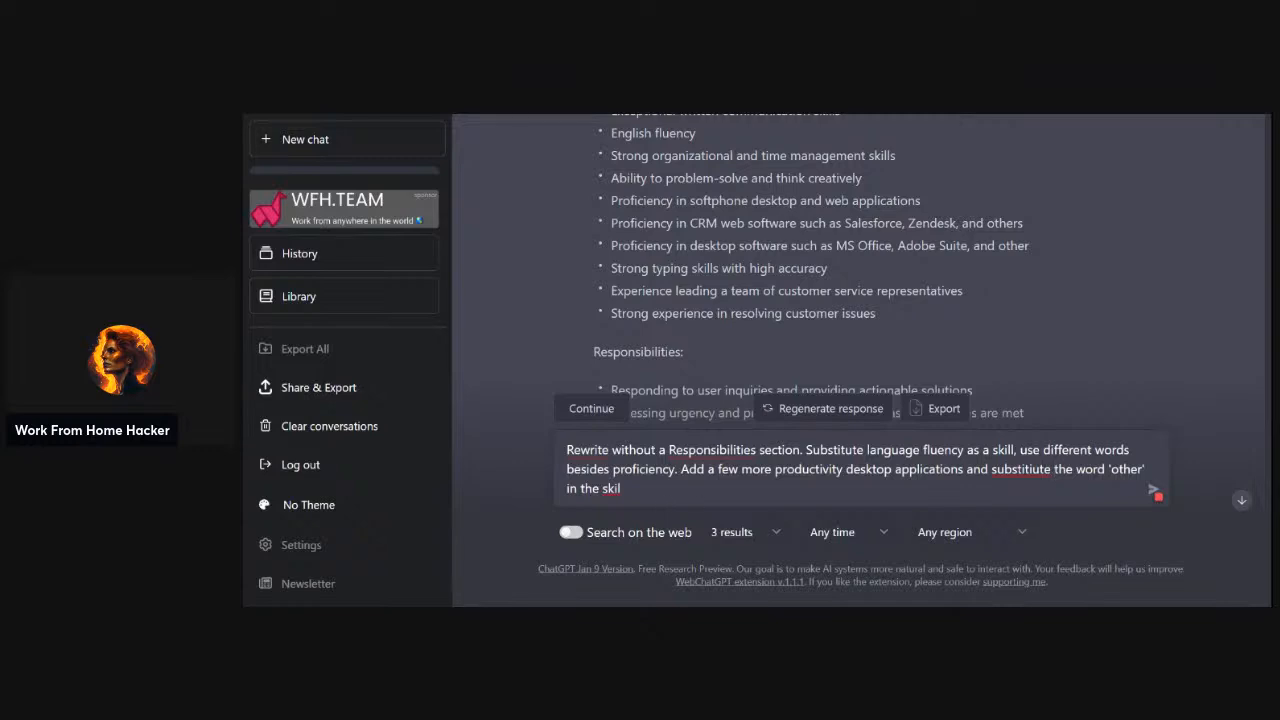
Replace the draft's ending "in the skil" with "for another skill." and correct the spelling of "substitute"
left_click_drag(566, 488, 621, 488)
key("ctrl+m")
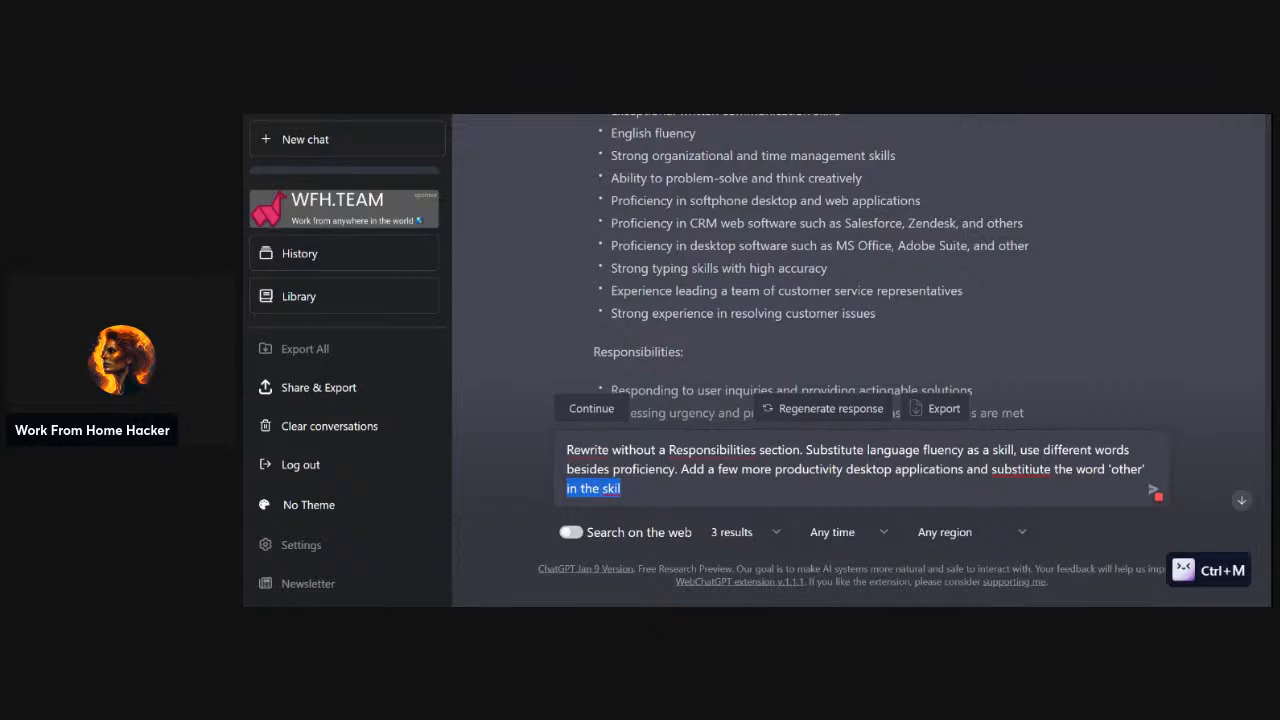
type("for")
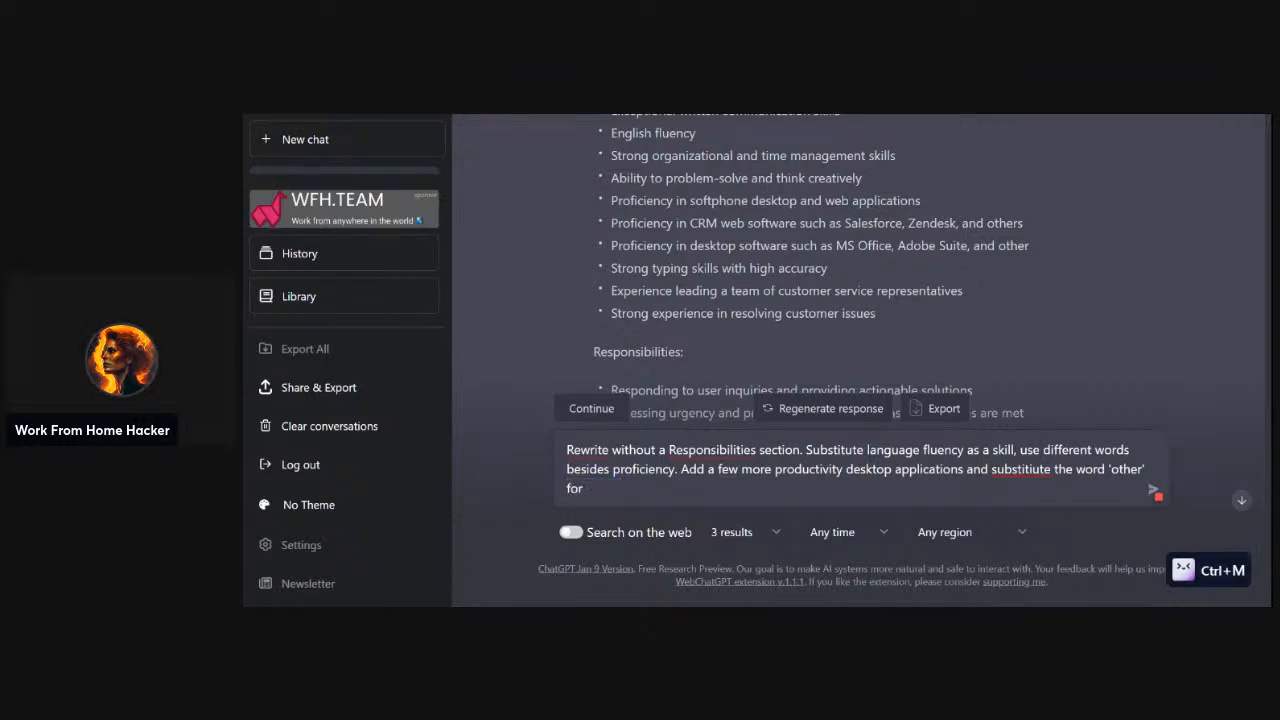
type(" another ")
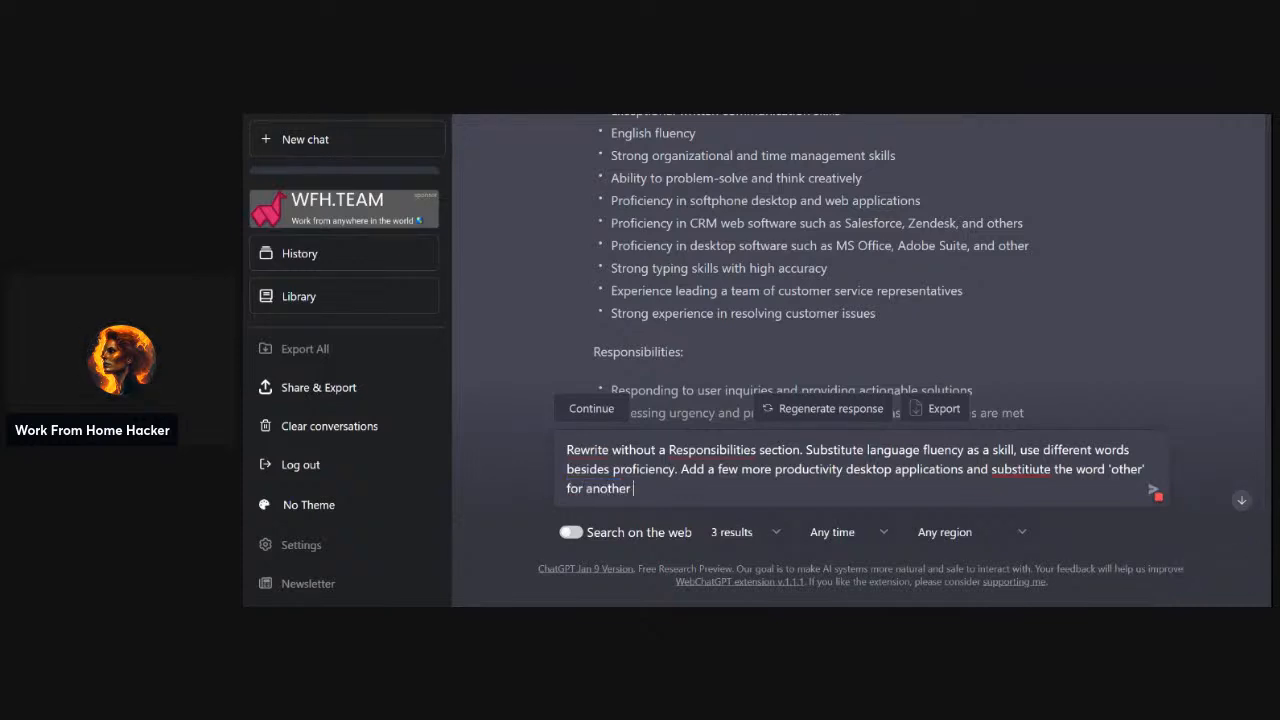
type("skill")
double_click(1023, 468)
type("substitute")
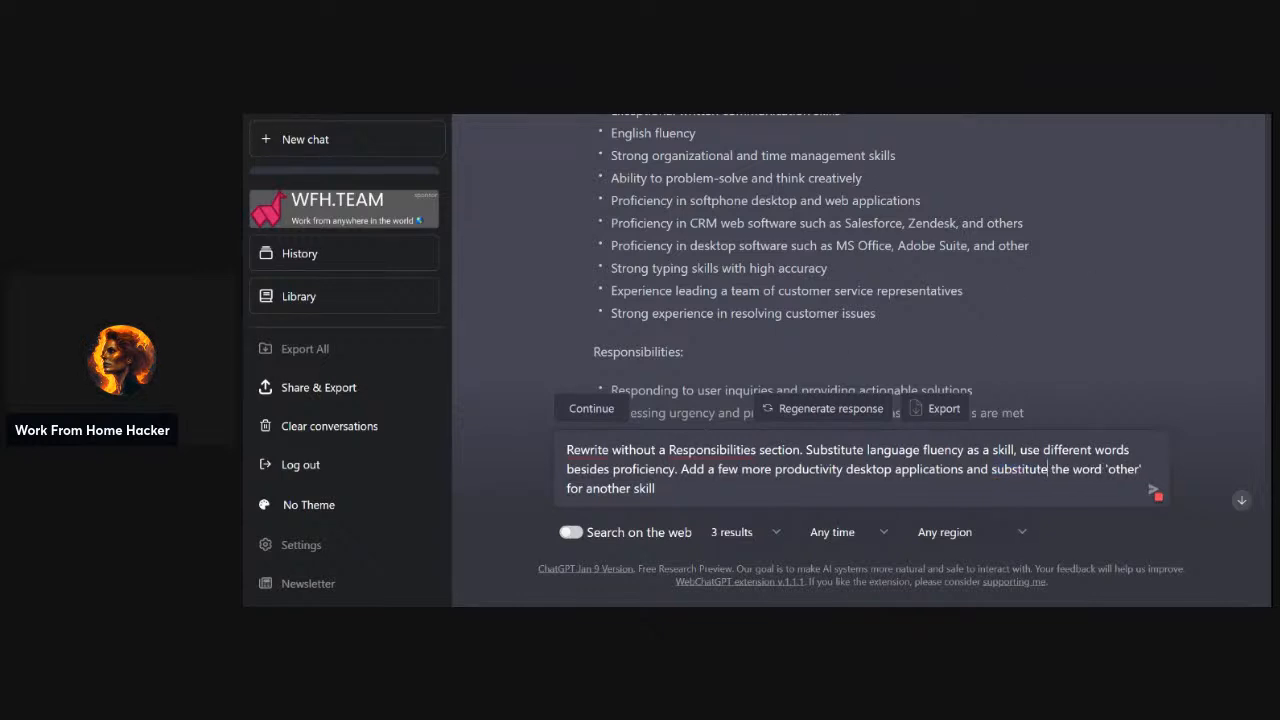
type(".")
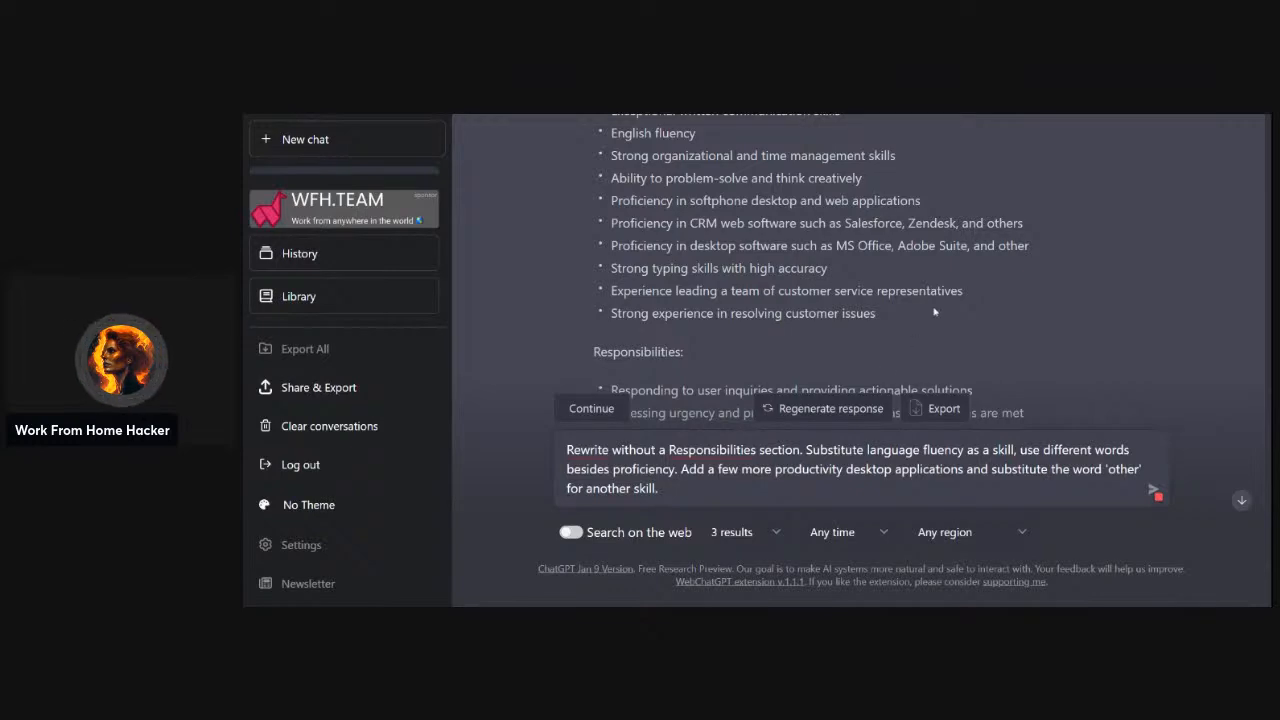
Review the resume up to its Education section and add "Rewrite Education section as though I'm in the process of finishing my" to the draft
scroll(932, 305, "up", 3)
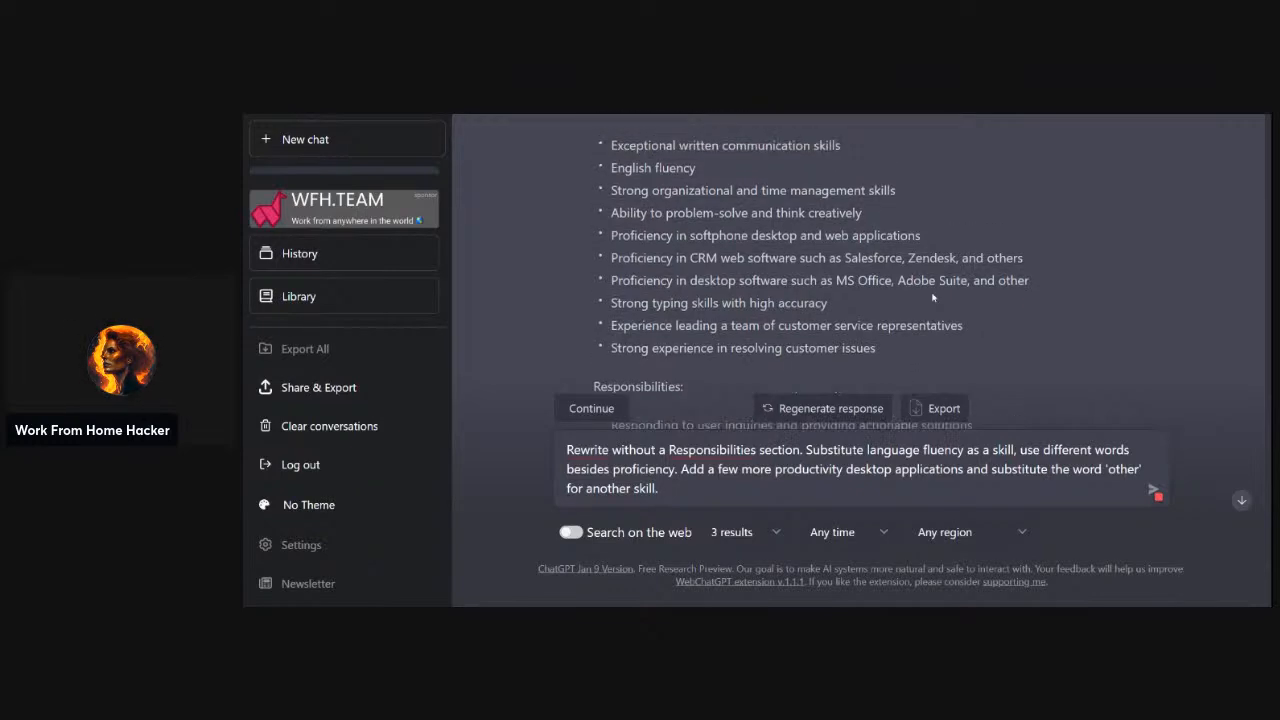
scroll(935, 295, "up", 2)
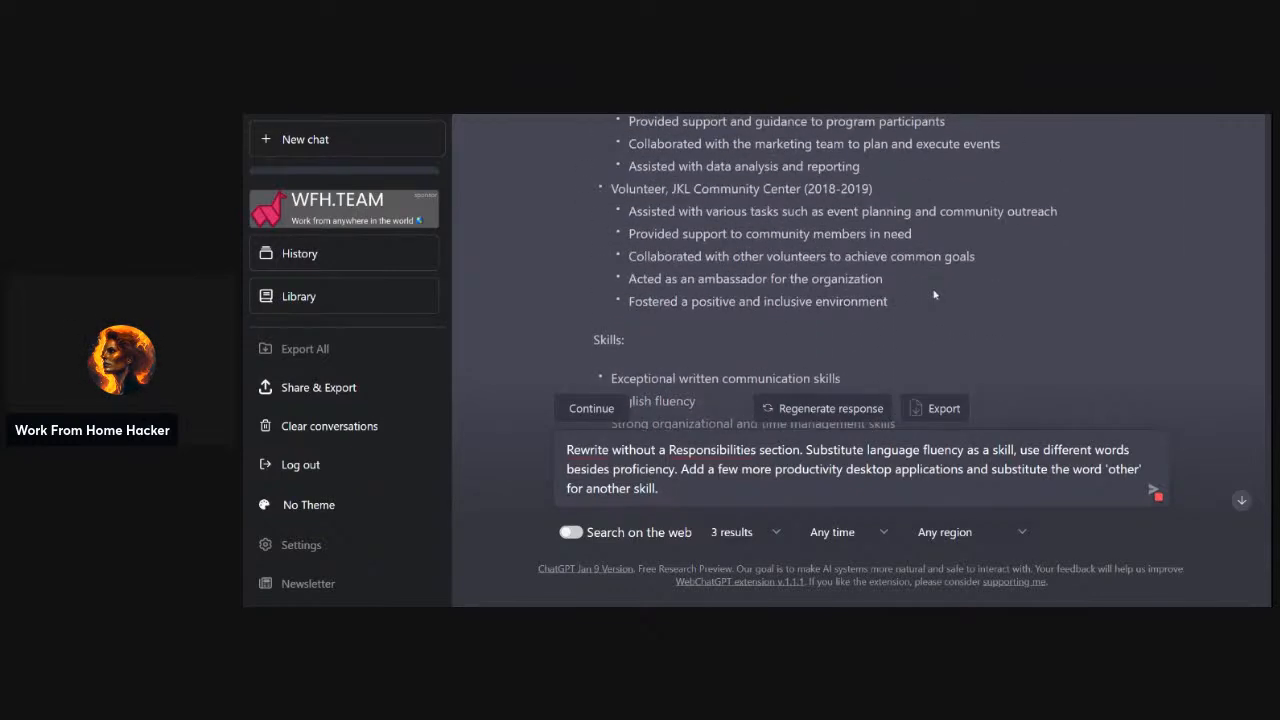
scroll(935, 295, "up", 7)
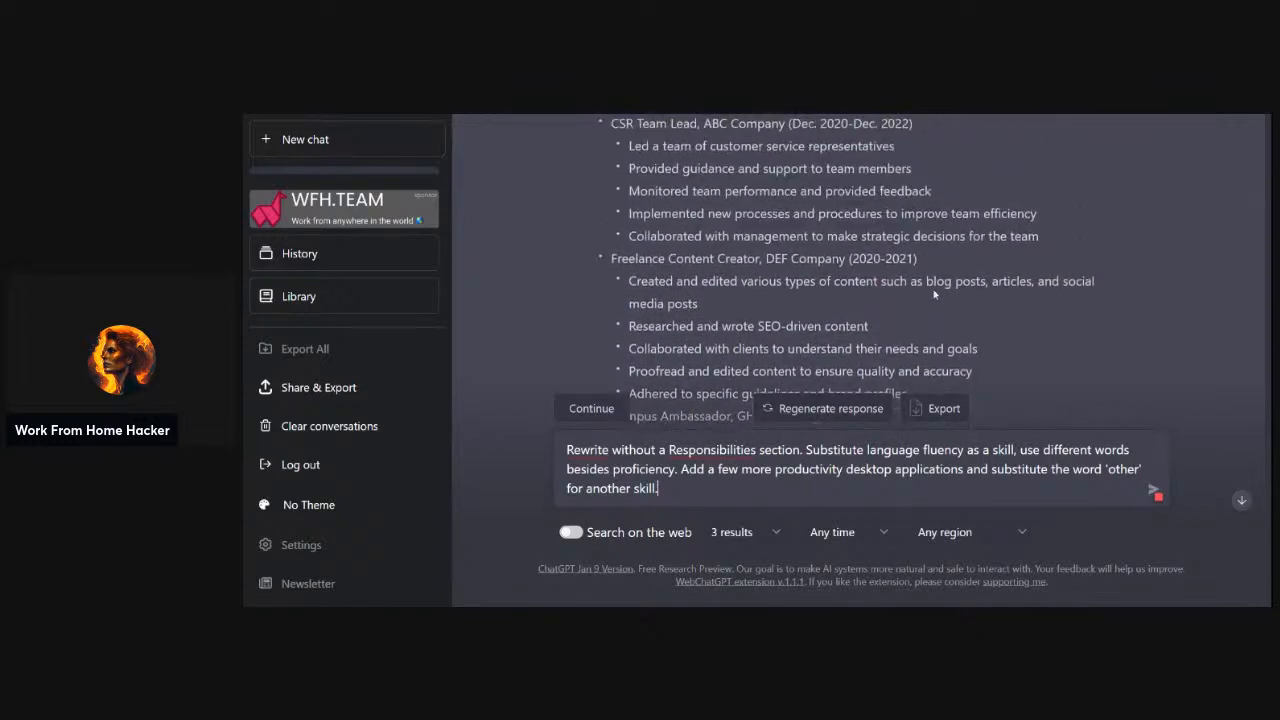
scroll(935, 294, "up", 6)
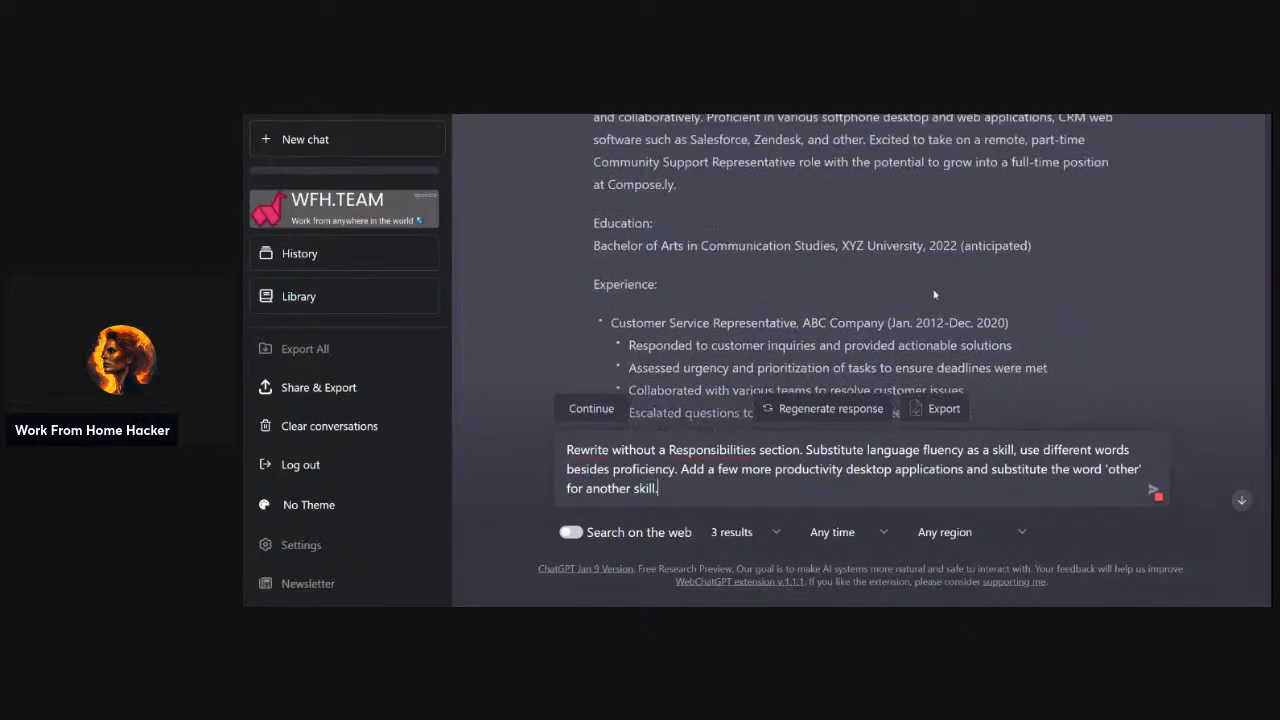
scroll(935, 295, "up", 1)
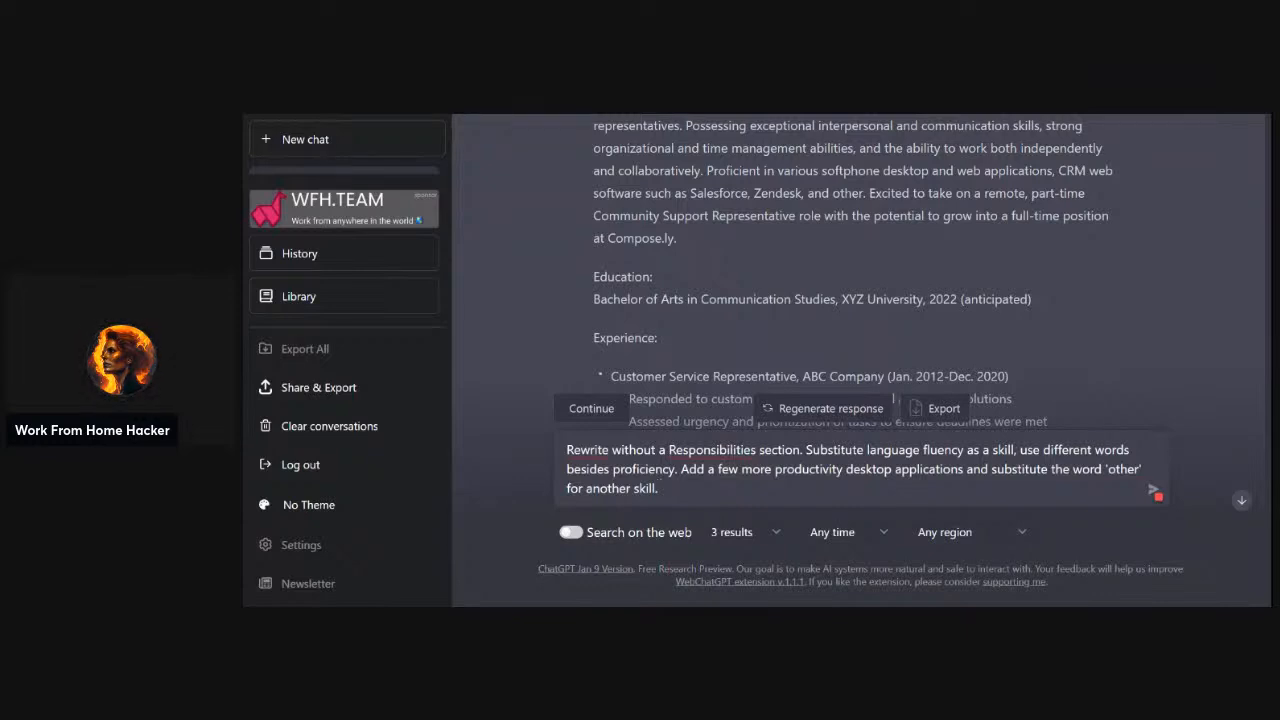
type("Rewrite Ed")
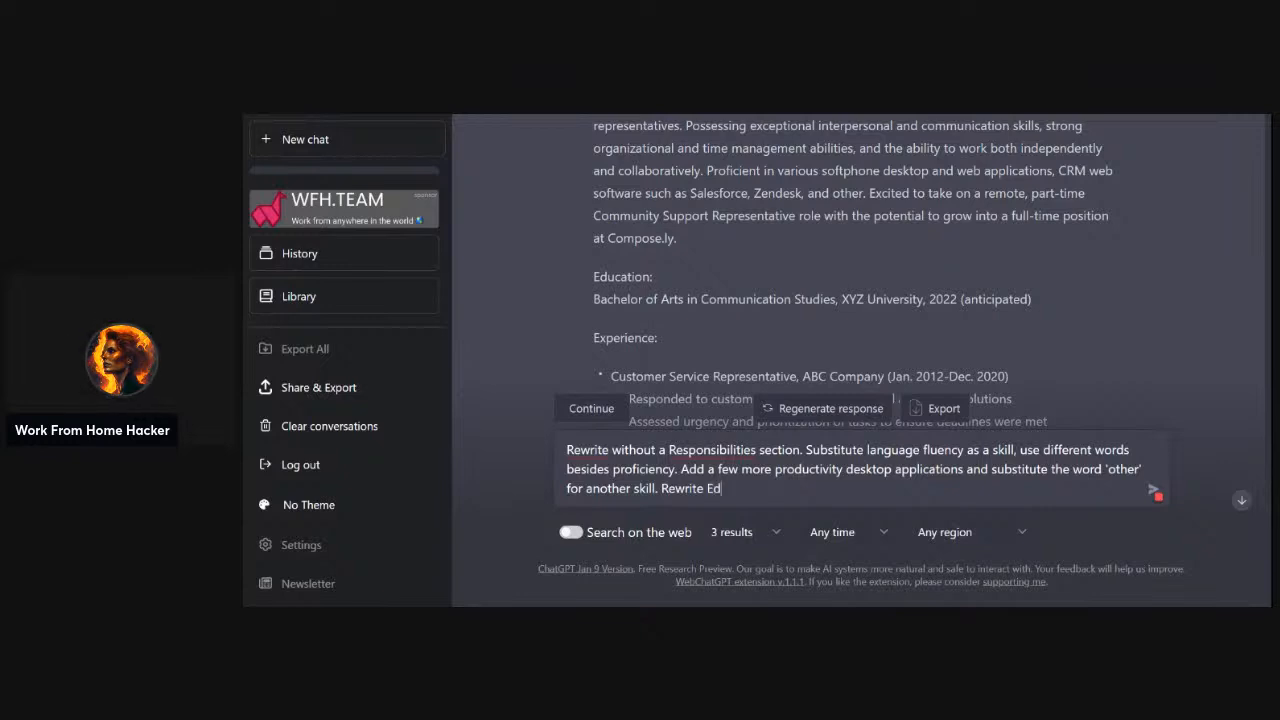
type("ucation sectio")
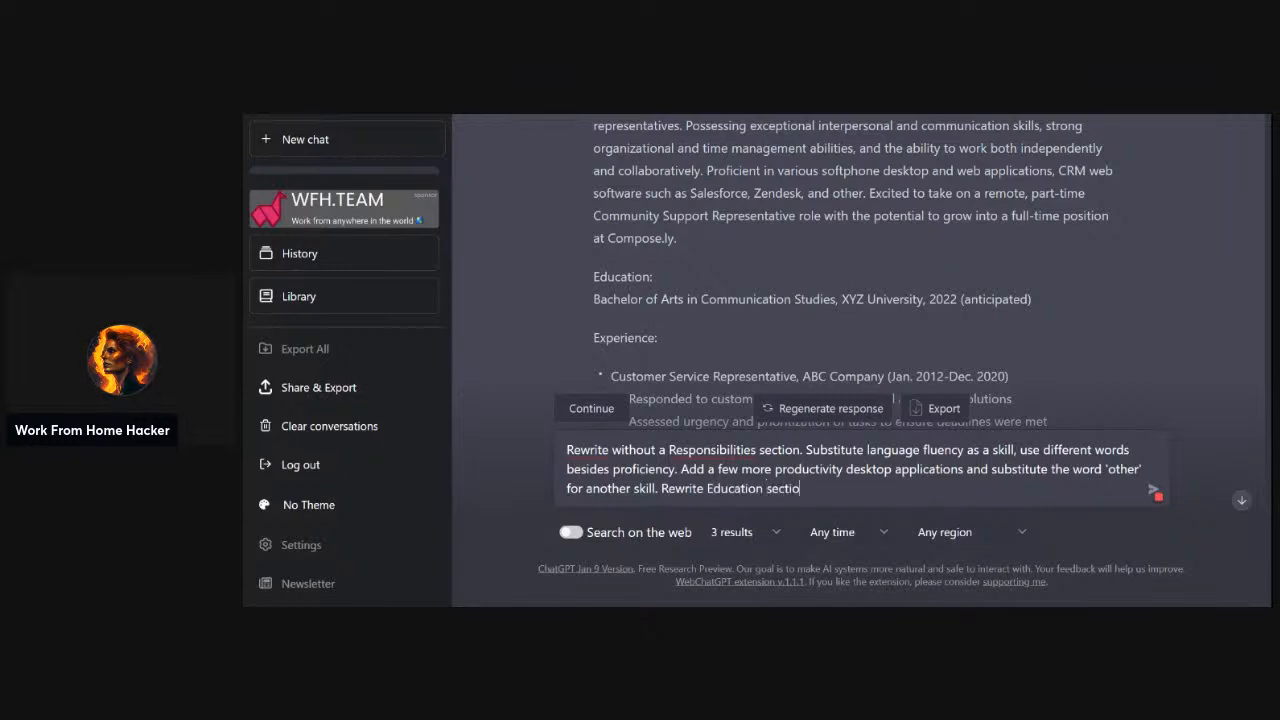
type("n as")
key("BackSpace")
type("though I'm in the proce")
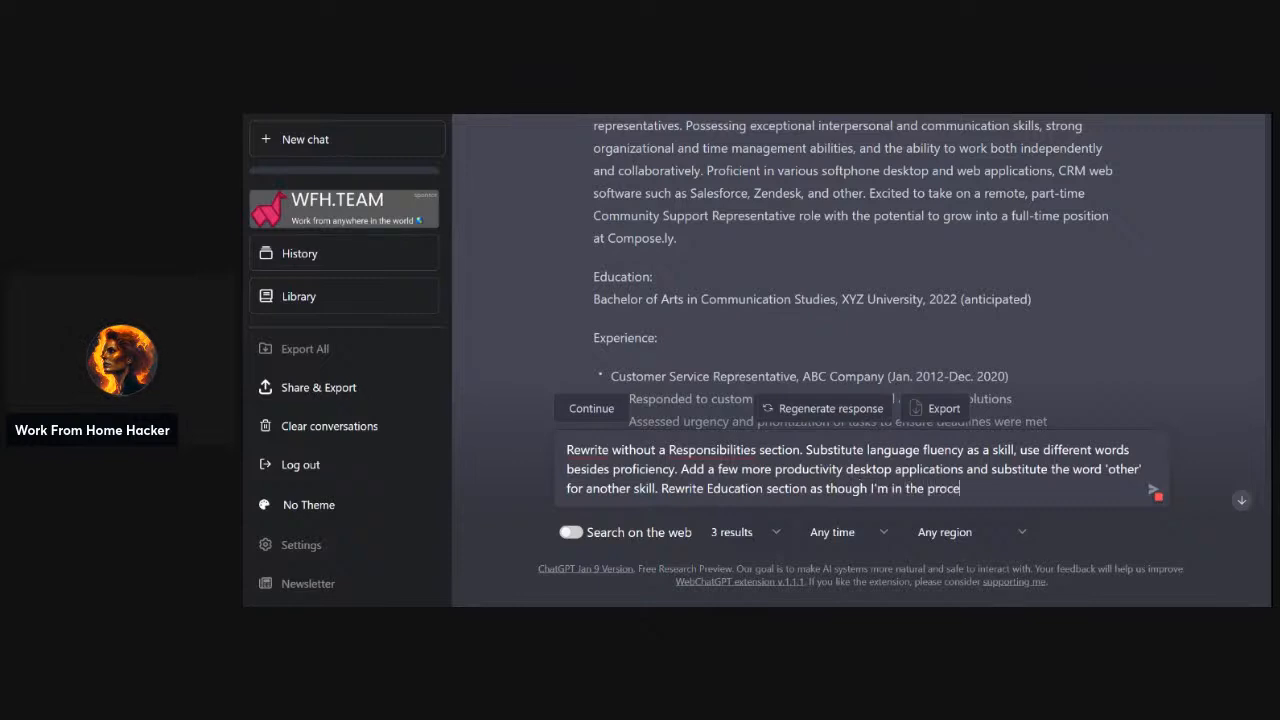
type("ss of finishing my")
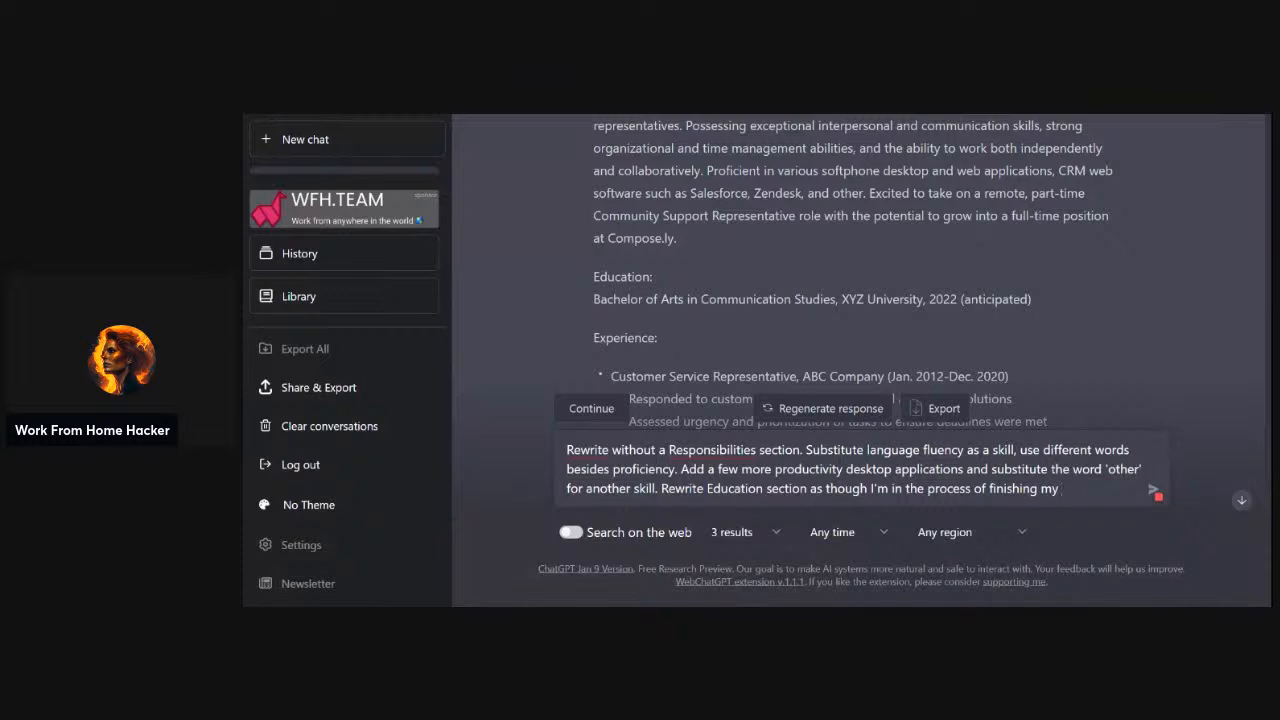
Complete the education request with "Bachelor of Science in Philosophy" and send the prompt
type(" Bachelo")
type("r of s")
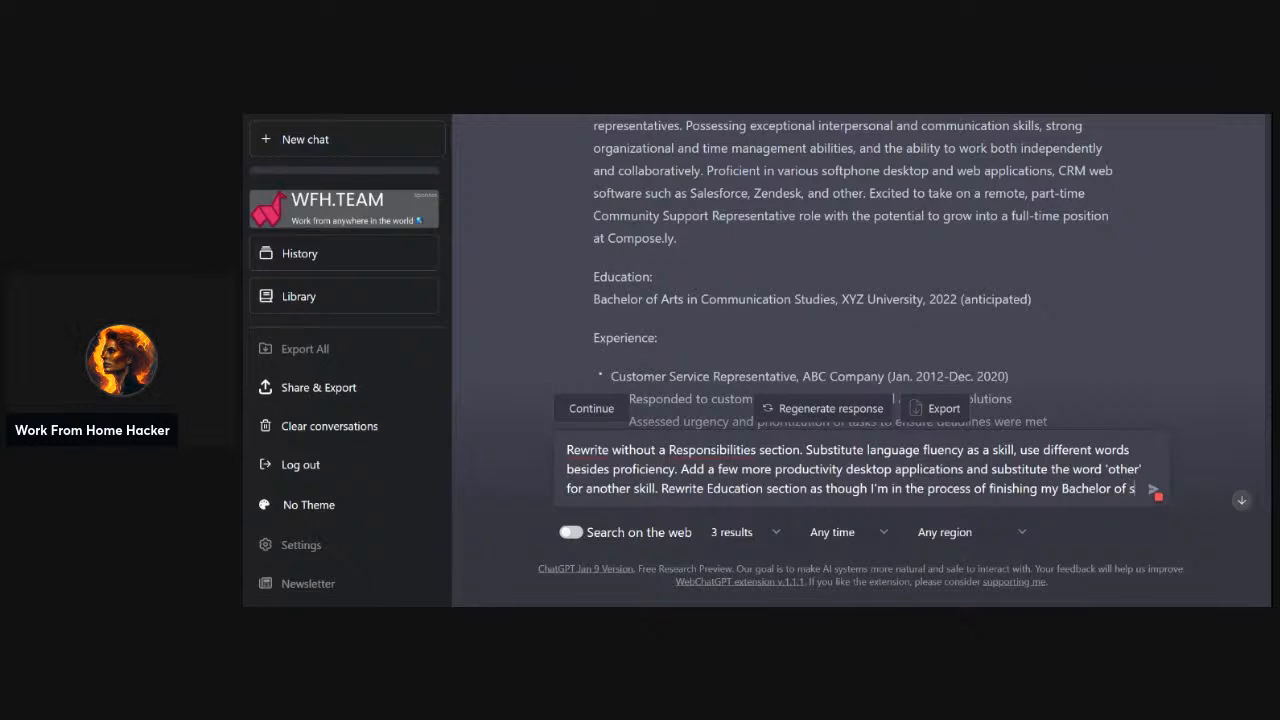
type("cience in")
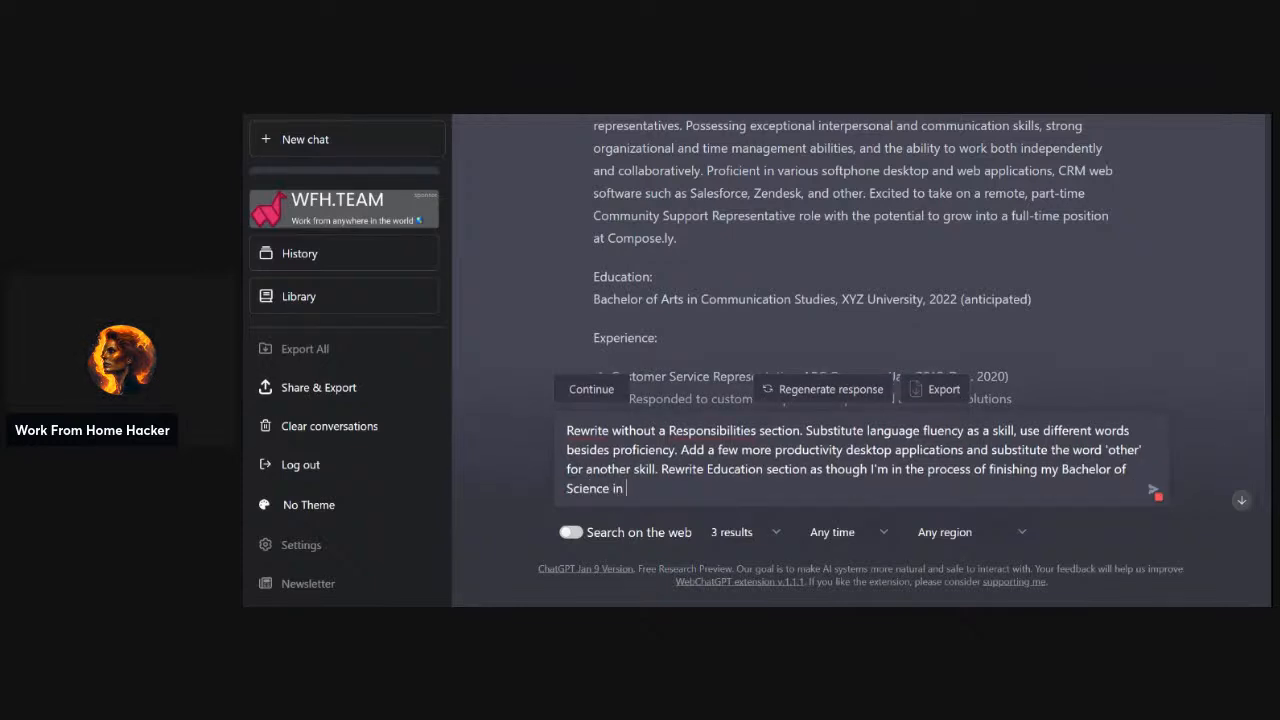
type(" Philosphoy")
key("ctrl+shift+Left")
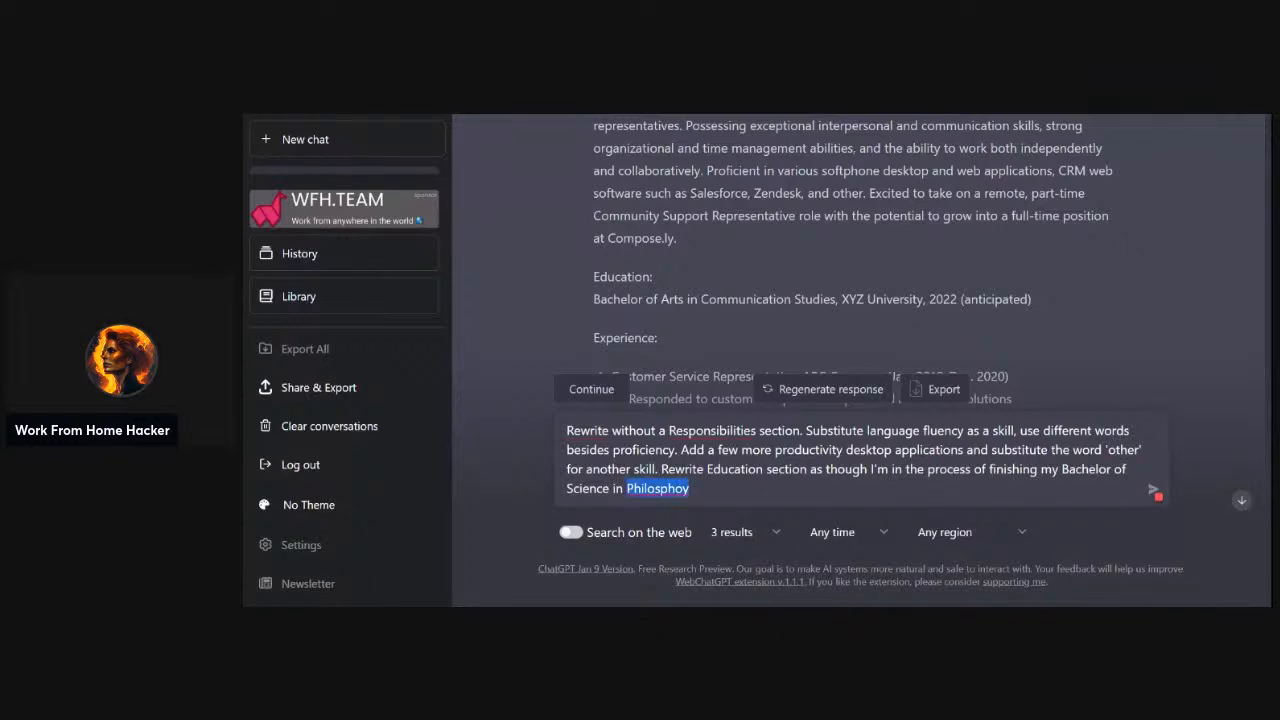
type("Philosophy")
key("Return")
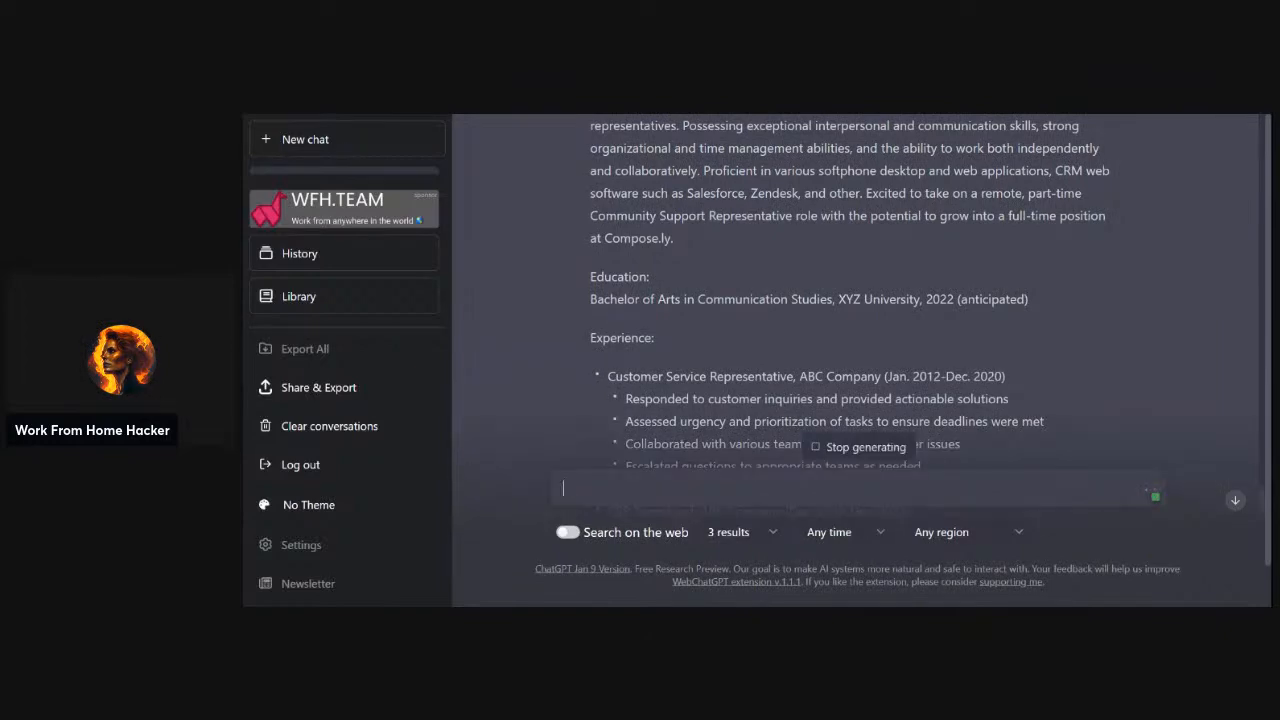
Select the entire rewritten resume, including its closing note, and switch to the Jobscan resume report
scroll(857, 405, "down", 12)
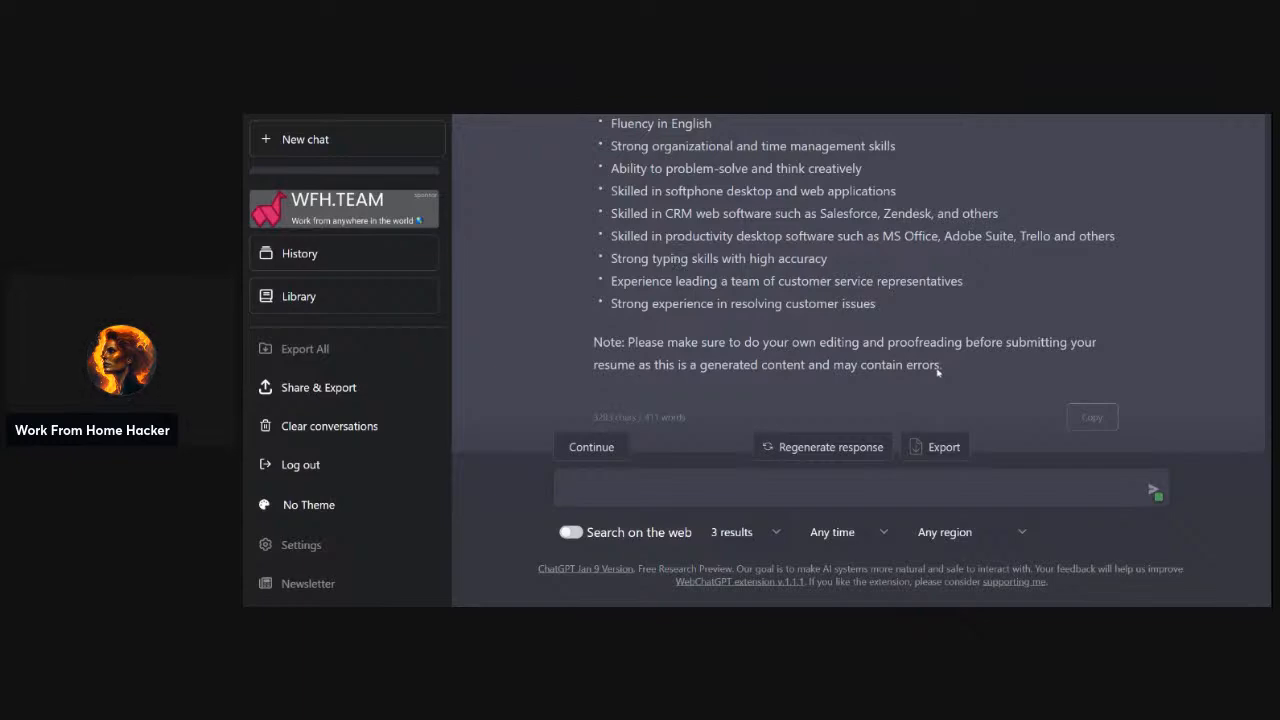
left_click_drag(950, 371, 588, 330)
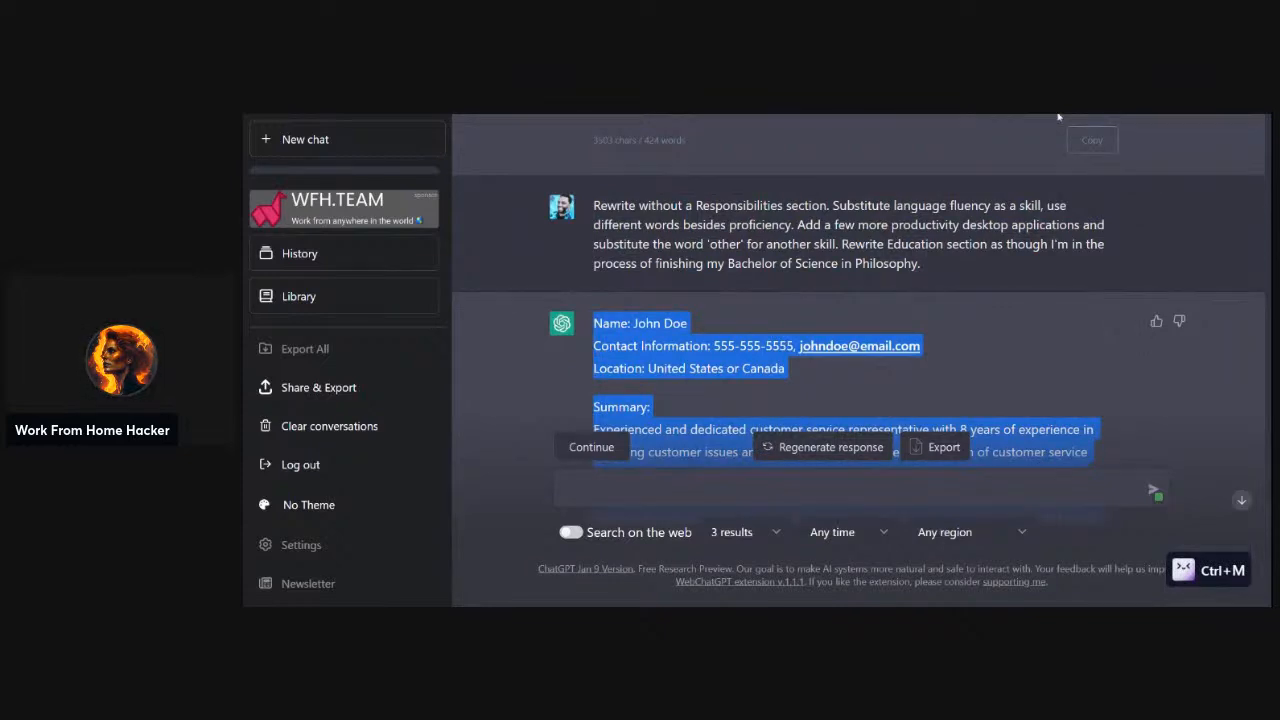
key("alt+Tab")
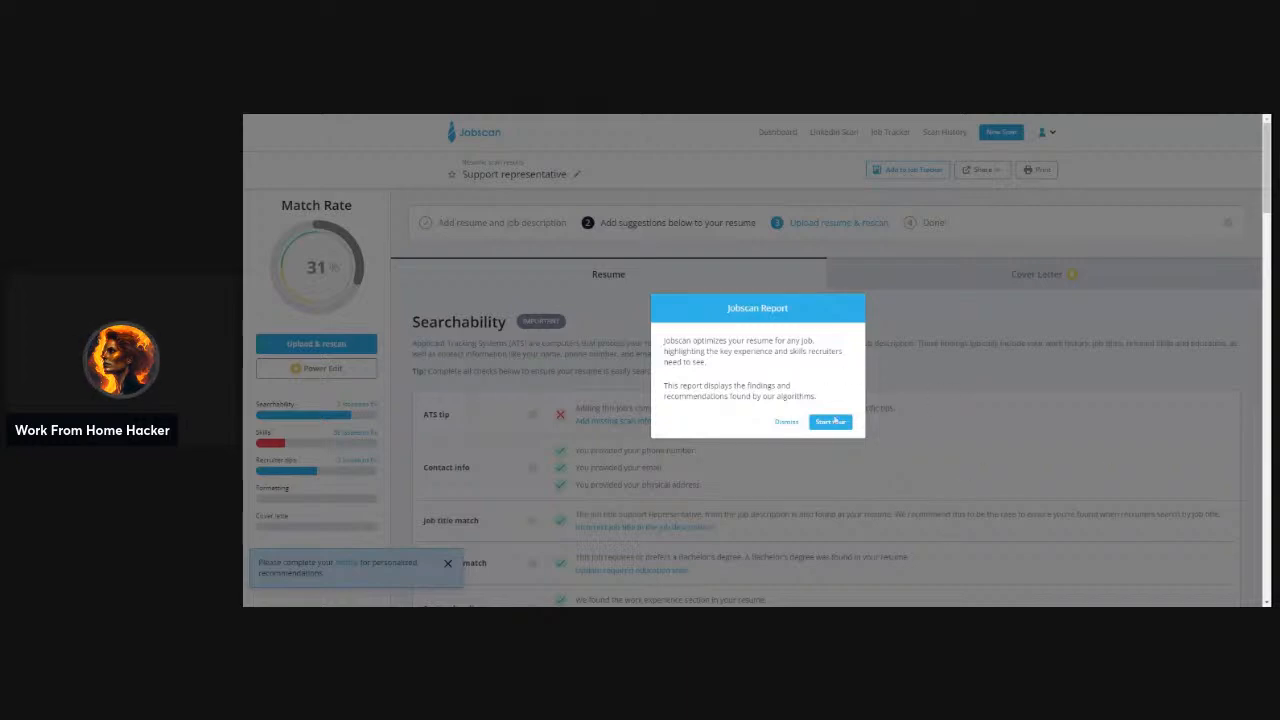
Dismiss the Jobscan report introduction and examine the searchability checks and hard skills comparison for the support representative scan
left_click(786, 421)
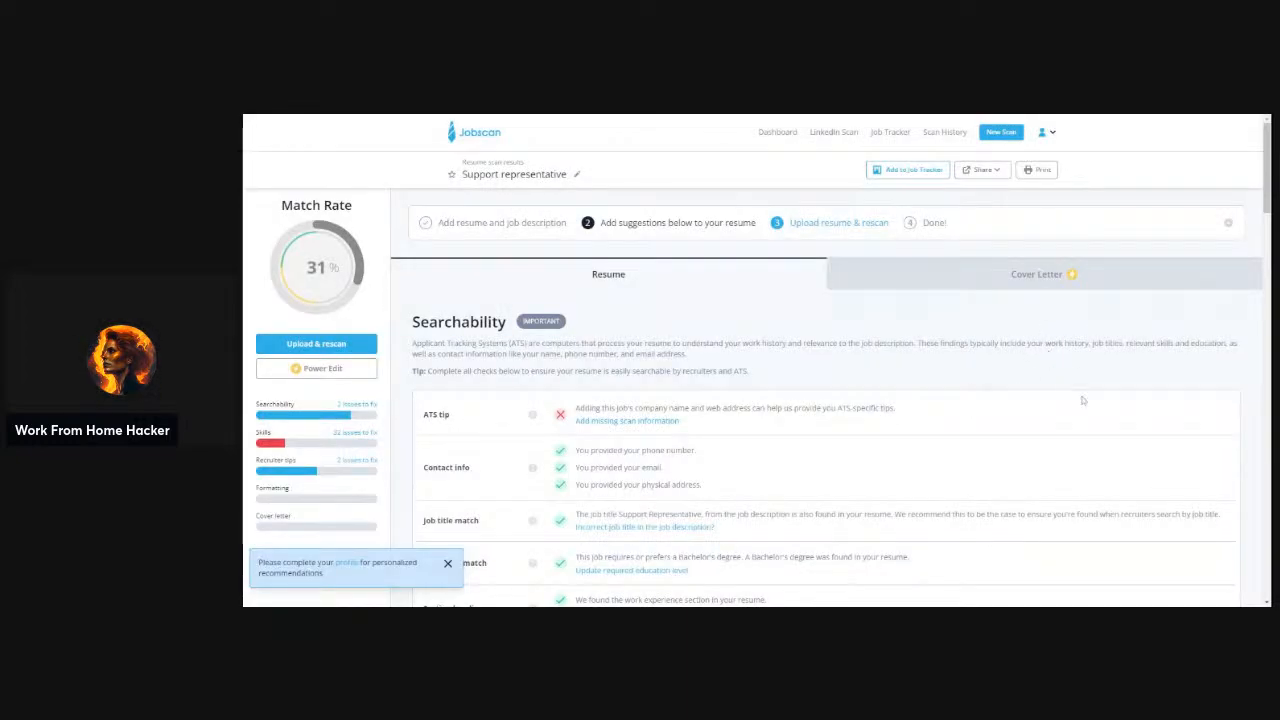
scroll(1081, 400, "down", 10)
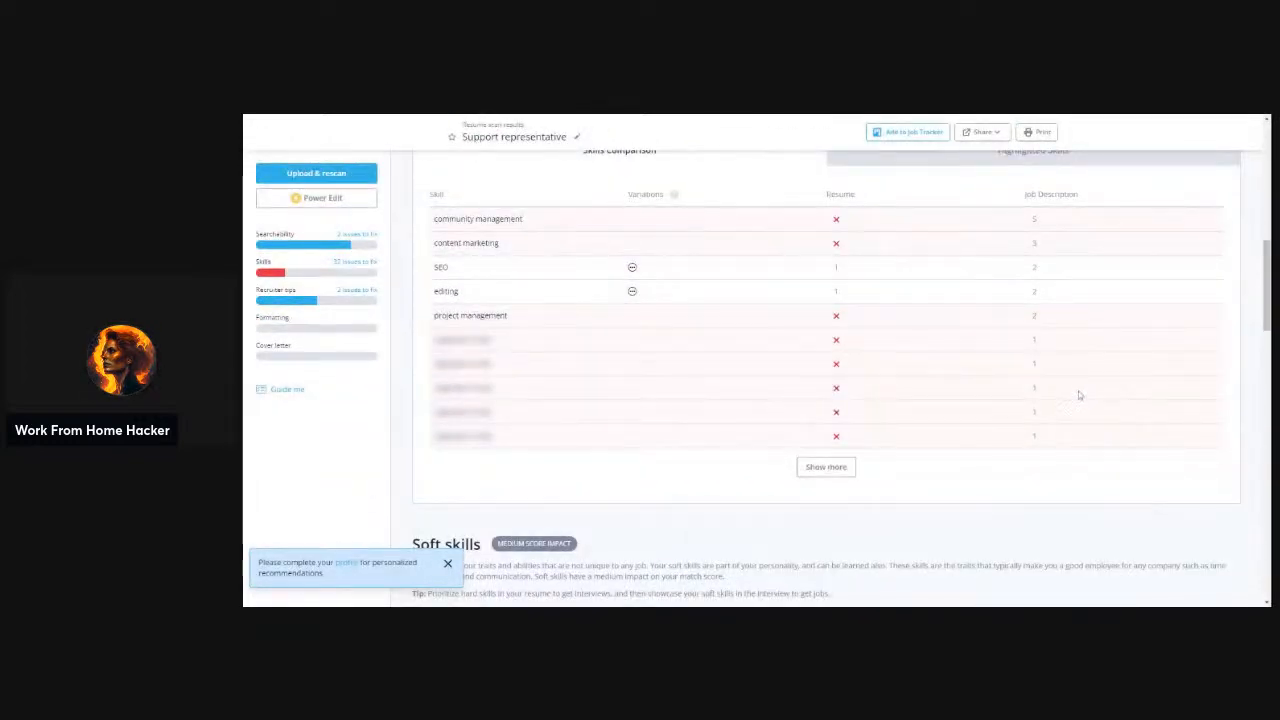
scroll(1078, 393, "up", 4)
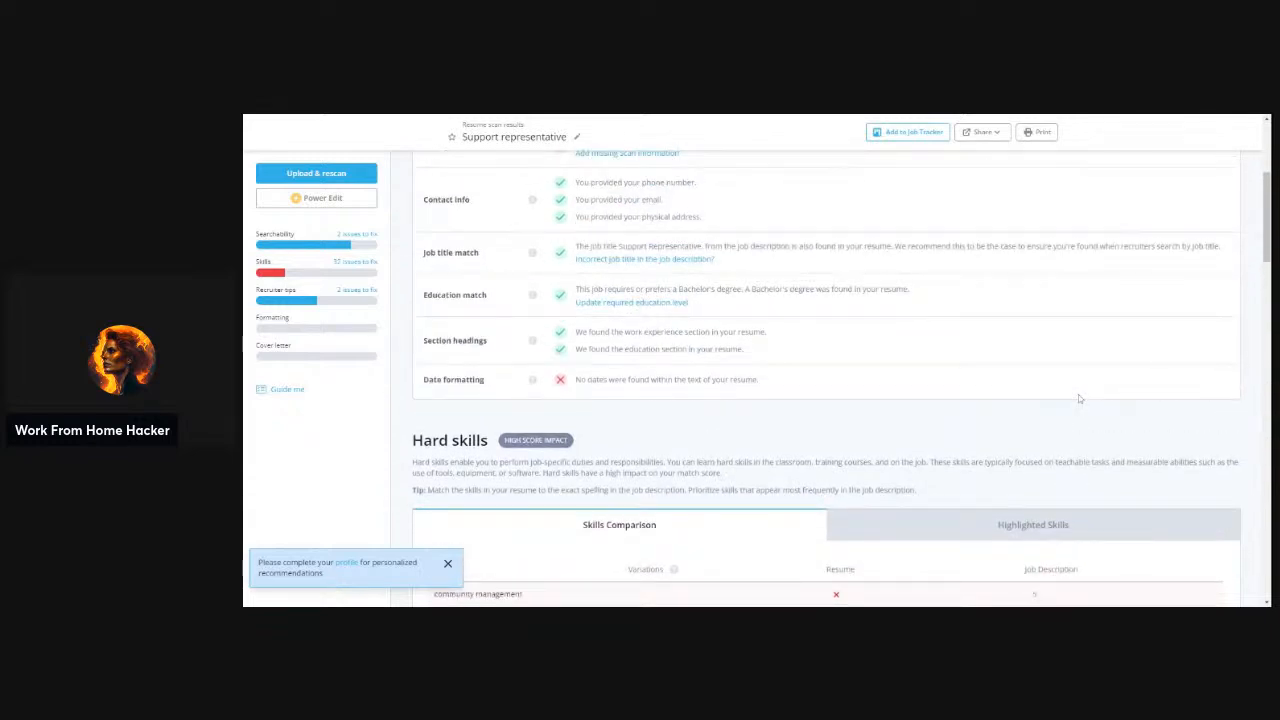
scroll(1079, 398, "down", 4)
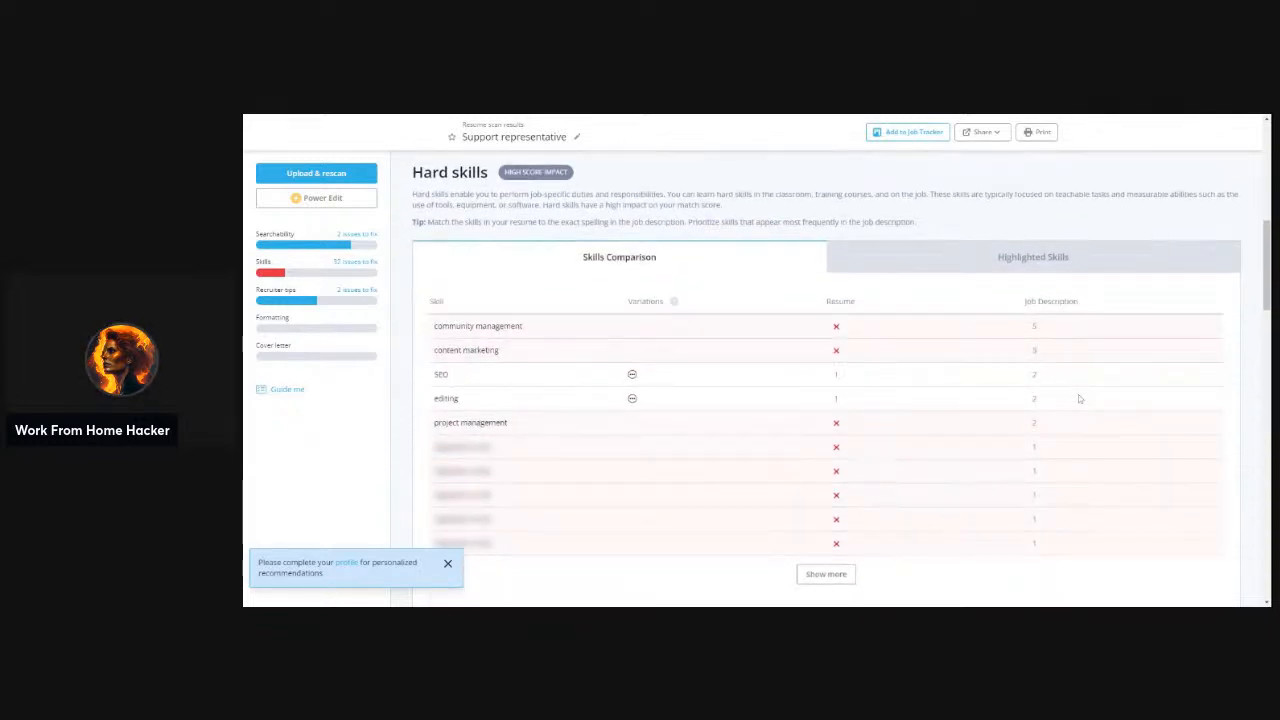
Examine the rest of the Jobscan report, covering soft skills, other keywords, recruiter tips and formatting
scroll(1079, 398, "down", 8)
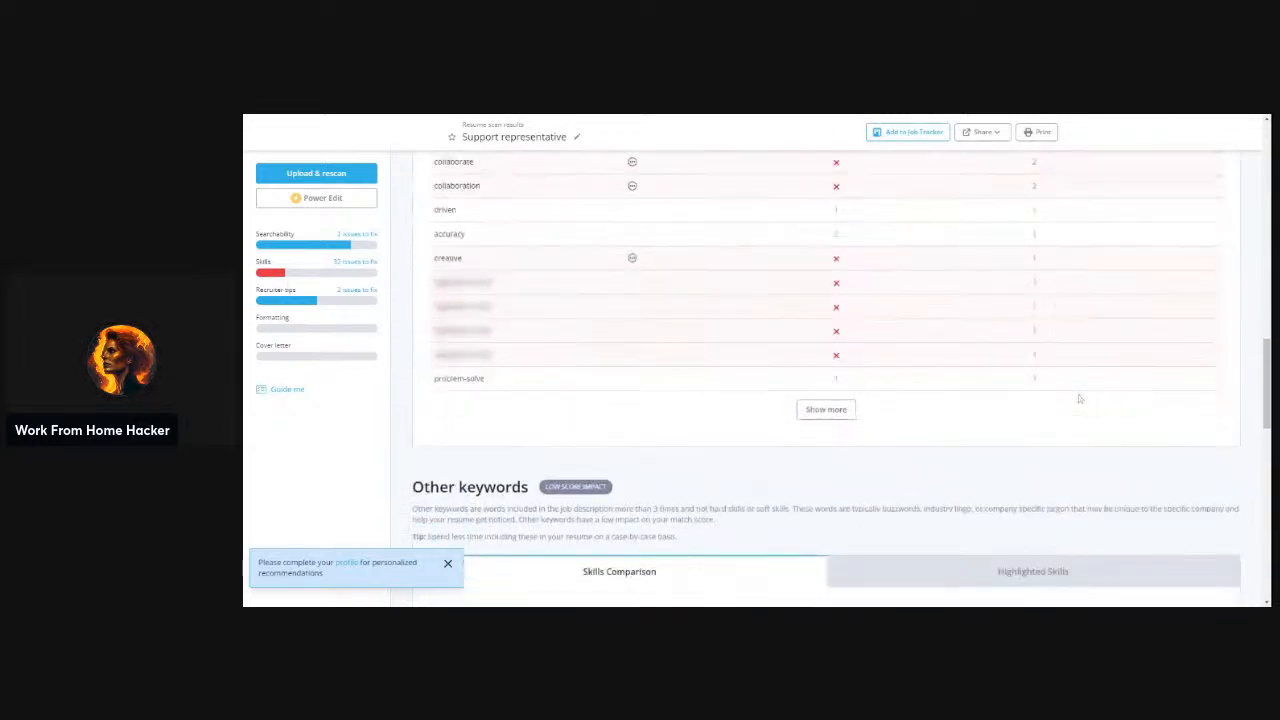
scroll(1079, 398, "down", 2)
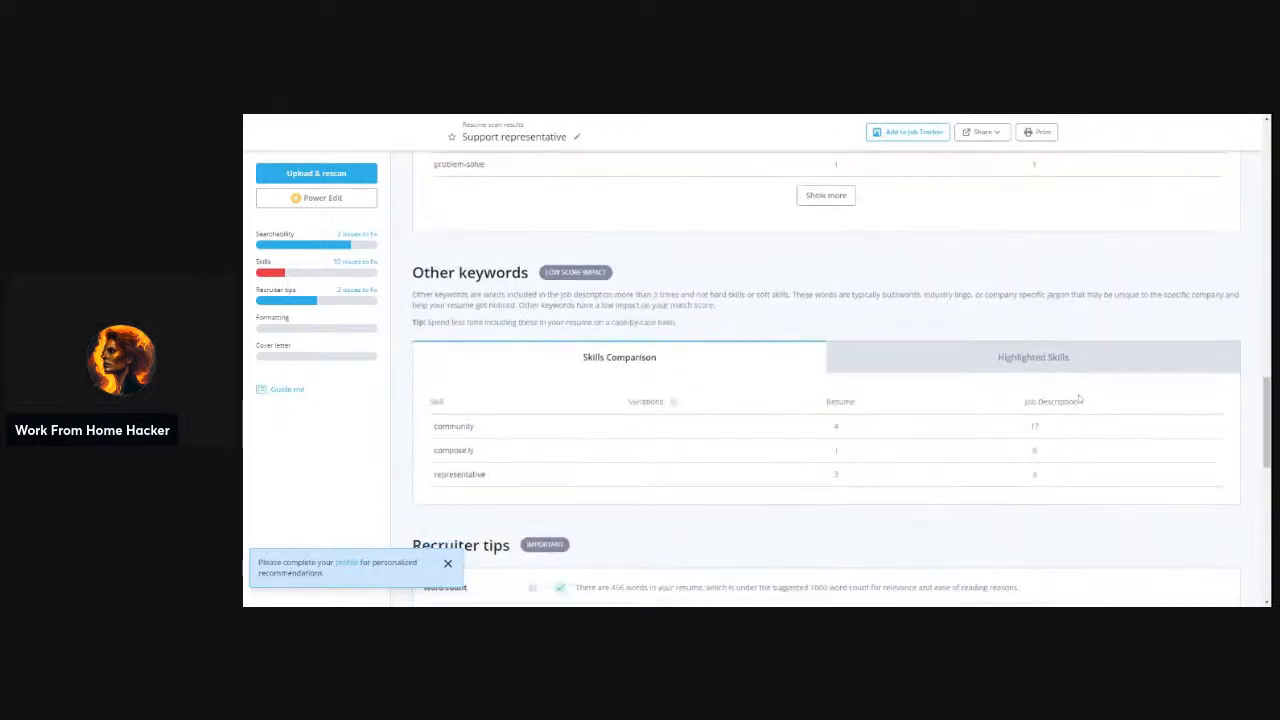
scroll(1079, 398, "down", 3)
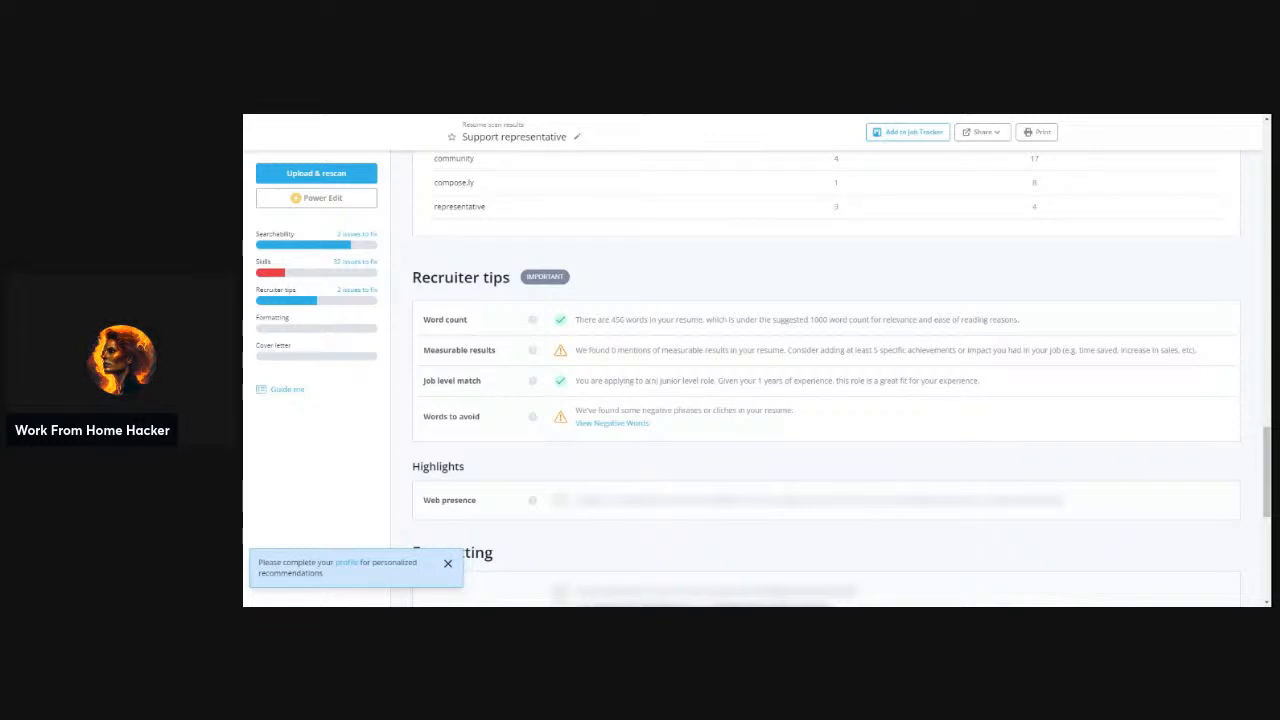
scroll(833, 414, "down", 2)
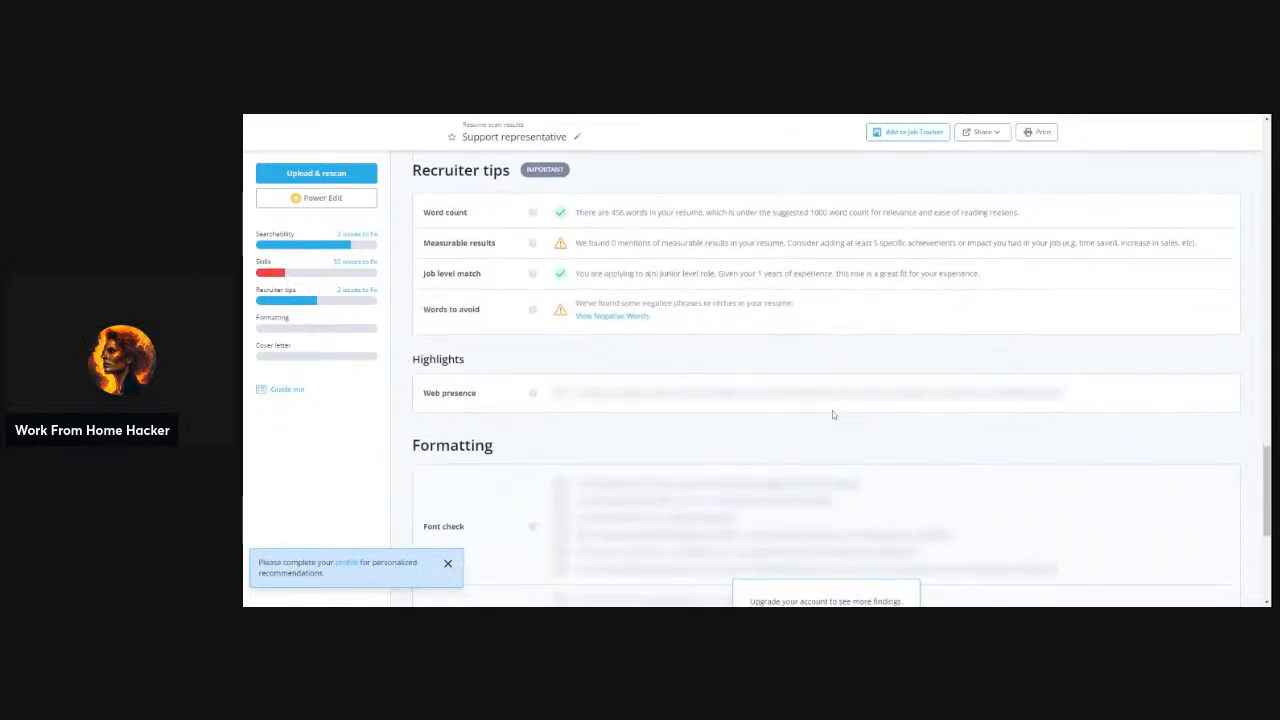
scroll(627, 331, "down", 1)
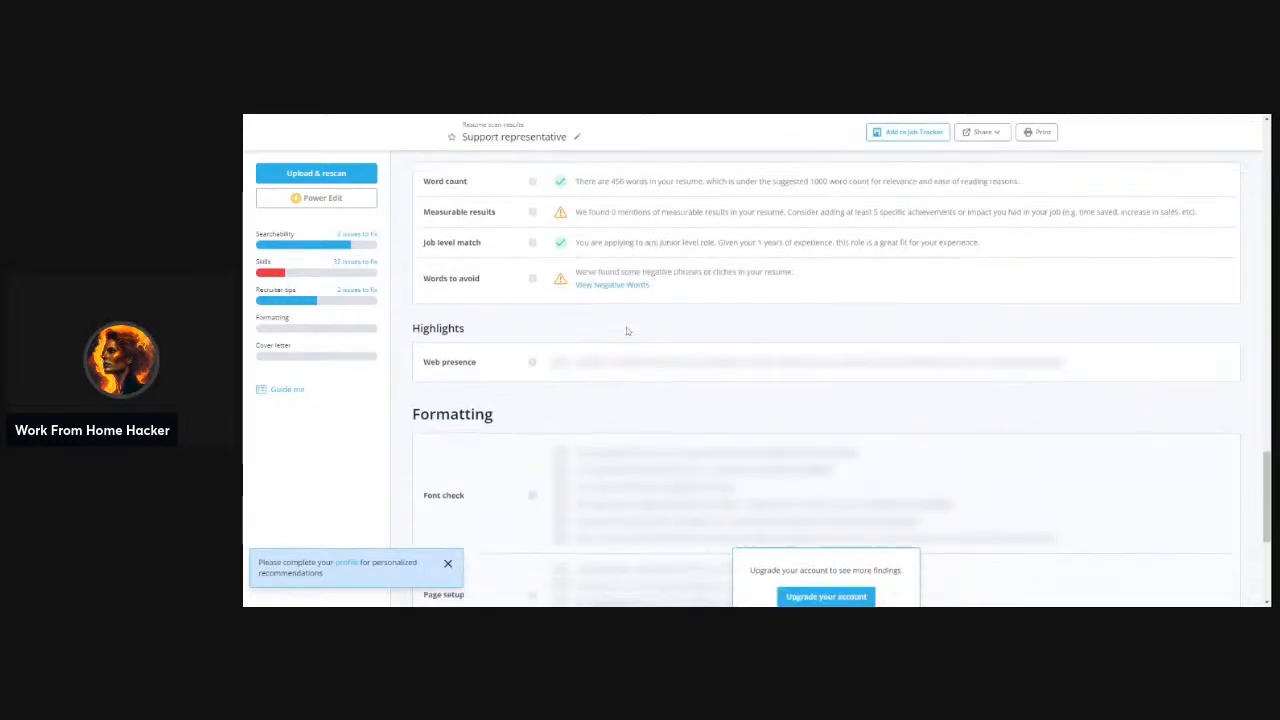
scroll(627, 331, "down", 3)
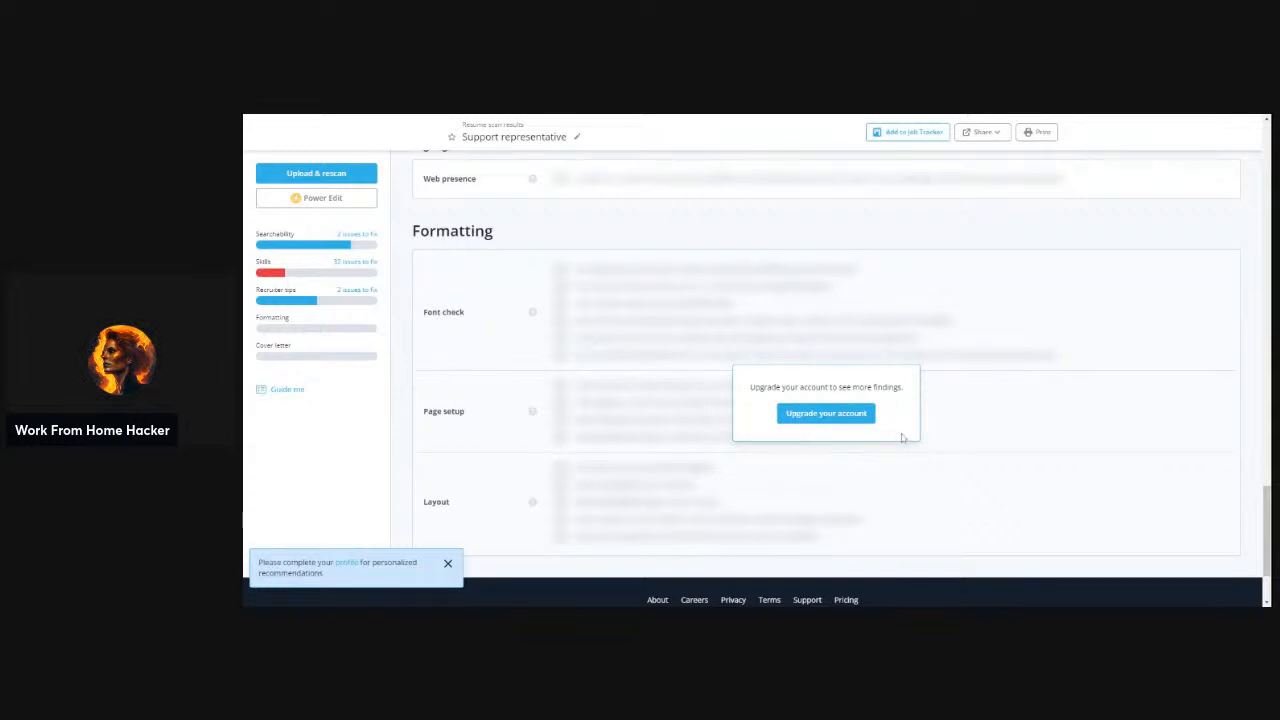
scroll(610, 338, "up", 4)
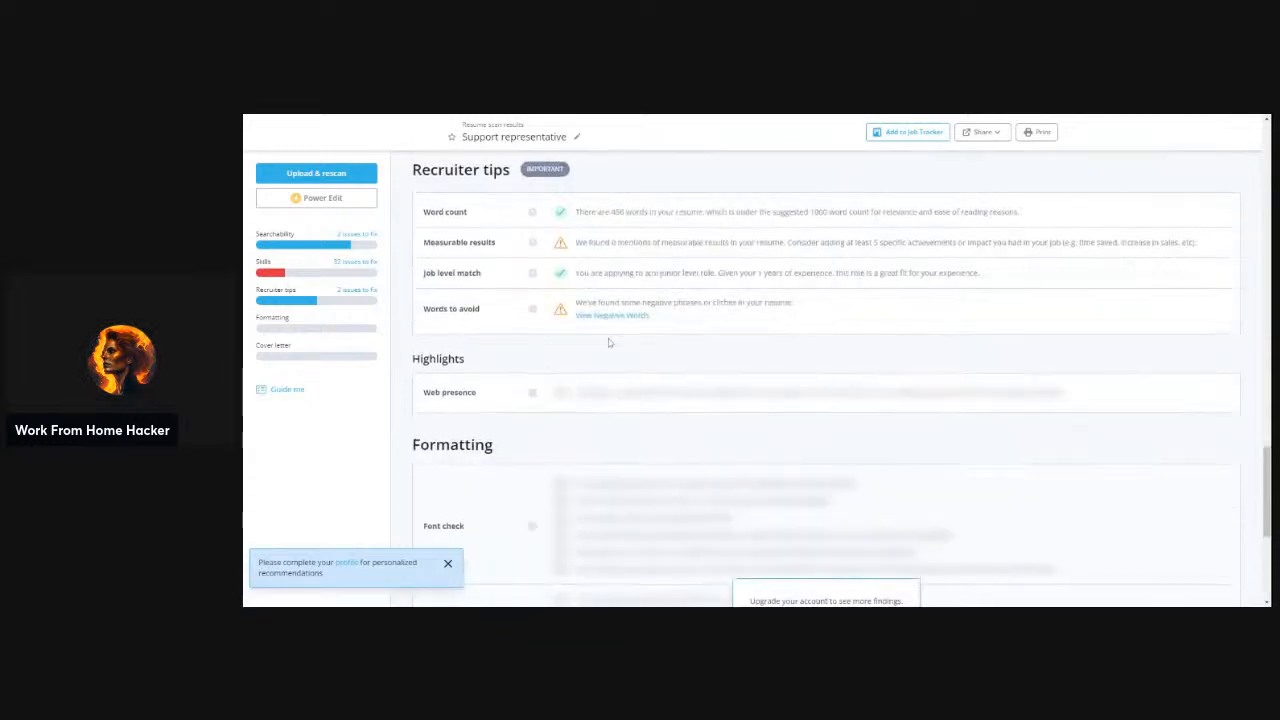
scroll(610, 342, "down", 1)
scroll(634, 350, "up", 4)
scroll(639, 348, "down", 6)
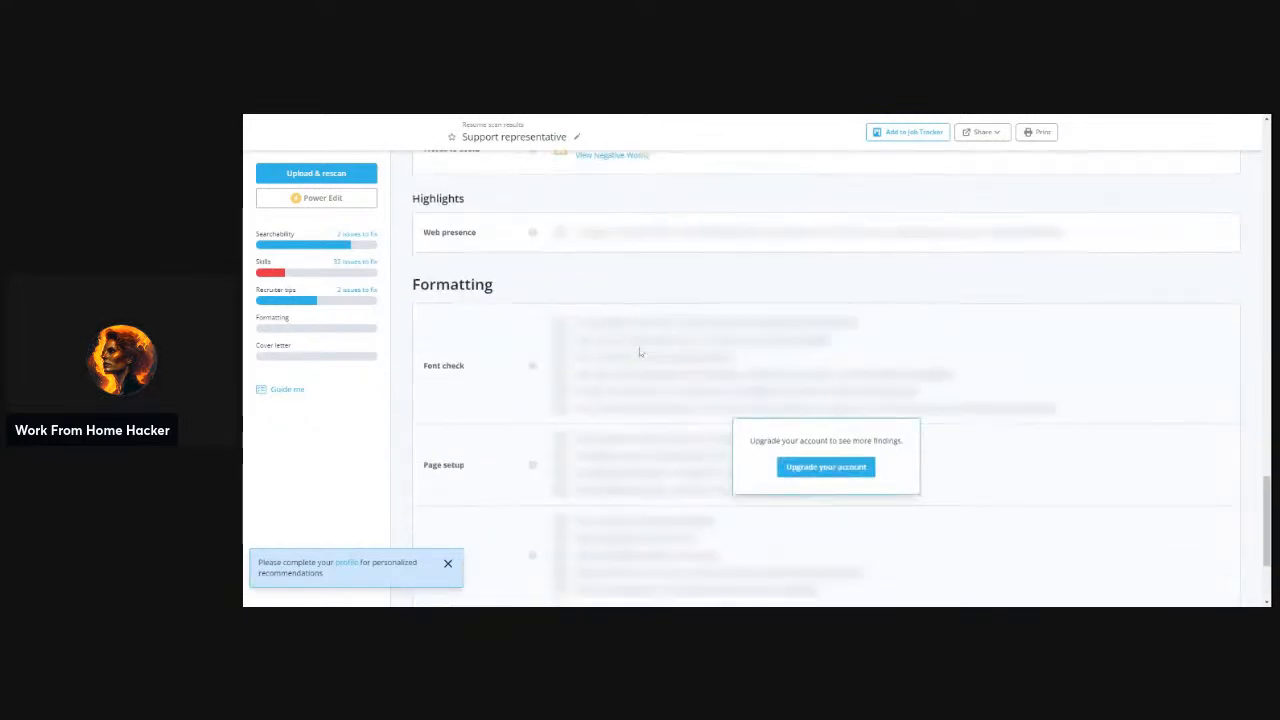
scroll(639, 352, "down", 3)
scroll(639, 352, "up", 5)
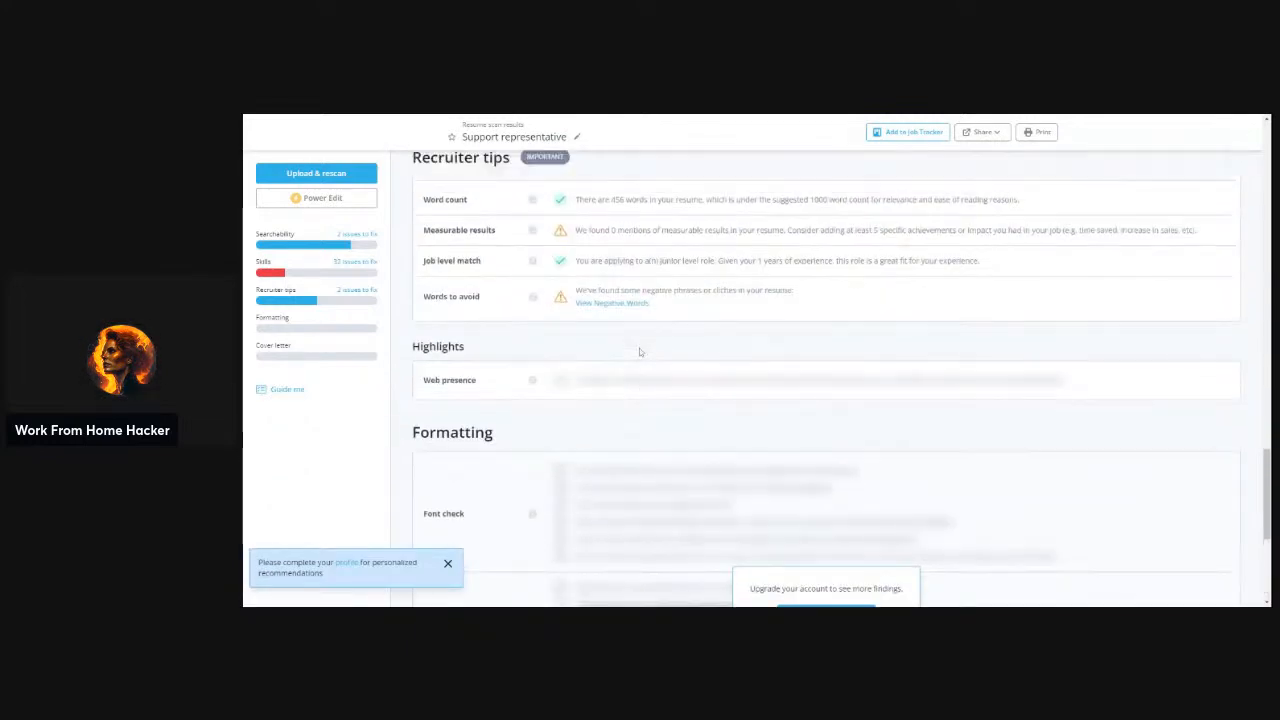
Show the highlighted soft skills view and look over the resume text beside the job description
scroll(639, 348, "up", 7)
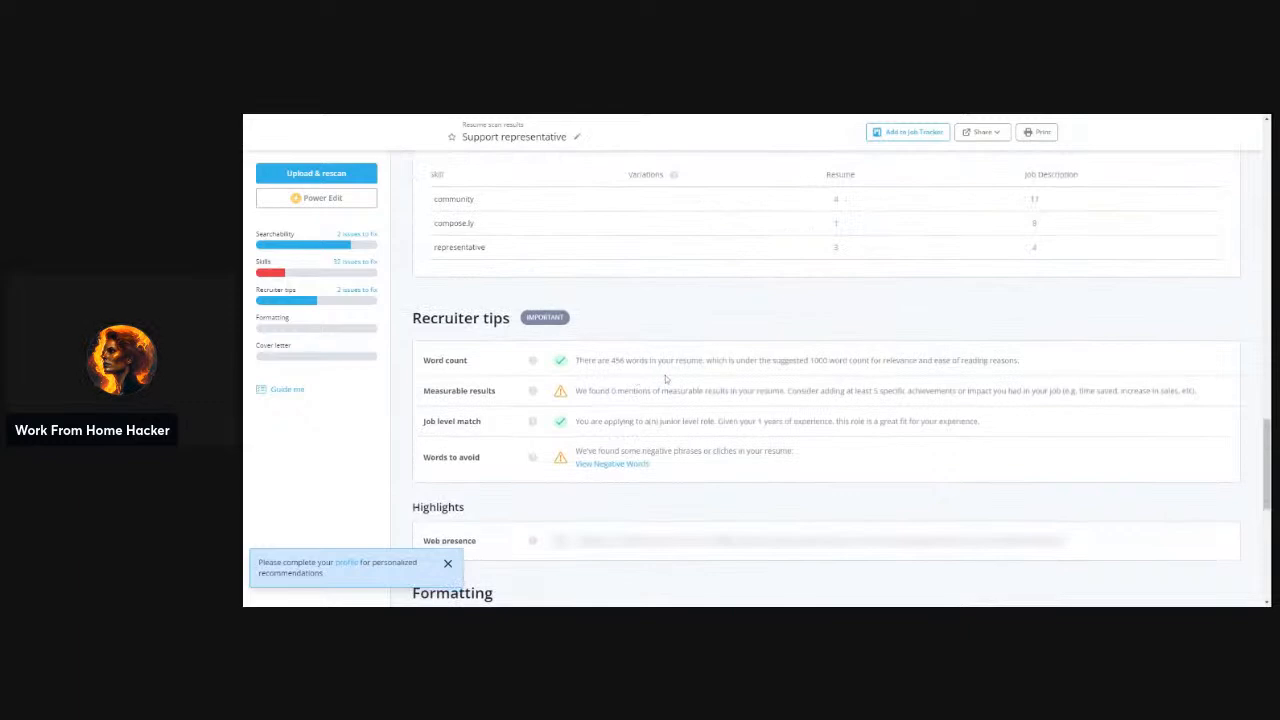
scroll(665, 378, "up", 6)
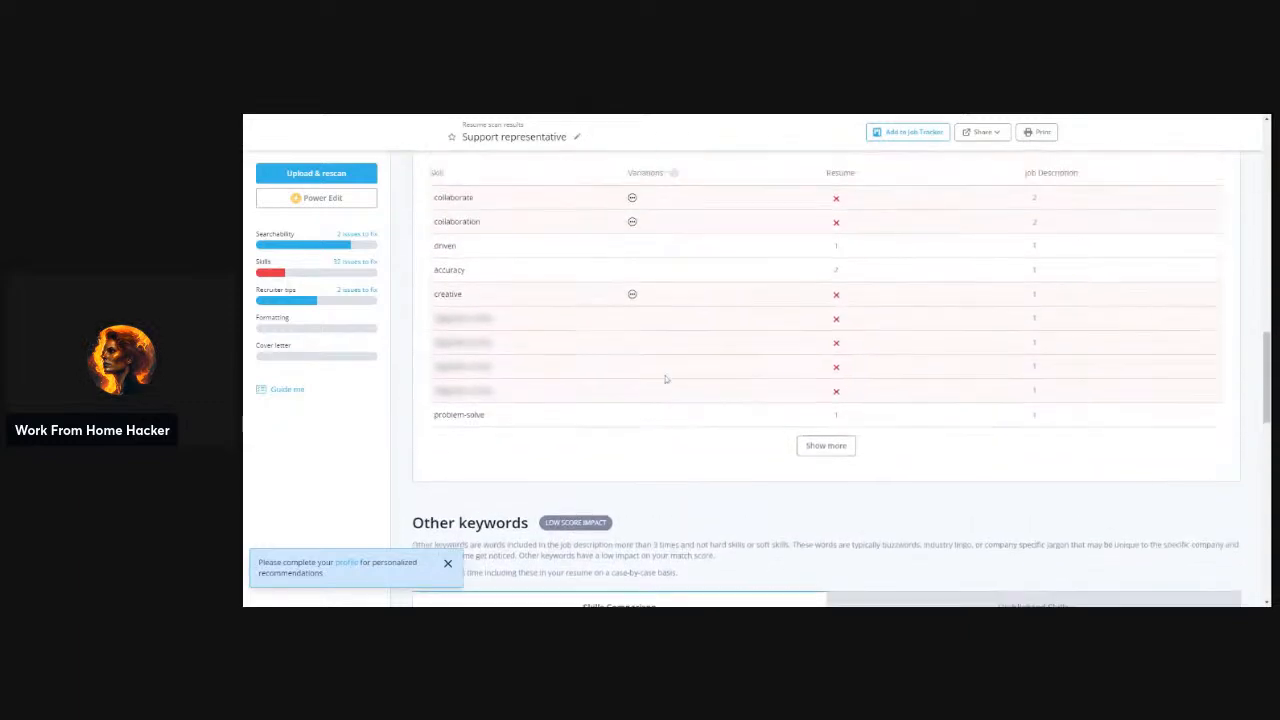
scroll(665, 378, "up", 1)
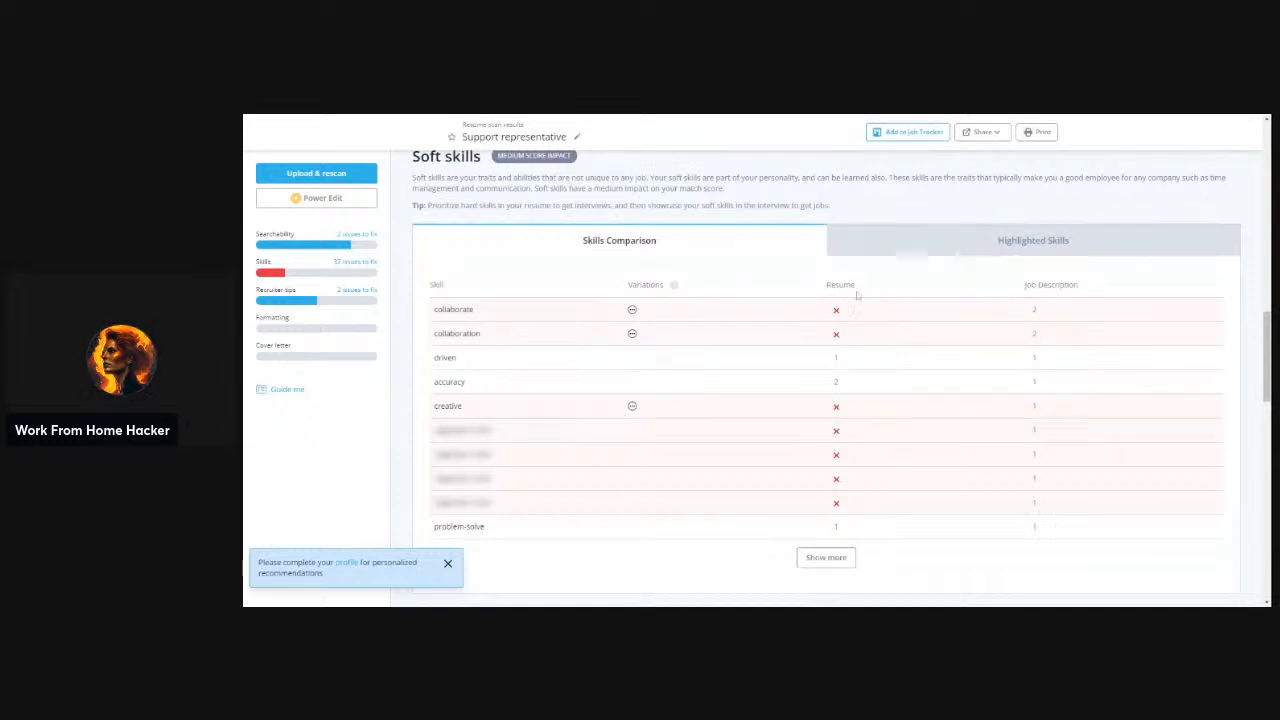
left_click(1012, 252)
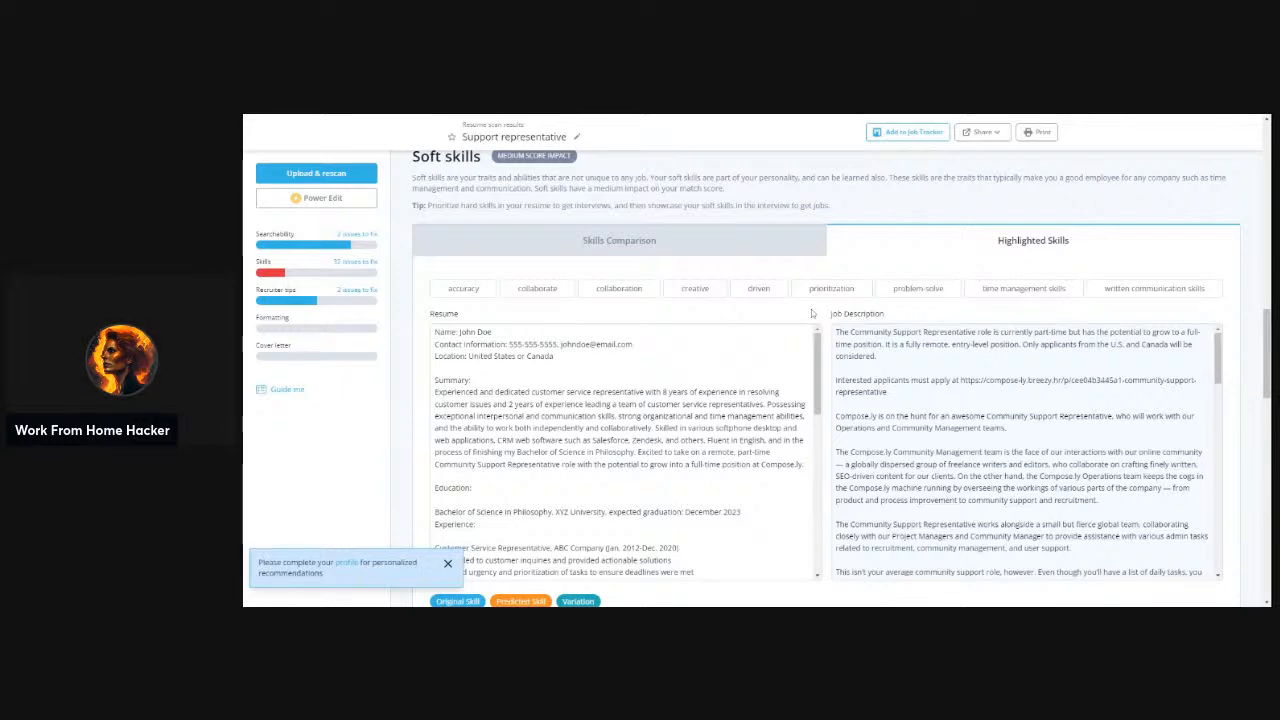
scroll(812, 313, "down", 1)
scroll(812, 313, "down", 3)
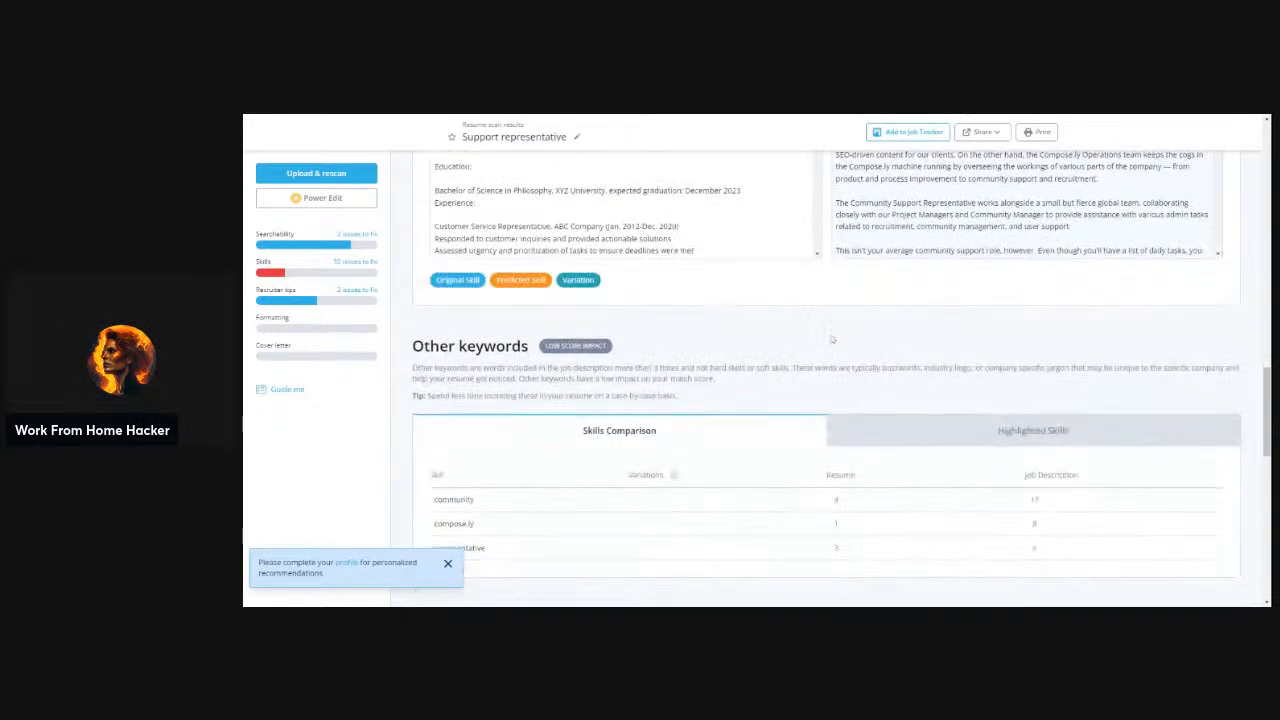
scroll(830, 335, "up", 1)
scroll(831, 339, "up", 1)
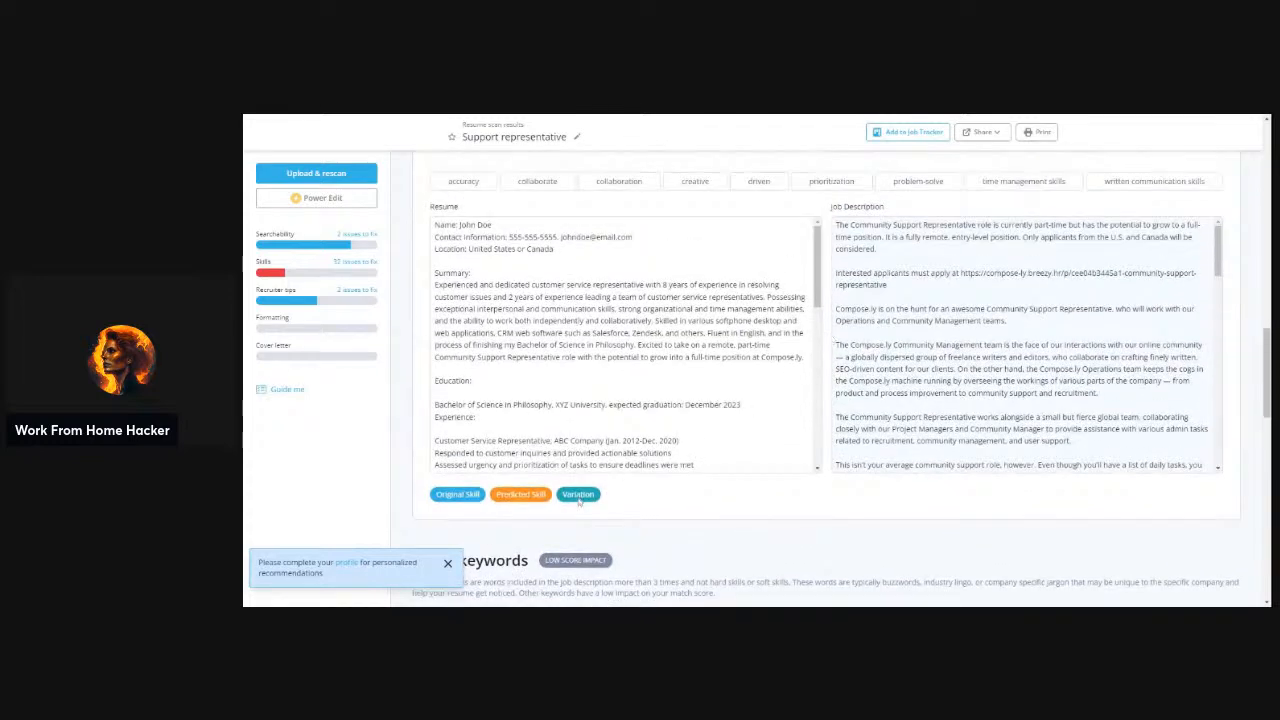
scroll(580, 500, "up", 2)
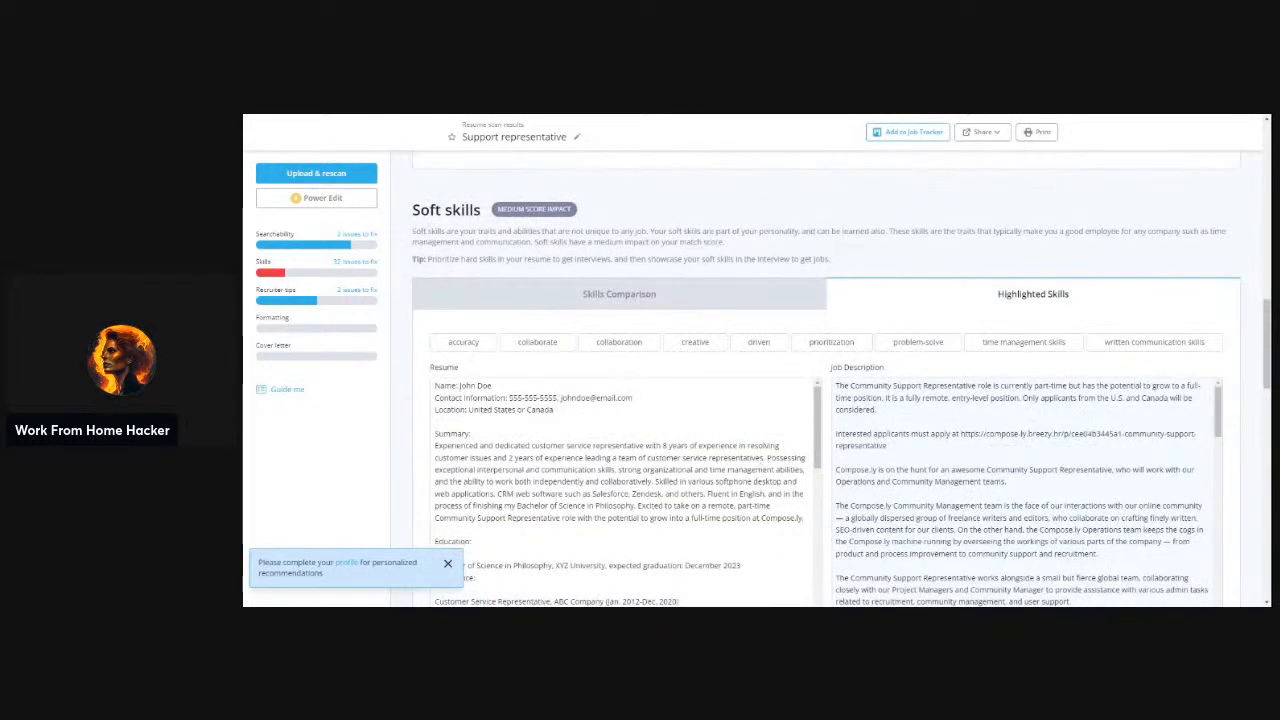
scroll(815, 420, "down", 1)
scroll(821, 364, "down", 1)
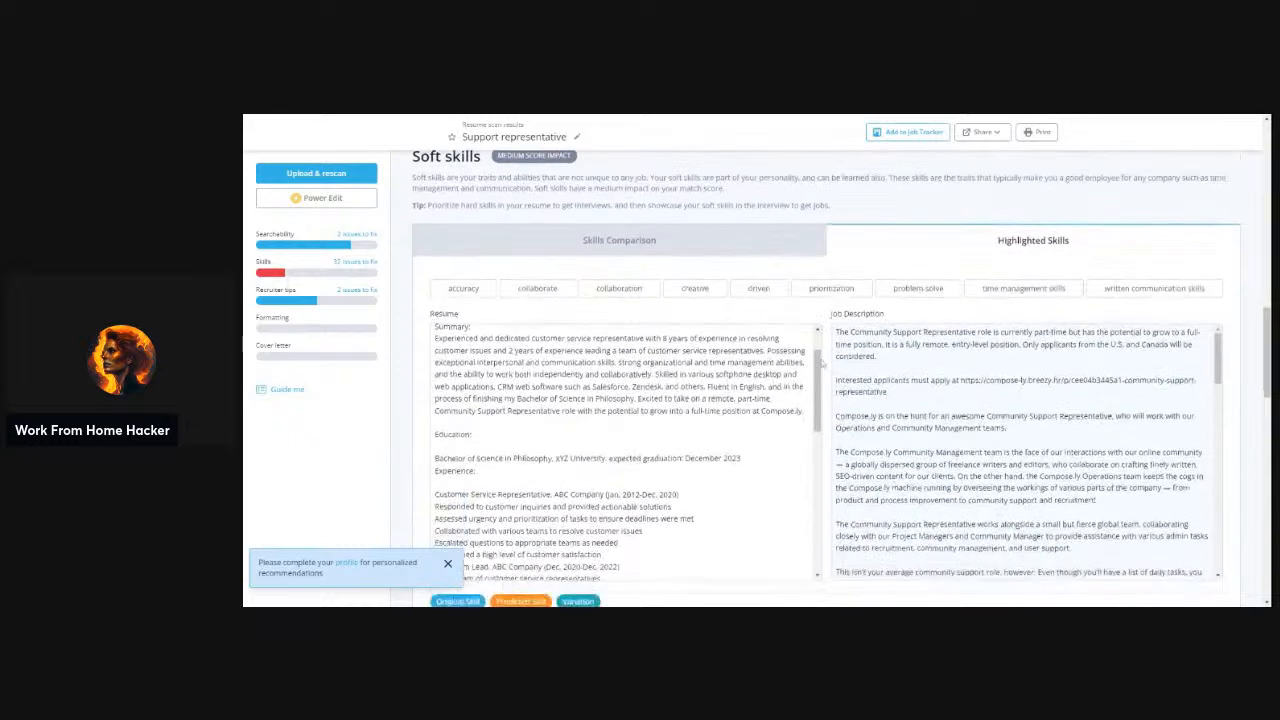
scroll(821, 363, "up", 2)
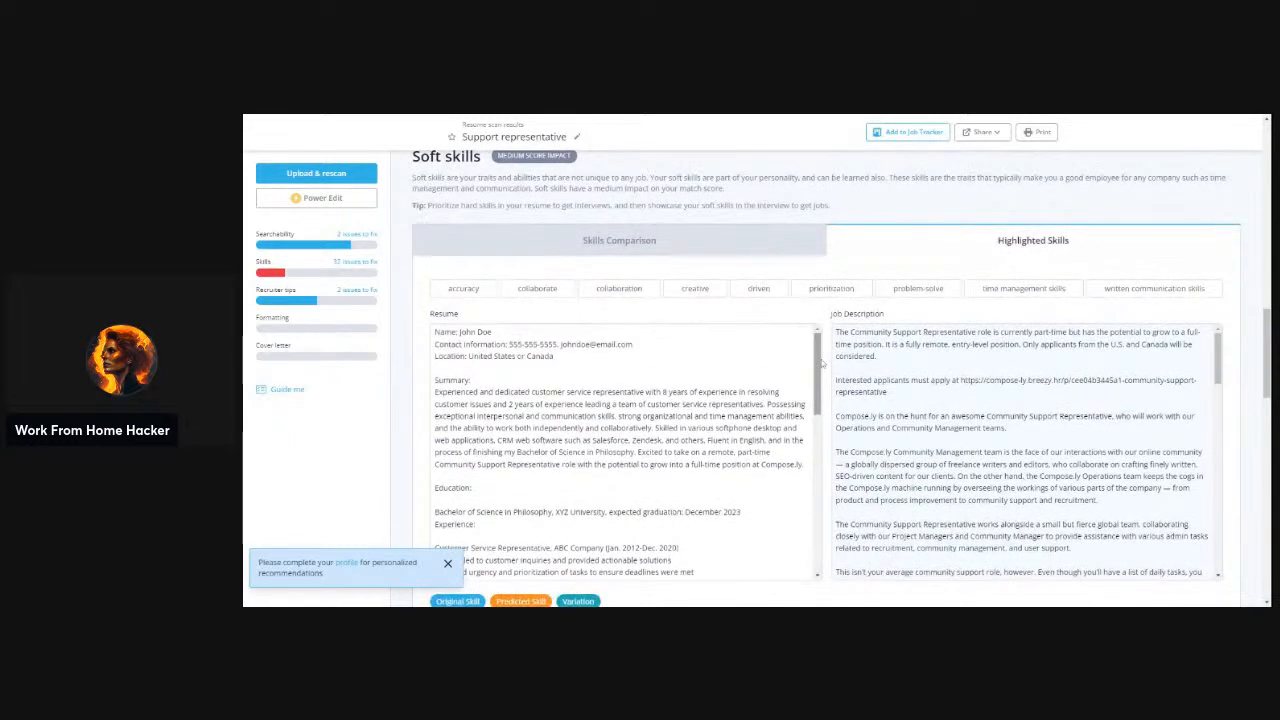
scroll(821, 364, "up", 1)
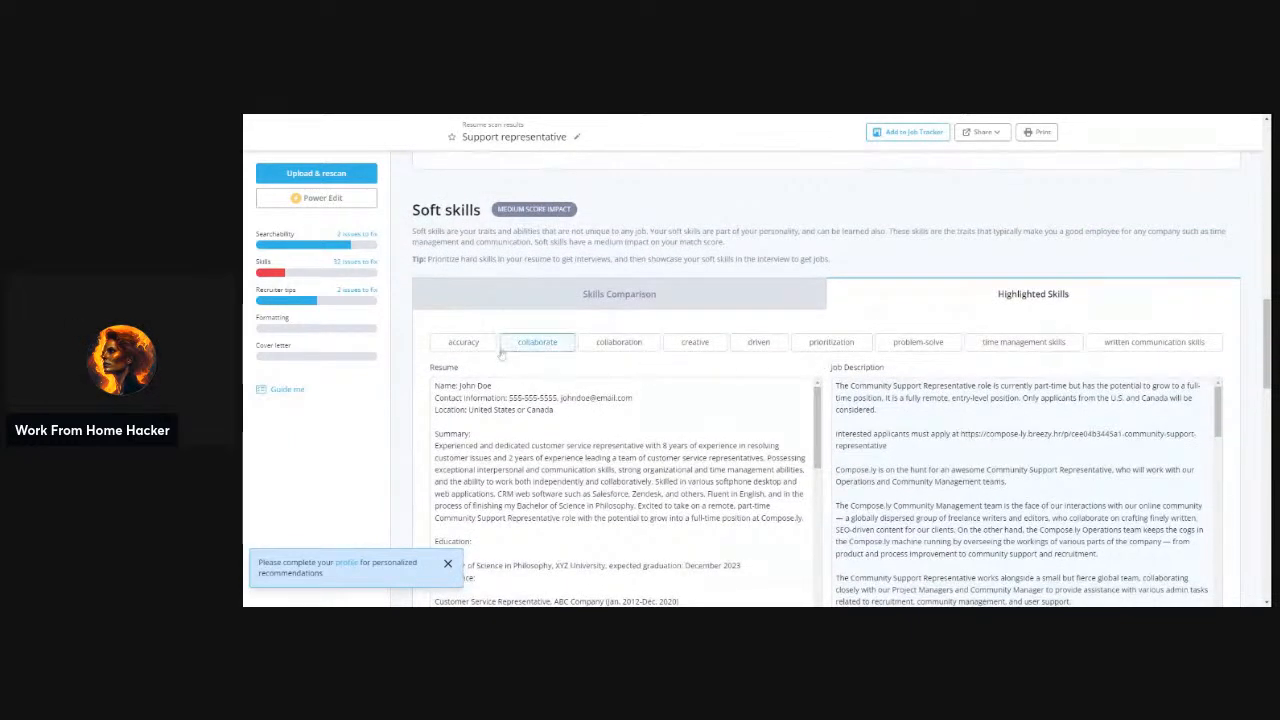
Highlight each soft skill in turn, from accuracy through written communication skills, in the resume and job description
left_click(453, 344)
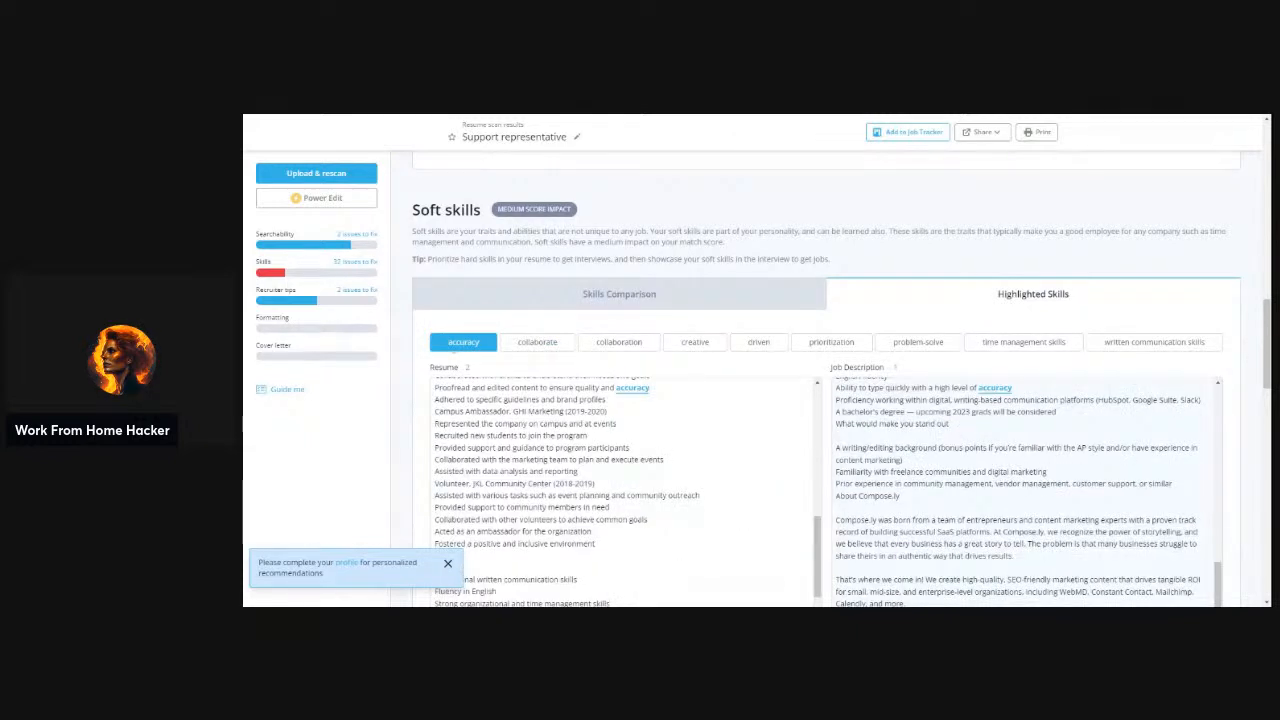
left_click(525, 345)
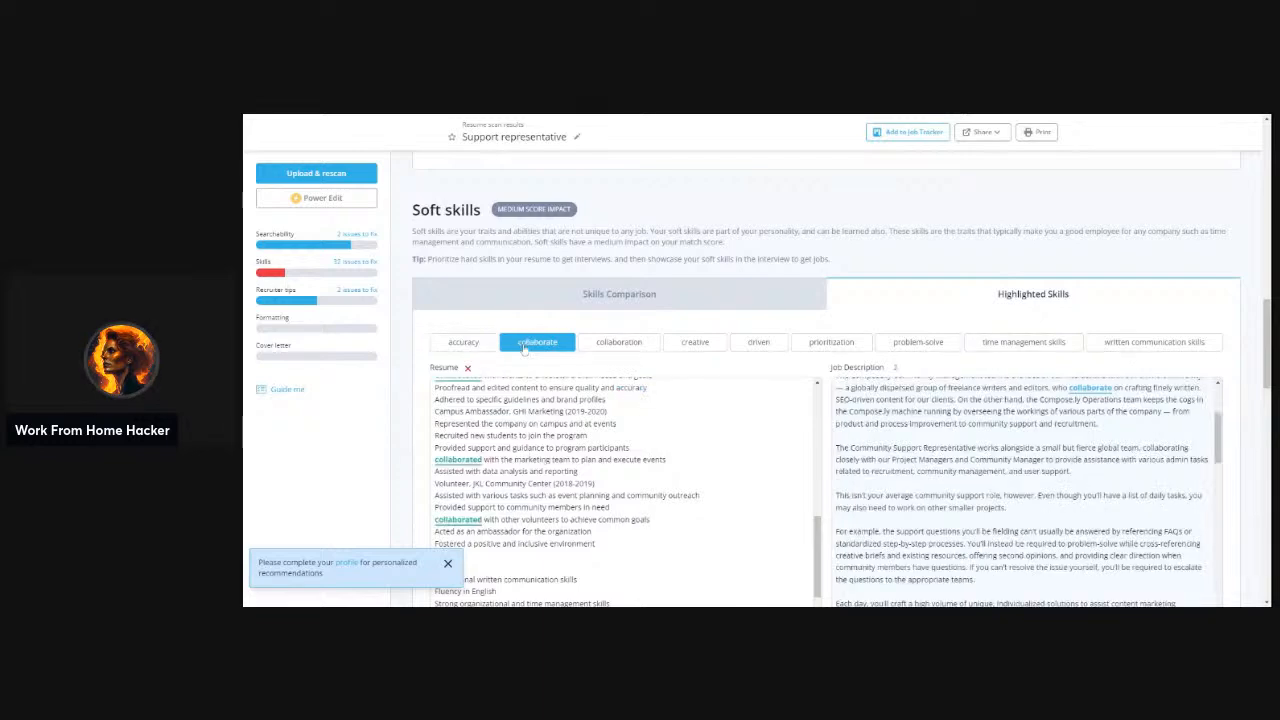
left_click(644, 348)
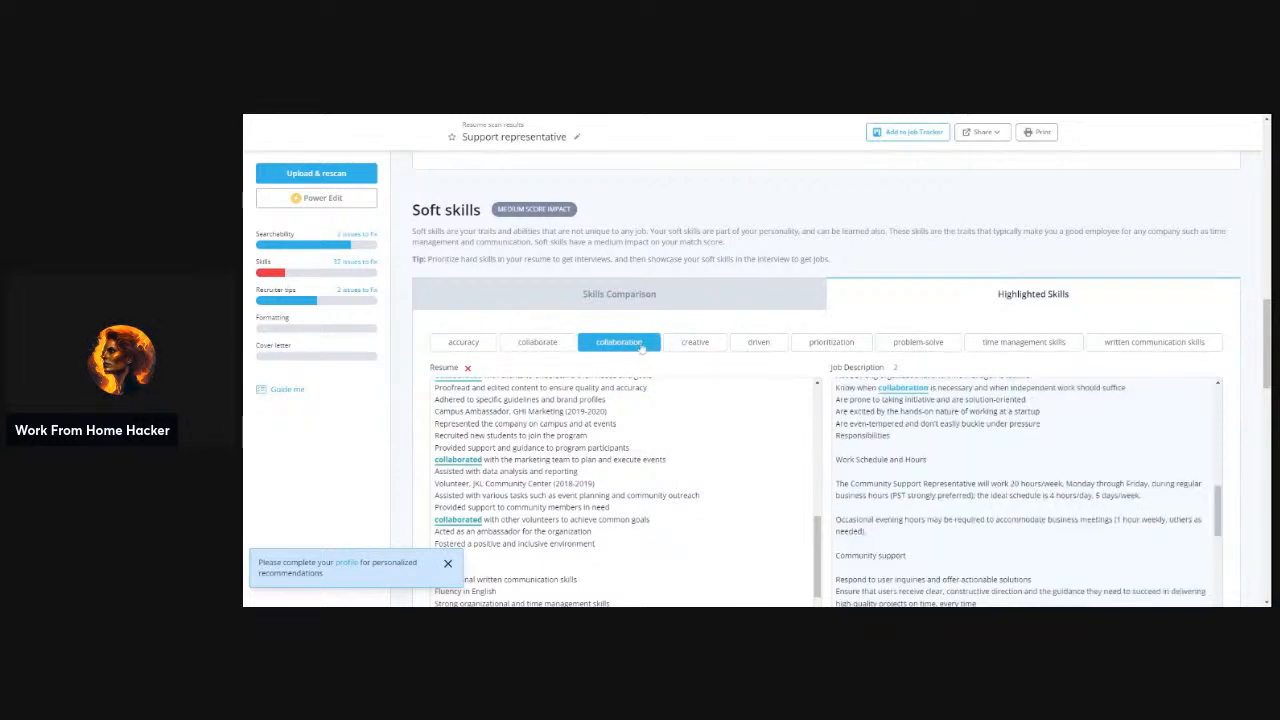
scroll(669, 345, "down", 3)
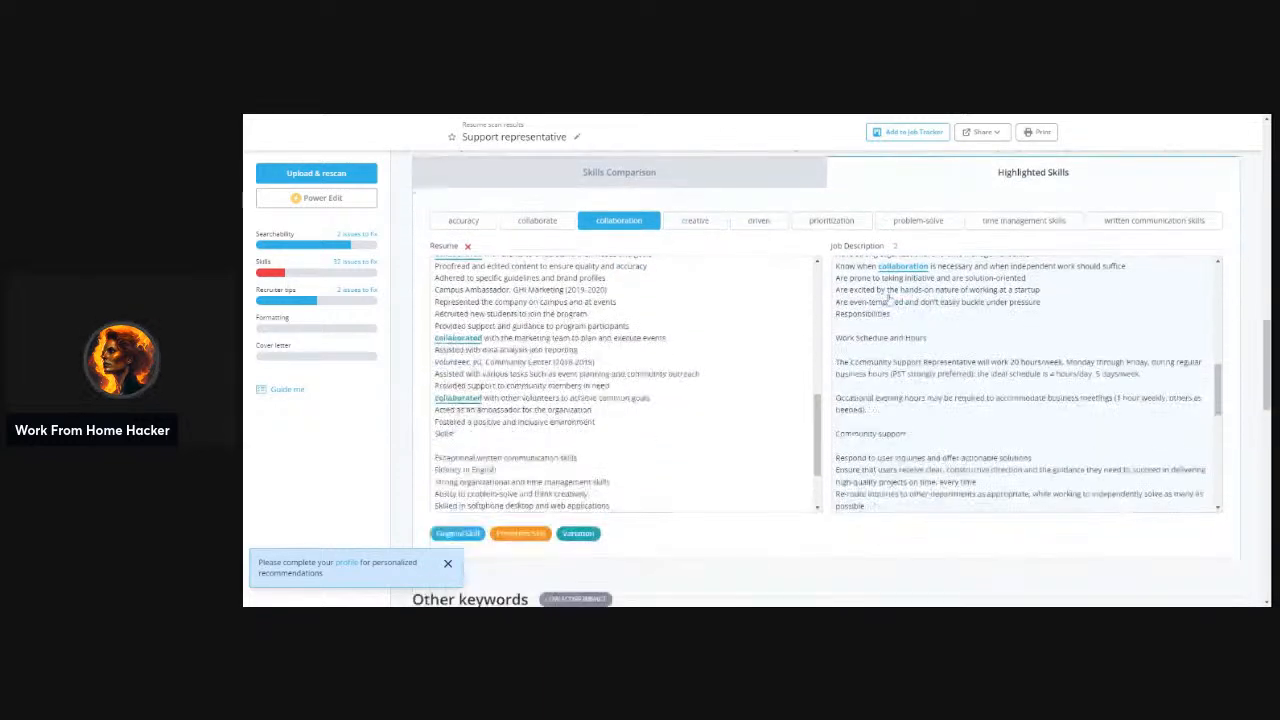
left_click(694, 183)
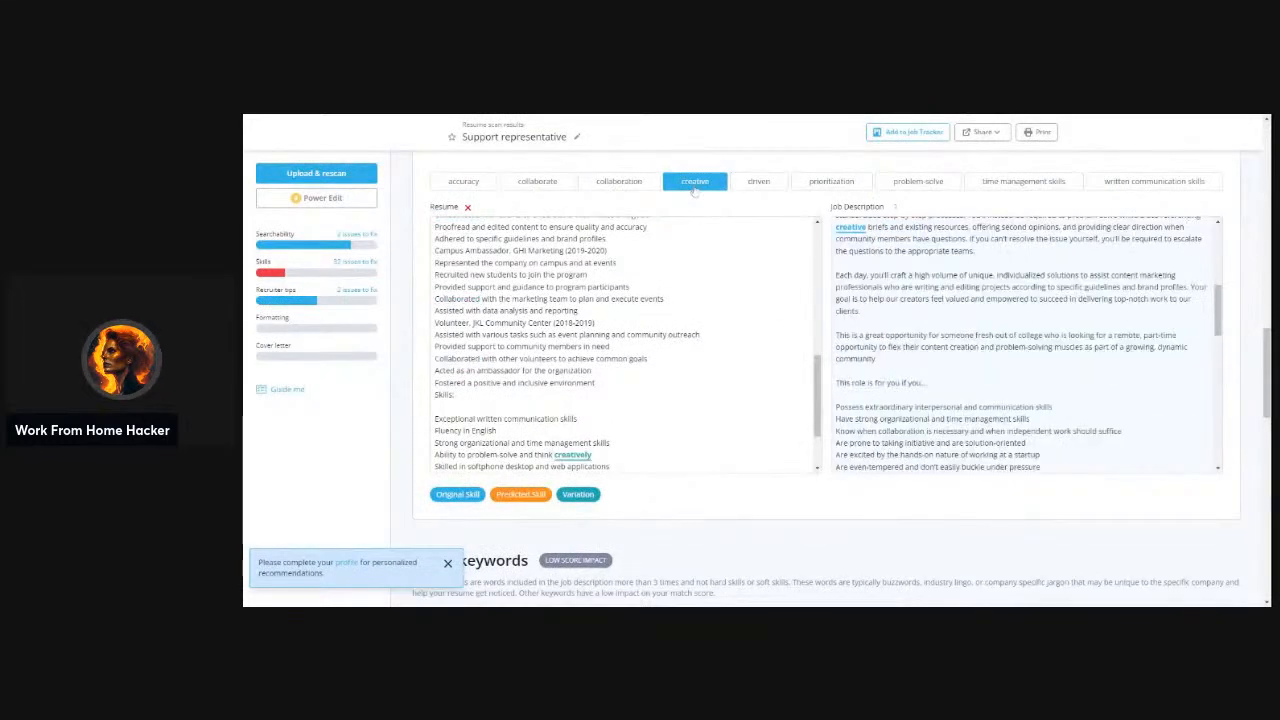
left_click(754, 188)
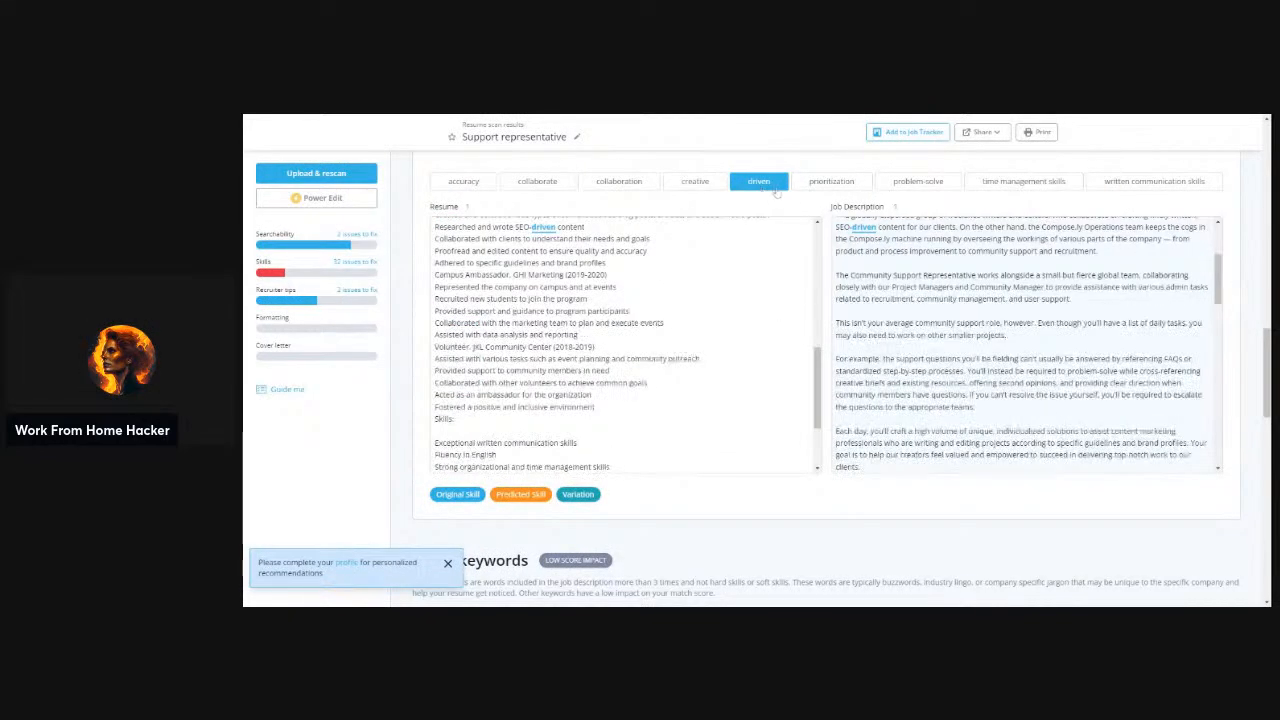
left_click(822, 188)
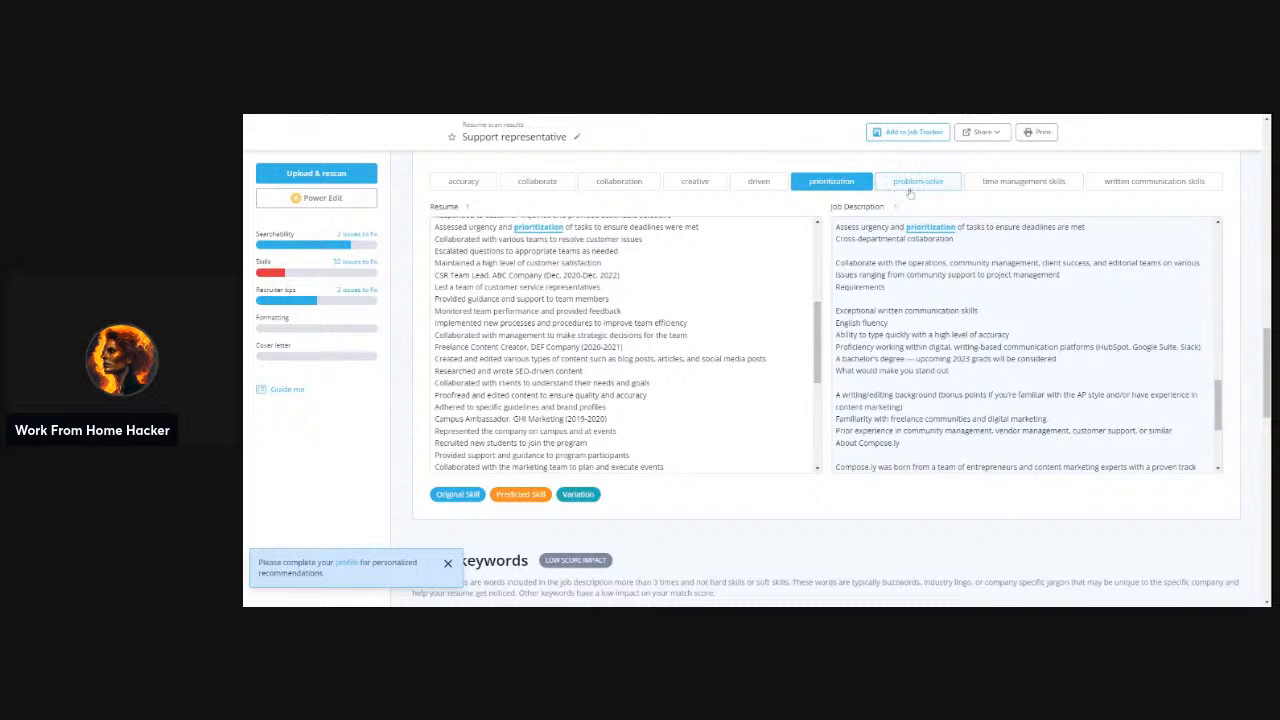
left_click(944, 192)
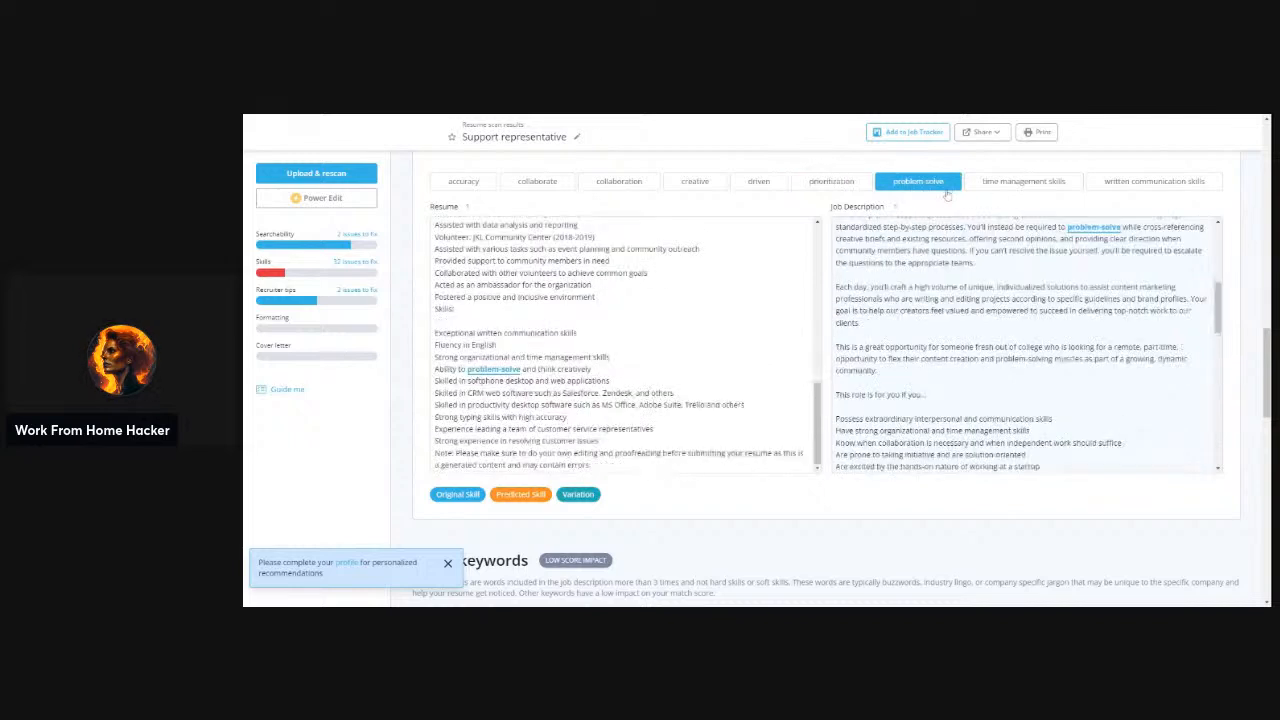
left_click(1025, 185)
left_click(1135, 184)
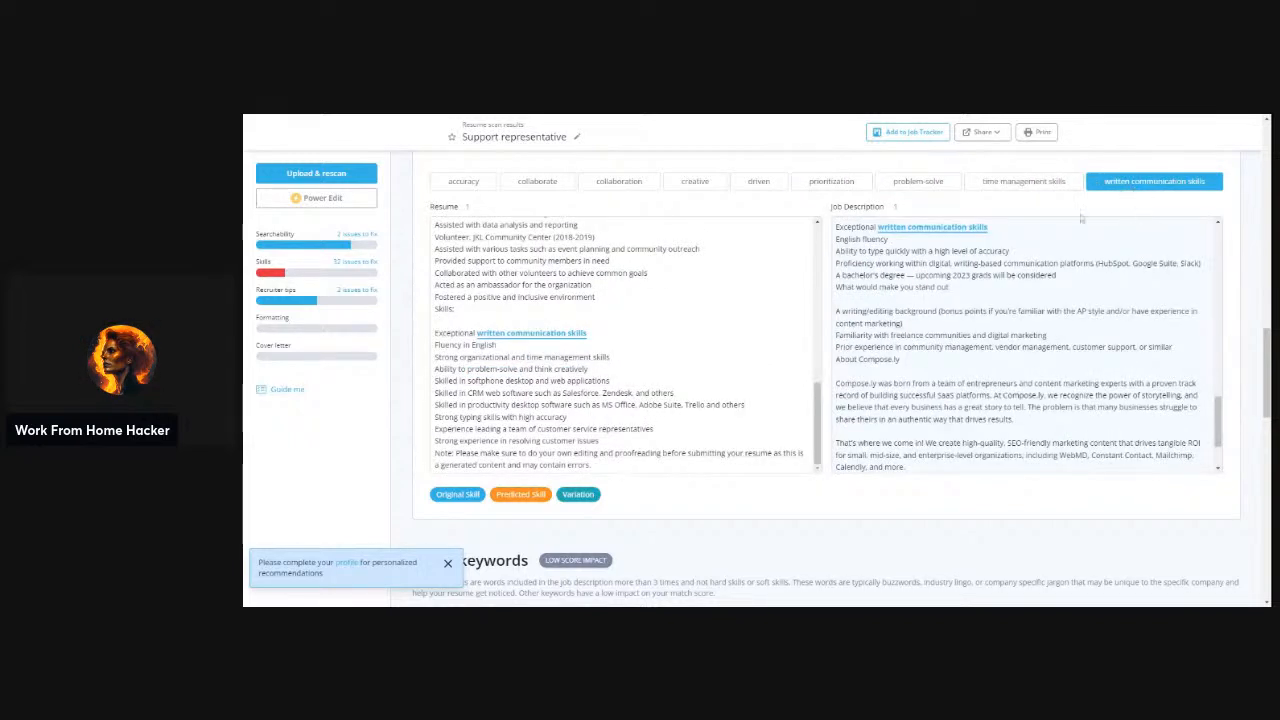
Return to the soft skills comparison and expand the resume variations detected for "collaborate"
scroll(713, 523, "up", 3)
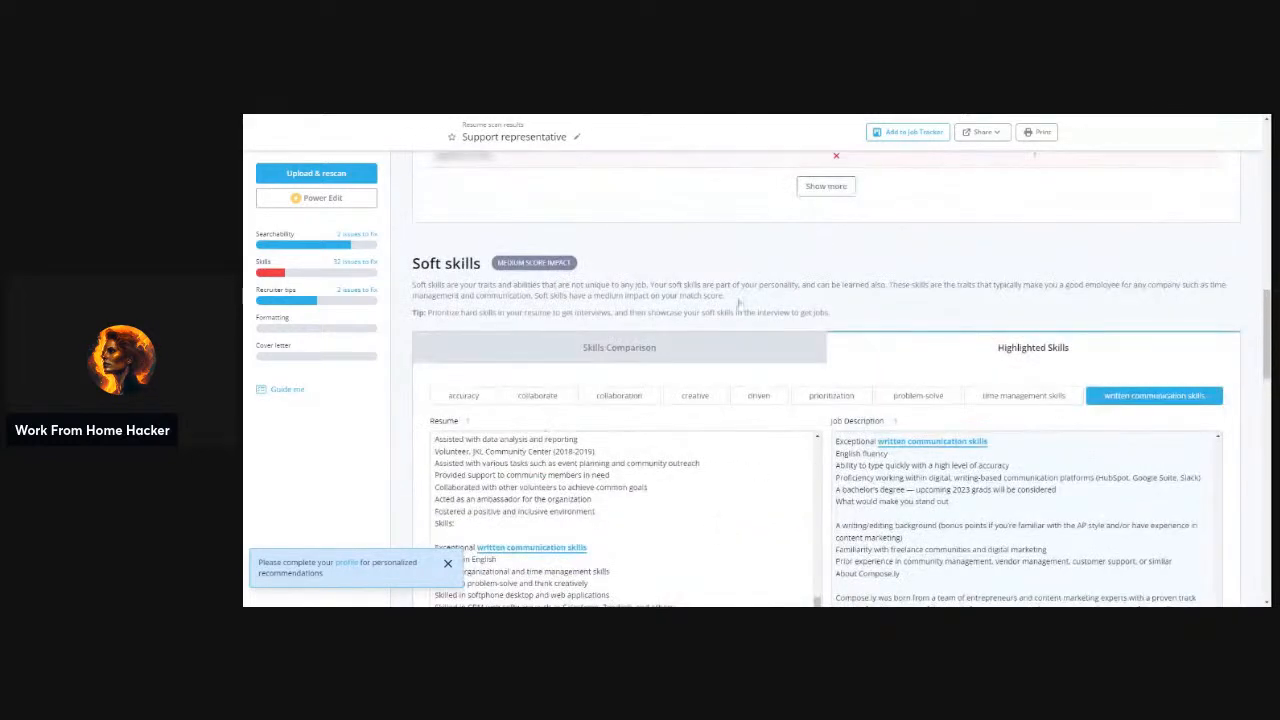
scroll(708, 313, "down", 1)
left_click(720, 250)
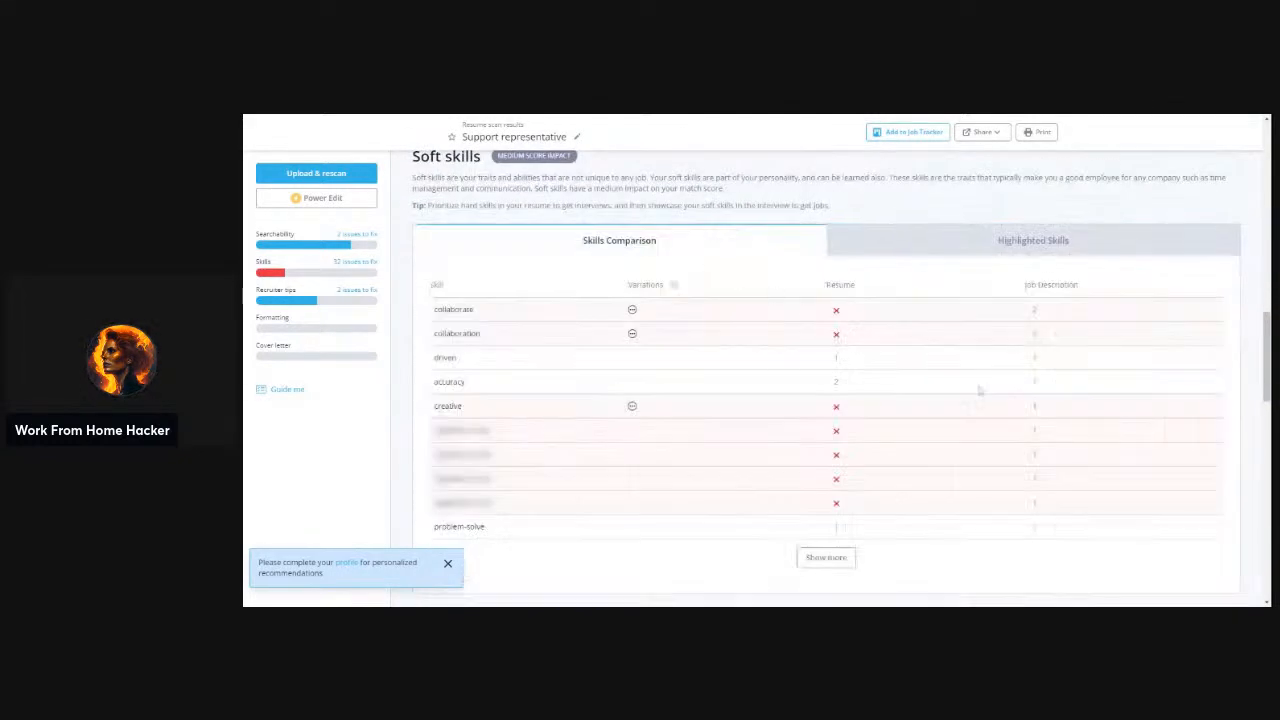
left_click(632, 309)
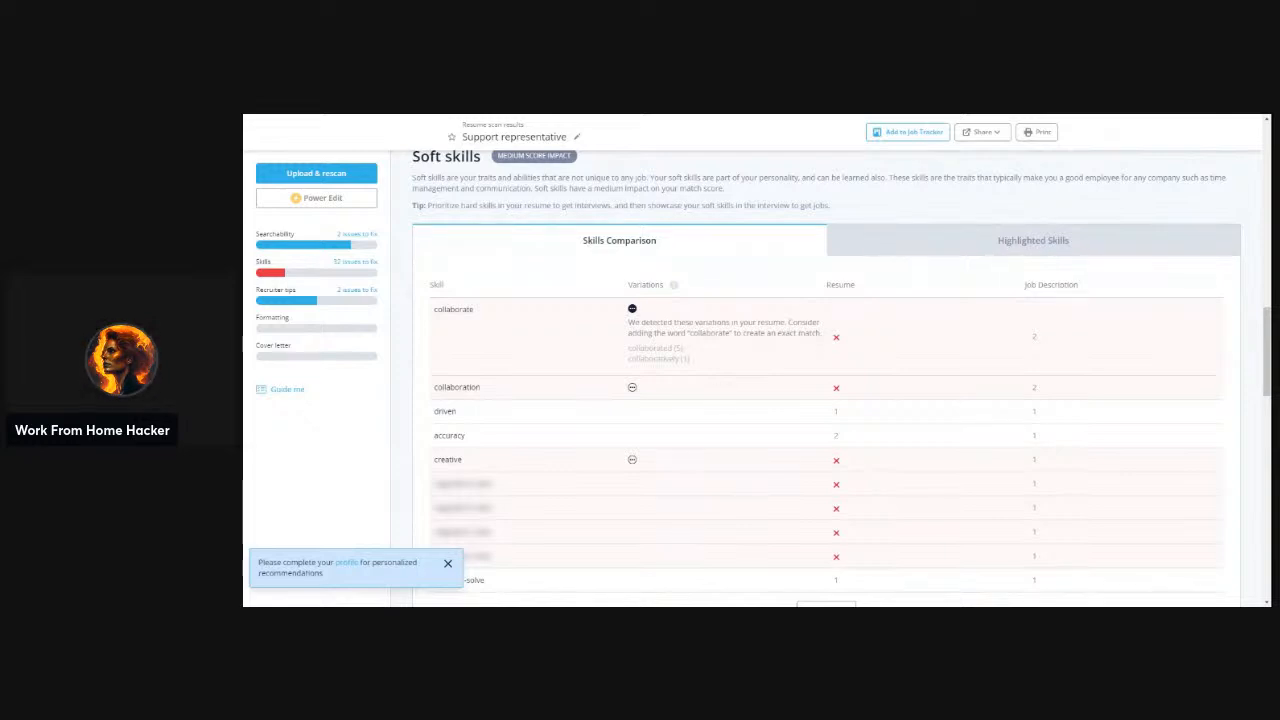
scroll(623, 380, "down", 1)
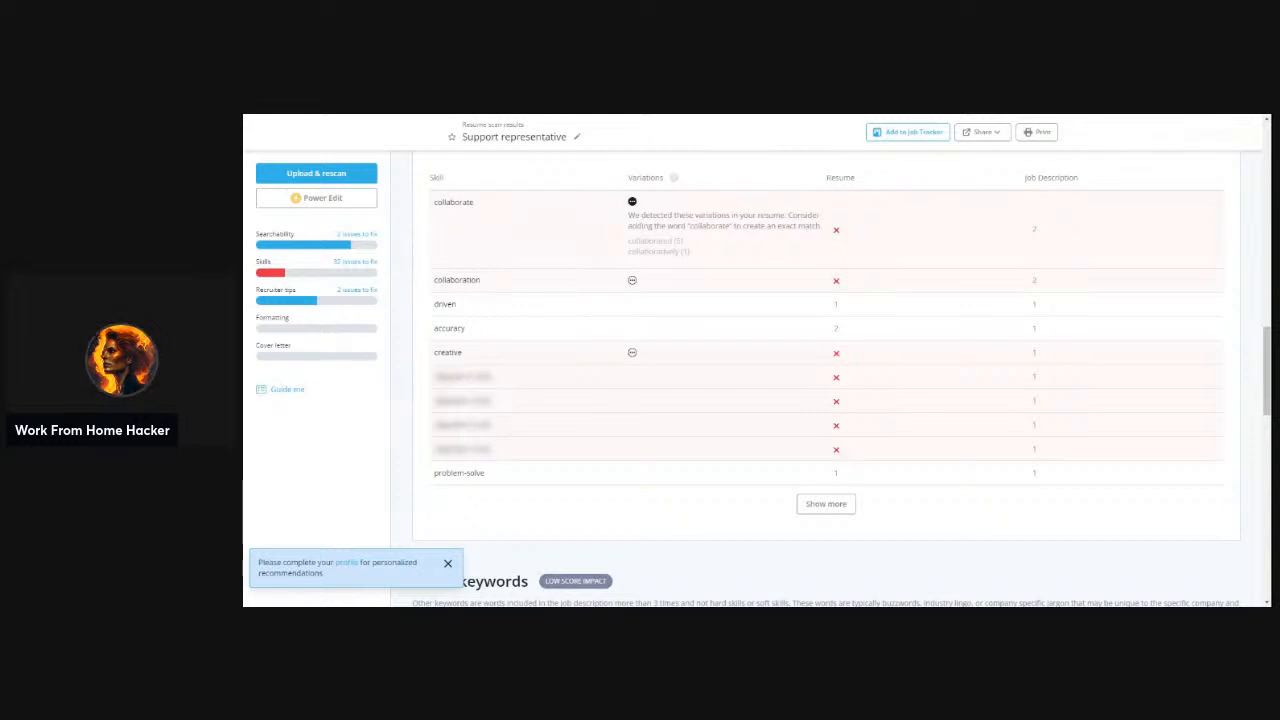
scroll(631, 213, "up", 3)
Check the highlighted soft skills text once more, then reopen the "collaborate" variations in the skills comparison
left_click(910, 245)
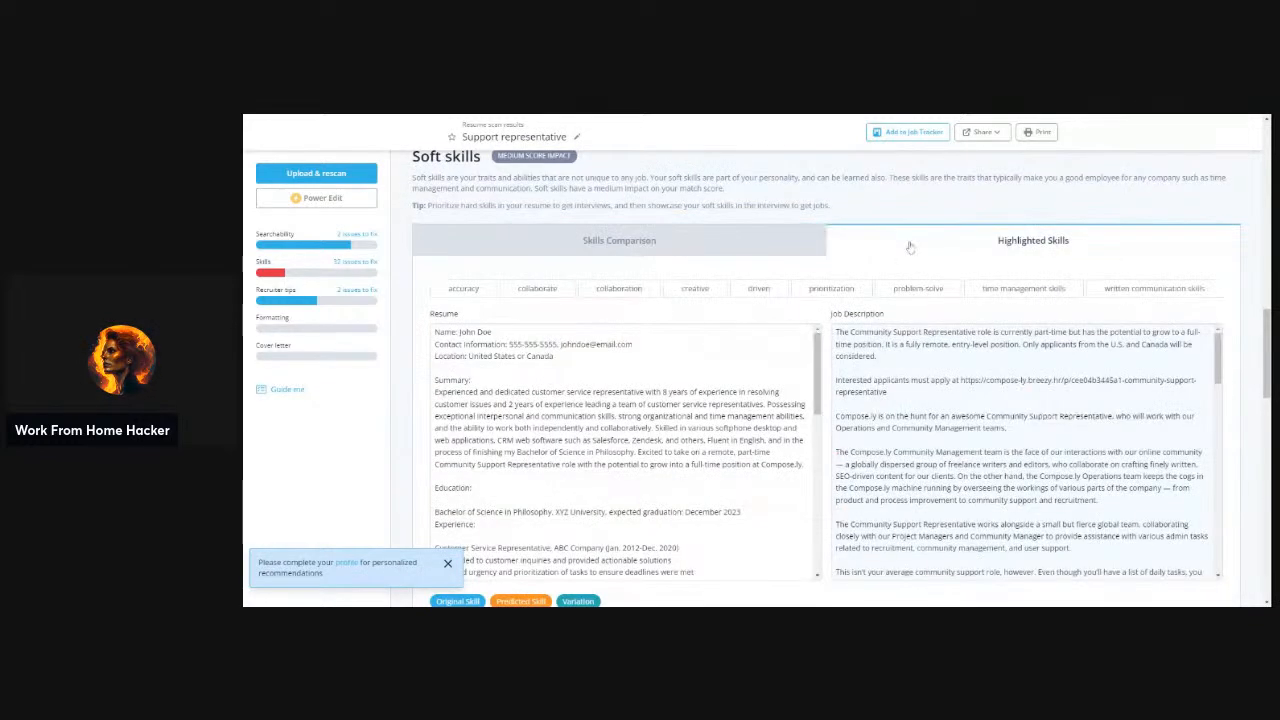
left_click(526, 244)
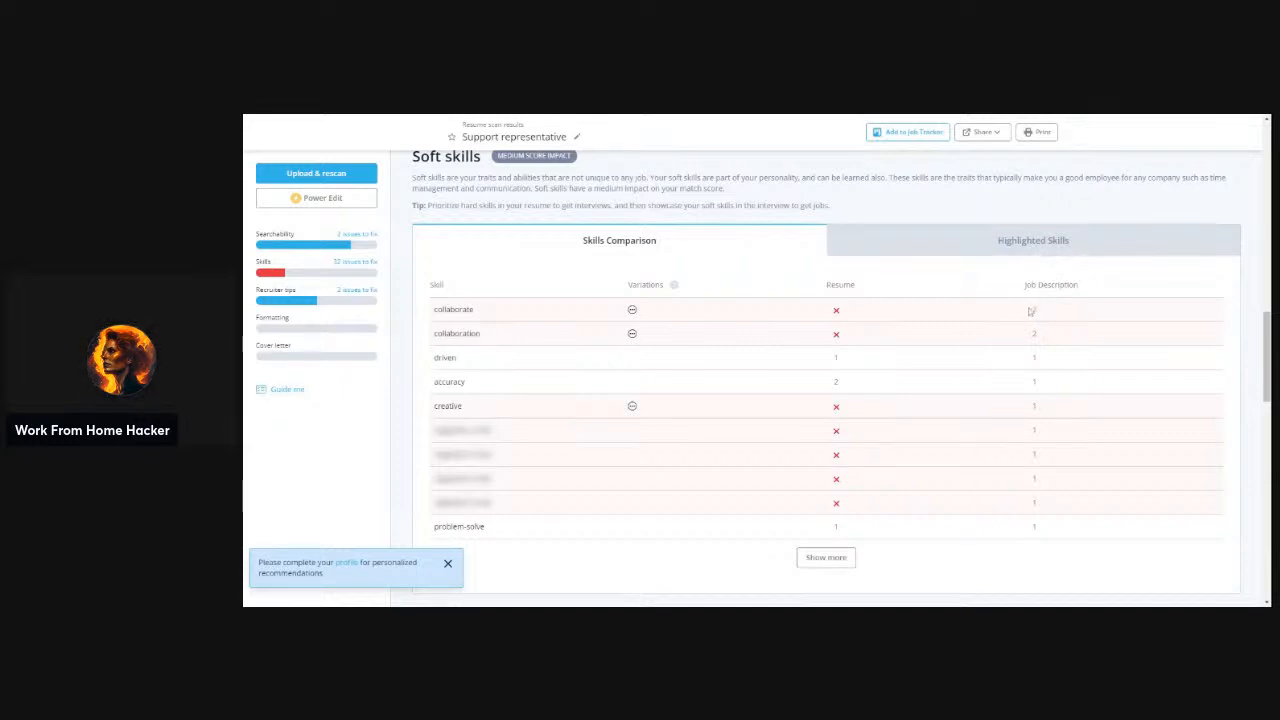
left_click(632, 310)
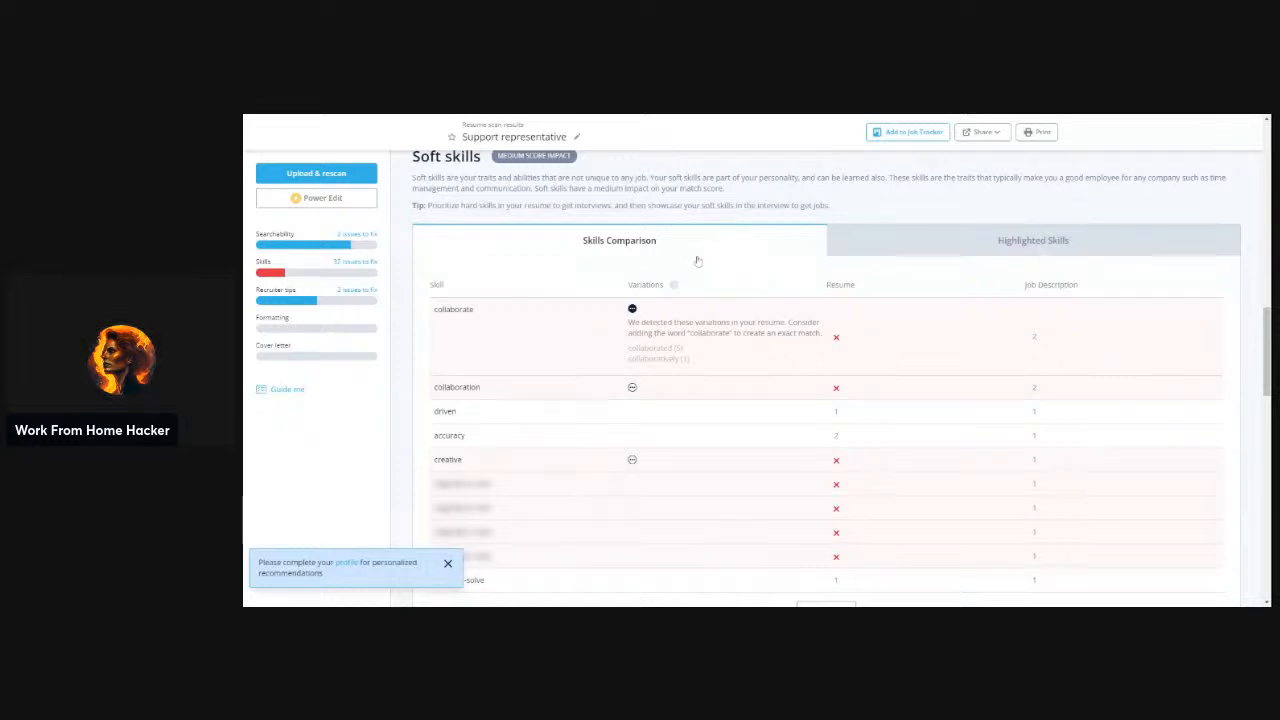
Expand the resume variations detected for "collaboration" and review the soft skills comparison
left_click(645, 391)
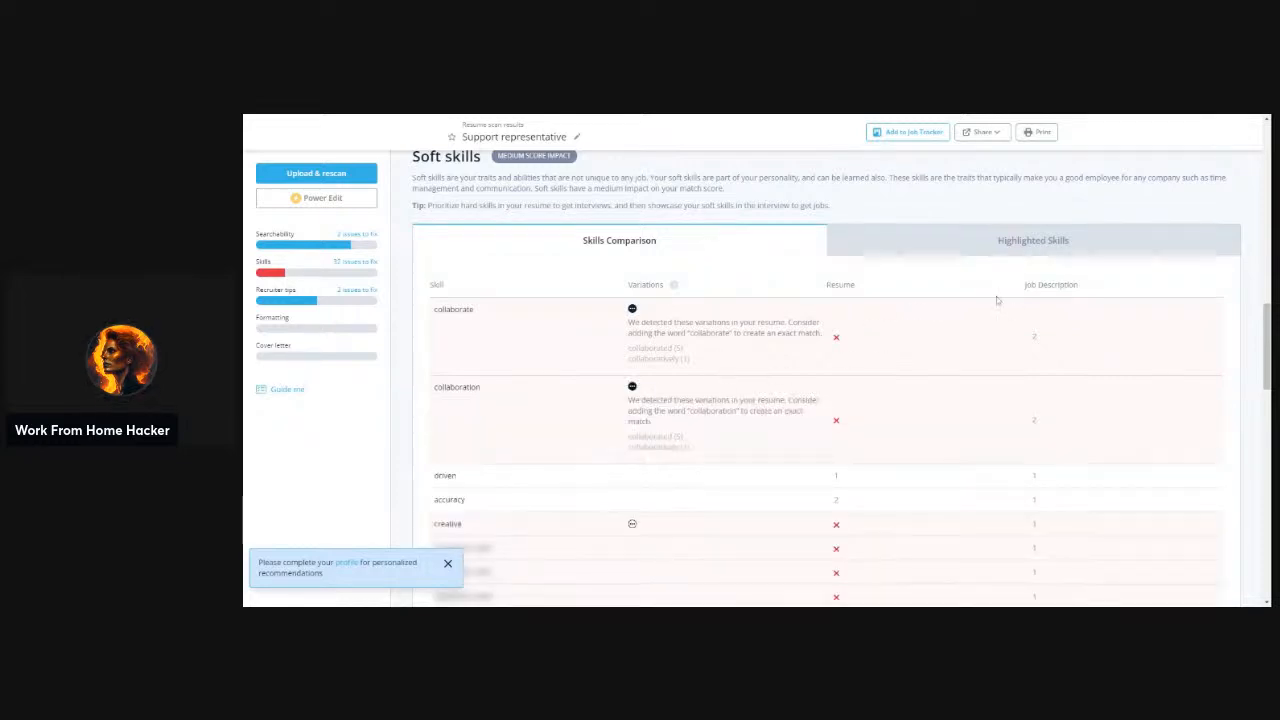
scroll(905, 413, "down", 1)
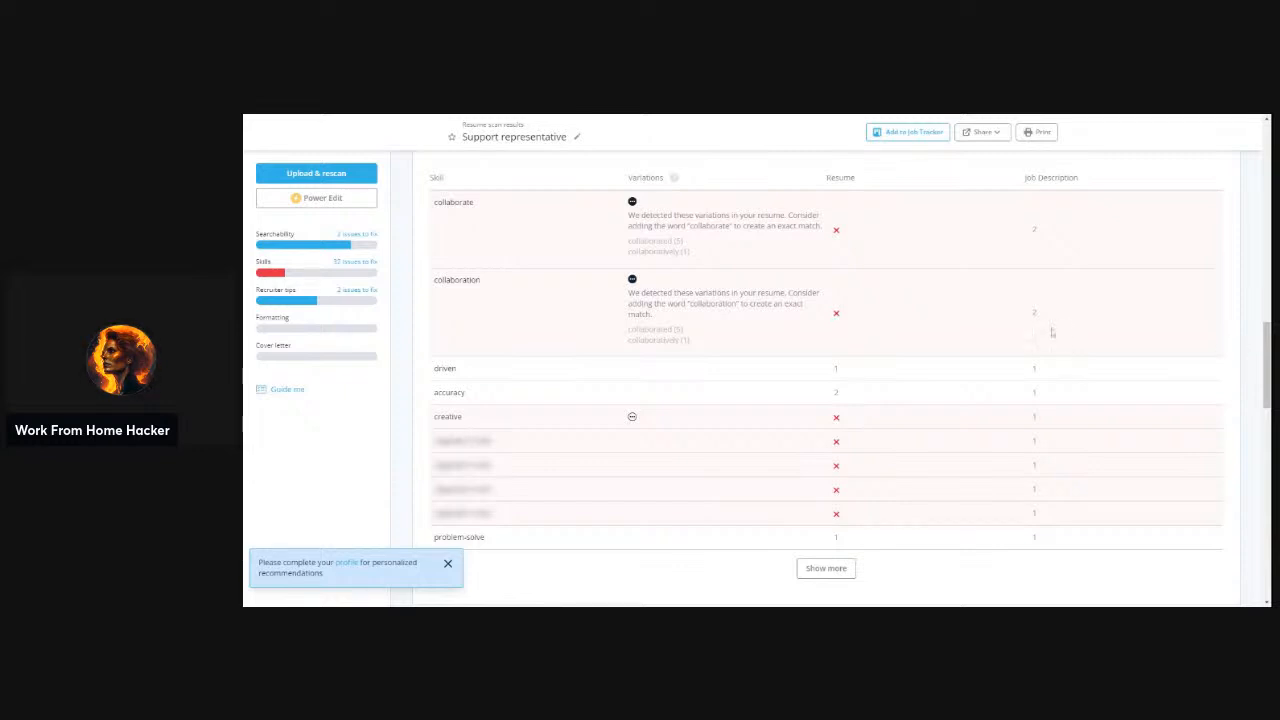
scroll(952, 379, "up", 3)
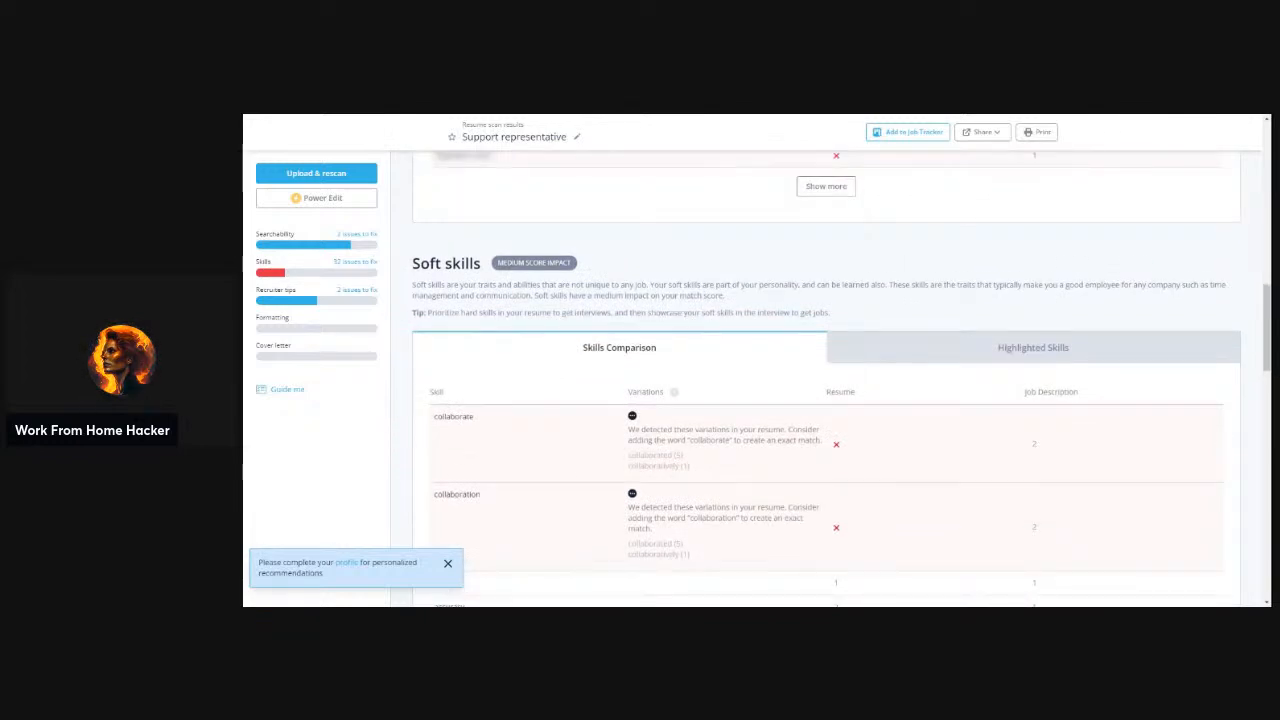
scroll(826, 380, "down", 2)
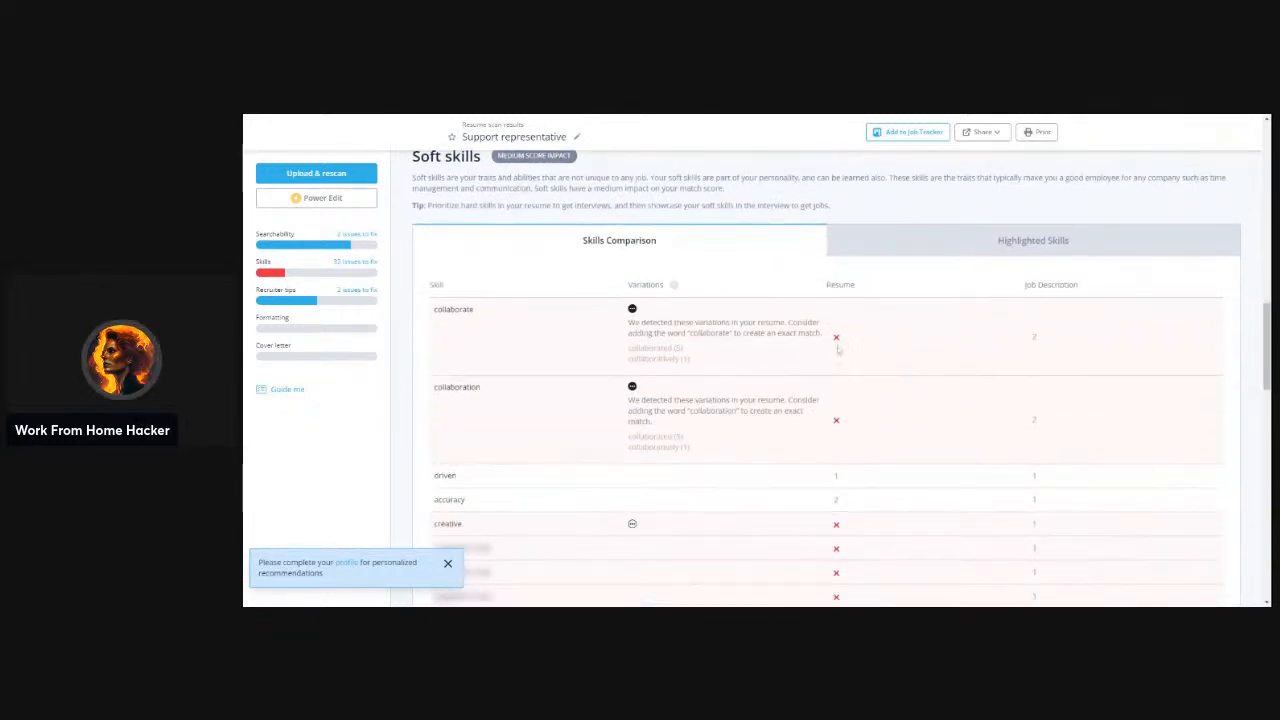
Highlight "collaborate" in the resume and job description and look through its variations across the resume text
left_click(1033, 240)
left_click(540, 289)
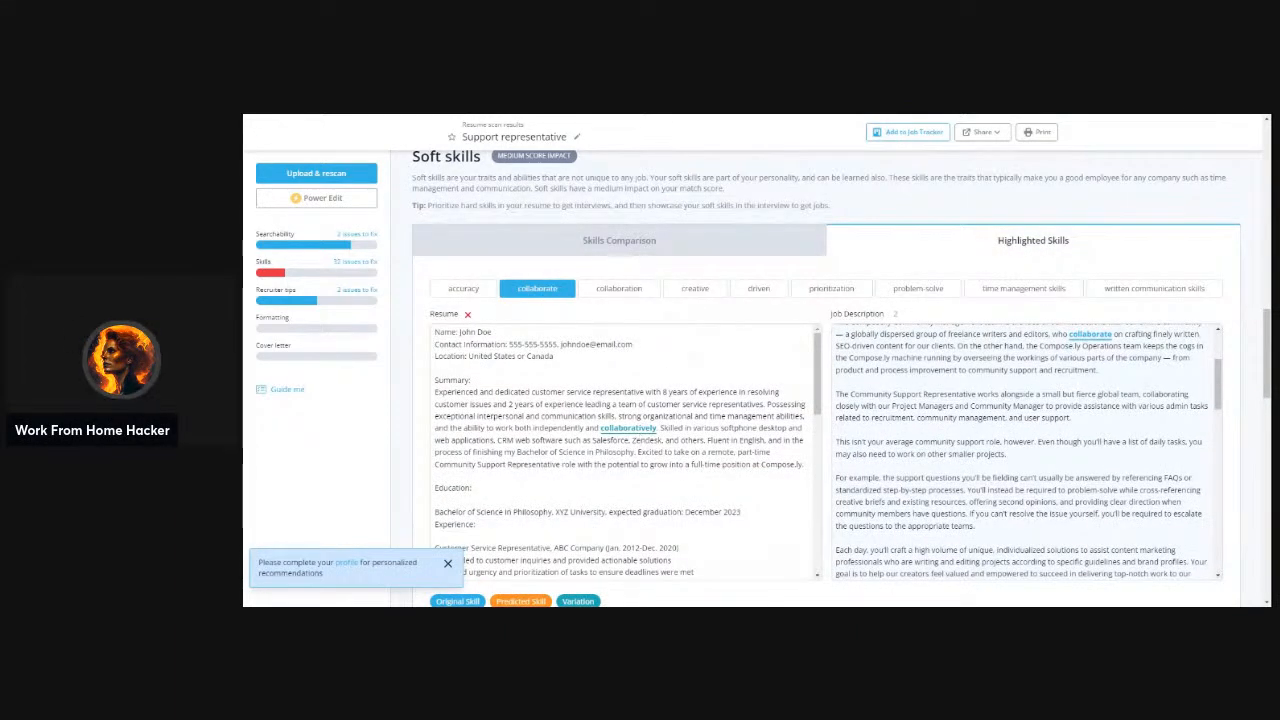
scroll(625, 450, "down", 3)
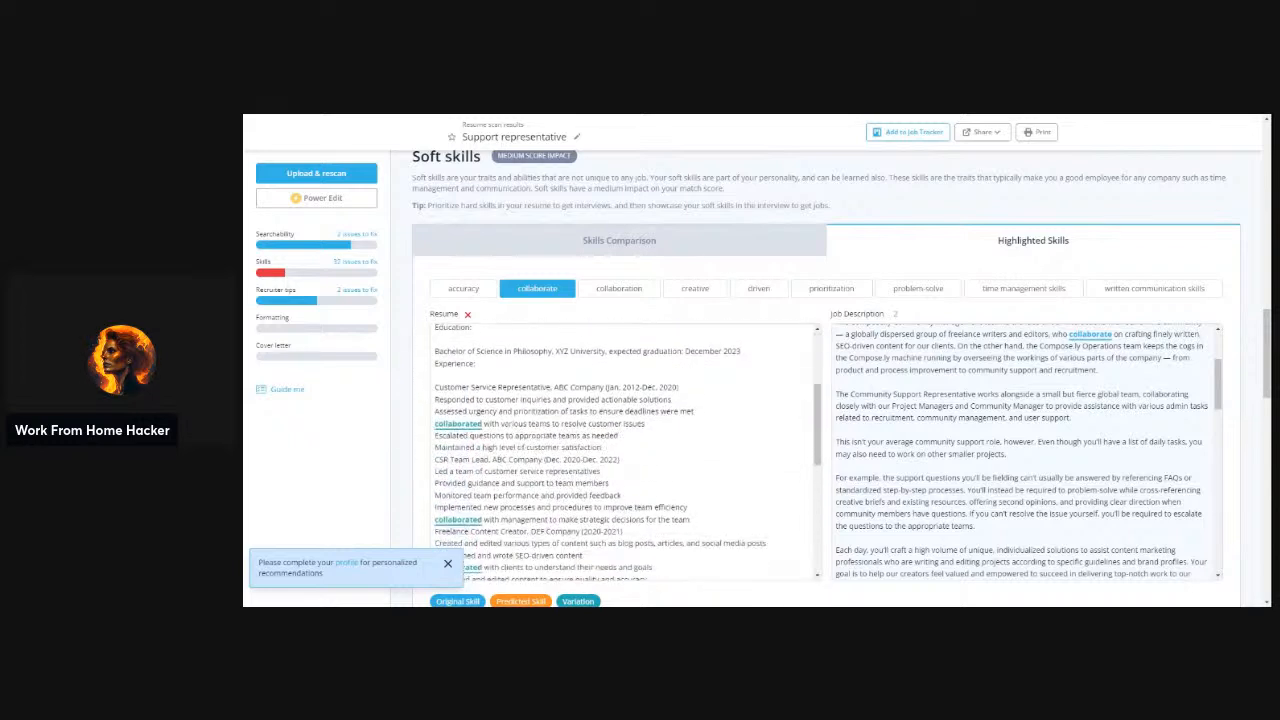
scroll(621, 437, "down", 2)
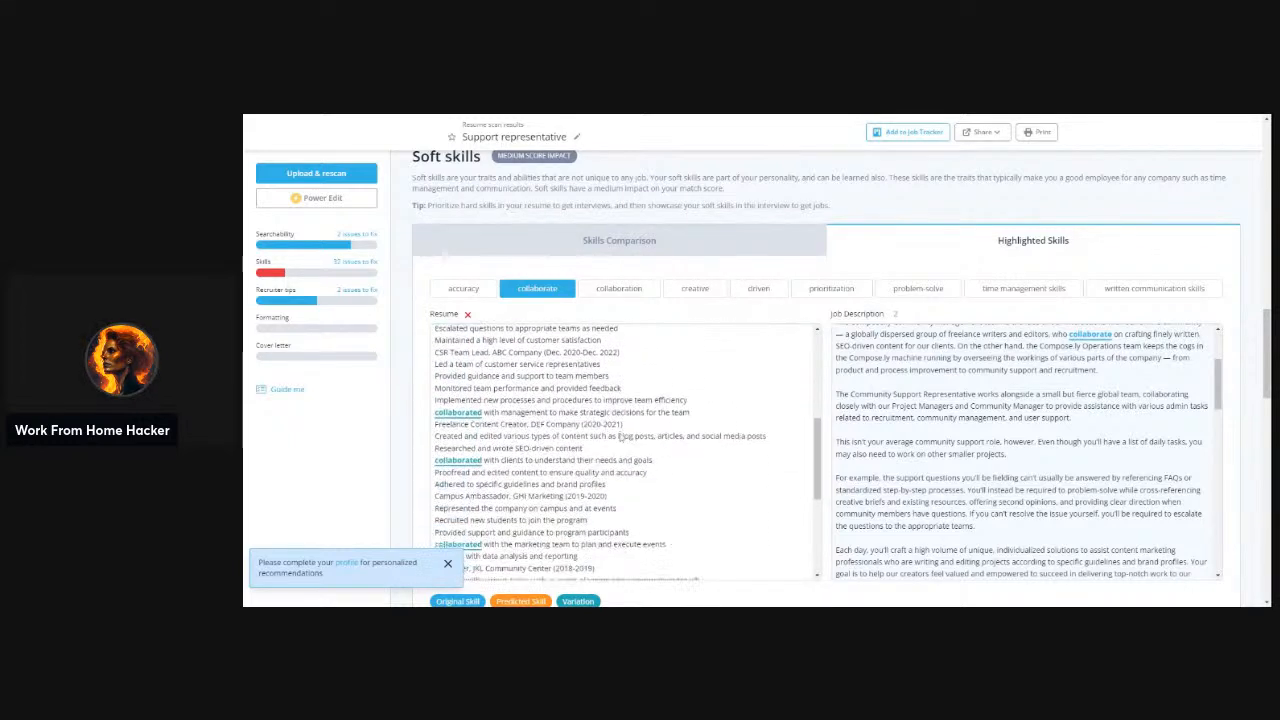
scroll(621, 437, "up", 3)
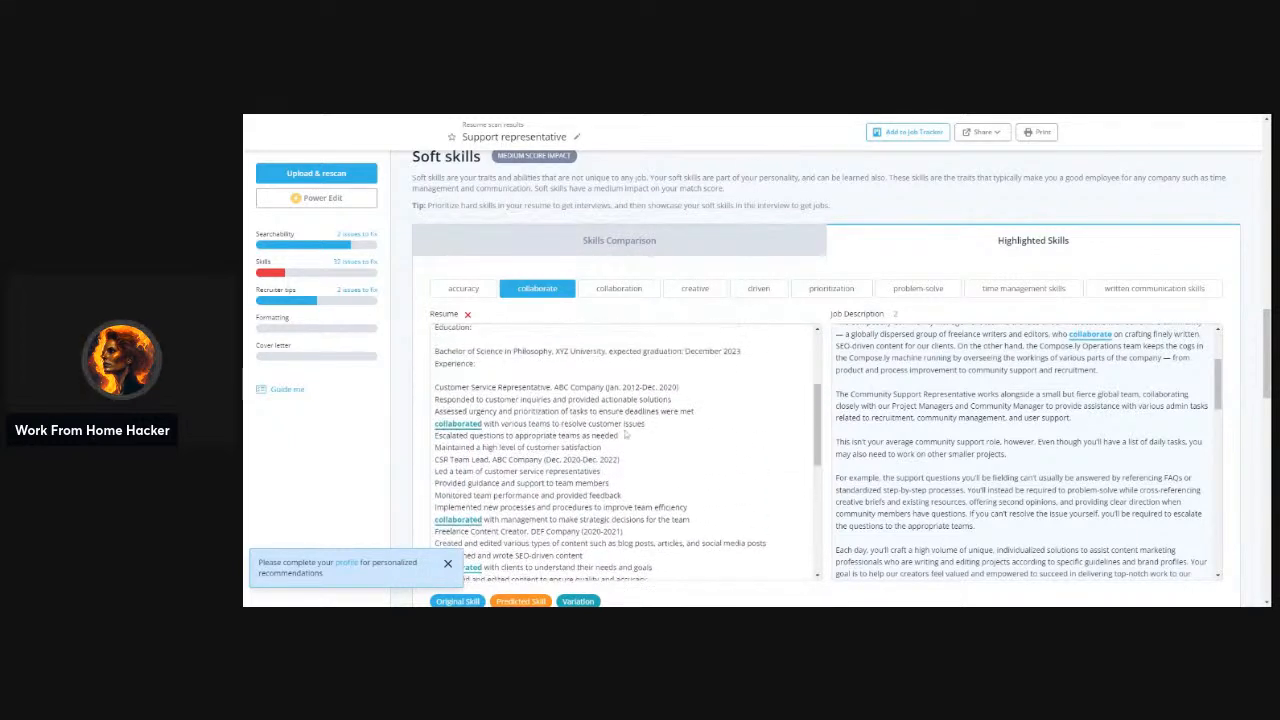
Return to the soft skills comparison and expand the detected variations for "collaborate" and "creative"
left_click(632, 242)
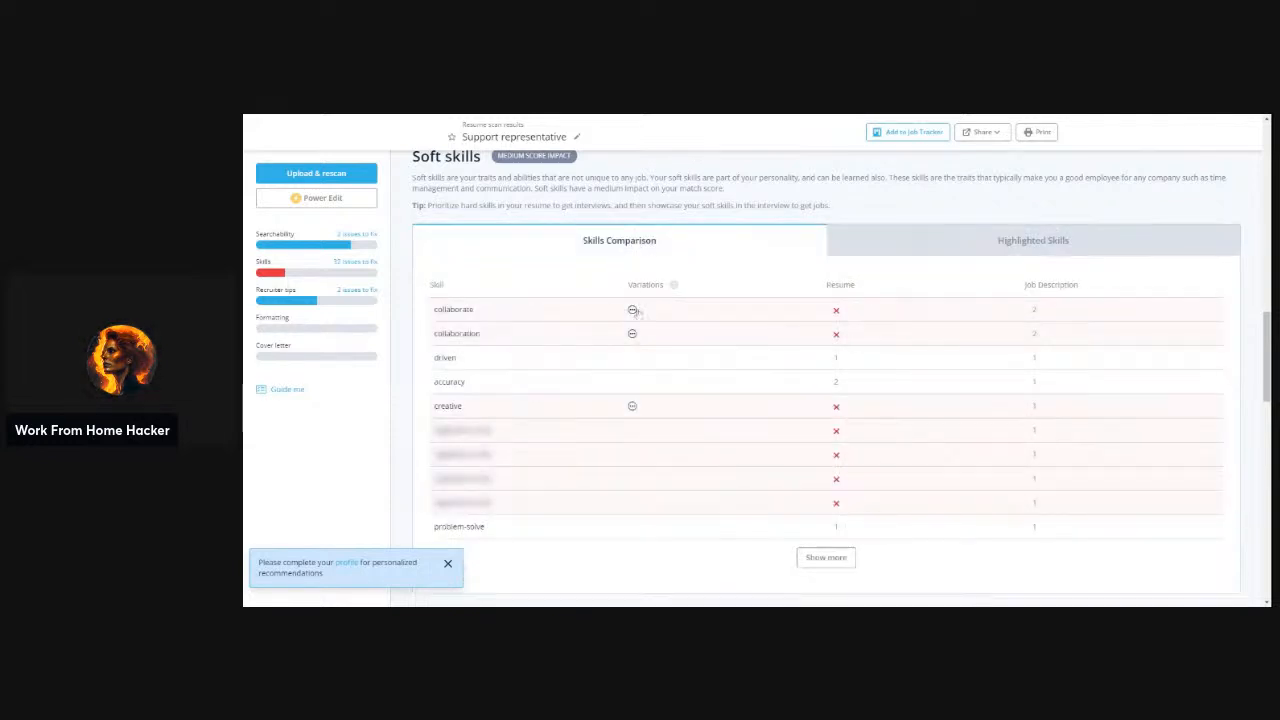
left_click(633, 310)
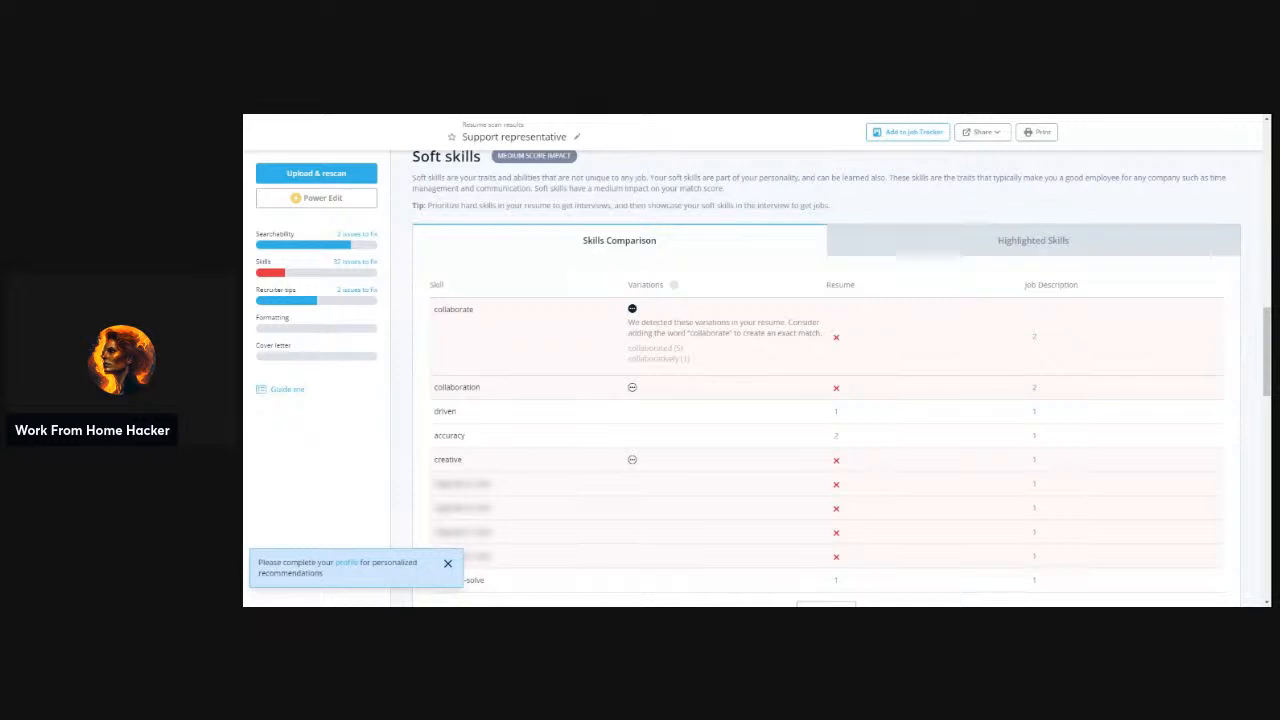
left_click(632, 460)
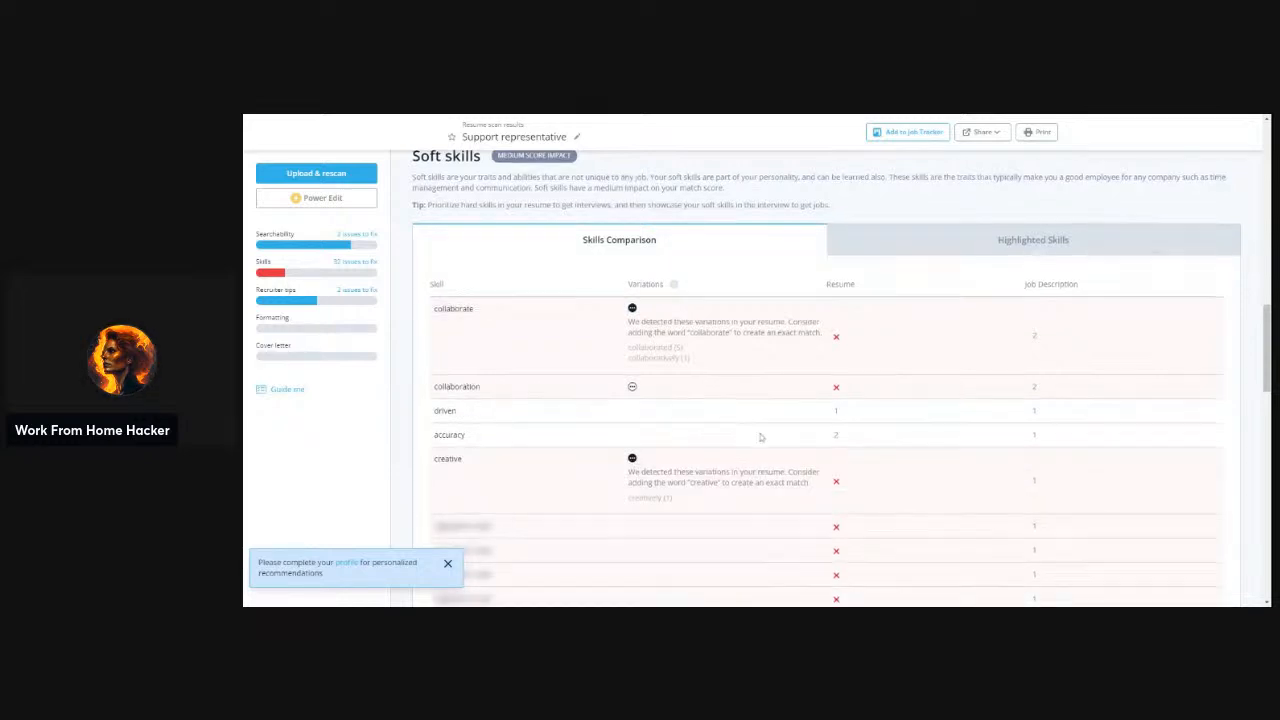
scroll(760, 434, "down", 2)
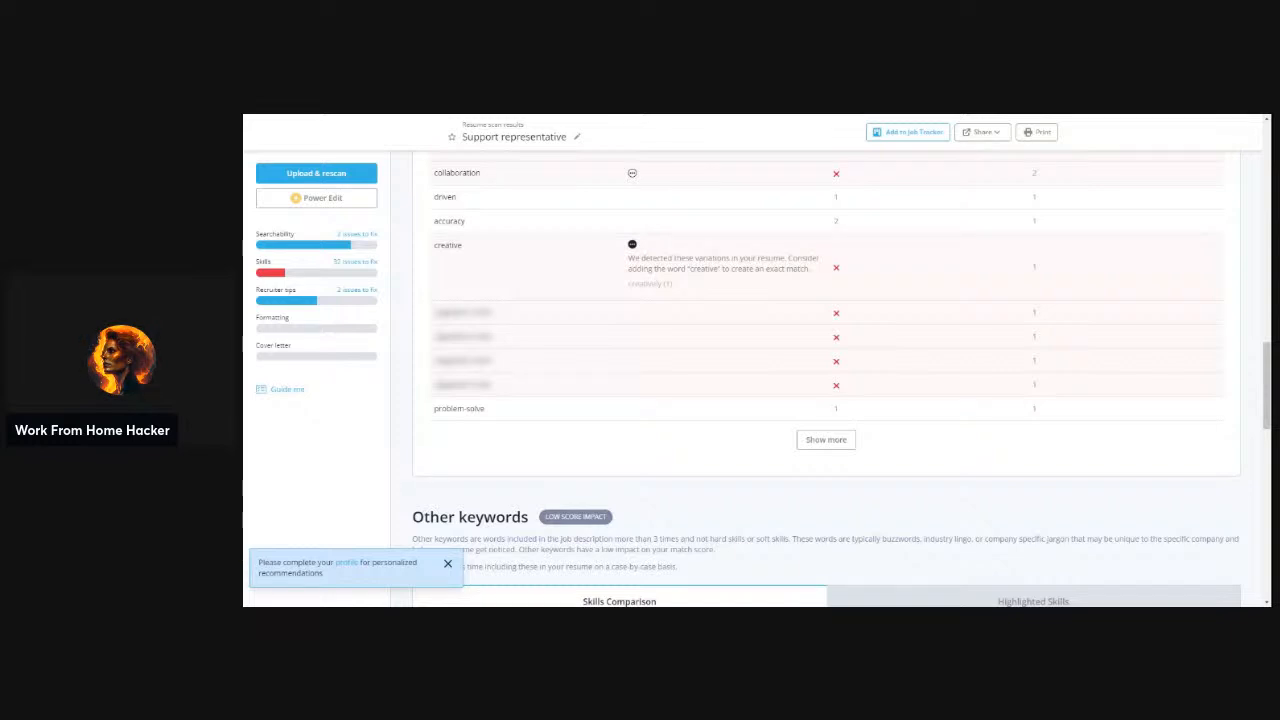
Check the highlighted text for the Other keywords section, then return to its skills comparison
scroll(969, 414, "down", 3)
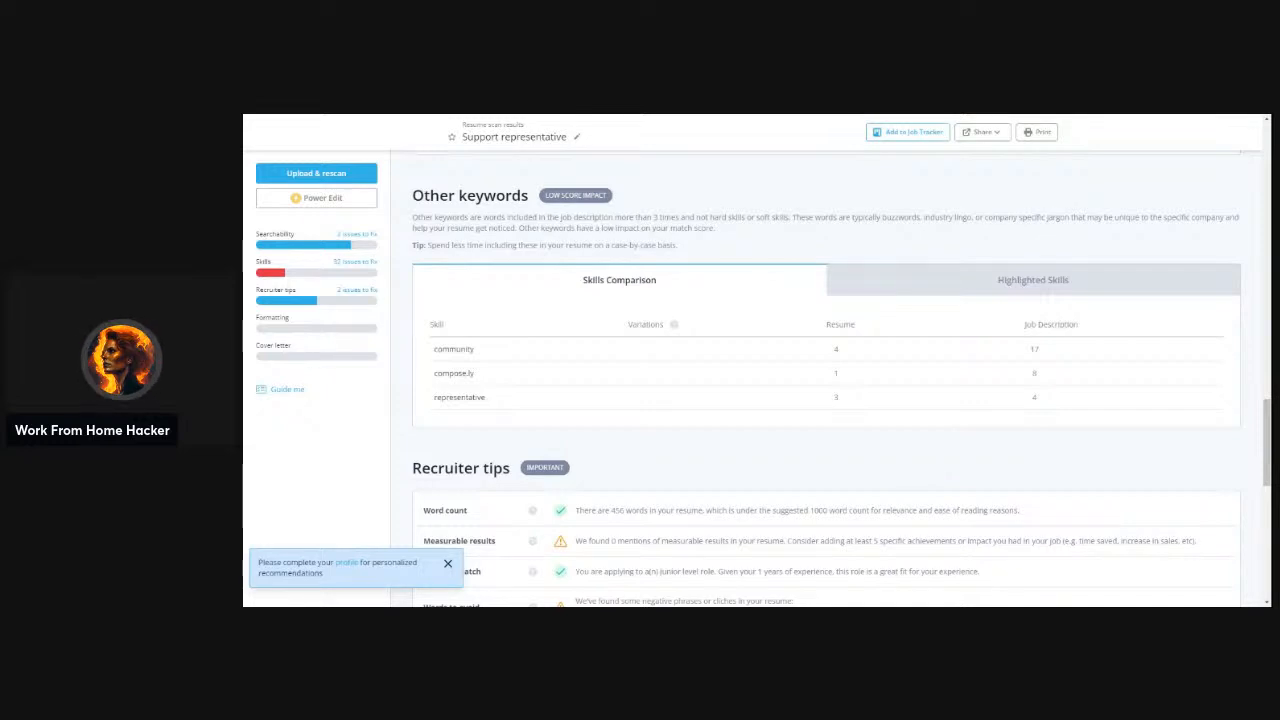
left_click(979, 292)
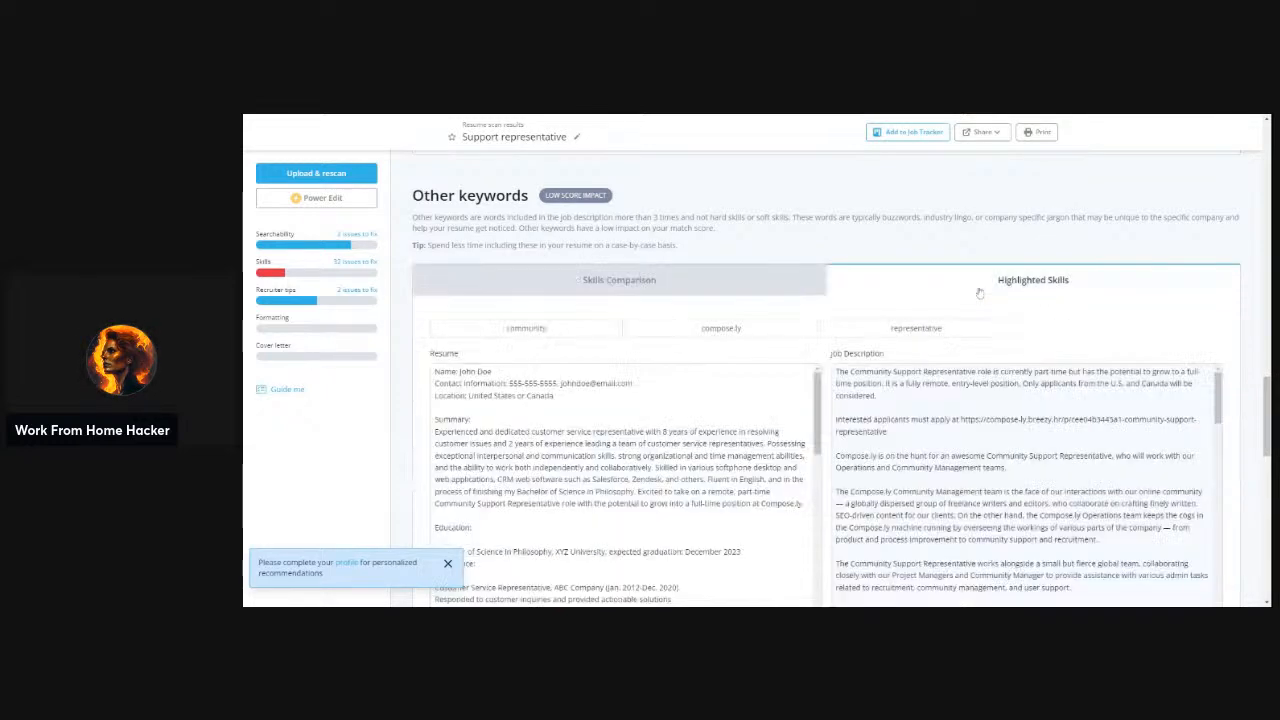
left_click(725, 287)
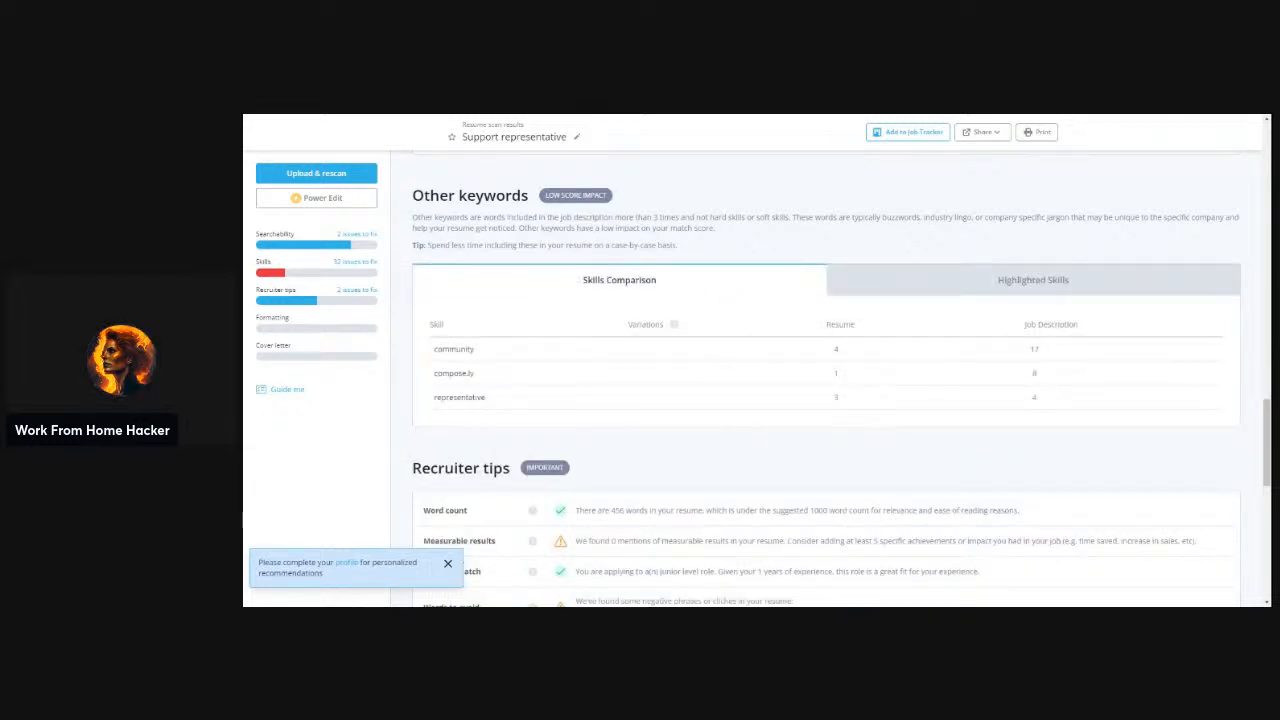
Copy the measurable results recommendation from the Recruiter tips and enlarge the page view
scroll(876, 440, "down", 3)
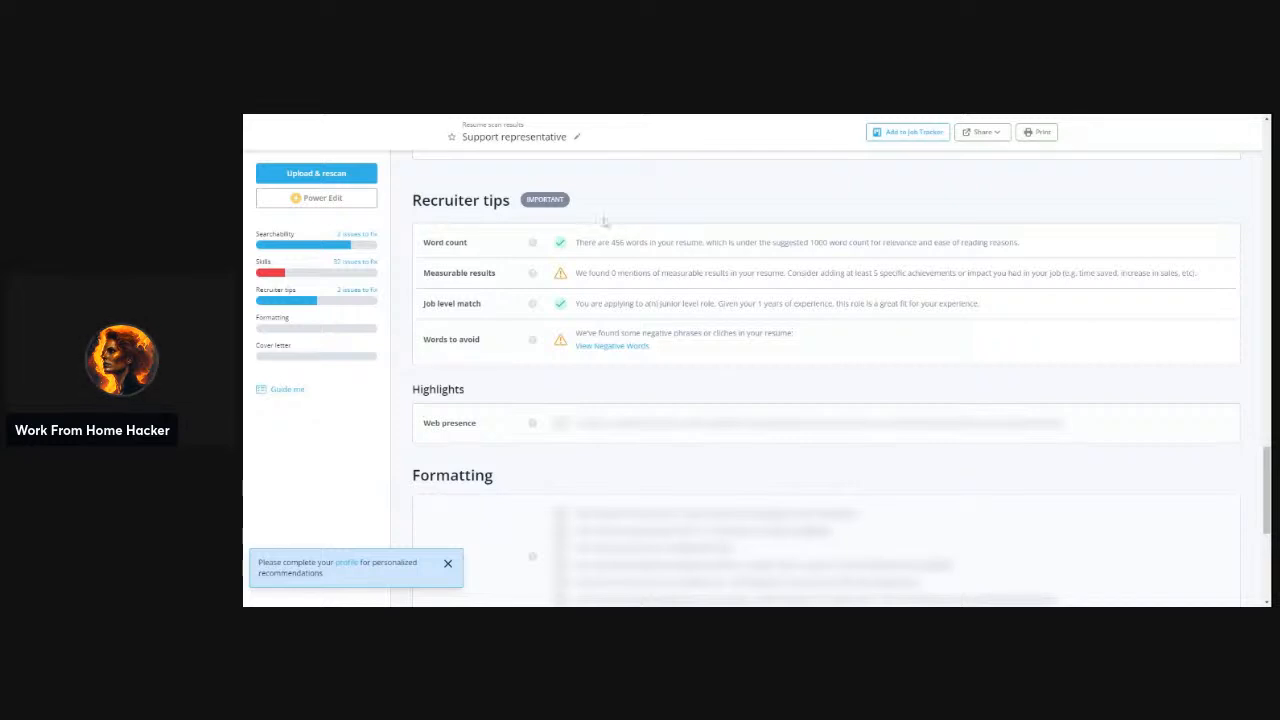
left_click_drag(575, 270, 1194, 260)
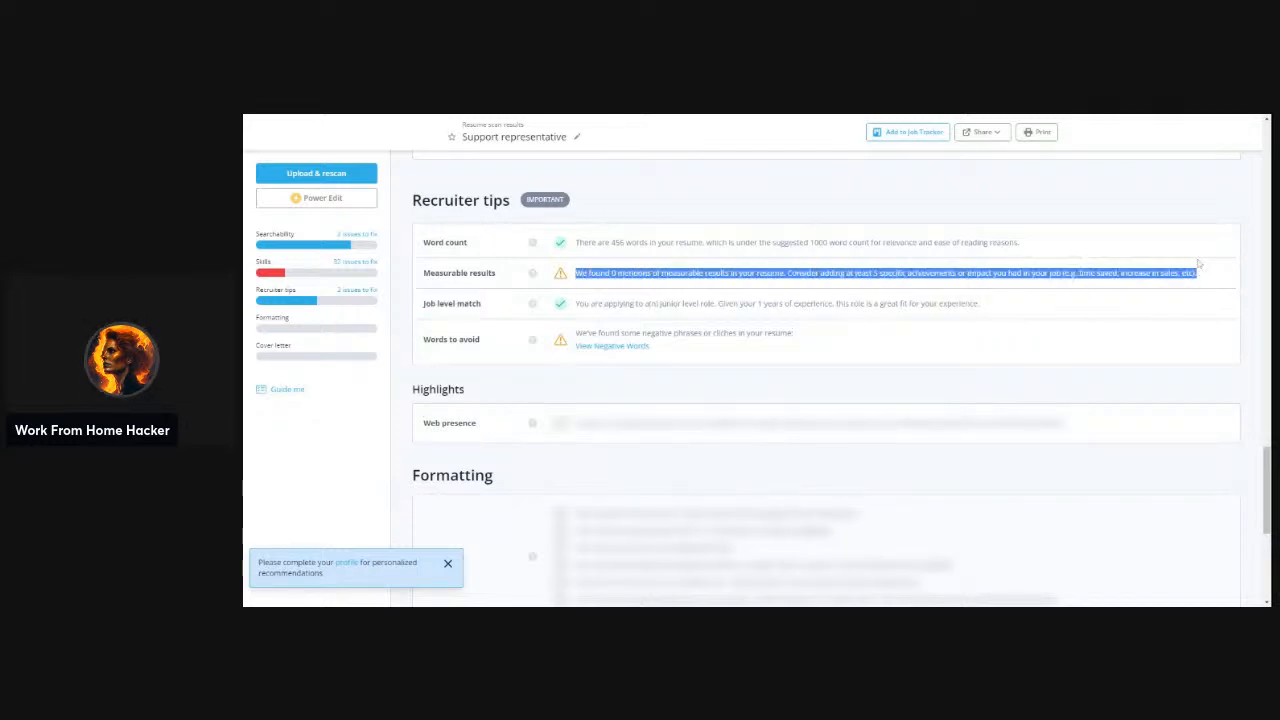
key("ctrl+c")
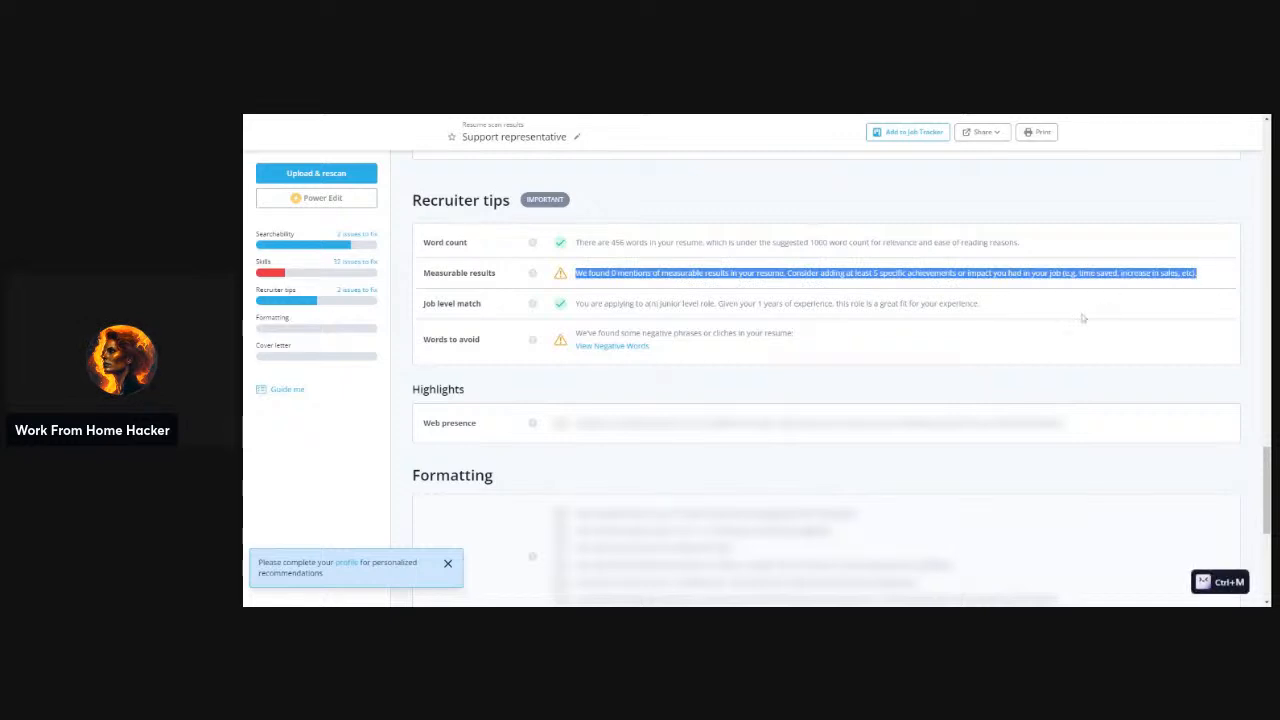
key("ctrl+plus")
key("ctrl+plus")
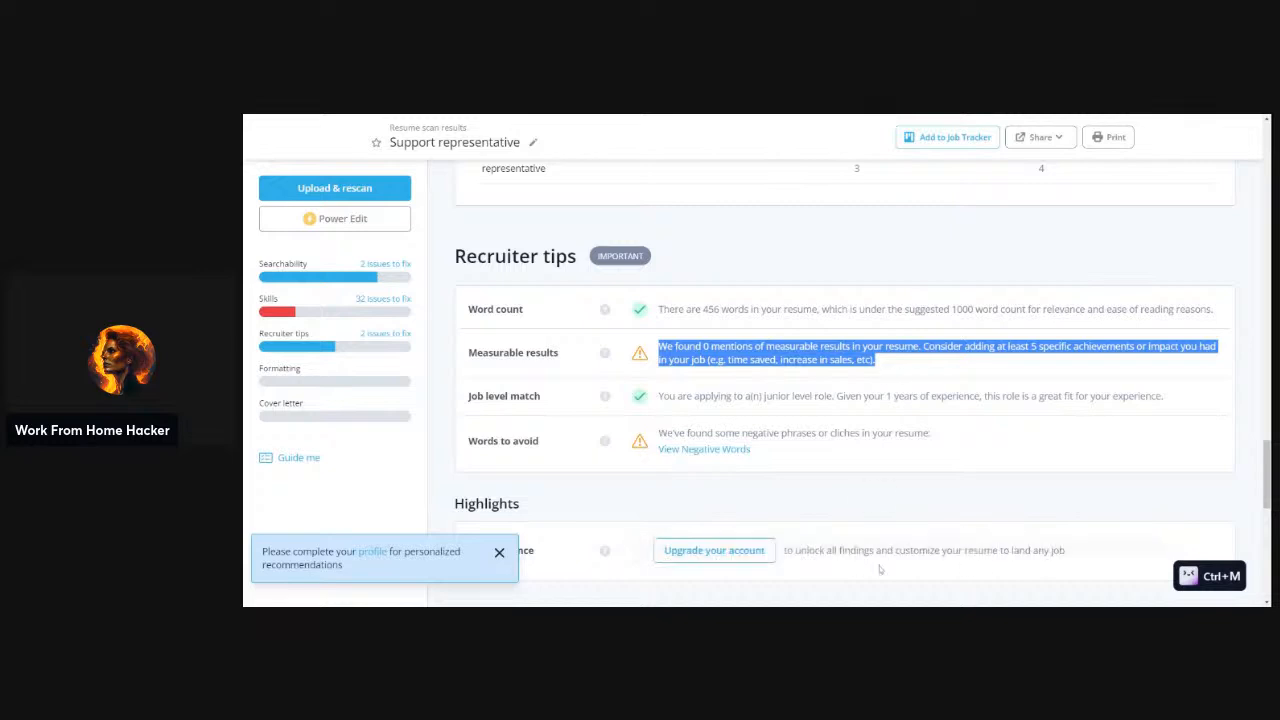
left_click(884, 616)
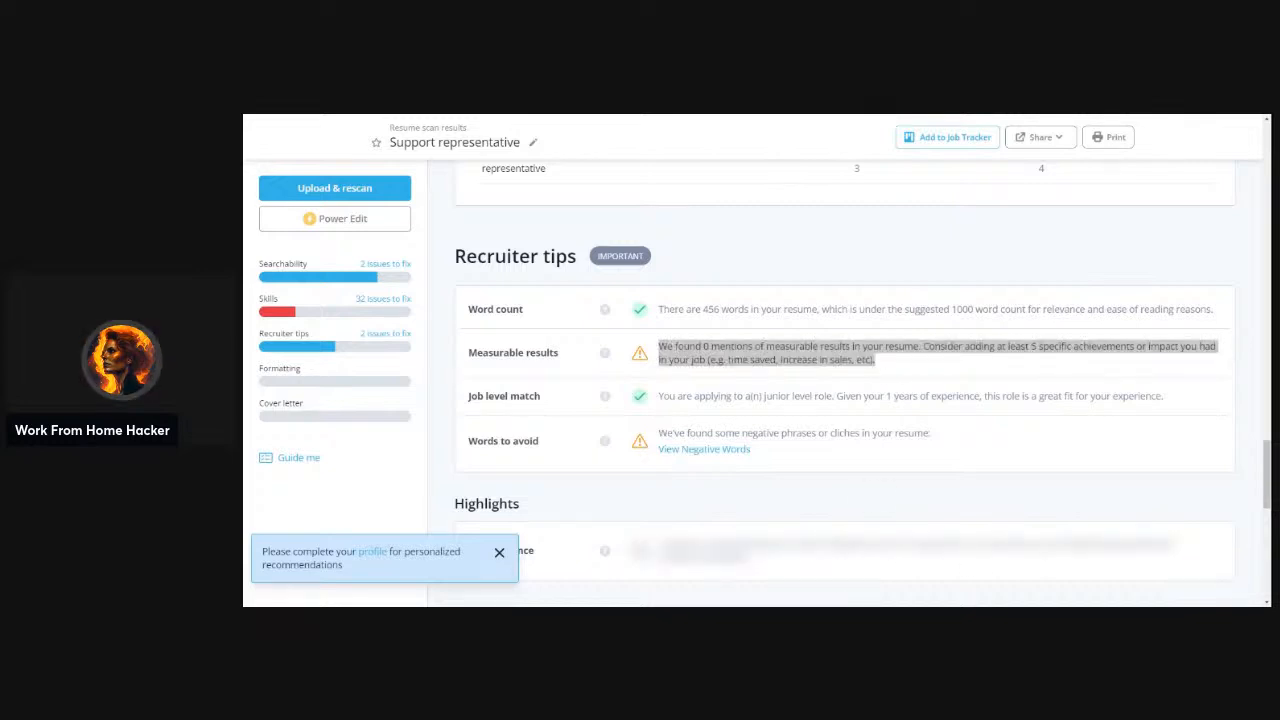
left_click(900, 616)
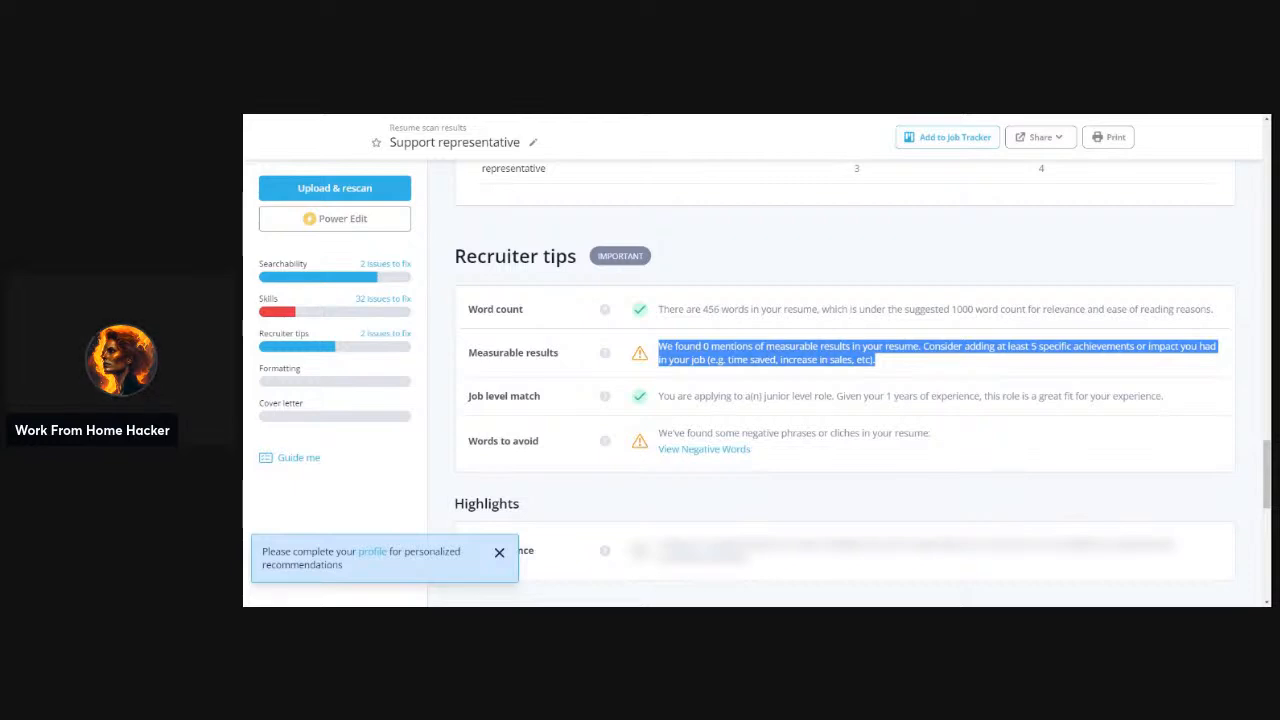
View the negative words flagged under Words to avoid twice, closing the list each time
left_click(720, 450)
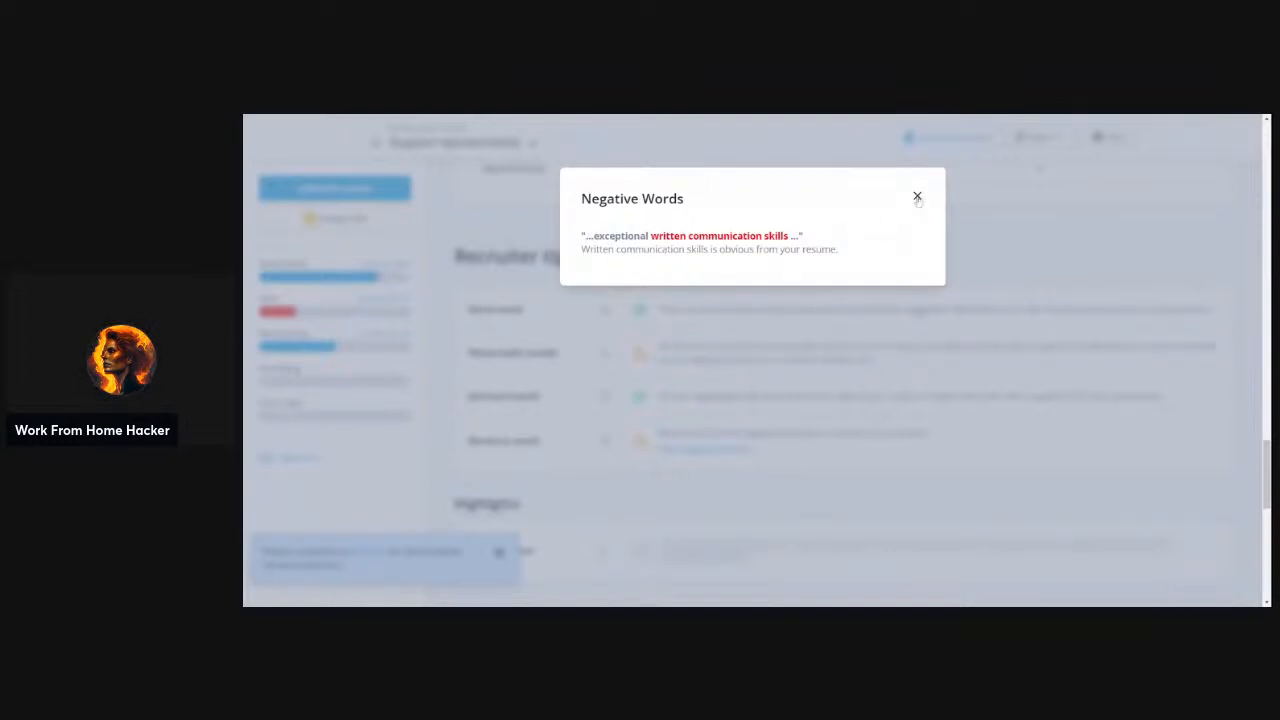
left_click(917, 197)
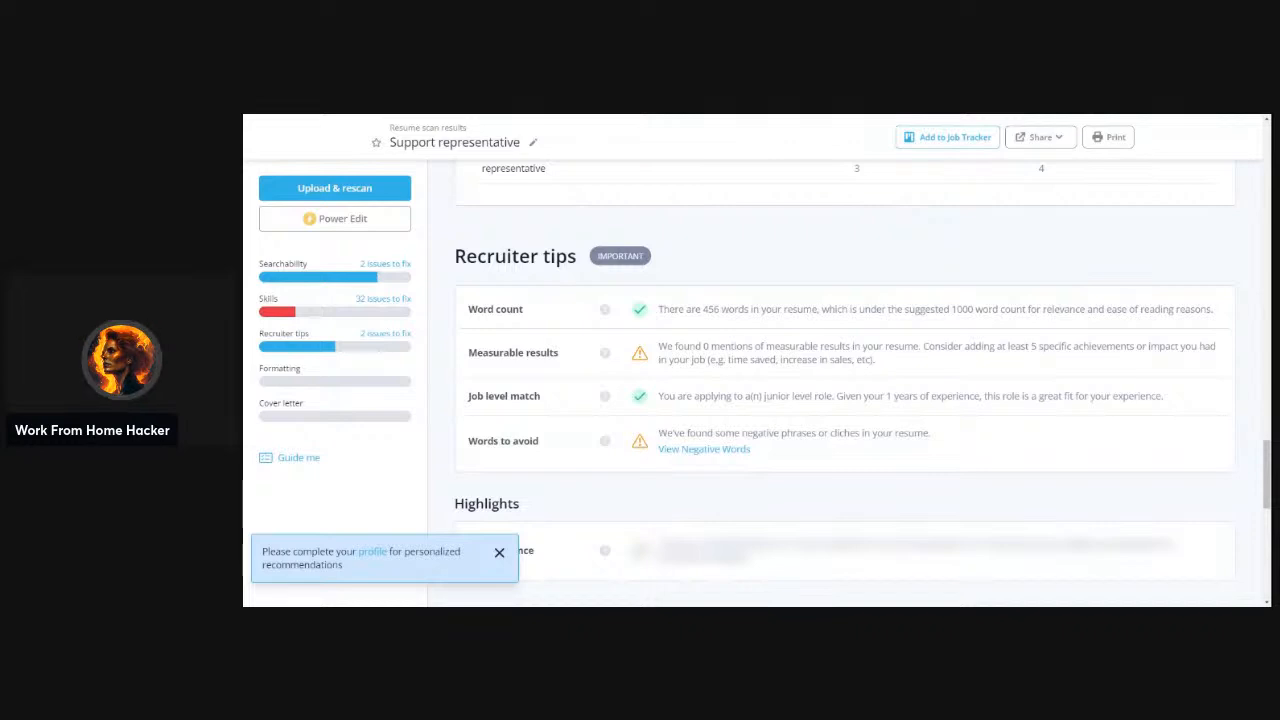
left_click(727, 450)
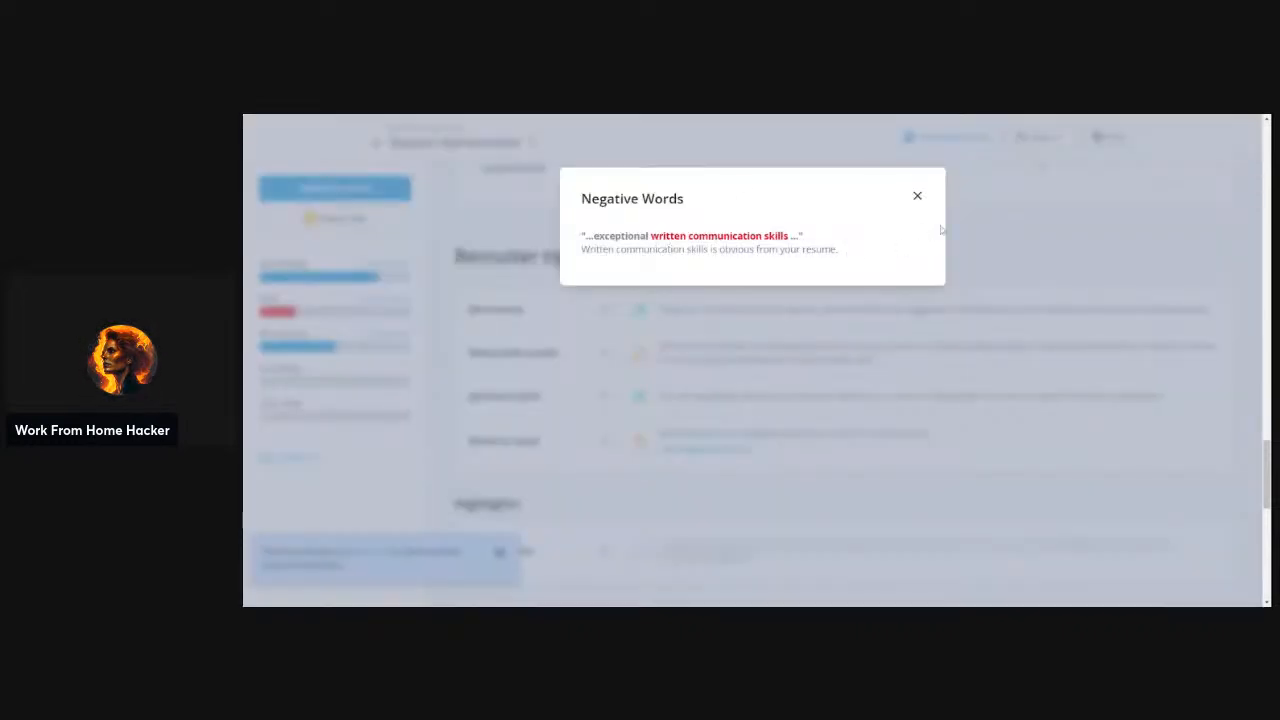
left_click(917, 197)
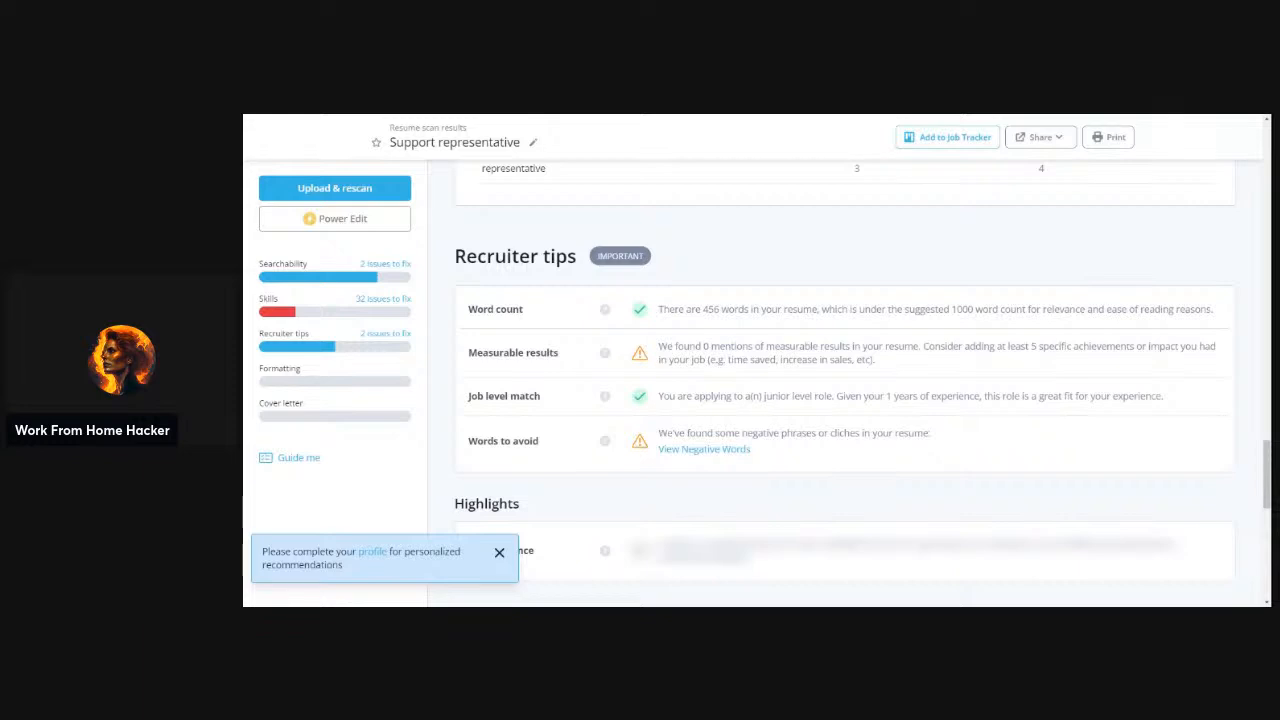
Look over the Formatting section, then go back through the other keywords, soft skills and hard skills comparisons
scroll(642, 509, "down", 3)
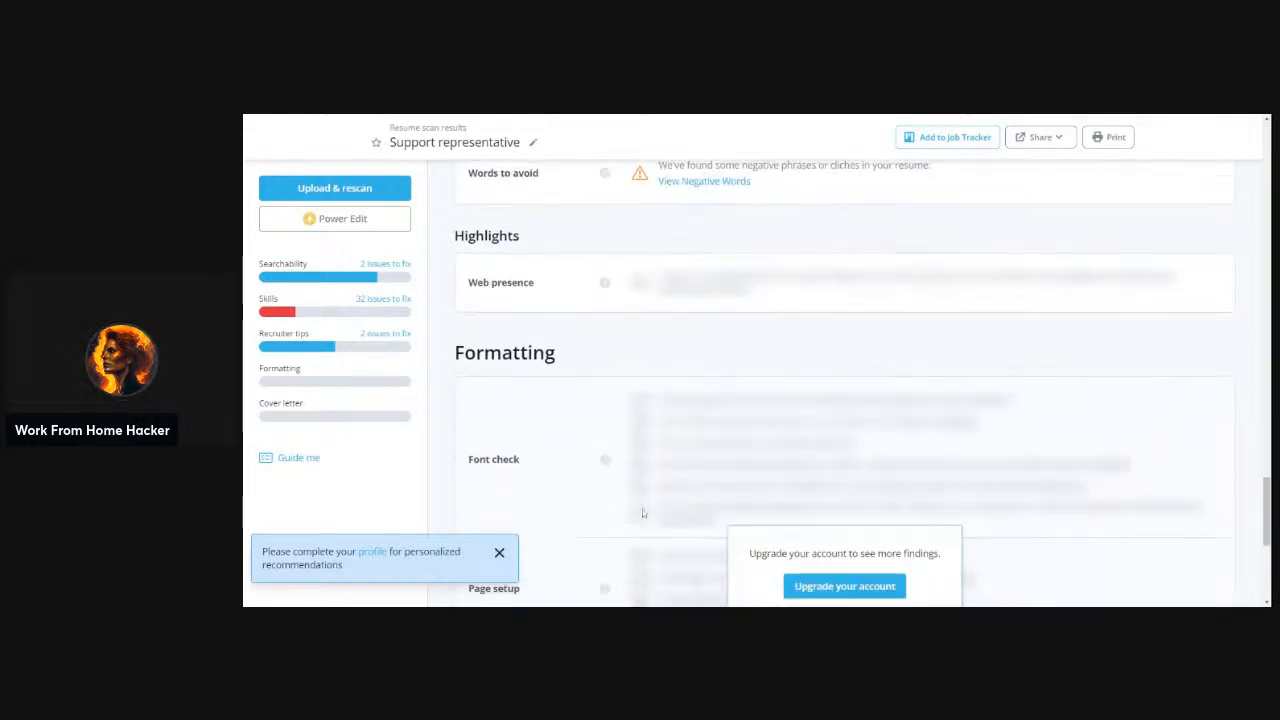
scroll(642, 509, "down", 5)
scroll(642, 509, "up", 4)
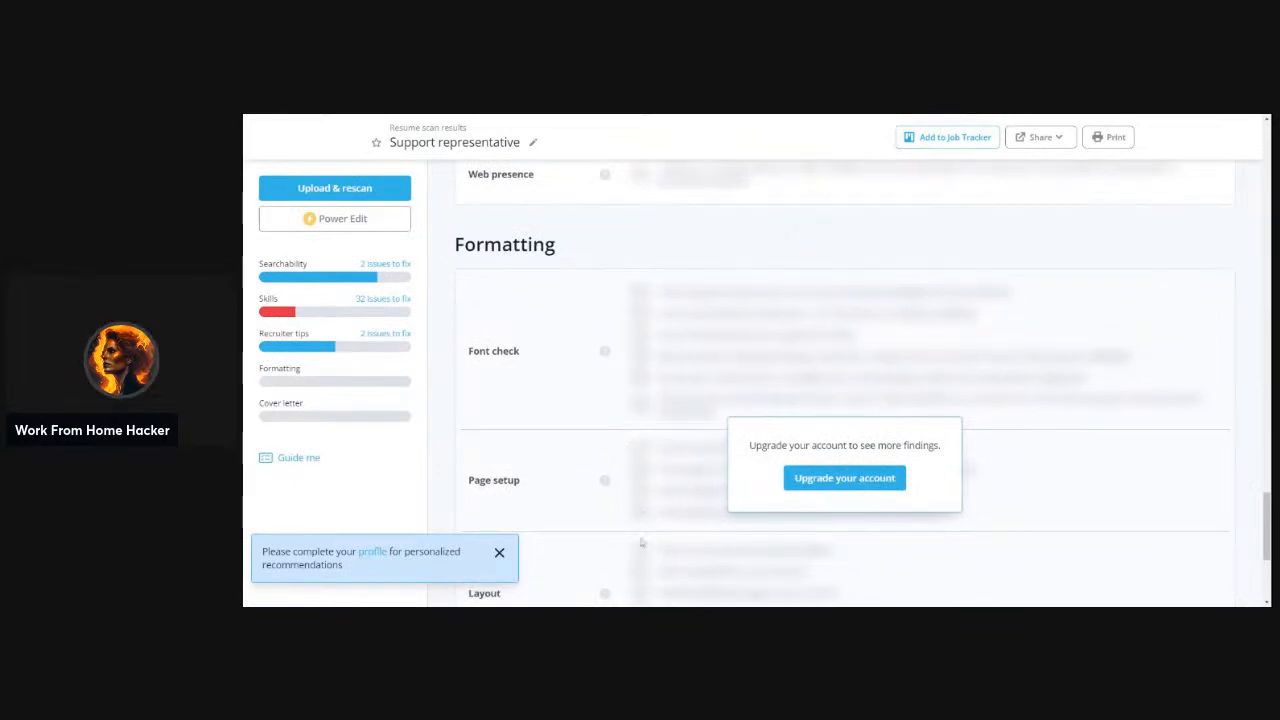
scroll(642, 542, "up", 8)
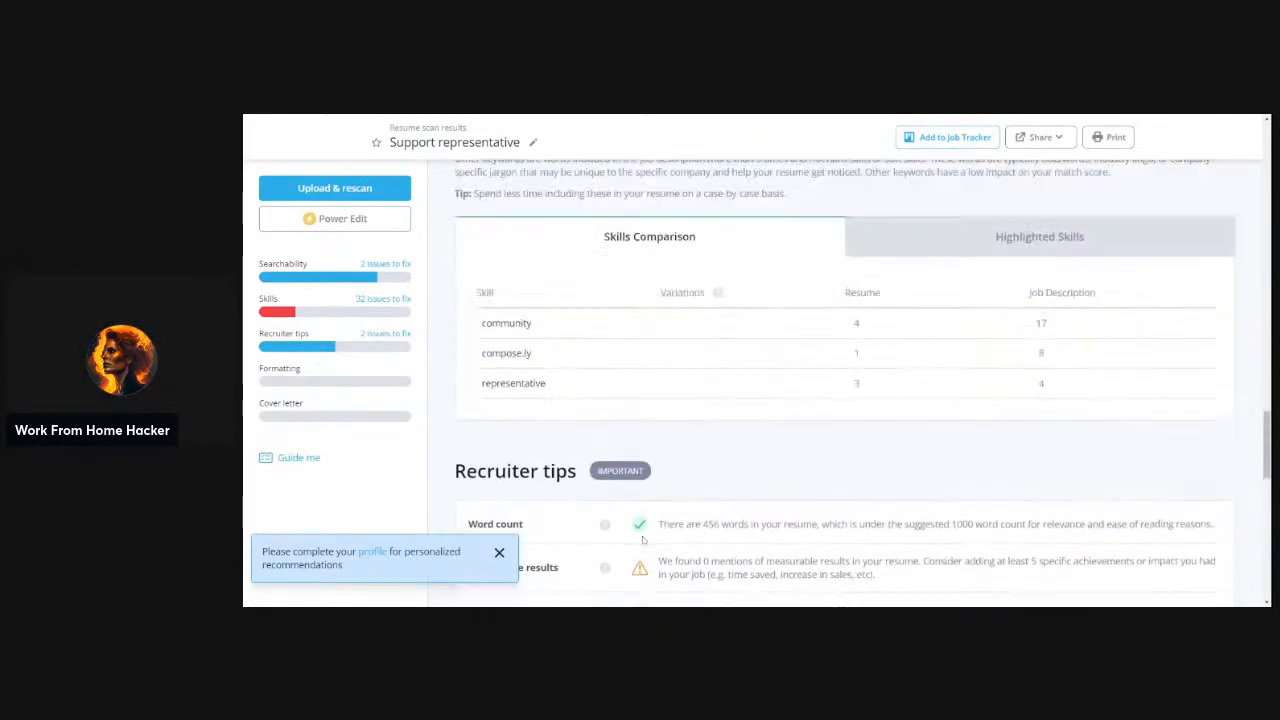
scroll(643, 540, "up", 10)
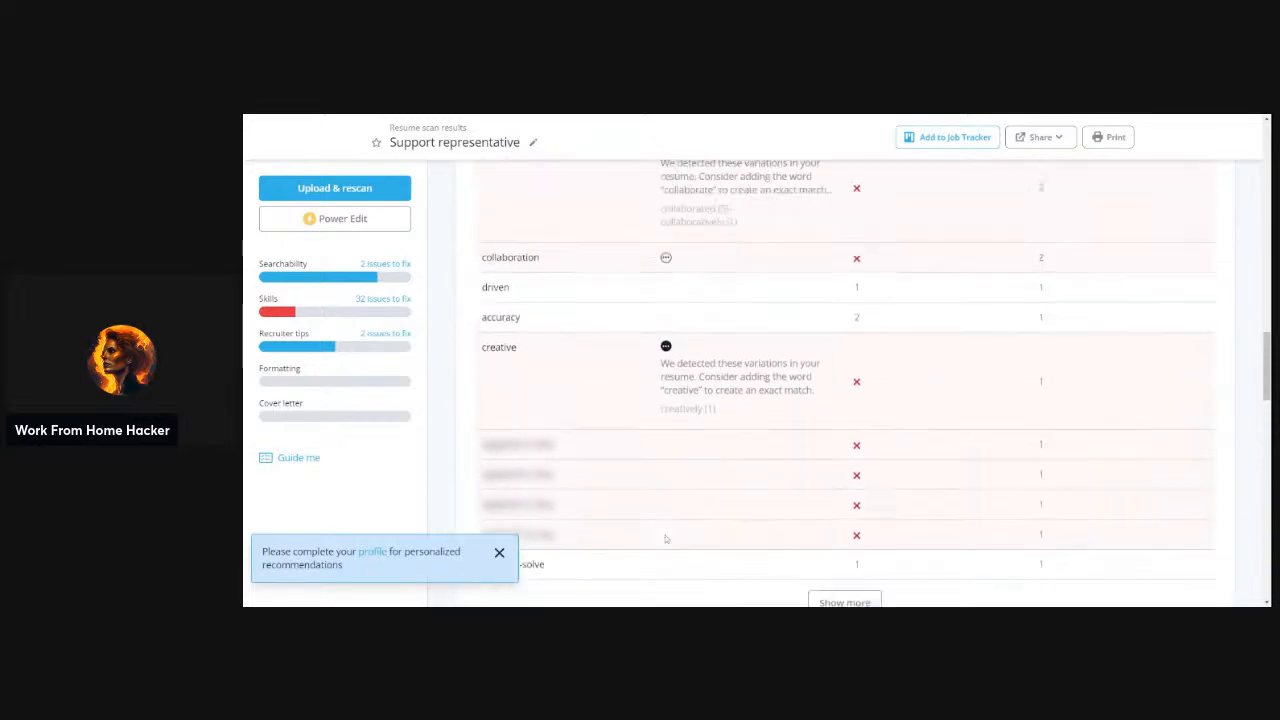
scroll(665, 539, "up", 5)
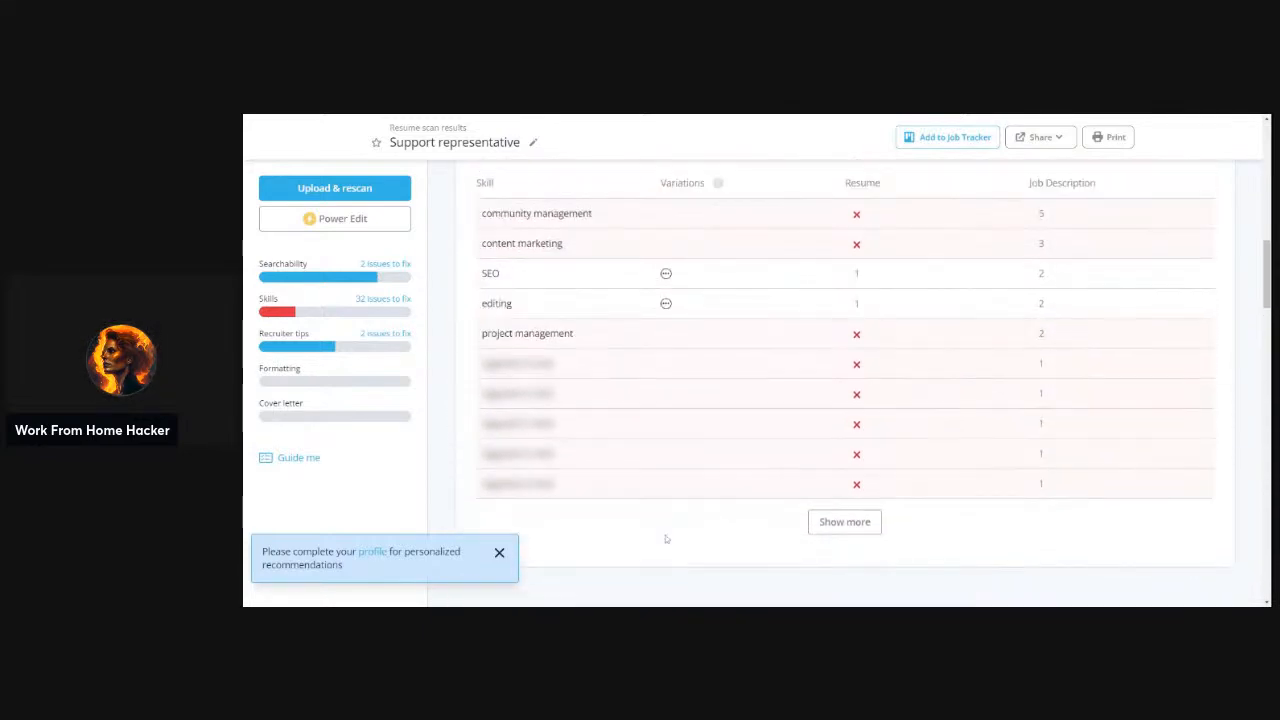
scroll(665, 539, "up", 1)
scroll(665, 539, "down", 5)
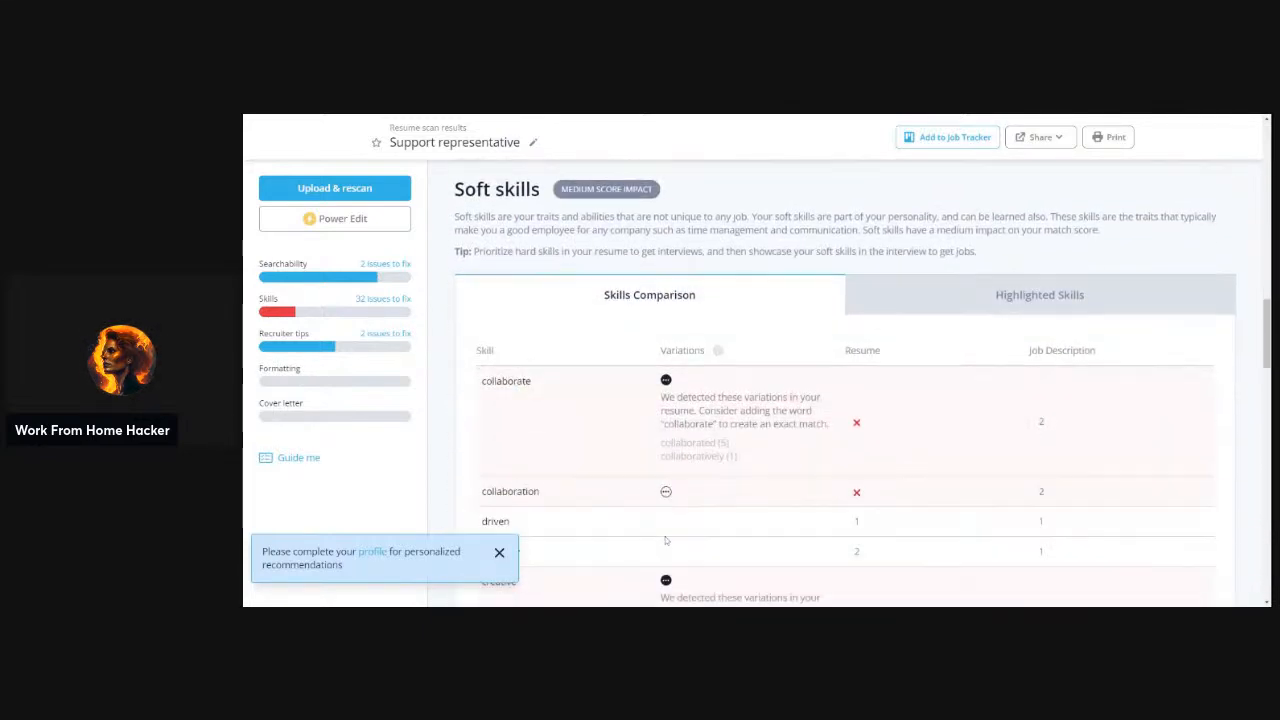
scroll(665, 539, "up", 3)
scroll(665, 540, "up", 3)
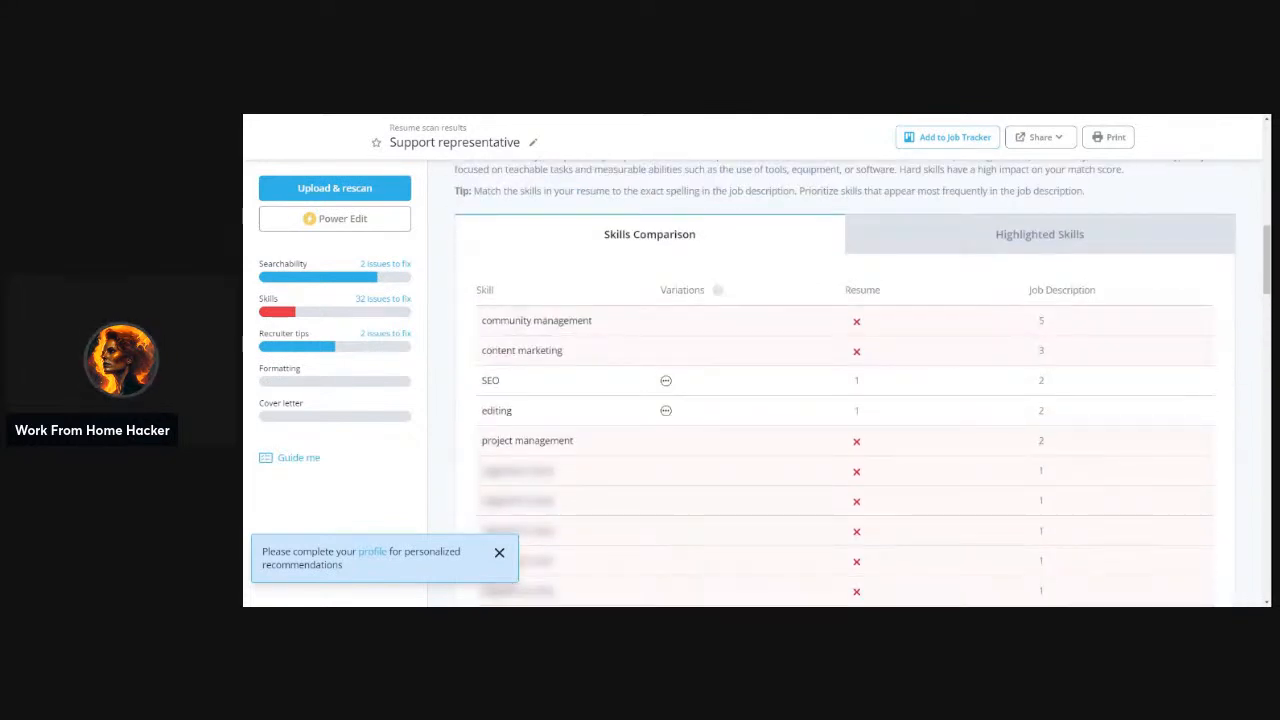
scroll(665, 540, "down", 4)
scroll(665, 540, "up", 6)
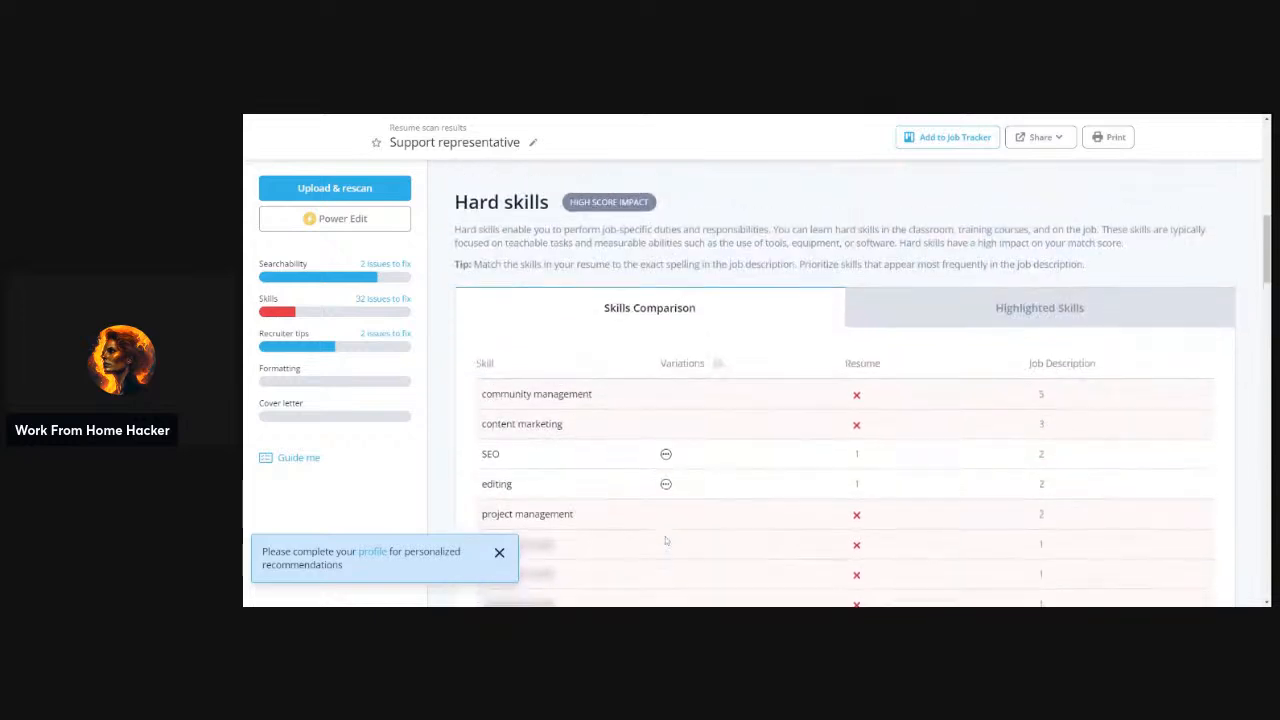
View the missing scan information form offered by the Searchability ATS tip, then close it without entering anything
scroll(665, 540, "up", 2)
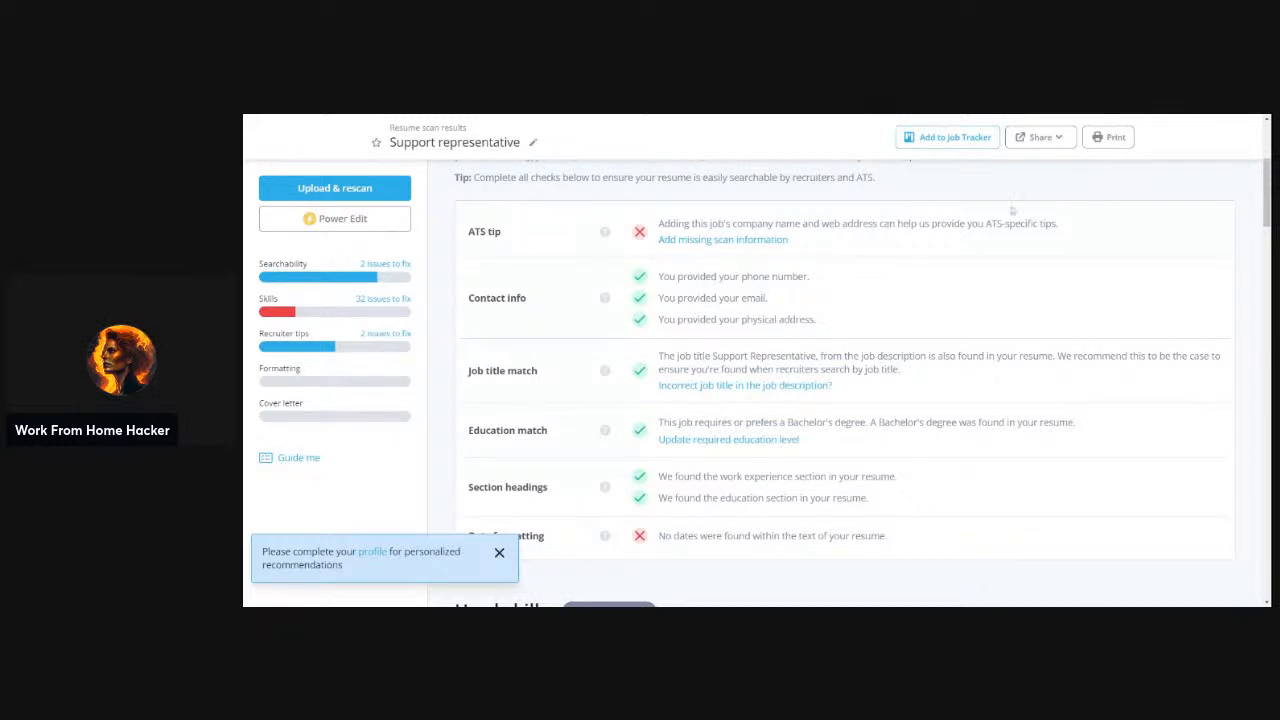
left_click(755, 244)
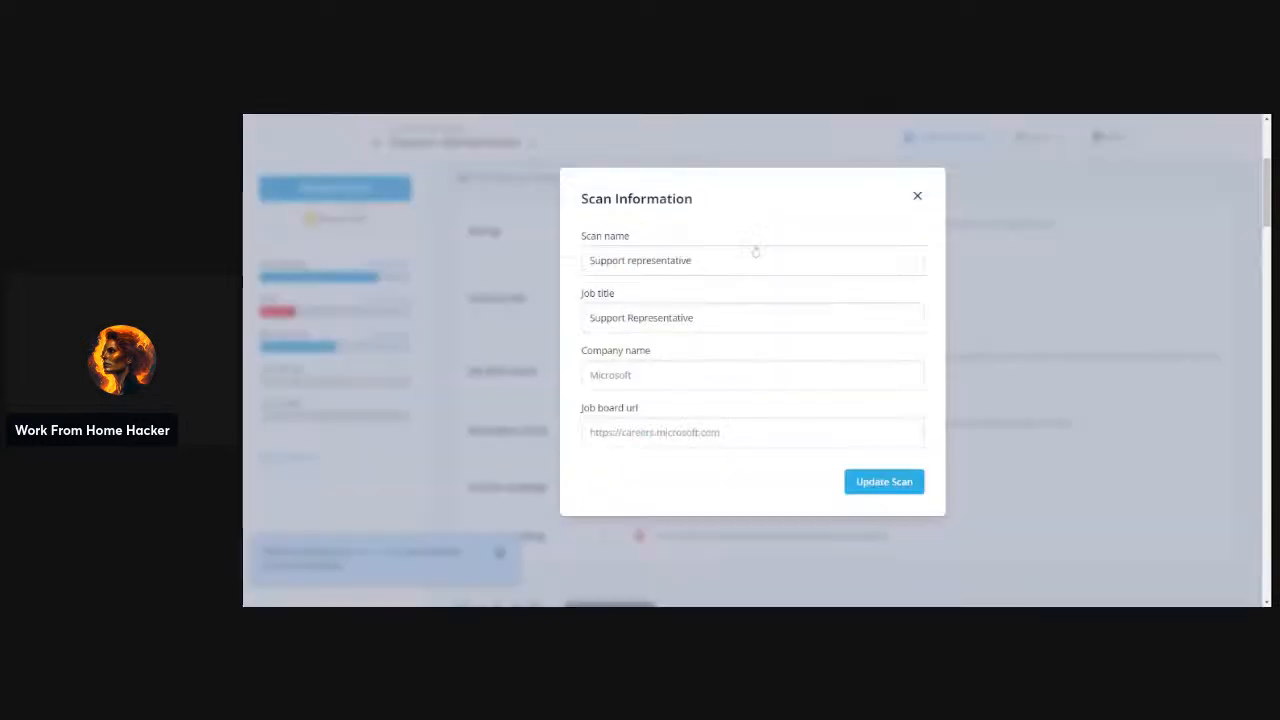
left_click(918, 198)
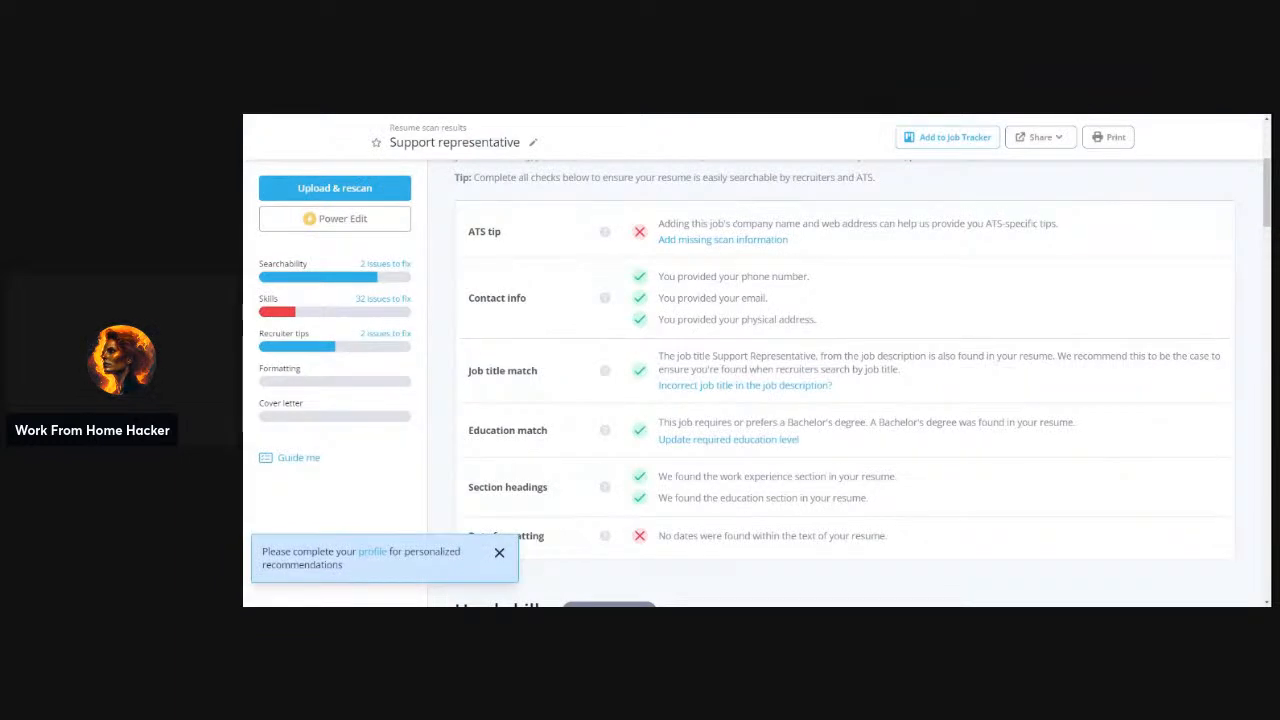
Select the ATS tip sentence about adding the job's company name and web address
left_click_drag(655, 223, 1077, 229)
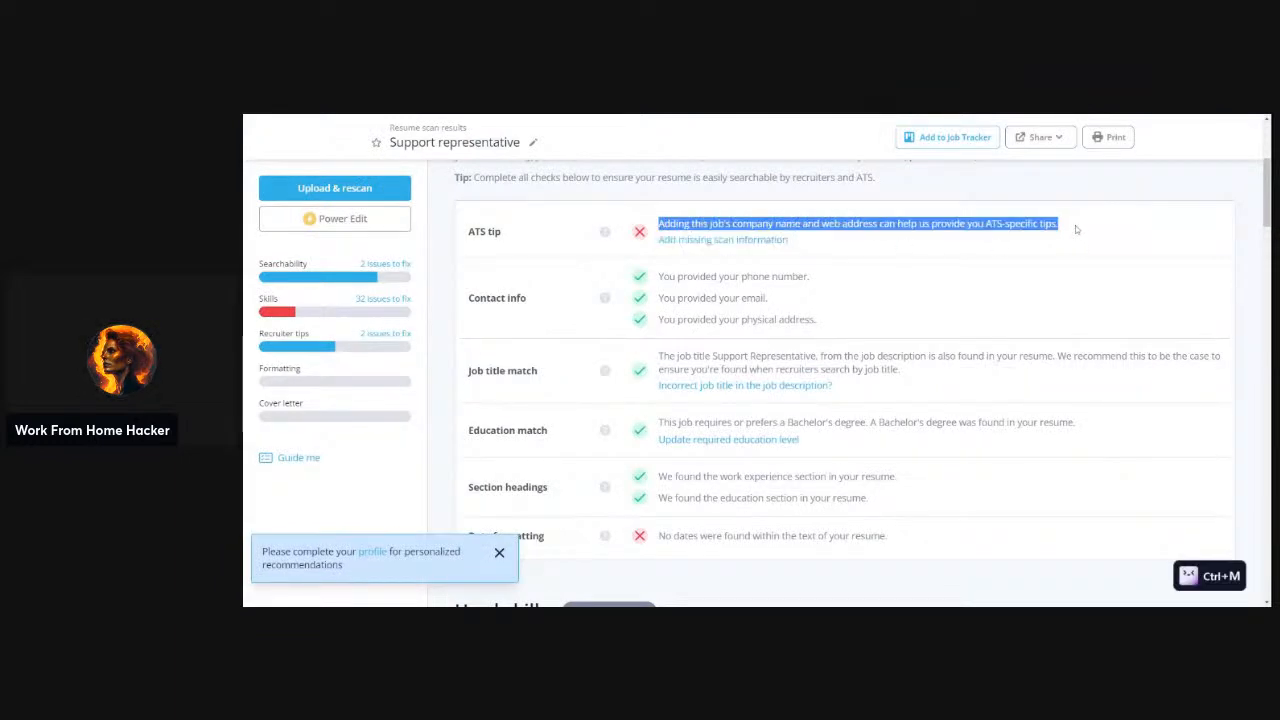
left_click(824, 606)
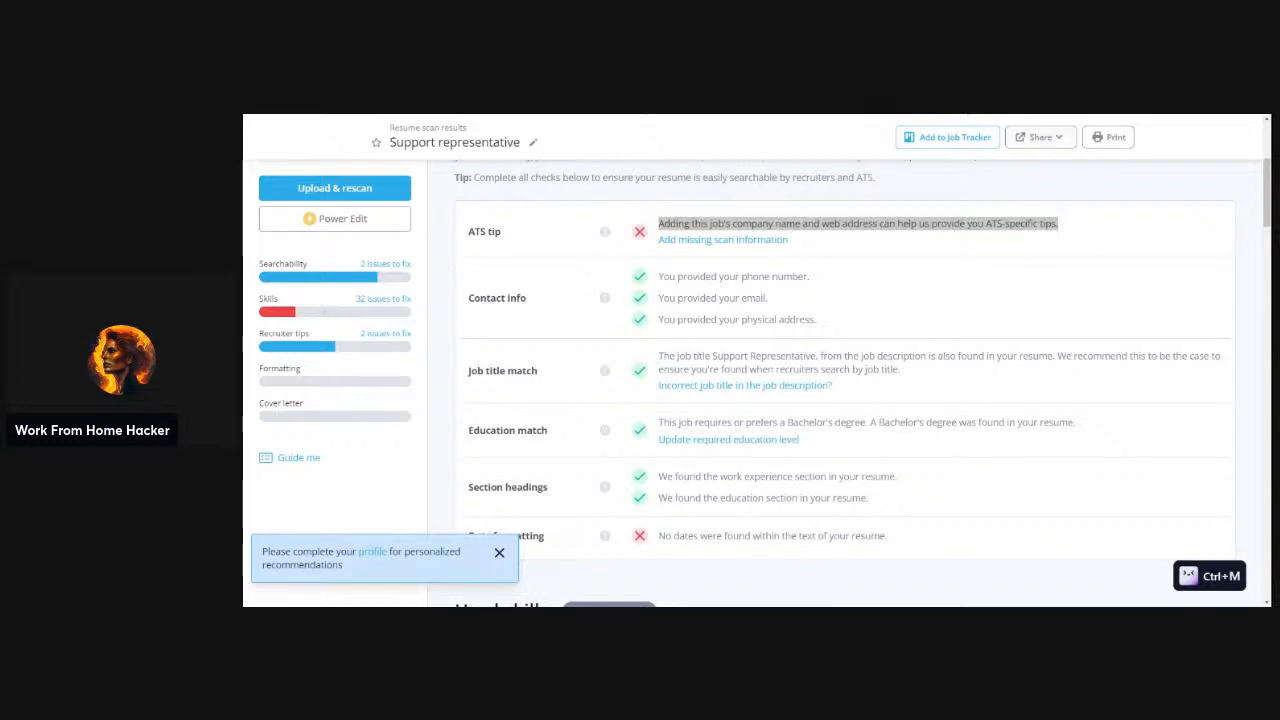
key("alt+Tab")
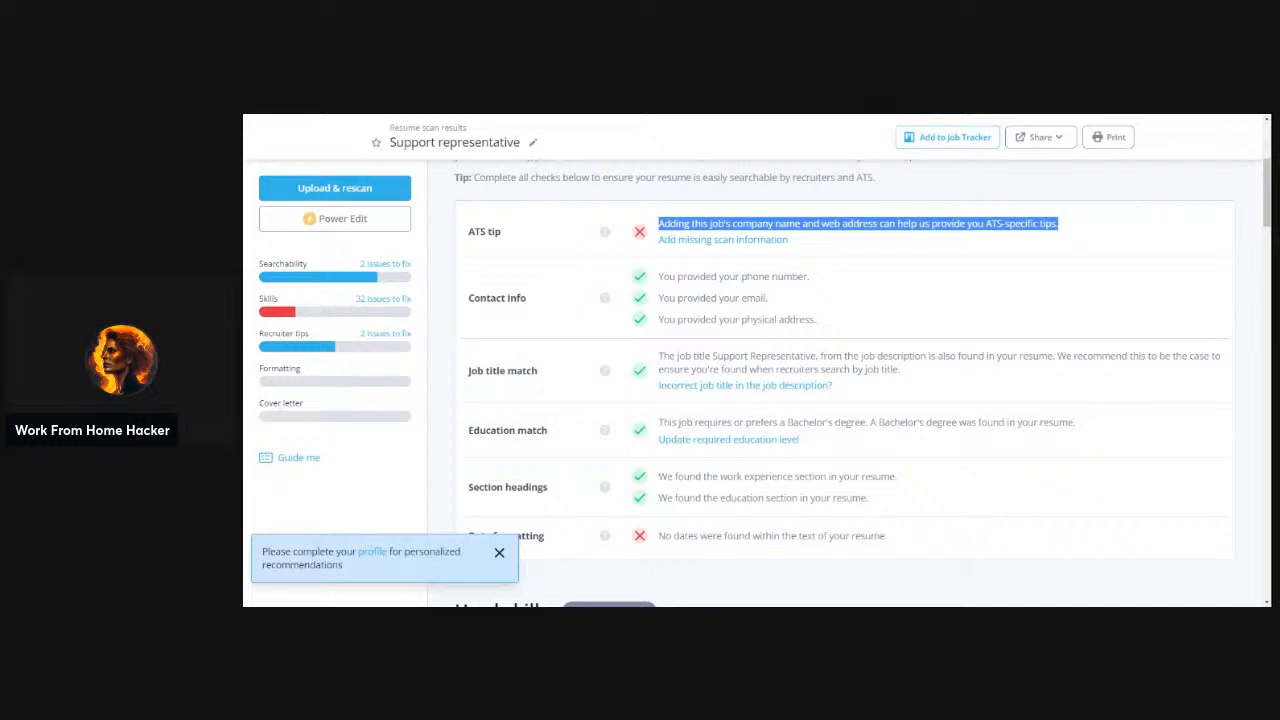
Skim the match report from the Searchability checks through the skills and Other keywords sections, then return to the Searchability checks
scroll(889, 295, "down", 1)
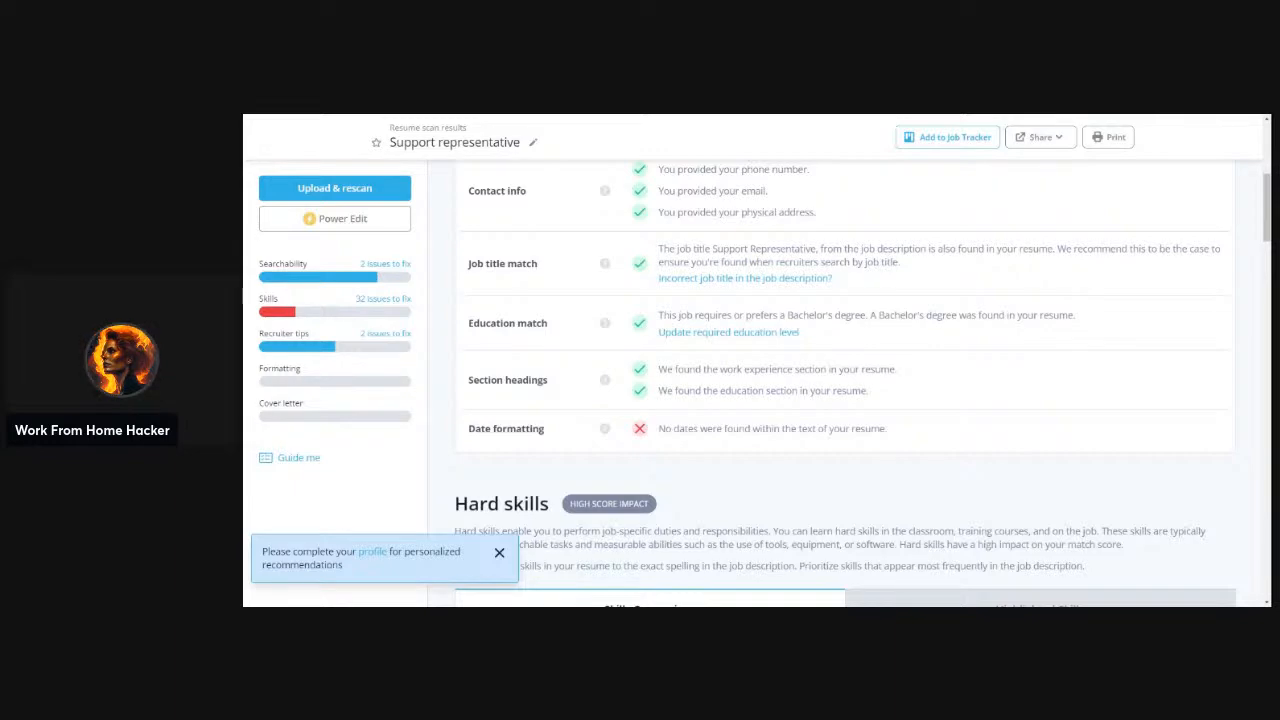
scroll(934, 355, "down", 3)
scroll(934, 353, "down", 20)
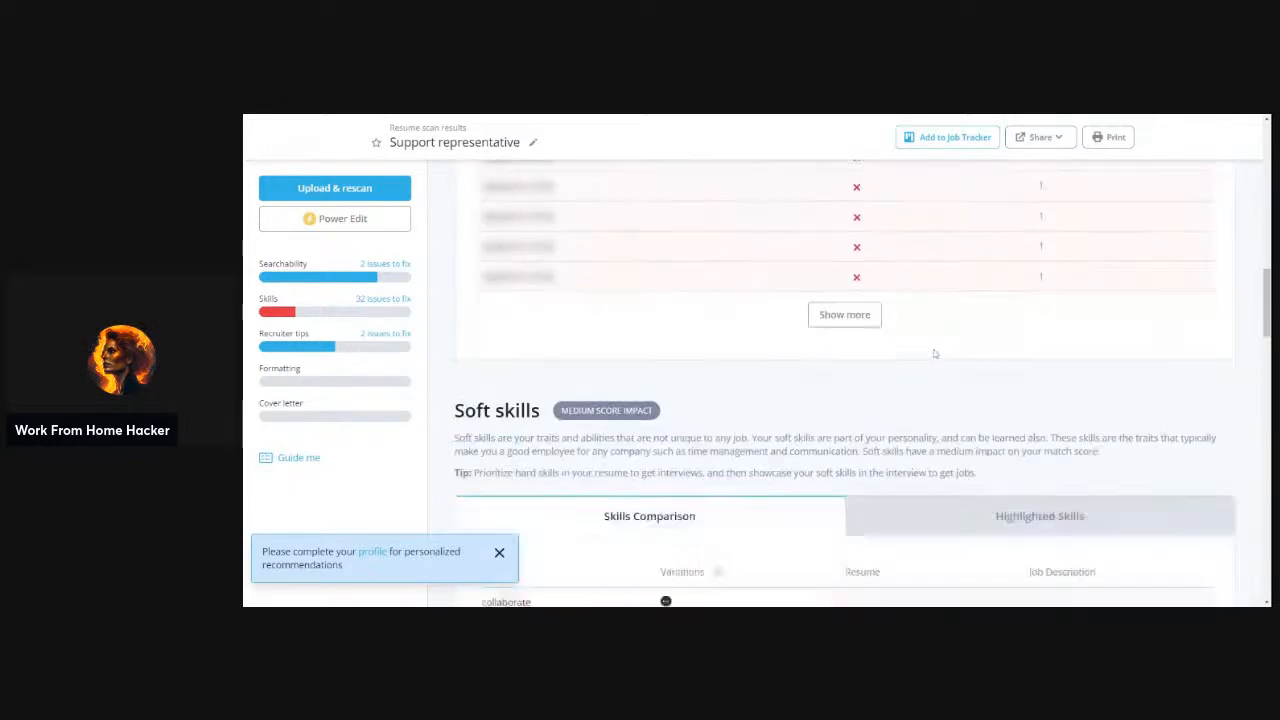
scroll(934, 353, "up", 15)
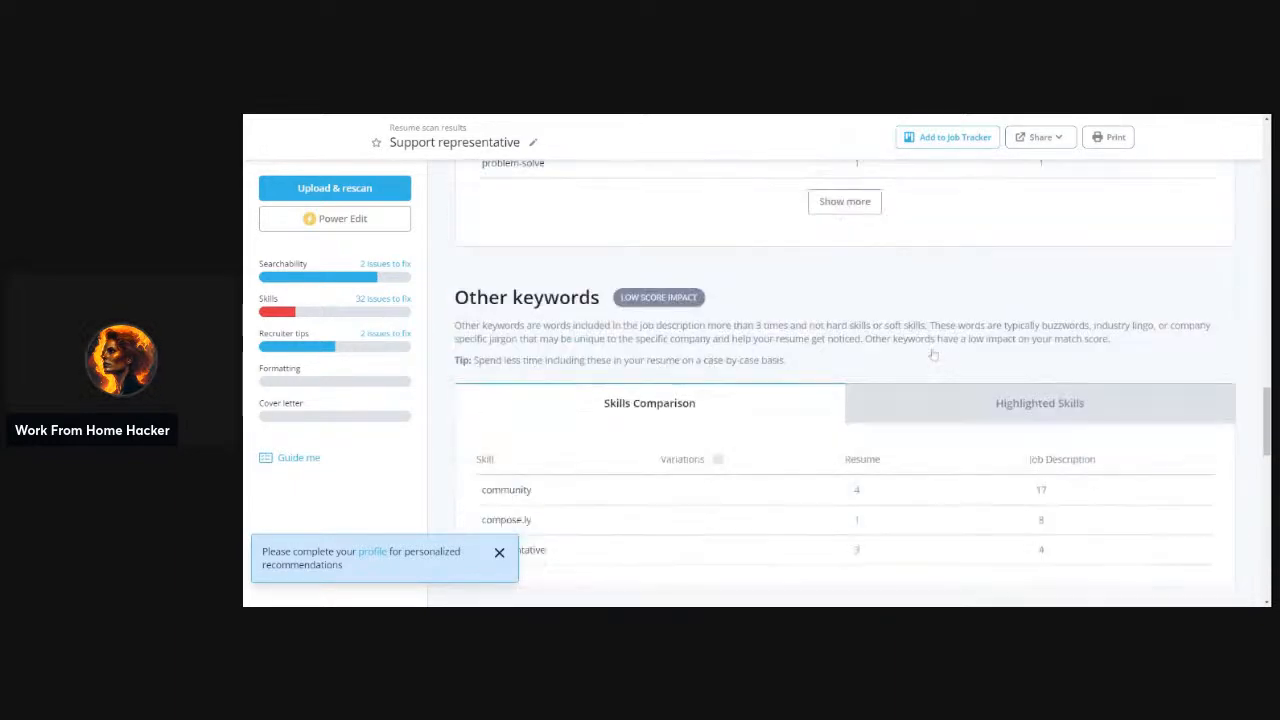
scroll(933, 352, "down", 4)
scroll(932, 351, "up", 4)
scroll(932, 351, "up", 2)
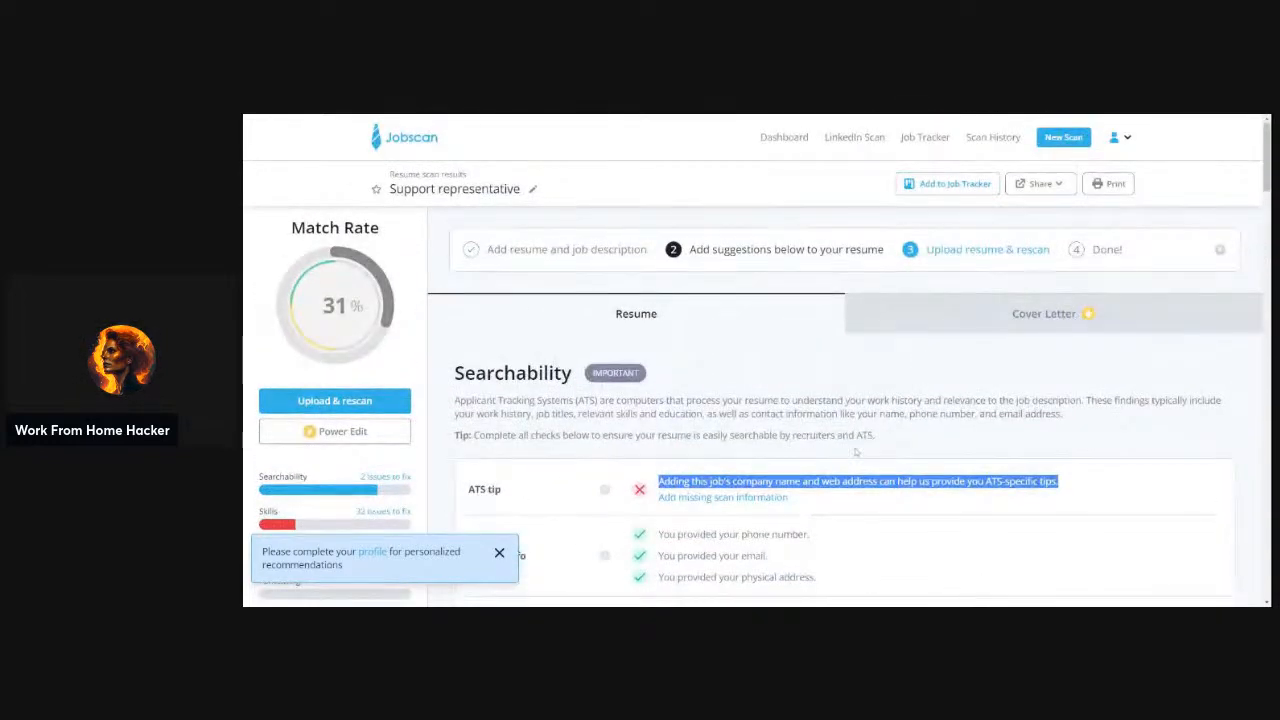
scroll(365, 404, "down", 4)
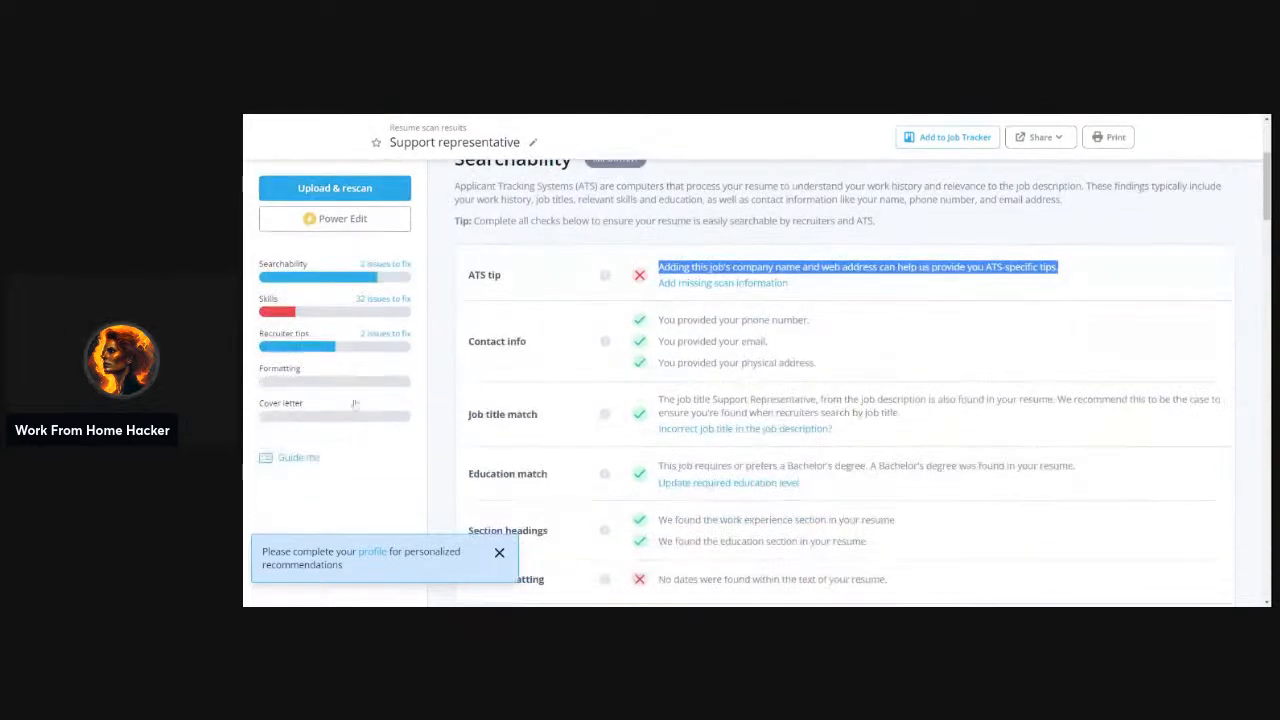
Jump to the report's Skills section and review the hard skills and soft skills comparisons
left_click(310, 316)
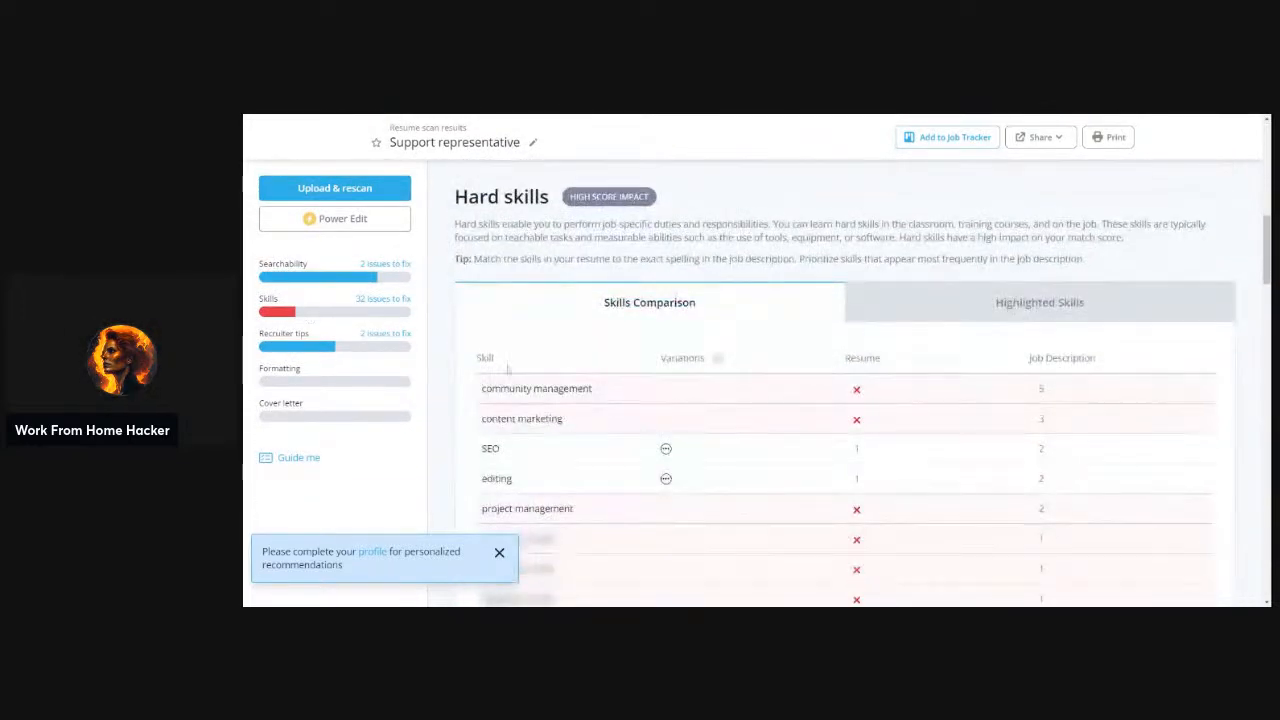
scroll(585, 456, "down", 1)
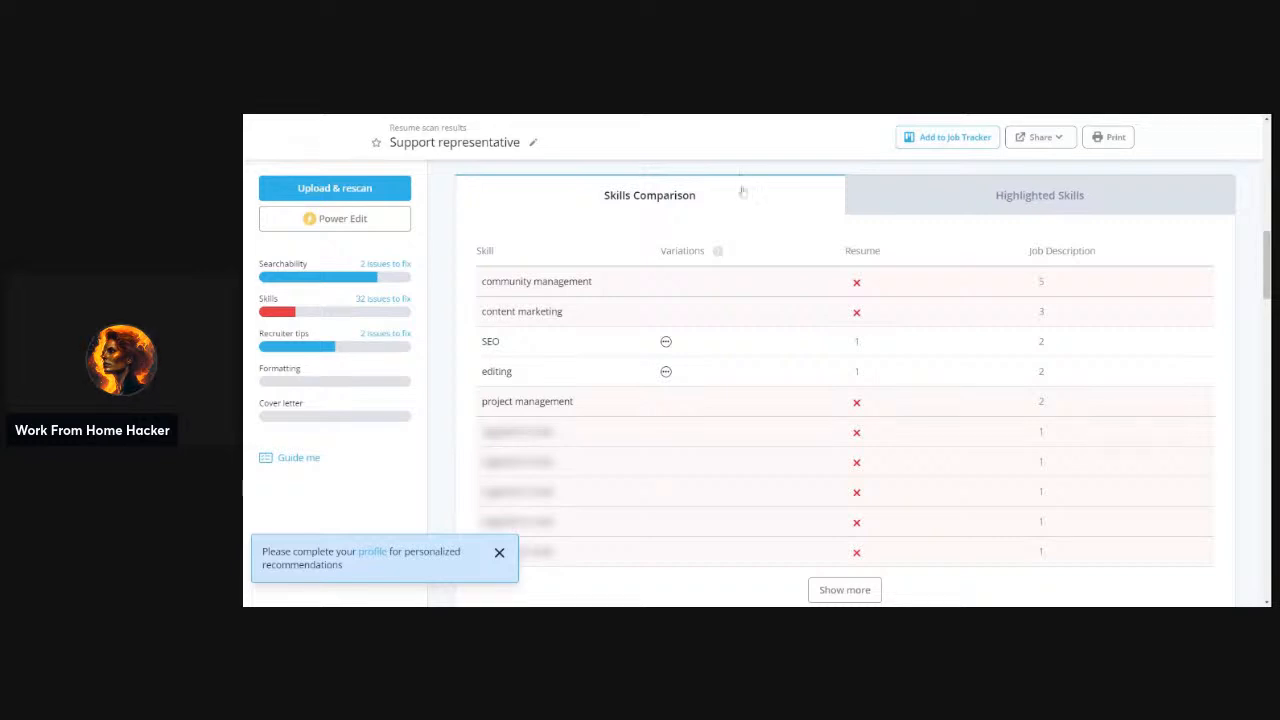
scroll(757, 457, "down", 3)
scroll(757, 455, "down", 2)
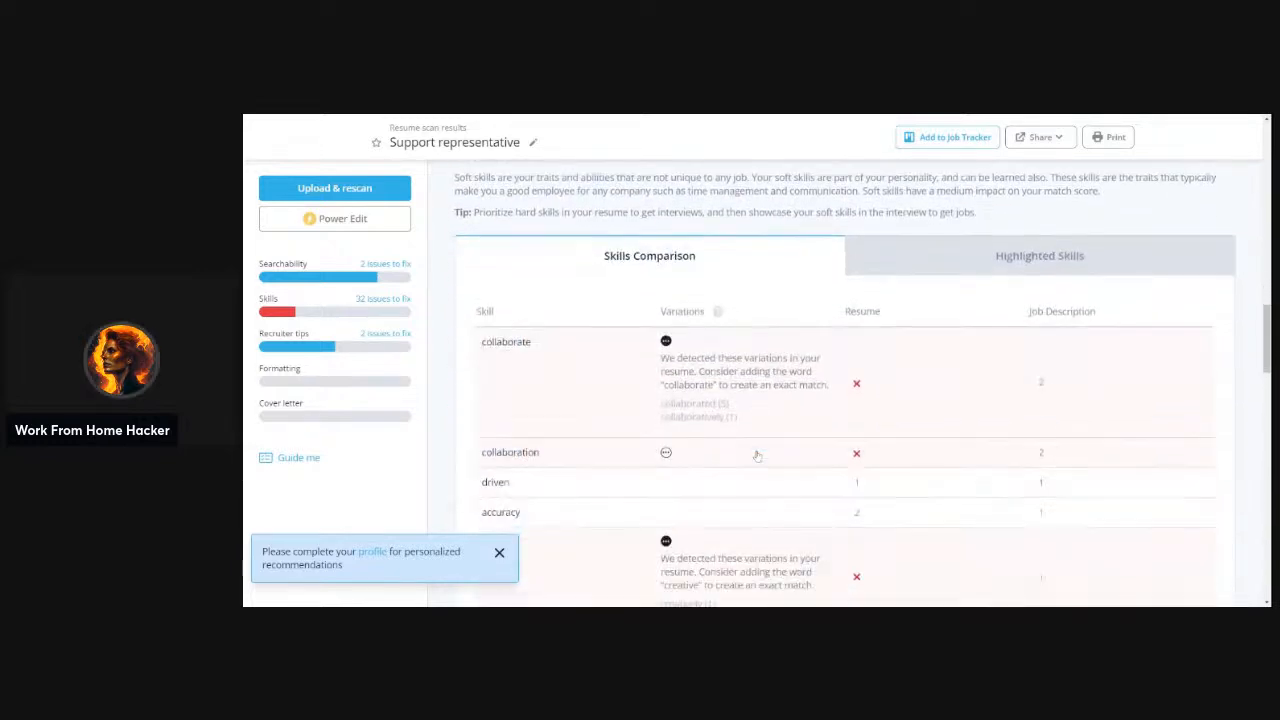
scroll(757, 455, "up", 2)
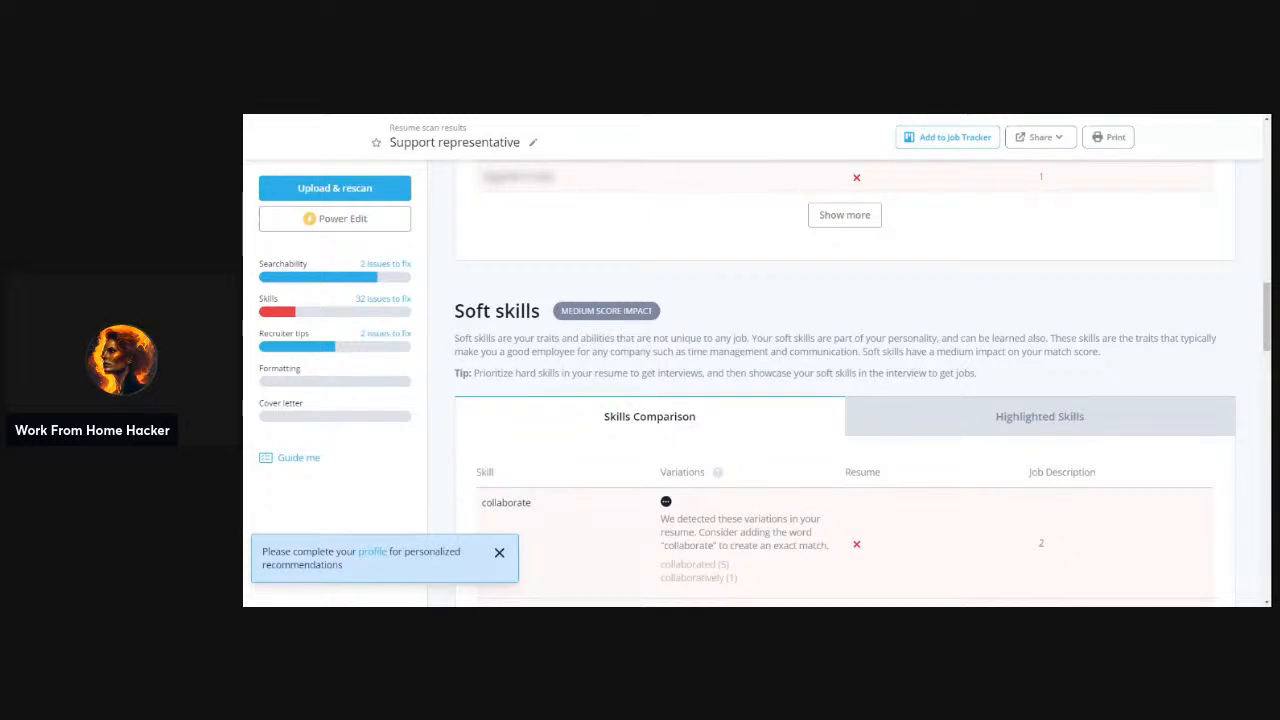
scroll(457, 289, "up", 2)
scroll(457, 289, "up", 3)
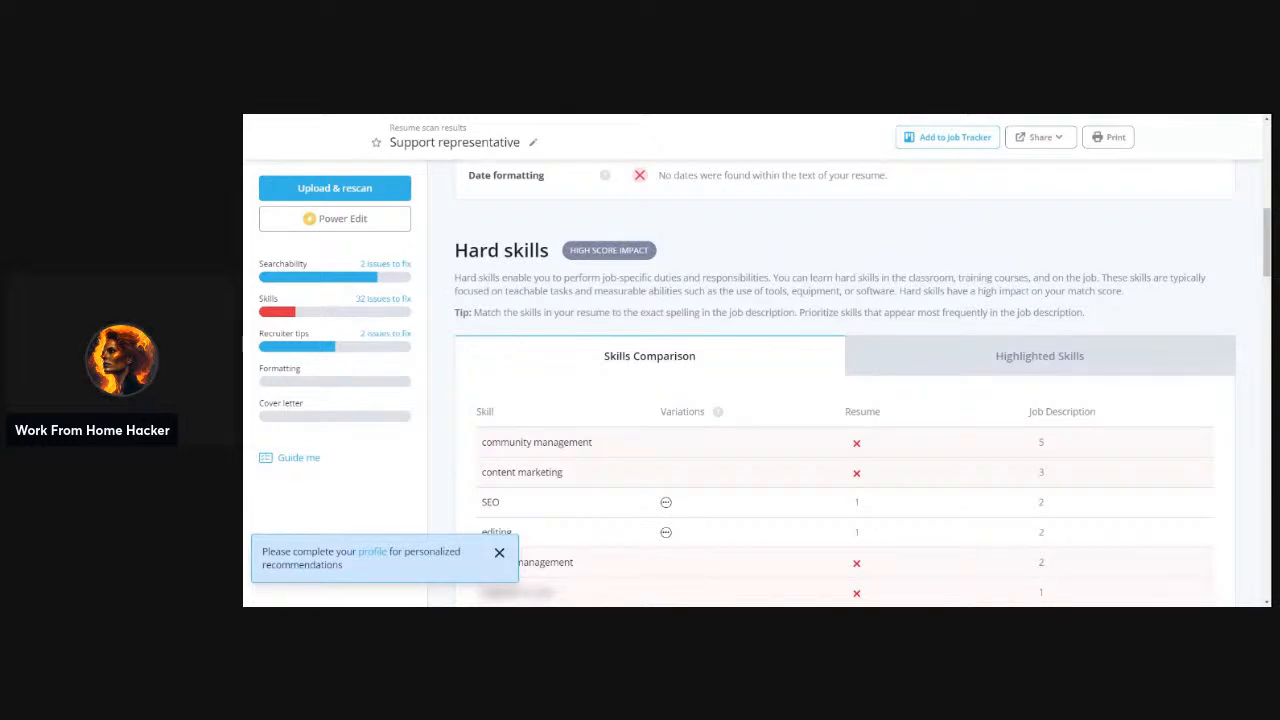
Recheck the hard skills and Searchability findings, then look through the rest of the report to its end
scroll(627, 272, "down", 2)
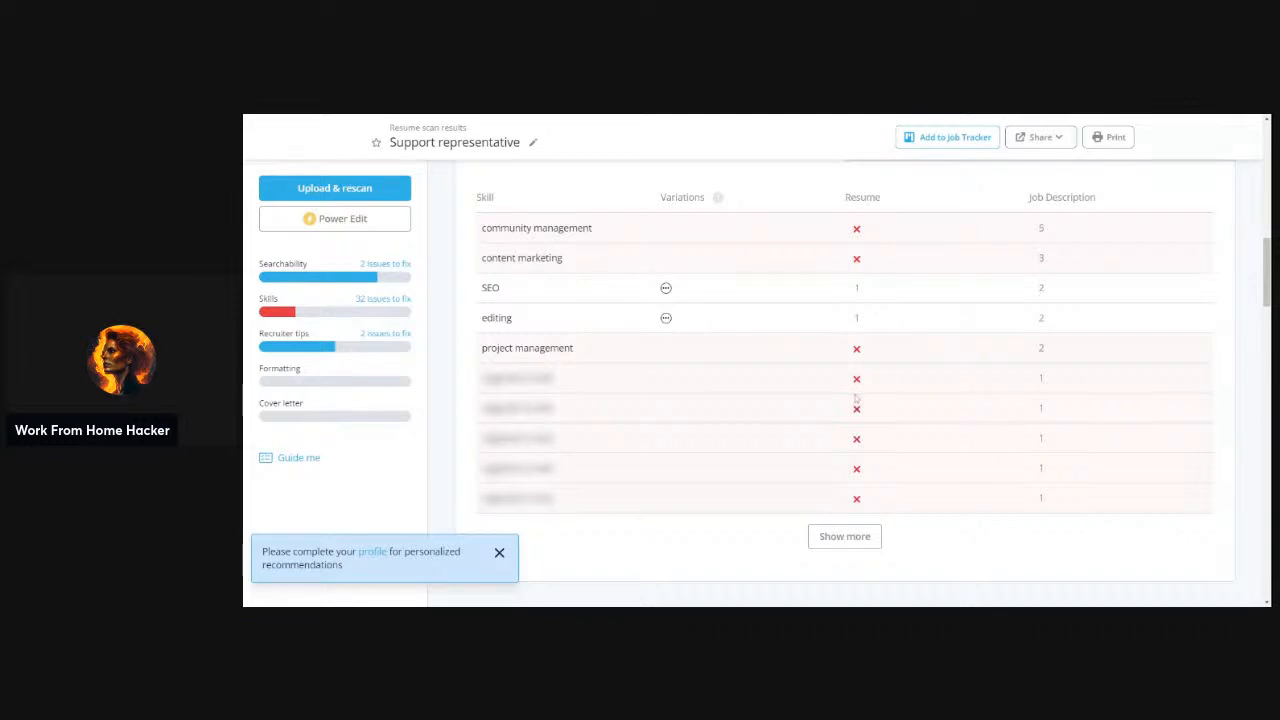
scroll(855, 398, "up", 4)
scroll(855, 398, "up", 5)
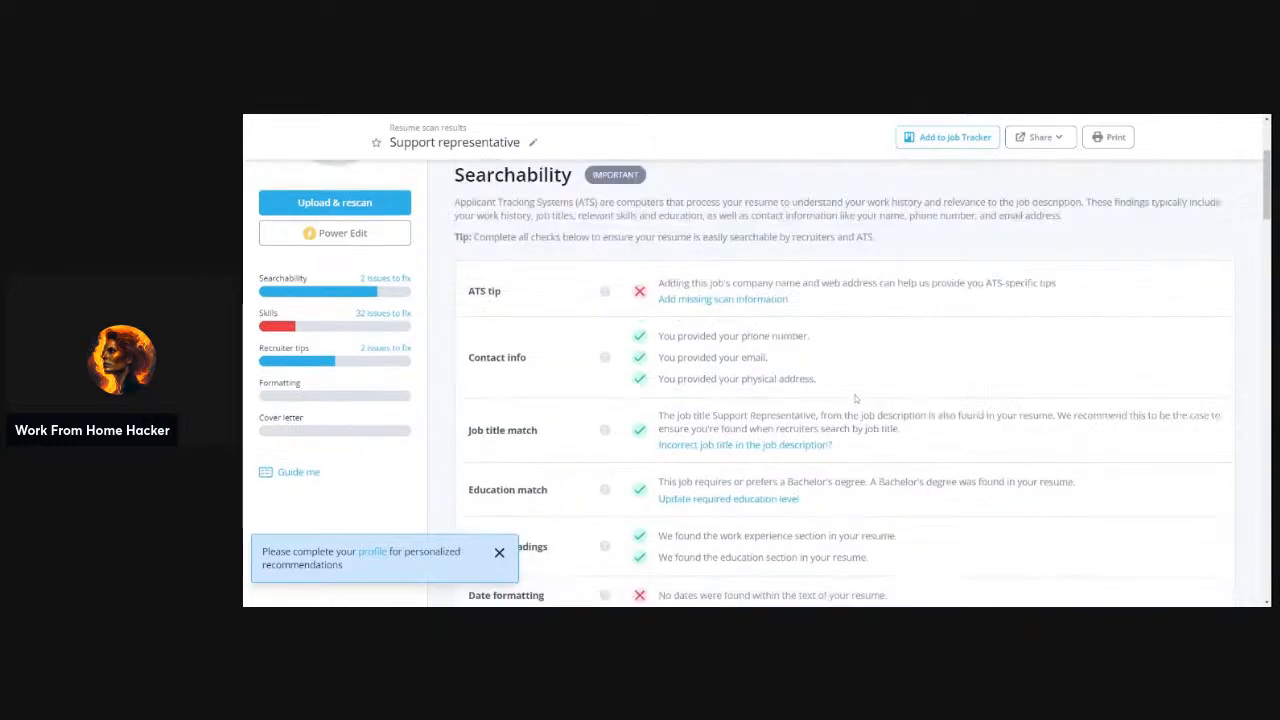
scroll(855, 398, "down", 15)
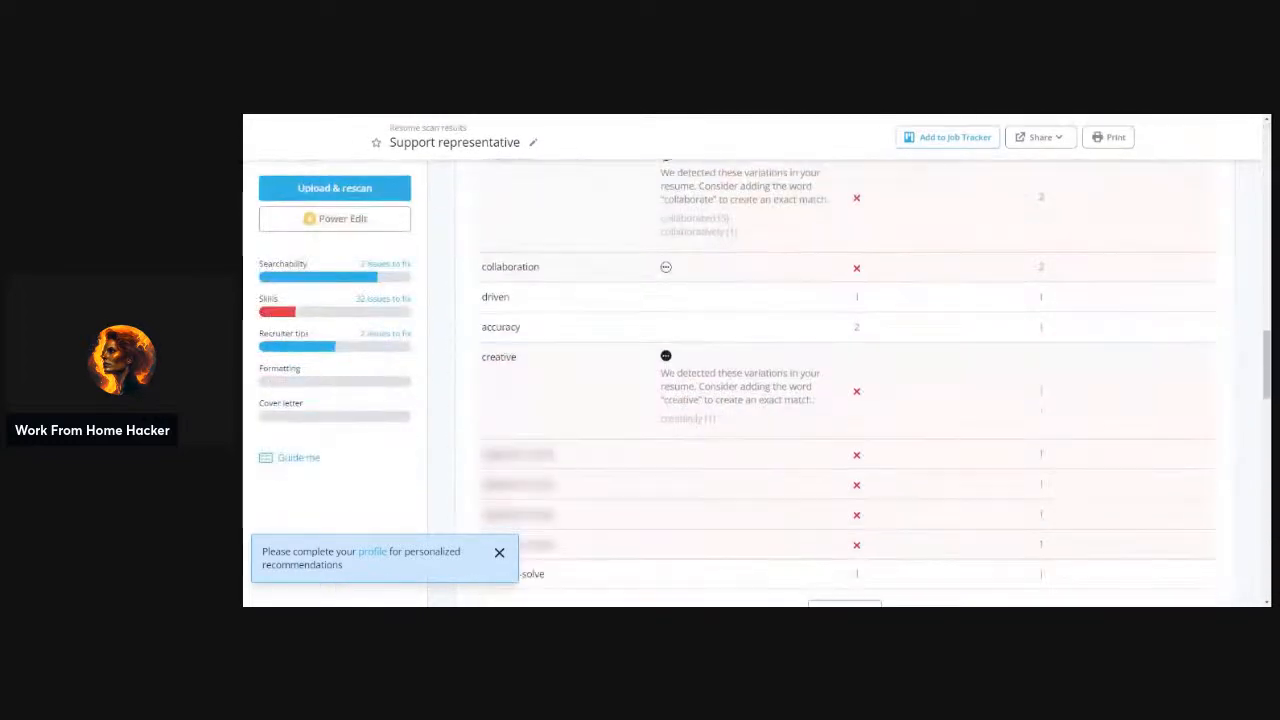
scroll(855, 398, "down", 2)
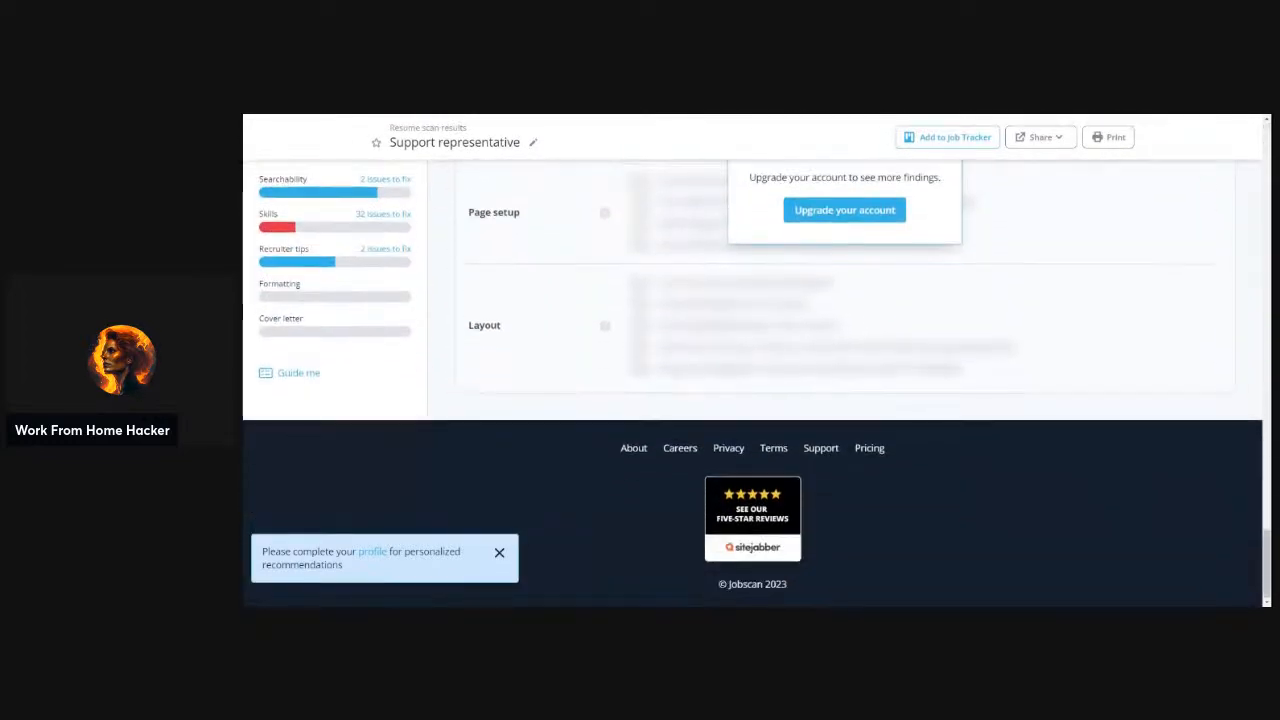
Dismiss the profile notice on the resume scan results and switch to the end of the ChatGPT resume conversation
scroll(997, 328, "up", 15)
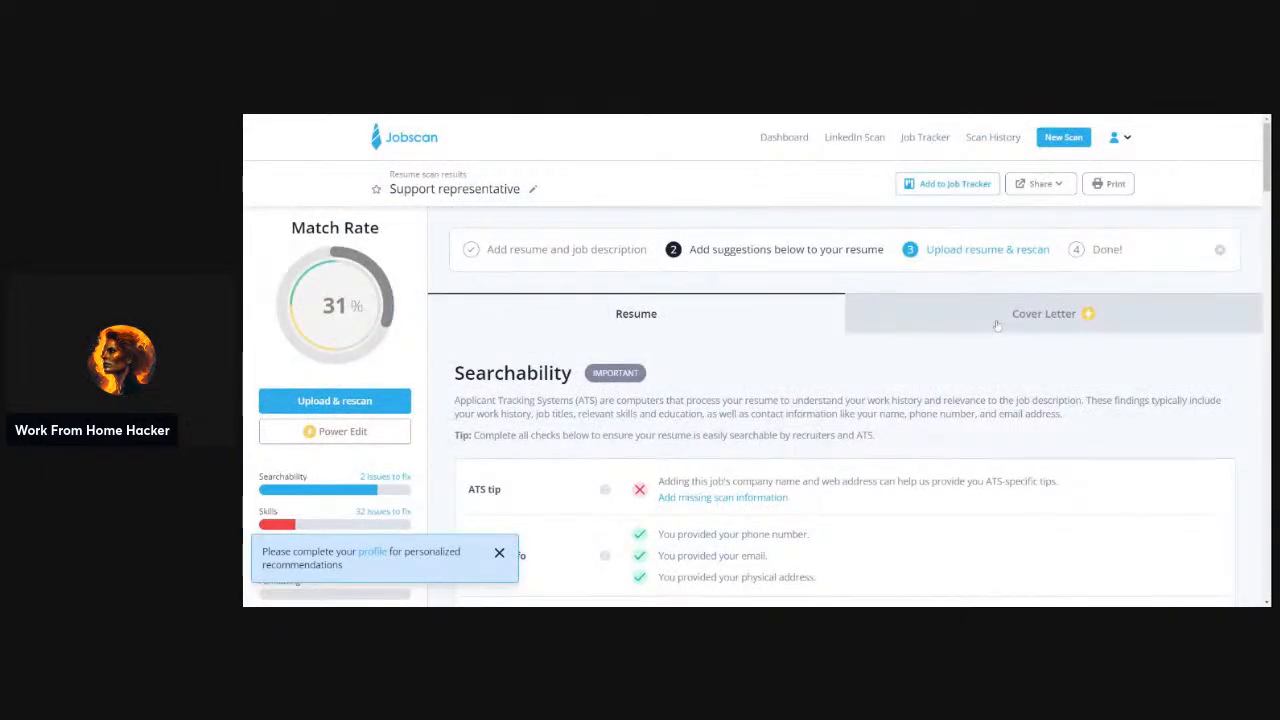
left_click(499, 552)
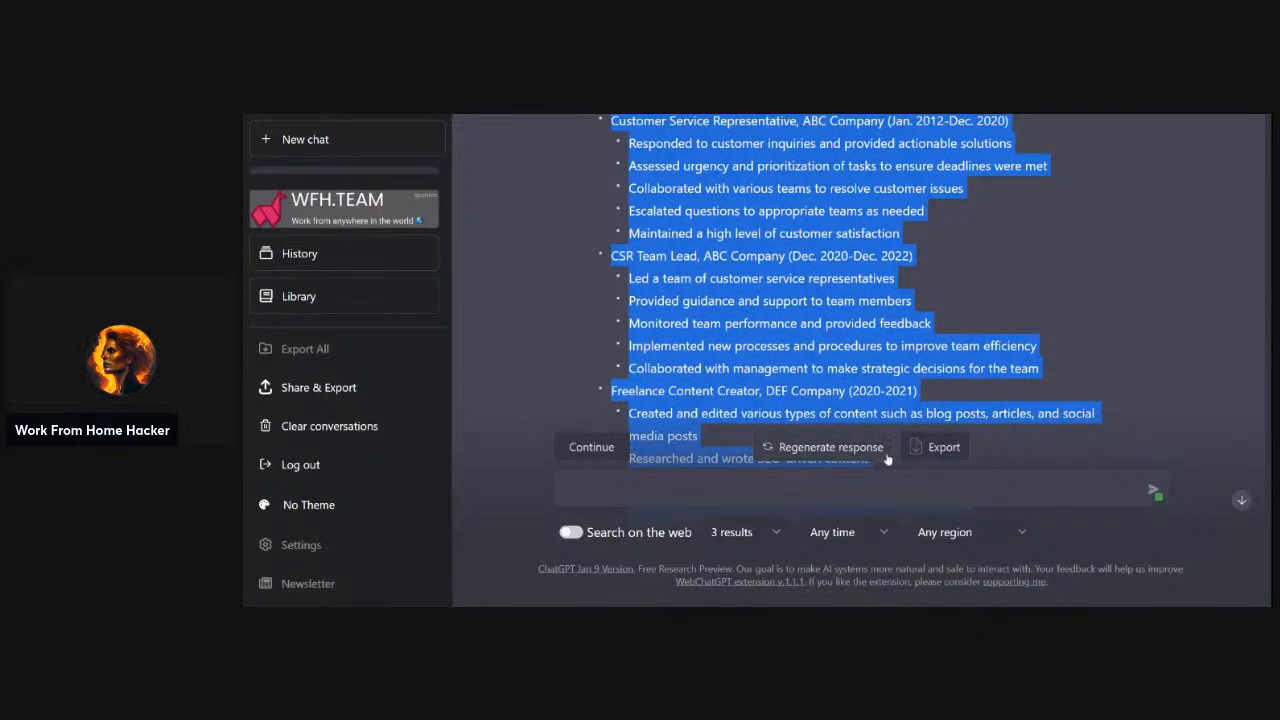
scroll(913, 380, "down", 5)
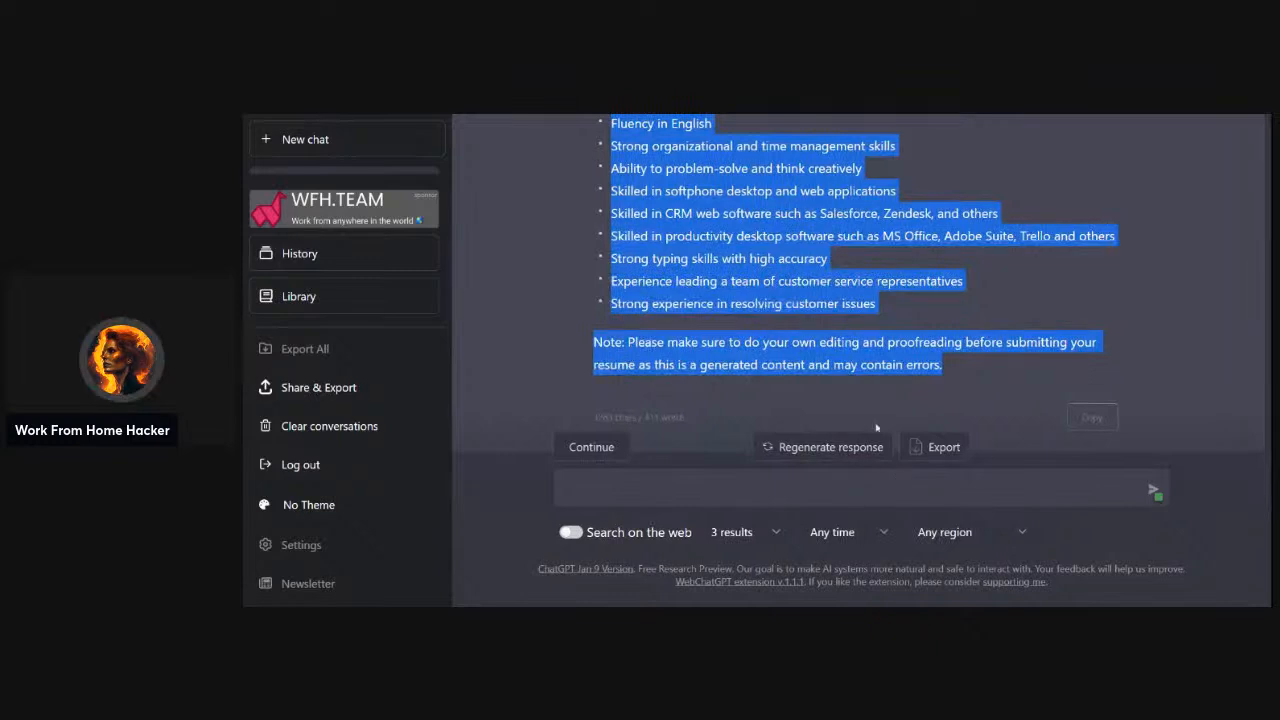
left_click(885, 407)
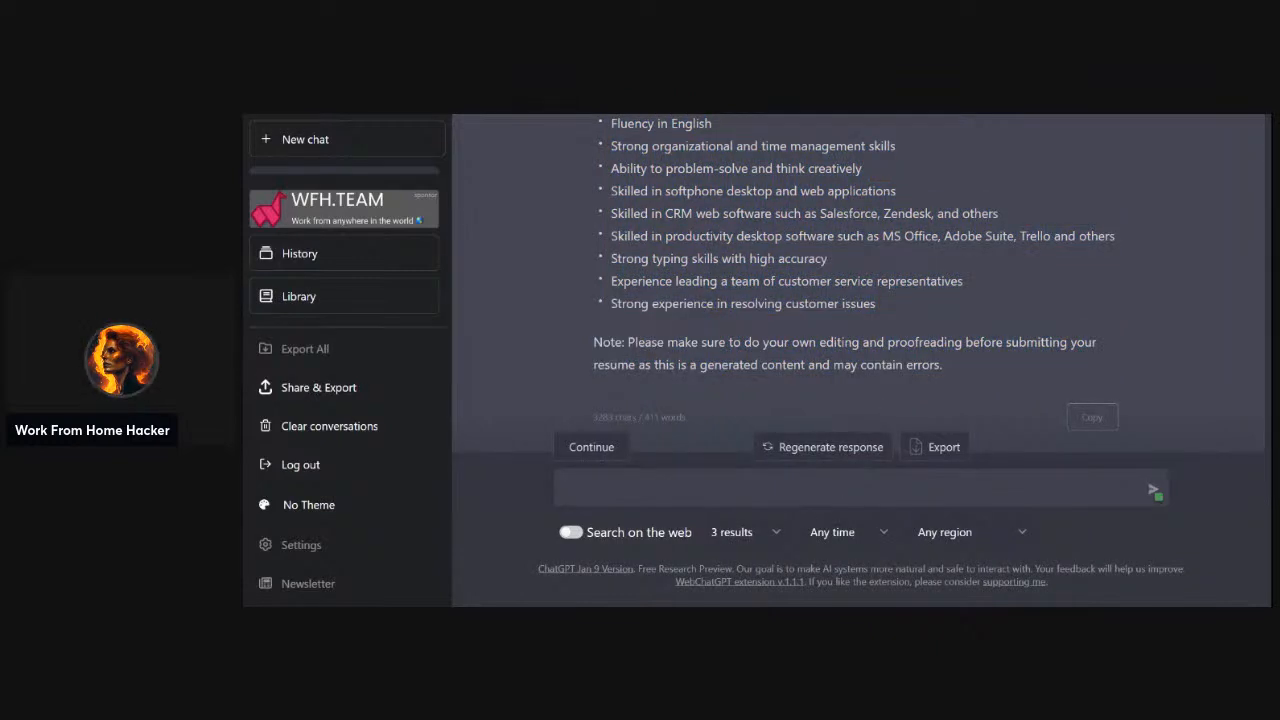
Begin a new prompt with the line "Rewrite with the following changes:" and leave space below it
type("Re")
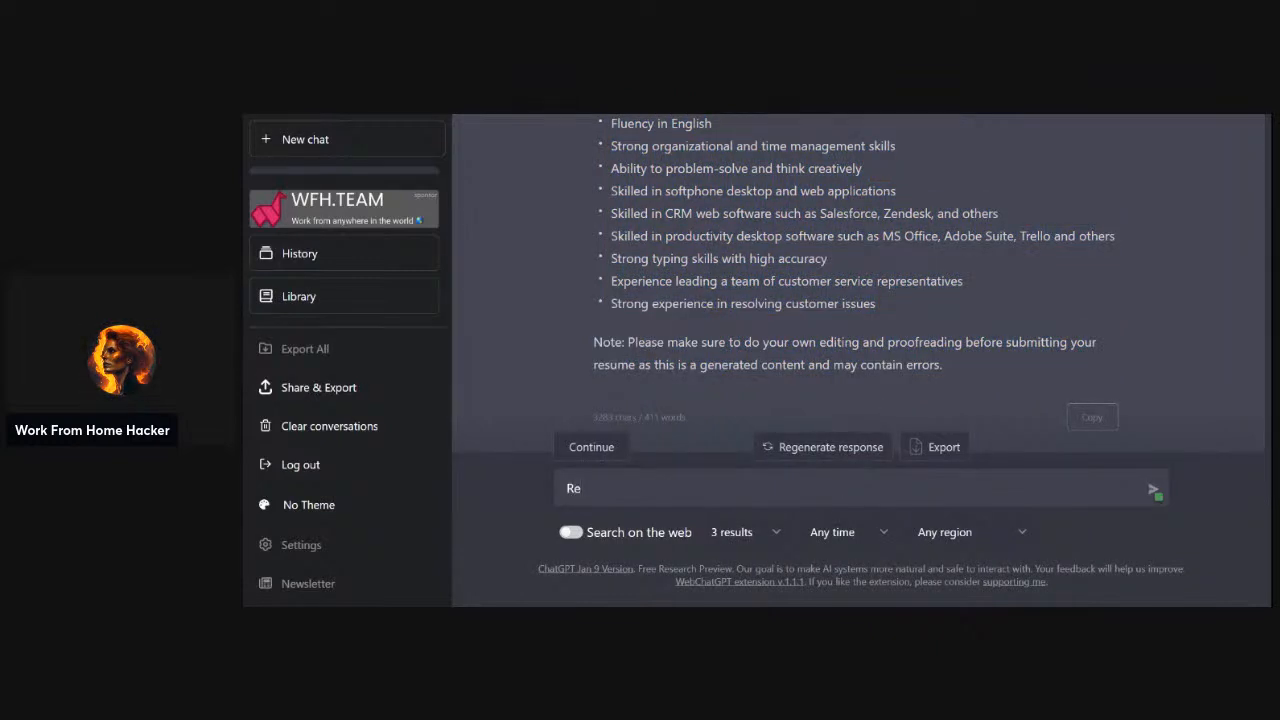
type("write witht")
key("BackSpace")
type("the following changes")
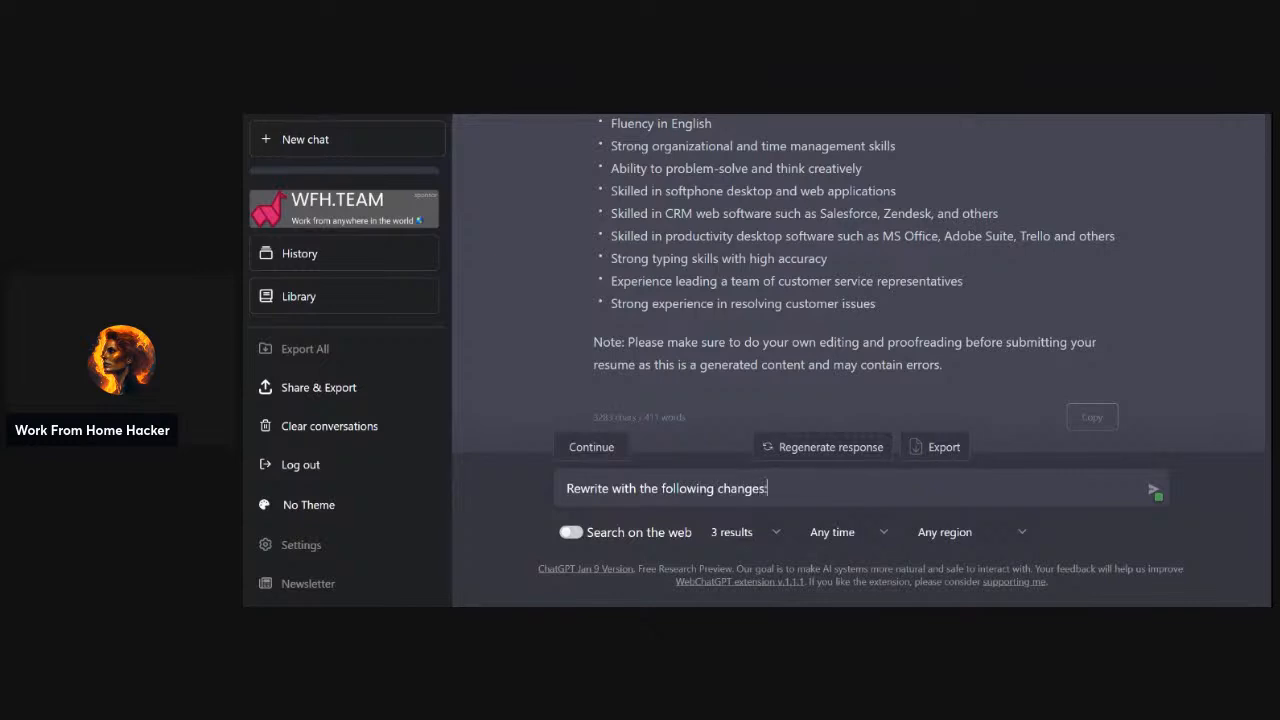
type(":")
key("shift+Return")
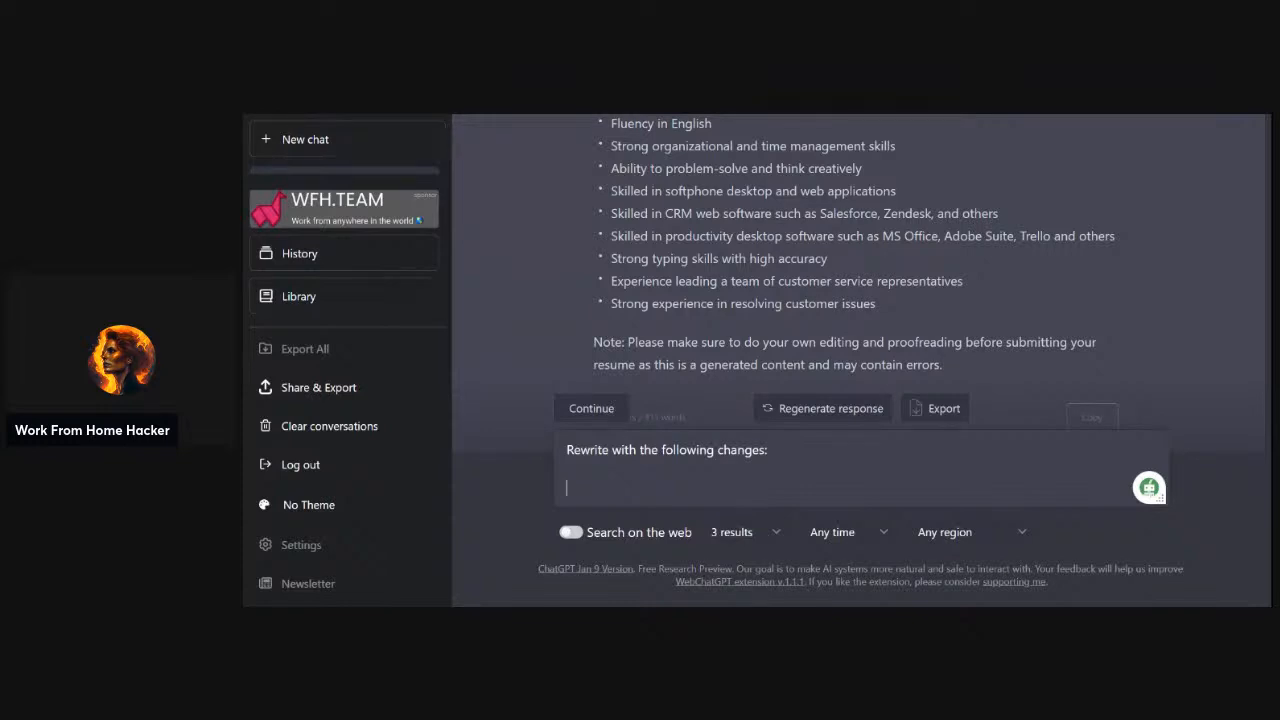
Add "Add the following soft skills:" to the prompt, followed by the list collaborate (5), colaboratively (1), driven 1, accuracy 2, creative
type("Add the following")
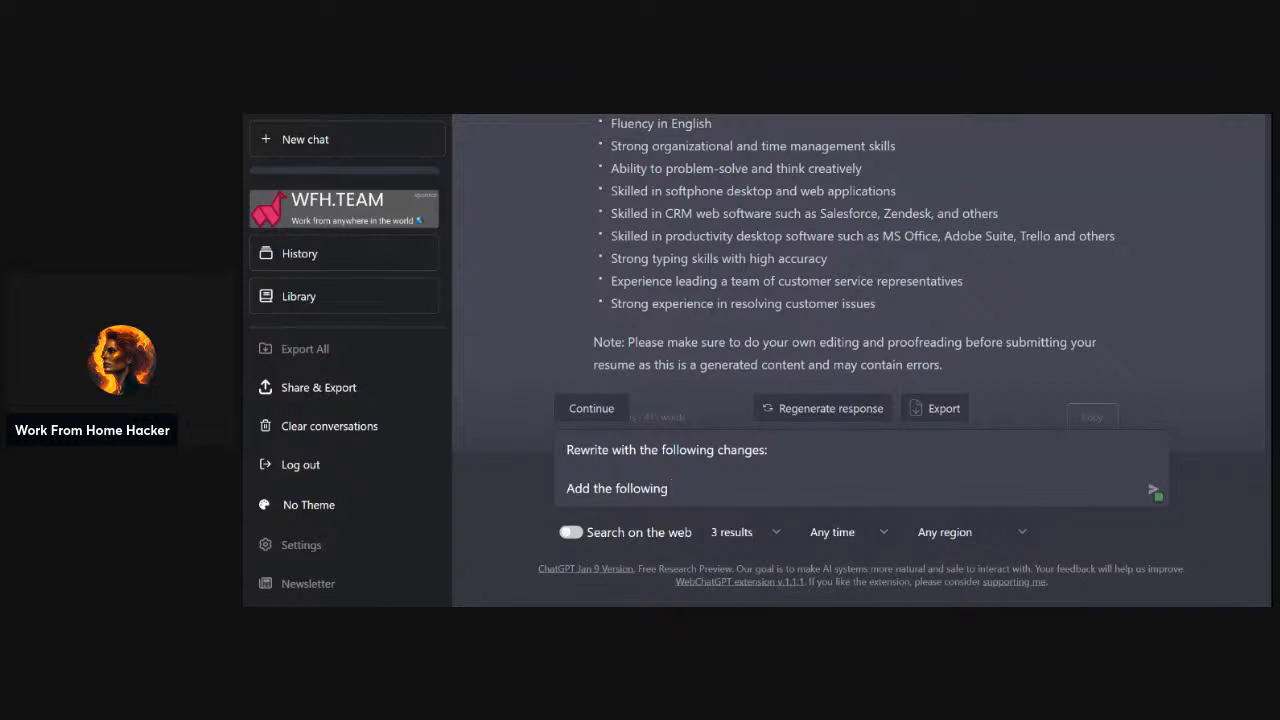
type("soft skills")
type(":")
key("shift+Return")
key("shift+Return")
type("collaborate (5) colaboratively (1) driven 1 accuracy 2 creative")
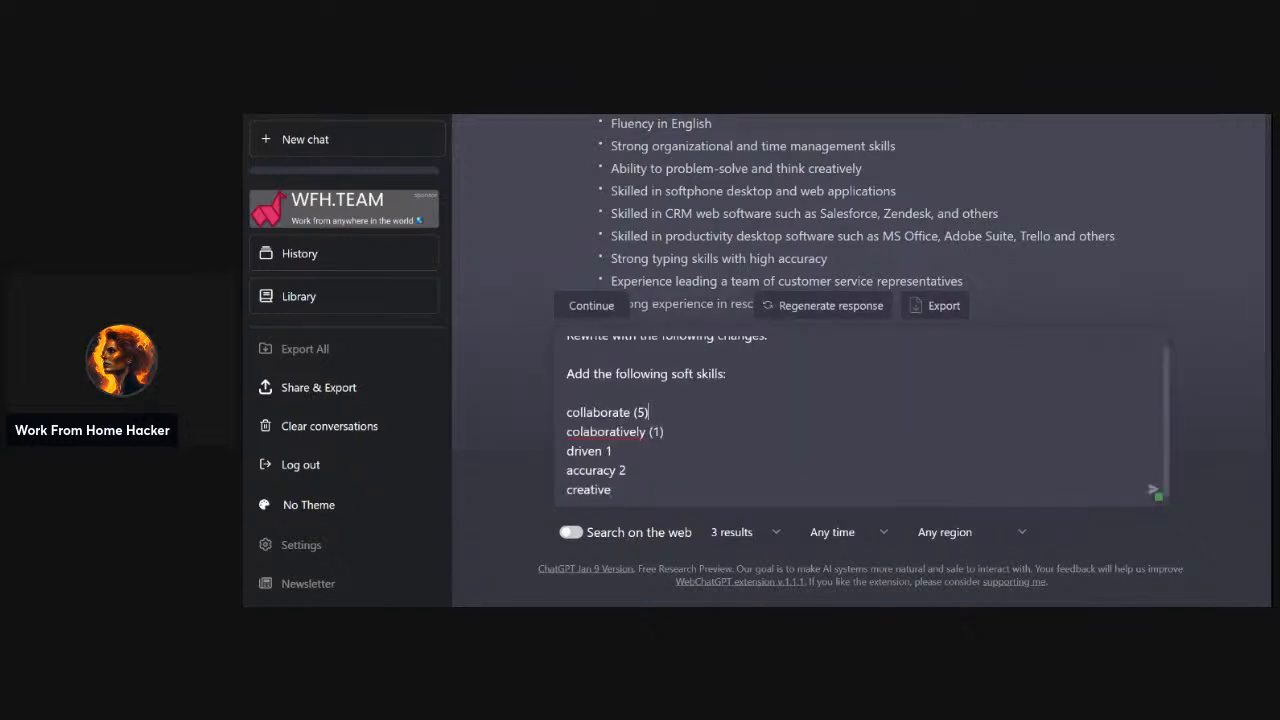
Remove the bracketed counts after "collaborate" and "colaboratively" in the prompt's soft skills list
key("BackSpace")
key("BackSpace")
key("BackSpace")
key("BackSpace")
key("BackSpace")
key("BackSpace")
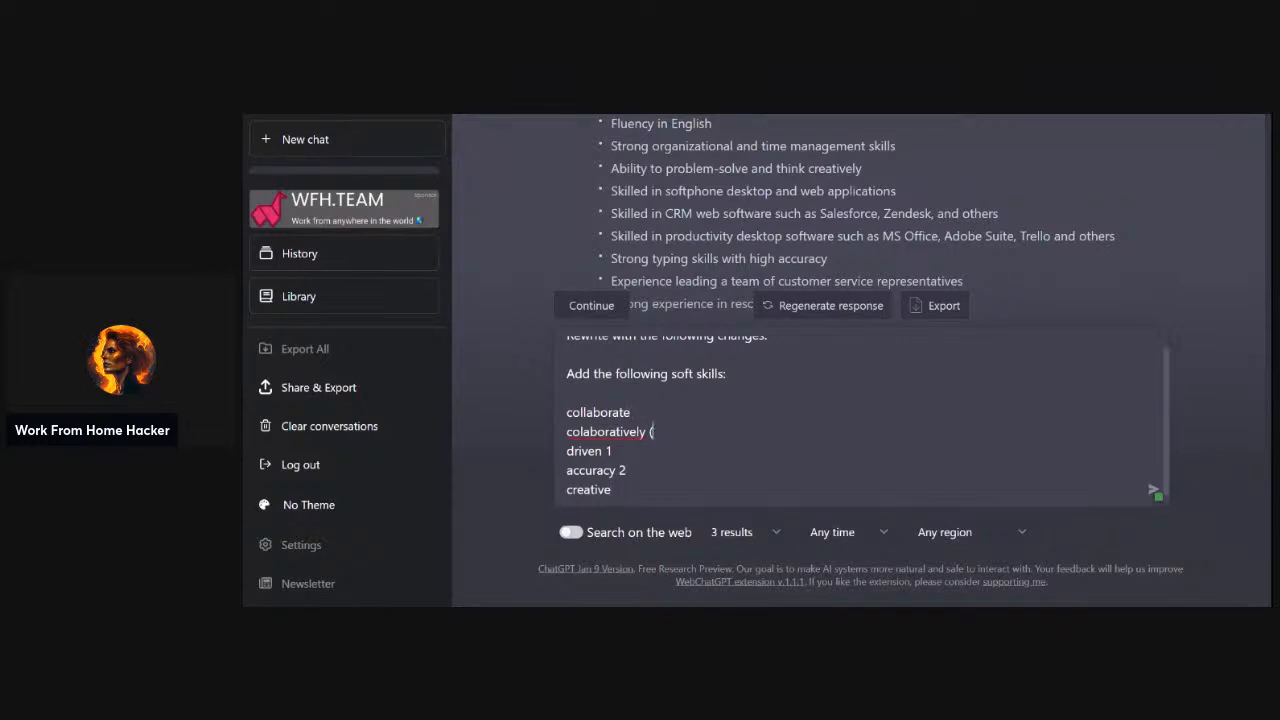
key("BackSpace")
key("BackSpace")
Reword the list heading to "Add the following soft skills words:" and extend the opening line with "so that they are ATS compliant"
type("work")
key("BackSpace")
type("ds")
scroll(860, 417, "up", 1)
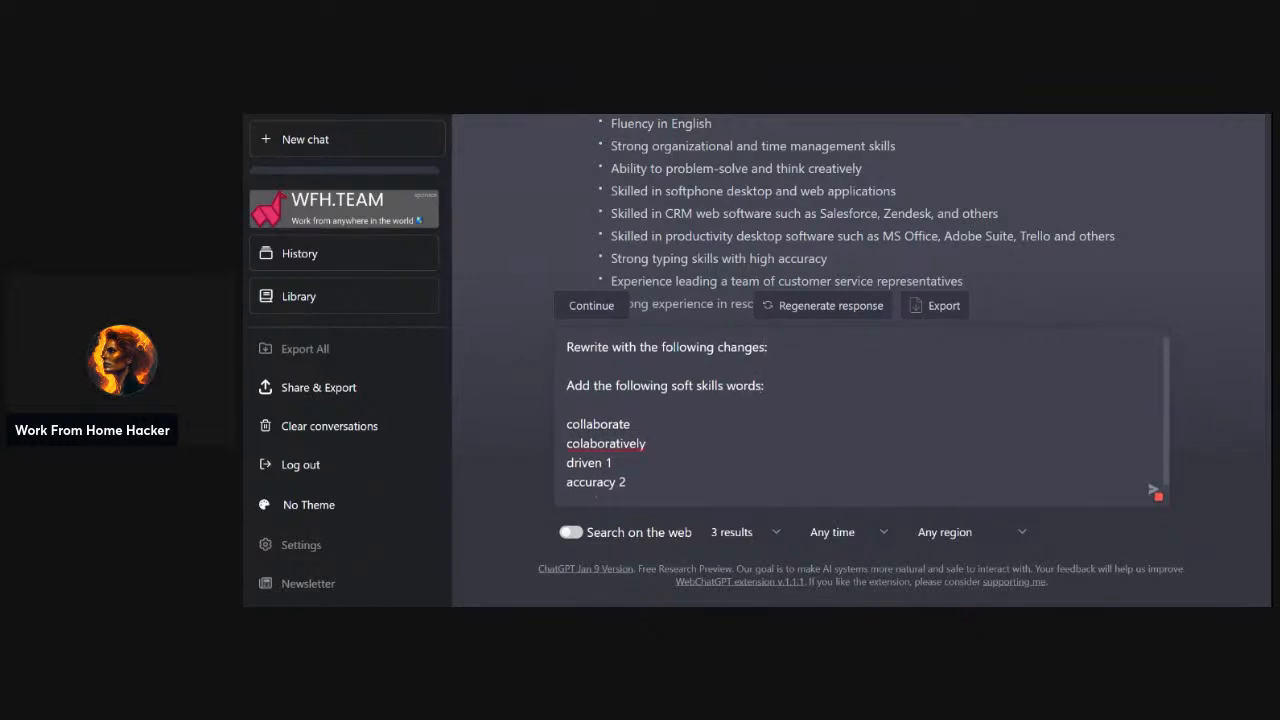
type("so that ")
type("they are A")
type("TS")
type(" compliant  Add the followi")
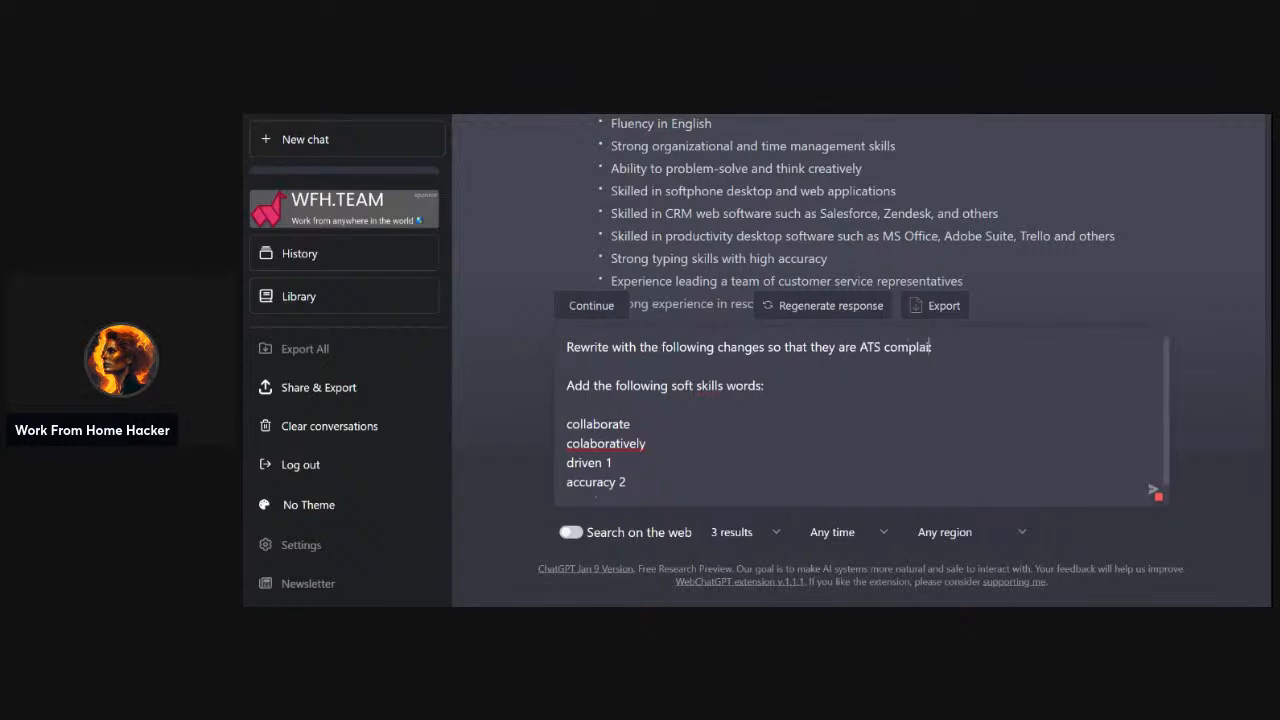
type("ng soft")
Correct the misspelled second word in the soft skills list to "collaboratively"
scroll(860, 417, "down", 1)
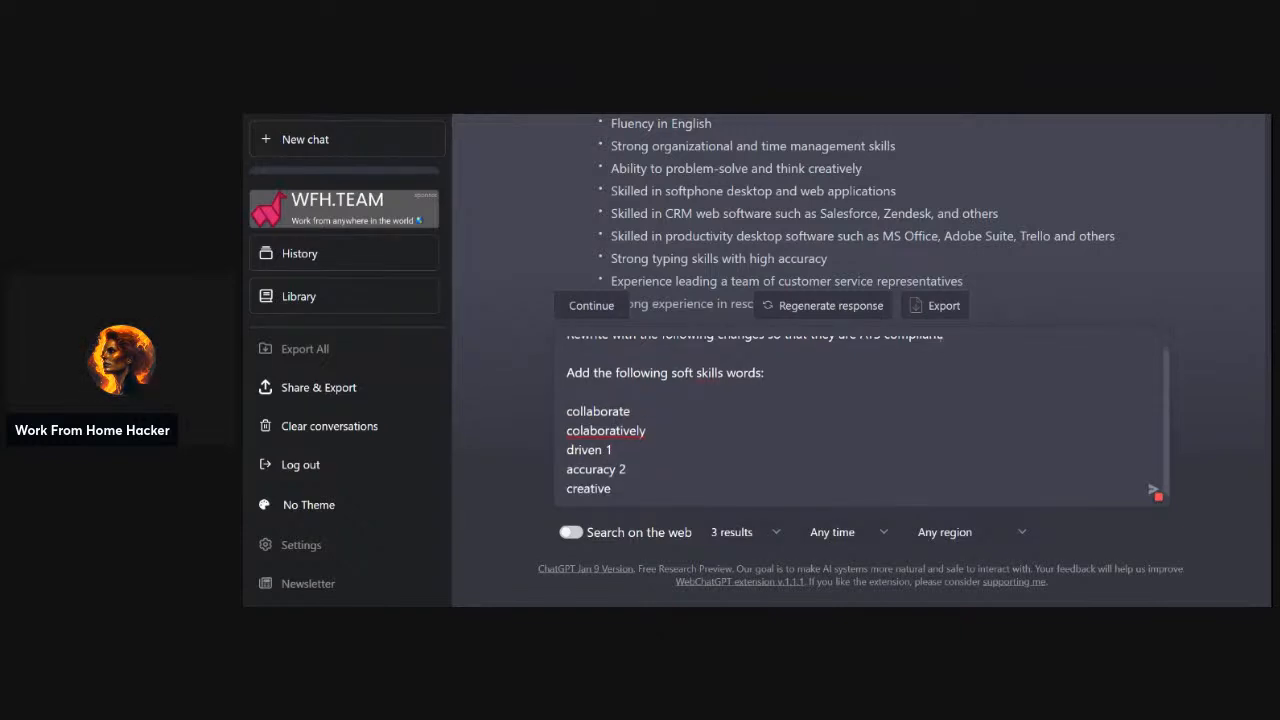
double_click(633, 430)
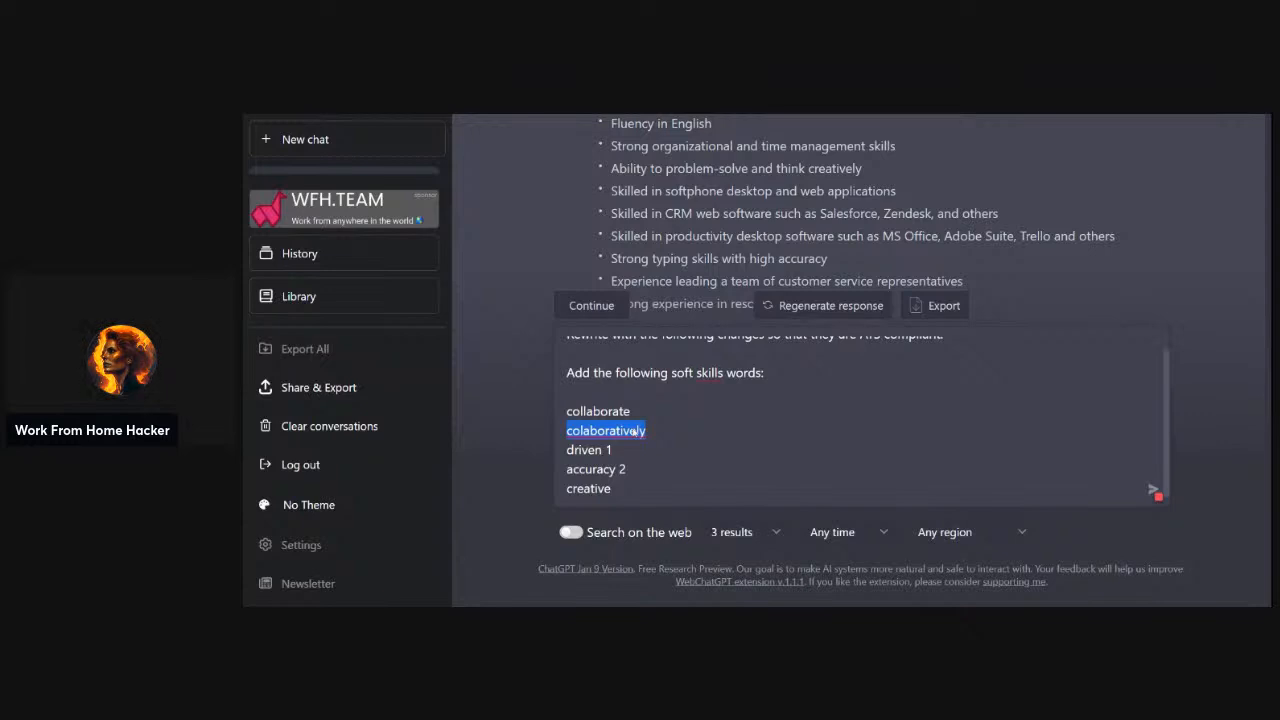
type("collaboratively")
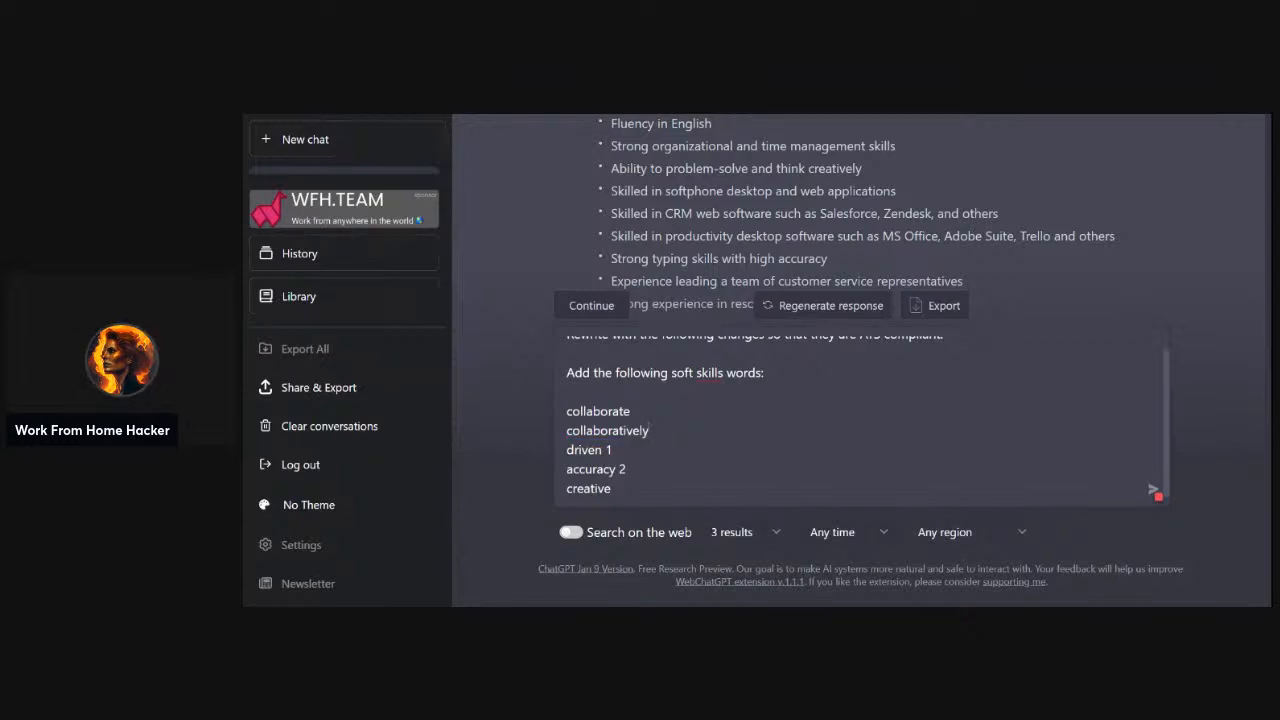
Remove the numbers after "driven" and "accuracy" in the list and send the prompt
key("Down")
key("BackSpace")
key("BackSpace")
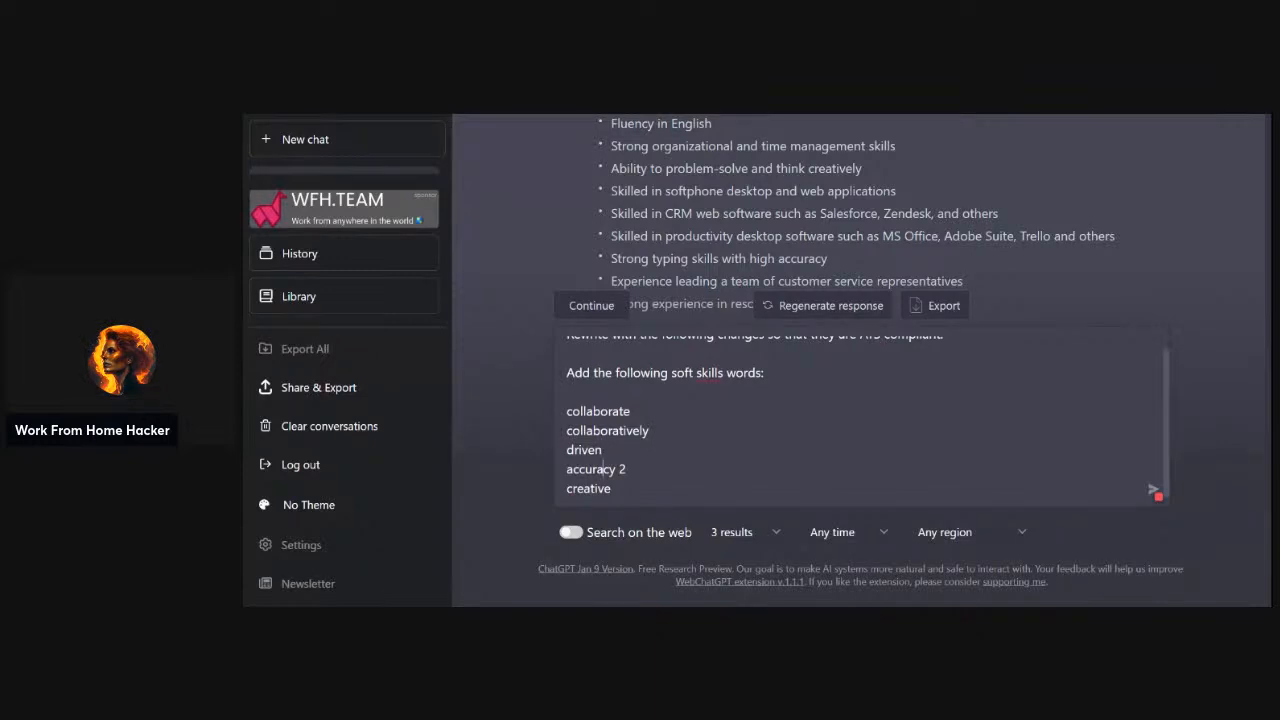
key("BackSpace")
key("BackSpace")
key("Return")
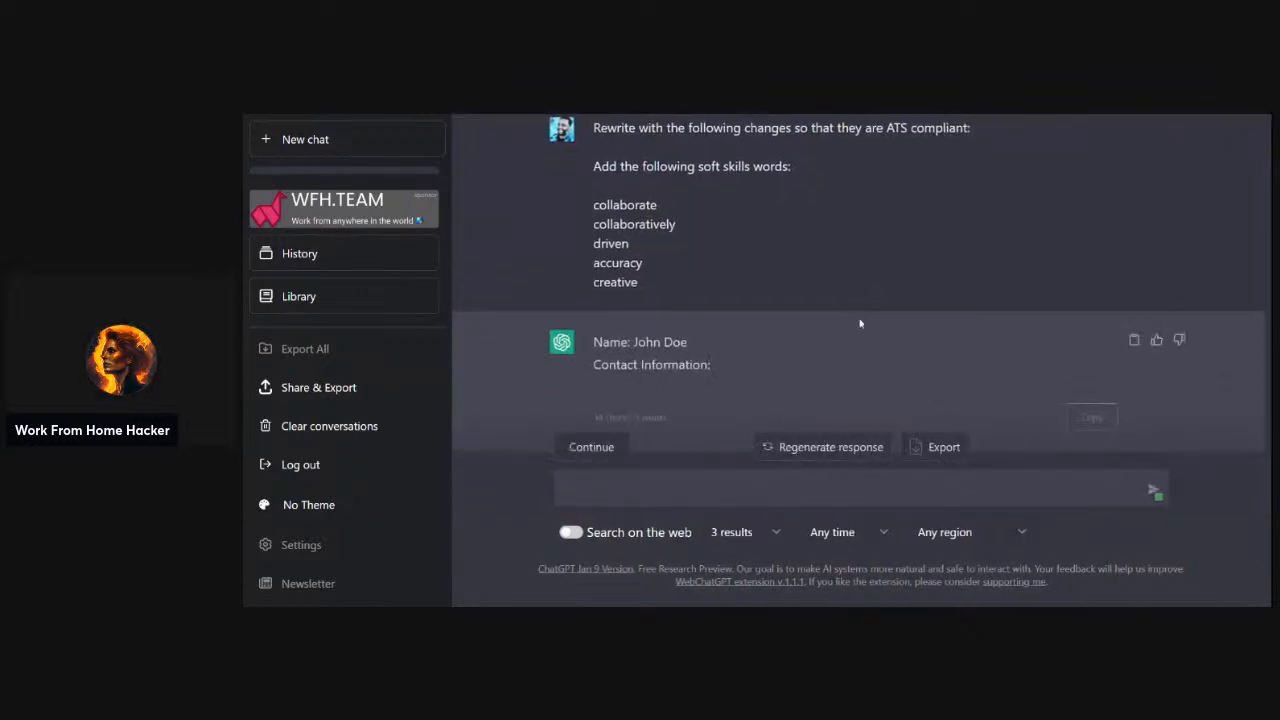
Copy the sent prompt into a new message and append the hard skills list: community management, content marketing, SEO, editing, project management
scroll(860, 323, "up", 1)
left_click_drag(594, 181, 661, 344)
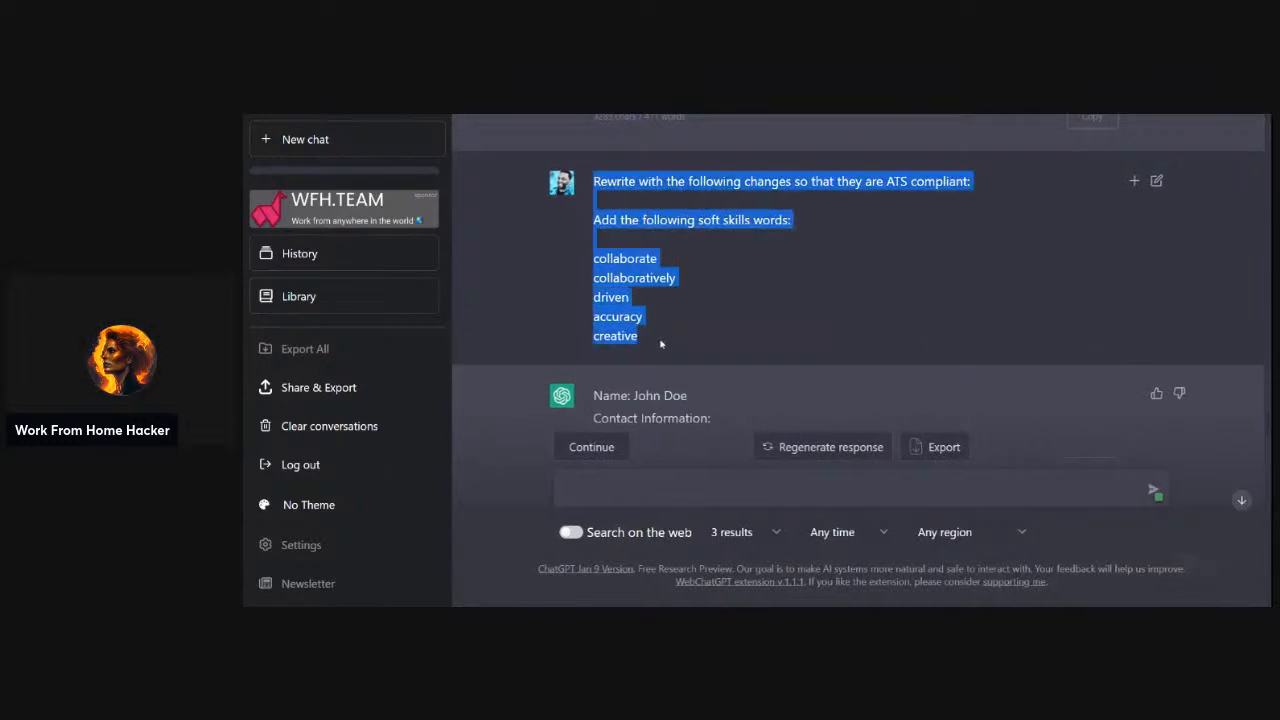
key("ctrl+c")
left_click(708, 488)
key("ctrl+v")
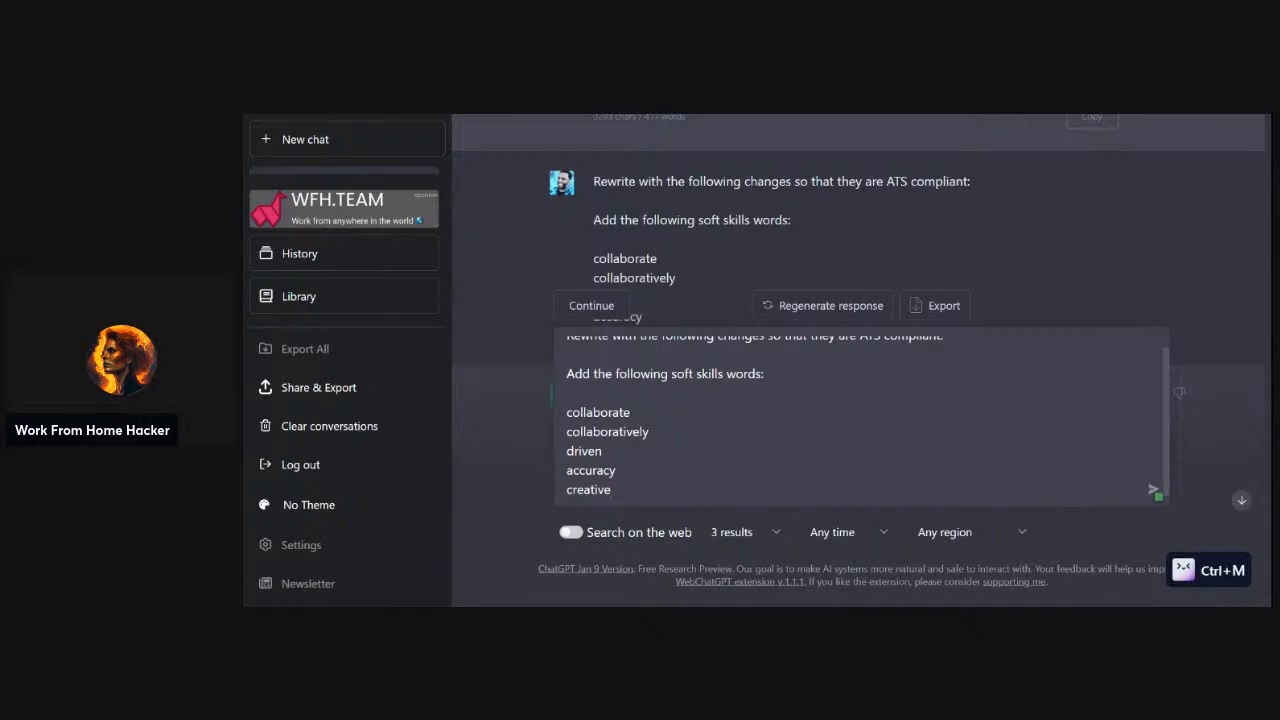
key("shift+Return")
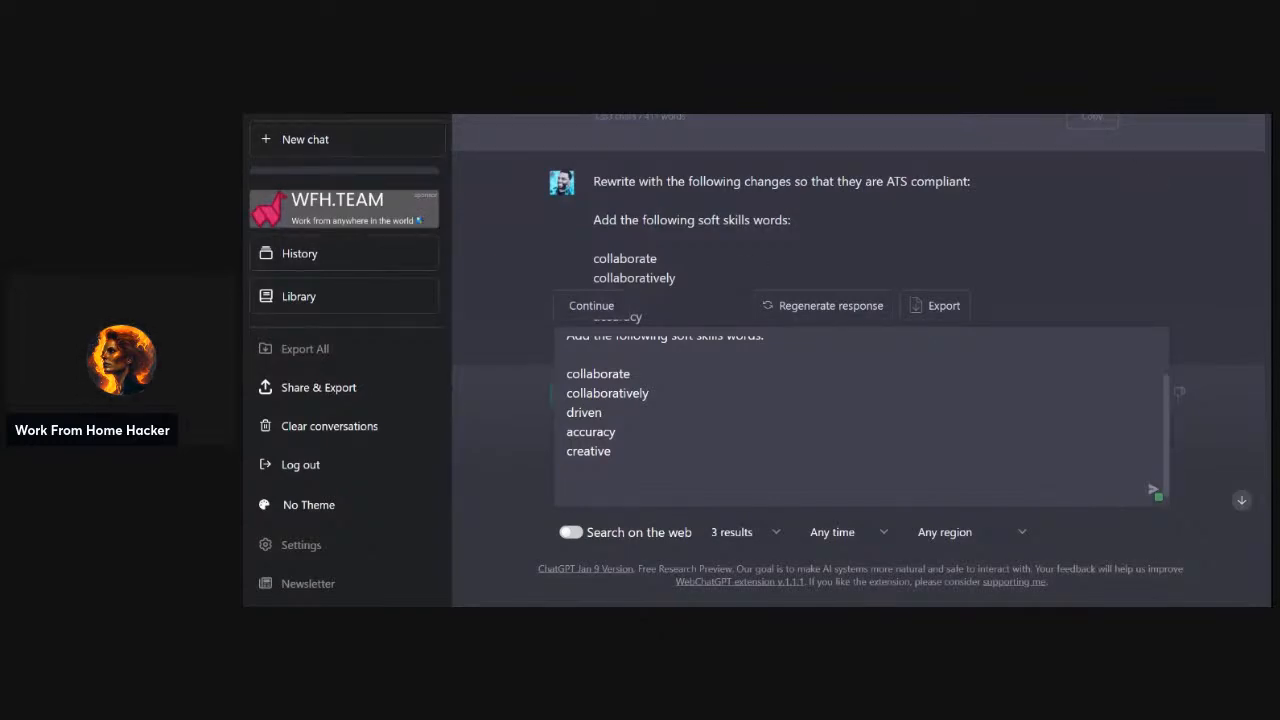
key("ctrl+v")
Copy the line "Add the following soft skills words:" and paste it over the "Hard skills:" heading
scroll(860, 416, "up", 2)
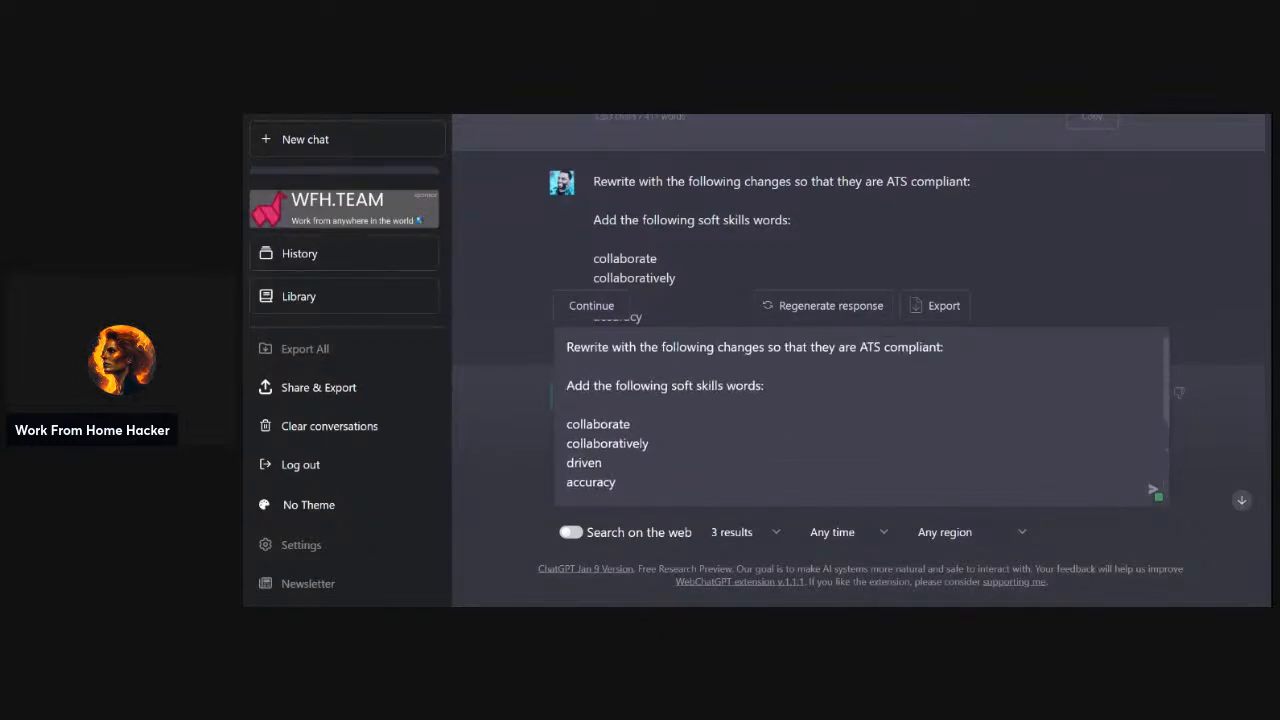
left_click_drag(566, 385, 764, 385)
key("ctrl+m")
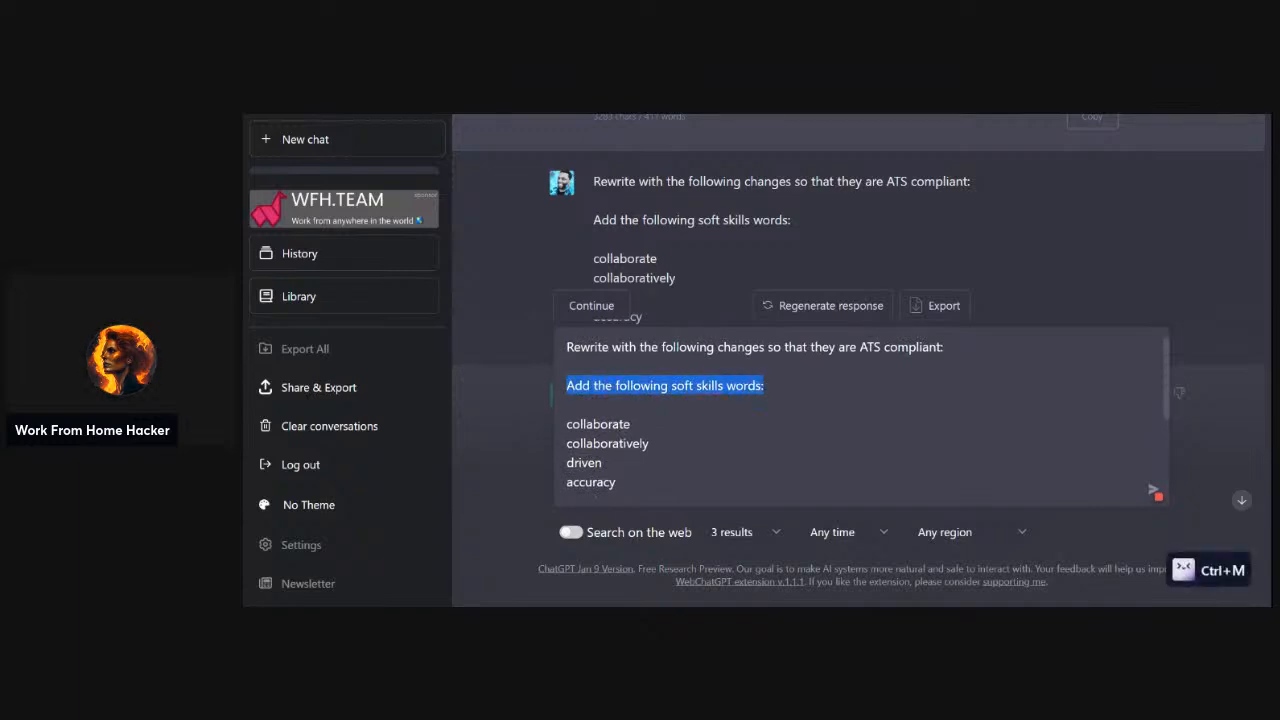
scroll(766, 400, "down", 2)
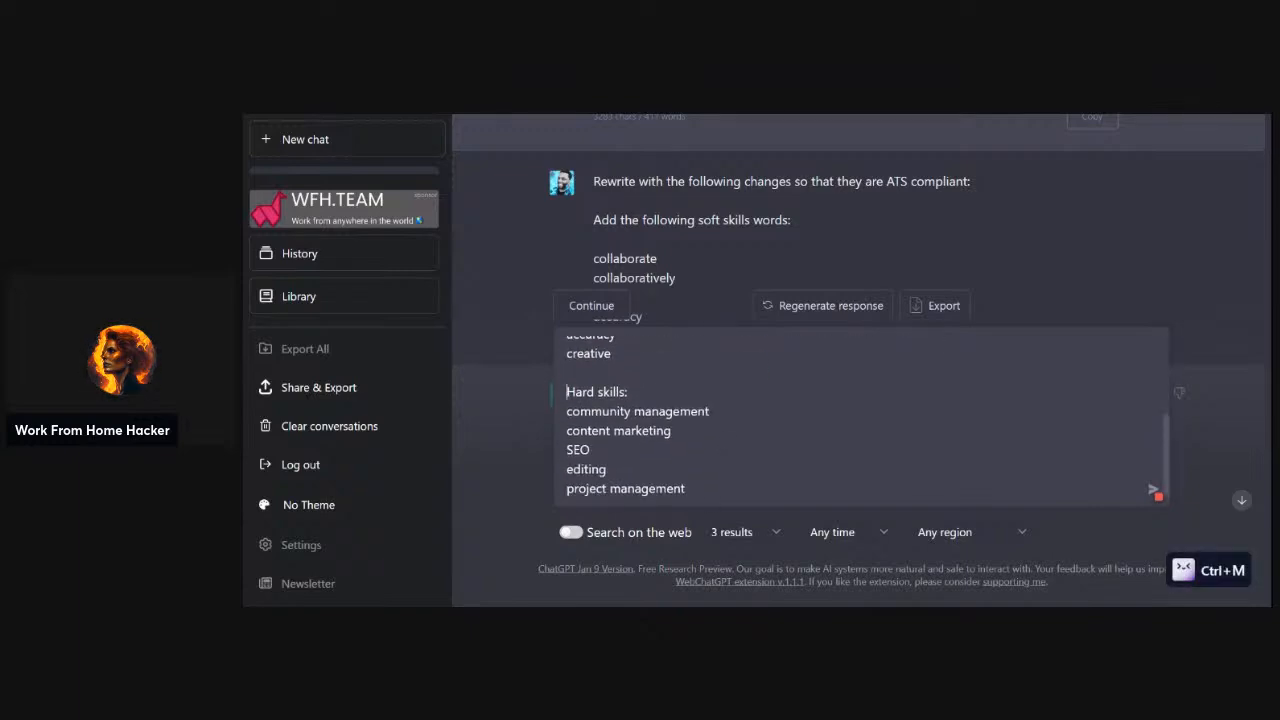
key("shift+End")
key("ctrl+v")
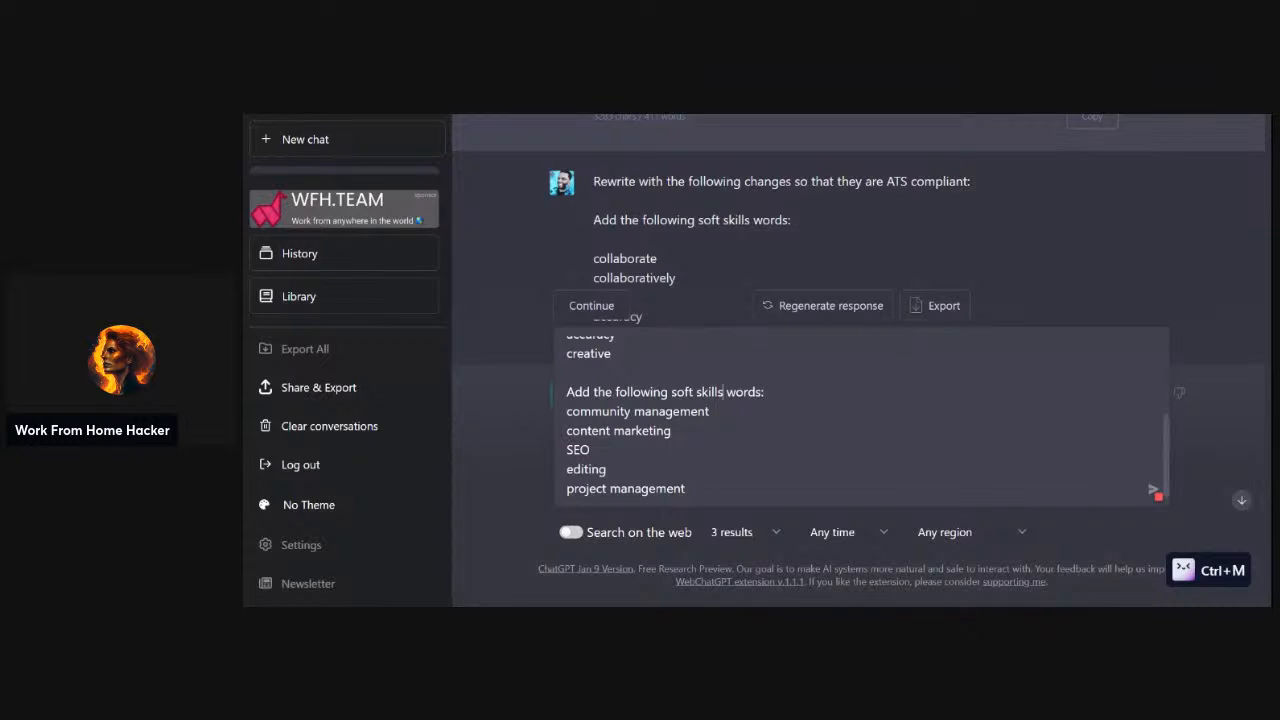
Change the second list's heading to "Add the following hard skill words:" and insert a blank line beneath it
key("BackSpace")
key("Left")
key("Left")
key("Left")
key("Left")
key("Left")
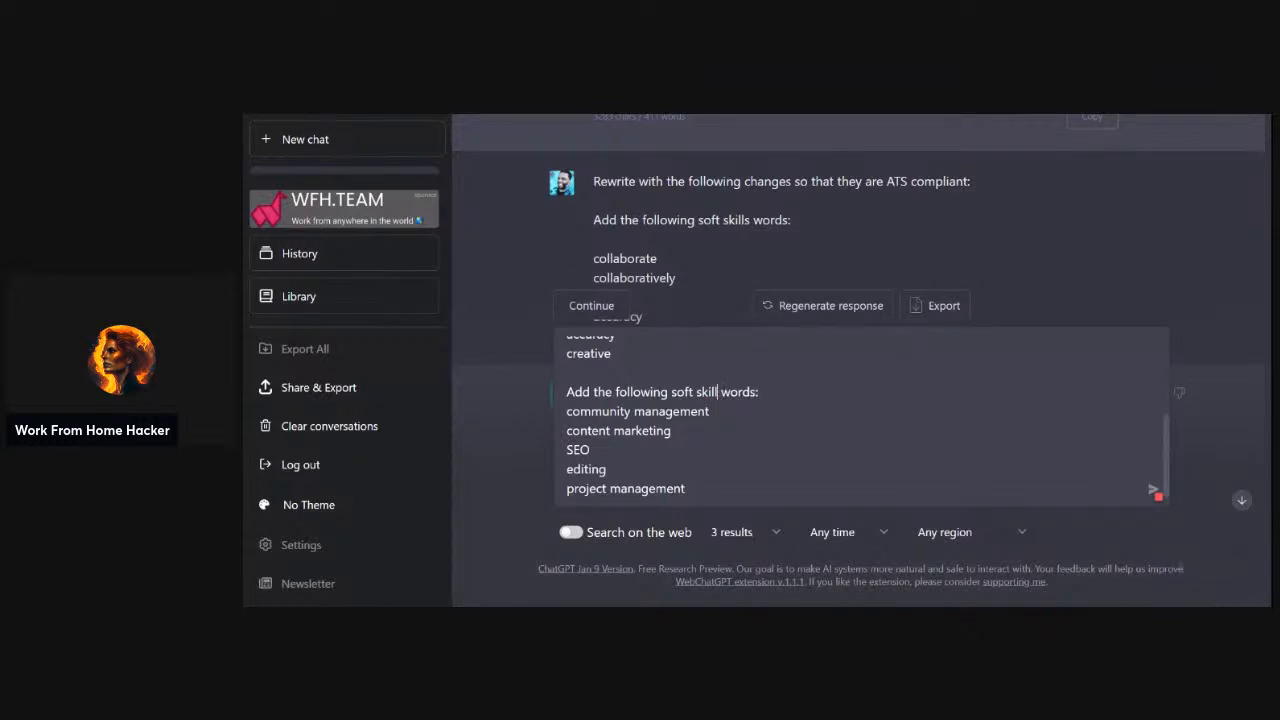
key("BackSpace")
key("BackSpace")
key("BackSpace")
key("BackSpace")
type("hard")
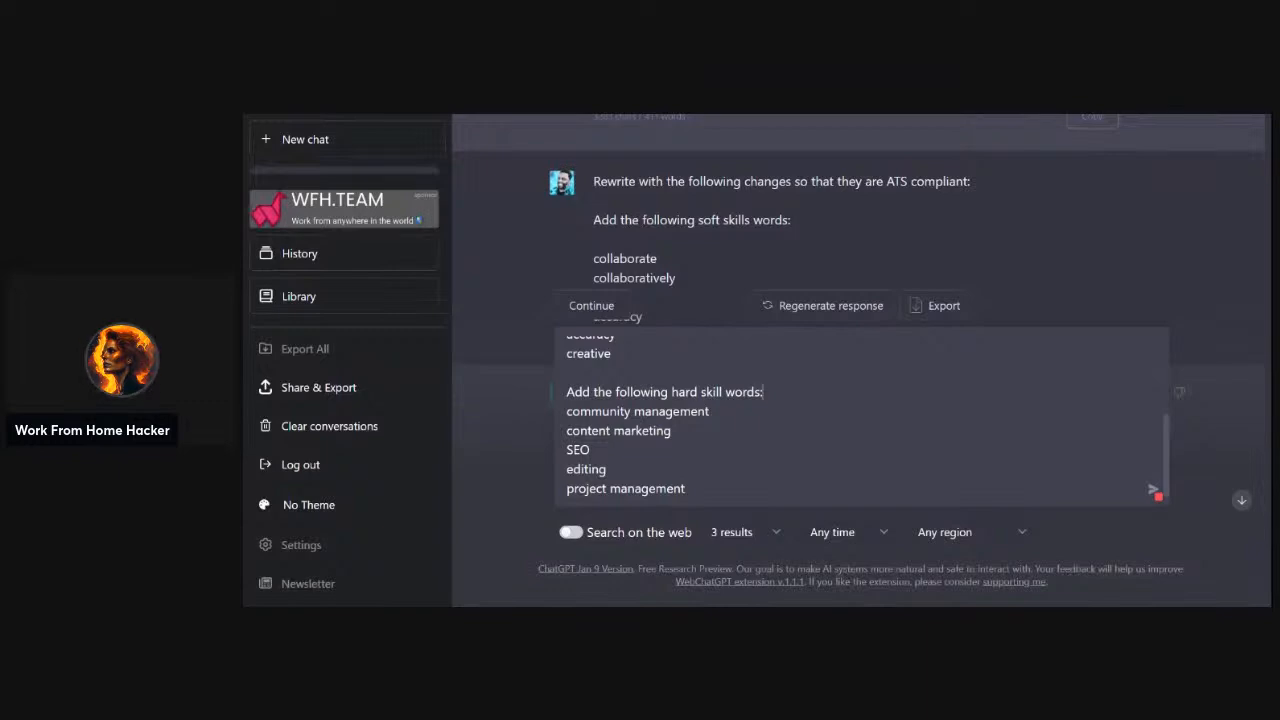
key("Return")
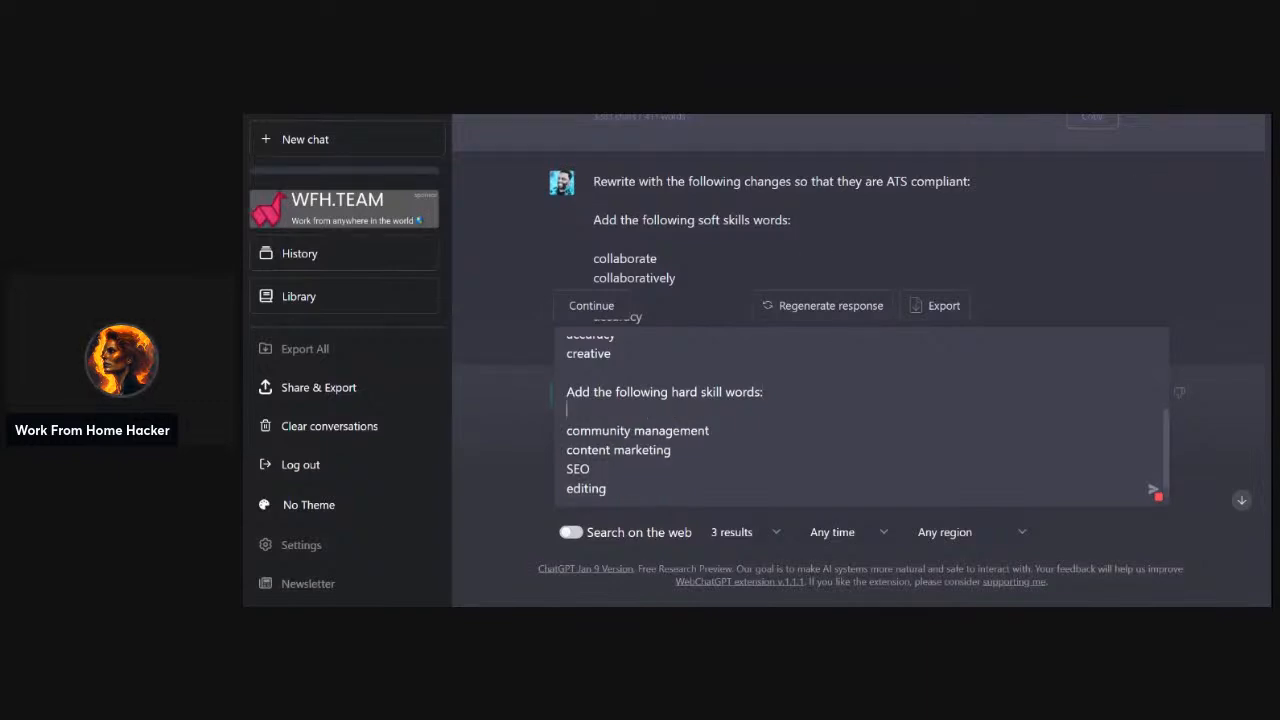
Change the first list's heading to "Add the following soft skill words:"
scroll(712, 412, "up", 3)
scroll(862, 415, "down", 3)
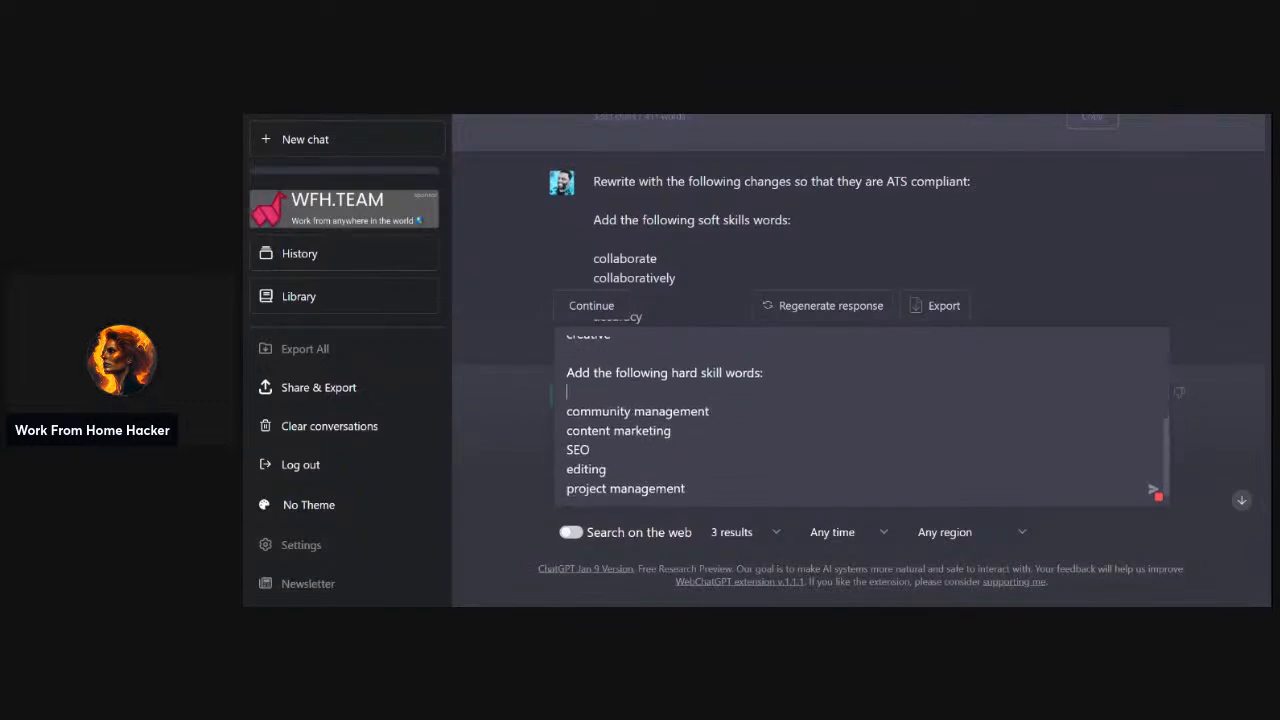
scroll(862, 415, "up", 3)
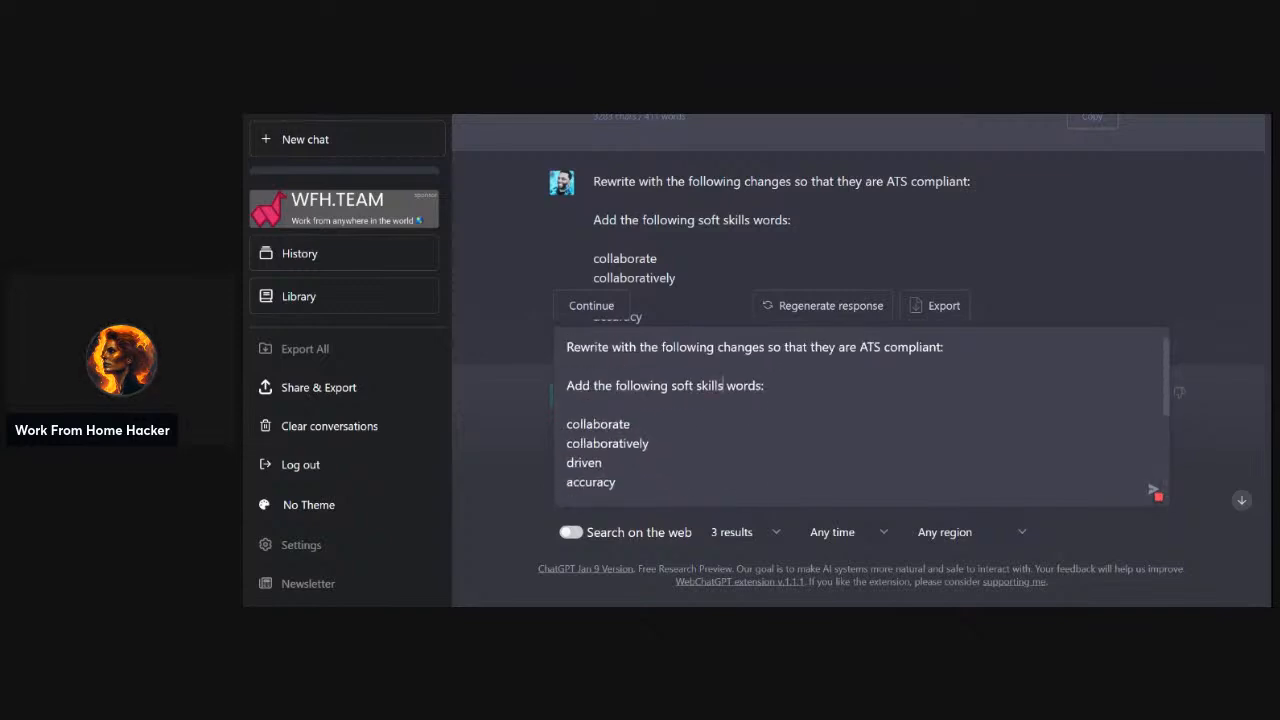
key("BackSpace")
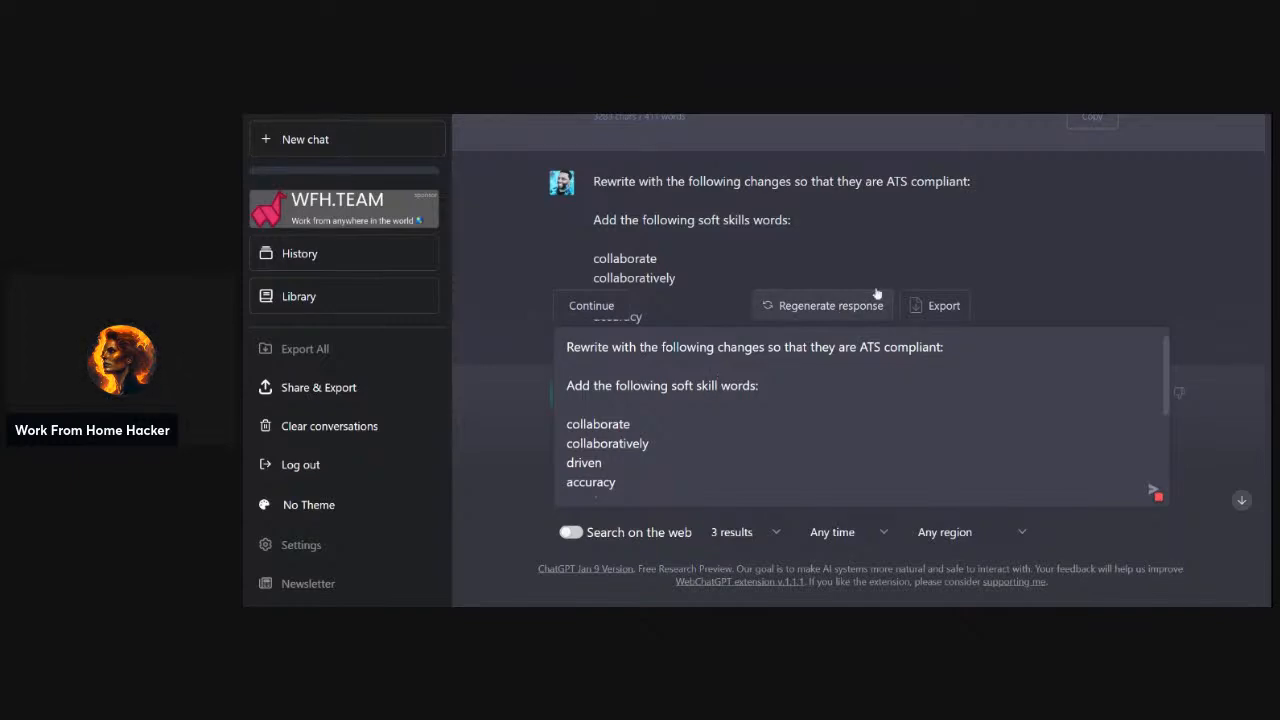
Paste the notes on measurable results, the phrase 'written communciation skills', and the company name and web address below the hard skills list
scroll(862, 415, "down", 5)
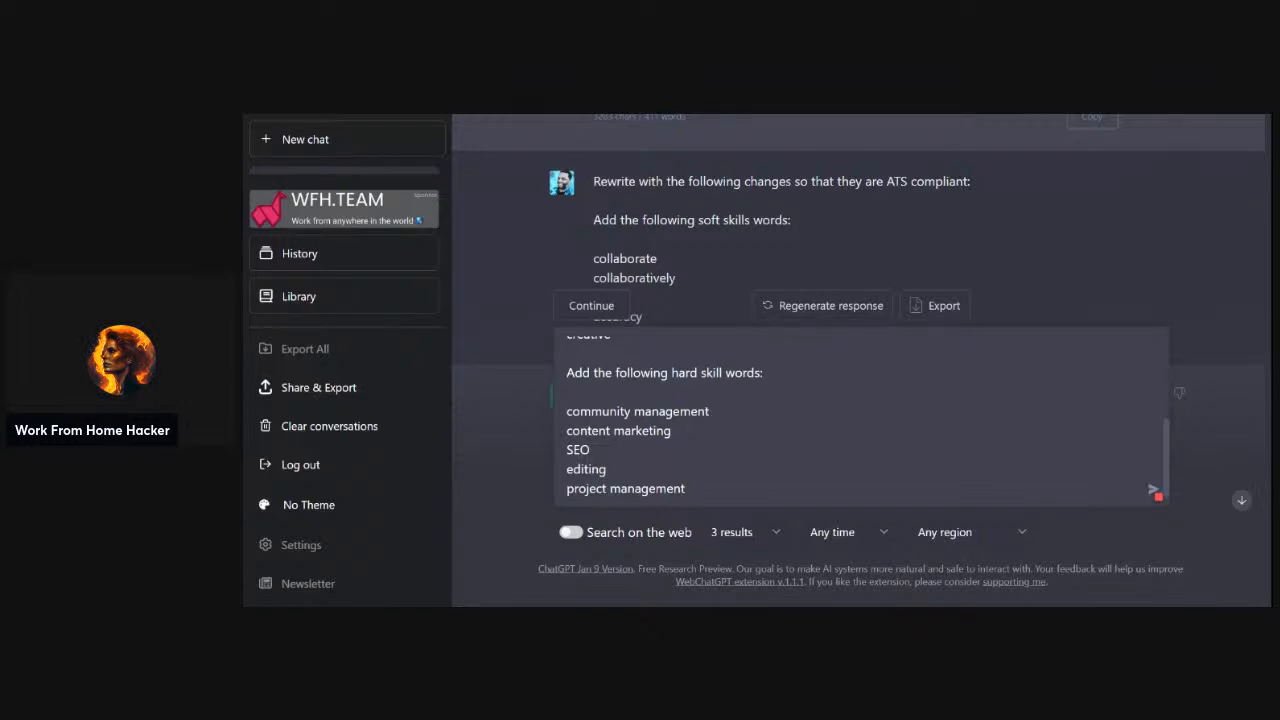
scroll(860, 417, "up", 2)
scroll(860, 417, "down", 2)
key("shift+Return")
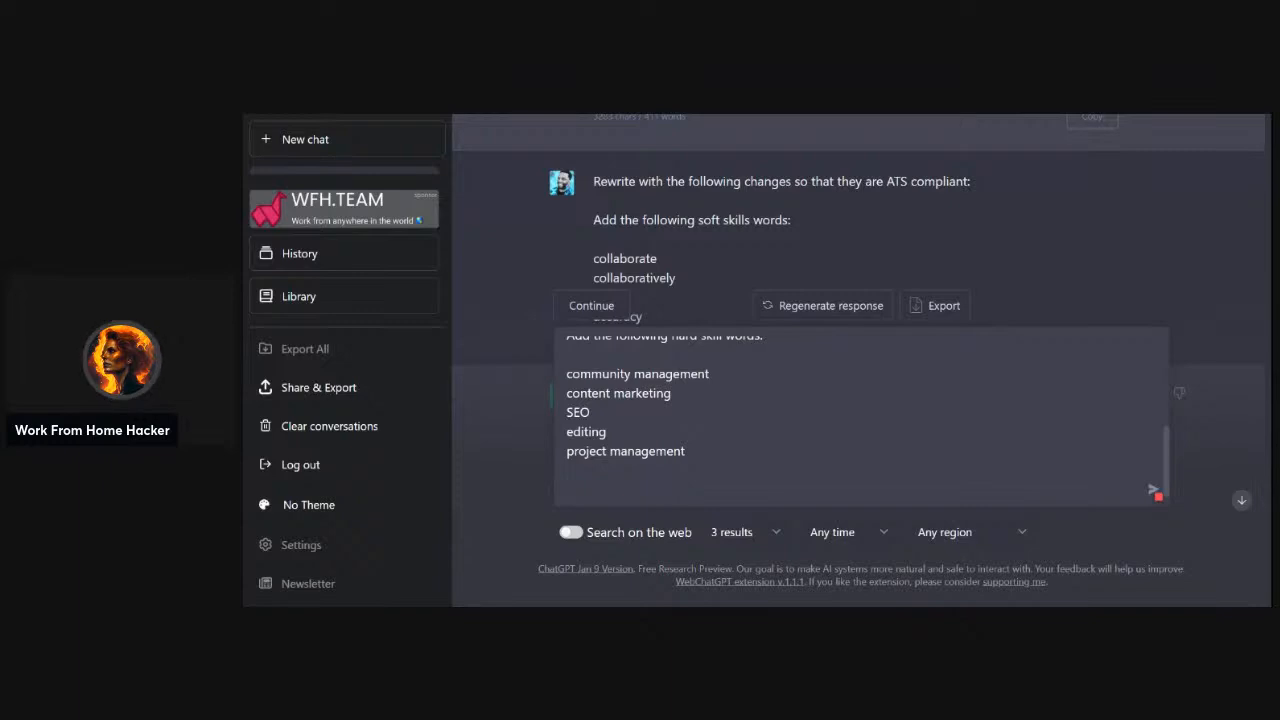
scroll(860, 416, "up", 2)
scroll(860, 416, "down", 2)
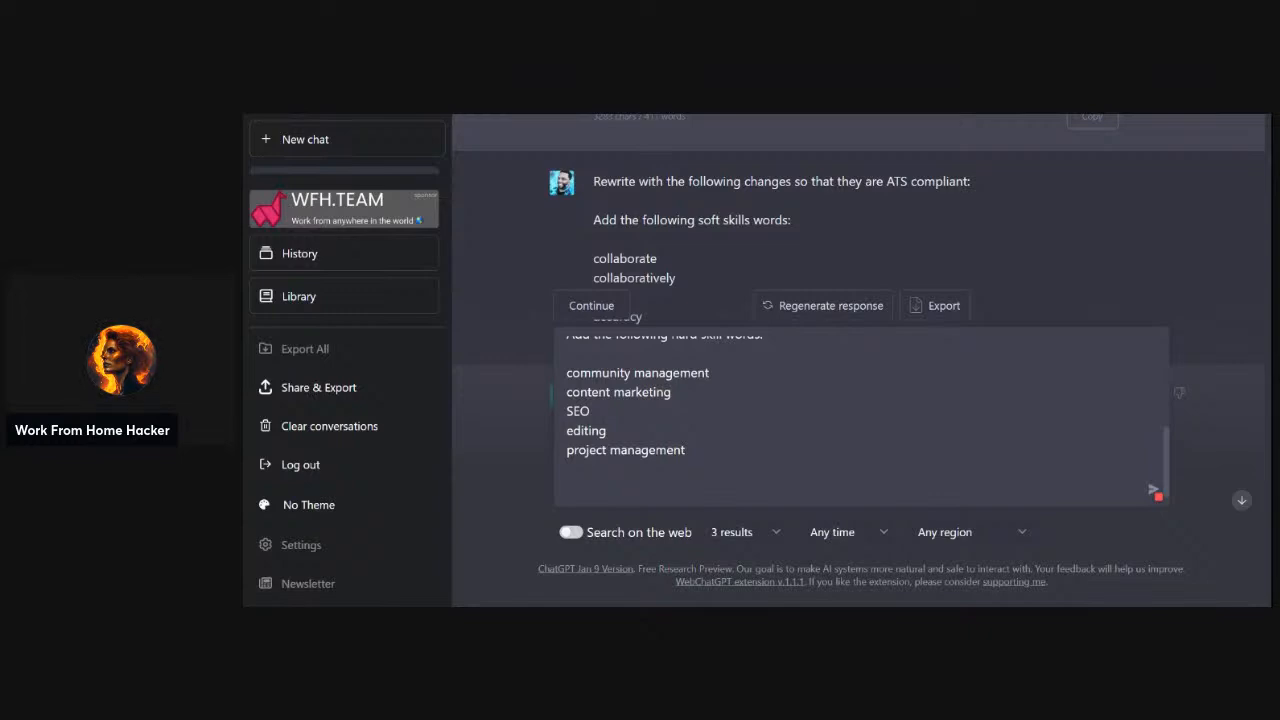
key("ctrl+v")
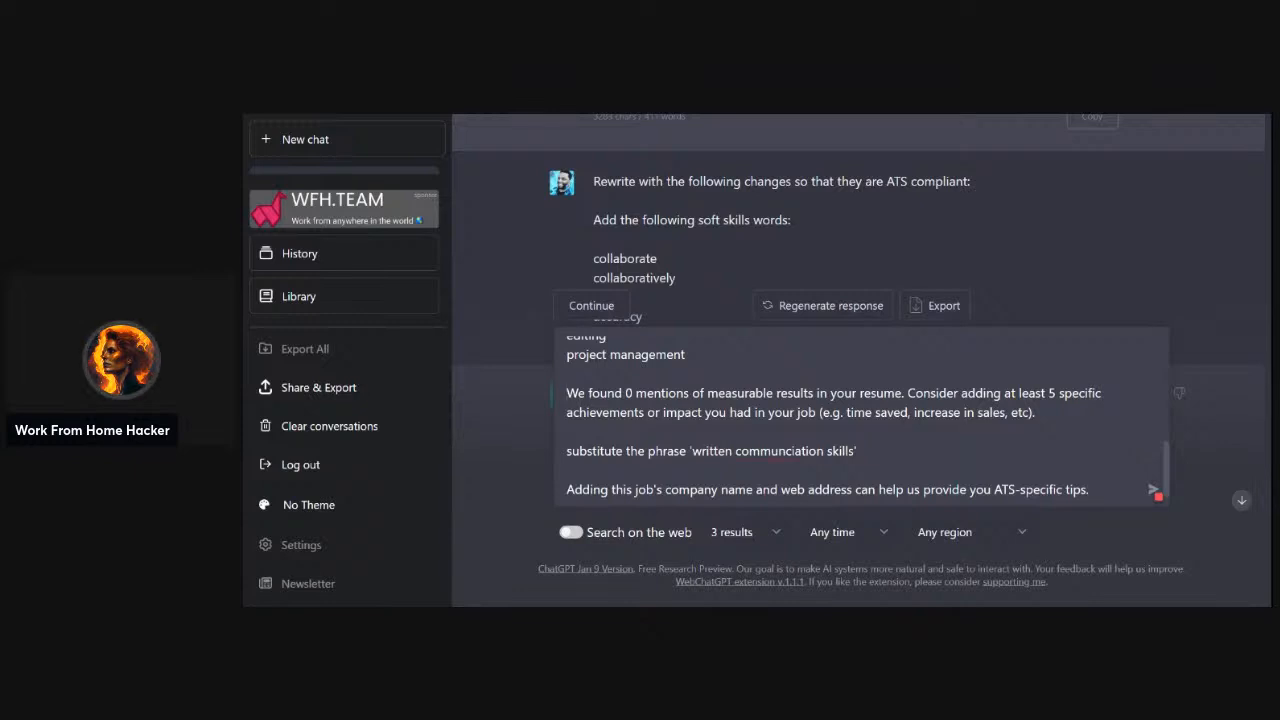
Reword the opening of the measurable results note to "Add some measurable results in your resume."
left_click(567, 393)
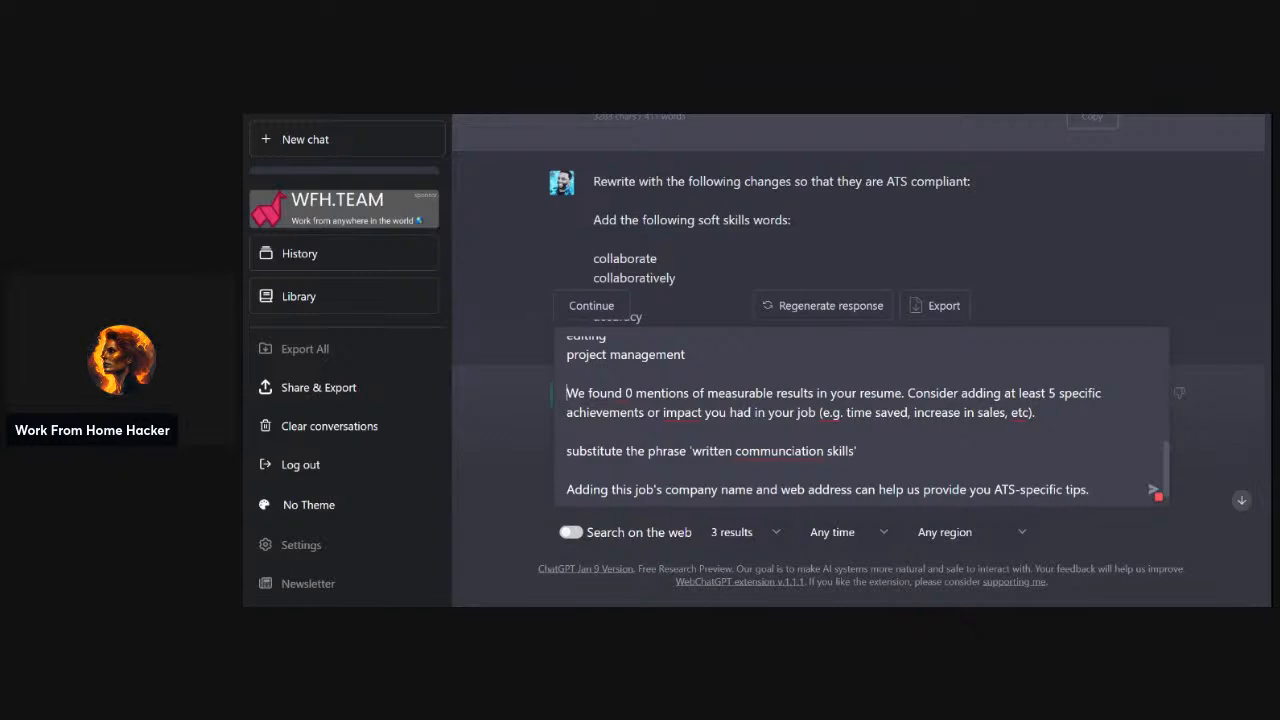
type("Add ")
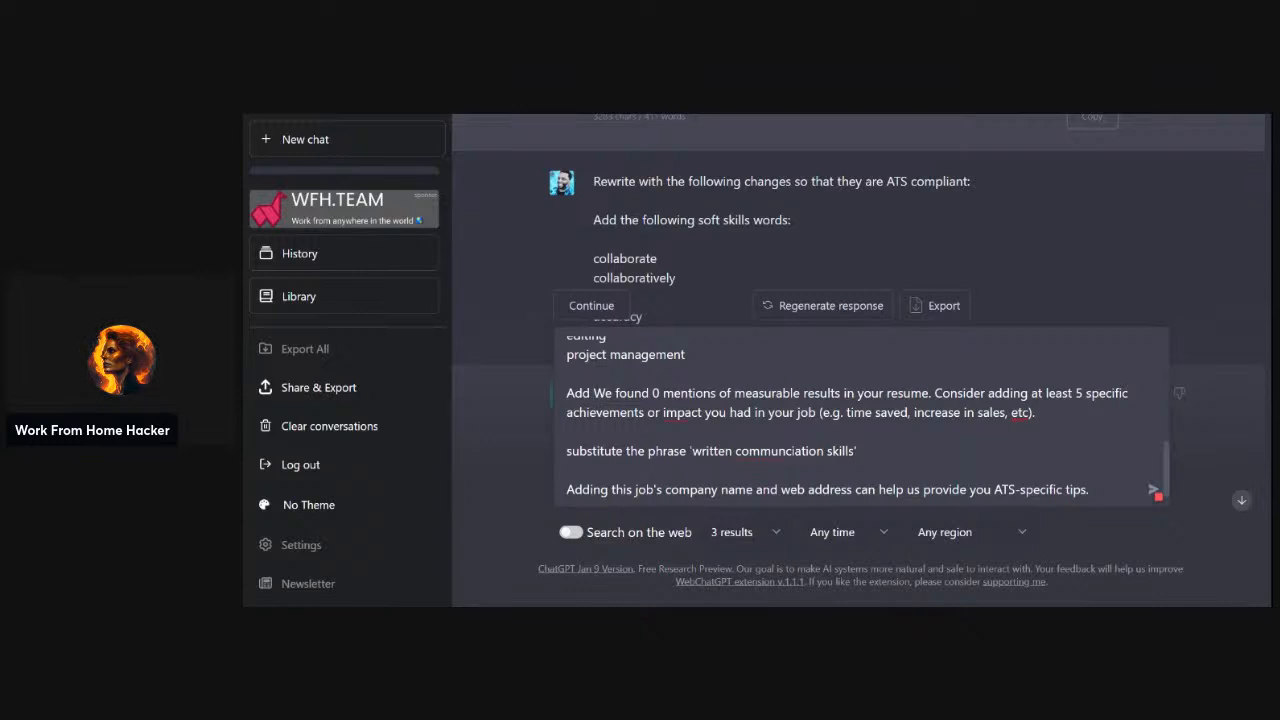
type("some")
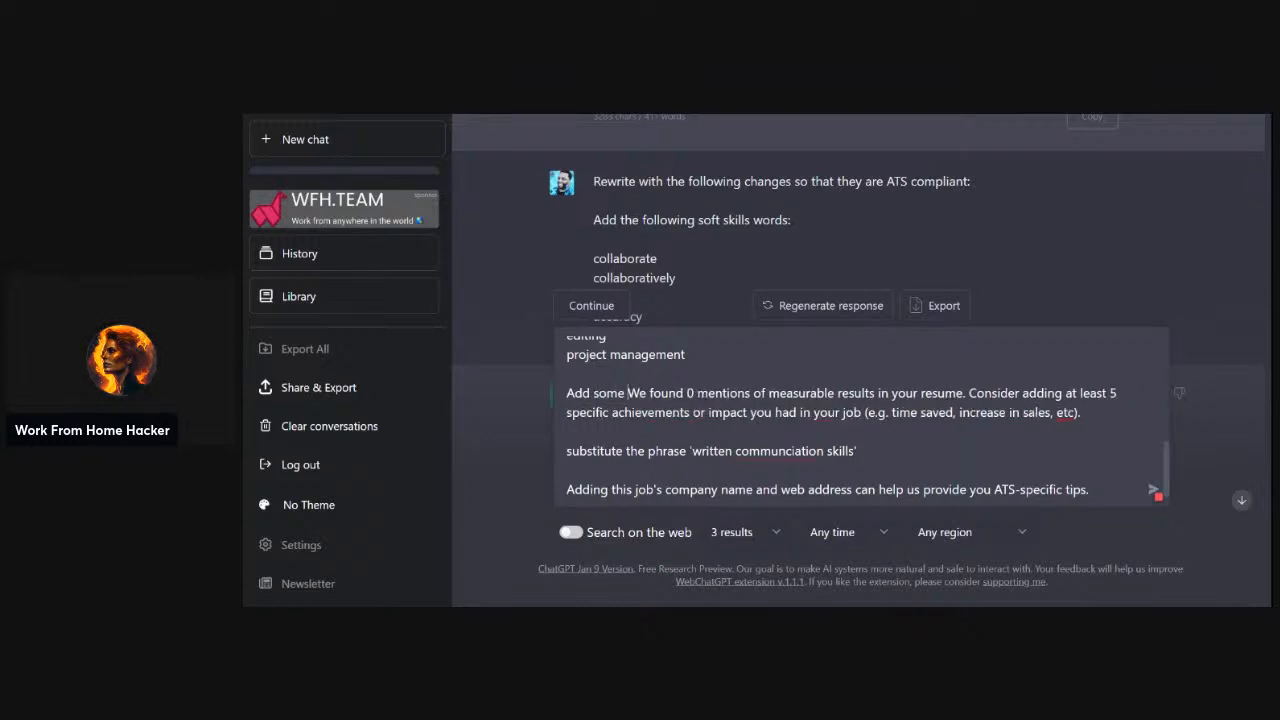
left_click_drag(628, 393, 768, 393)
key("ctrl+m")
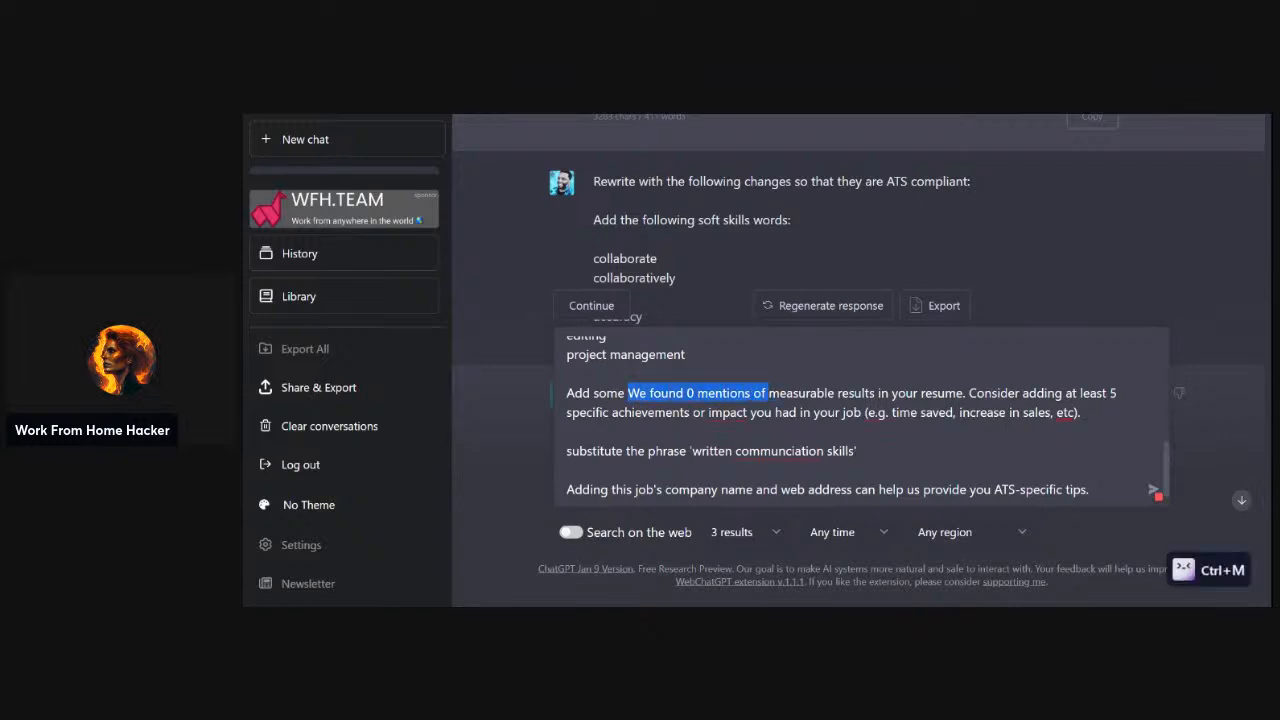
key("BackSpace")
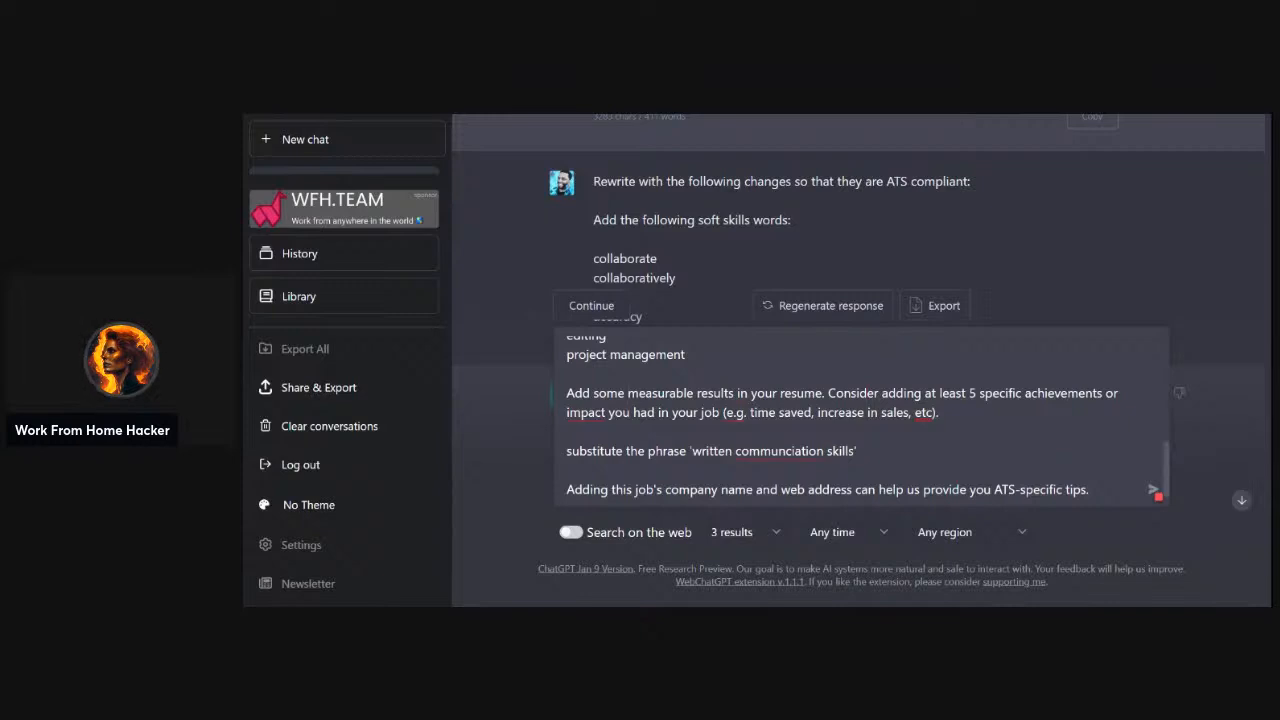
Reword the note's second sentence so that it begins "Lets 2-3 specific achievements"
type("Let")
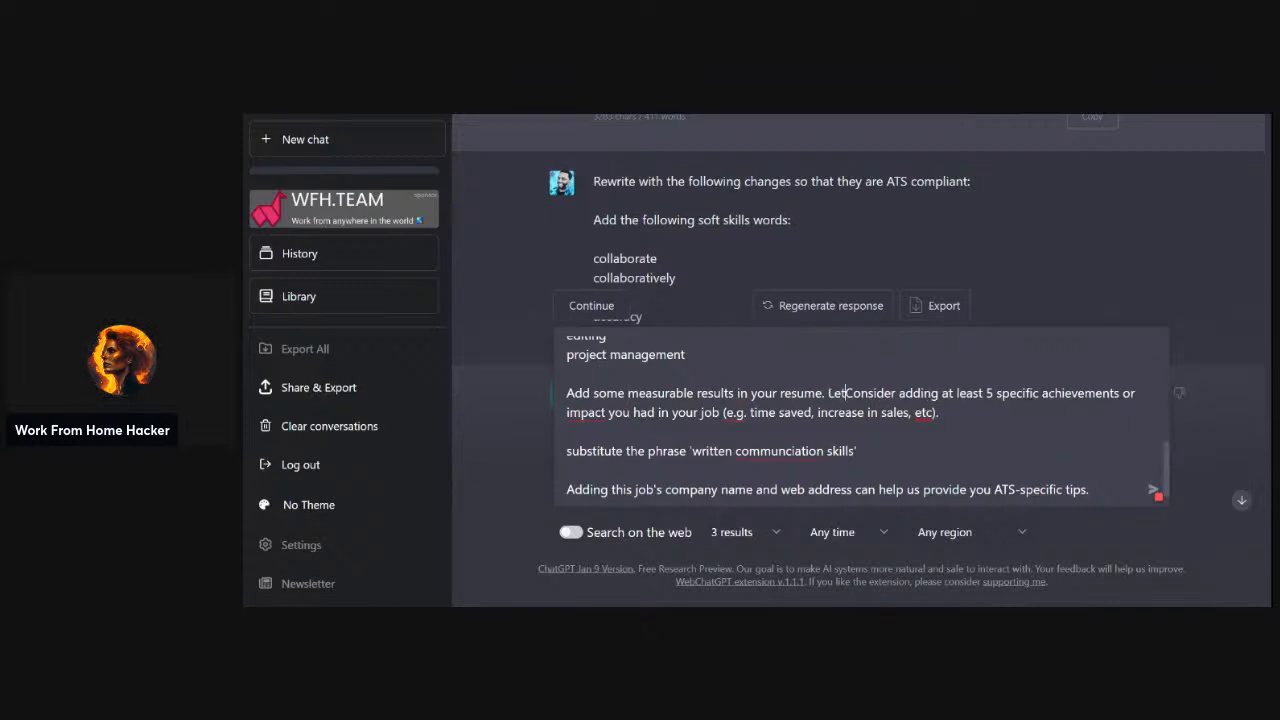
type("s ")
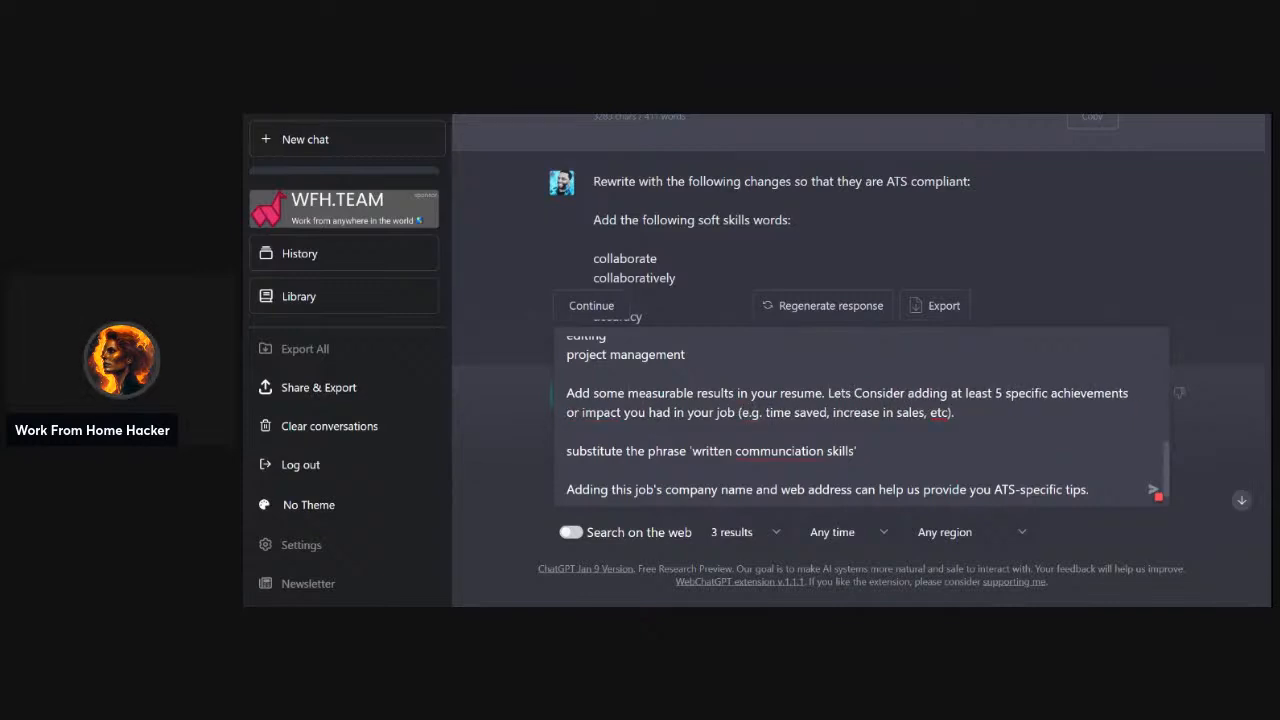
type("2-3")
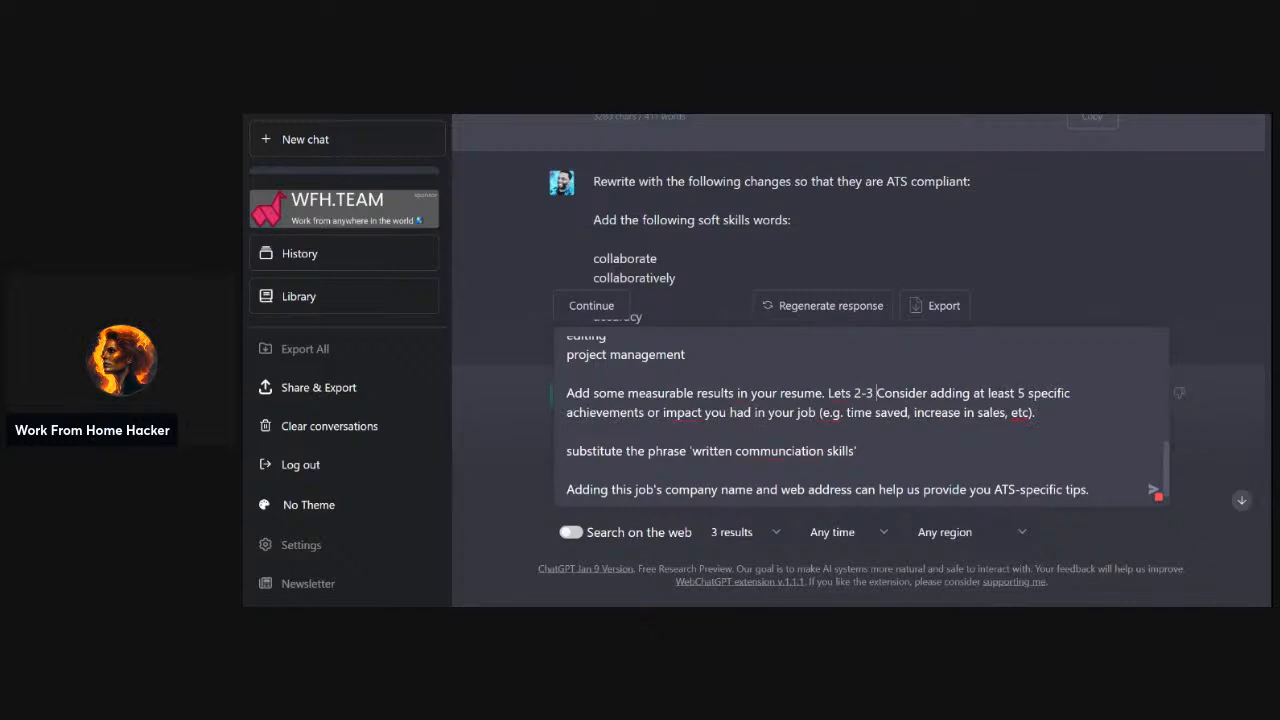
left_click_drag(877, 393, 1028, 394)
key("ctrl+m")
key("BackSpace")
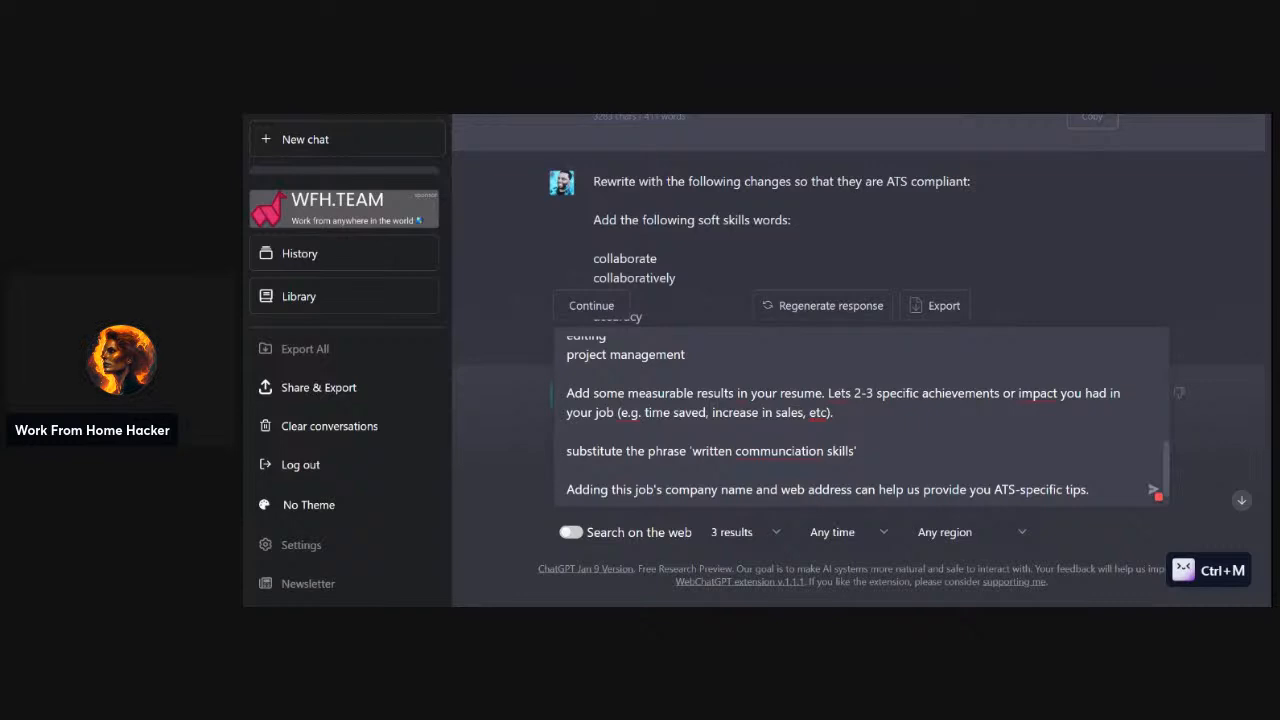
Change the end of the achievements sentence to read "impact we had in each job"
double_click(1071, 393)
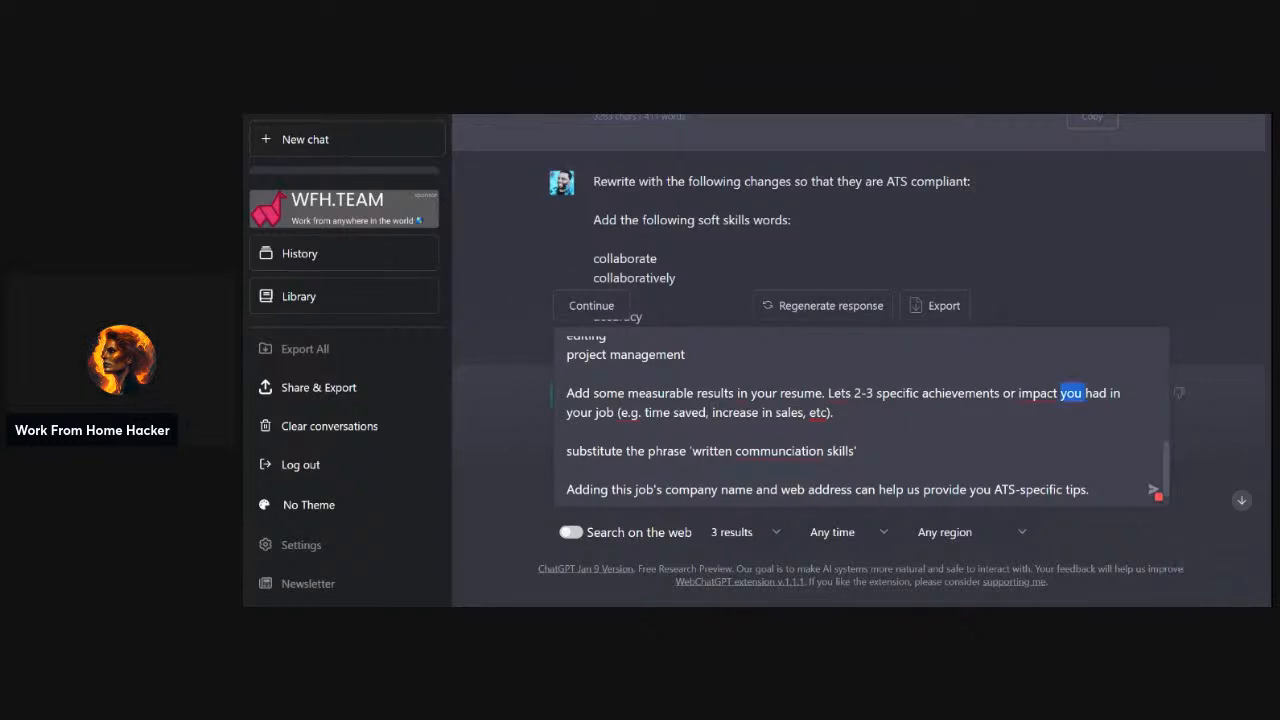
type("we")
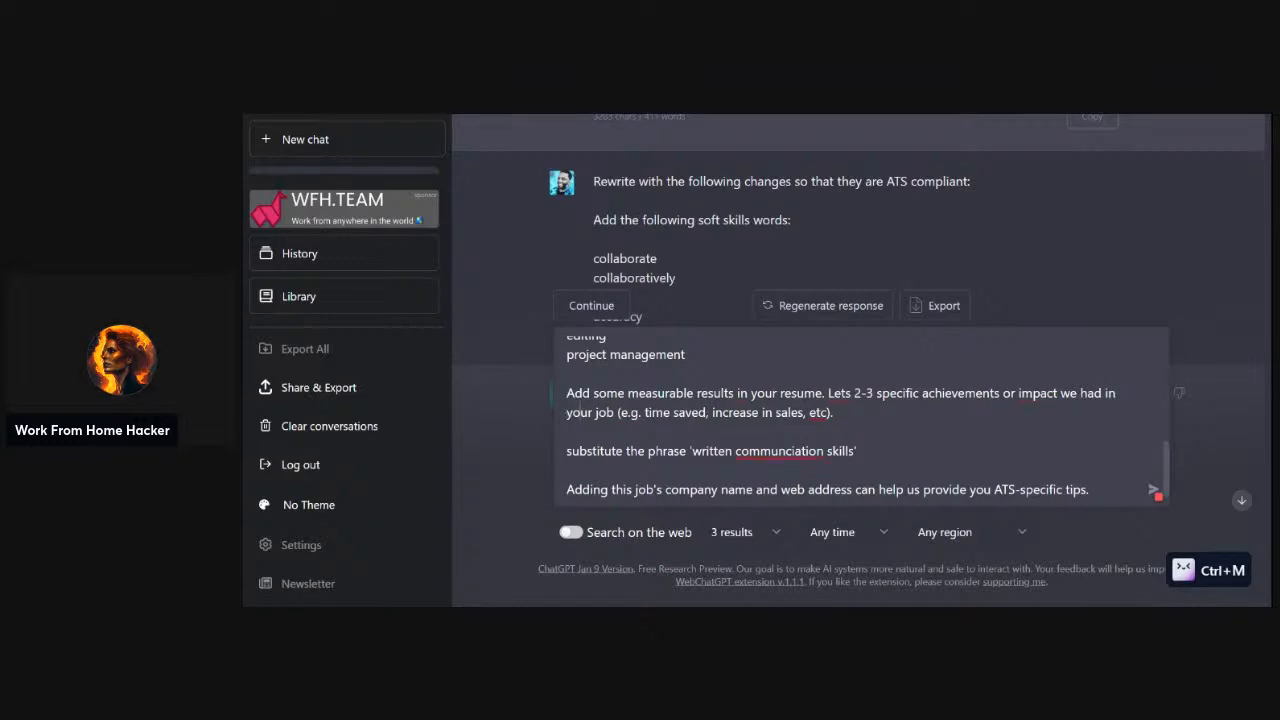
double_click(580, 412)
type("each")
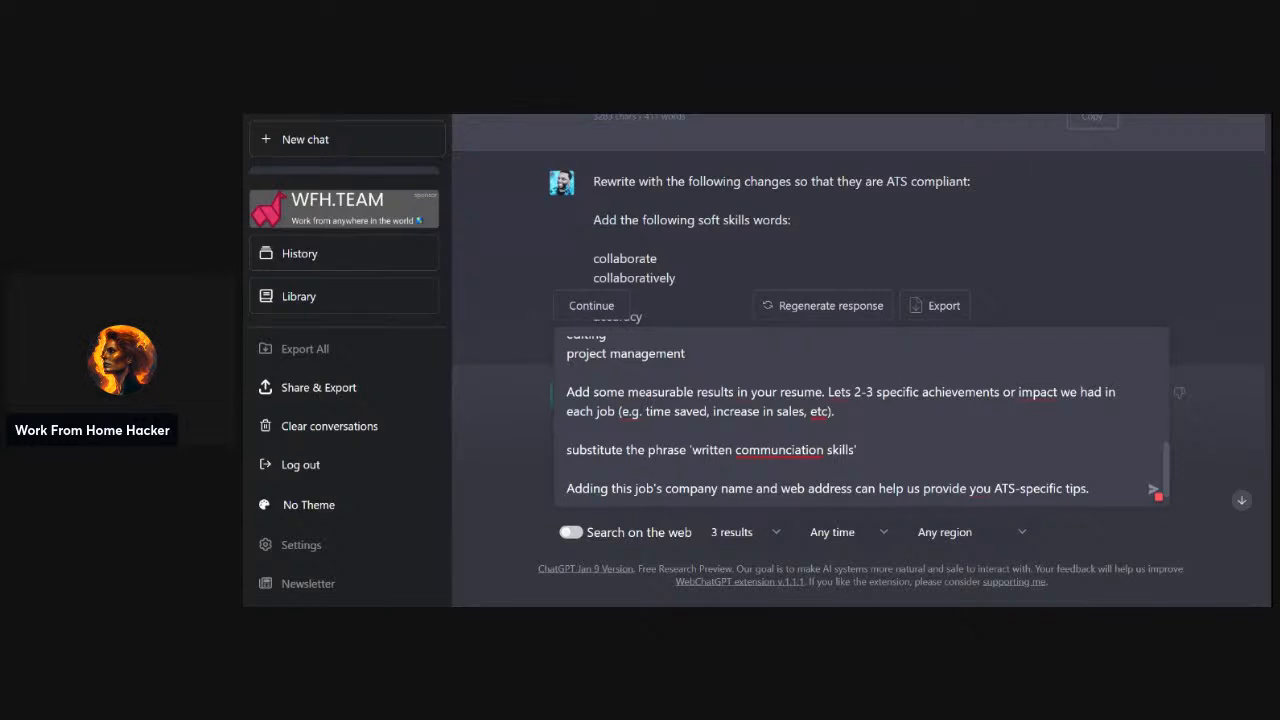
Remove the closing line about the company name and web address, and submit the prompt to ChatGPT
left_click_drag(566, 488, 1088, 489)
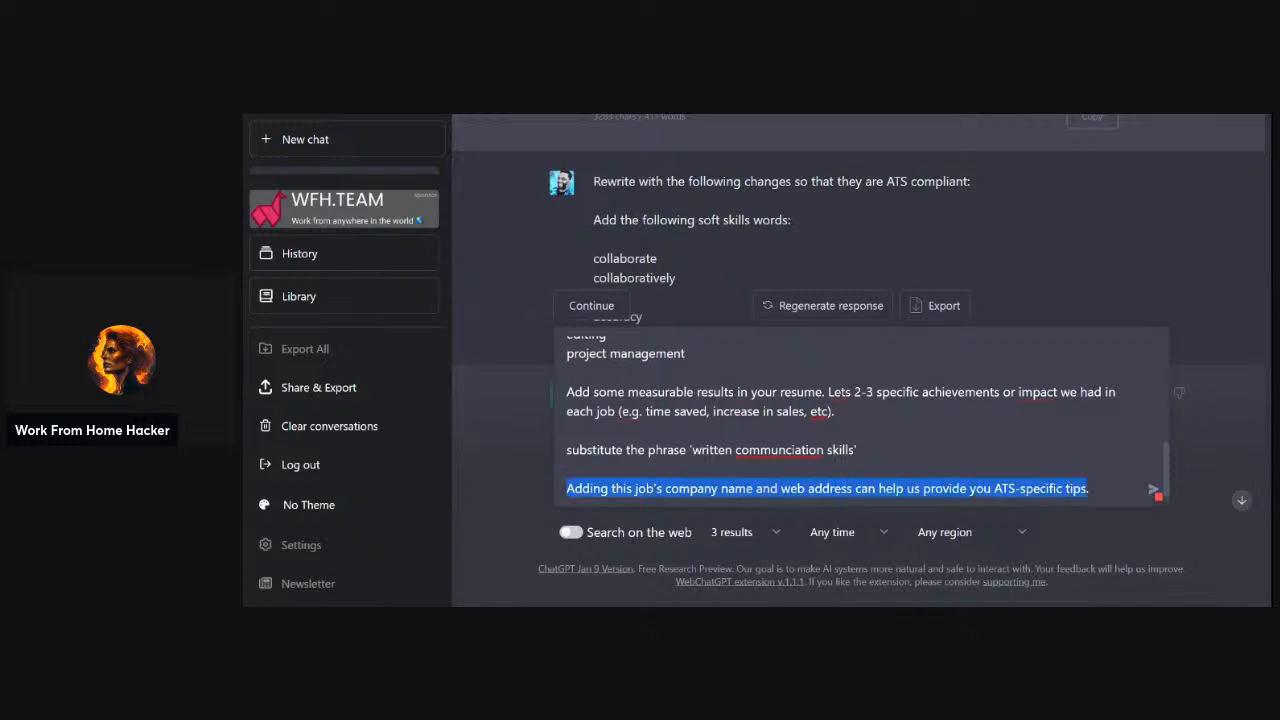
key("ctrl+m")
key("BackSpace")
key("BackSpace")
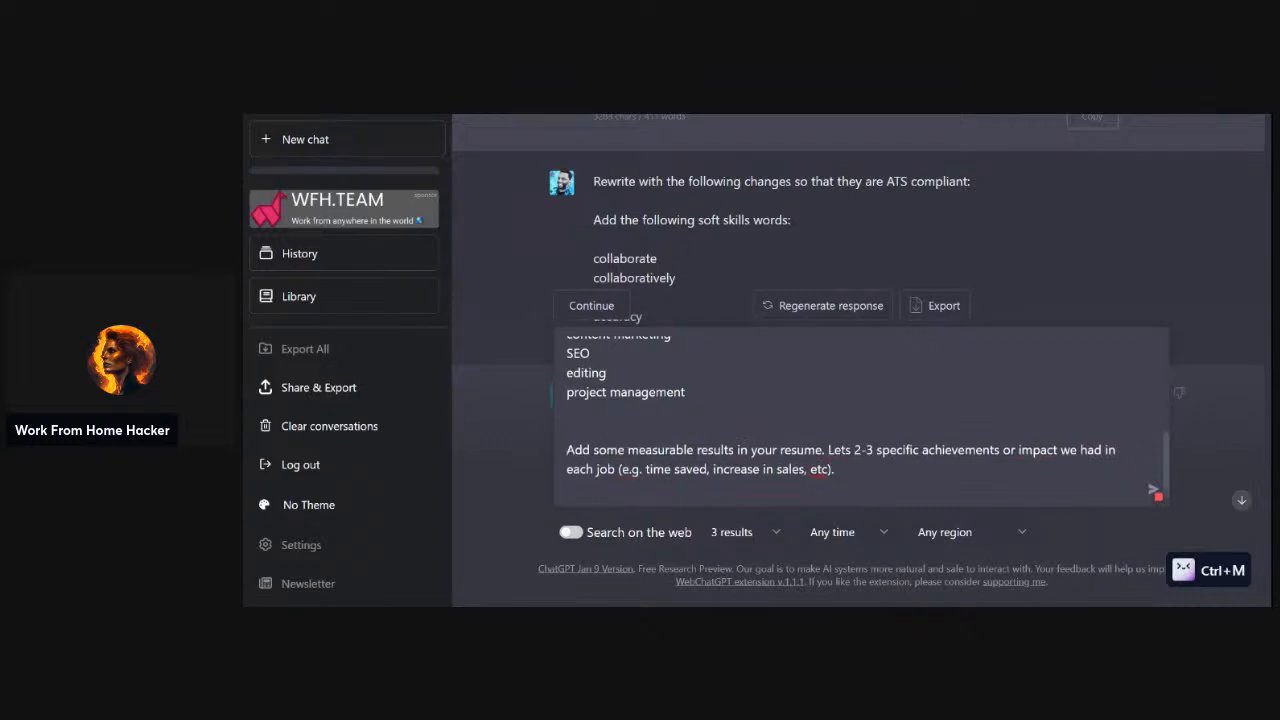
left_click(1154, 491)
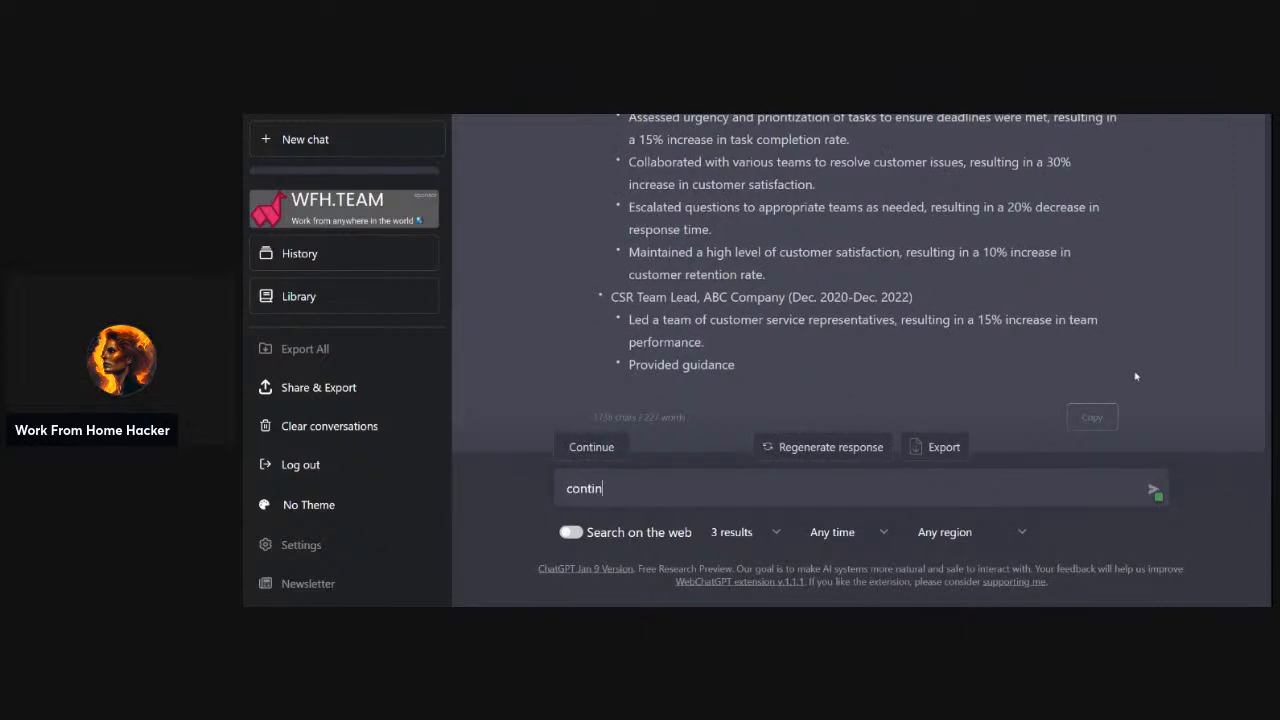
Have ChatGPT continue its cut-off answer twice to generate the rest of the resume
type("ue")
key("Return")
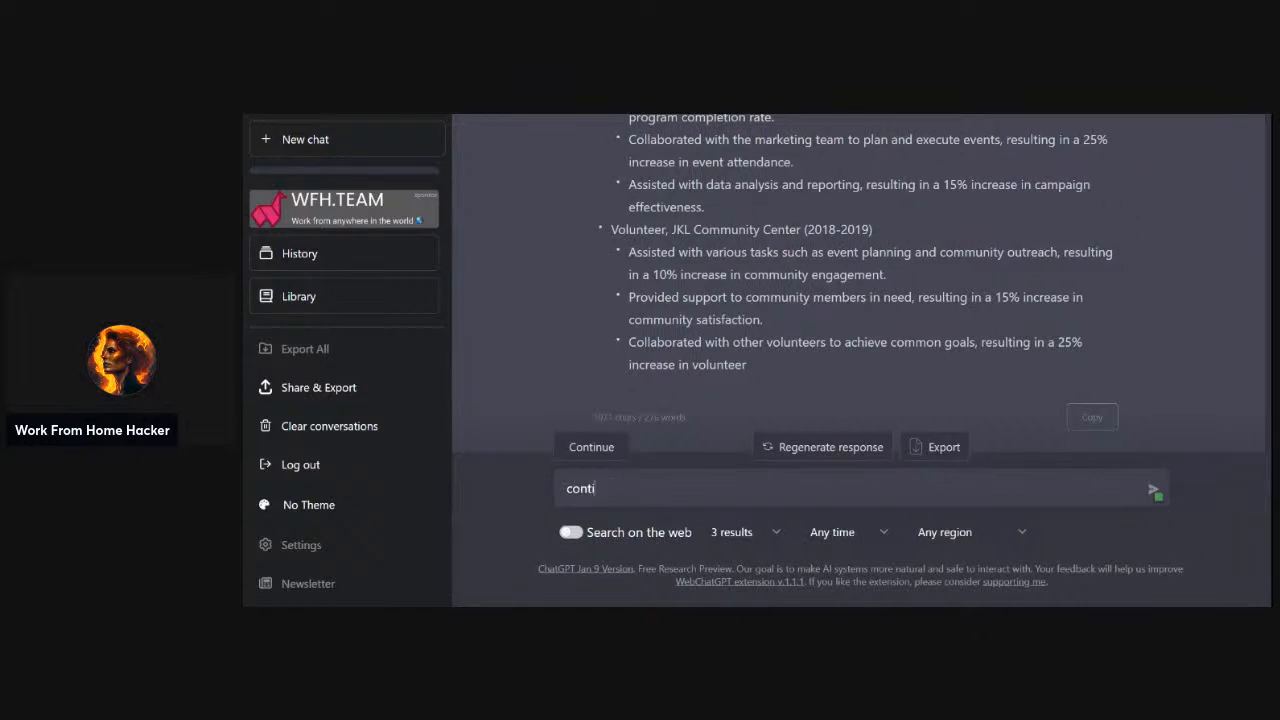
left_click(594, 447)
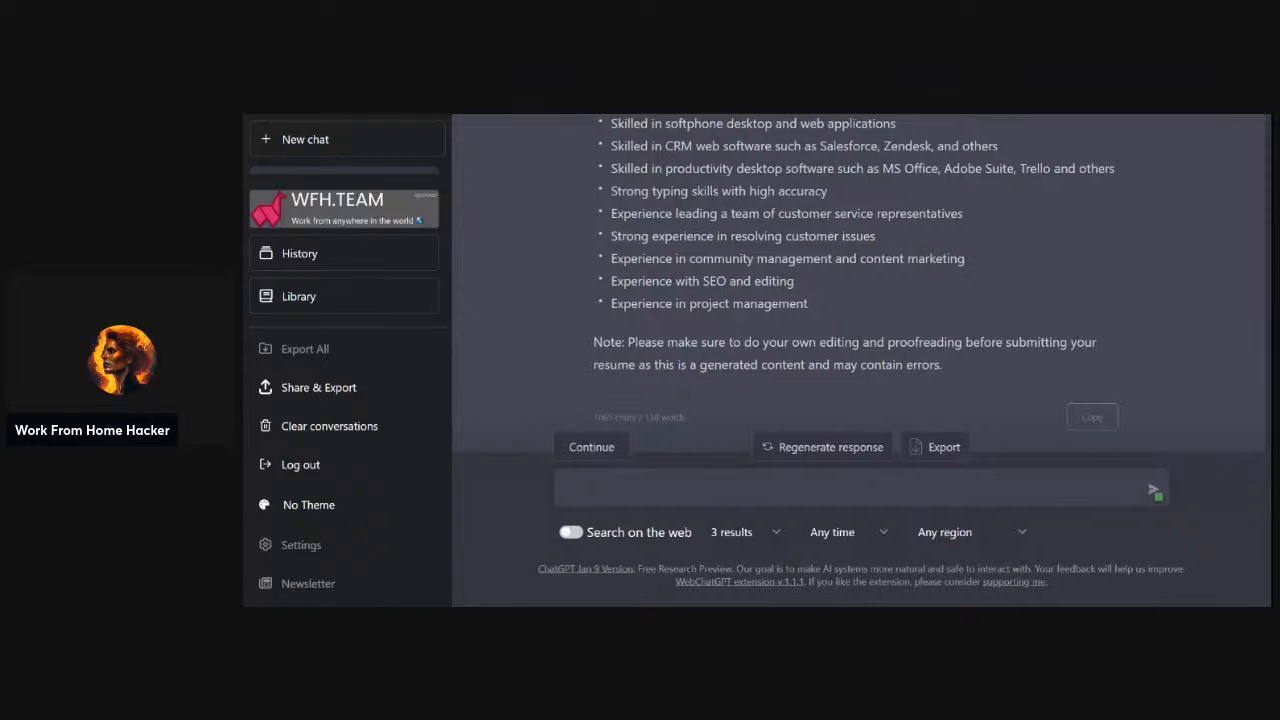
Copy the entire rewritten resume across the continued replies, from its start through the closing proofreading note
scroll(780, 300, "up", 1)
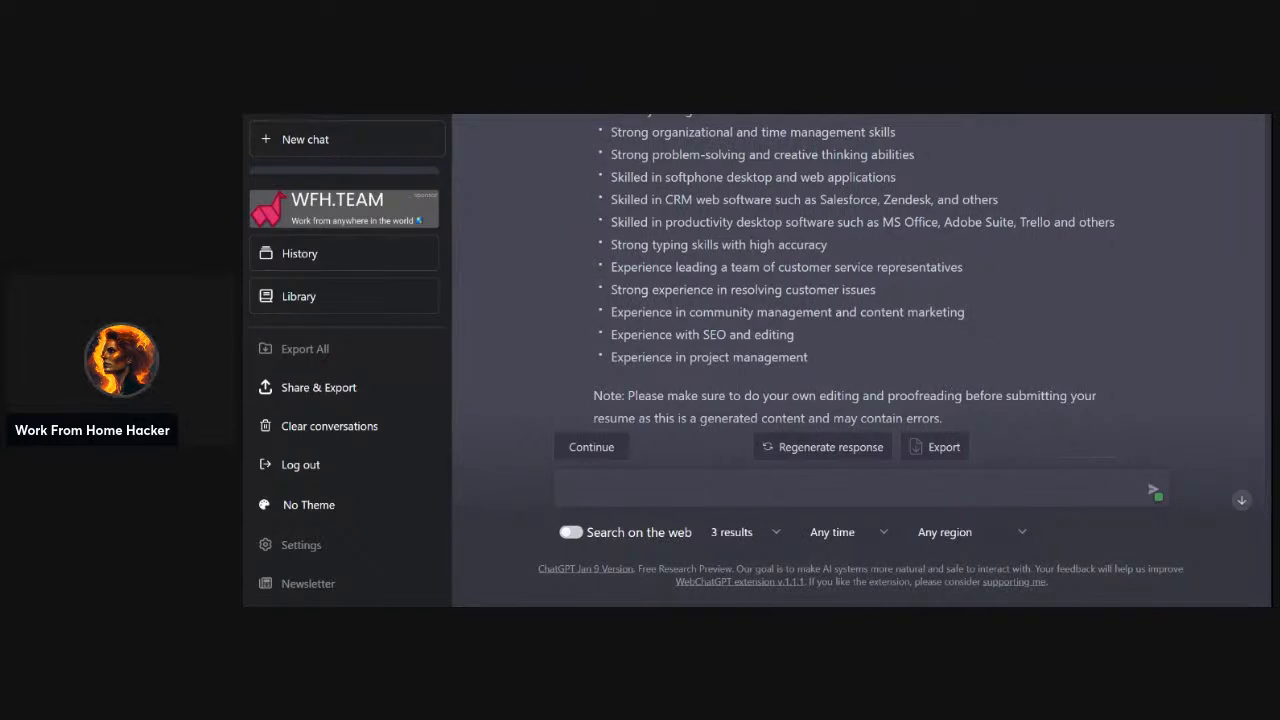
scroll(949, 338, "up", 4)
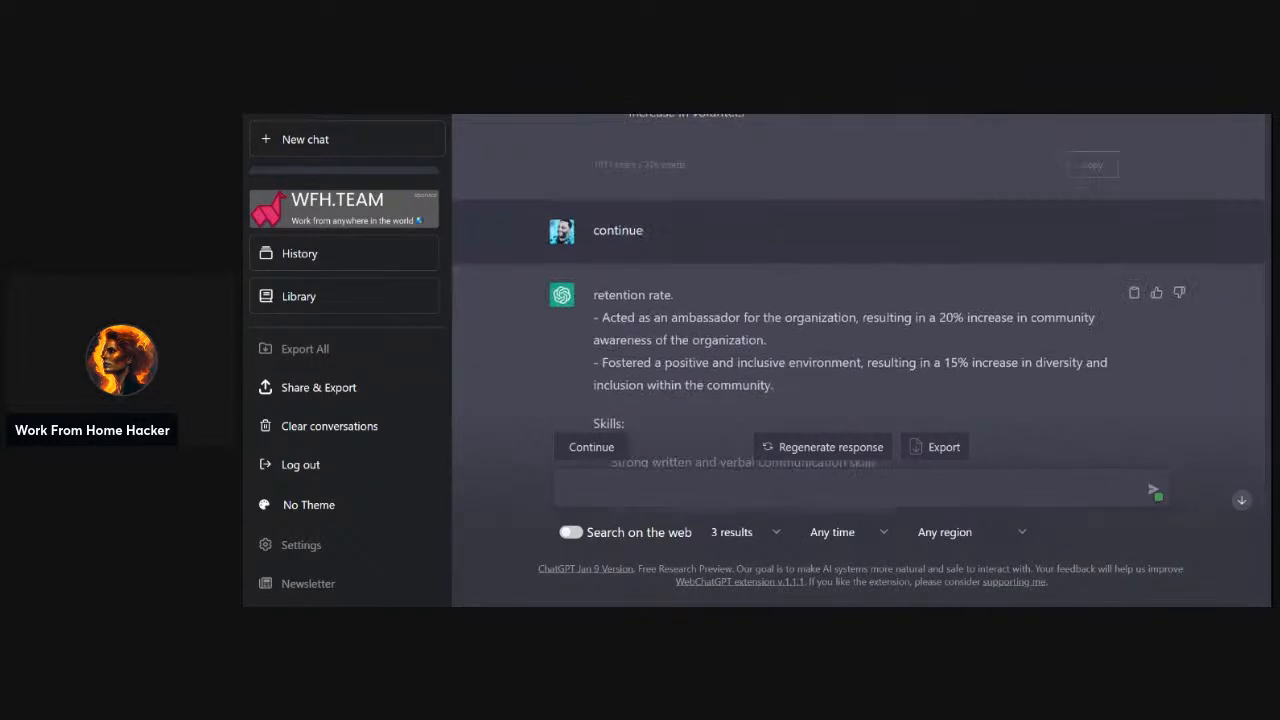
scroll(949, 340, "down", 5)
scroll(949, 340, "up", 4)
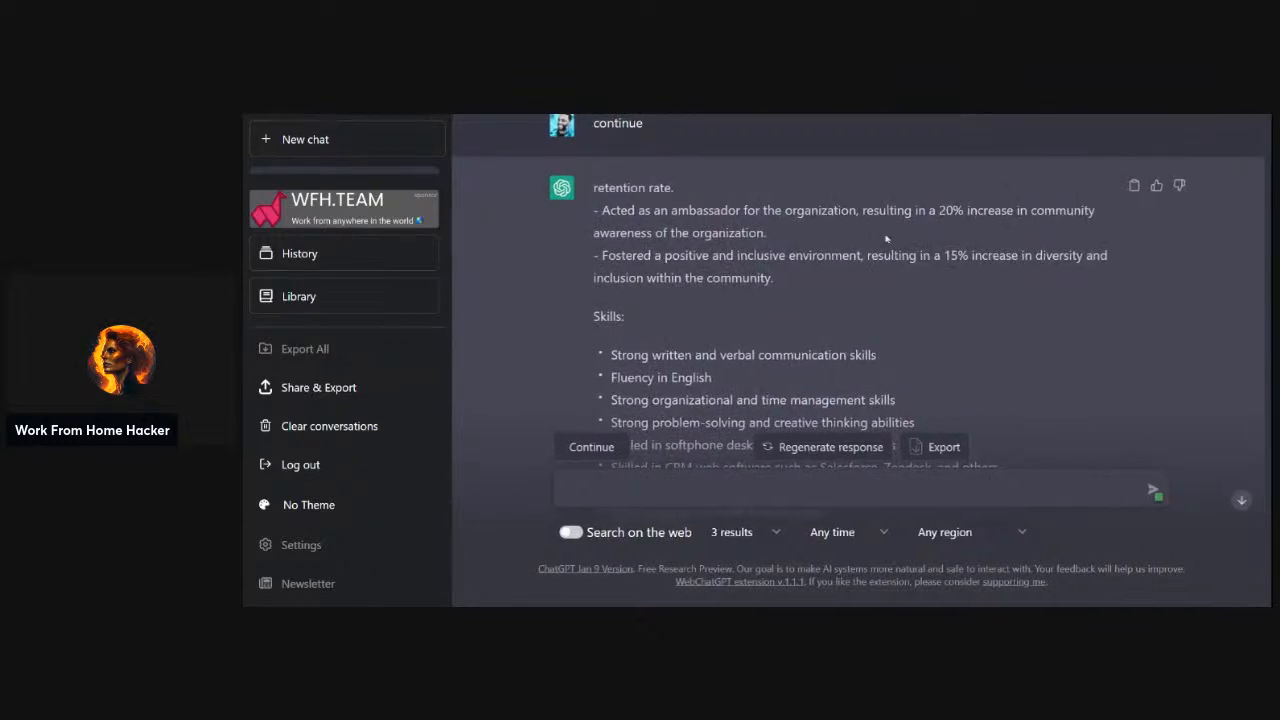
scroll(660, 297, "up", 8)
scroll(663, 300, "down", 5)
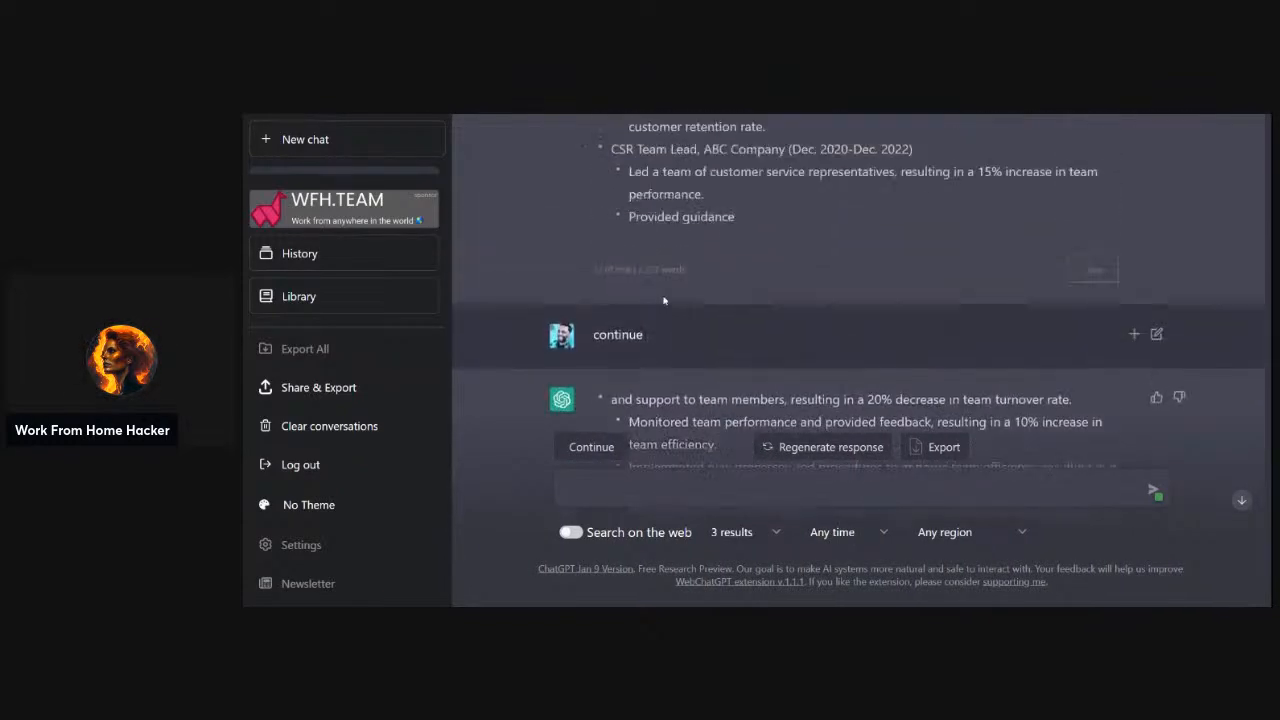
scroll(663, 300, "up", 10)
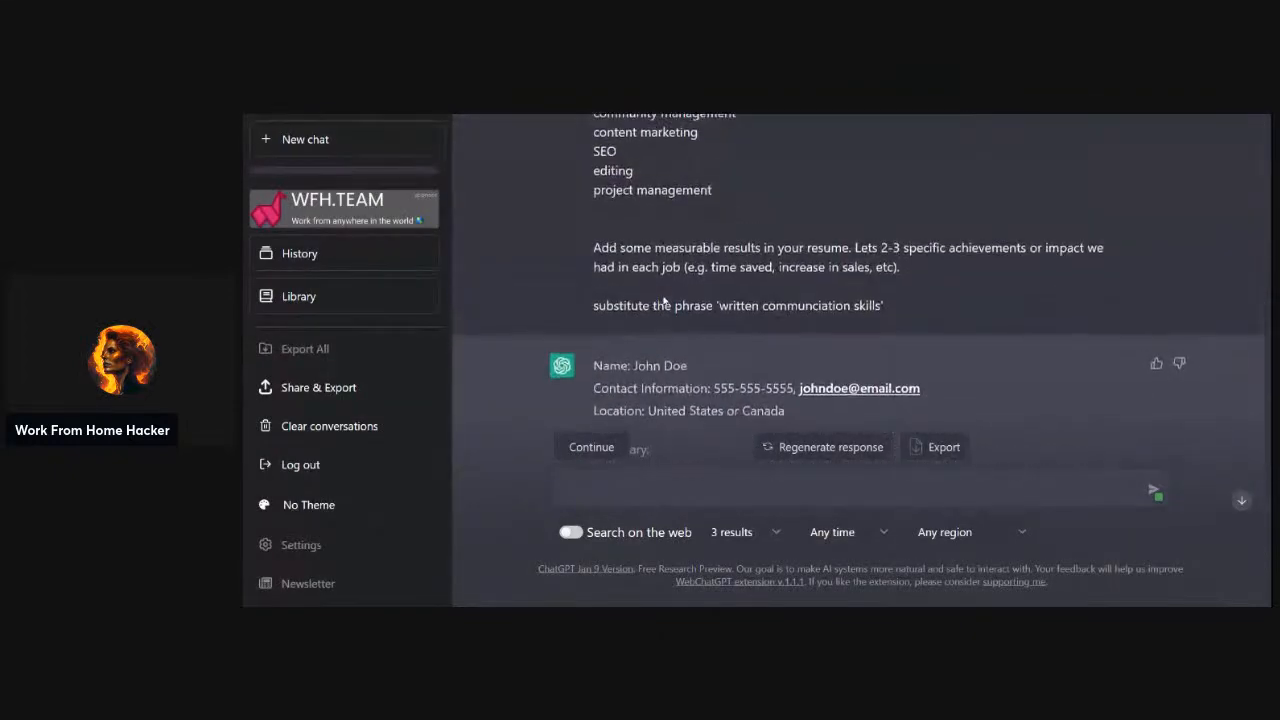
scroll(663, 300, "down", 3)
left_click_drag(592, 207, 1073, 486)
scroll(1153, 420, "down", 10)
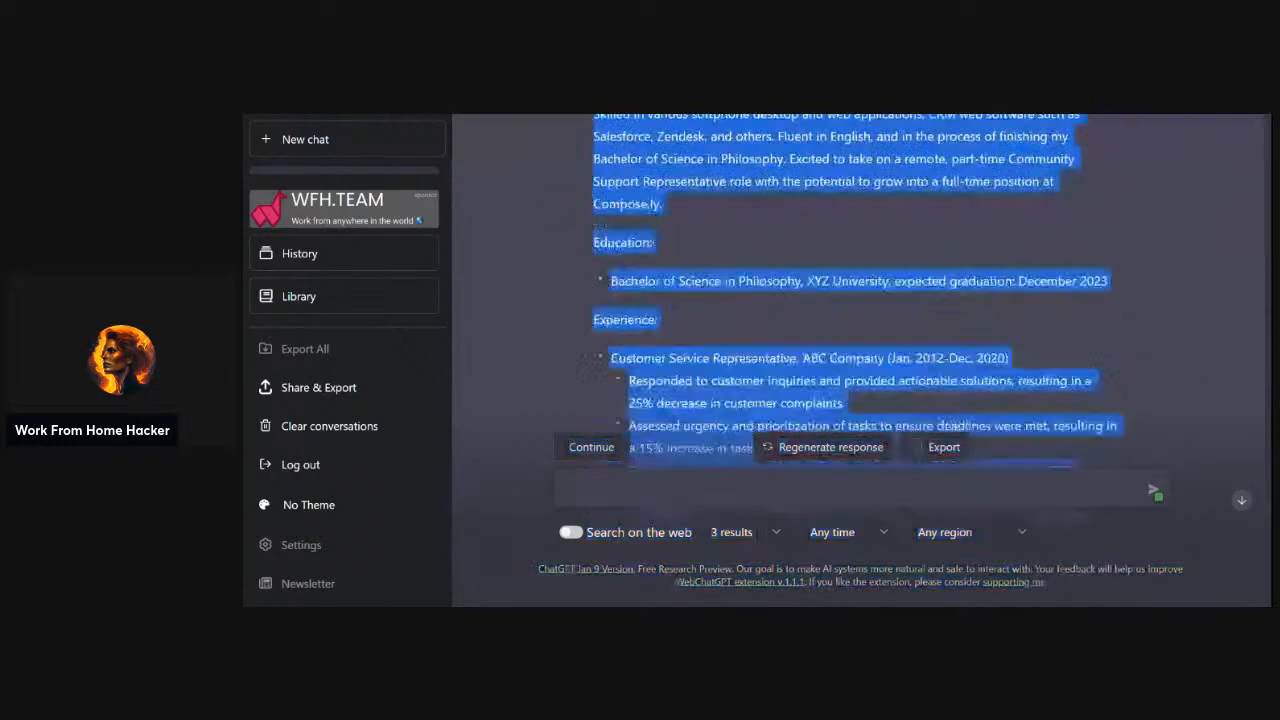
scroll(1002, 341, "down", 10)
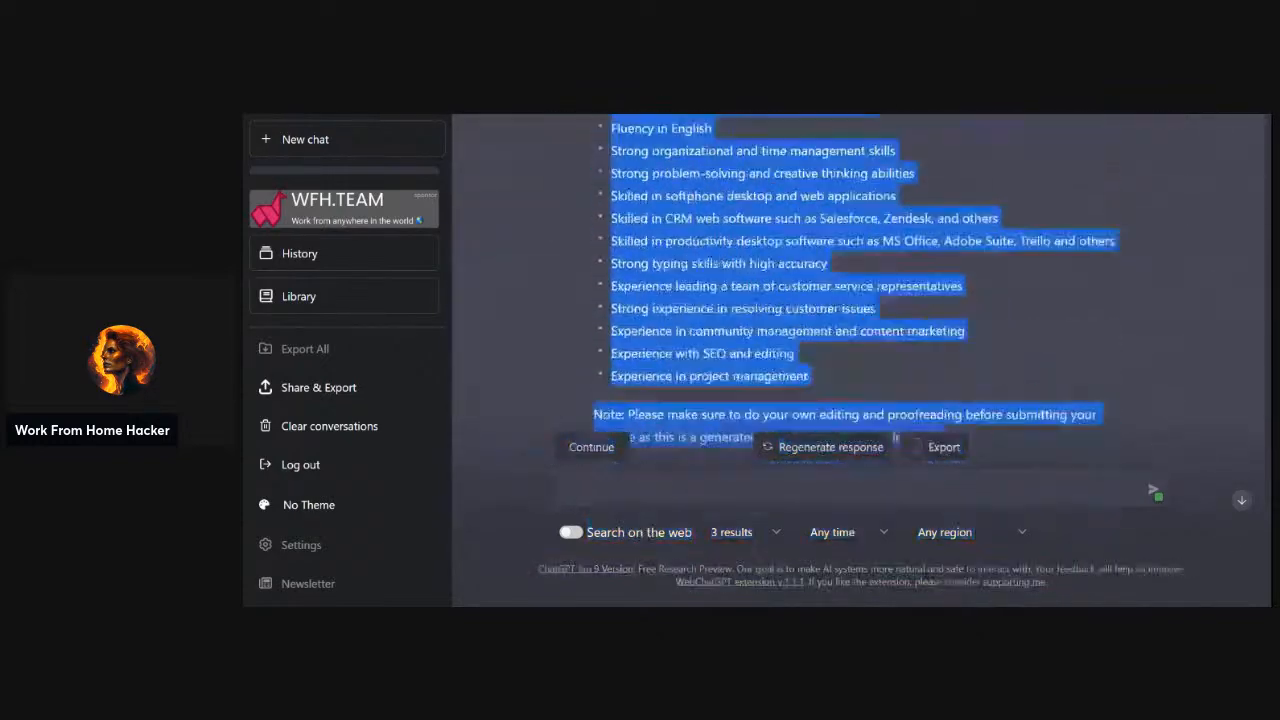
scroll(1002, 324, "up", 1)
left_click_drag(1002, 341, 1002, 370)
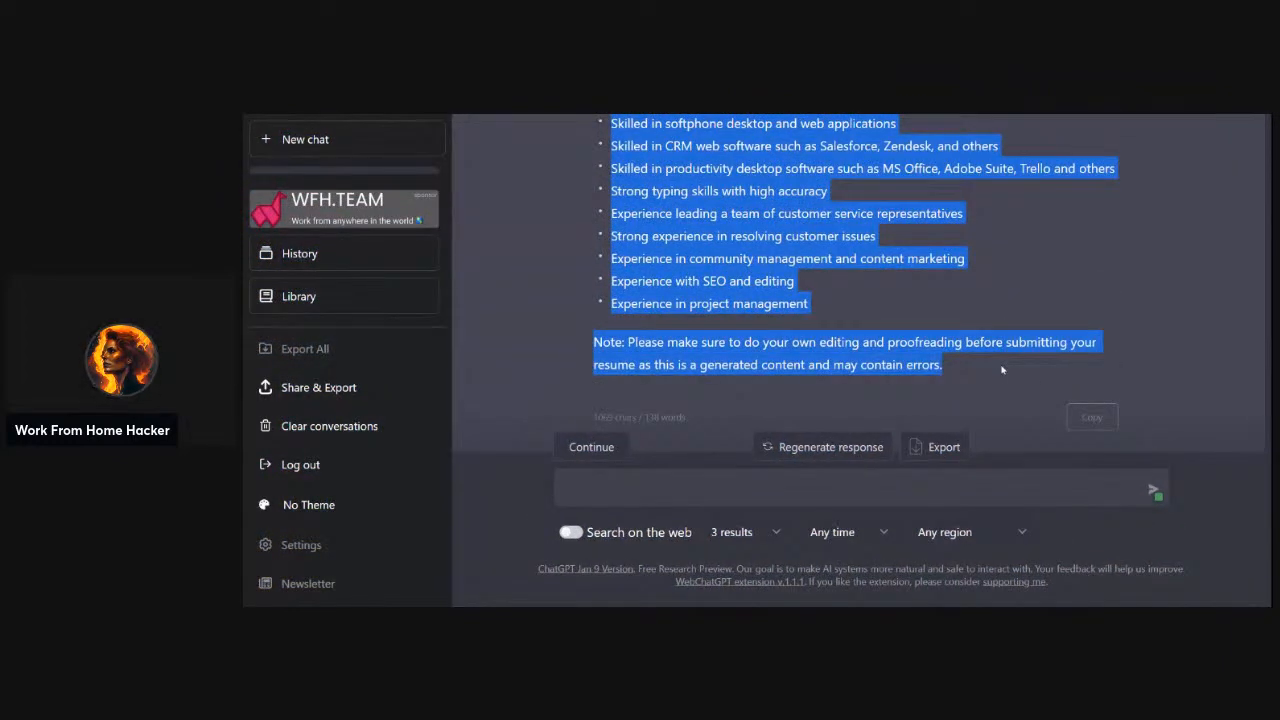
key("ctrl+m")
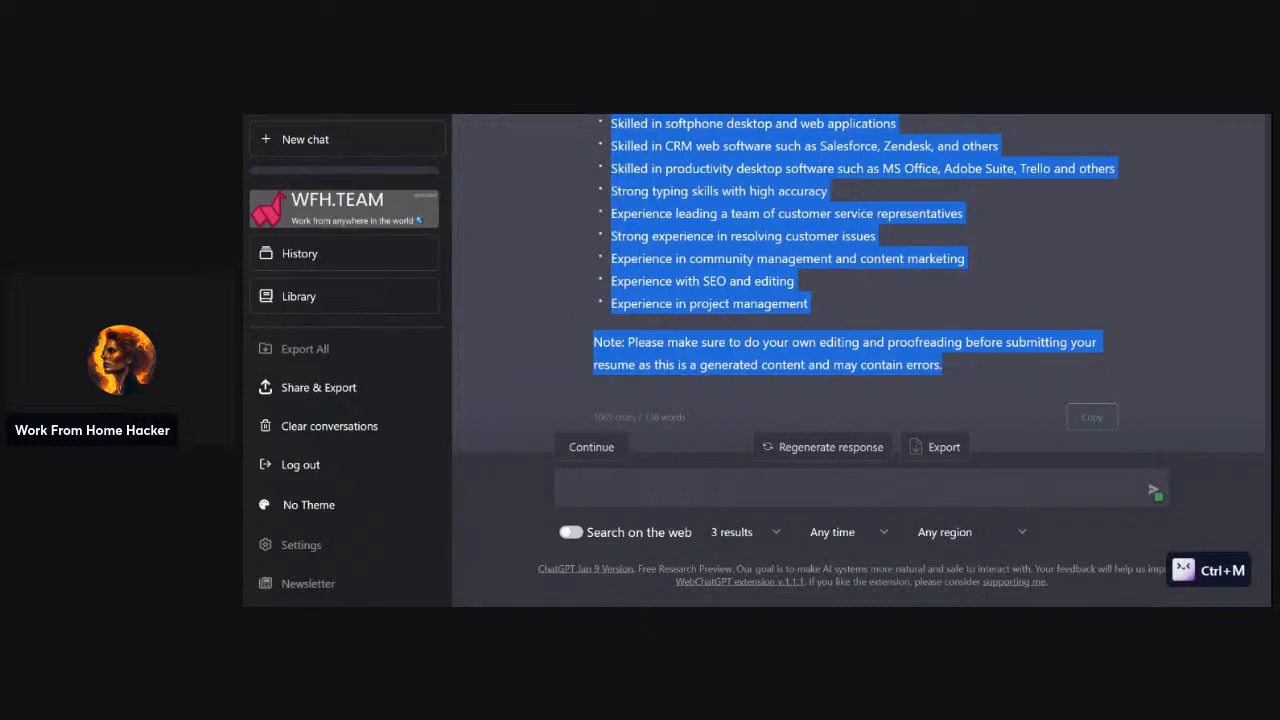
Switch to the Jobscan results for the Support representative scan and start a rescan with a new resume
key("alt+Tab")
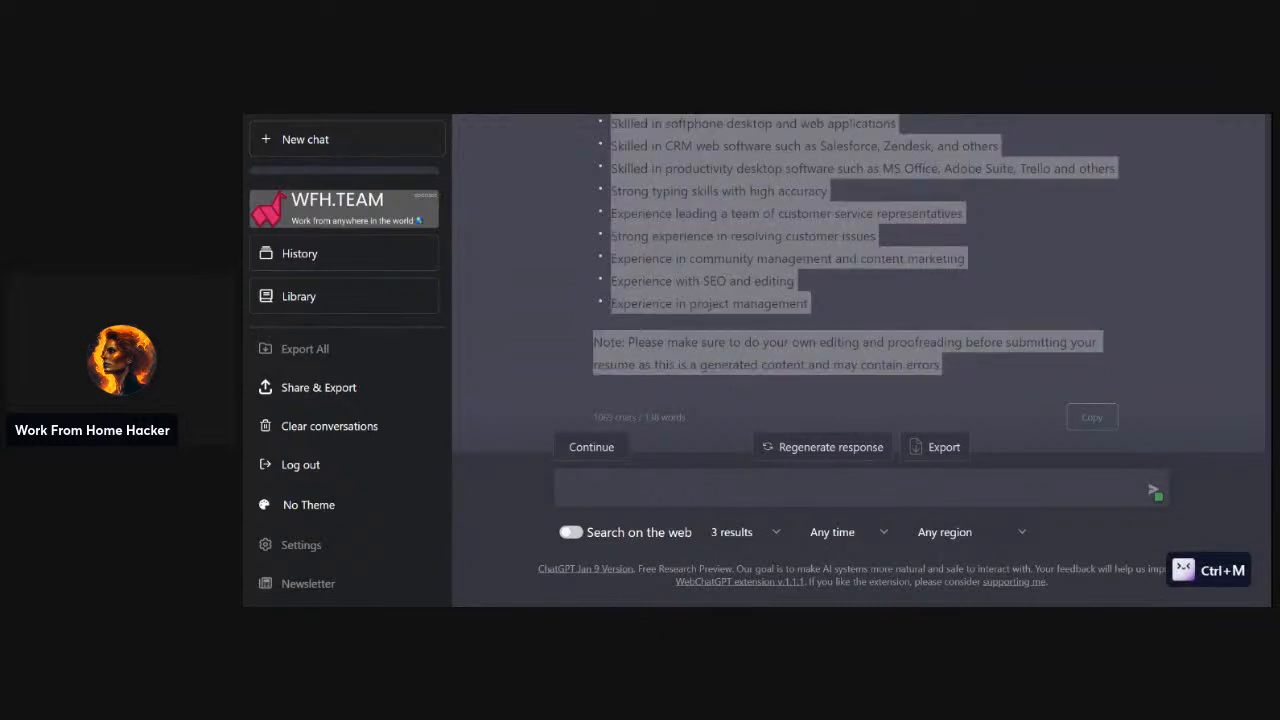
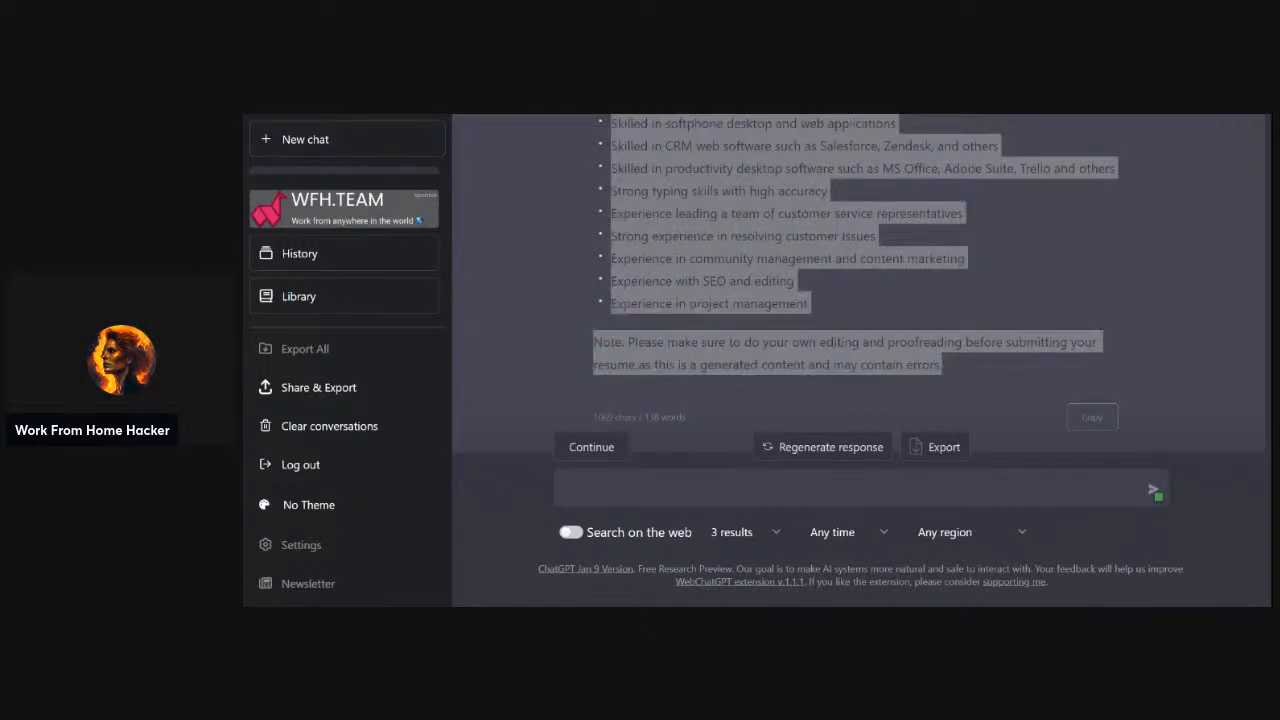
key("alt+Tab")
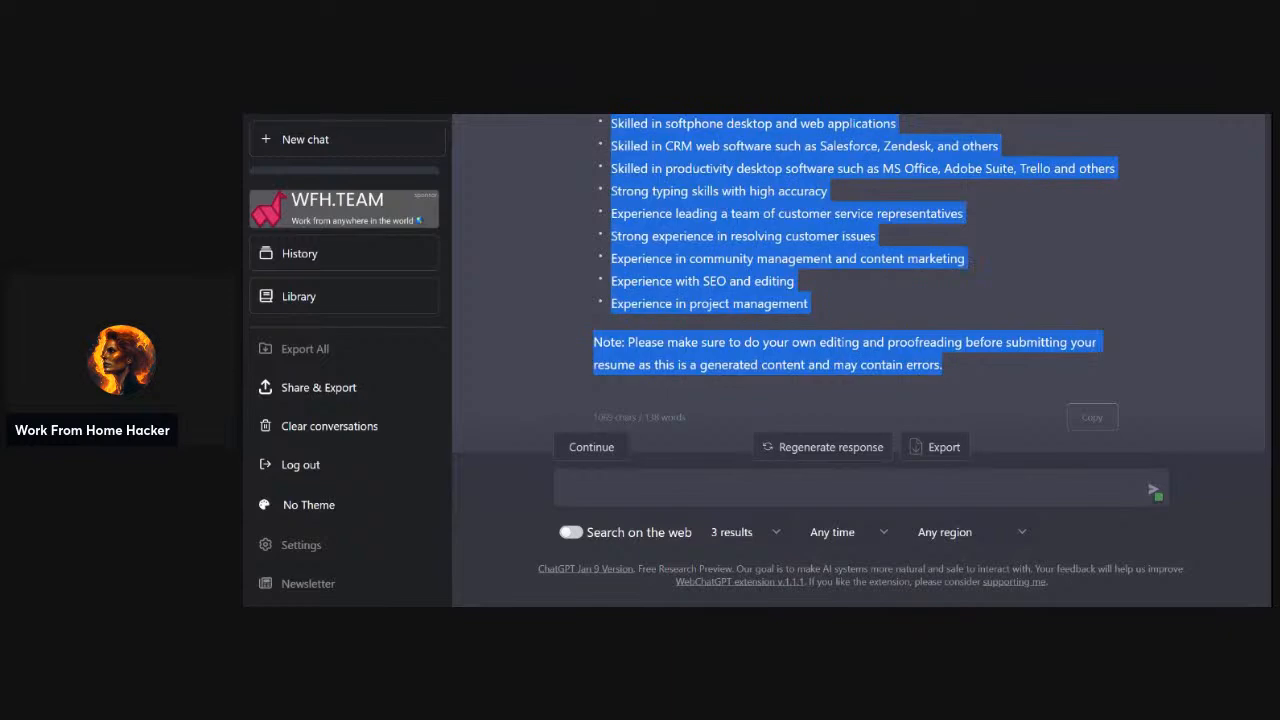
key("alt+Tab")
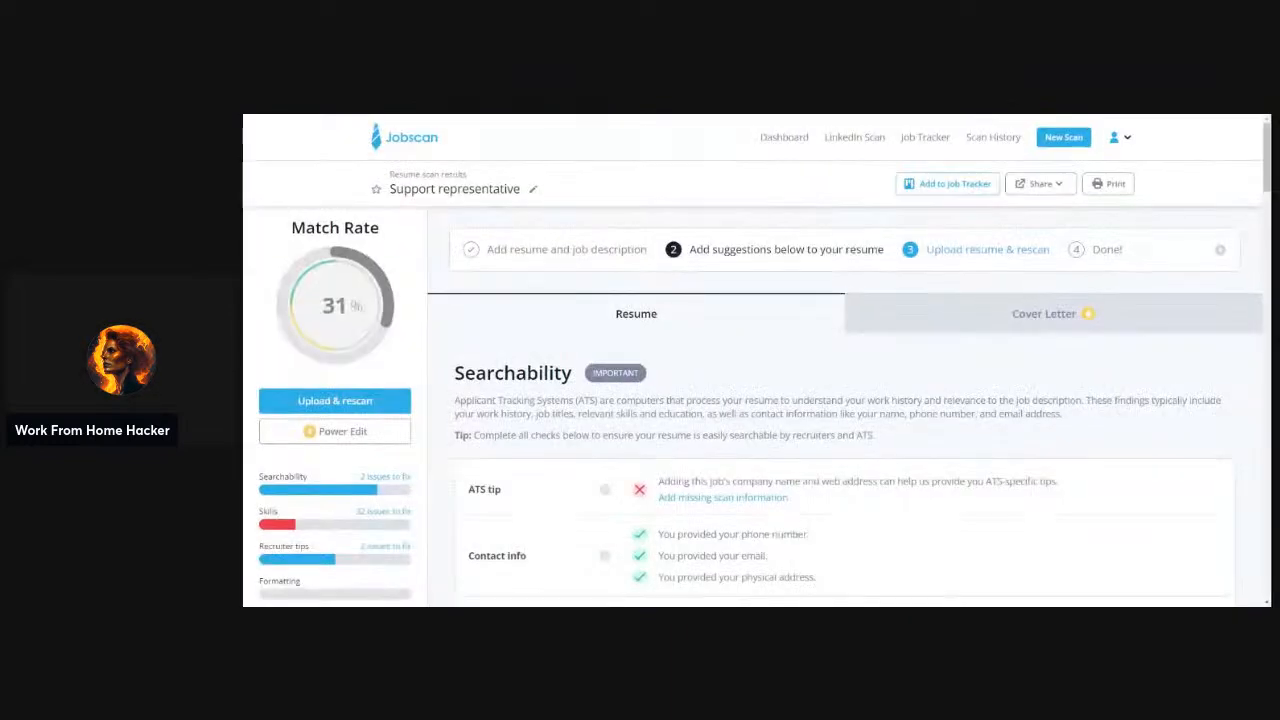
scroll(916, 438, "down", 2)
scroll(916, 438, "up", 2)
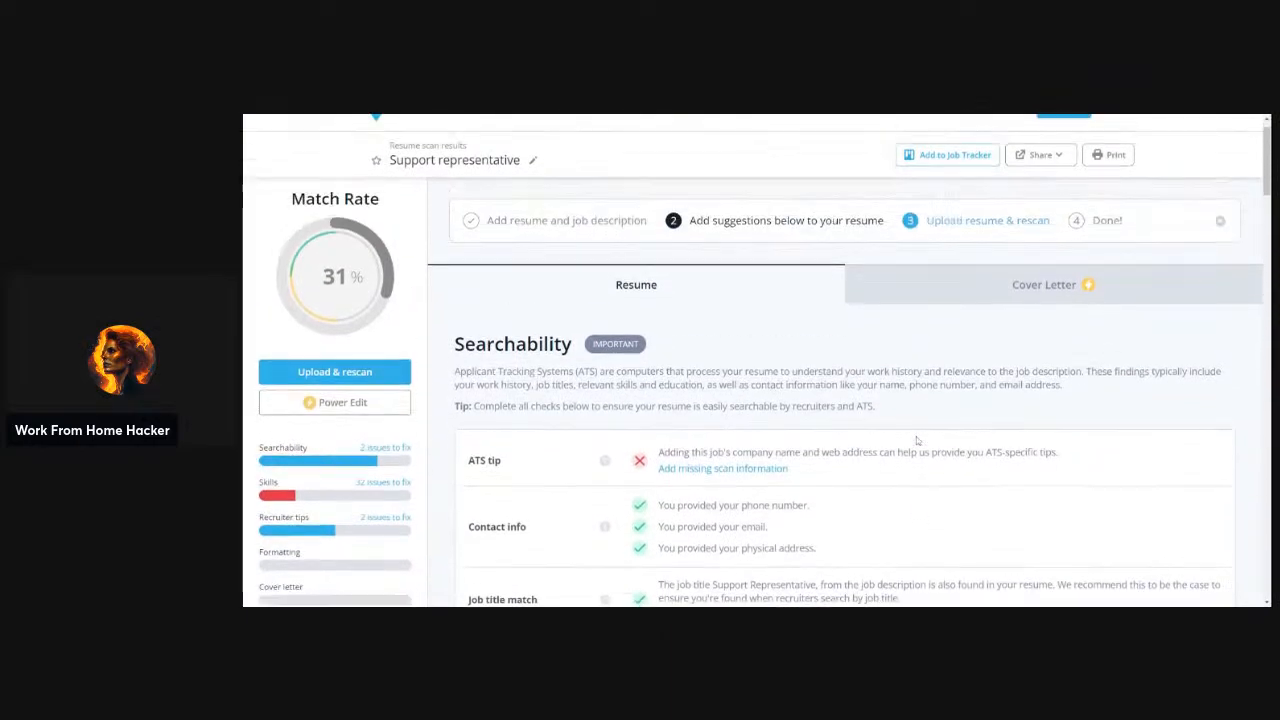
scroll(916, 438, "down", 5)
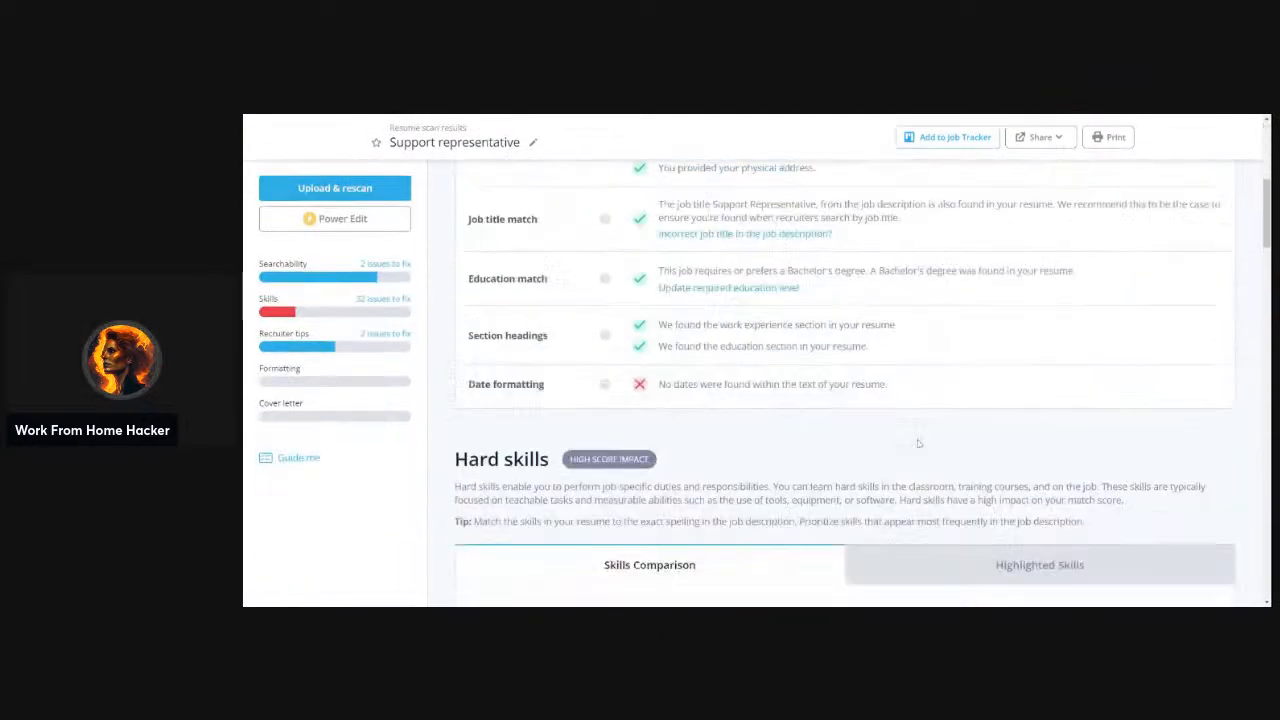
scroll(916, 440, "up", 5)
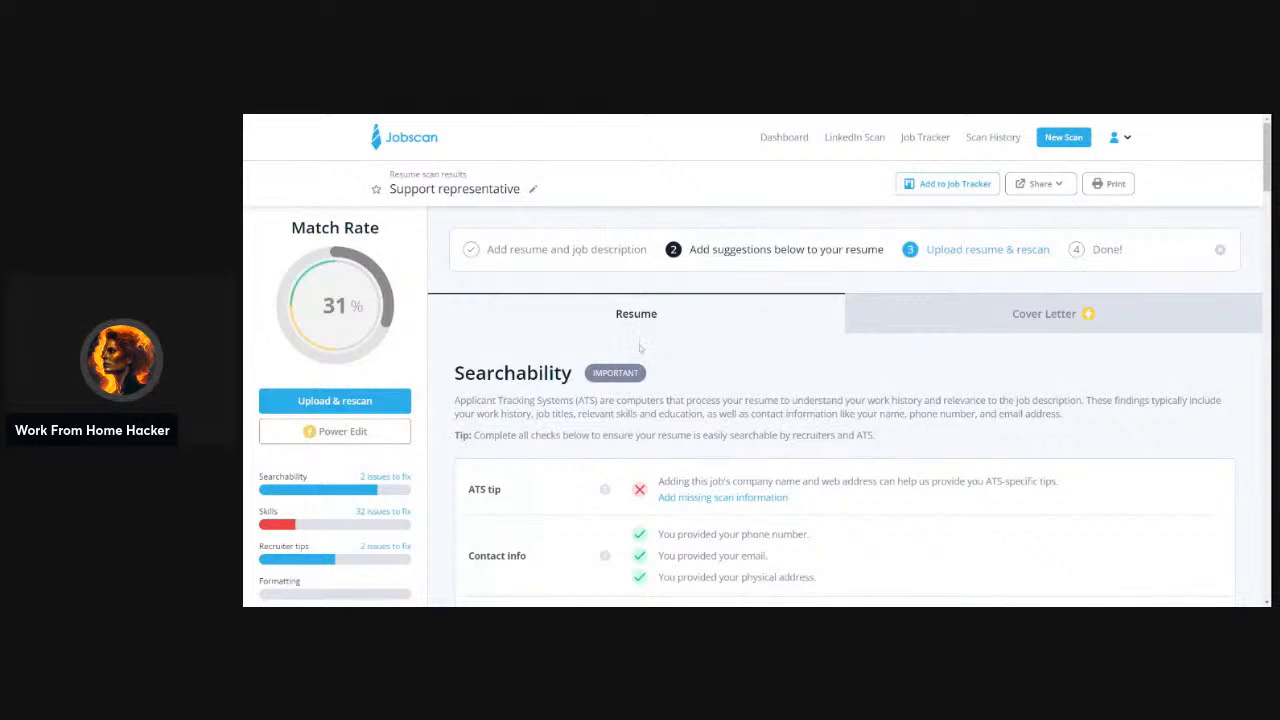
left_click(376, 408)
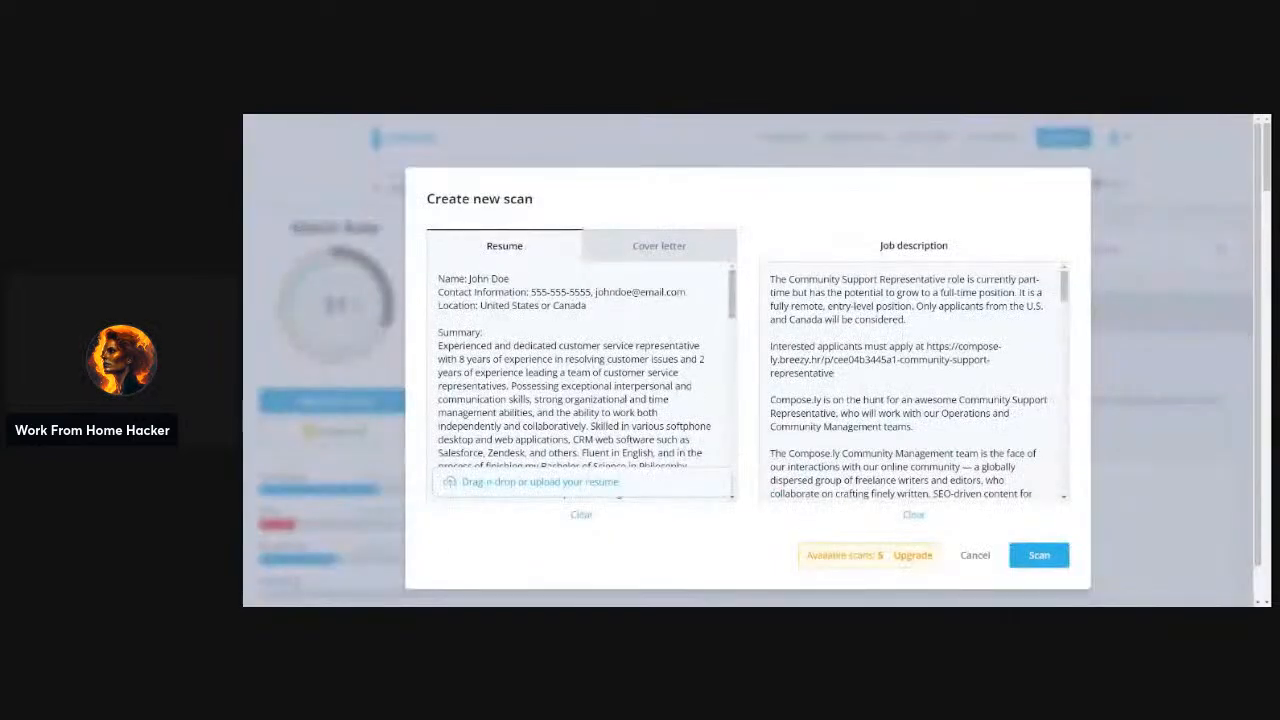
Replace the old resume text with the copied ChatGPT rewrite, keep the job description, and run the scan
key("ctrl+a")
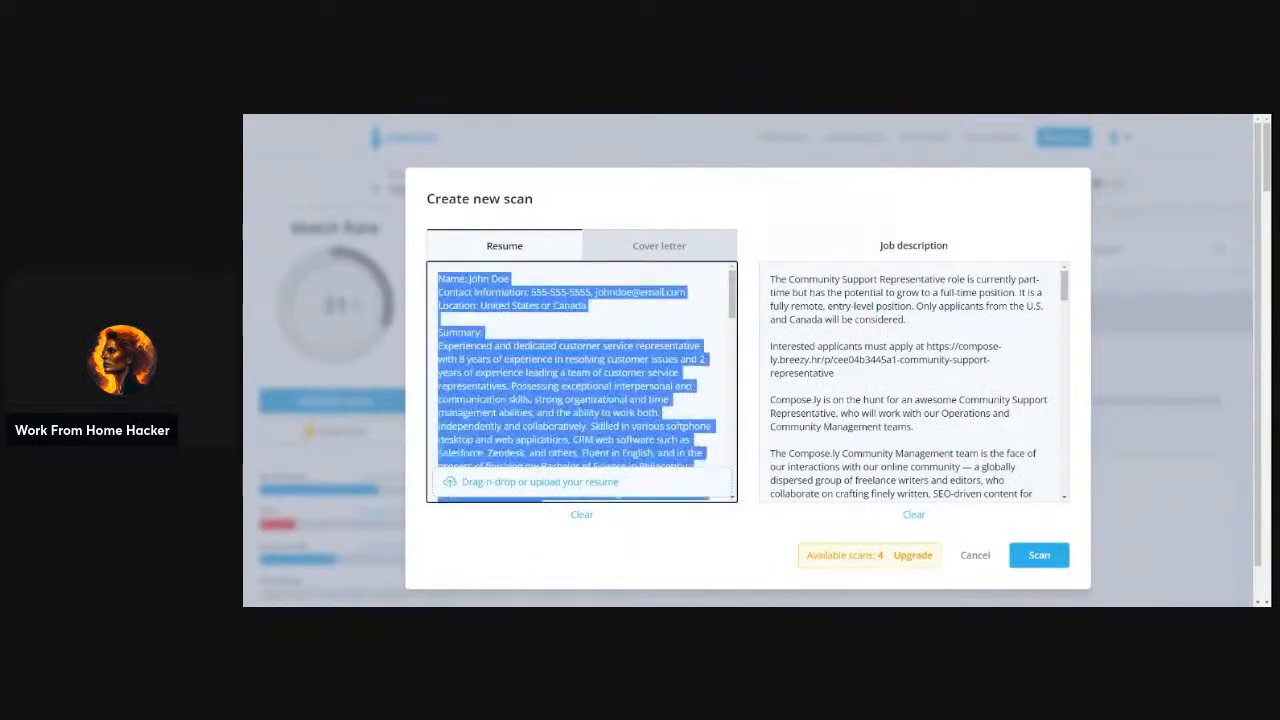
key("ctrl+v")
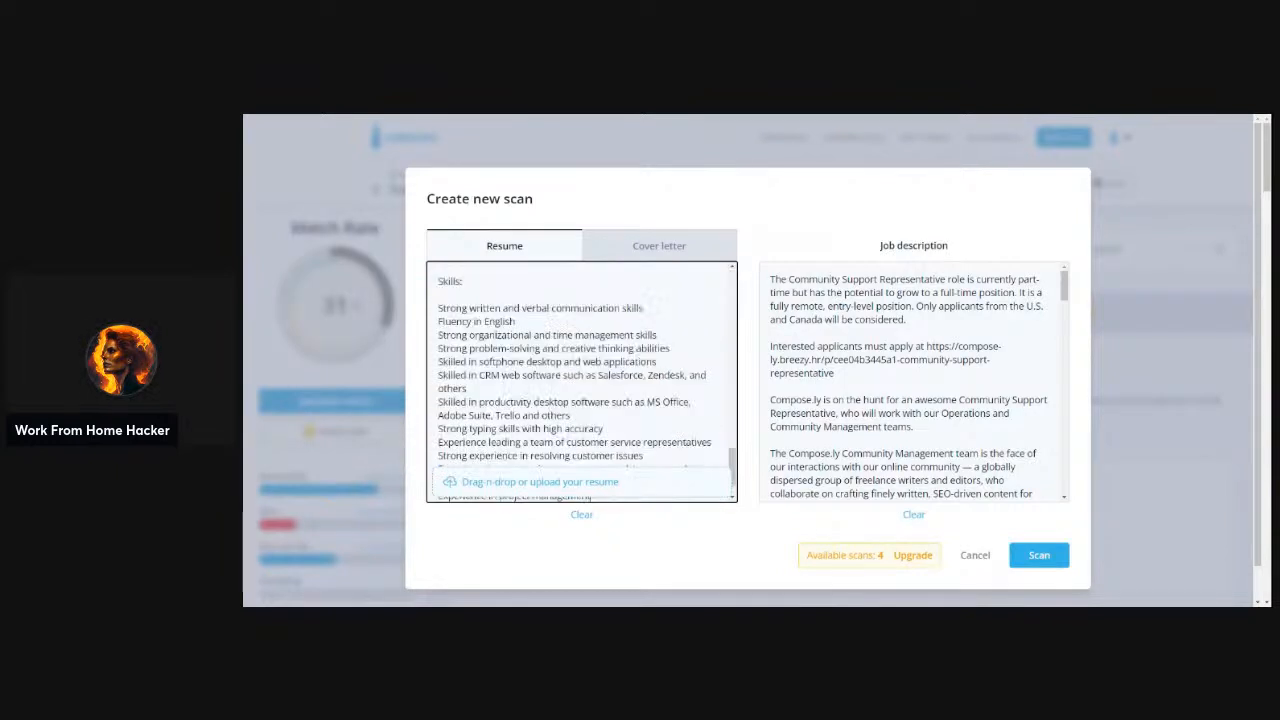
scroll(582, 381, "down", 1)
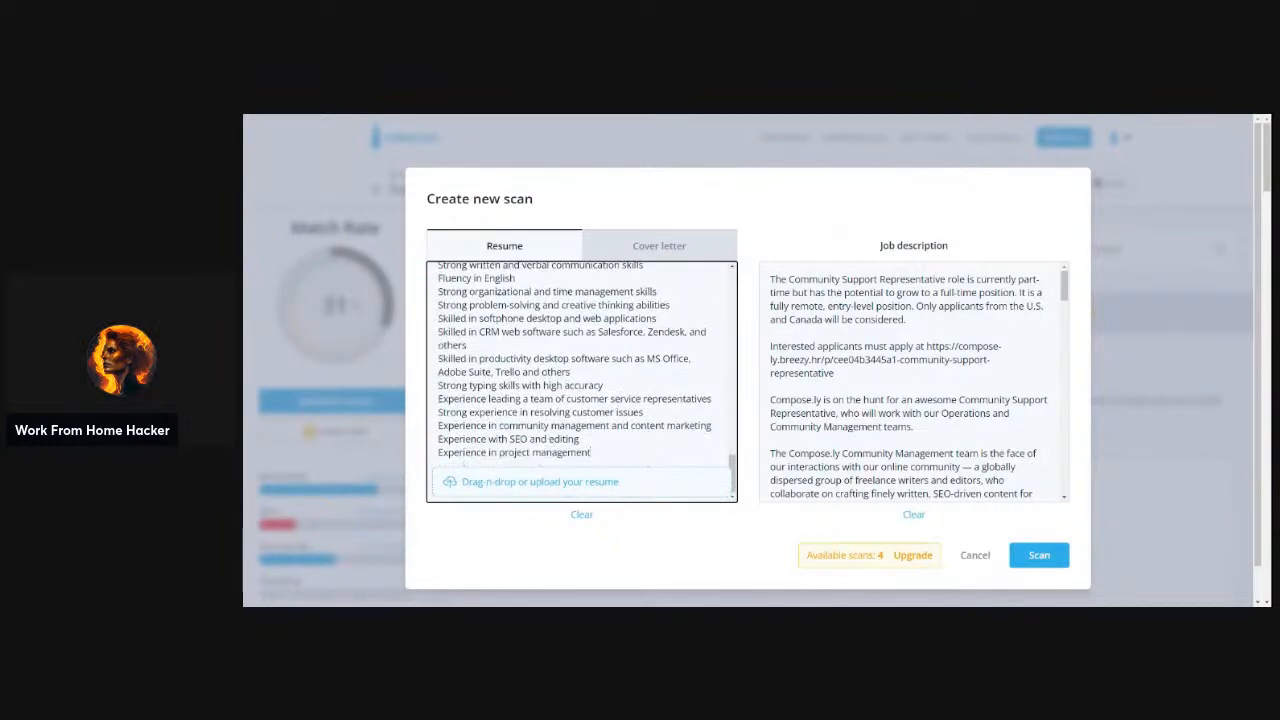
scroll(582, 381, "up", 5)
scroll(582, 381, "up", 10)
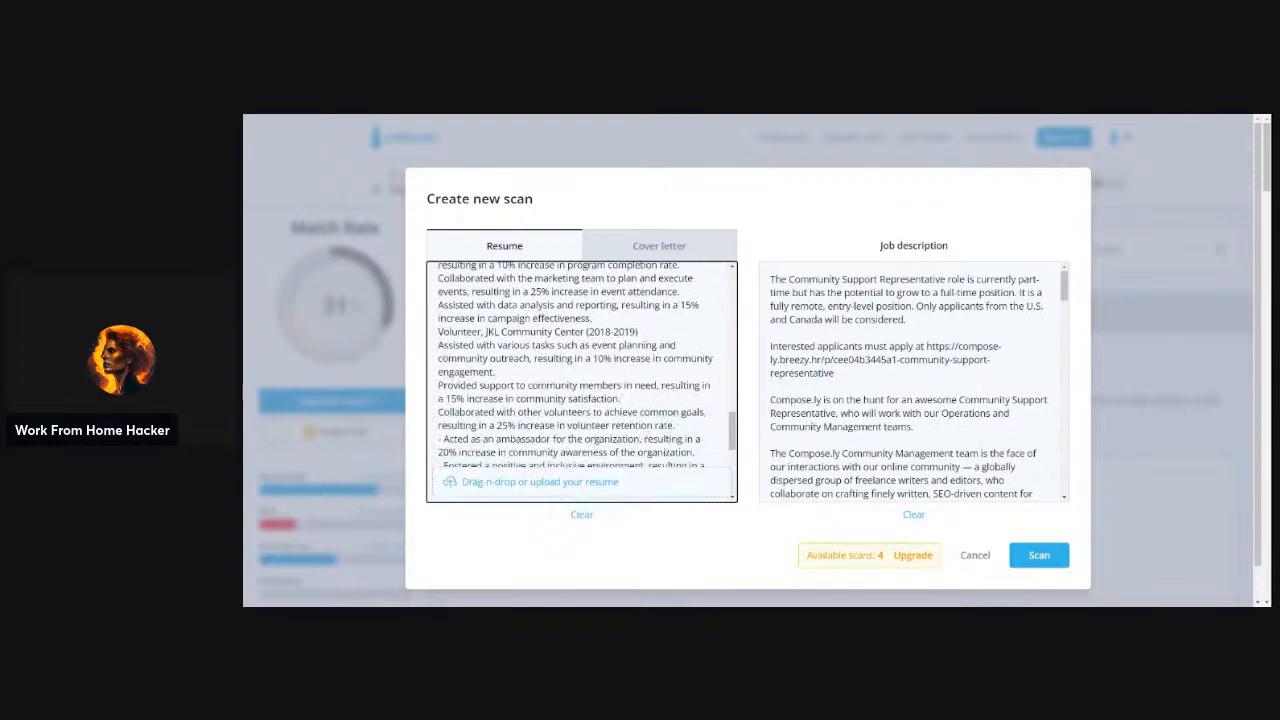
scroll(582, 381, "up", 10)
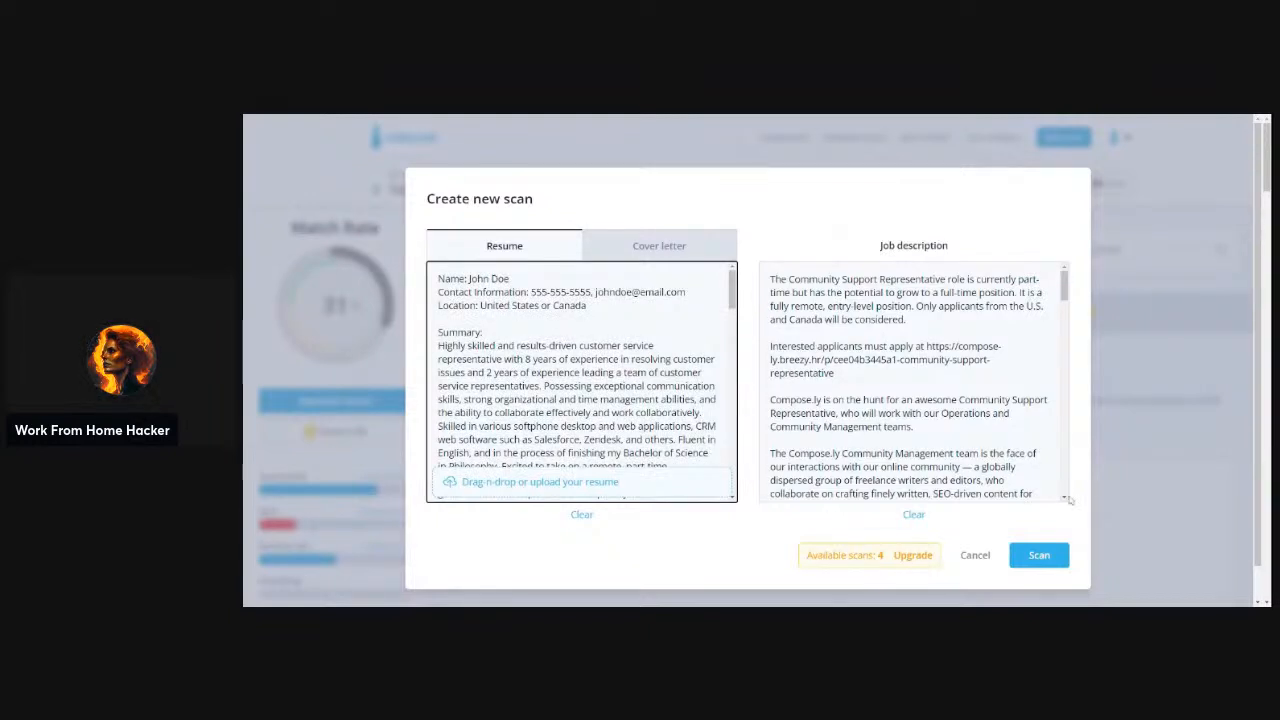
left_click(1042, 556)
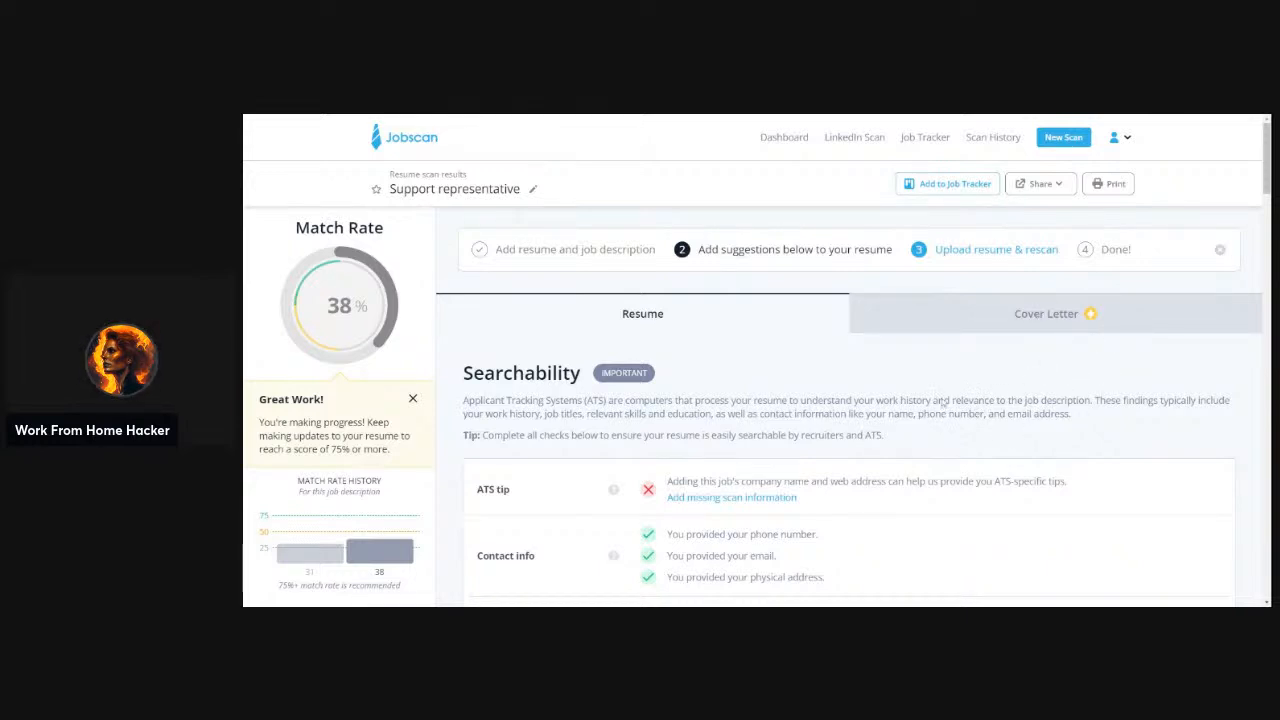
Review the new scan's match rate history, searchability checks and hard skills comparison against the job description
scroll(981, 370, "down", 5)
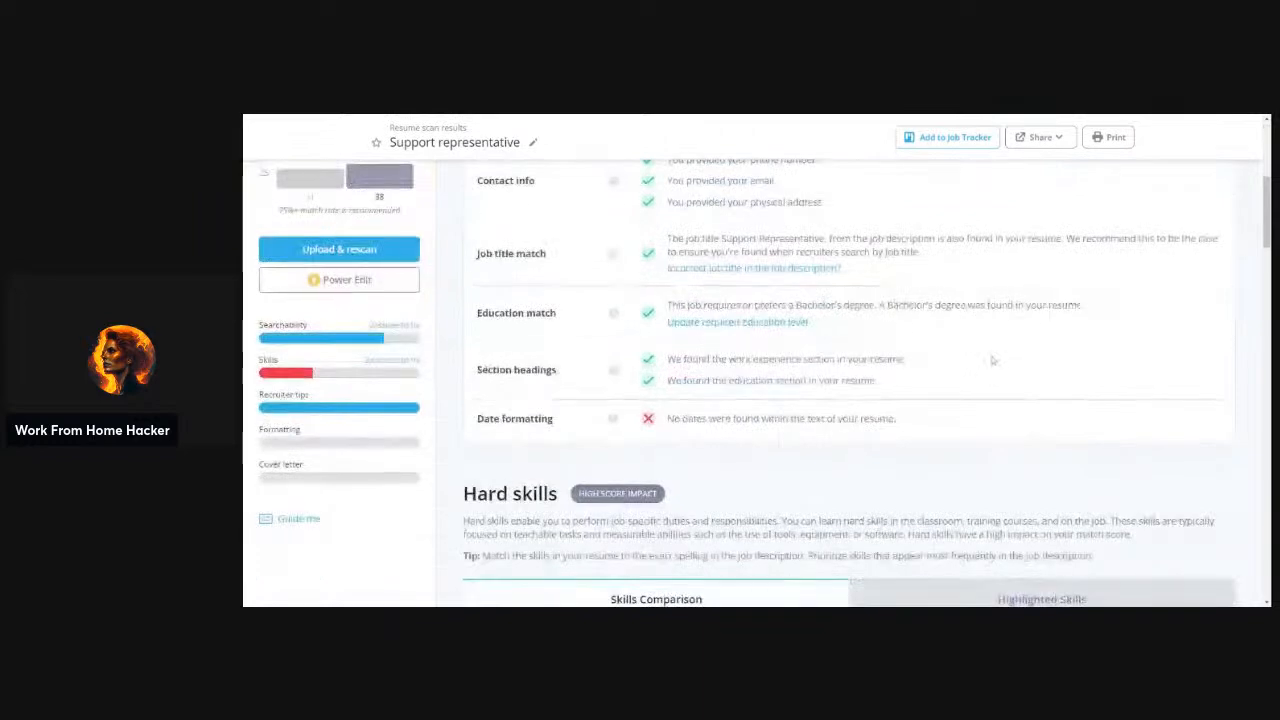
scroll(1071, 480, "down", 3)
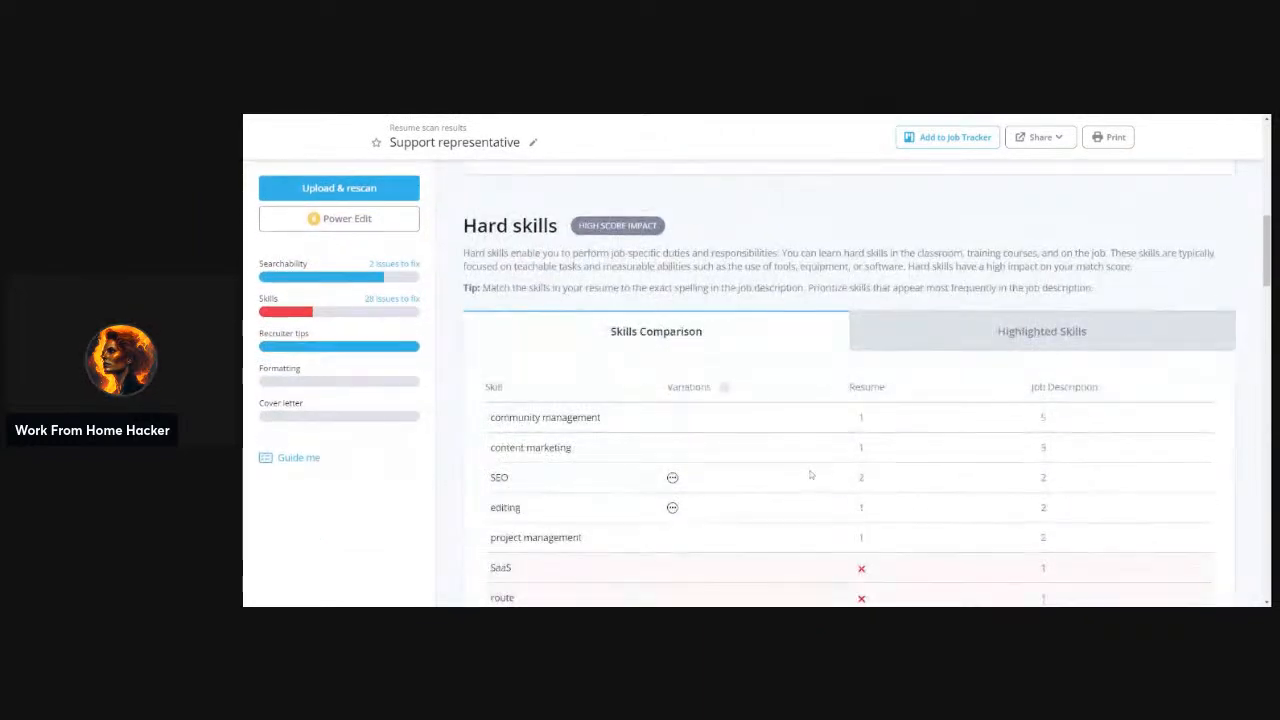
scroll(818, 462, "up", 1)
scroll(821, 454, "up", 1)
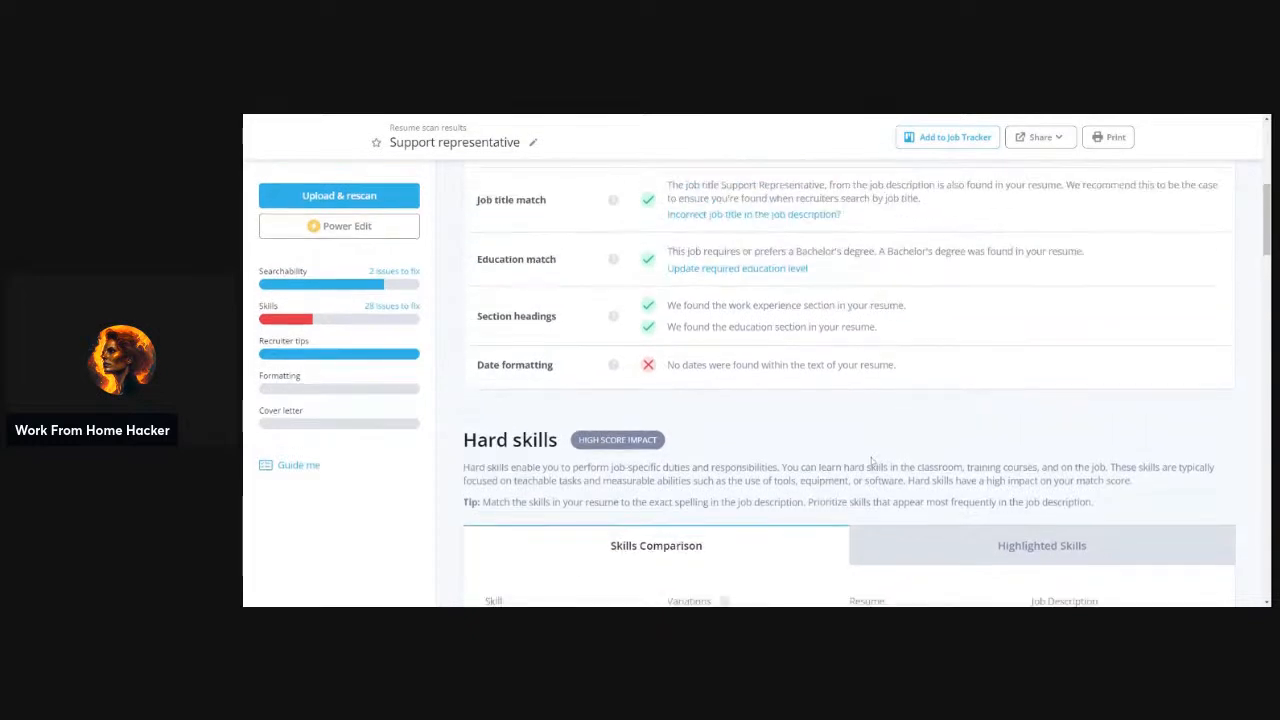
scroll(882, 456, "up", 3)
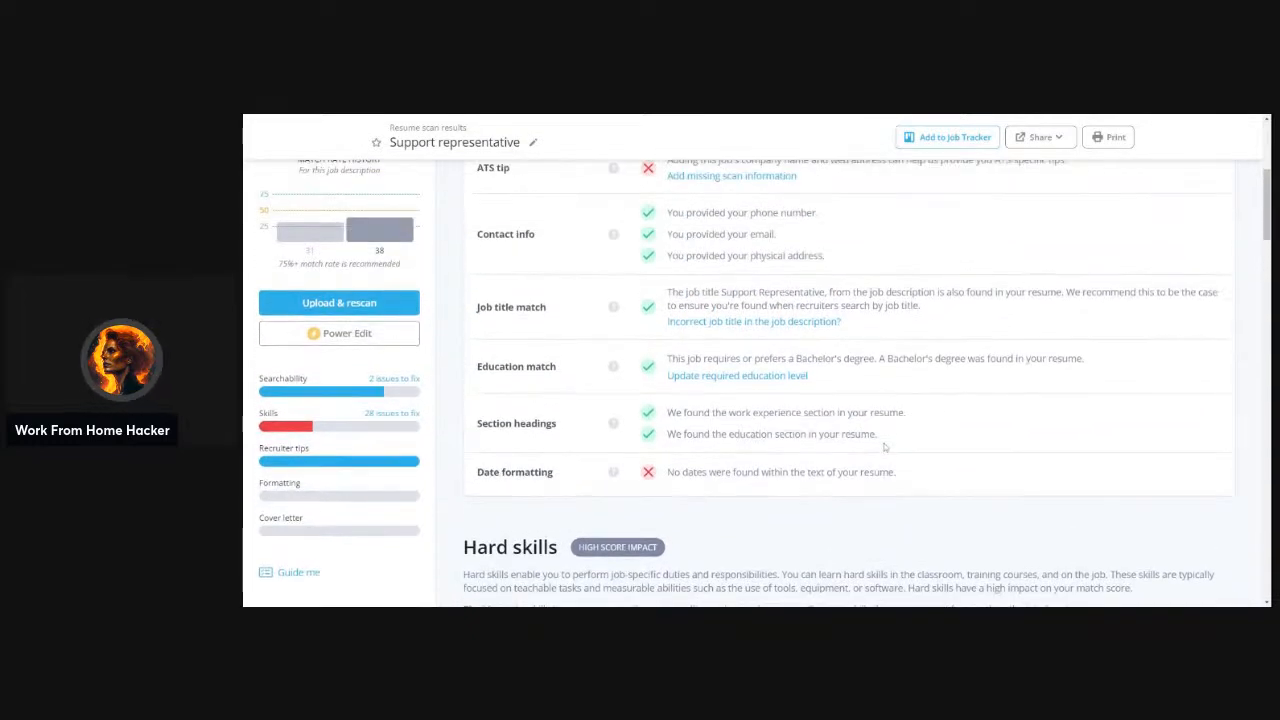
scroll(885, 451, "down", 7)
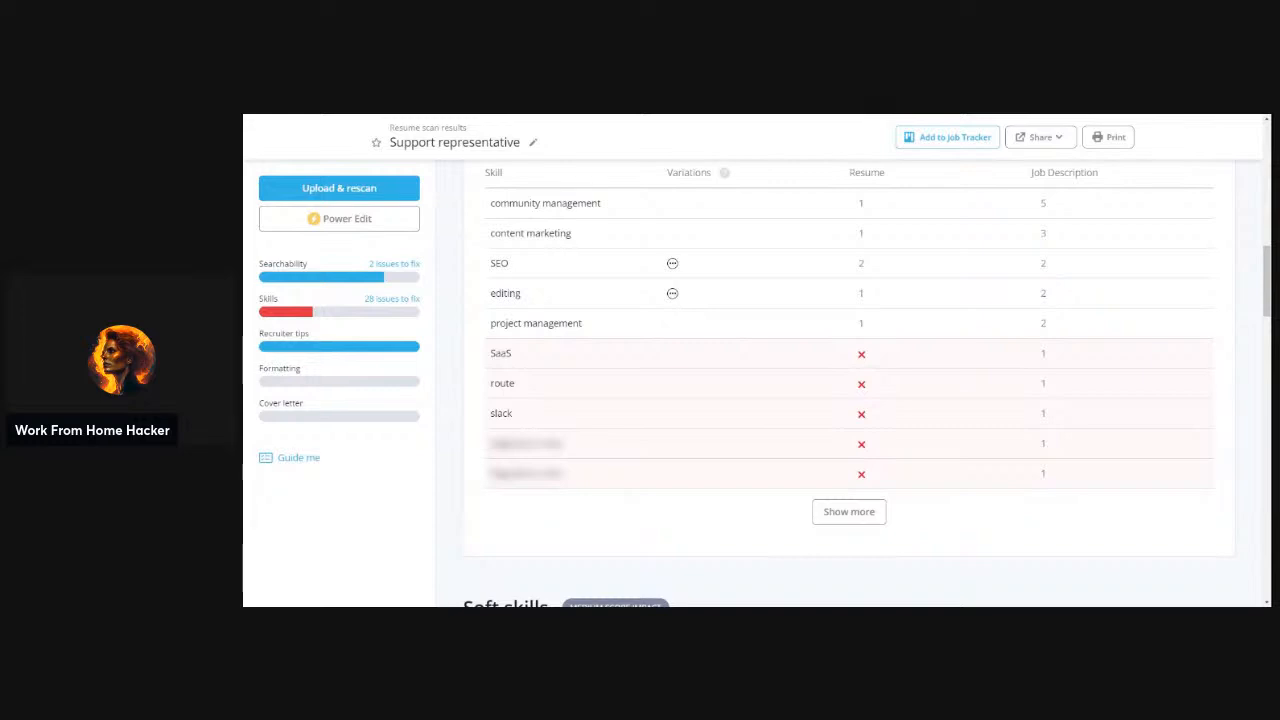
scroll(946, 446, "up", 3)
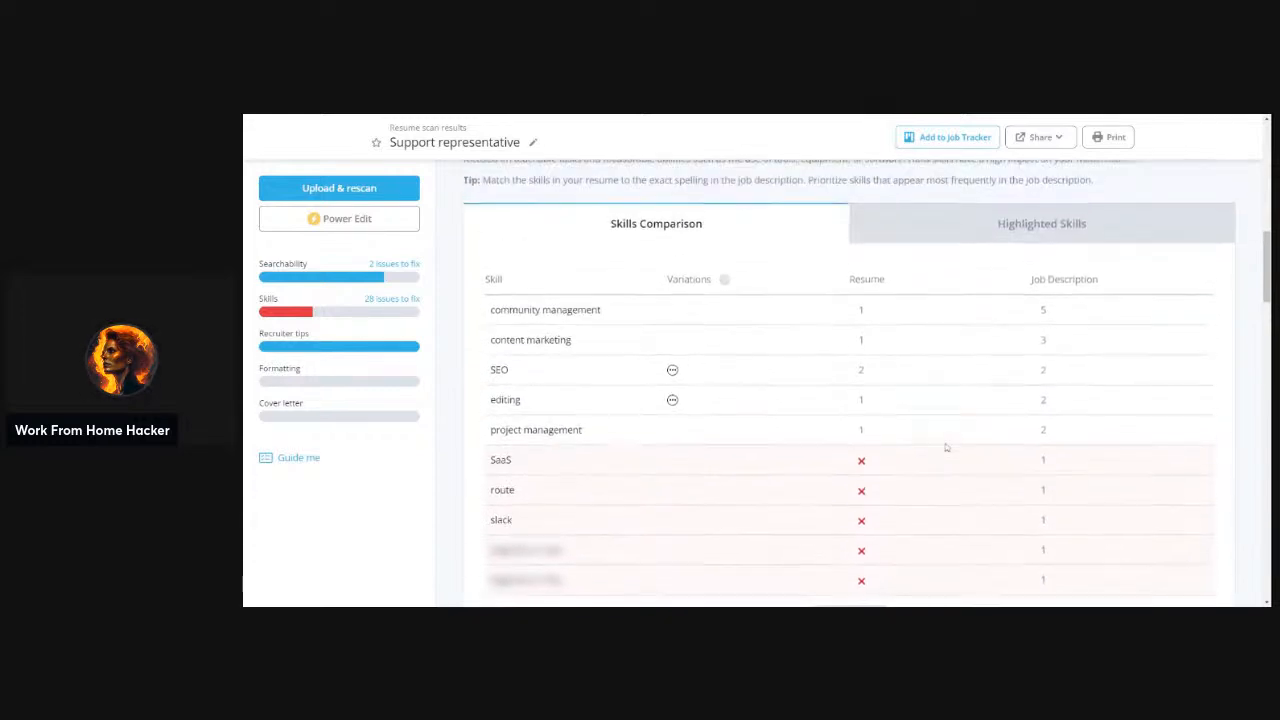
scroll(946, 447, "down", 1)
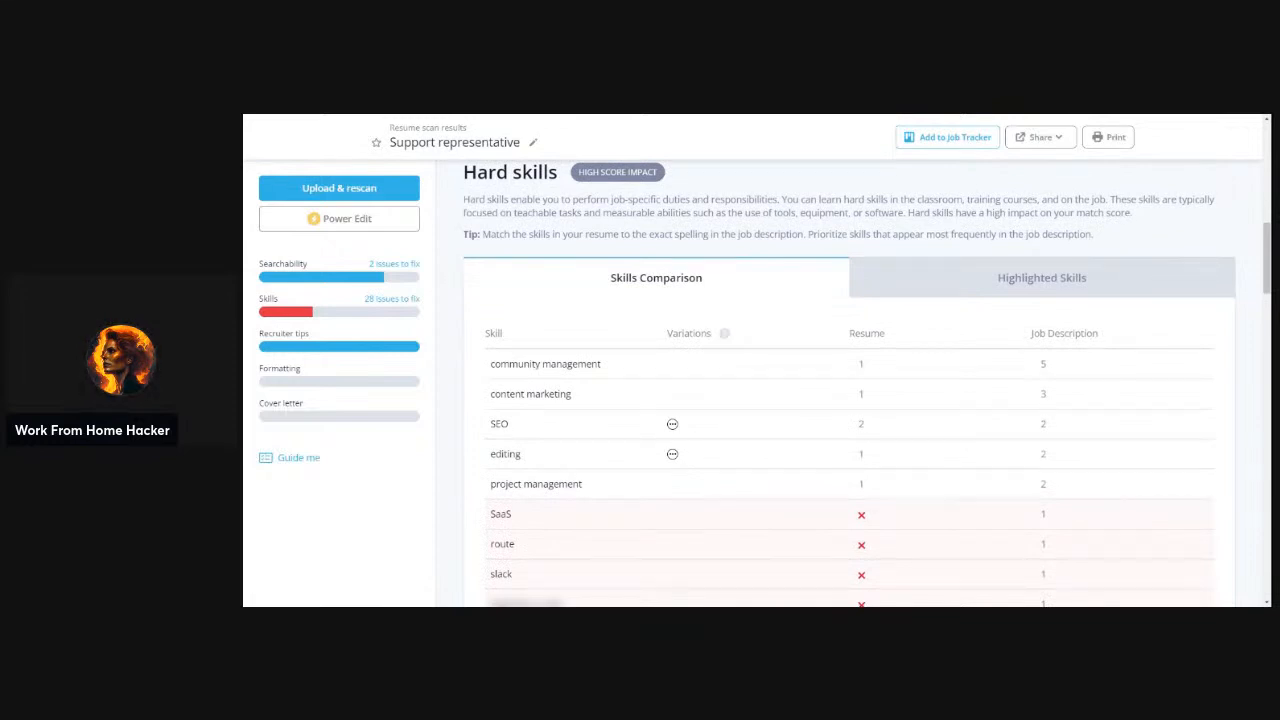
scroll(909, 472, "down", 2)
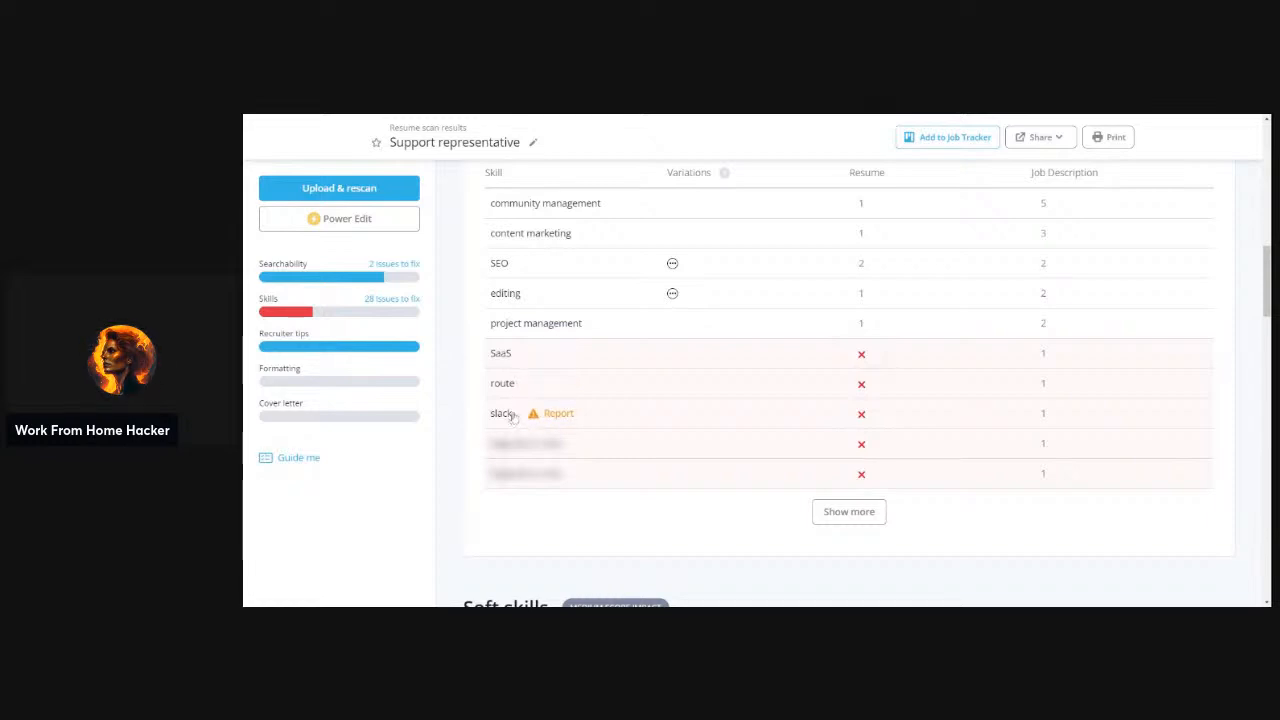
scroll(512, 417, "up", 1)
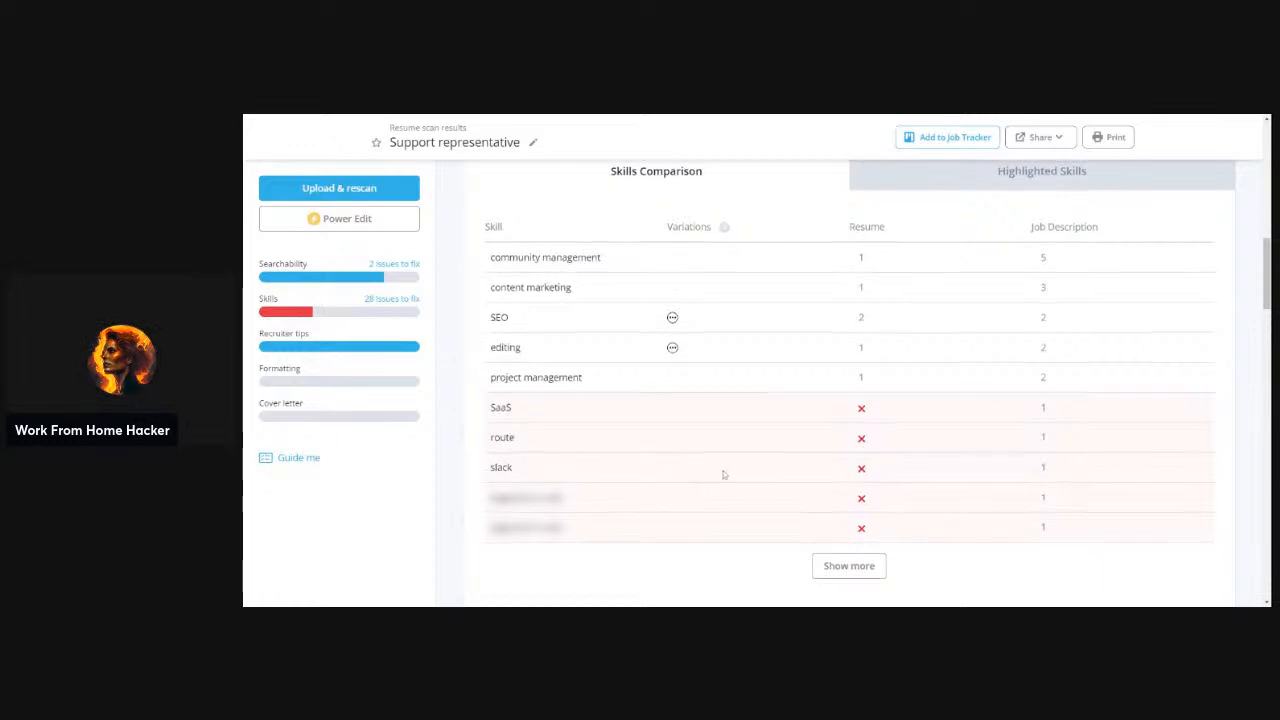
scroll(690, 475, "up", 5)
scroll(726, 475, "up", 3)
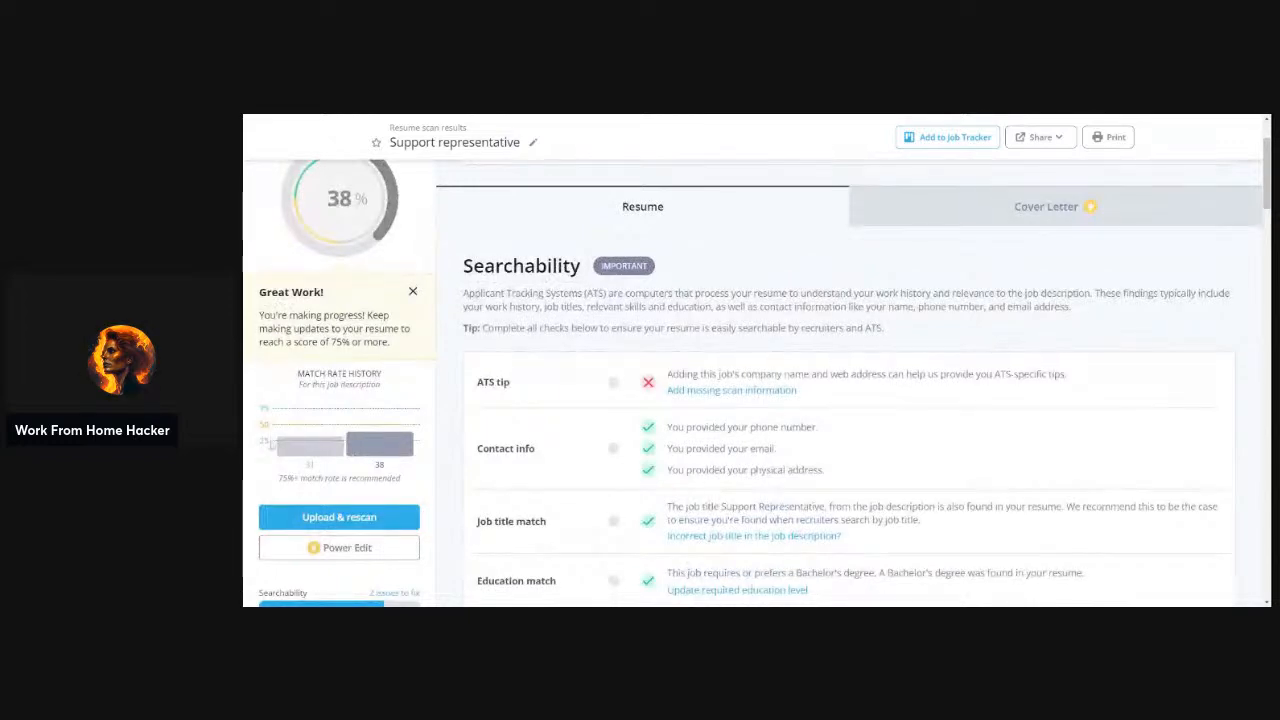
scroll(340, 433, "up", 2)
scroll(744, 446, "down", 7)
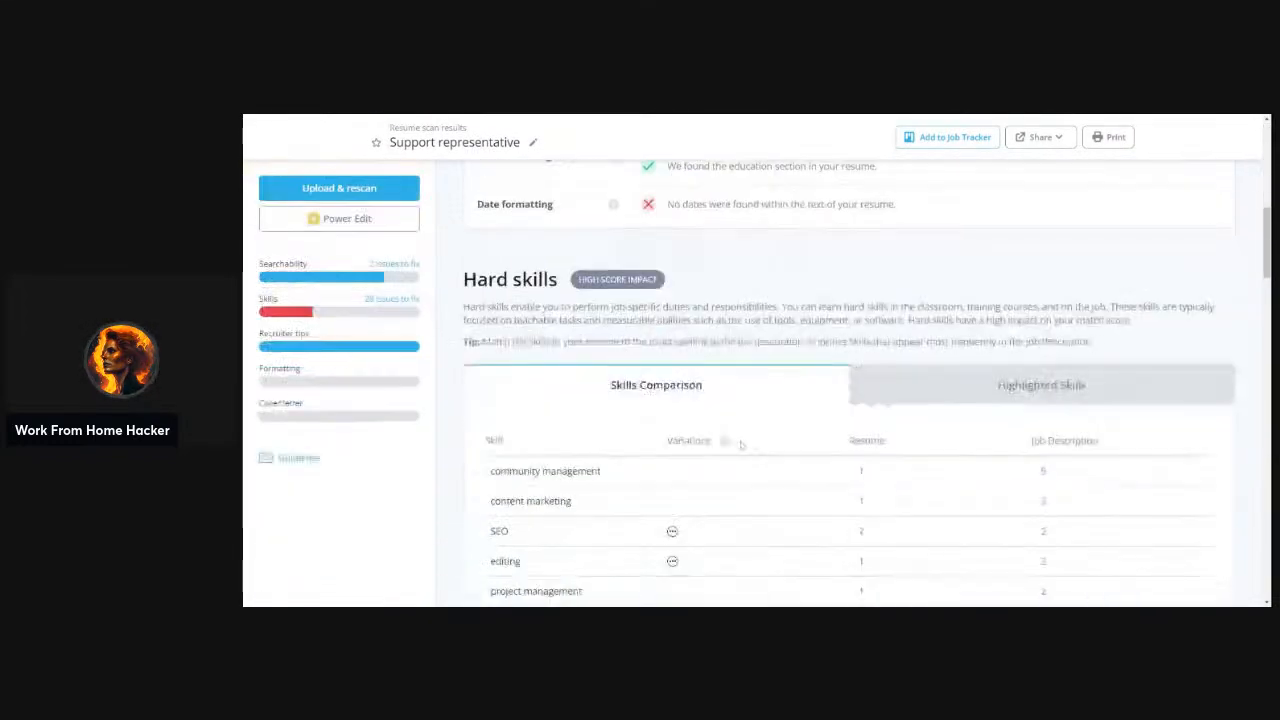
scroll(742, 445, "down", 5)
scroll(742, 444, "up", 2)
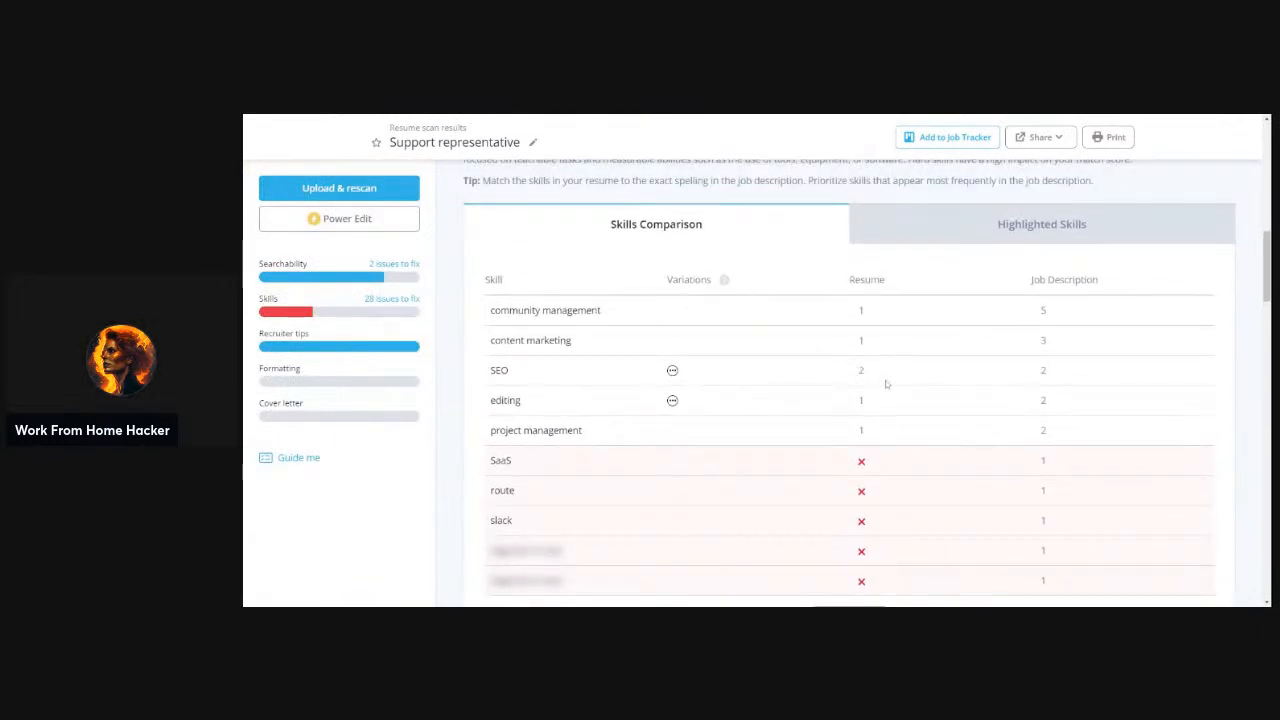
scroll(885, 383, "up", 2)
scroll(886, 384, "down", 4)
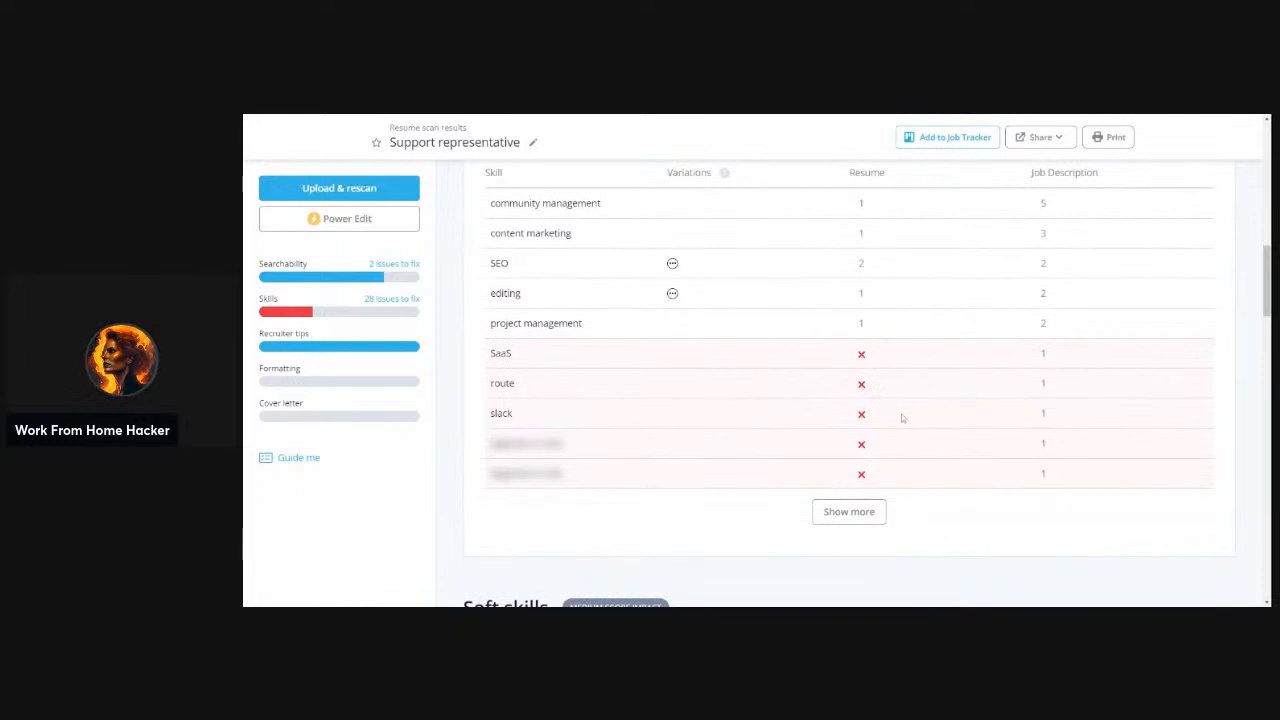
Review the soft skills comparison, including the detected variations of "collaboration", and return to the searchability checks
scroll(901, 418, "down", 9)
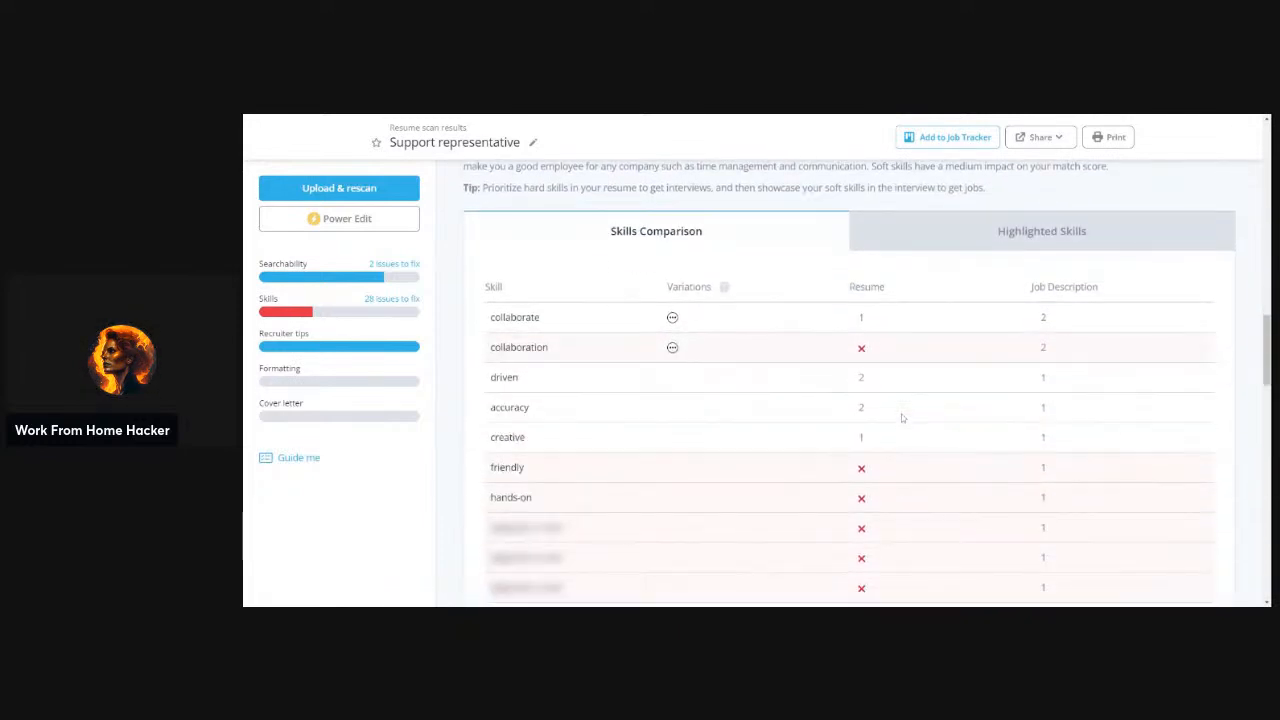
scroll(901, 418, "up", 2)
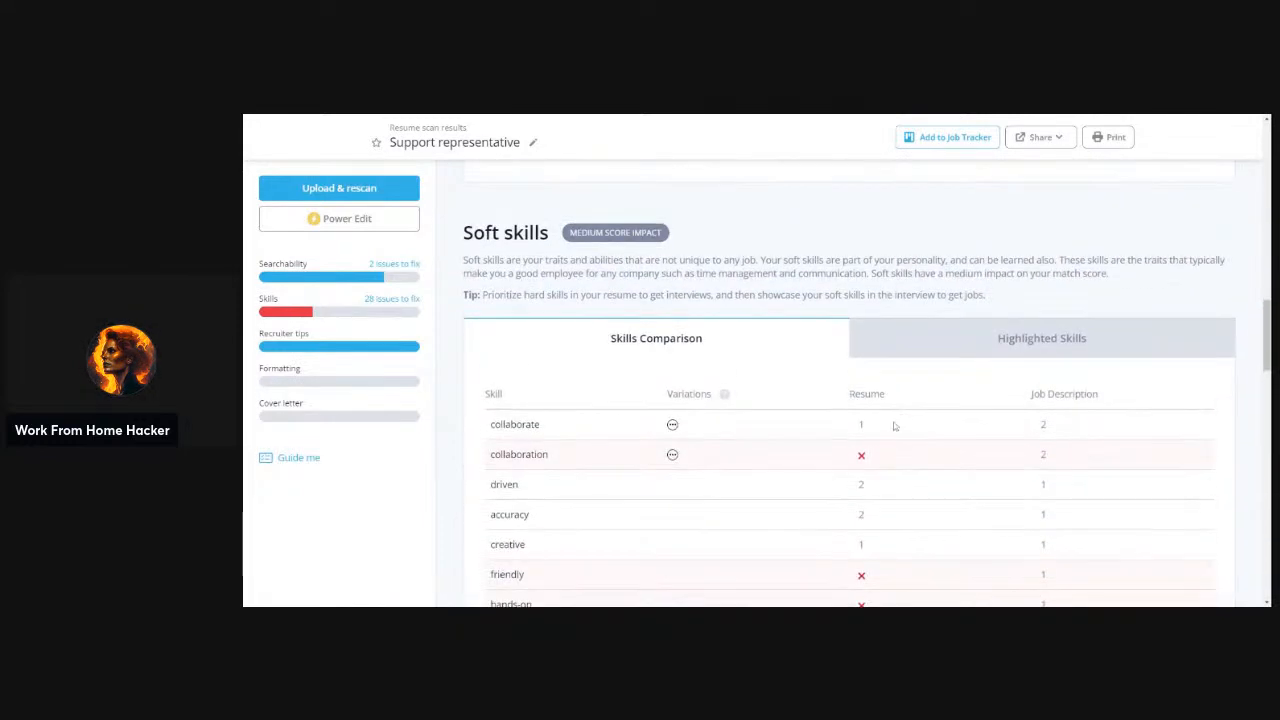
scroll(876, 478, "down", 2)
scroll(876, 478, "up", 1)
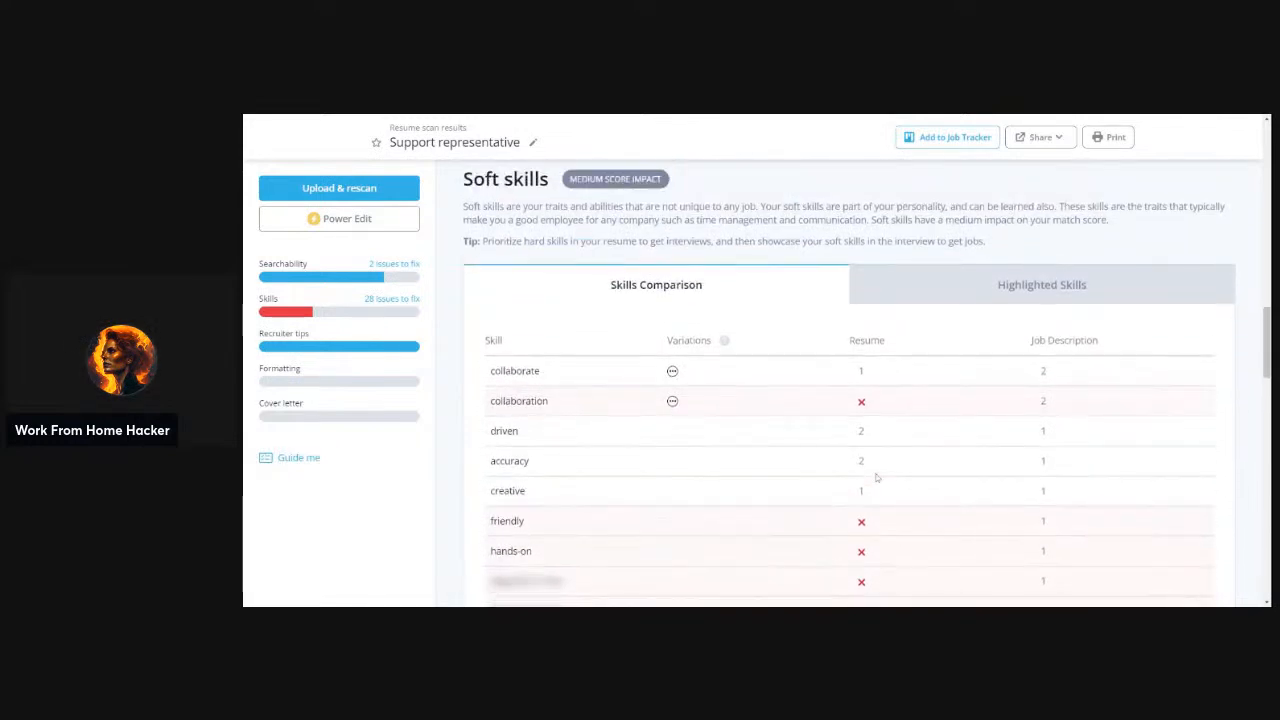
left_click(672, 401)
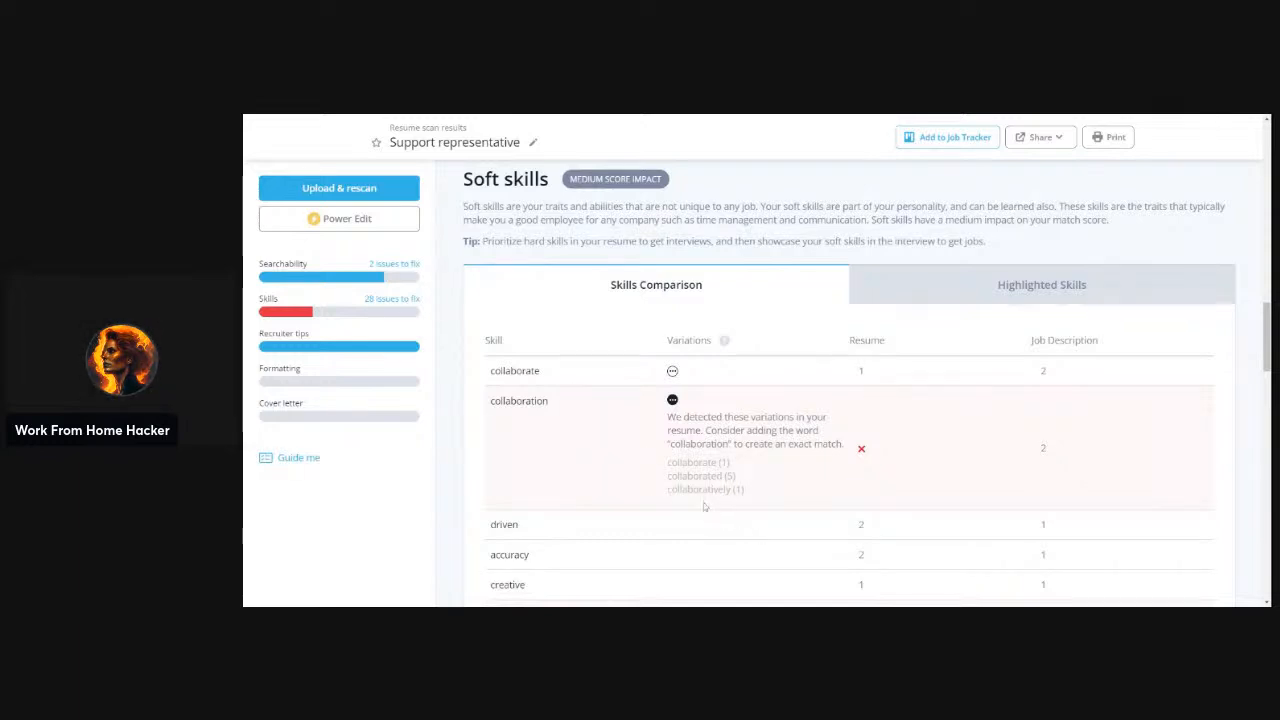
left_click(672, 400)
scroll(754, 486, "down", 1)
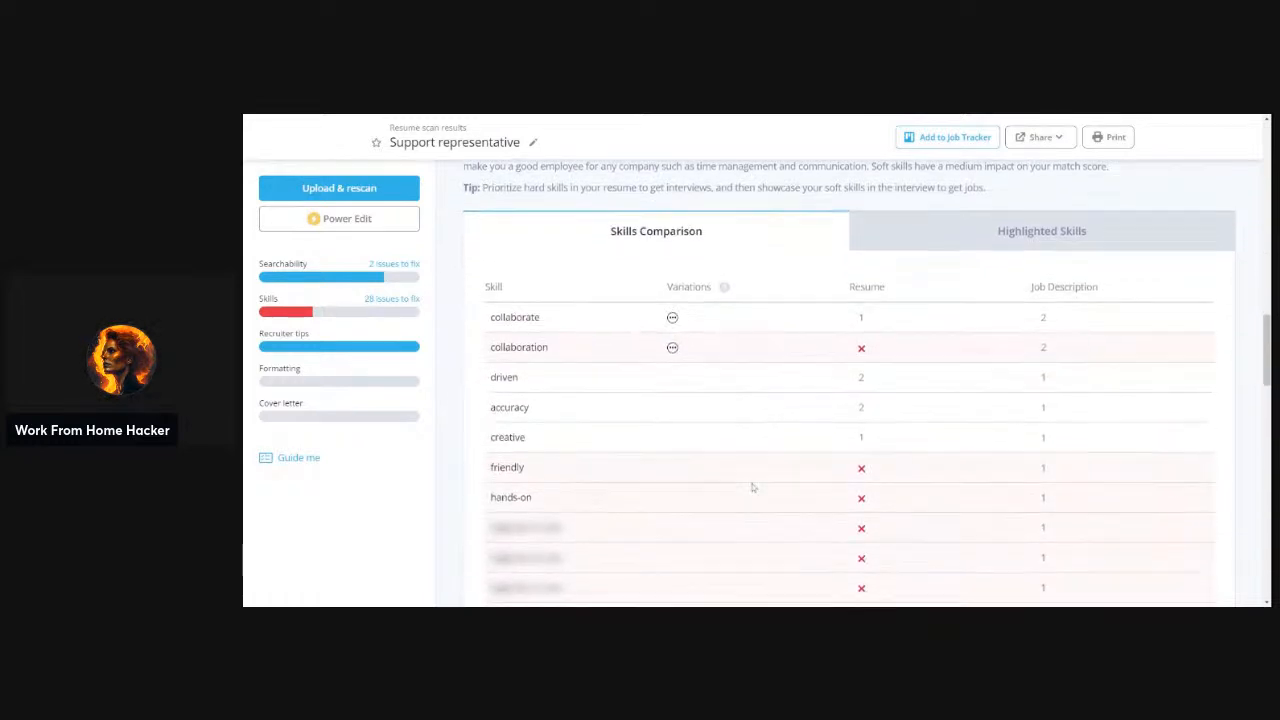
scroll(753, 486, "down", 2)
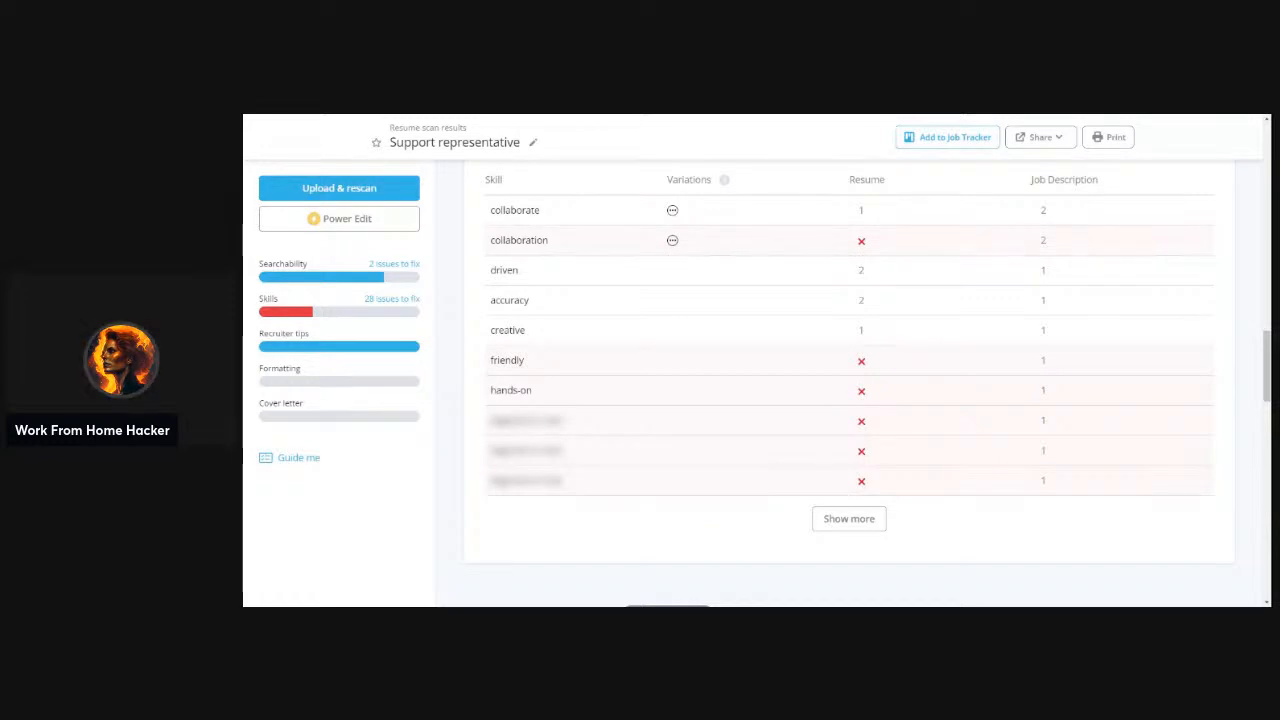
scroll(753, 485, "down", 4)
scroll(753, 485, "down", 5)
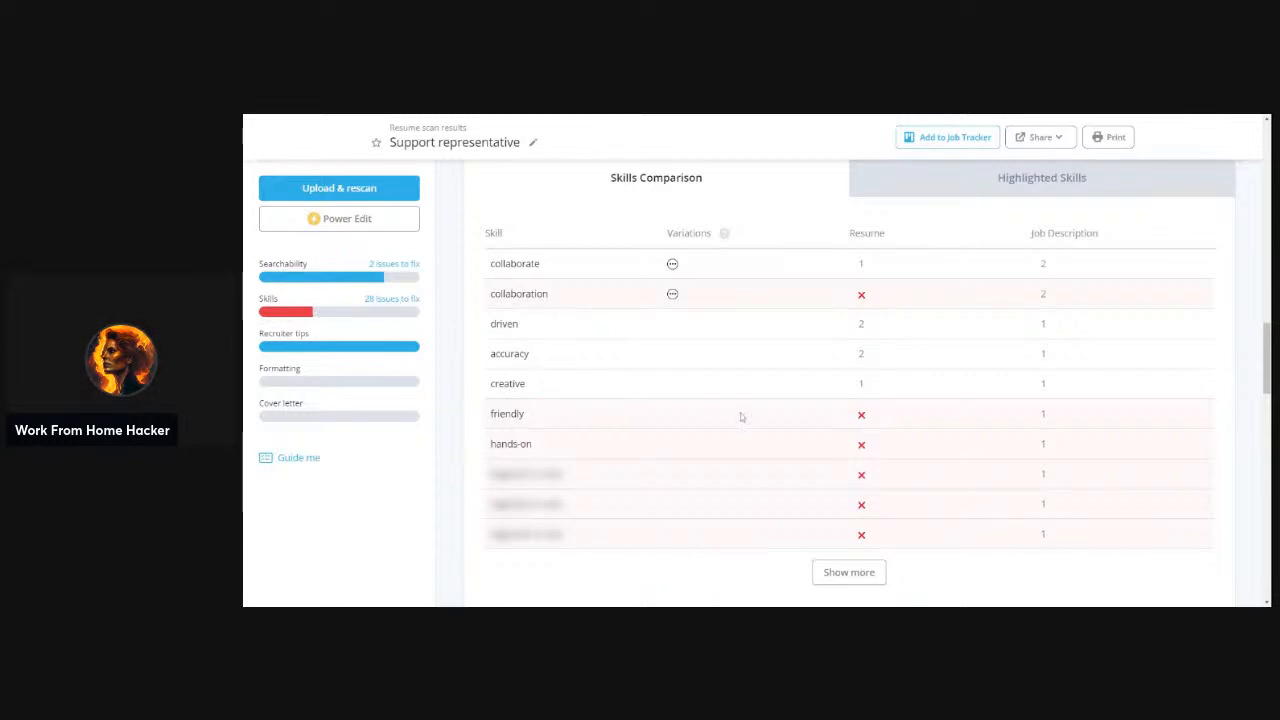
scroll(740, 423, "up", 8)
scroll(737, 418, "up", 8)
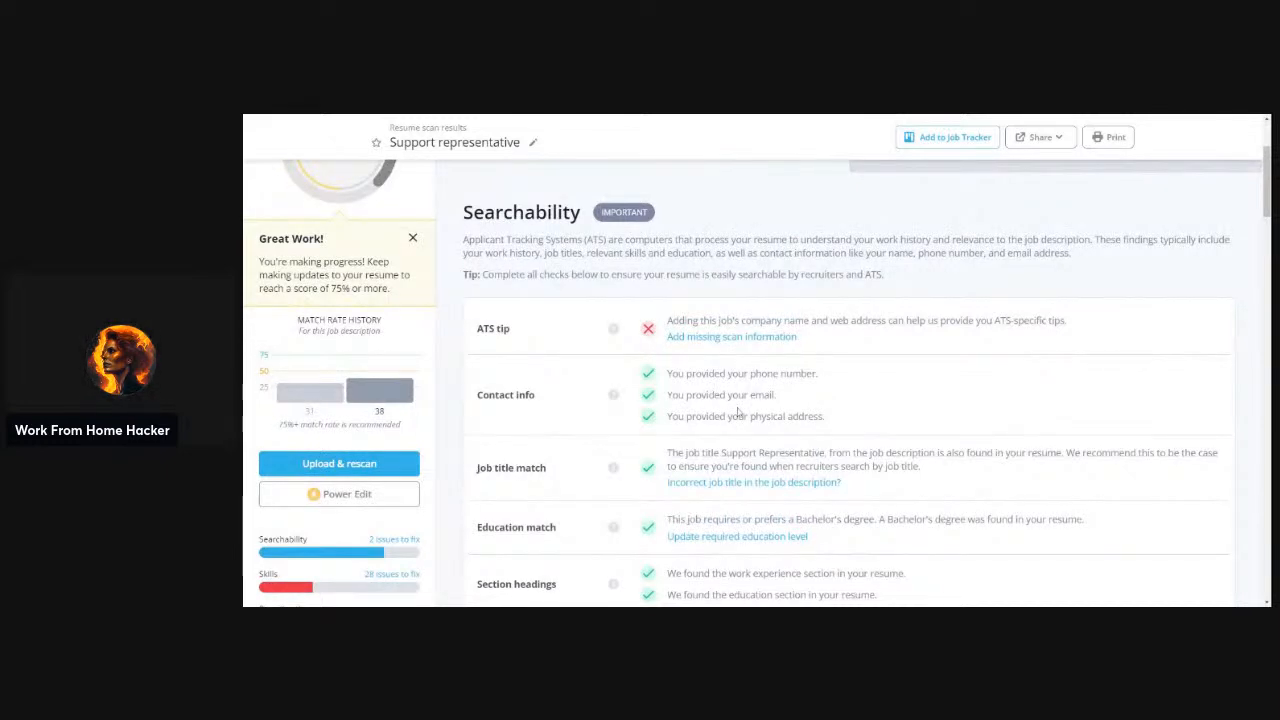
Review the rescan results again, covering searchability, hard skills, soft skills, other keywords and recruiter tips, for remaining gaps
scroll(737, 416, "down", 5)
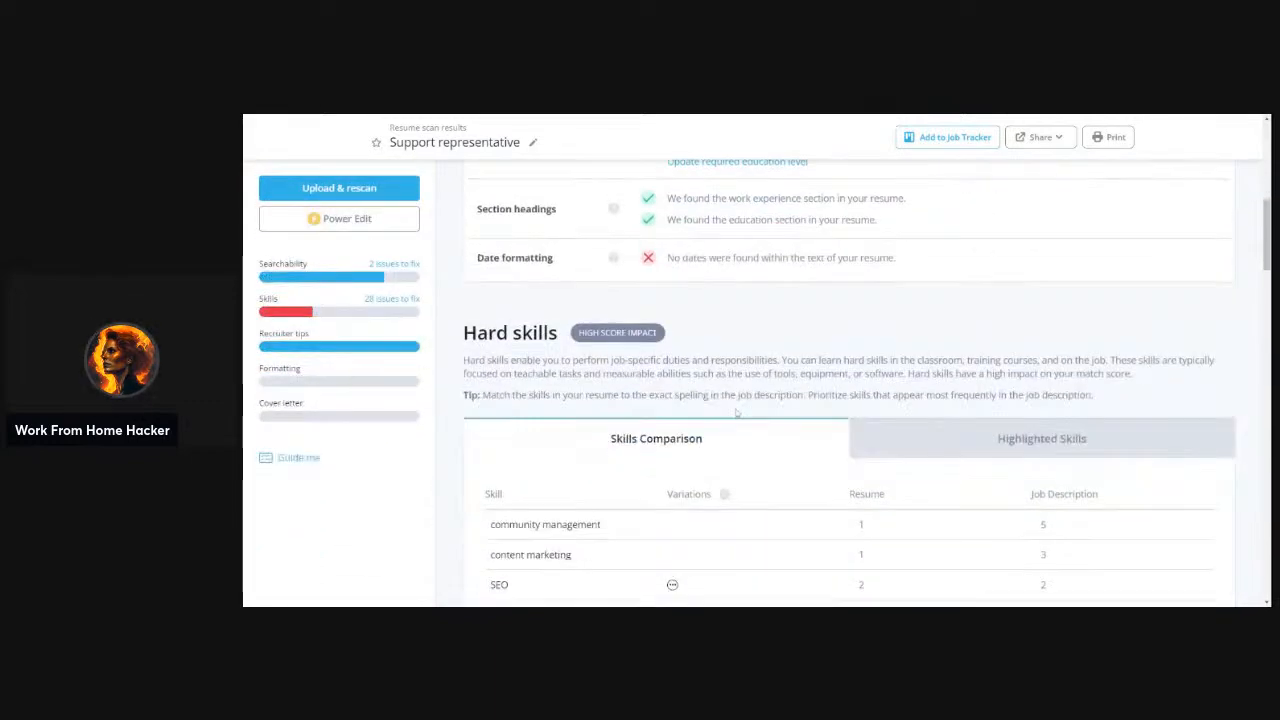
scroll(736, 412, "down", 3)
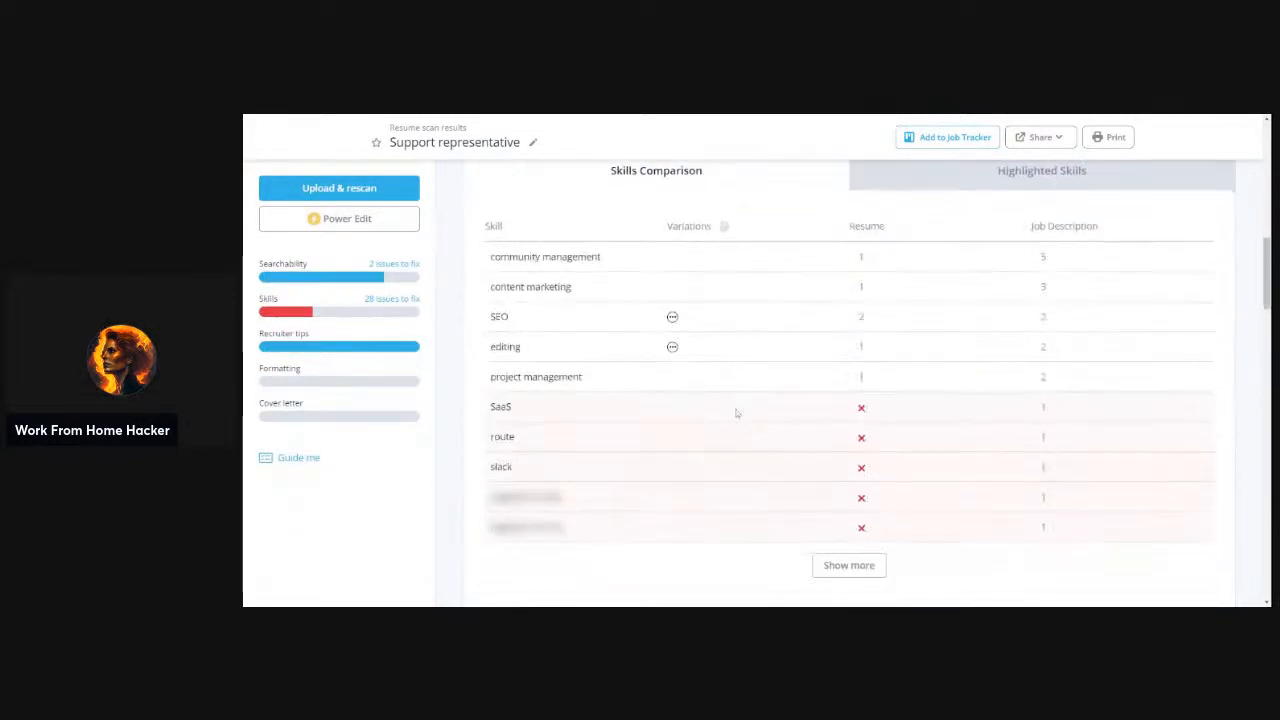
scroll(726, 396, "up", 4)
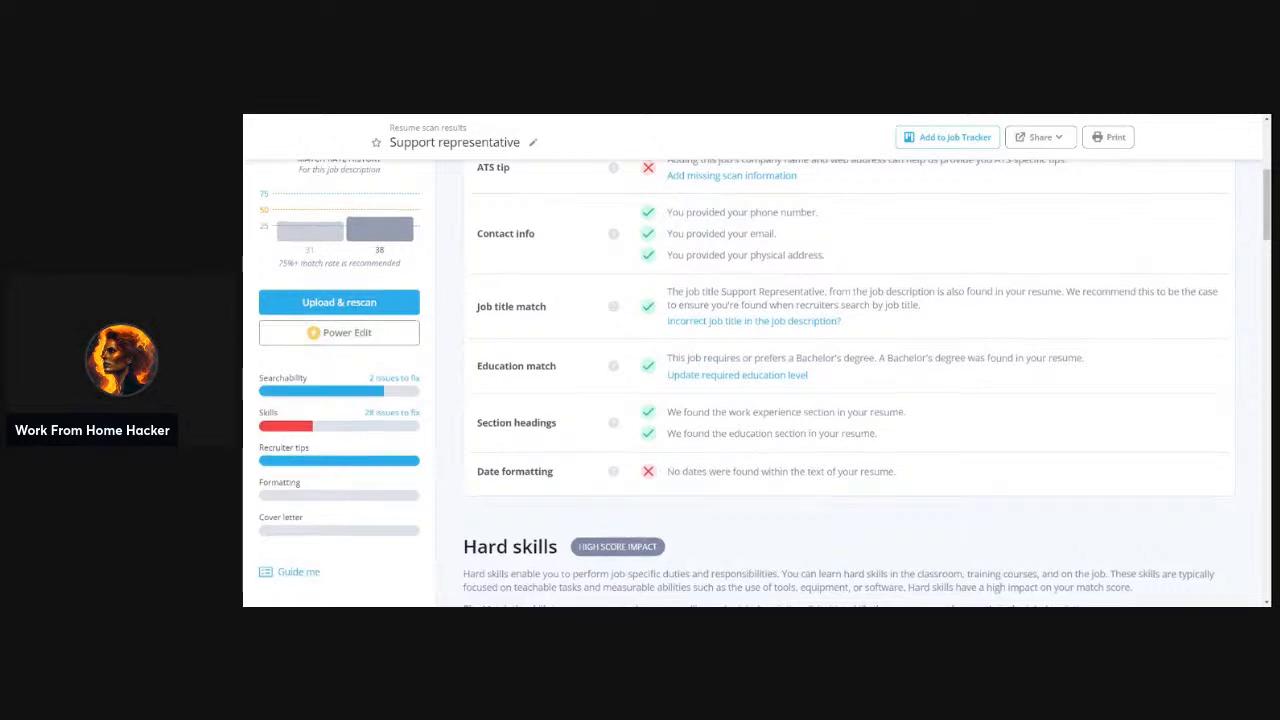
scroll(756, 349, "down", 4)
scroll(756, 349, "down", 12)
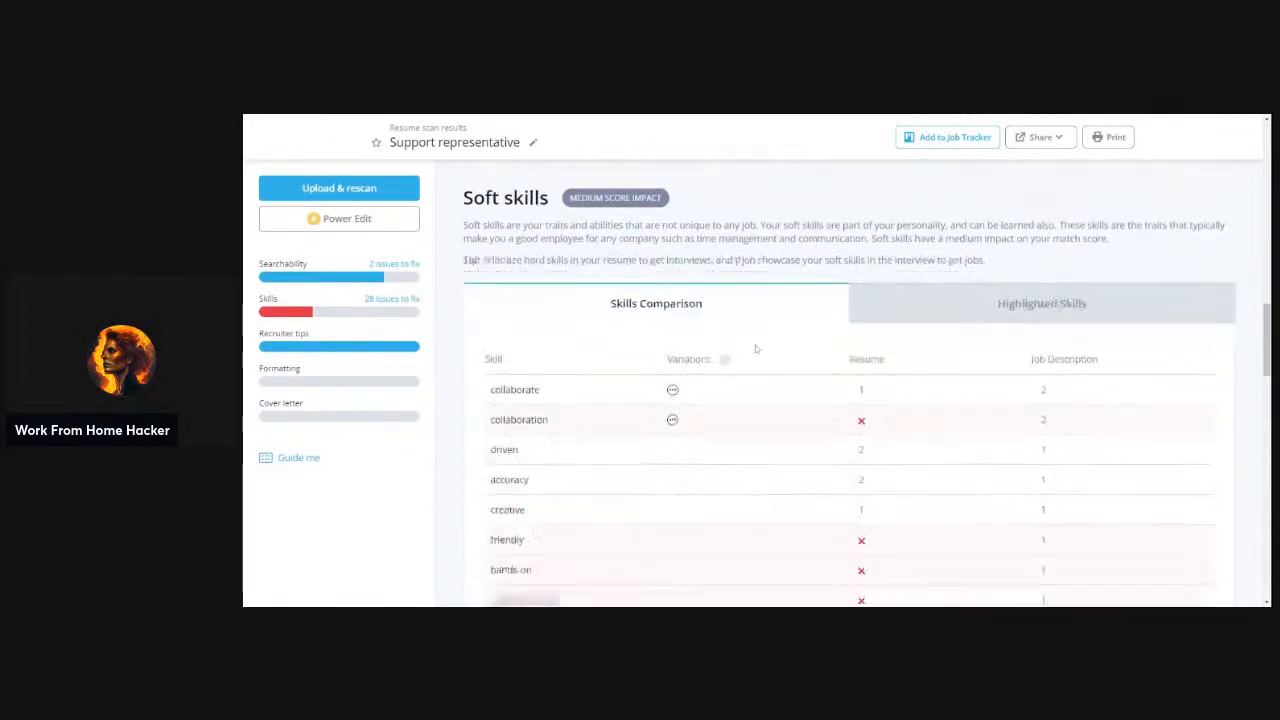
scroll(756, 349, "up", 2)
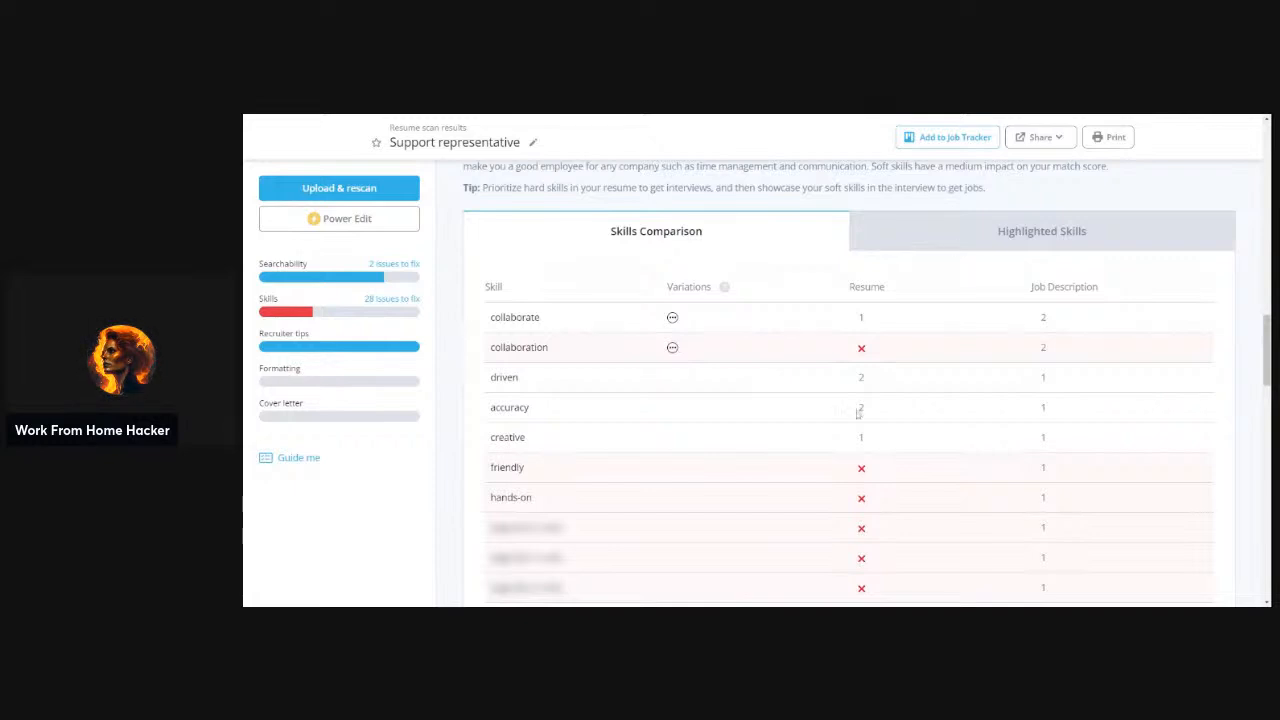
scroll(857, 413, "down", 15)
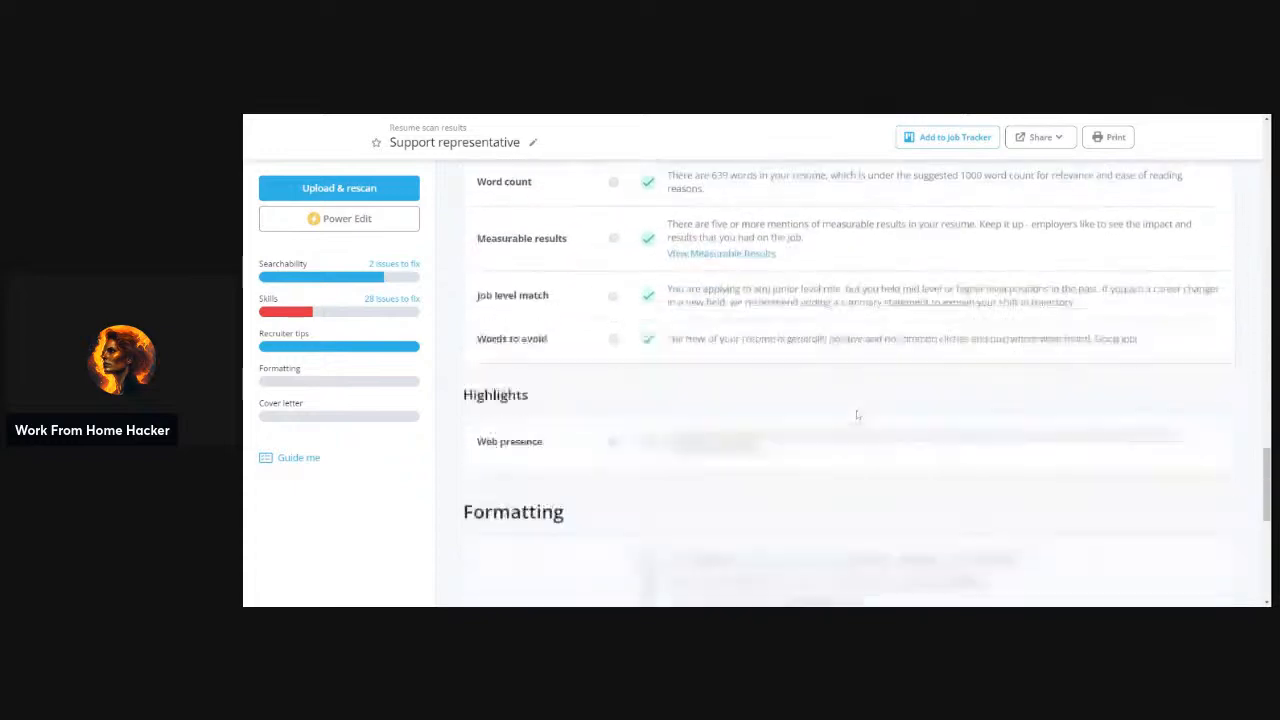
scroll(857, 413, "up", 10)
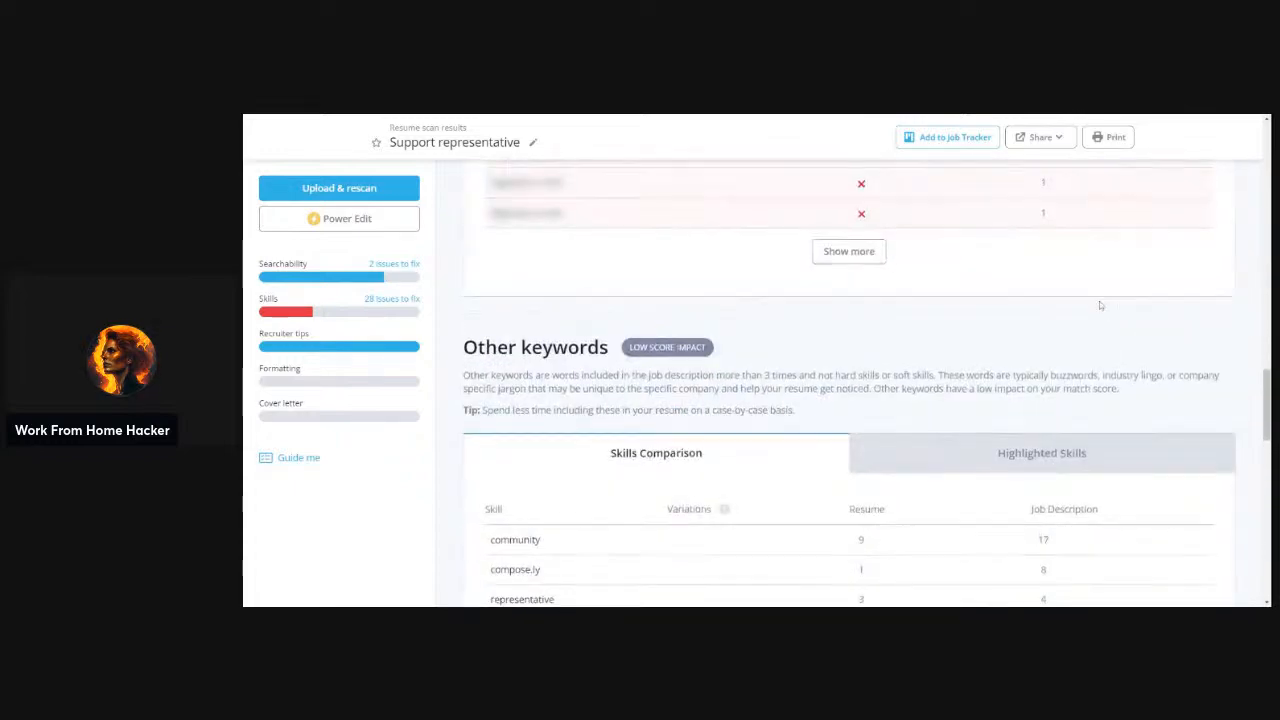
scroll(1099, 304, "up", 6)
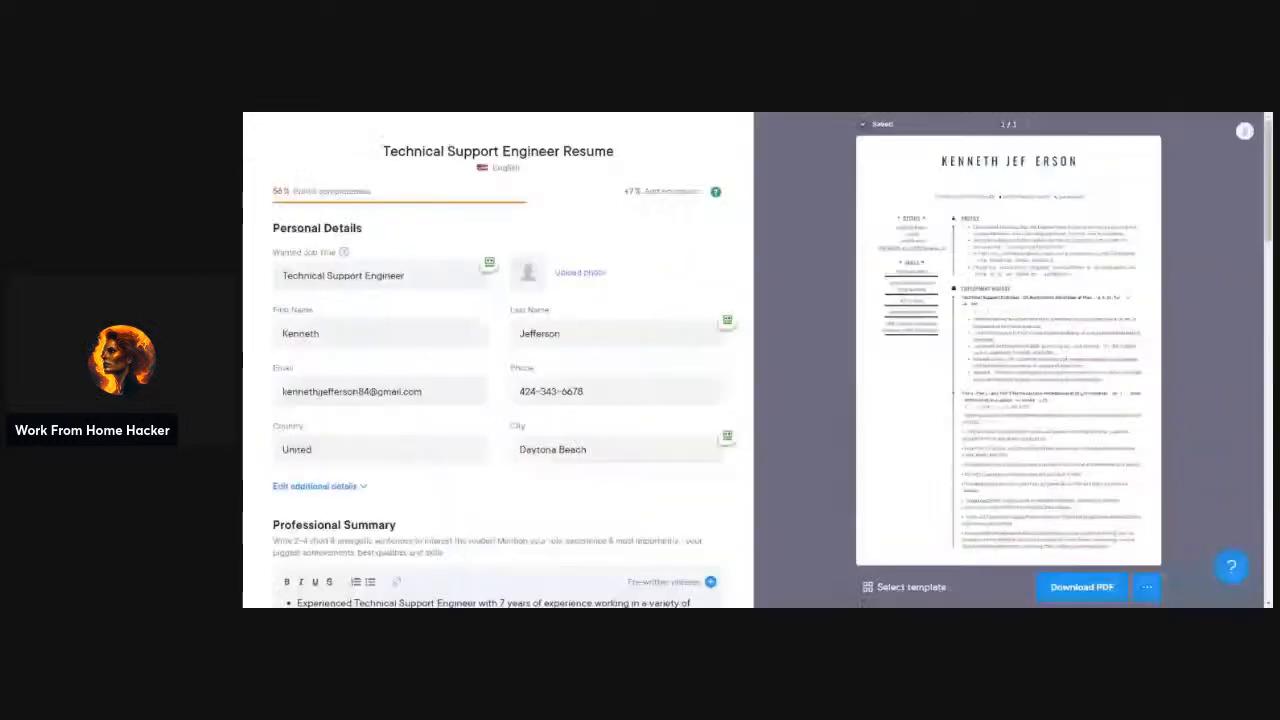
Switch to the online resume builder, look over the Technical Support Engineer resume and open the untitled resume
scroll(505, 225, "down", 3)
scroll(510, 226, "down", 4)
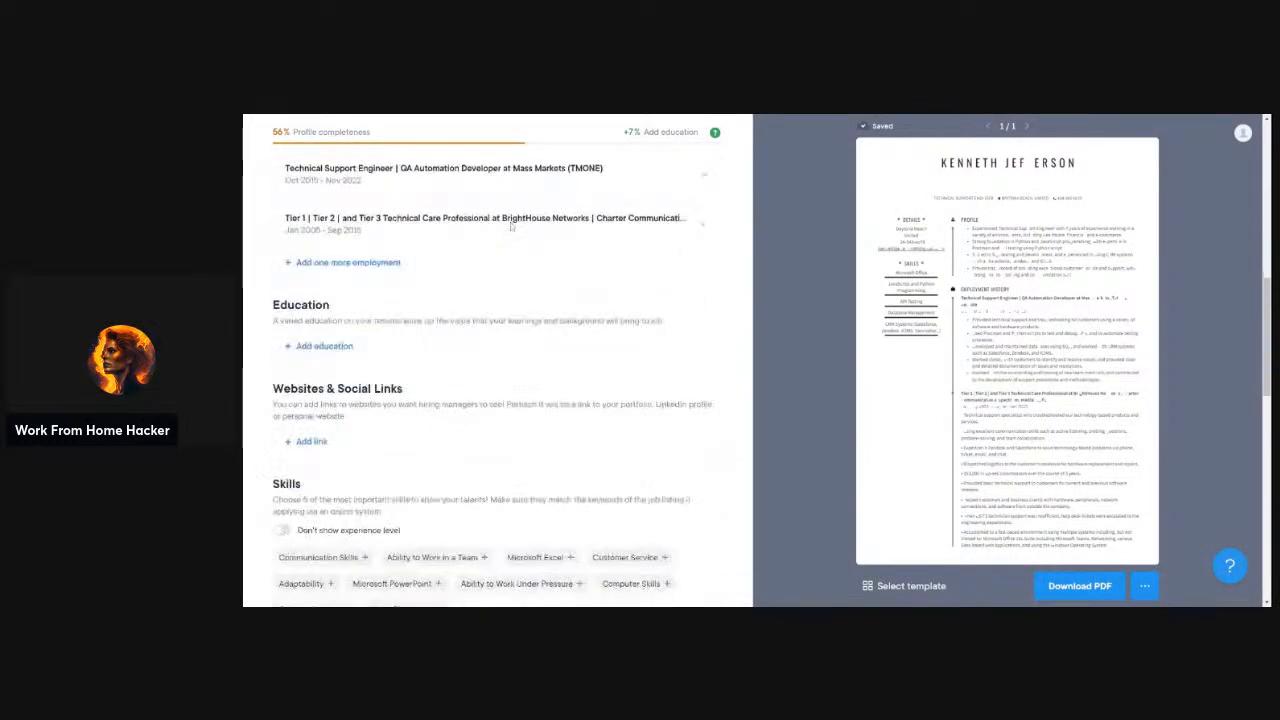
scroll(323, 118, "up", 10)
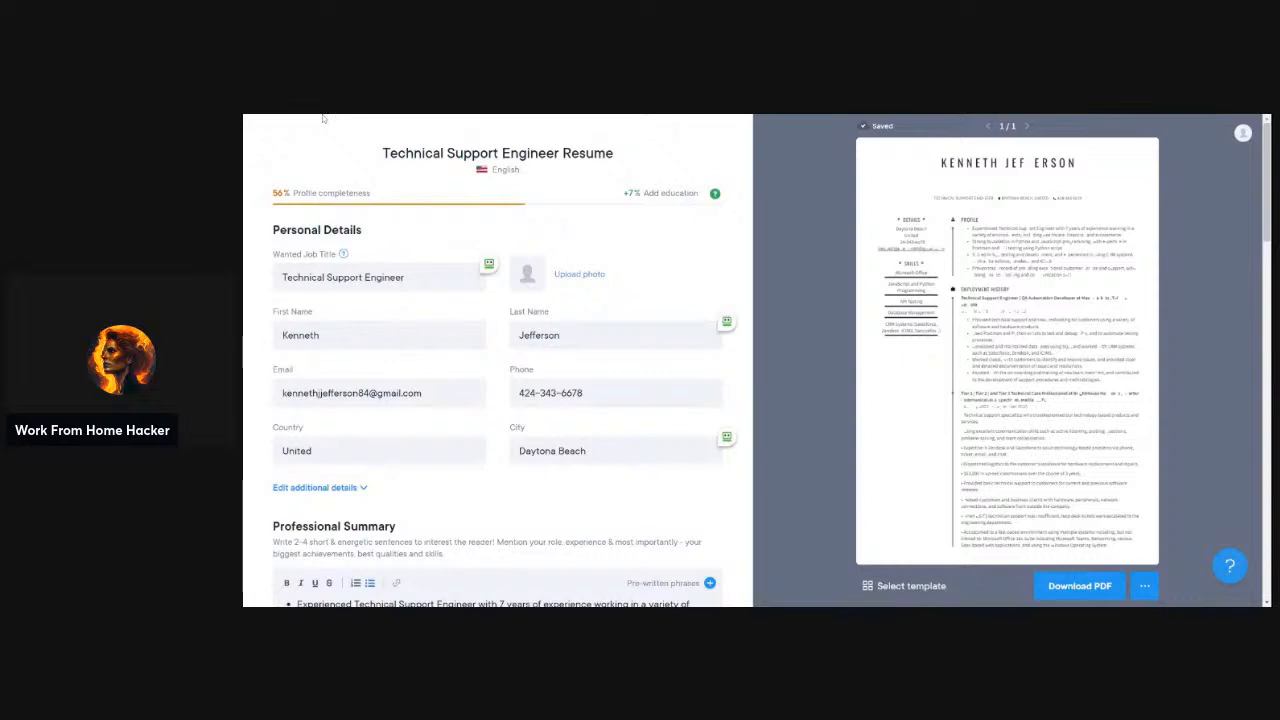
left_click(323, 118)
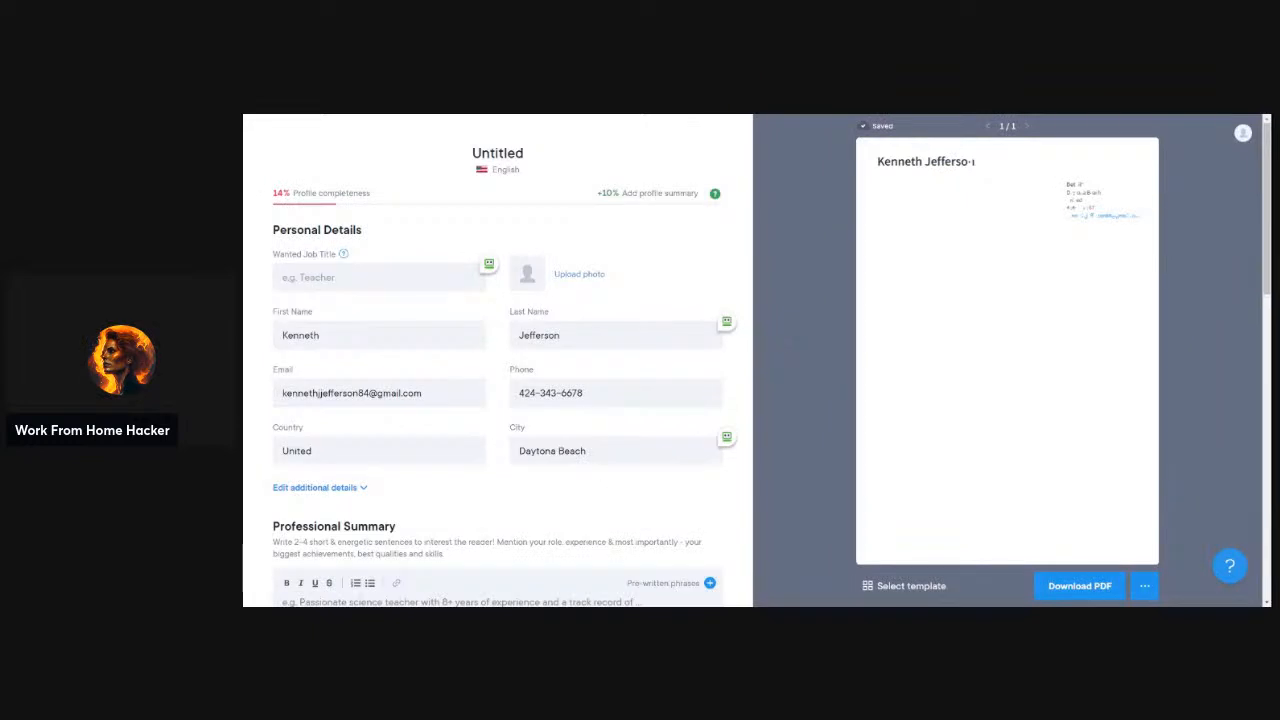
Clear the prefilled first name, last name, phone, email, city and country from the untitled resume's personal details
double_click(301, 335)
key("BackSpace")
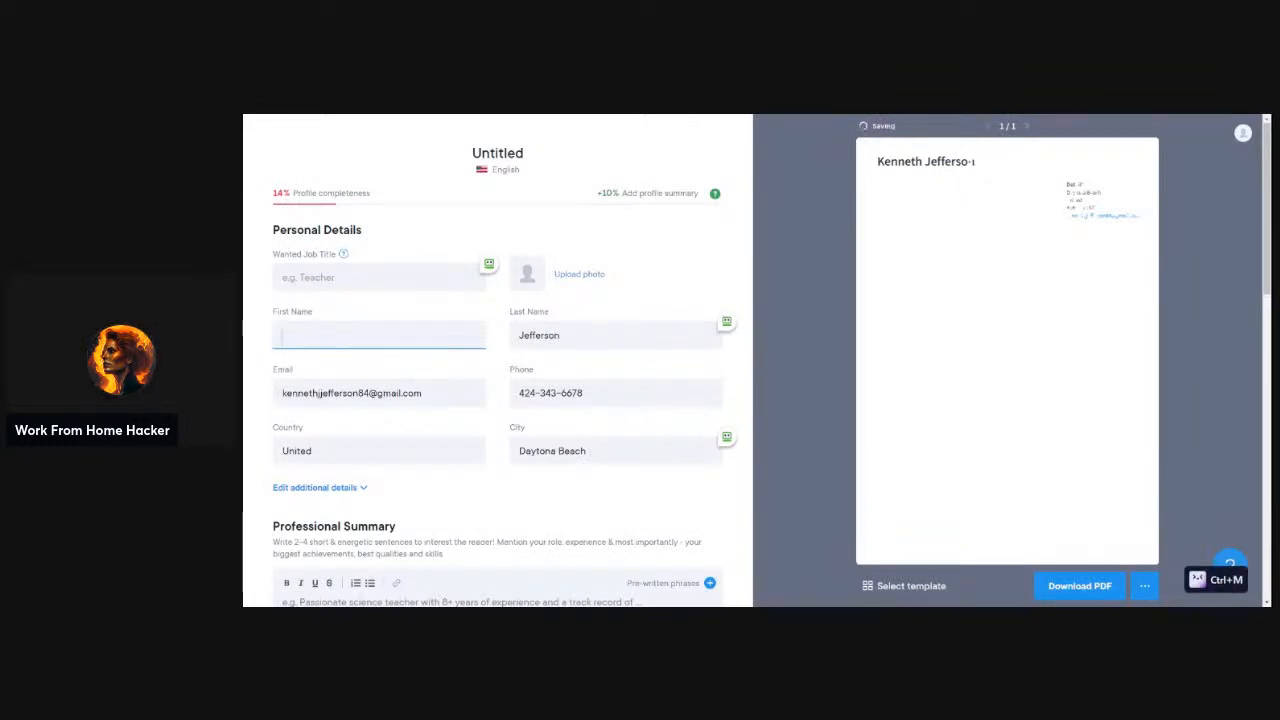
triple_click(539, 335)
key("BackSpace")
triple_click(550, 393)
key("BackSpace")
triple_click(352, 393)
key("BackSpace")
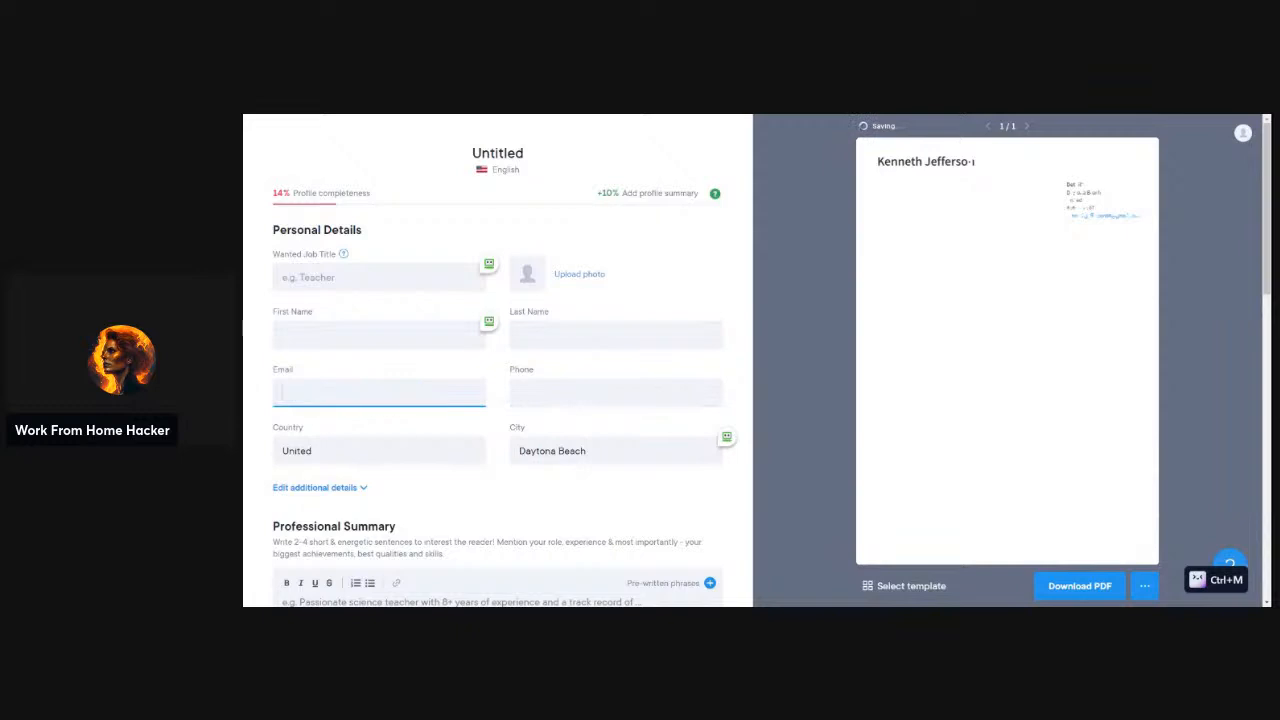
triple_click(560, 451)
key("BackSpace")
triple_click(410, 451)
key("BackSpace")
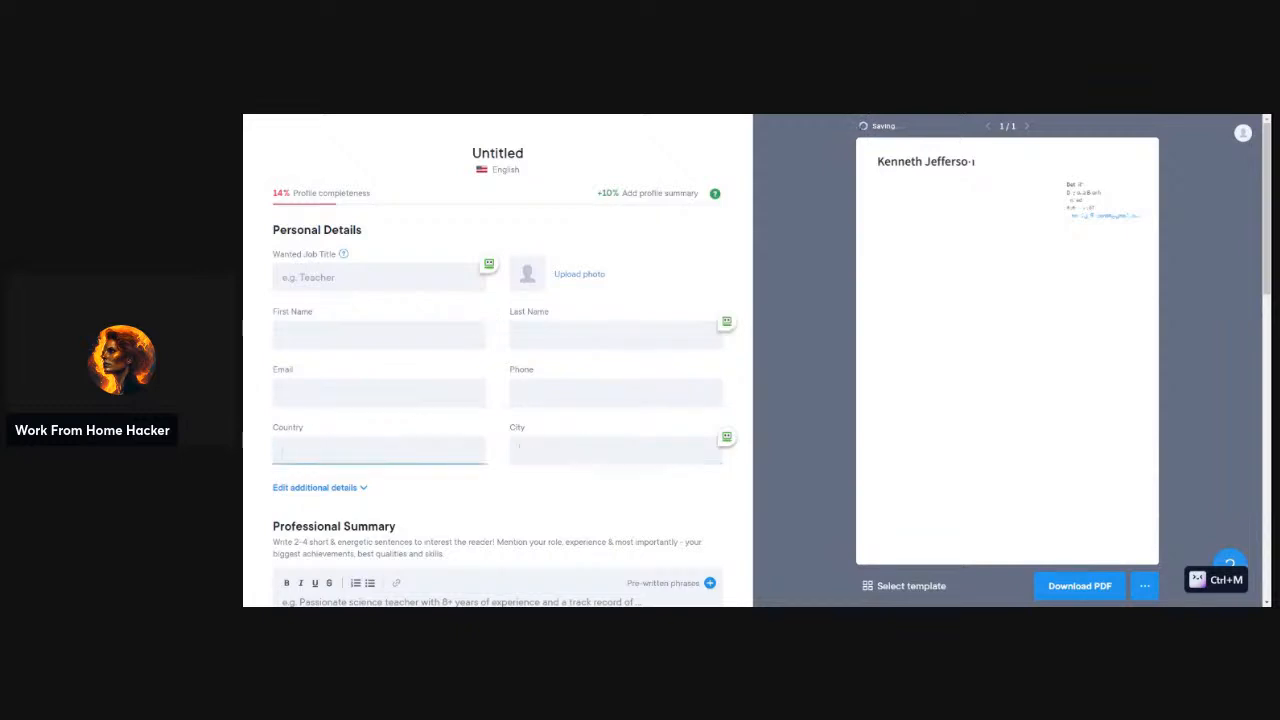
Fill the professional summary with the rewritten paragraph beginning "Highly skilled and results-driven customer service representative with 8 years of experience"
scroll(497, 400, "down", 3)
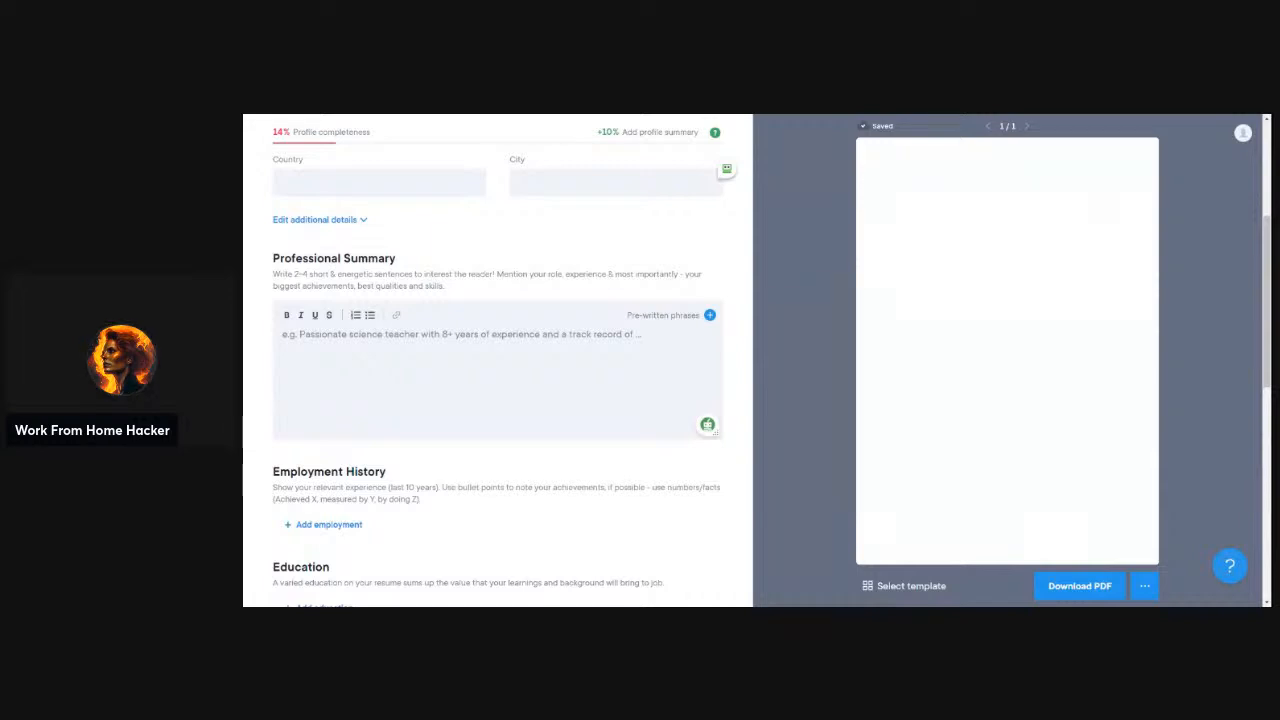
left_click(498, 370)
type("Highly skilled and results-driven customer service representative with 8 years of experience in resolving customer issues and 2 years of experience leading a team of customer service representatives. Possessing exceptional communication skills, strong organizational and time management abilities, and the ability to collaborate effectively and work collaboratively. Skilled in various softphone desktop and web applications, CRM web software such as Salesforce, Zendesk, and others. Fluent in English, and in the process of finishing my Bachelor of Science in Philosophy. Excited to take on a remote, part-time Community Support Representative role with the potential to grow into a full-time position at Compose.ly.")
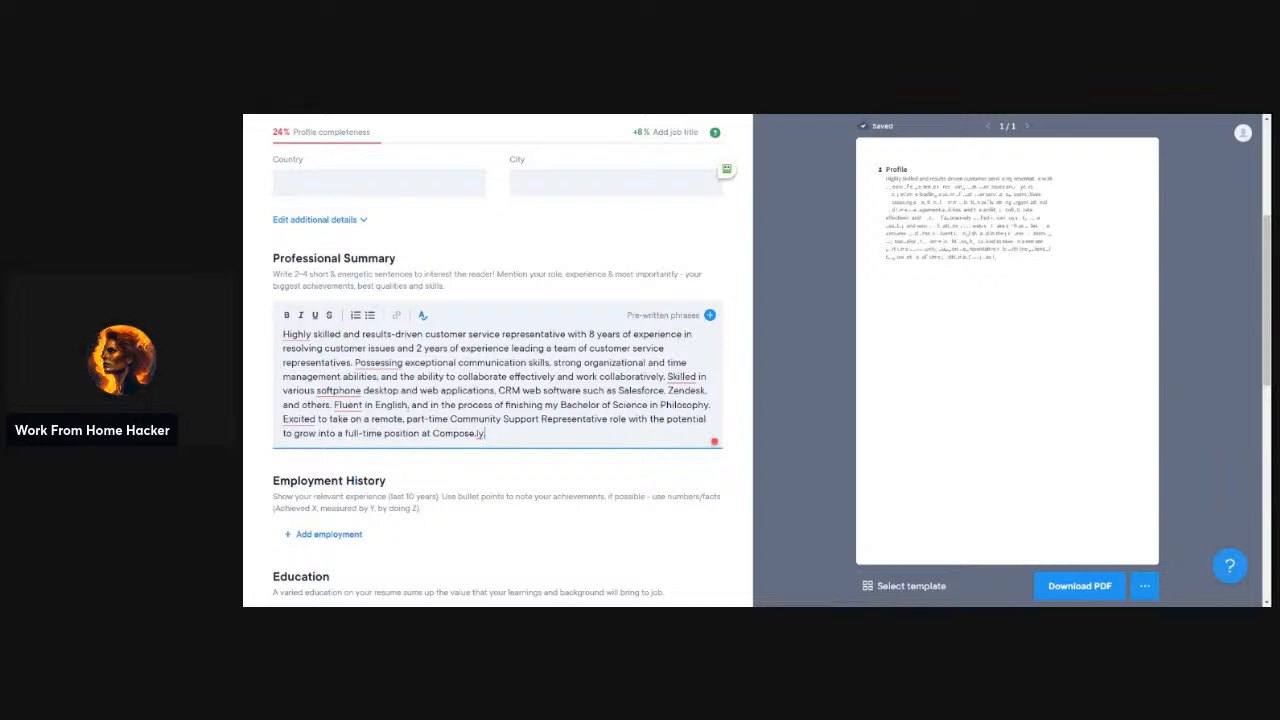
Try the grammar suggestion that lowercases "Possessing" in the professional summary, and undo the replacement
mouse_move(682, 377)
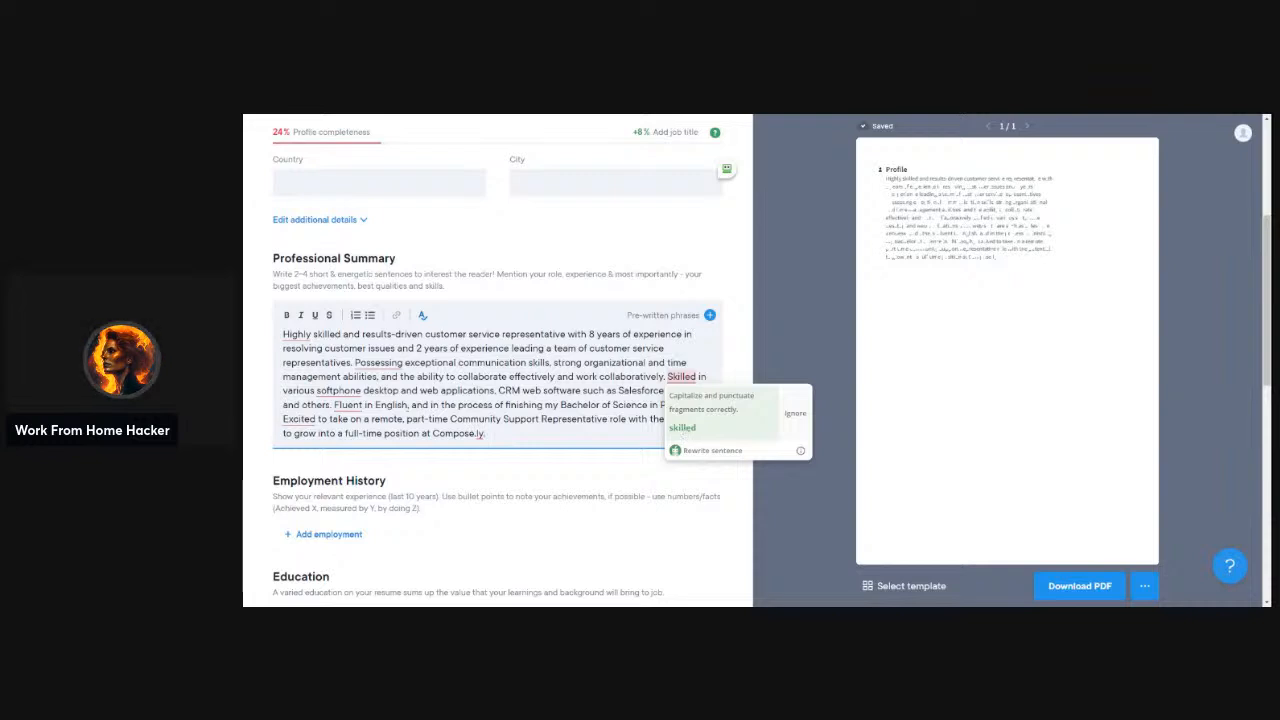
mouse_move(378, 363)
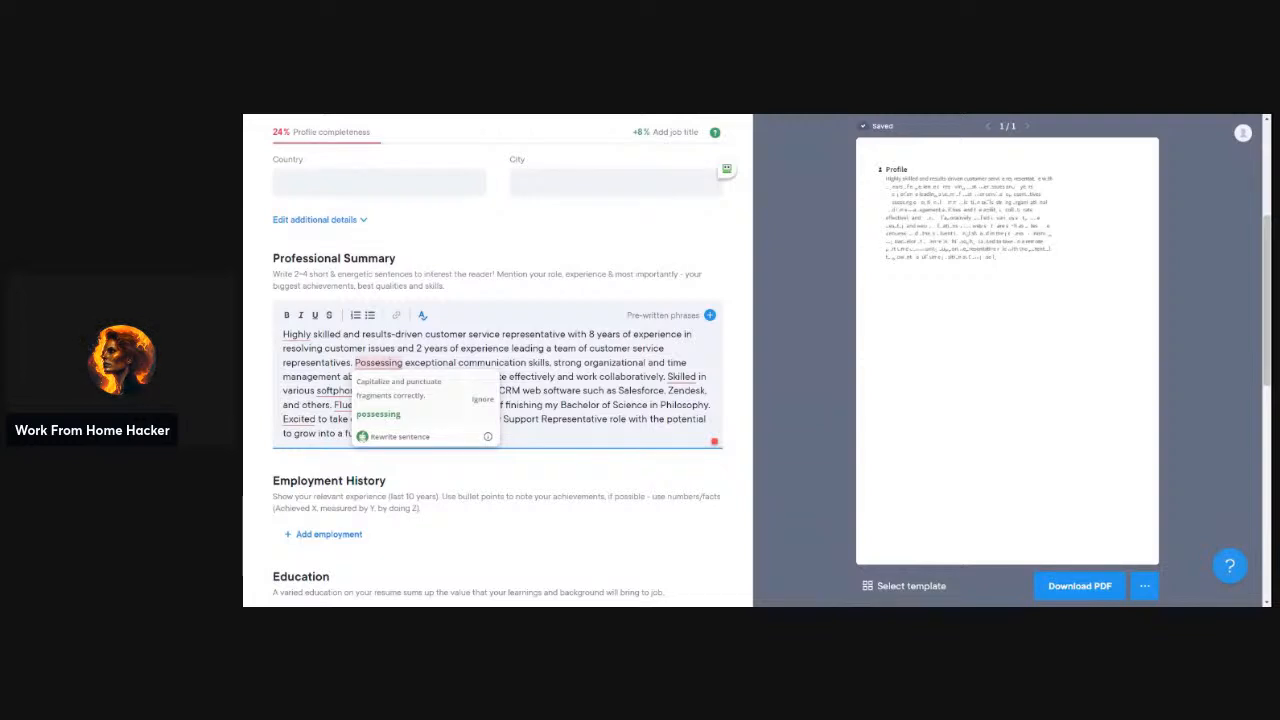
left_click(393, 416)
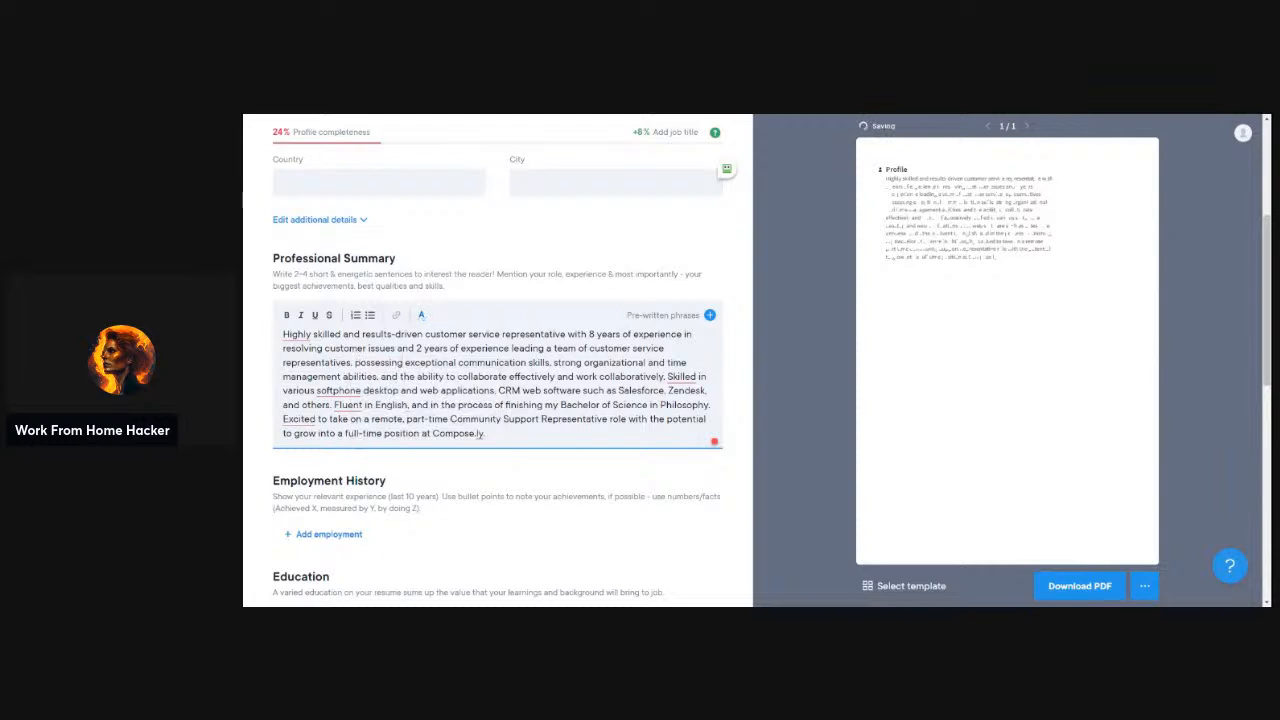
key("ctrl+z")
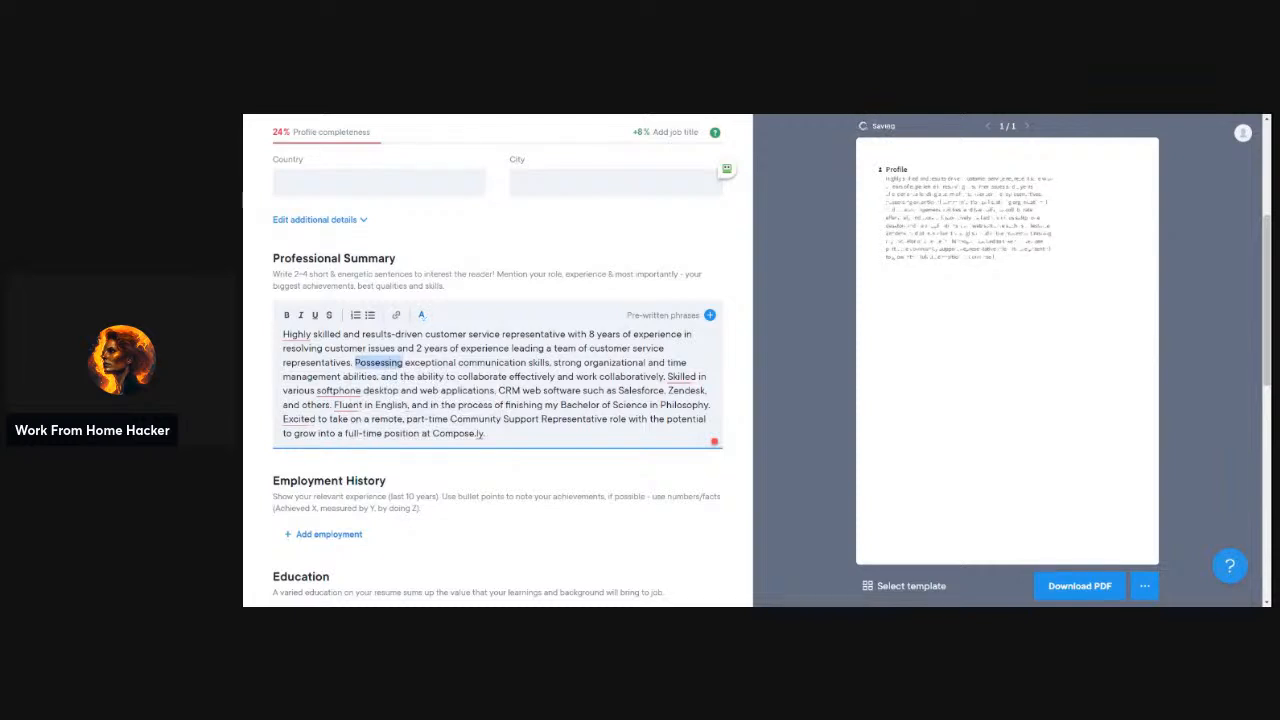
scroll(572, 408, "down", 1)
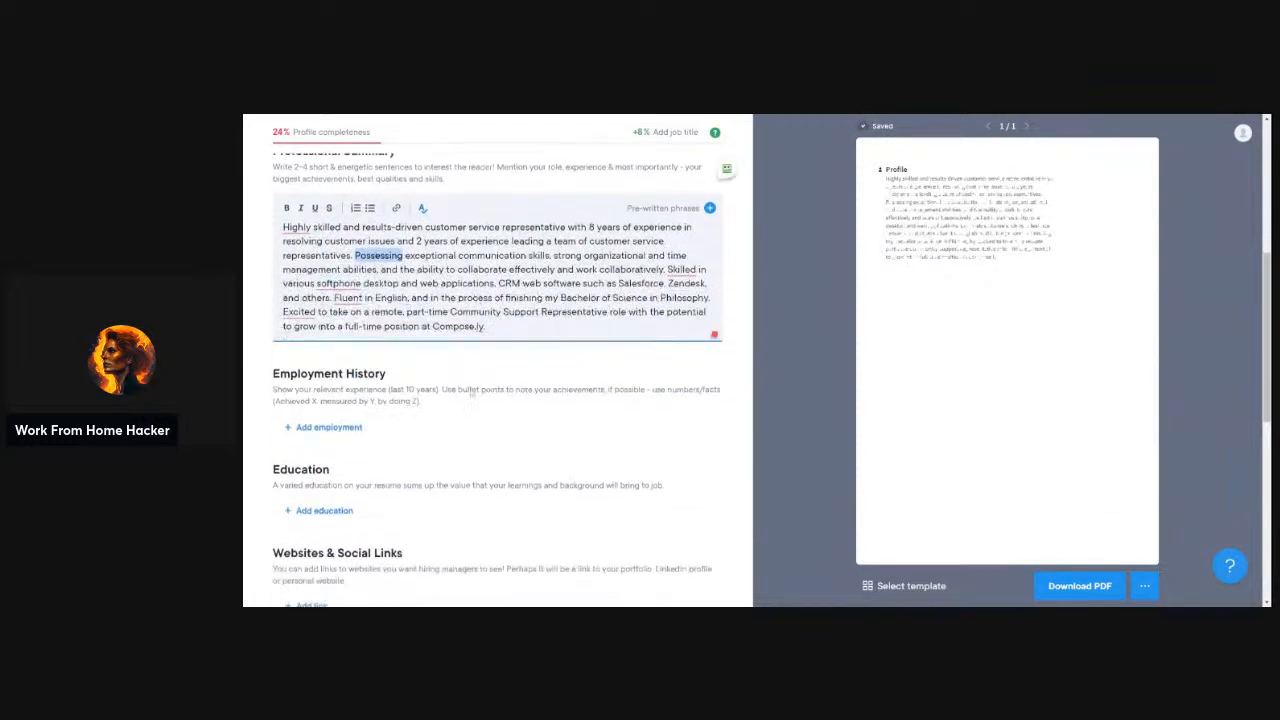
scroll(572, 408, "down", 2)
scroll(572, 408, "up", 3)
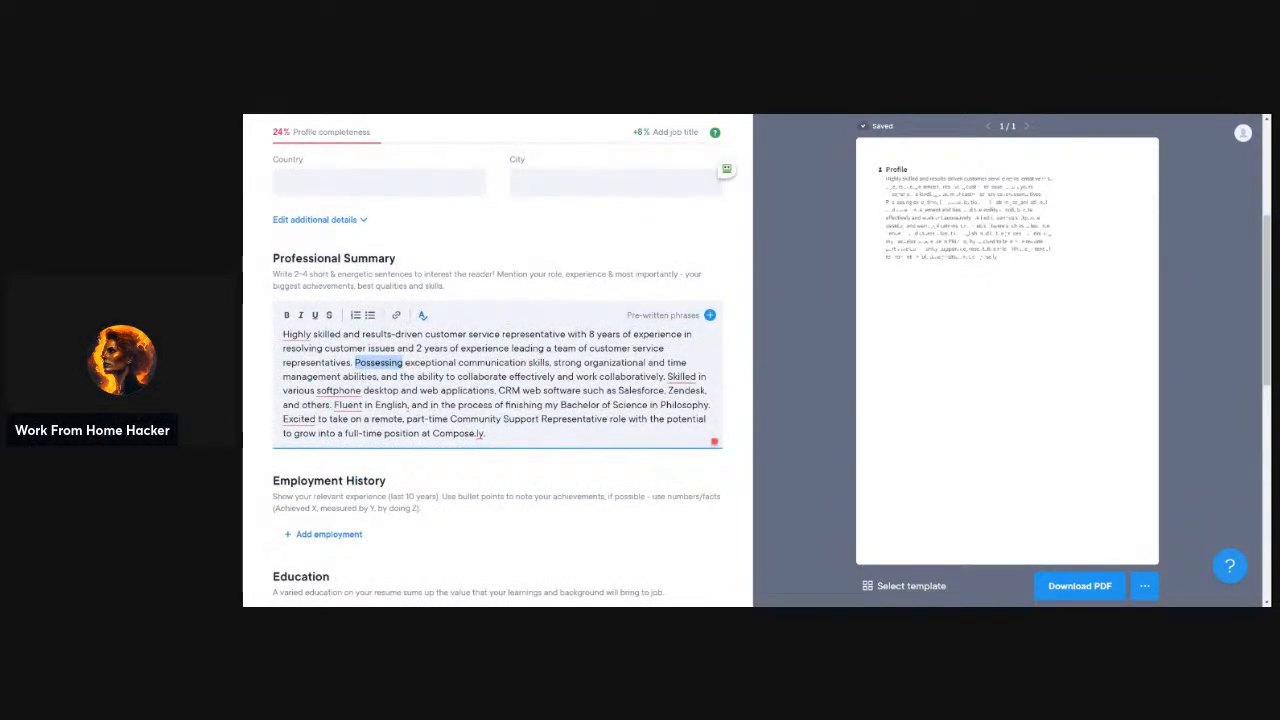
left_click(512, 249)
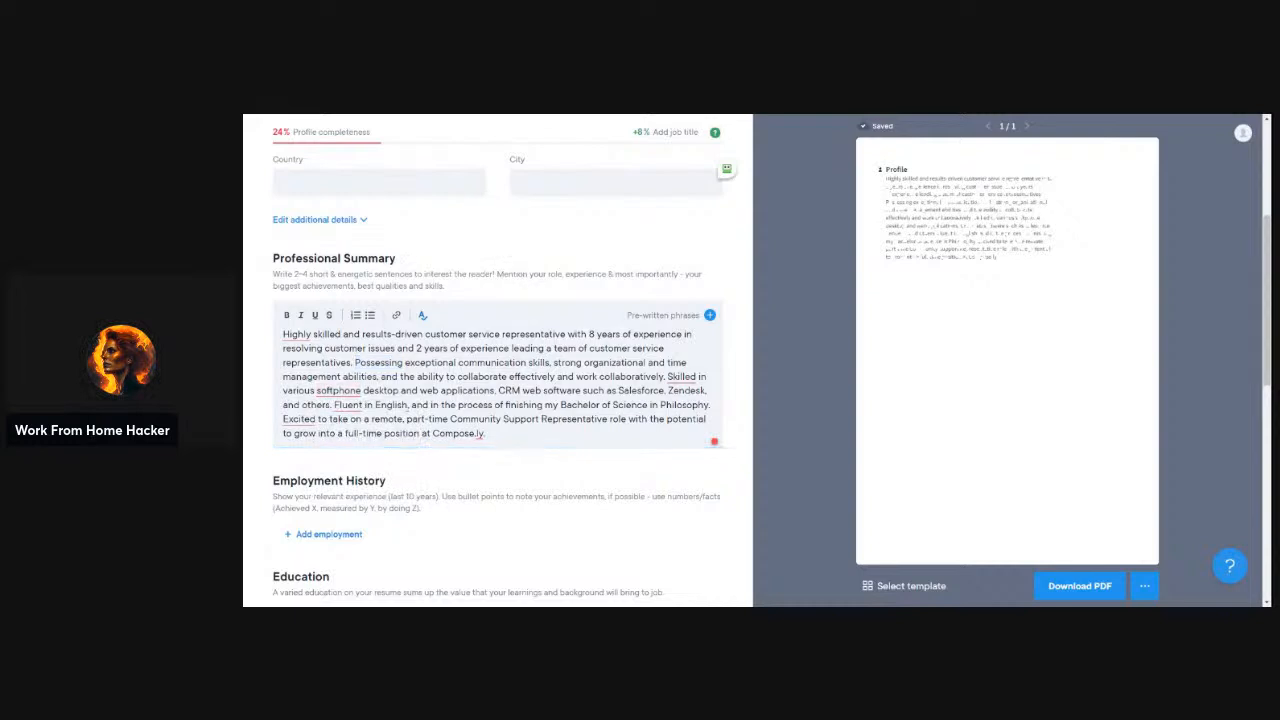
Set the wanted job title to "Community Support Representative" in the personal details
scroll(446, 340, "up", 3)
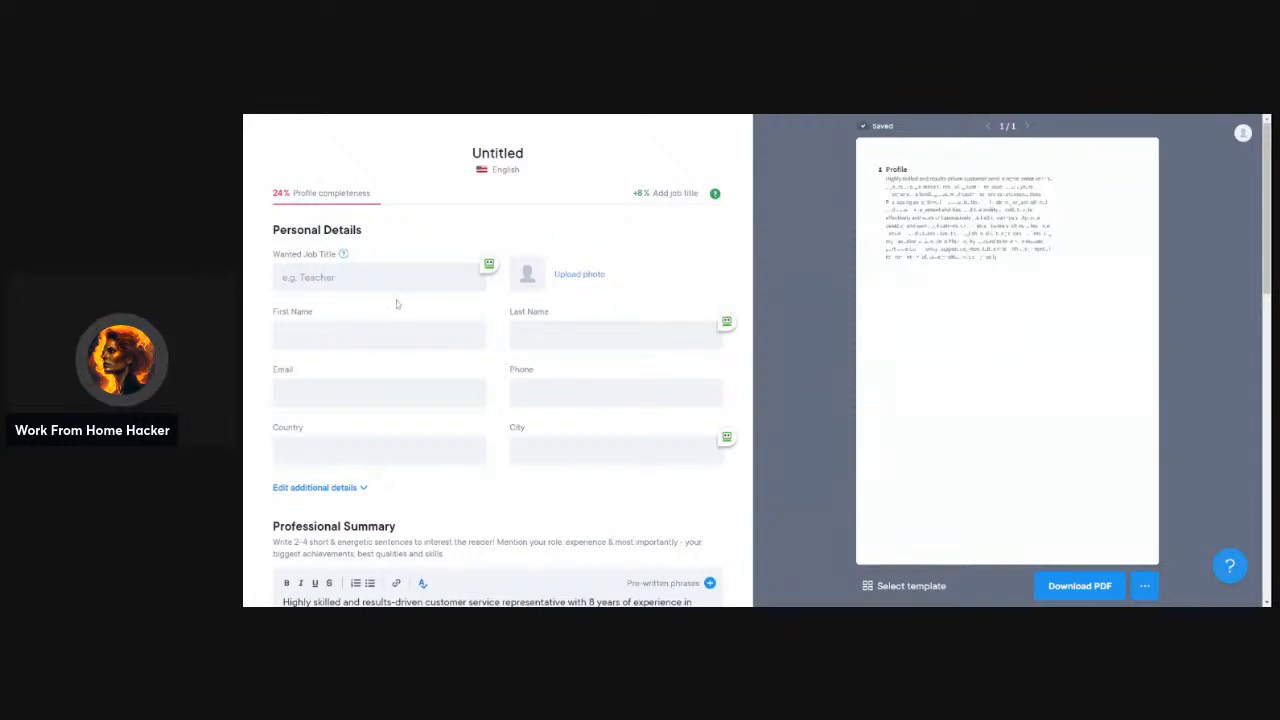
left_click(379, 278)
type("Community Support Representative")
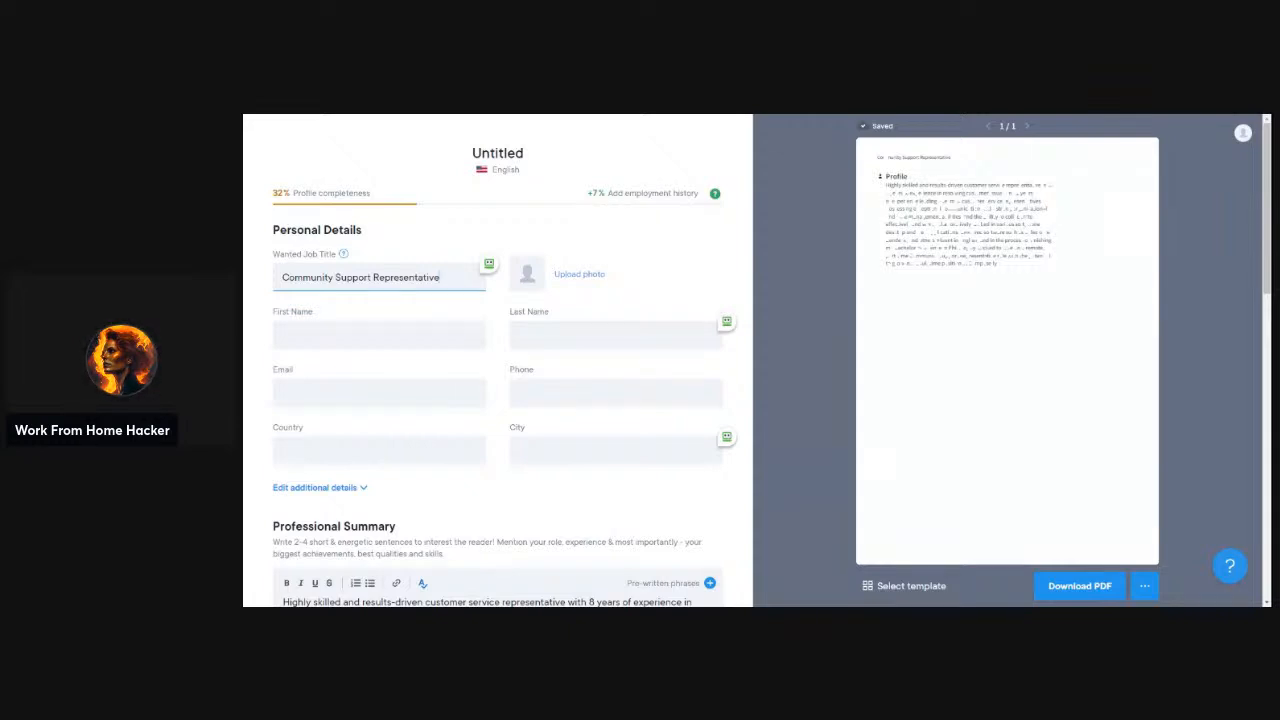
Enter the applicant's first name, last name and email address, and check them in the enlarged resume preview
left_click(365, 335)
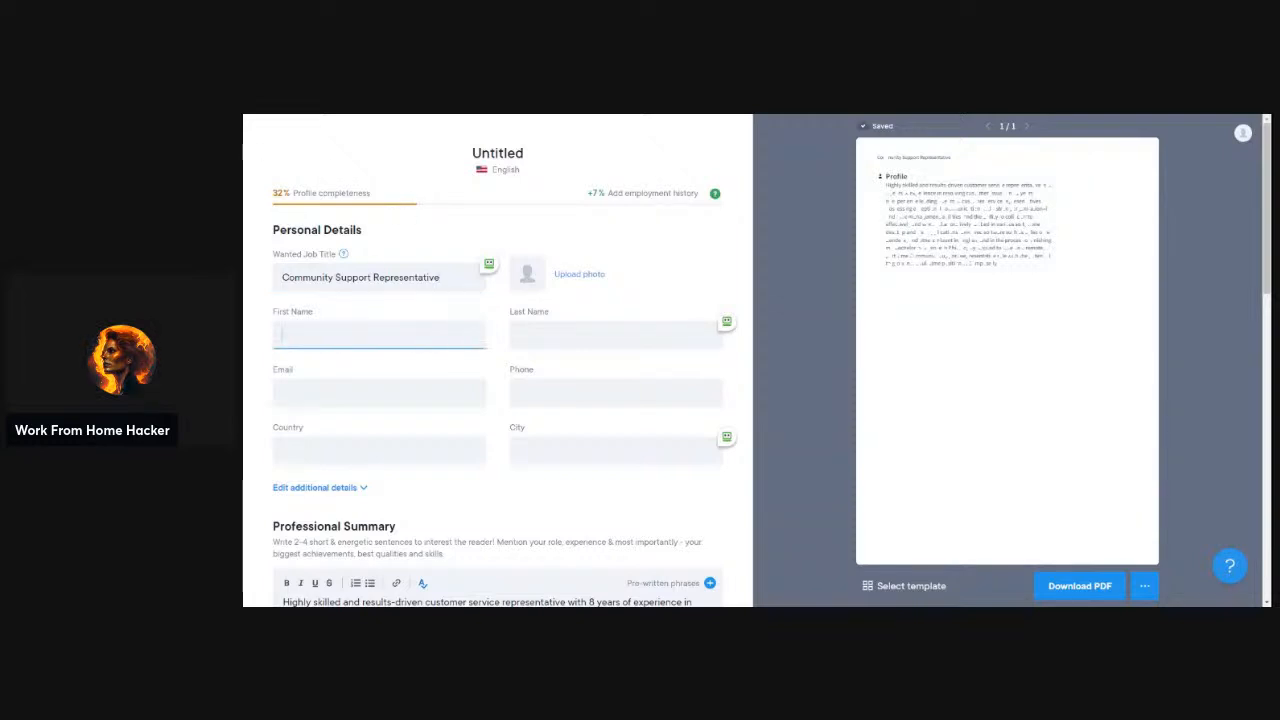
type("John")
key("Tab")
type("Doe")
key("Tab")
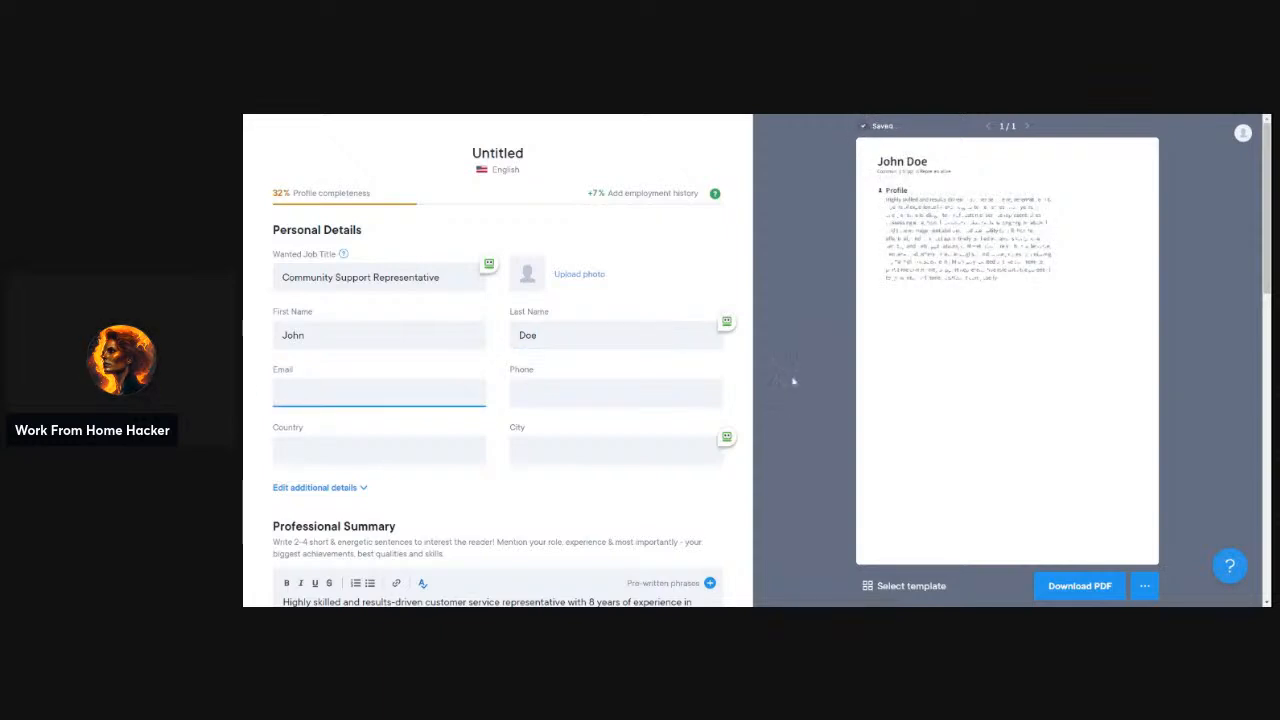
type("johndoe@gmail.com")
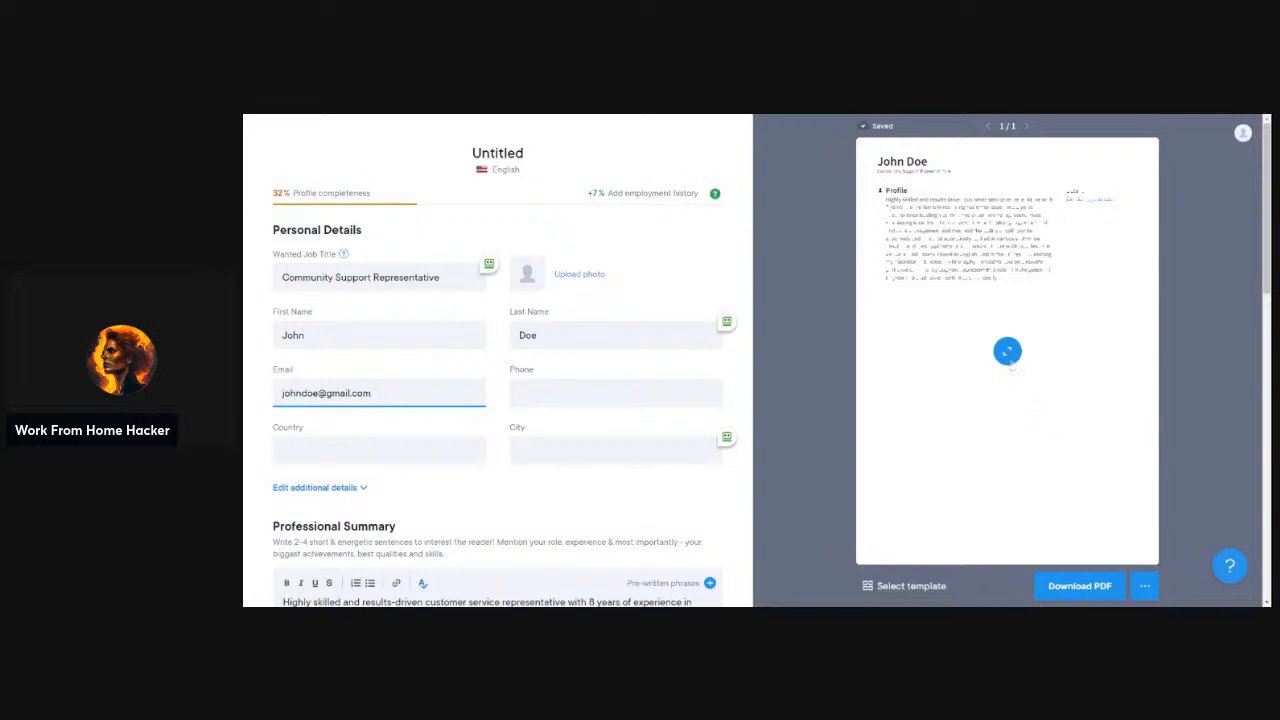
left_click(1004, 356)
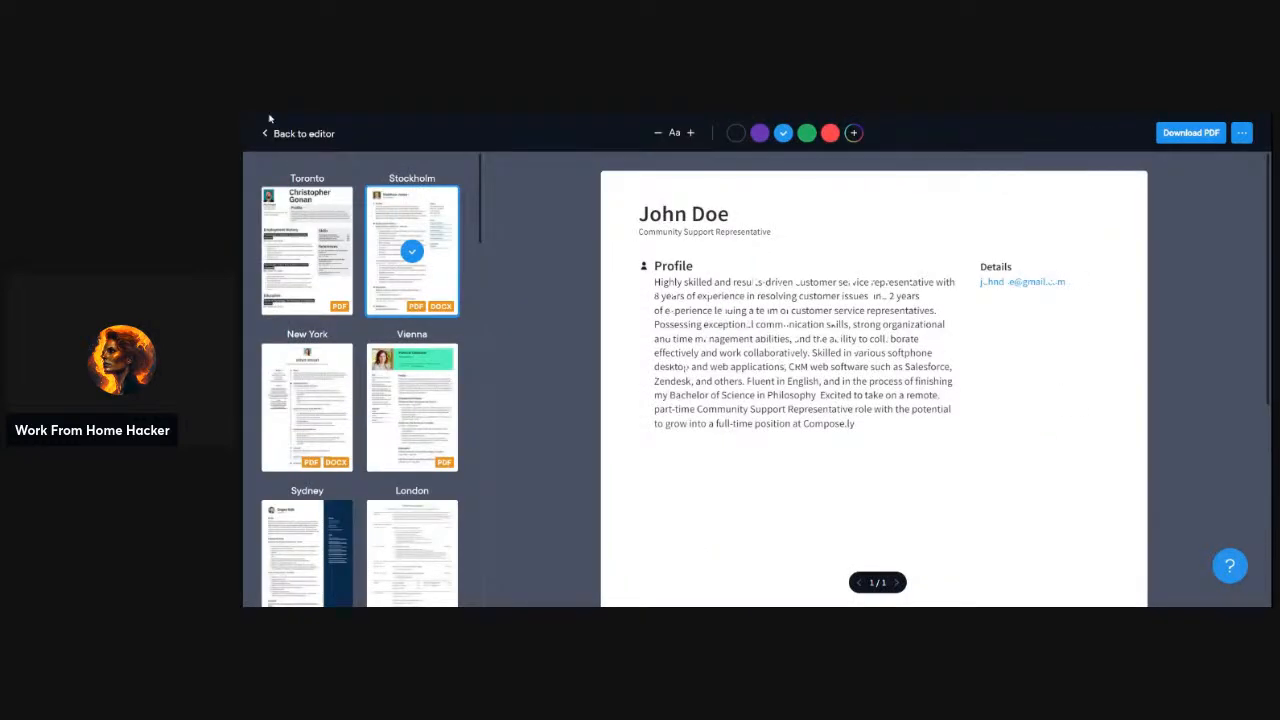
left_click(294, 133)
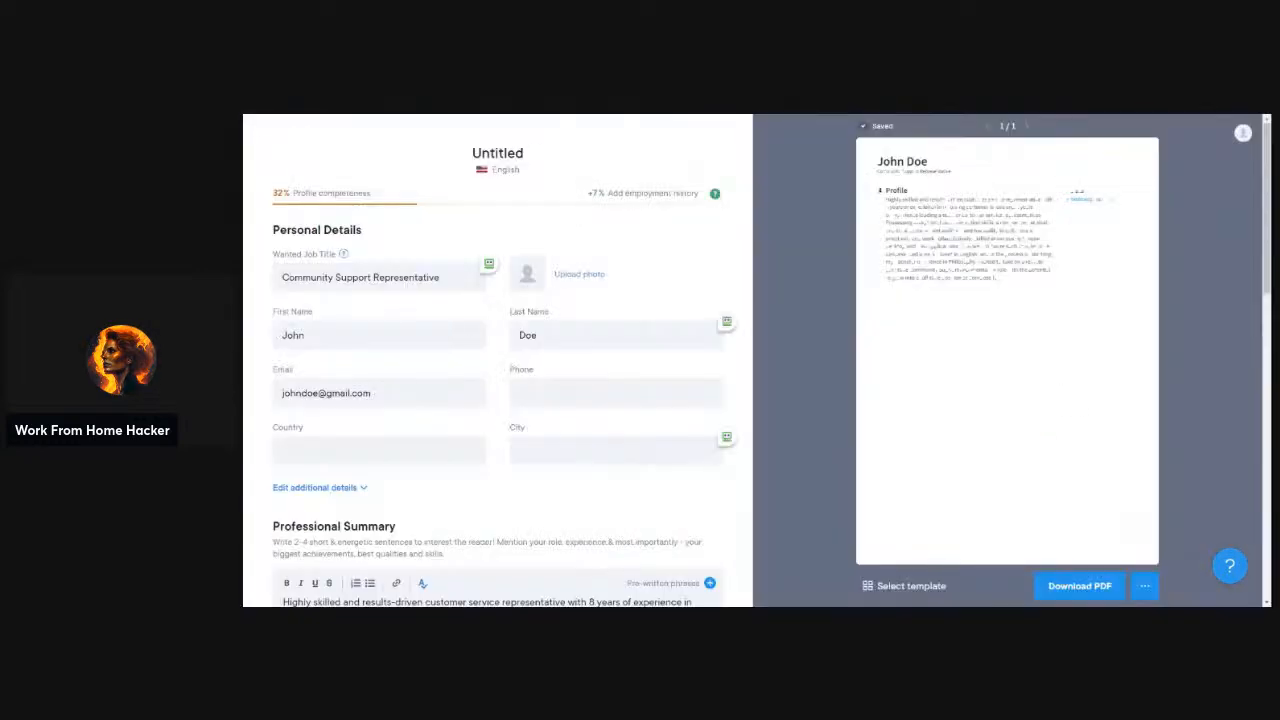
Enter the applicant's phone number in the personal details
left_click(555, 395)
left_click(533, 392)
key("ctrl+v")
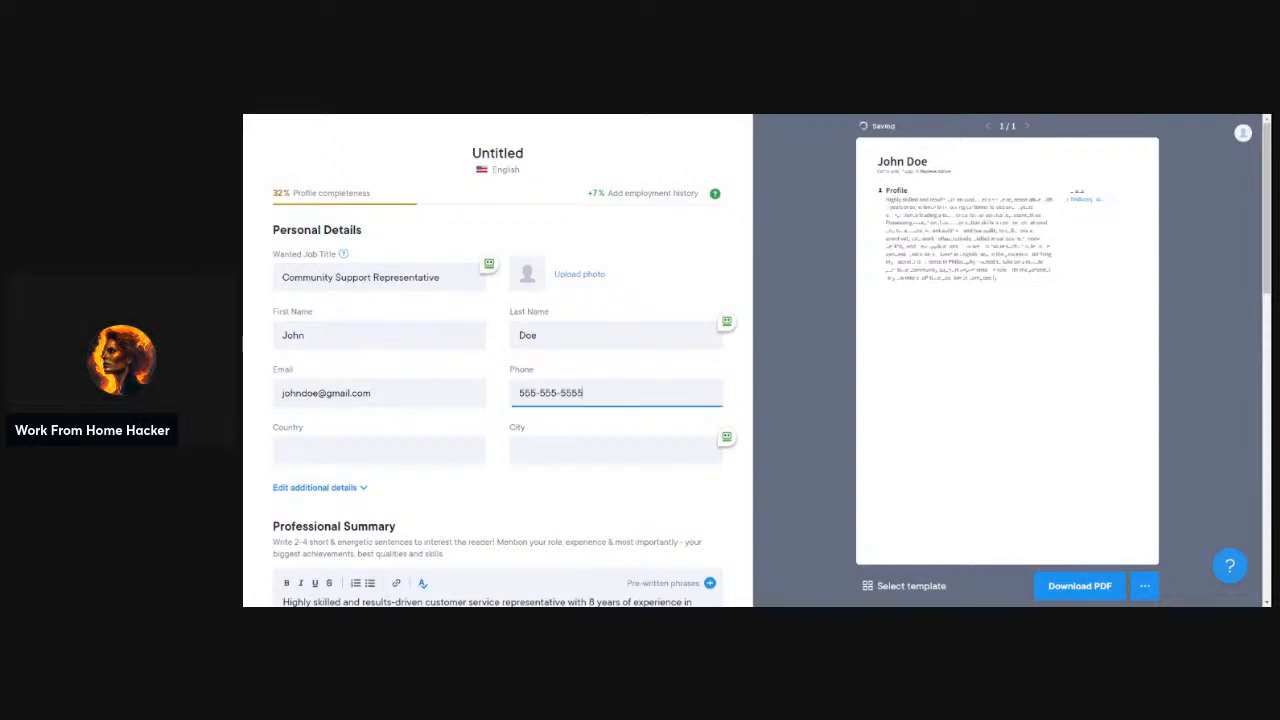
left_click(786, 592)
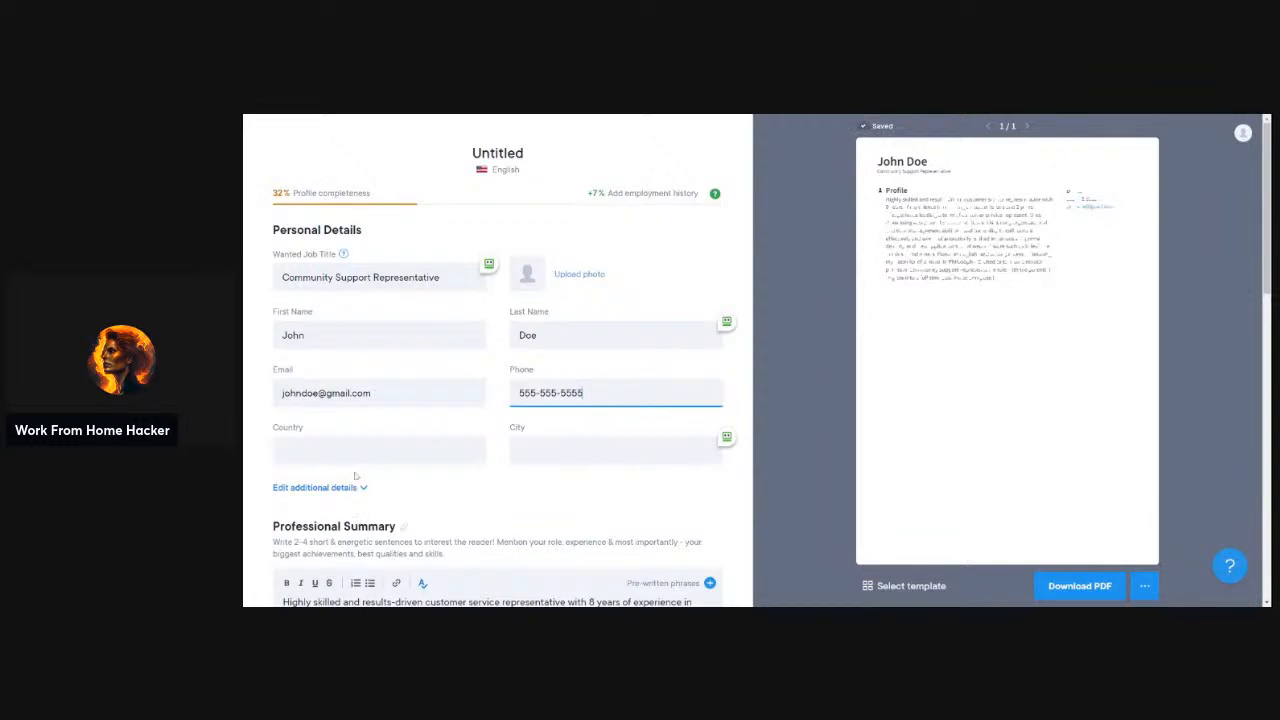
Set the applicant's country to United States in the personal details
left_click(330, 453)
type("Unit")
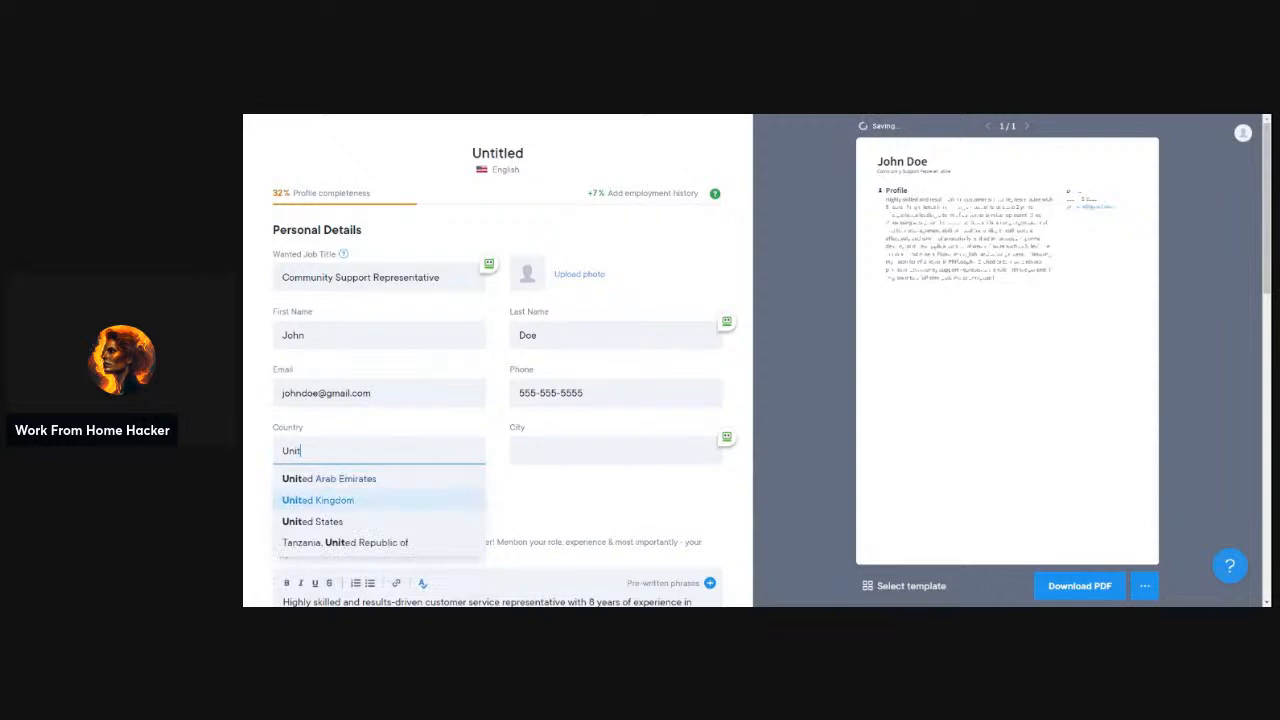
key("Tab")
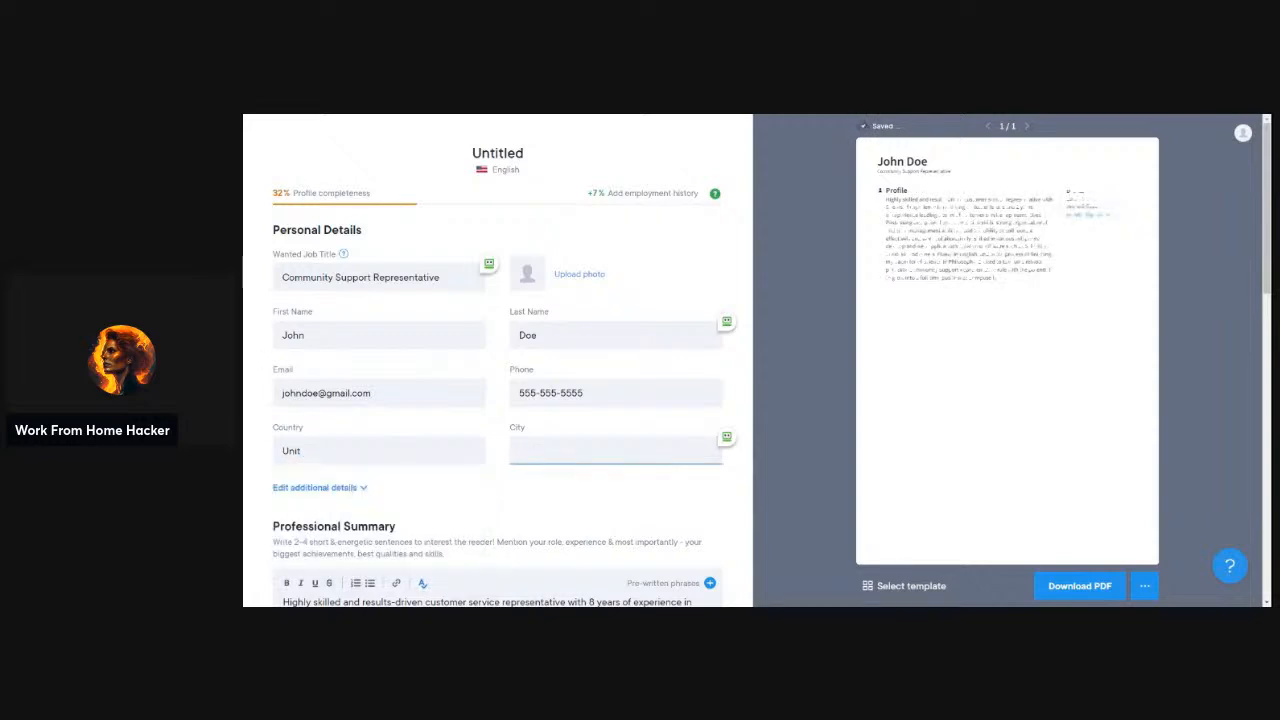
key("shift+Tab")
key("Down")
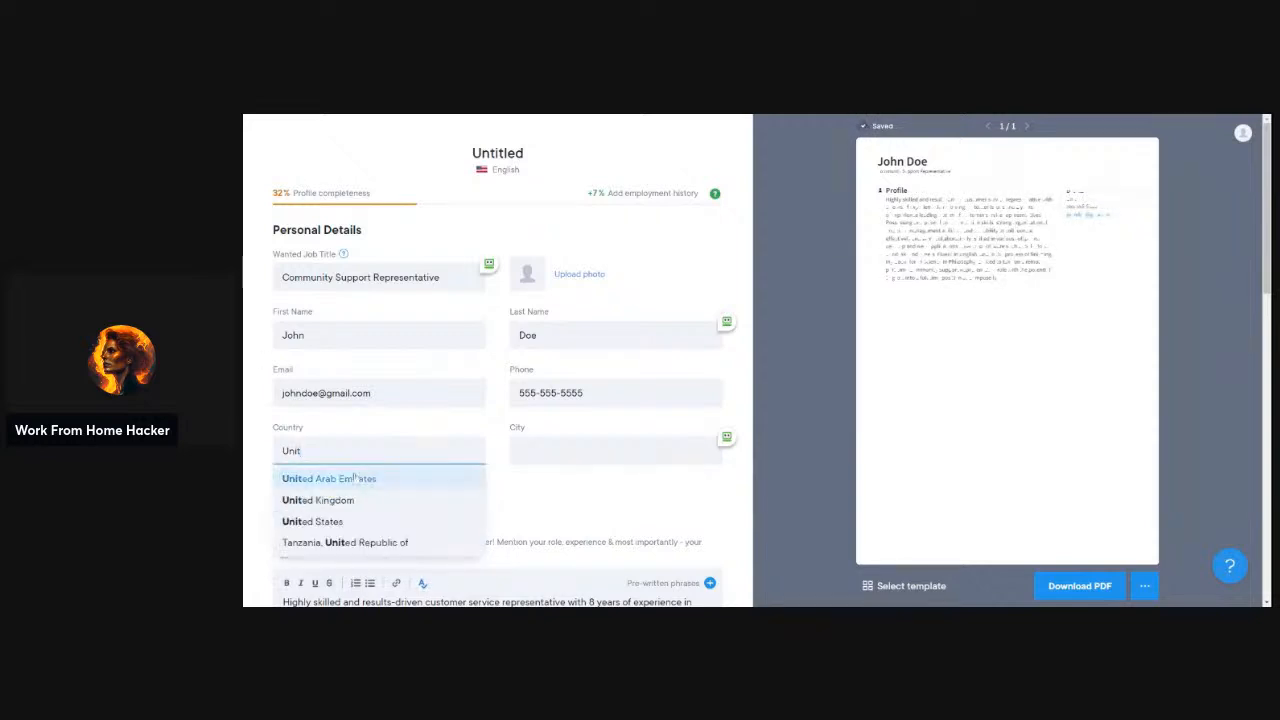
key("Down")
key("Down")
key("Return")
key("Tab")
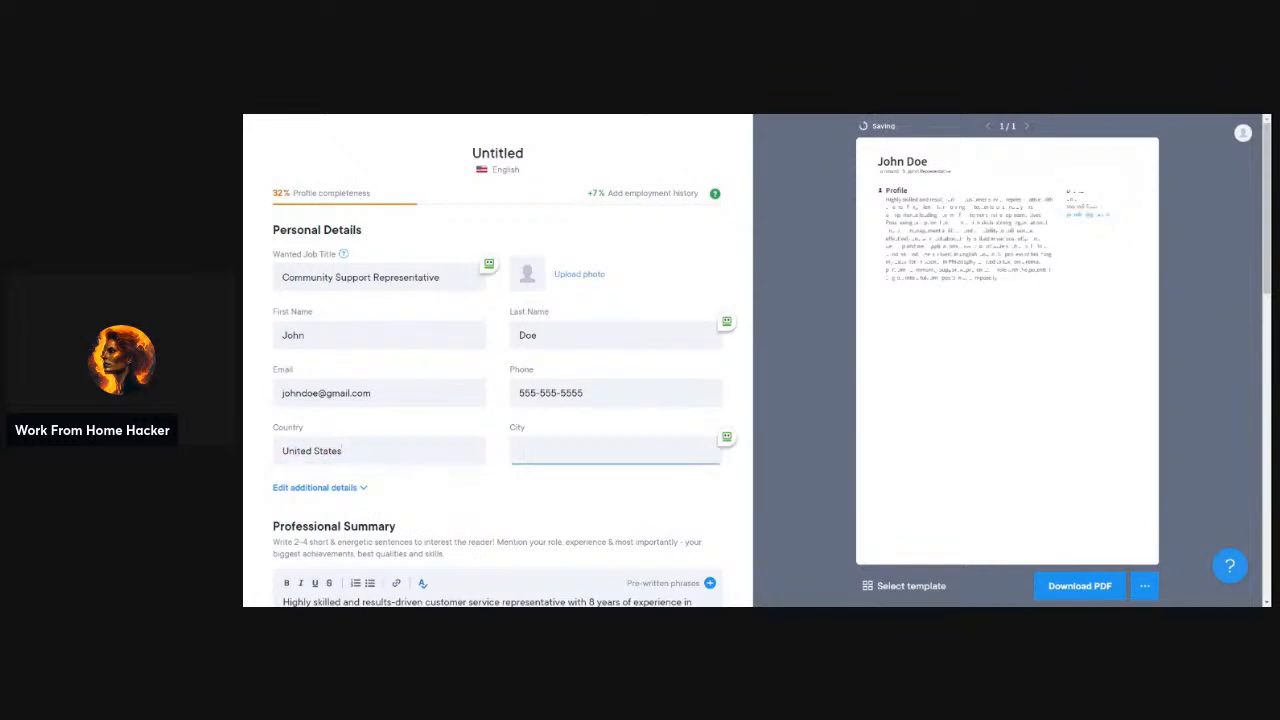
Enter the applicant's city in the personal details
type("Be")
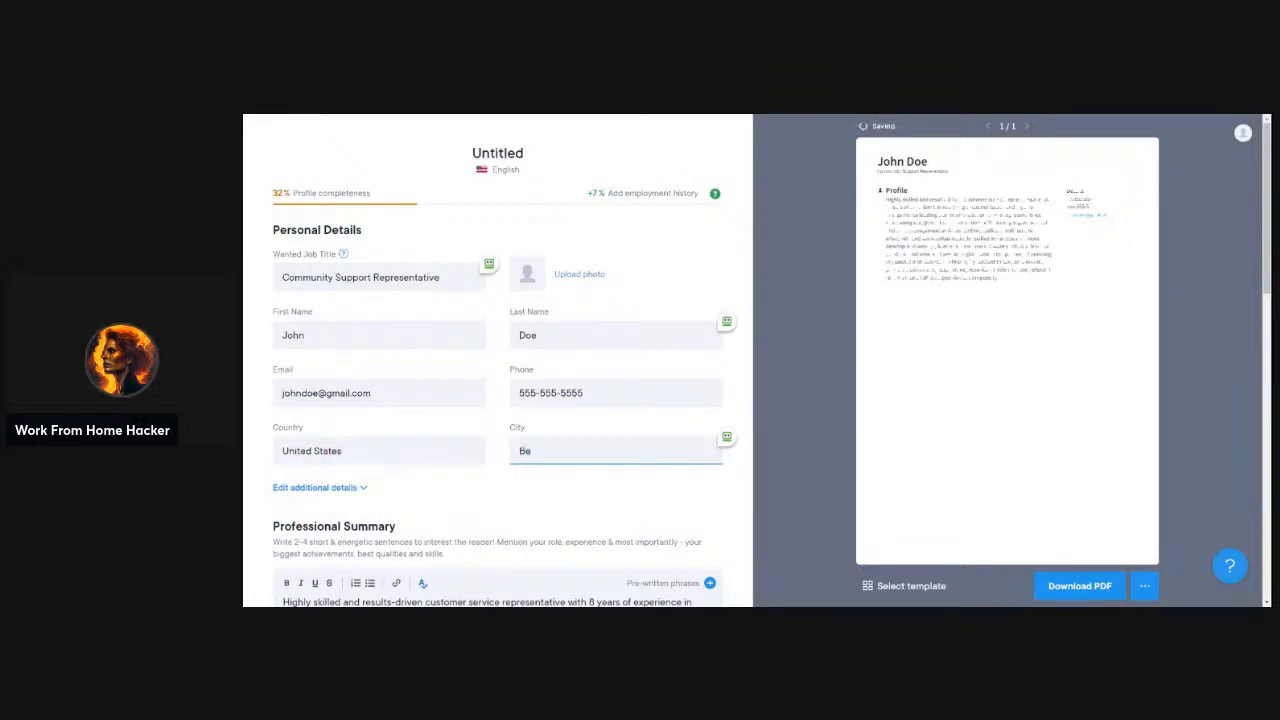
type("verly Hil")
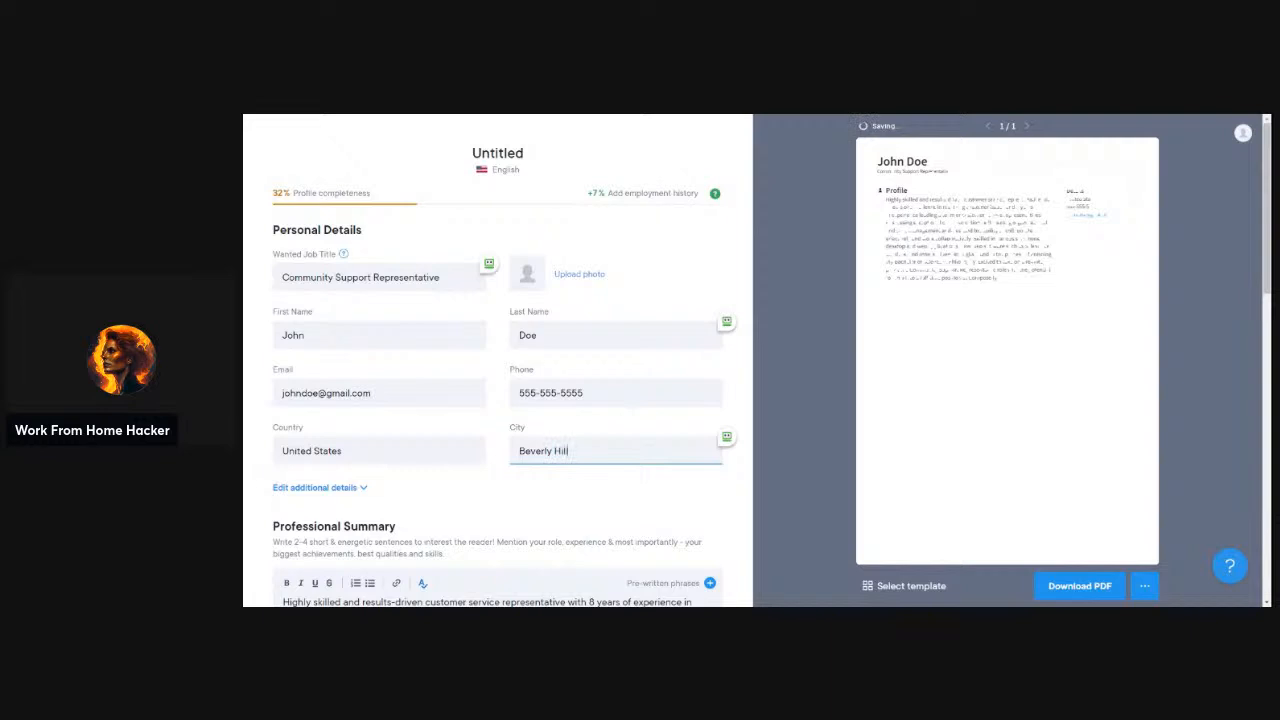
type("ls")
left_click(549, 502)
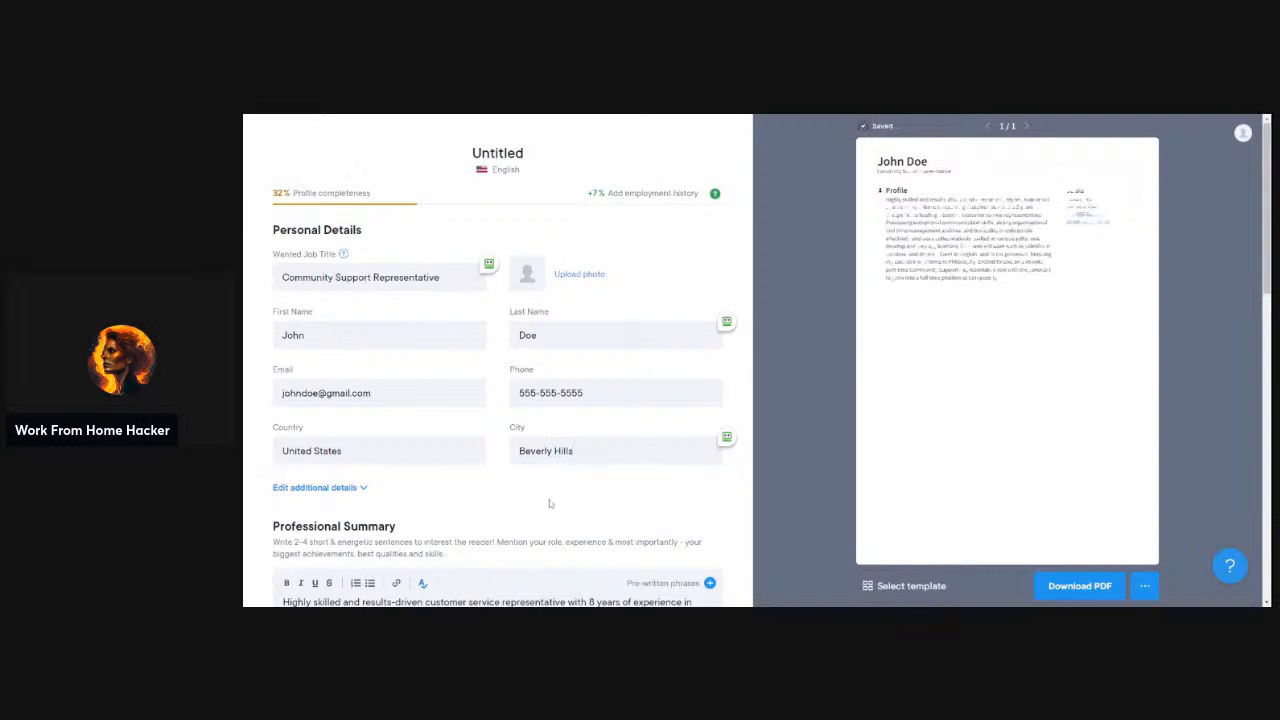
Add an employment history entry with job title "Customer Service Representative" and employer "ABC Company"
scroll(549, 503, "down", 5)
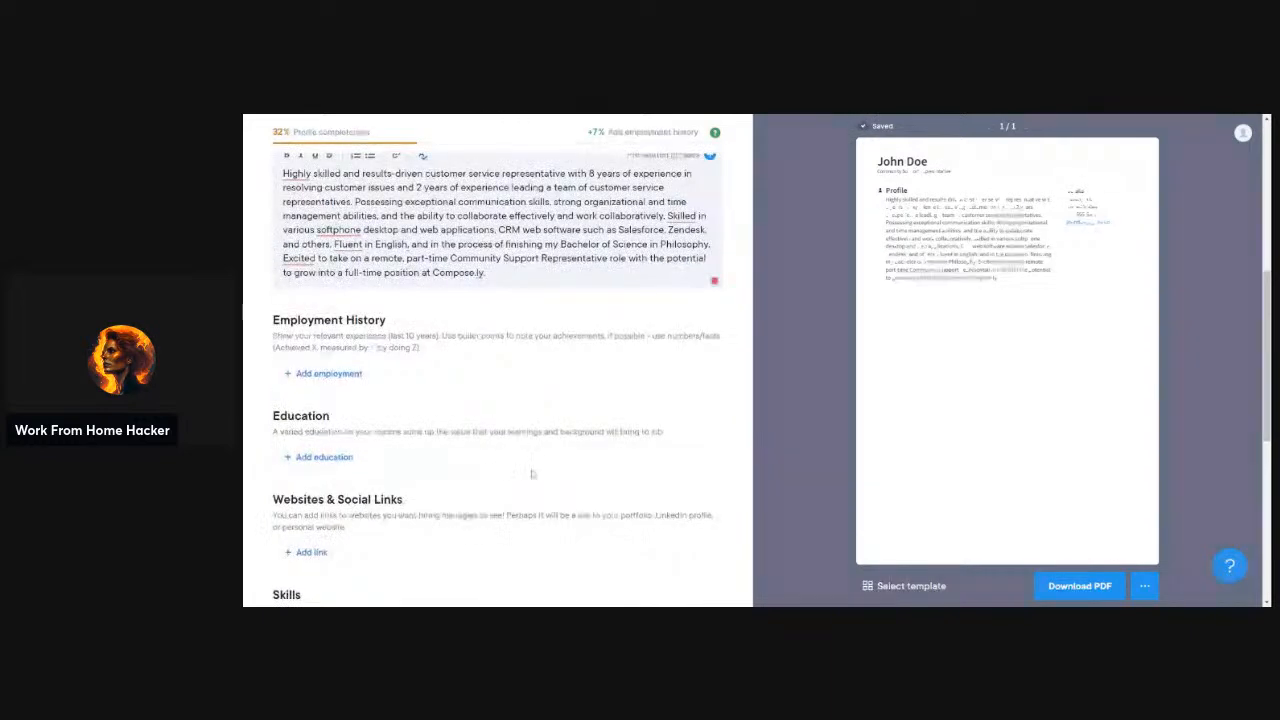
left_click(328, 373)
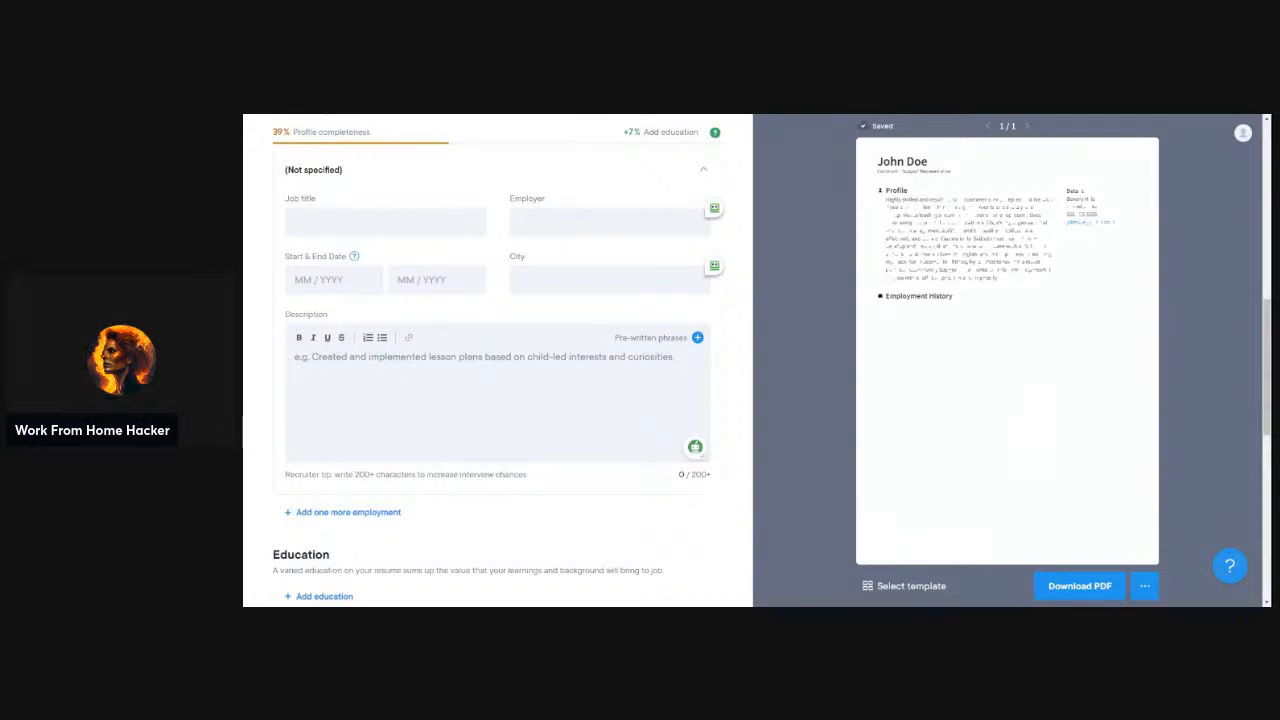
left_click(386, 222)
type("Customer Service Representative")
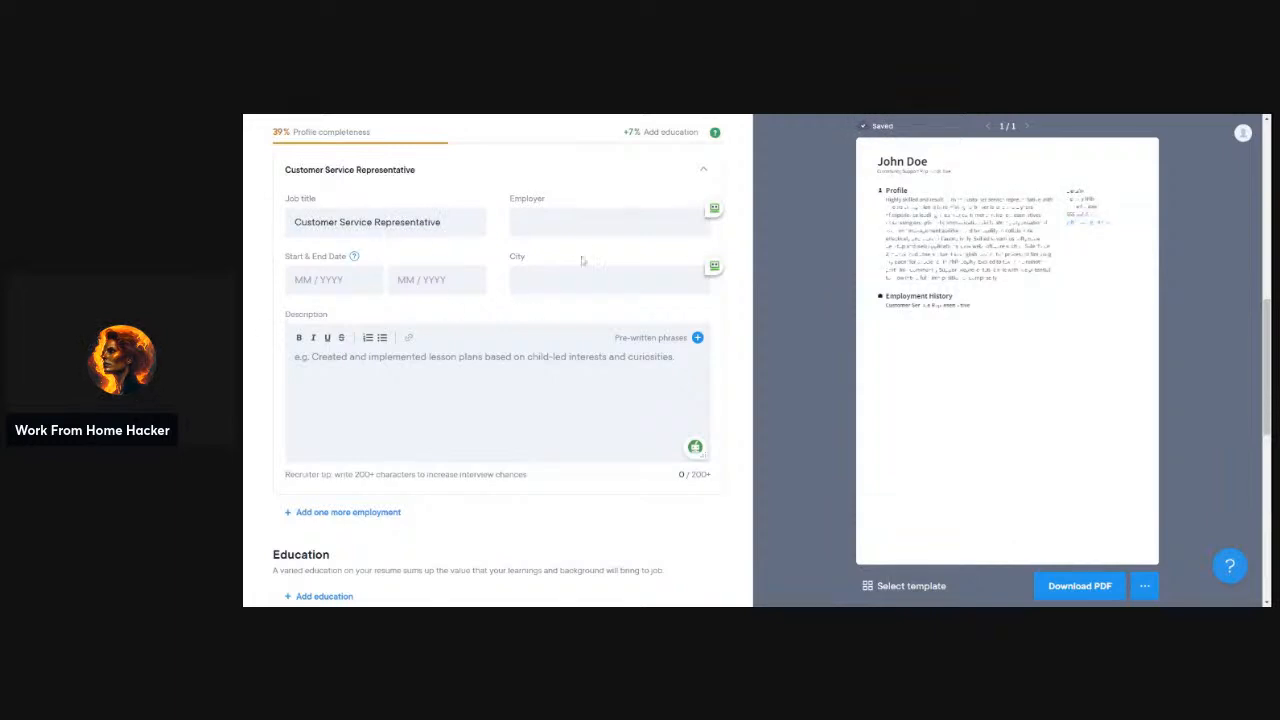
left_click(586, 224)
type("ABC Company")
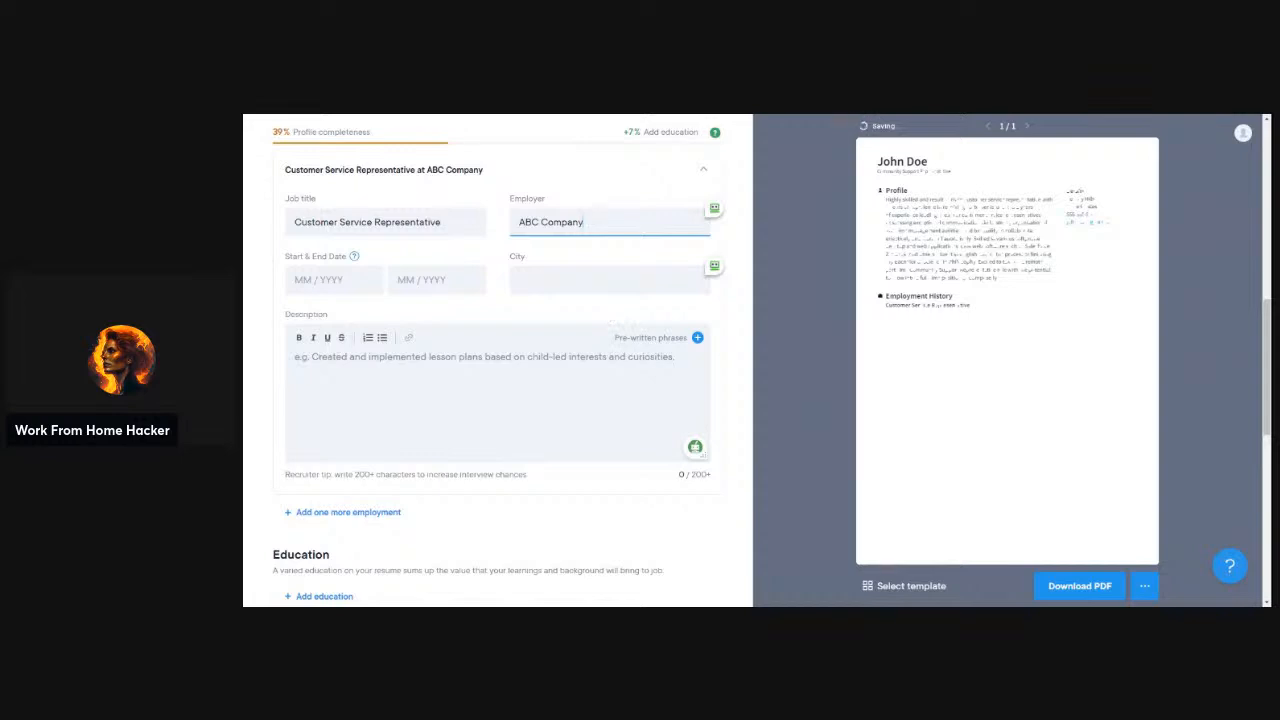
Set the ABC Company job's start date to Jan, 2012
key("alt+Tab")
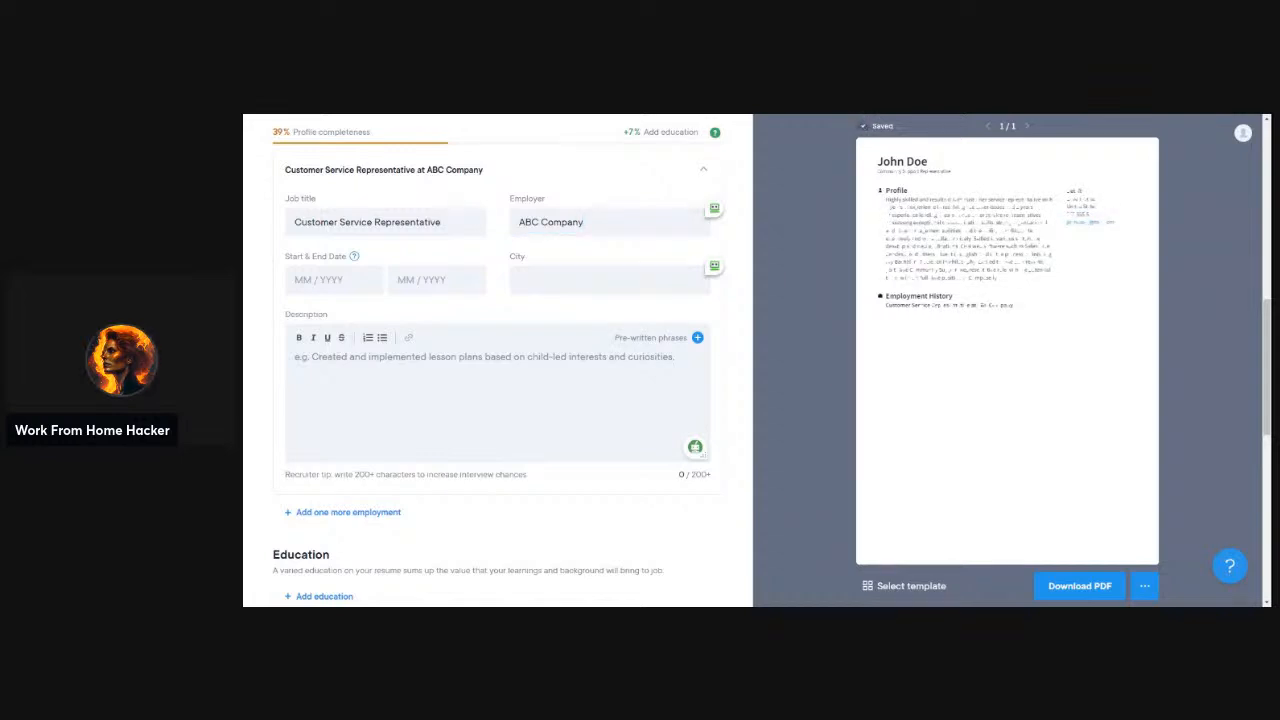
left_click(333, 280)
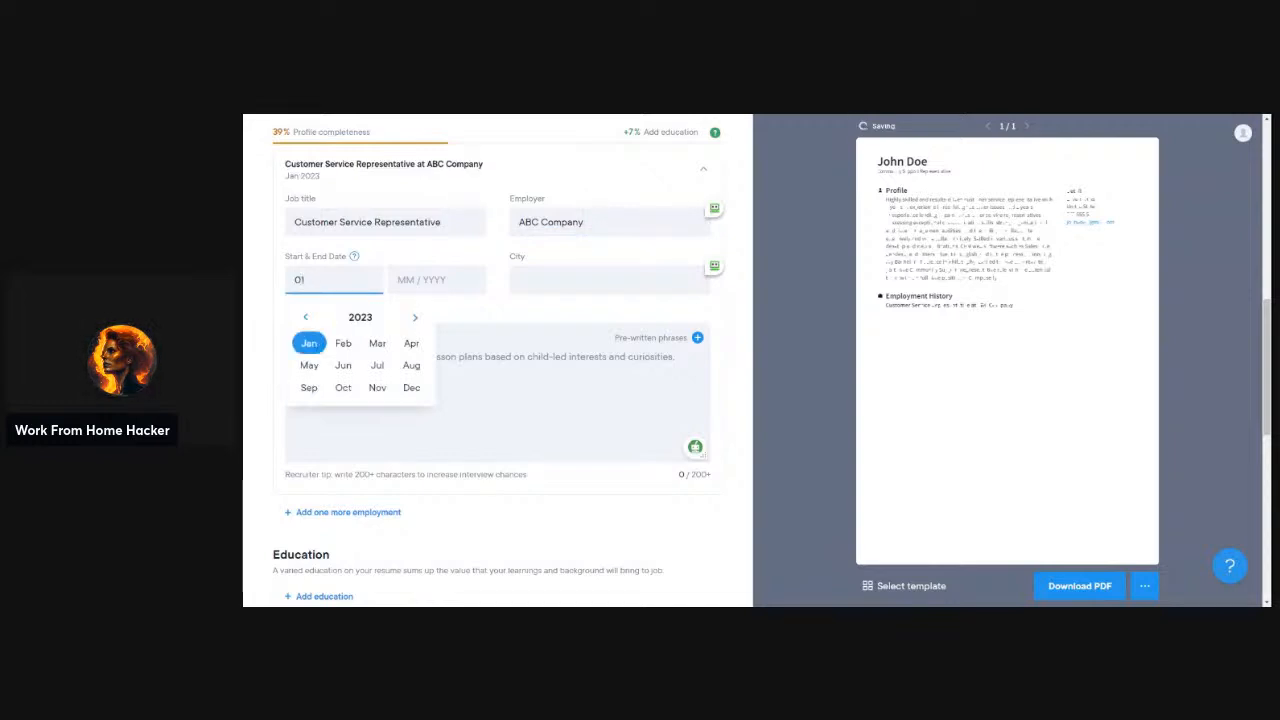
left_click(309, 343)
left_click(340, 284)
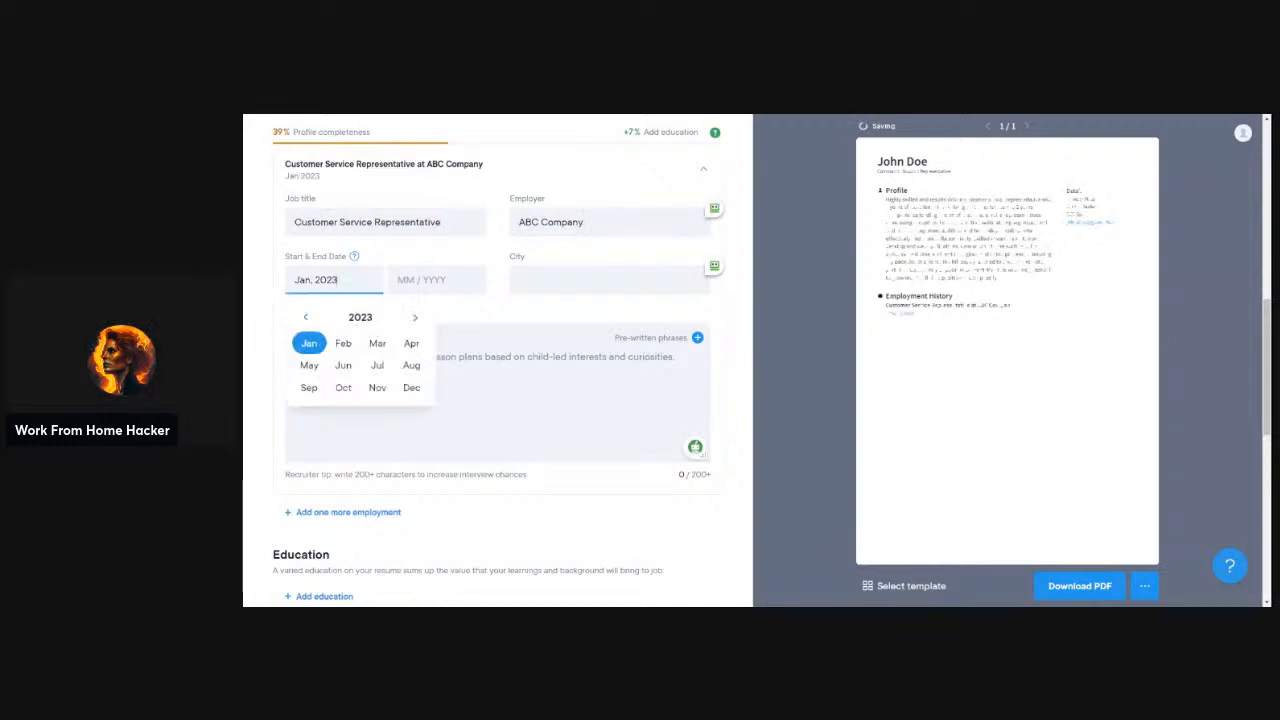
left_click(362, 314)
left_click(326, 282)
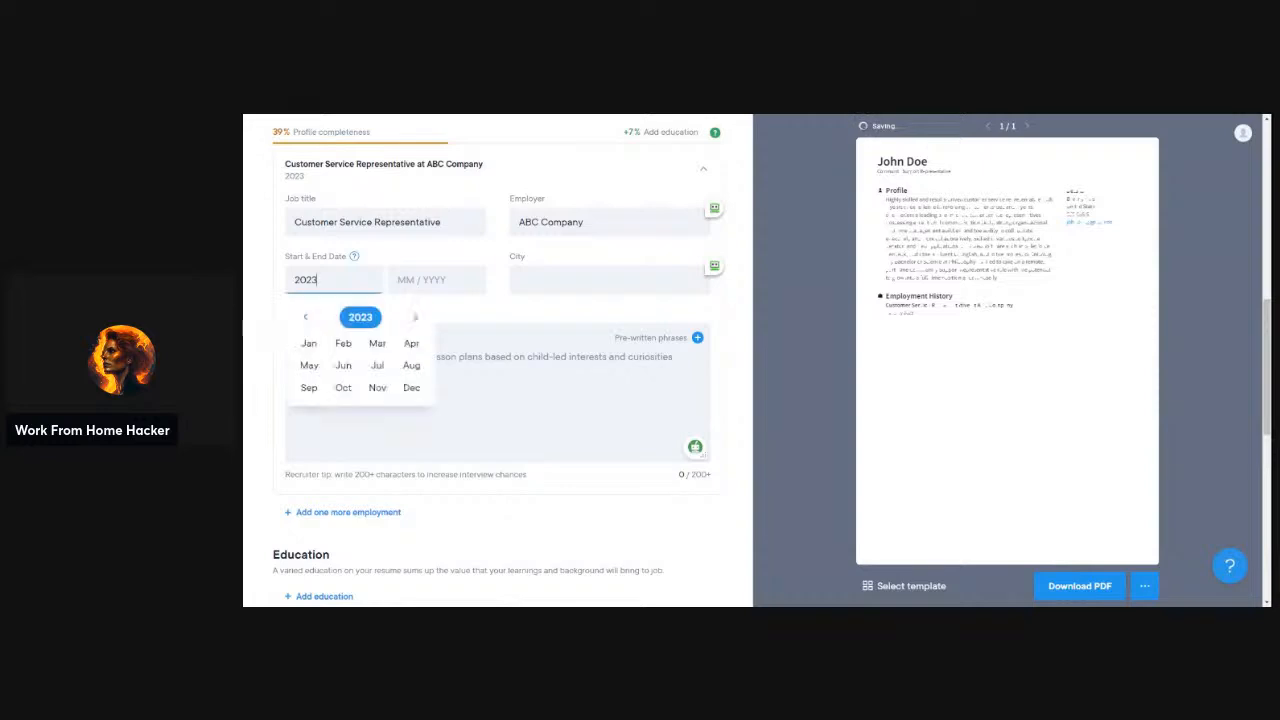
left_click(306, 318)
left_click(306, 318)
left_click(306, 318)
left_click(306, 318)
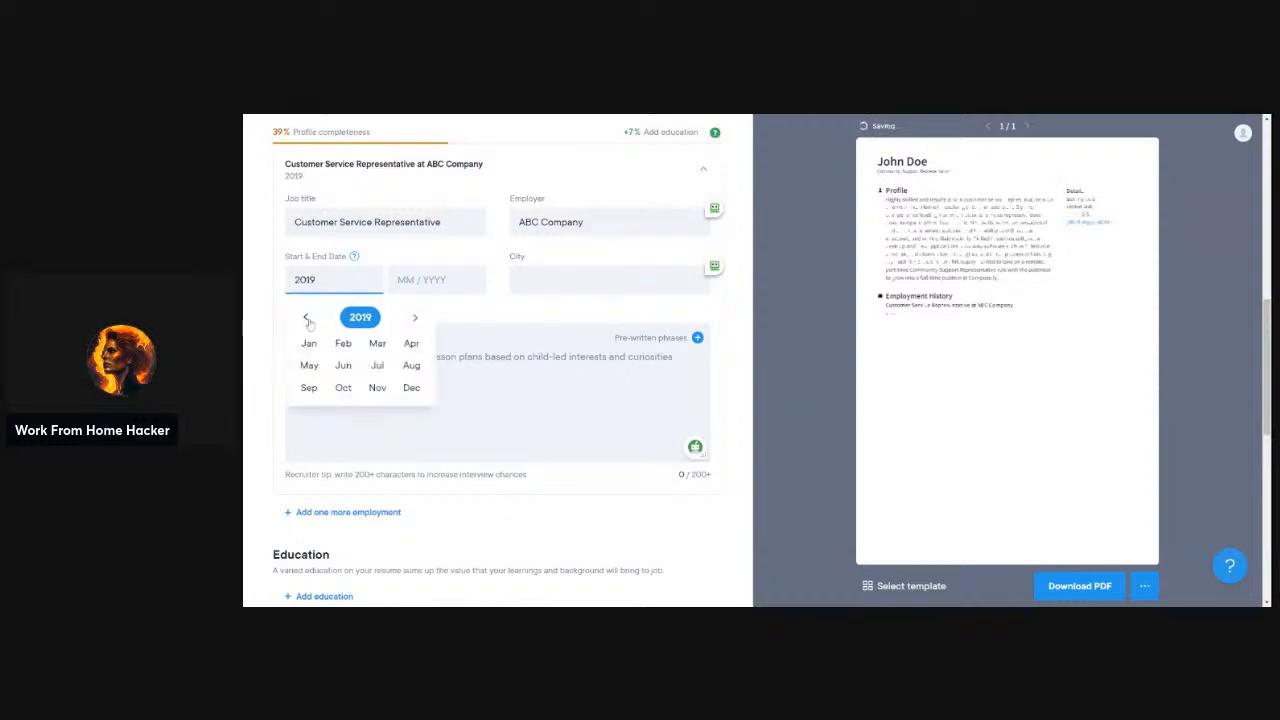
left_click(306, 318)
left_click(309, 343)
Set the ABC Company job's end date to Dec, 2020
left_click(436, 280)
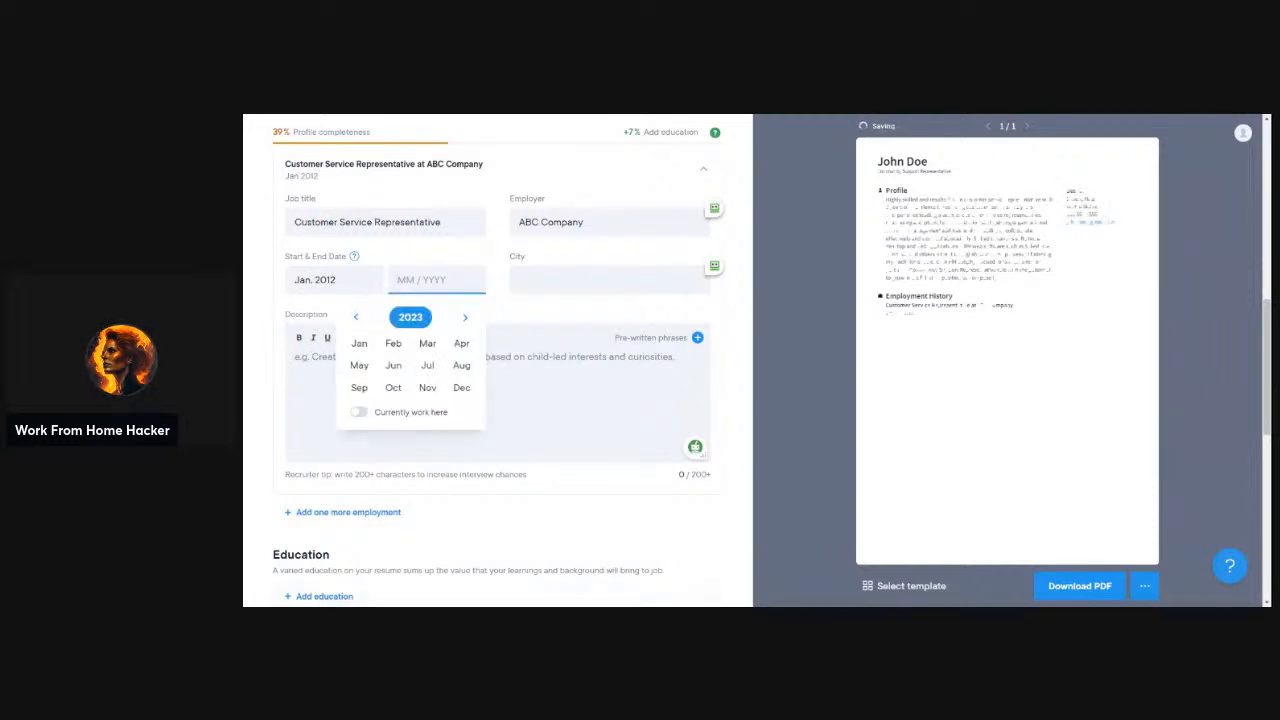
left_click(458, 390)
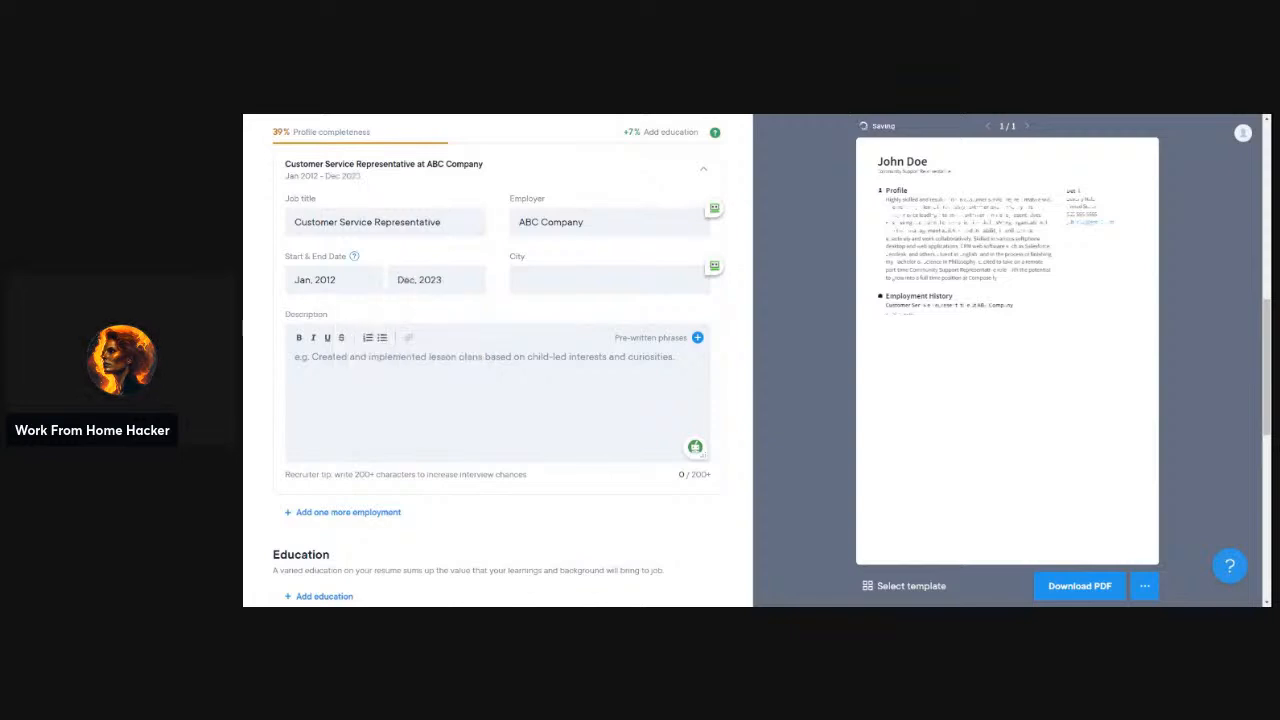
left_click(436, 280)
left_click(355, 316)
left_click(355, 316)
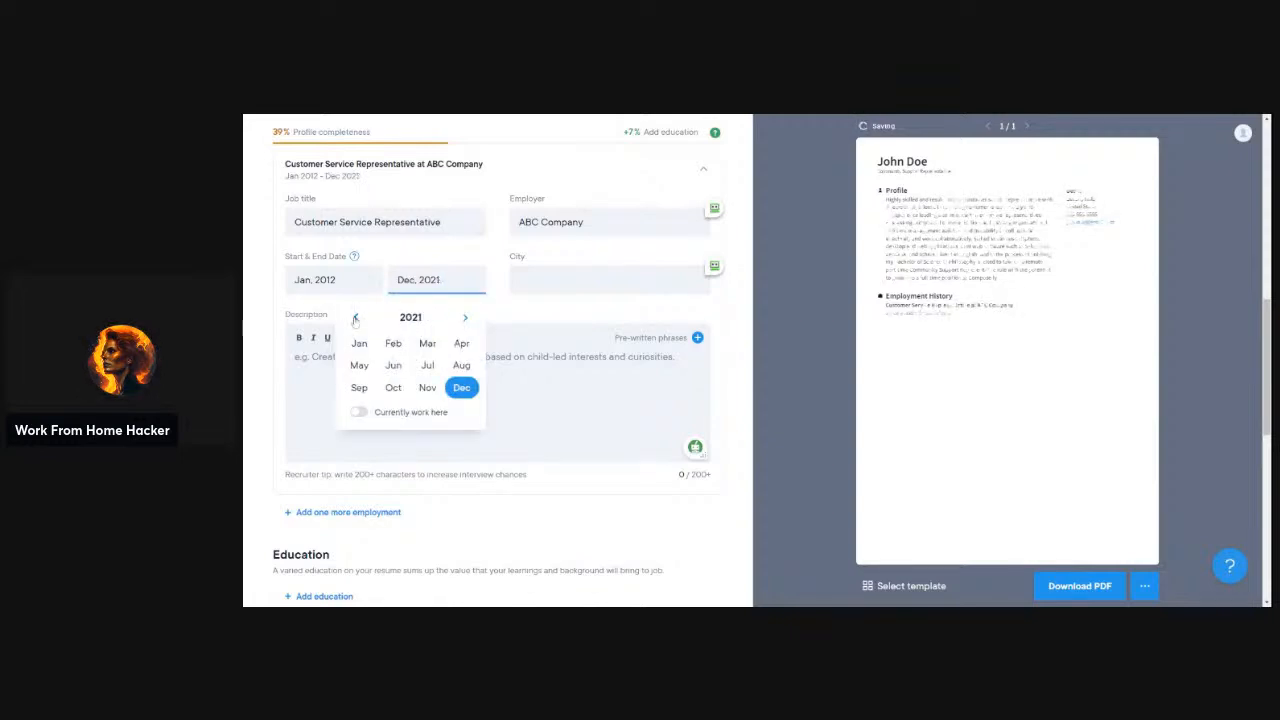
left_click(355, 316)
left_click(461, 387)
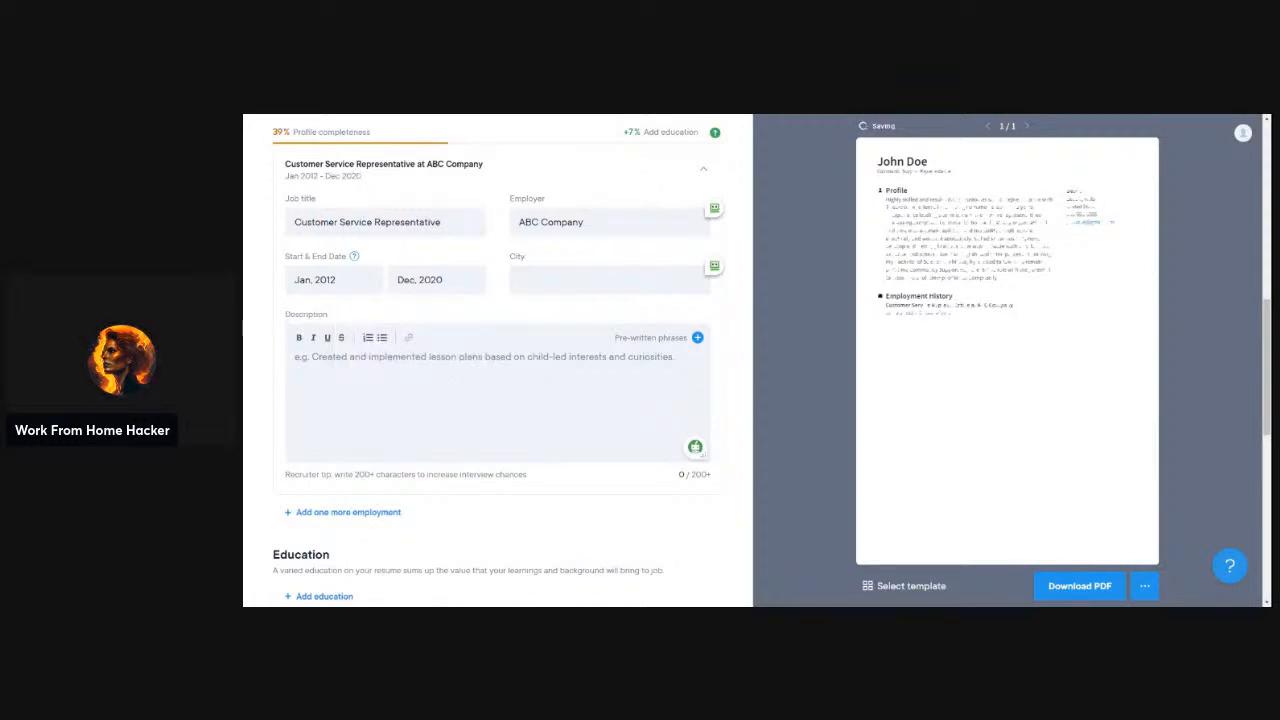
Set the job's city to Remote and fill its description with the five achievement statements, from "Responded to customer inquiries" to "Maintained a high level of customer satisfaction"
left_click(608, 279)
type("Rem")
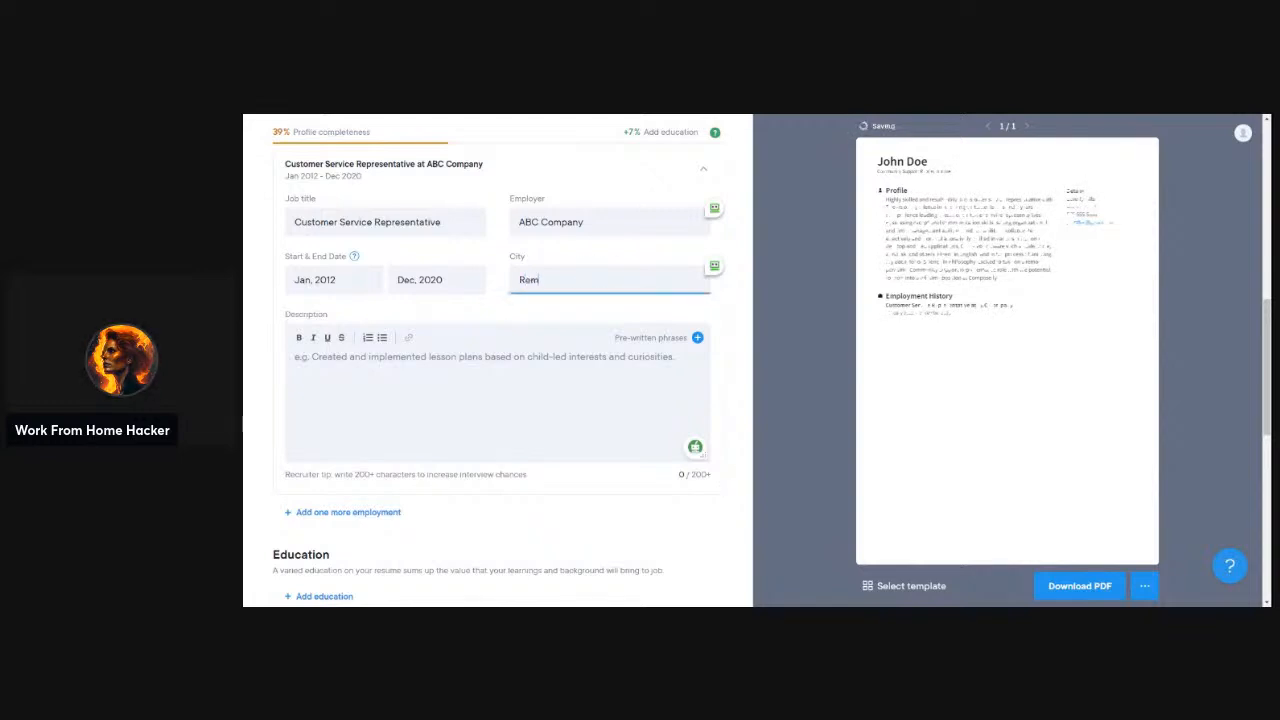
type("ote")
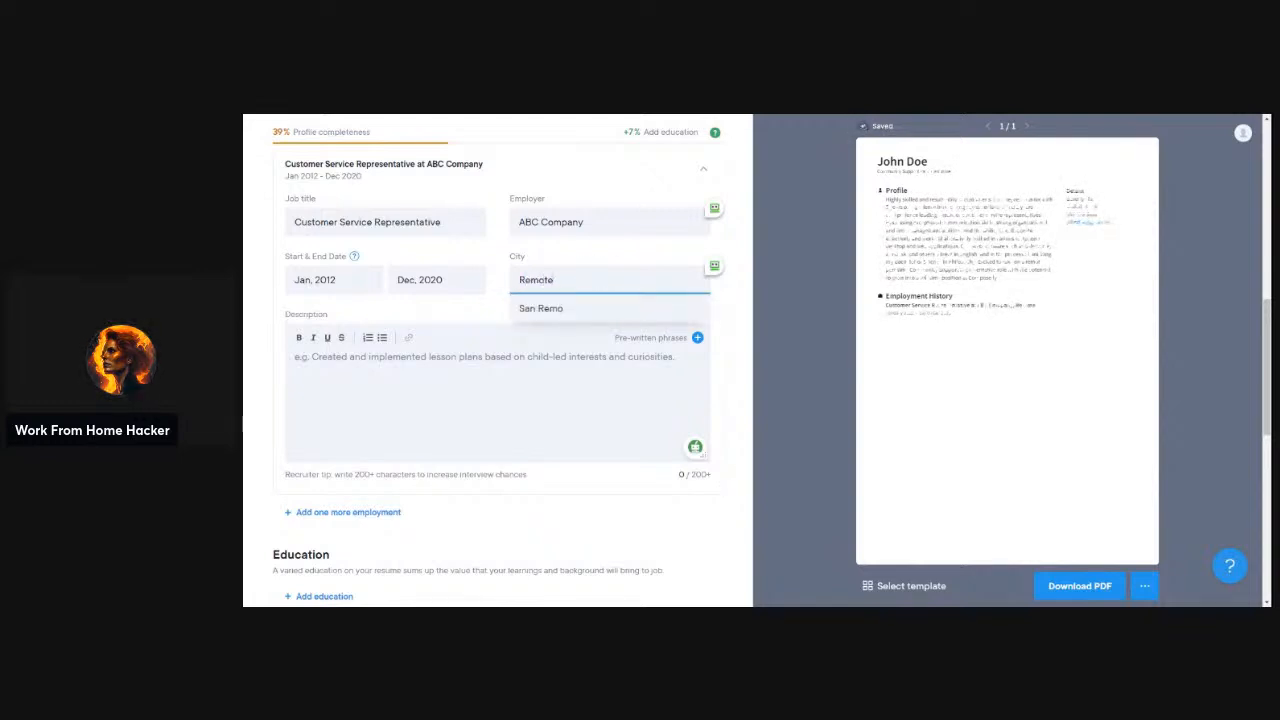
left_click(480, 385)
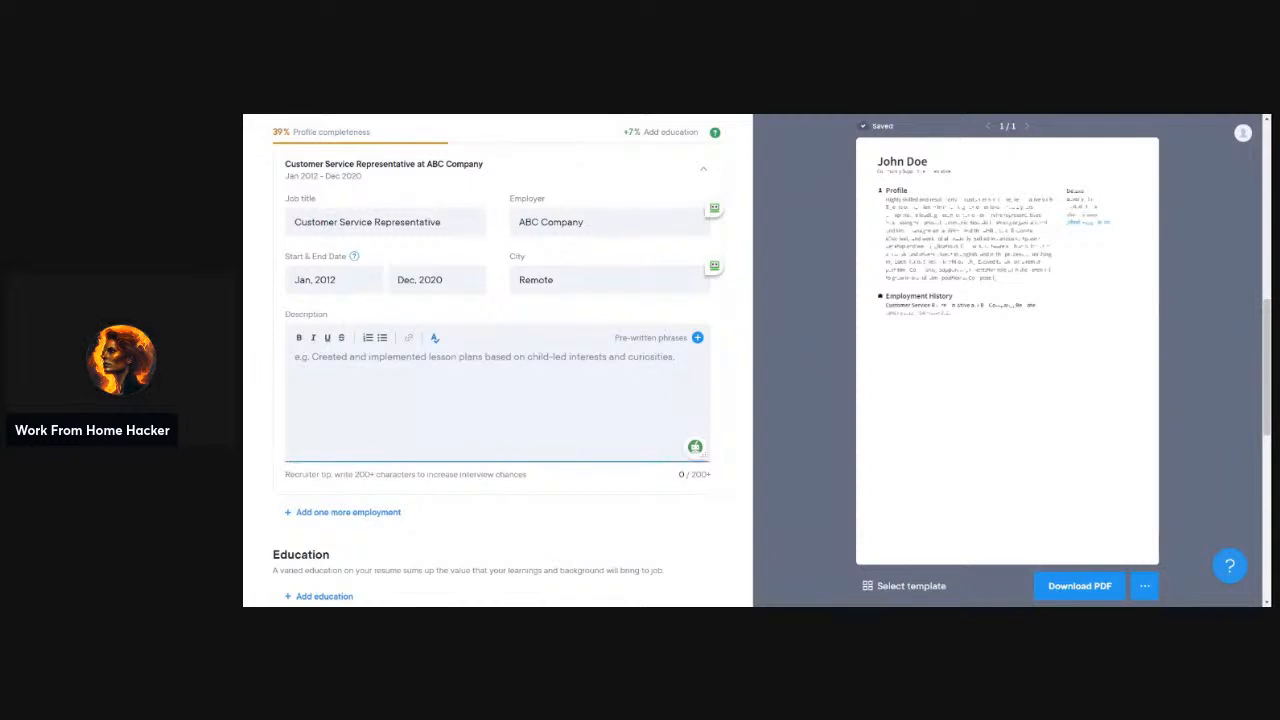
type("Responded to customer inquiries and provided actionable solutions, resulting in a 25% decrease in customer complaints. Assessed urgency and prioritization of tasks to ensure deadlines were met, resulting in a 15% increase in task completion rate. Collaborated with various teams to resolve customer issues, resulting in a 30% increase in customer satisfaction. Escalated questions to appropriate teams as needed, resulting in a 20% decrease in response time. Maintained a high level of customer satisfaction, resulting in a 10% increase in customer retention rate.")
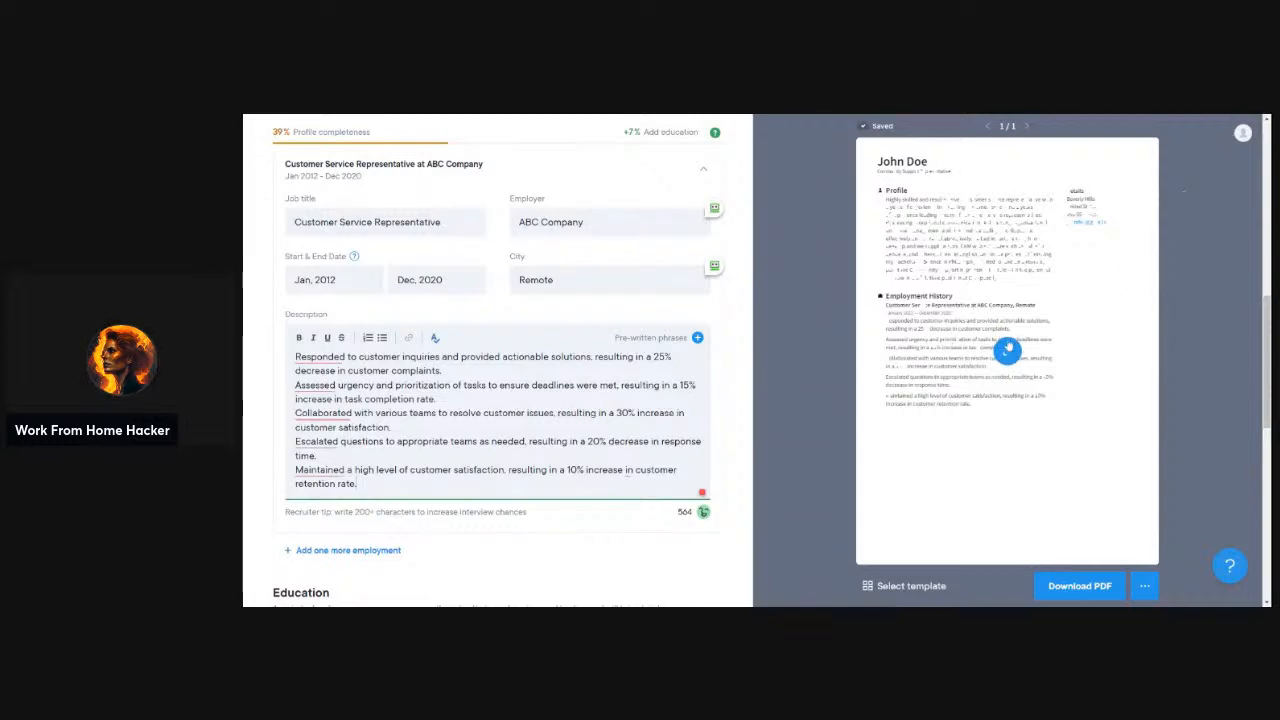
Review the profile and employment history in the enlarged resume preview
left_click(1008, 384)
scroll(1004, 400, "down", 3)
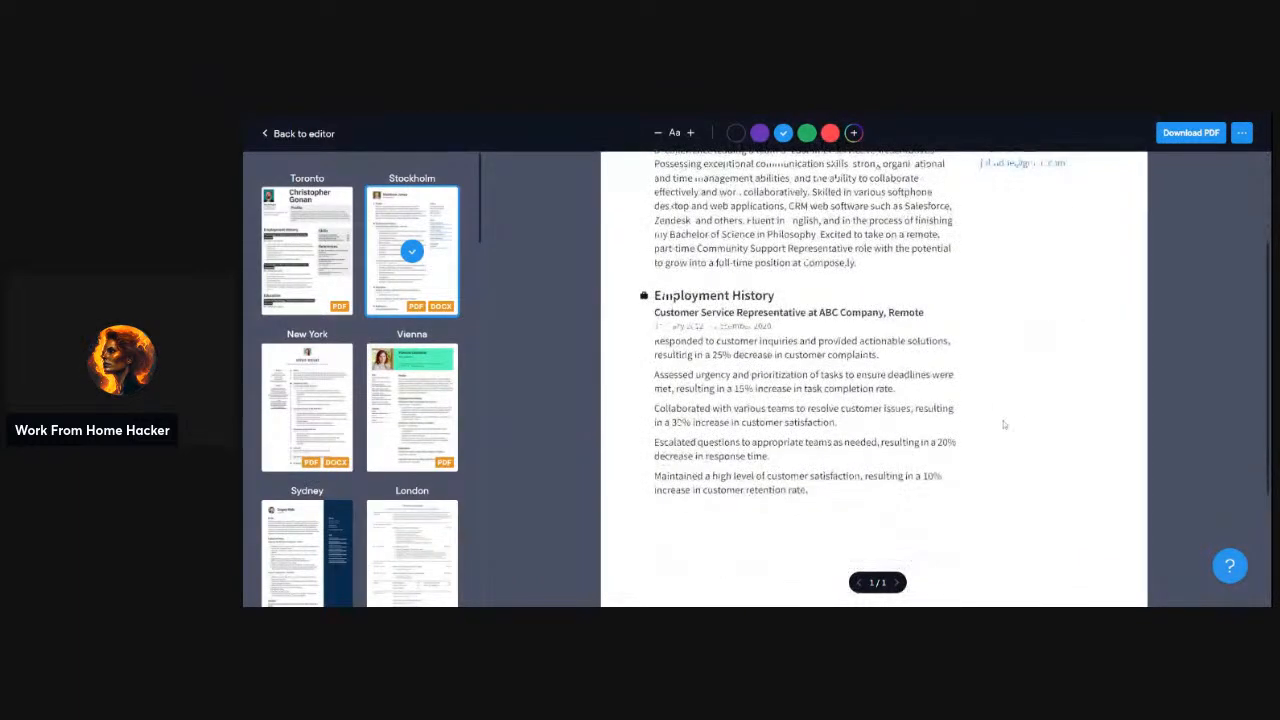
scroll(862, 430, "up", 3)
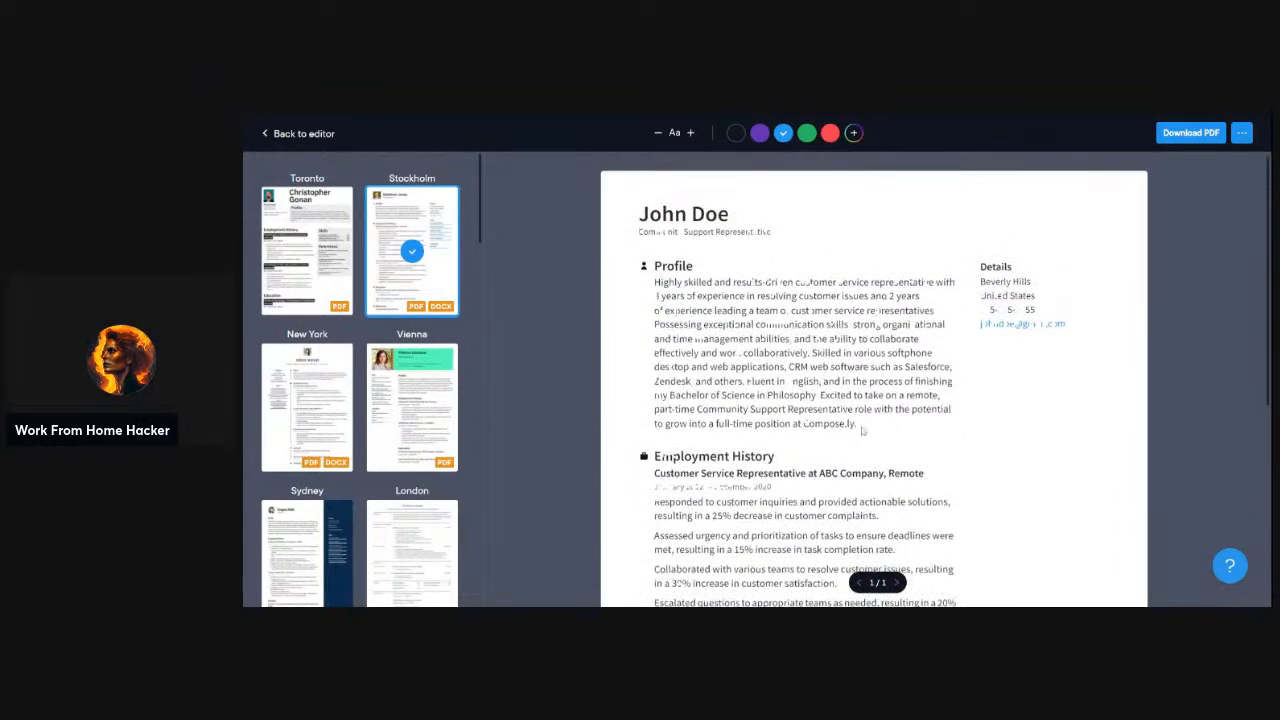
Try the Toronto and Vienna templates on the resume and review the layout of each
left_click(307, 250)
scroll(980, 397, "down", 3)
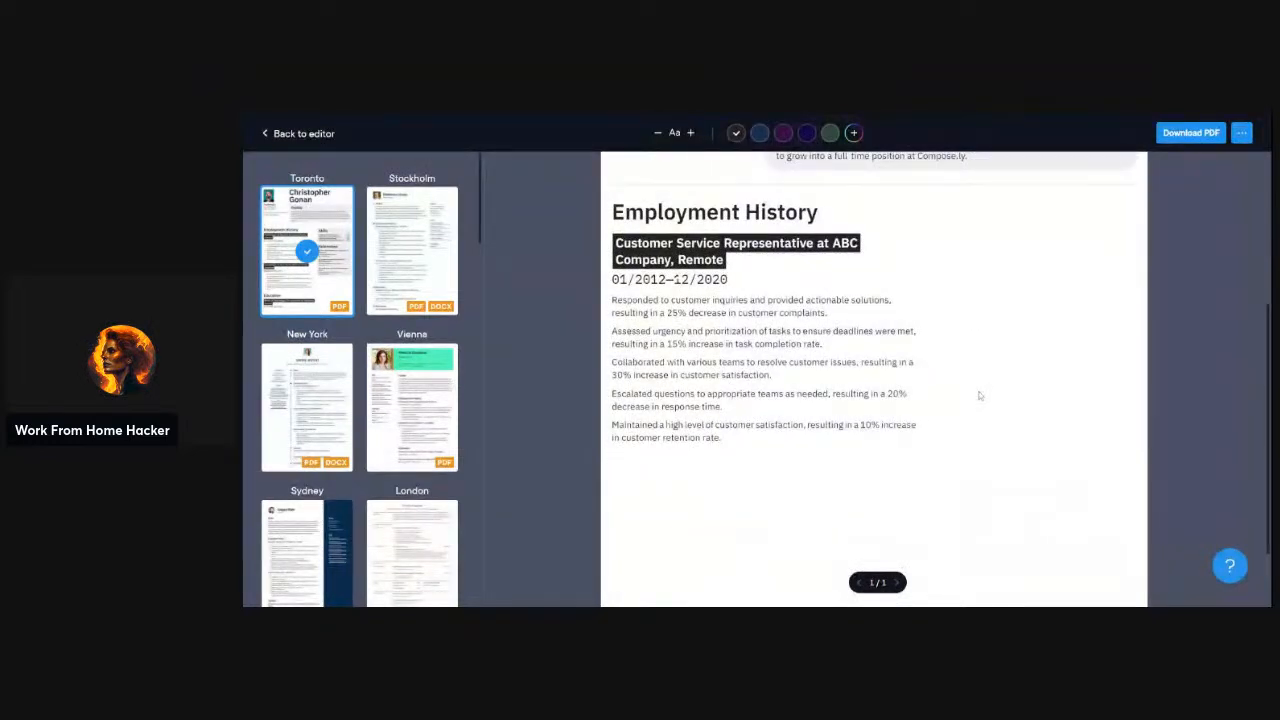
scroll(976, 390, "up", 3)
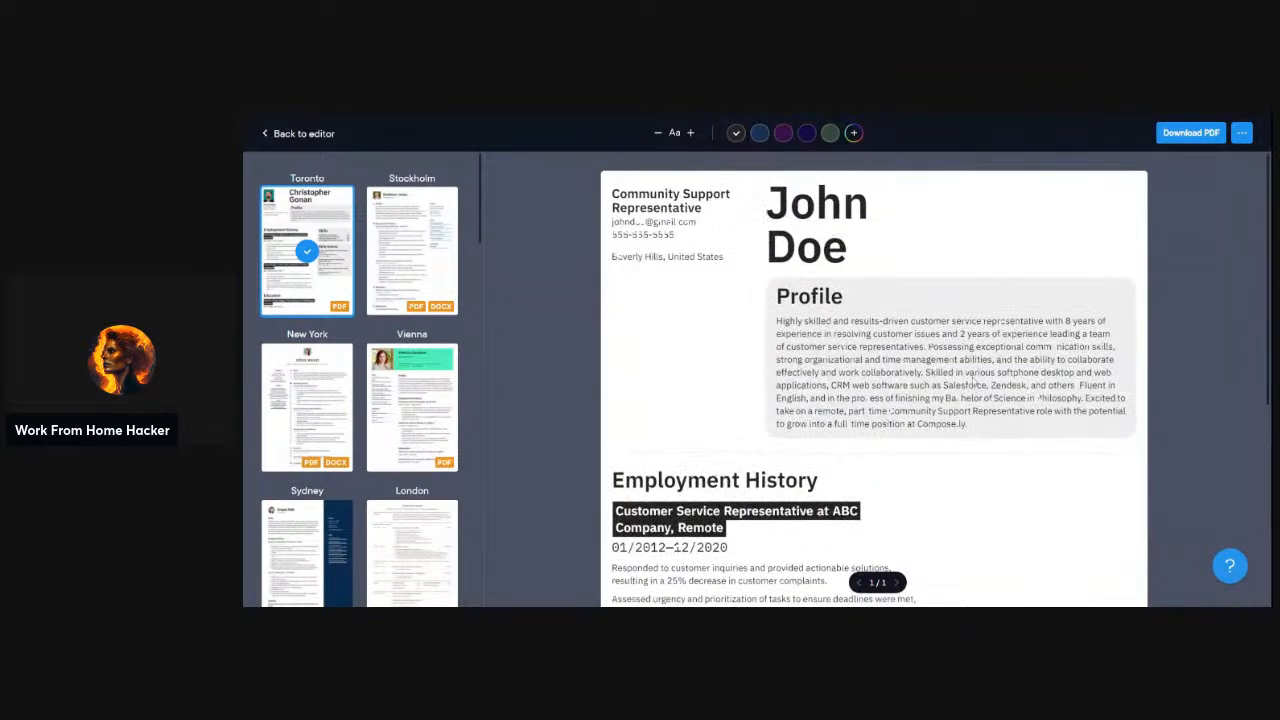
left_click(440, 404)
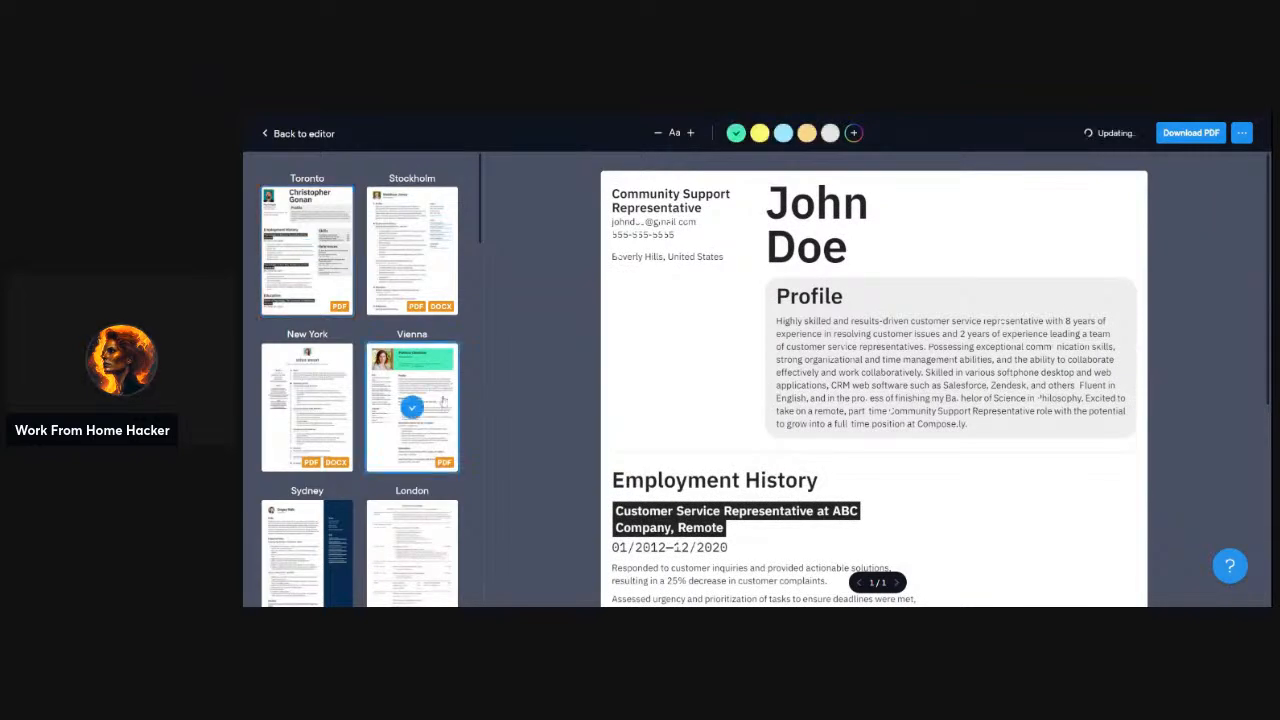
scroll(665, 399, "down", 3)
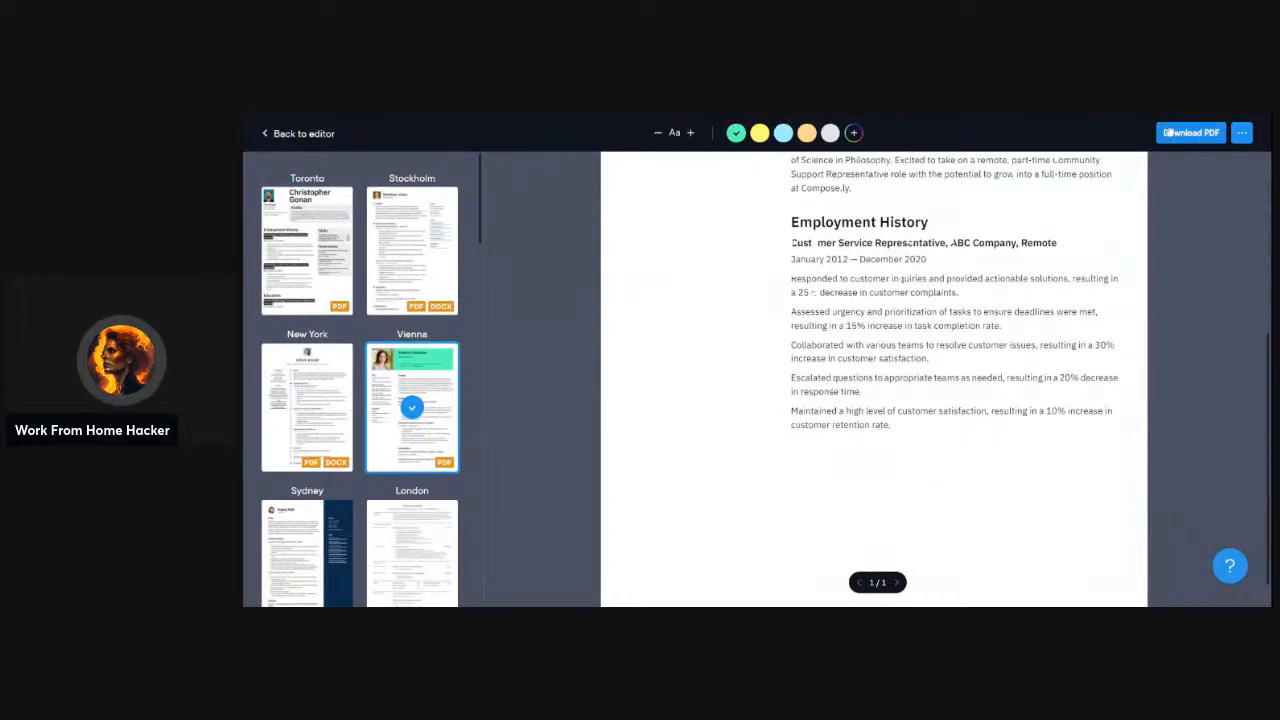
Try the Sydney template on the resume and review its layout
scroll(380, 375, "down", 2)
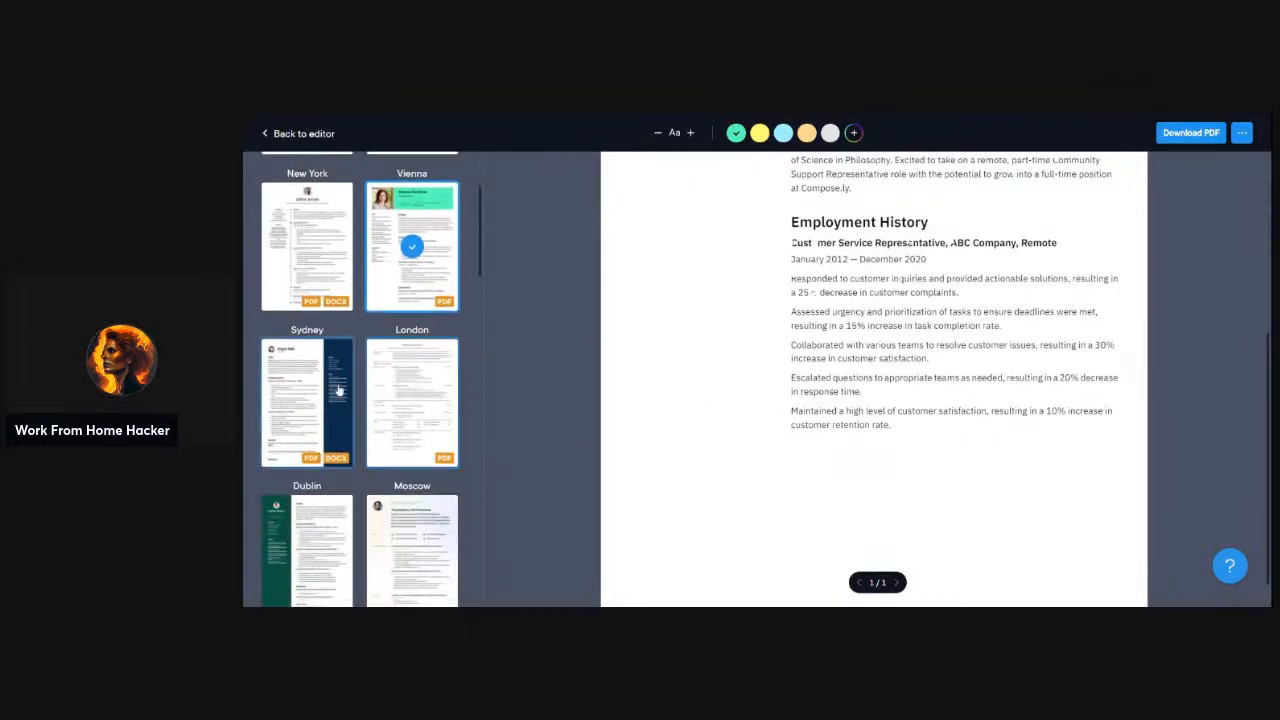
left_click(338, 390)
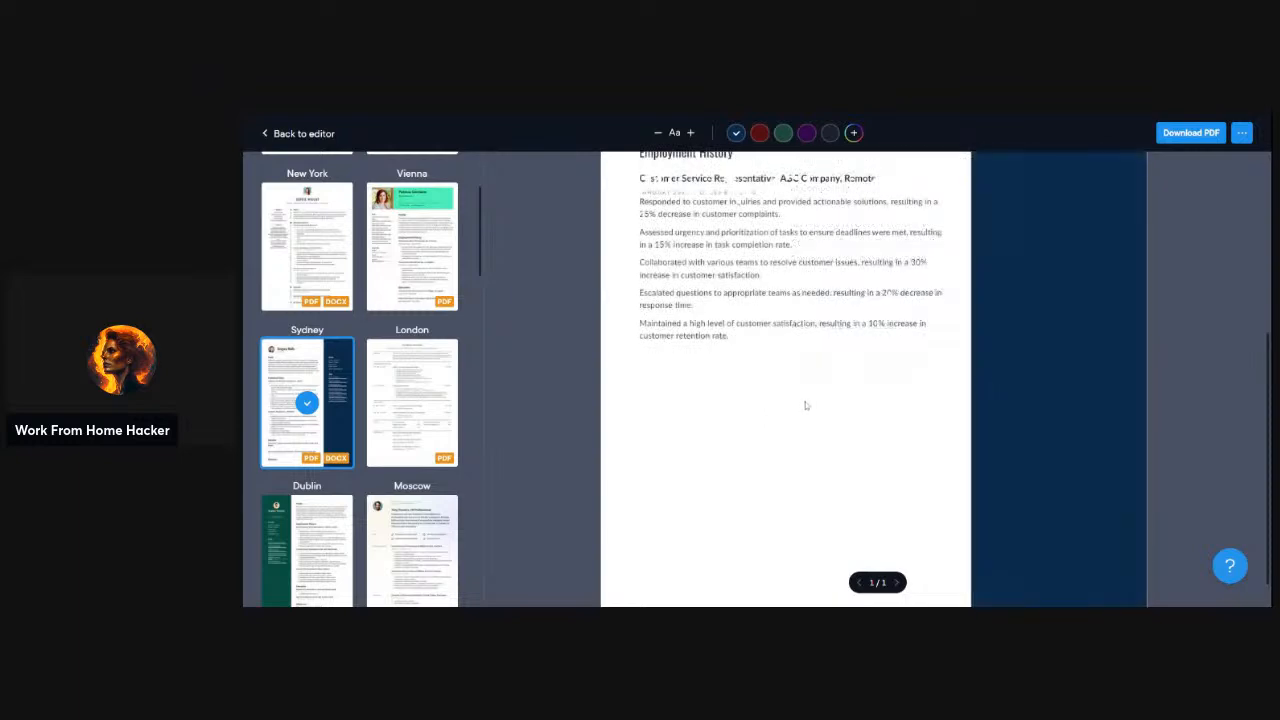
scroll(805, 405, "up", 3)
scroll(808, 402, "down", 4)
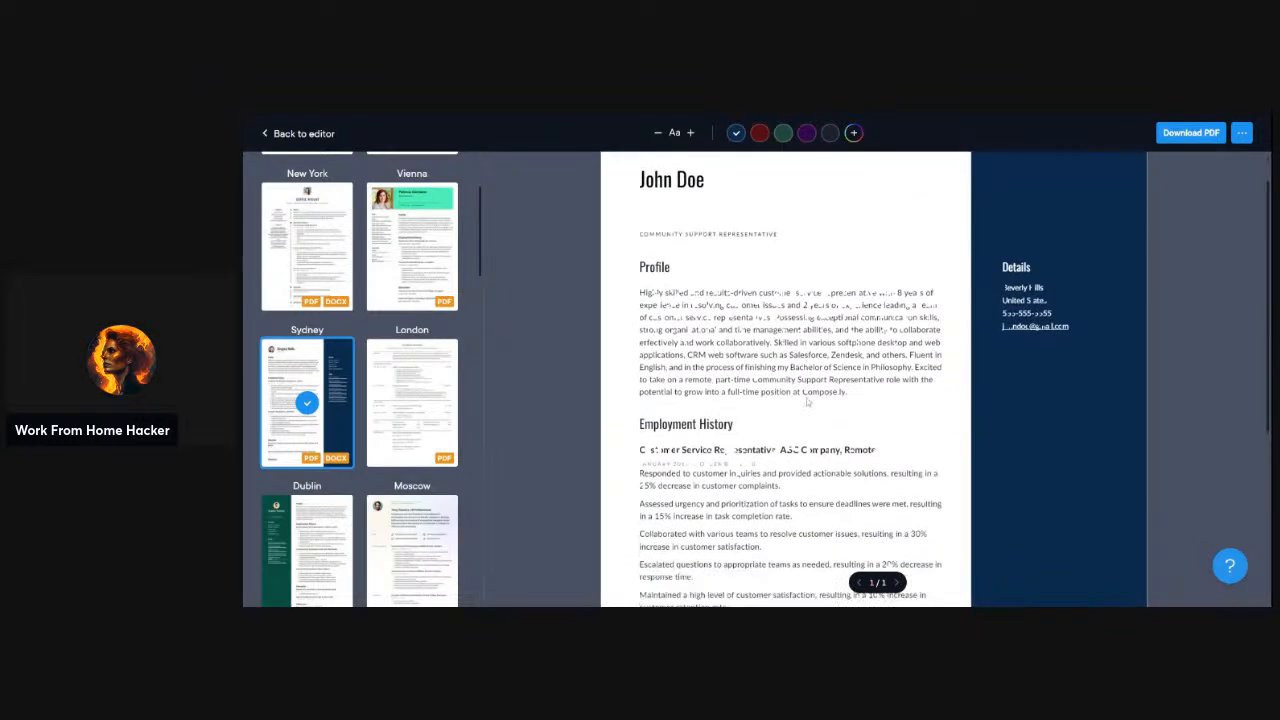
Apply the Moscow template to the resume
scroll(418, 440, "down", 2)
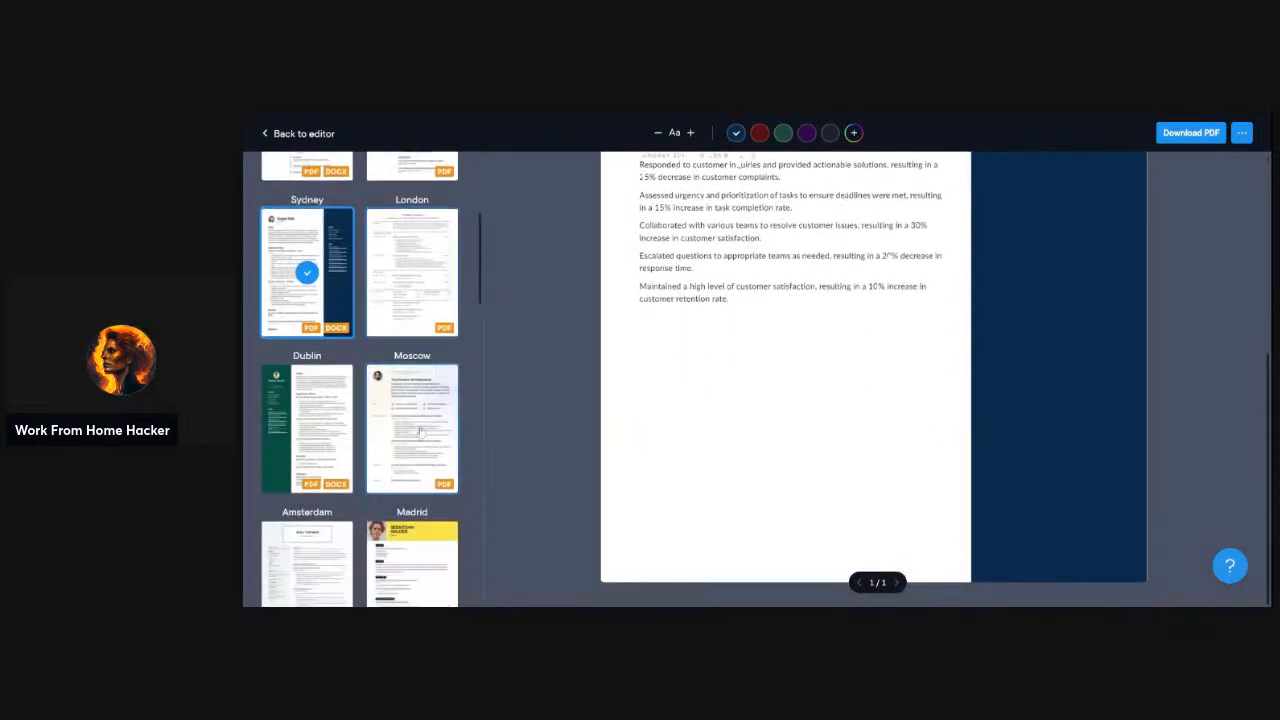
left_click(417, 430)
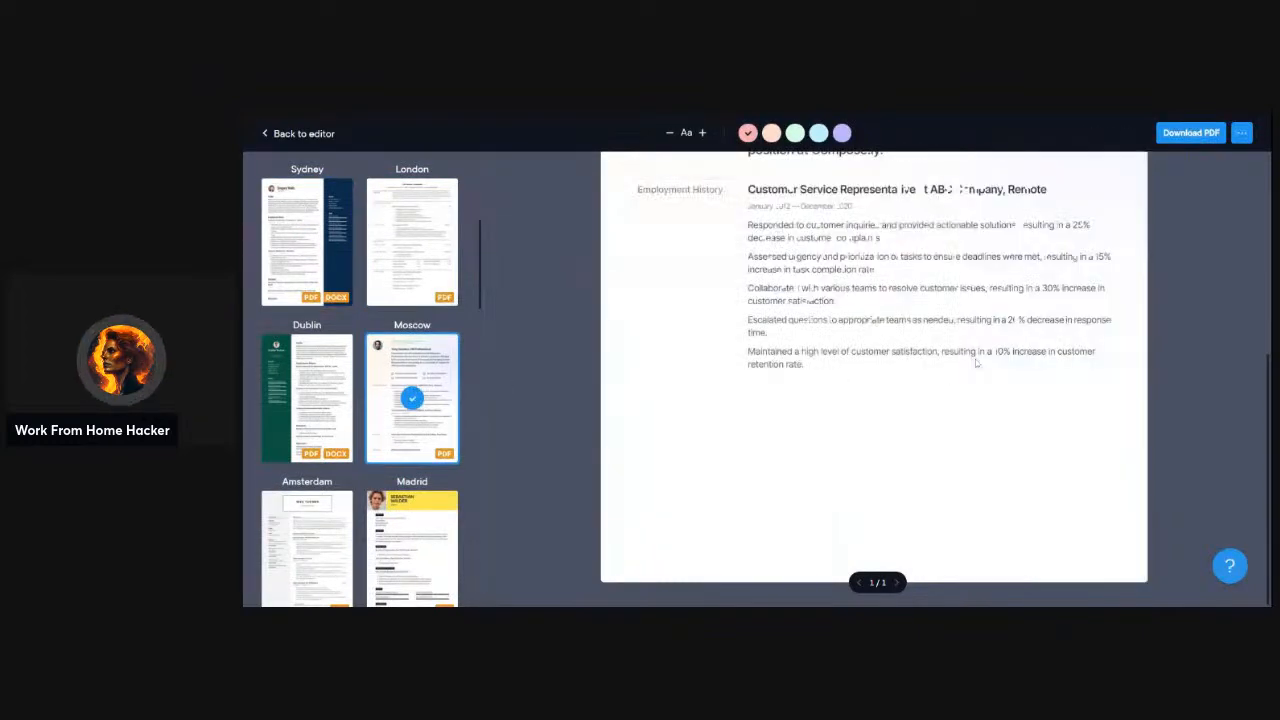
Review the profile and employment history layout in the Moscow template preview
scroll(869, 406, "up", 3)
scroll(868, 406, "up", 1)
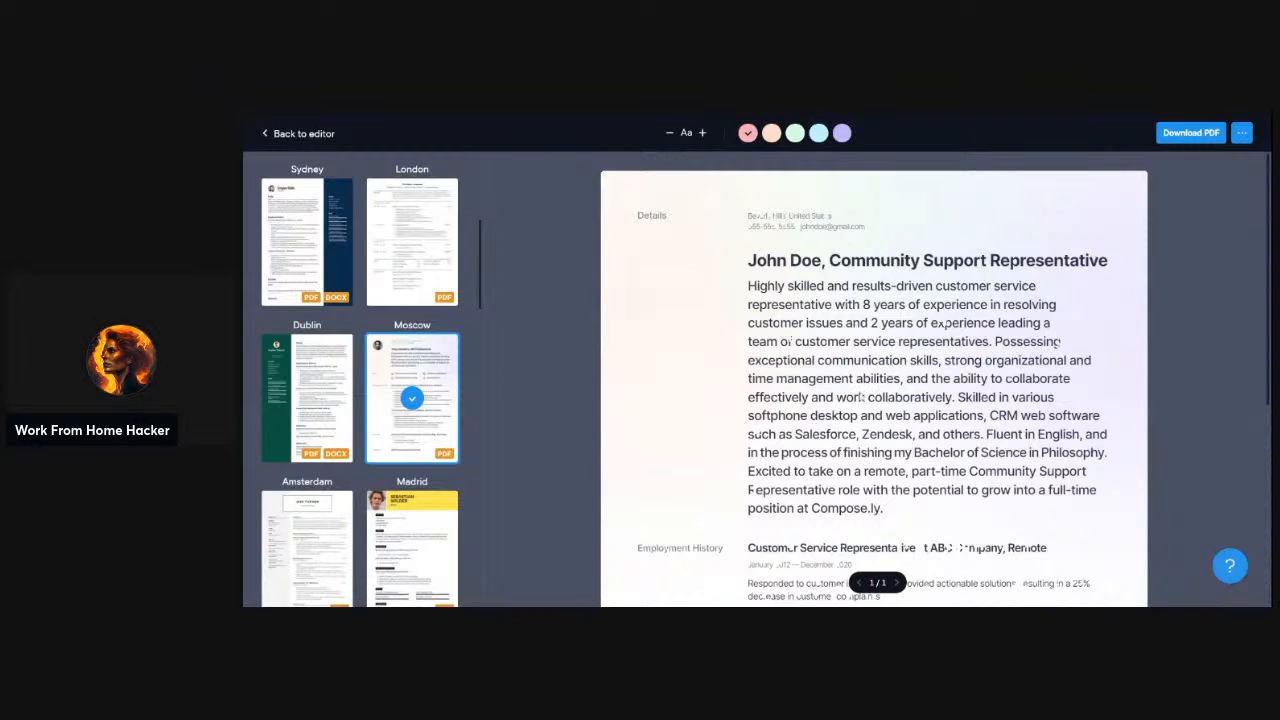
scroll(858, 398, "down", 5)
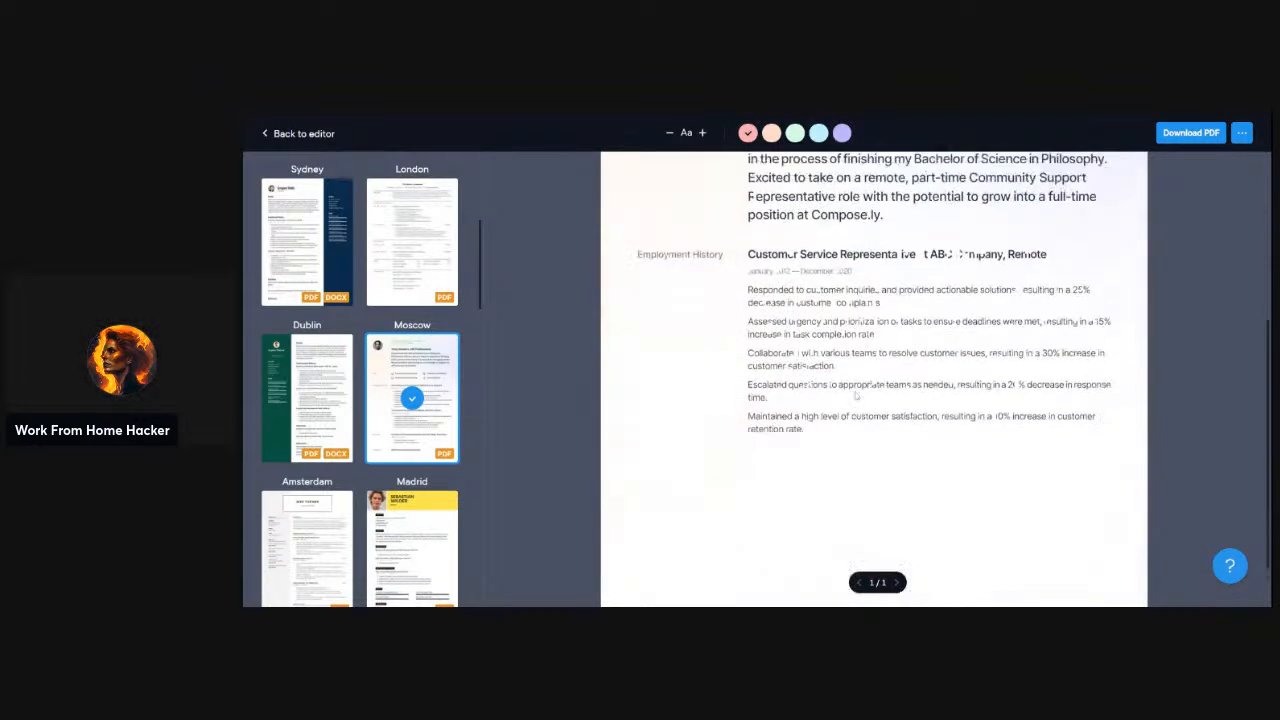
scroll(855, 396, "up", 2)
Try the Oslo and Paris templates on the resume
scroll(436, 454, "down", 5)
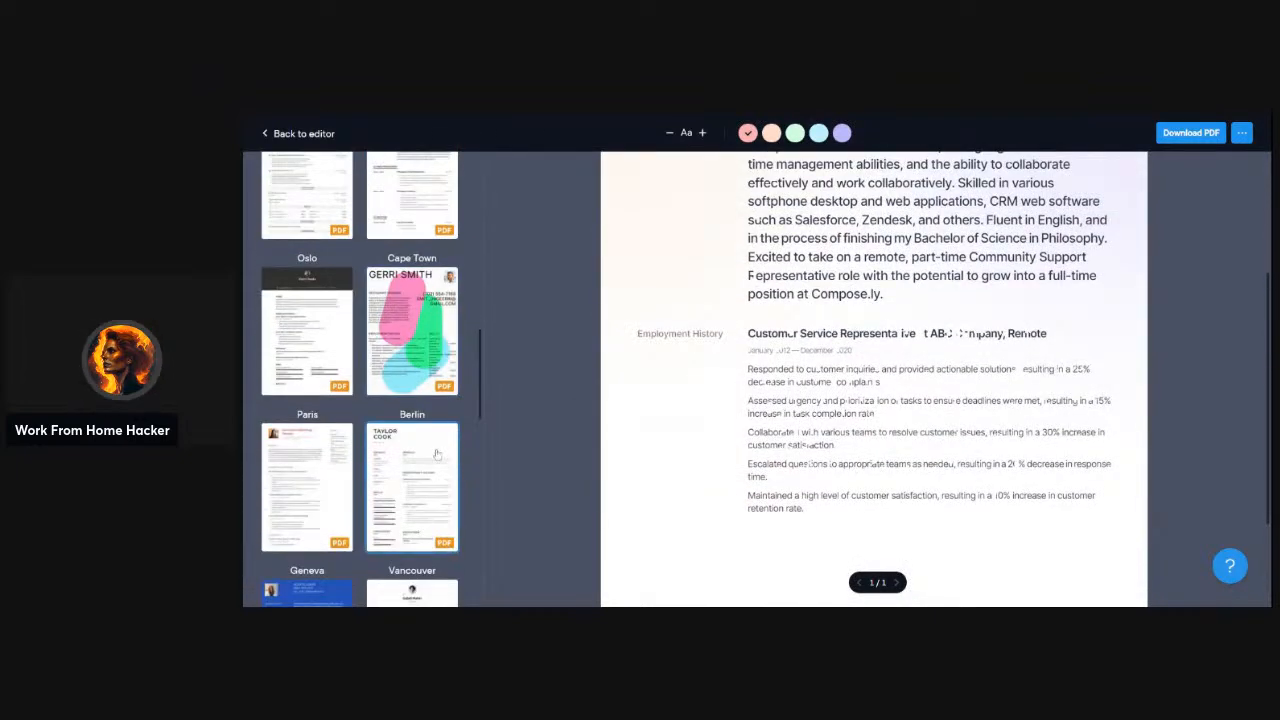
left_click(307, 330)
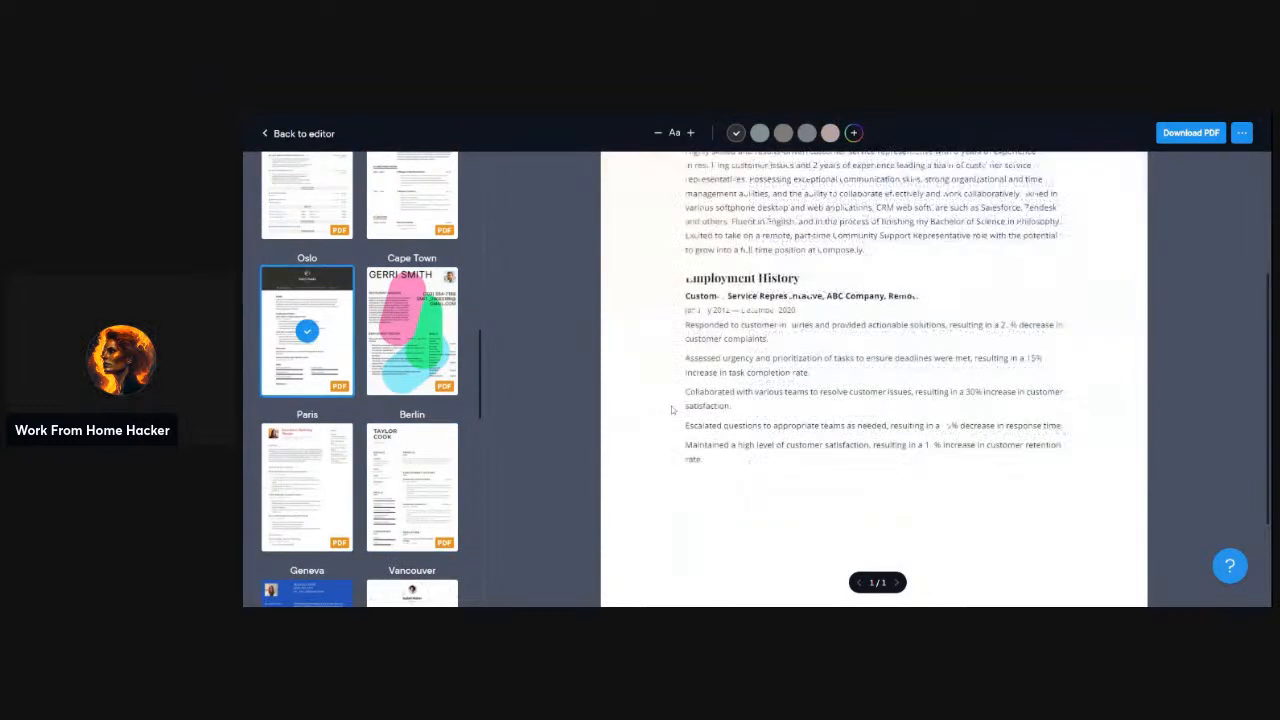
left_click(307, 485)
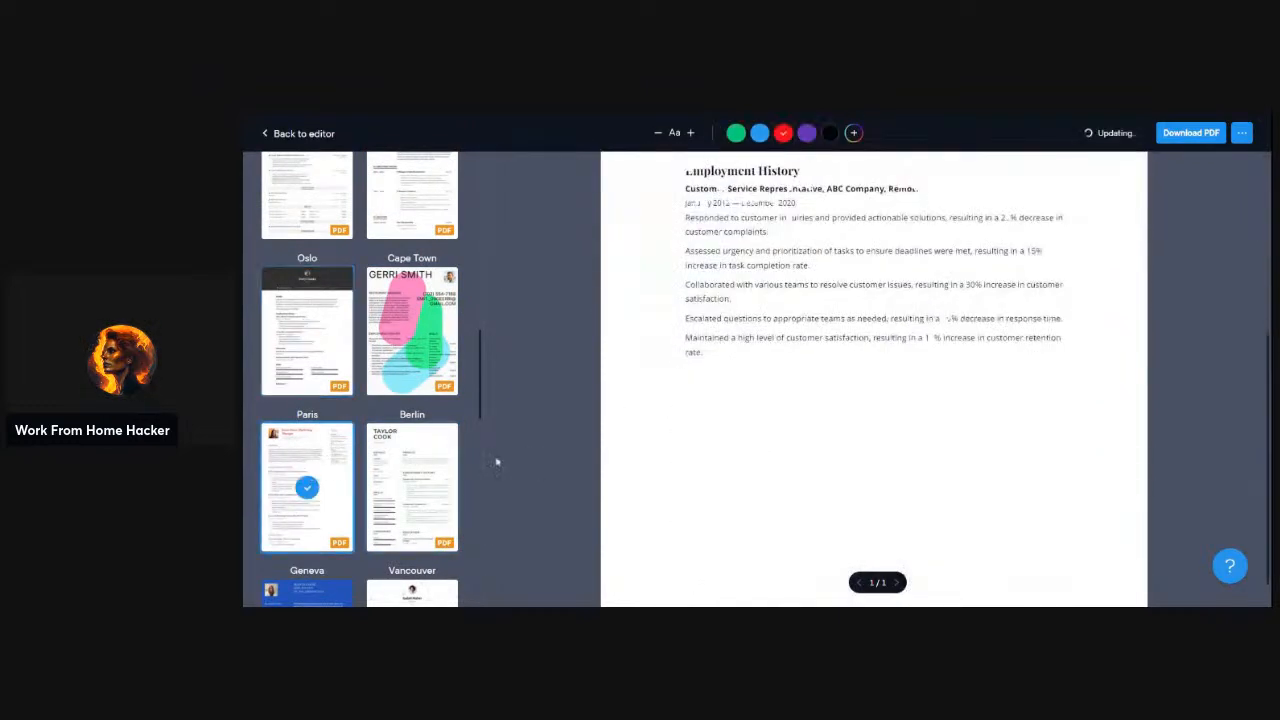
Apply the Berlin template, review its layout and return to the resume editor
left_click(378, 490)
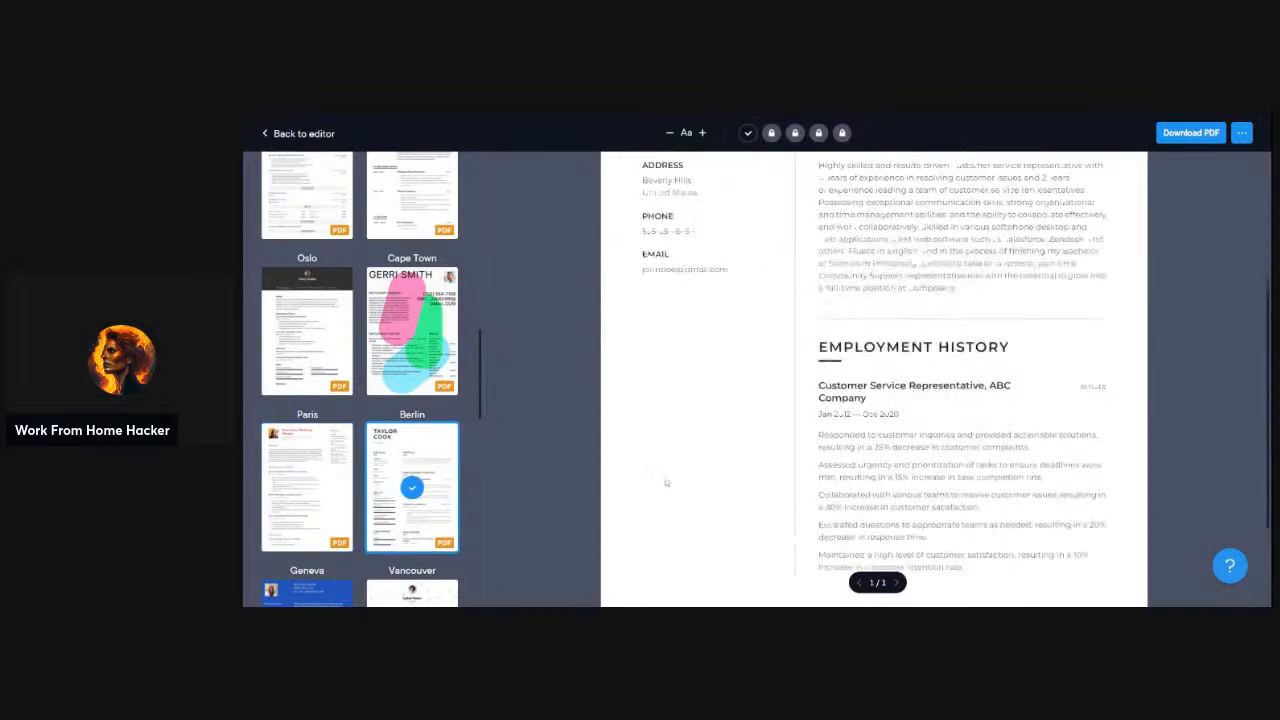
scroll(665, 483, "up", 3)
scroll(665, 483, "down", 2)
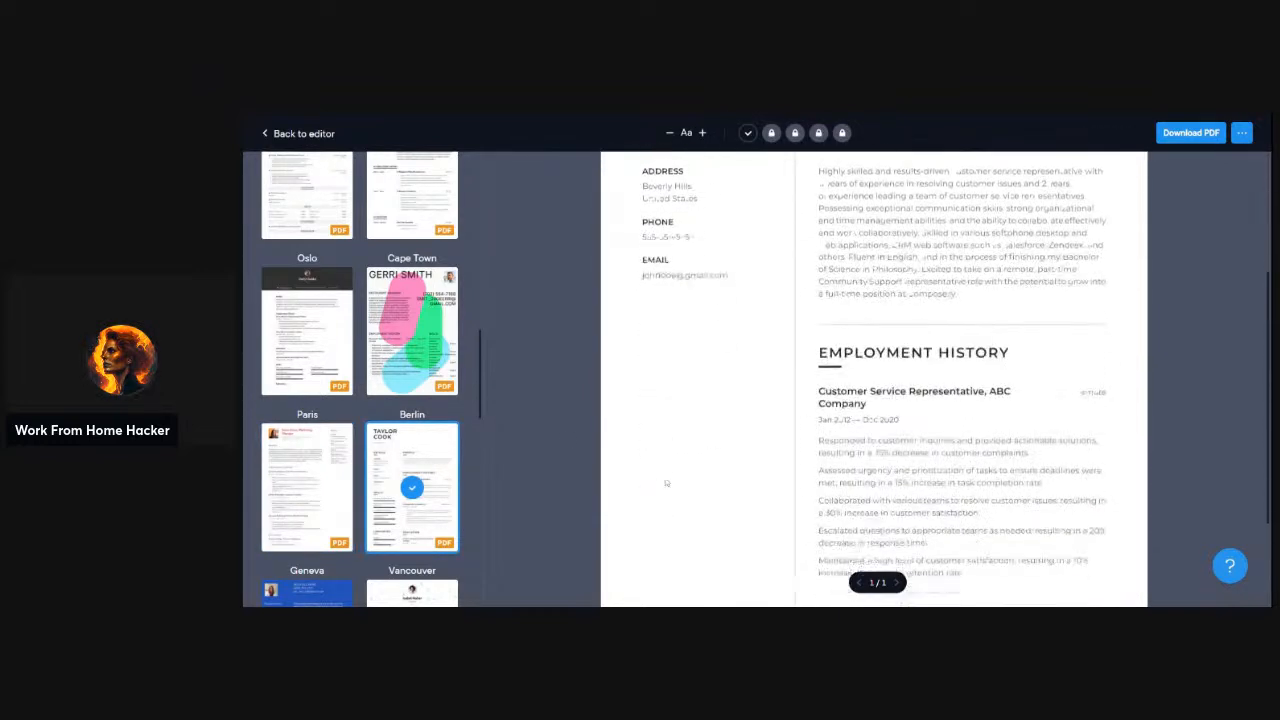
scroll(665, 483, "down", 2)
scroll(665, 483, "up", 2)
scroll(667, 482, "up", 2)
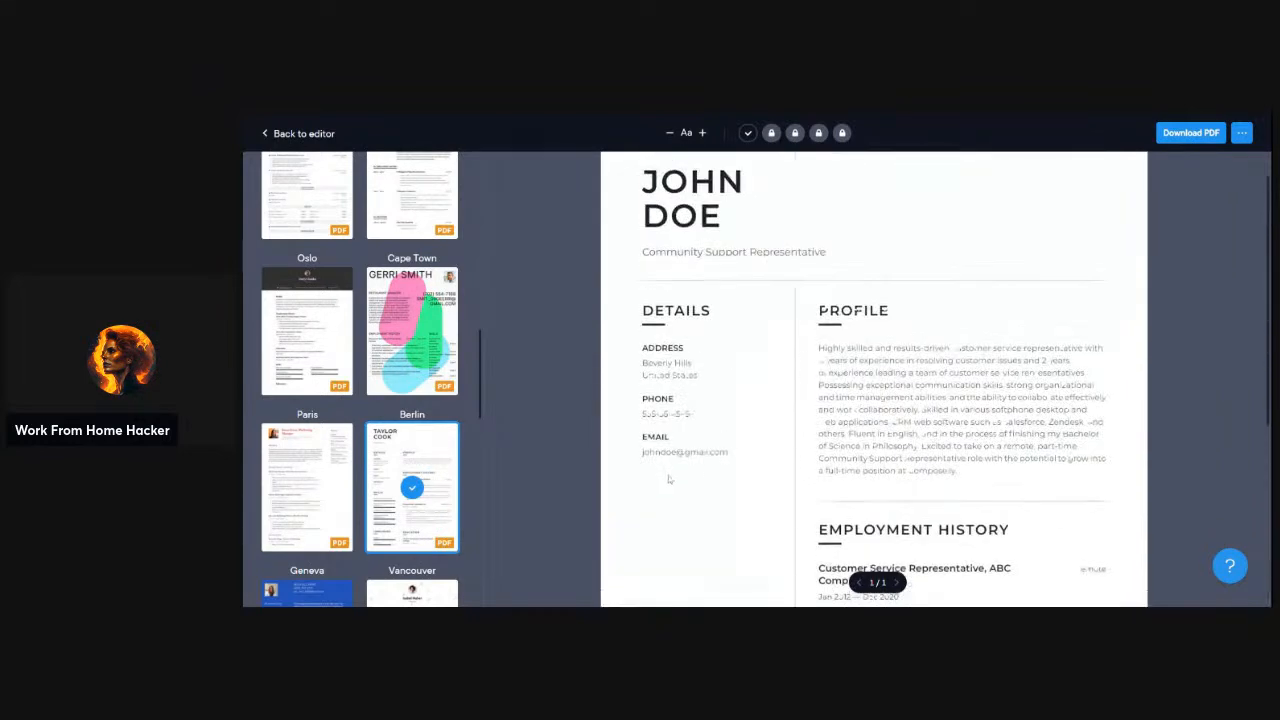
left_click(290, 133)
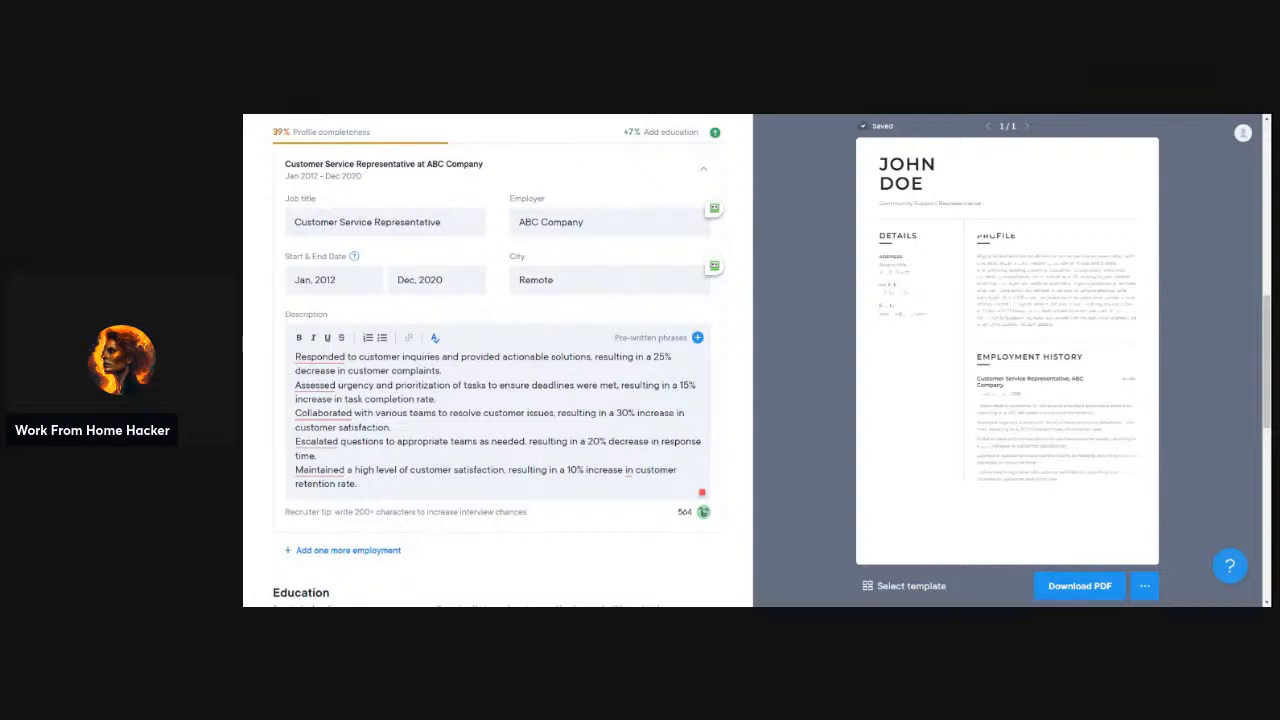
Add a second employment entry with the job title CSR Team Lead and the employer ABC Company
scroll(497, 360, "down", 1)
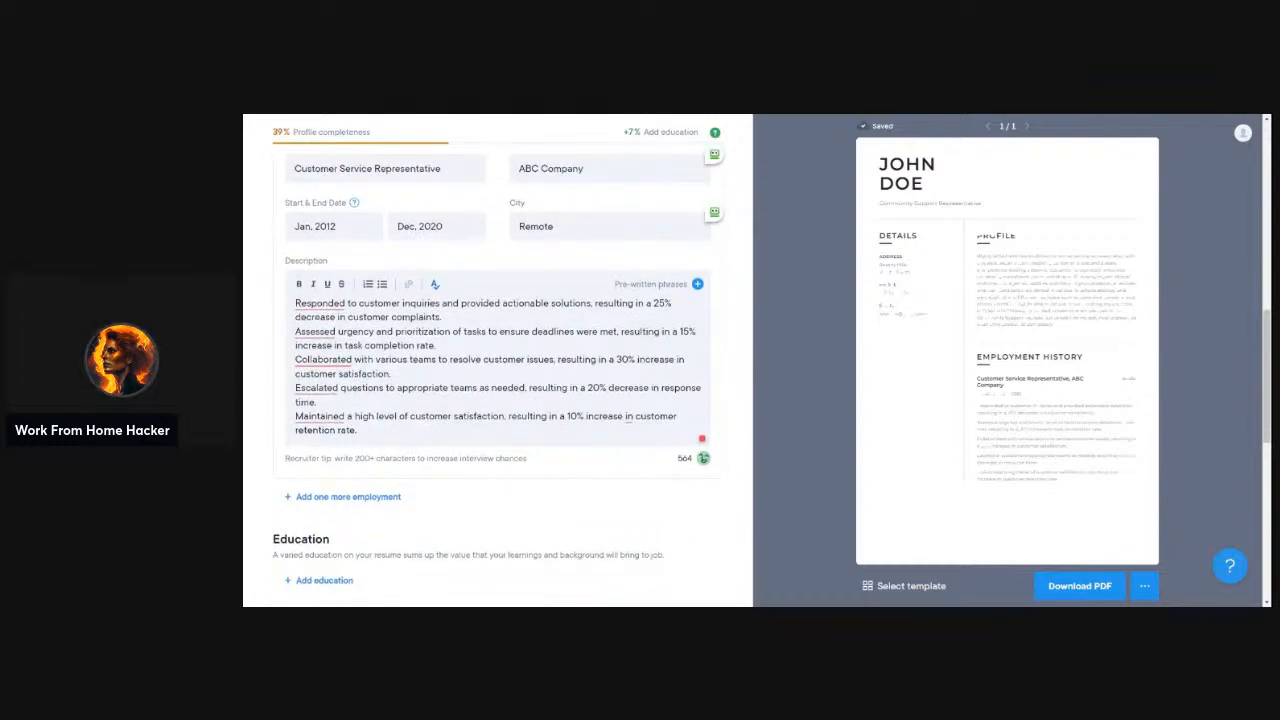
left_click(355, 498)
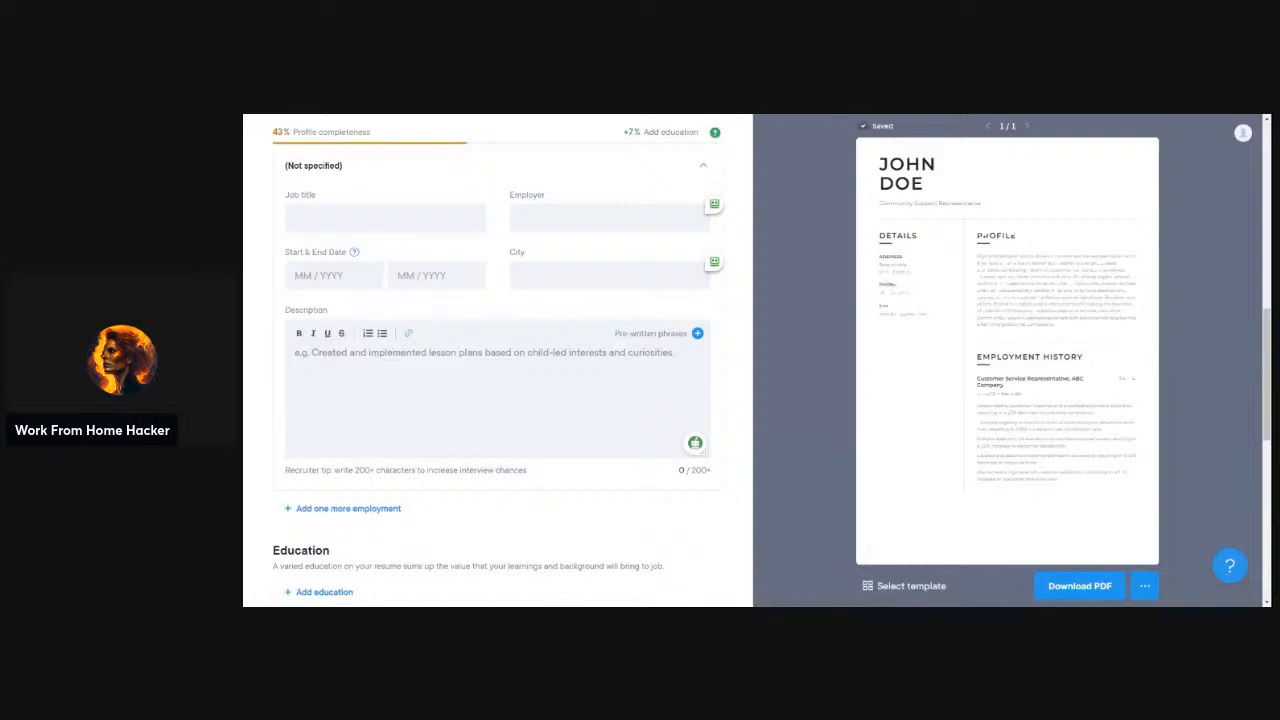
left_click(385, 218)
type("CSR Team Lead, ABC Company")
key("ctrl+shift+Left")
key("ctrl+shift+Left")
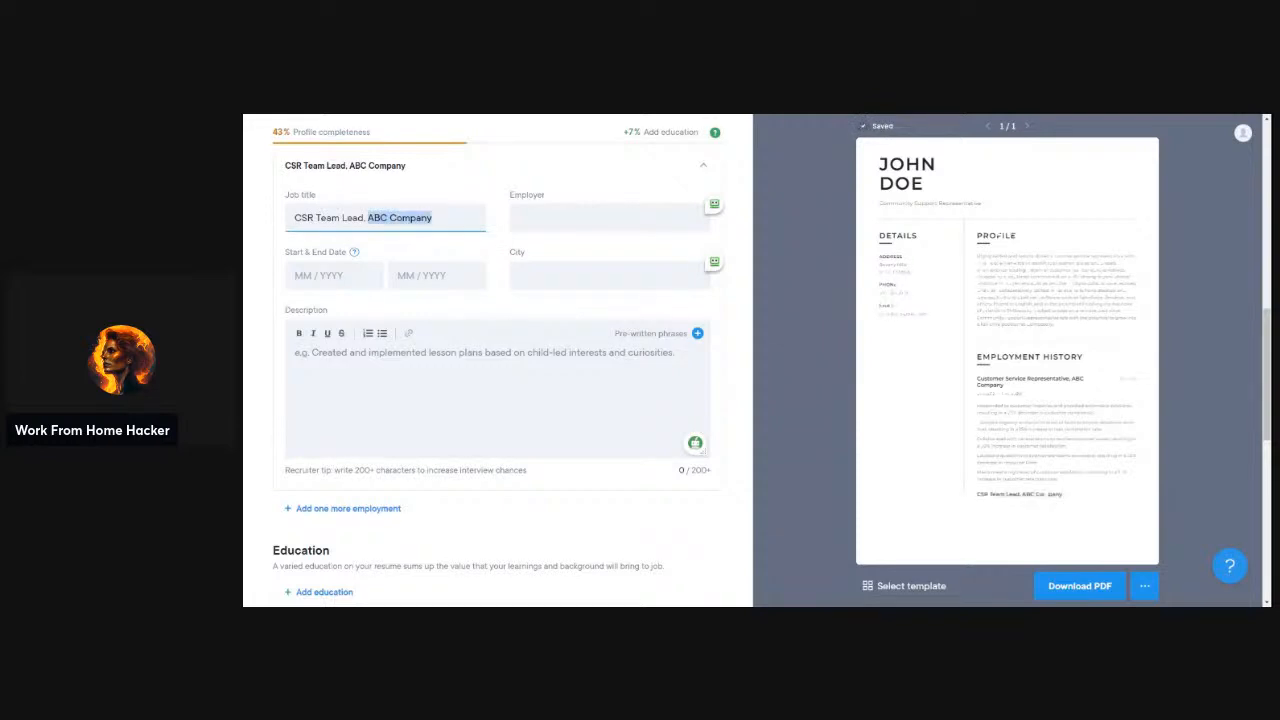
key("ctrl+x")
left_click(584, 218)
key("ctrl+v")
scroll(586, 275, "up", 5)
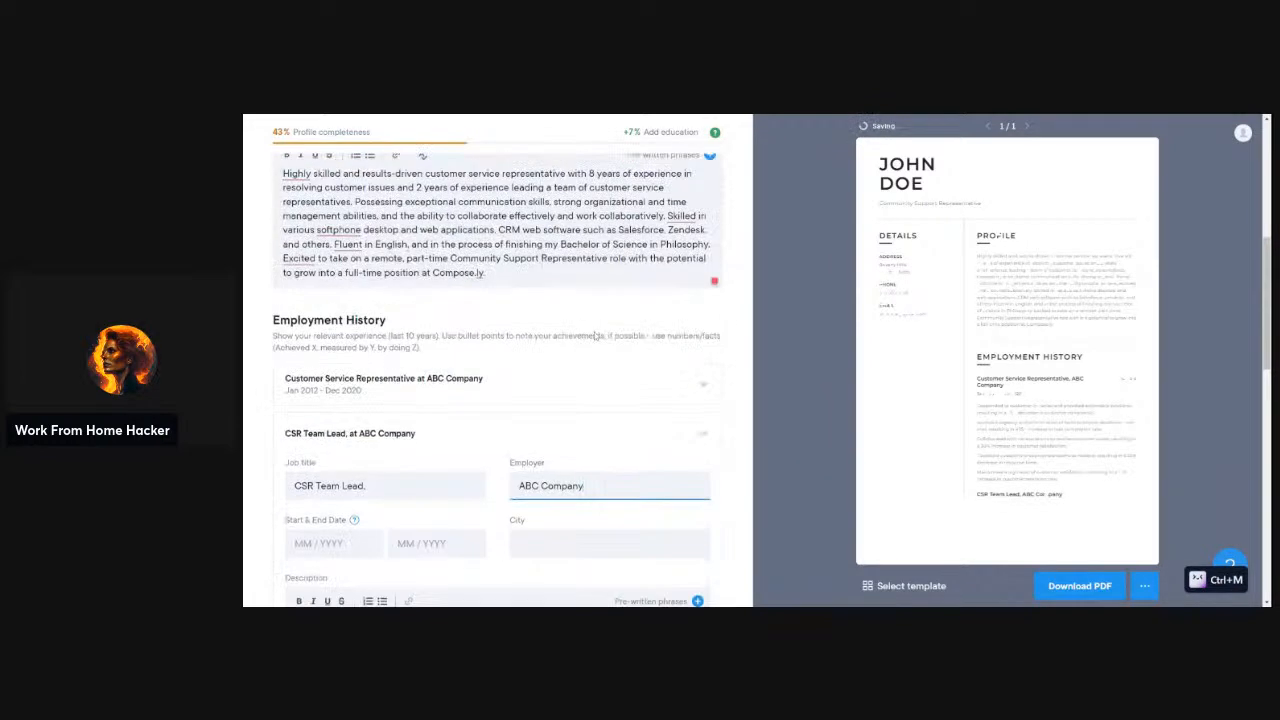
scroll(597, 337, "down", 3)
left_click(368, 325)
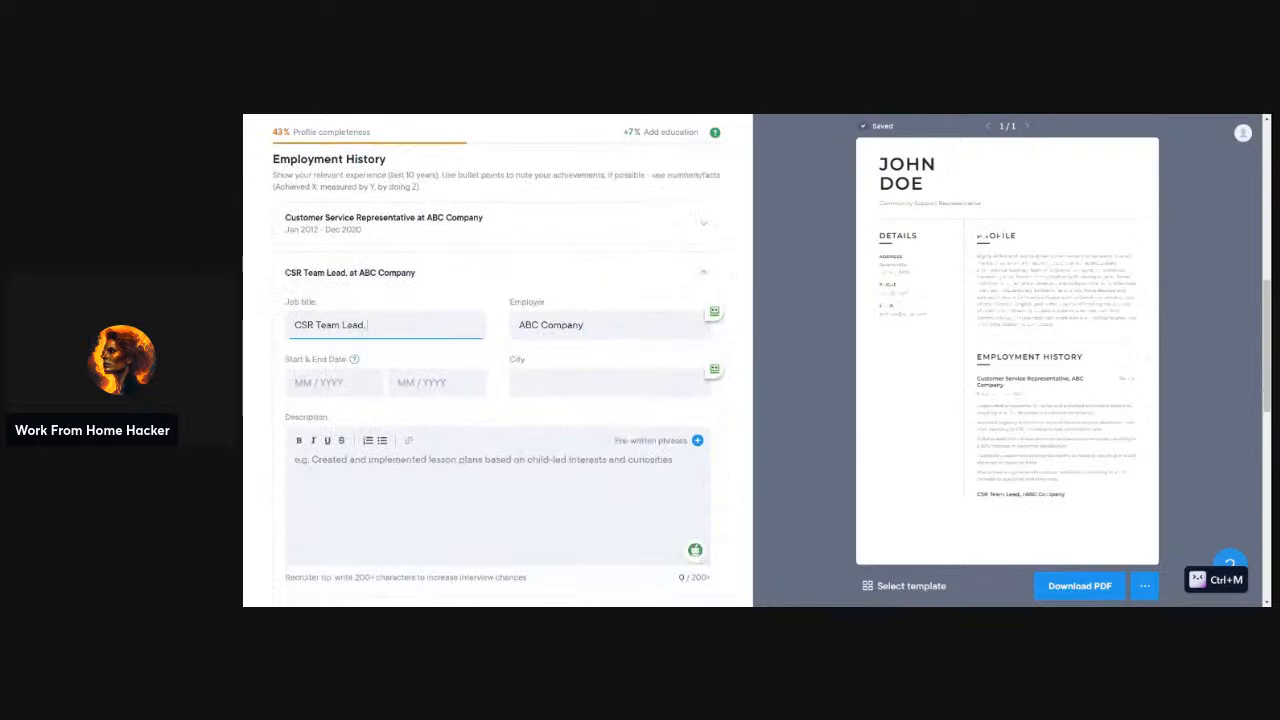
key("BackSpace")
Set the CSR Team Lead entry's start date to Dec 2020 and its end date to Dec 2022
left_click(336, 383)
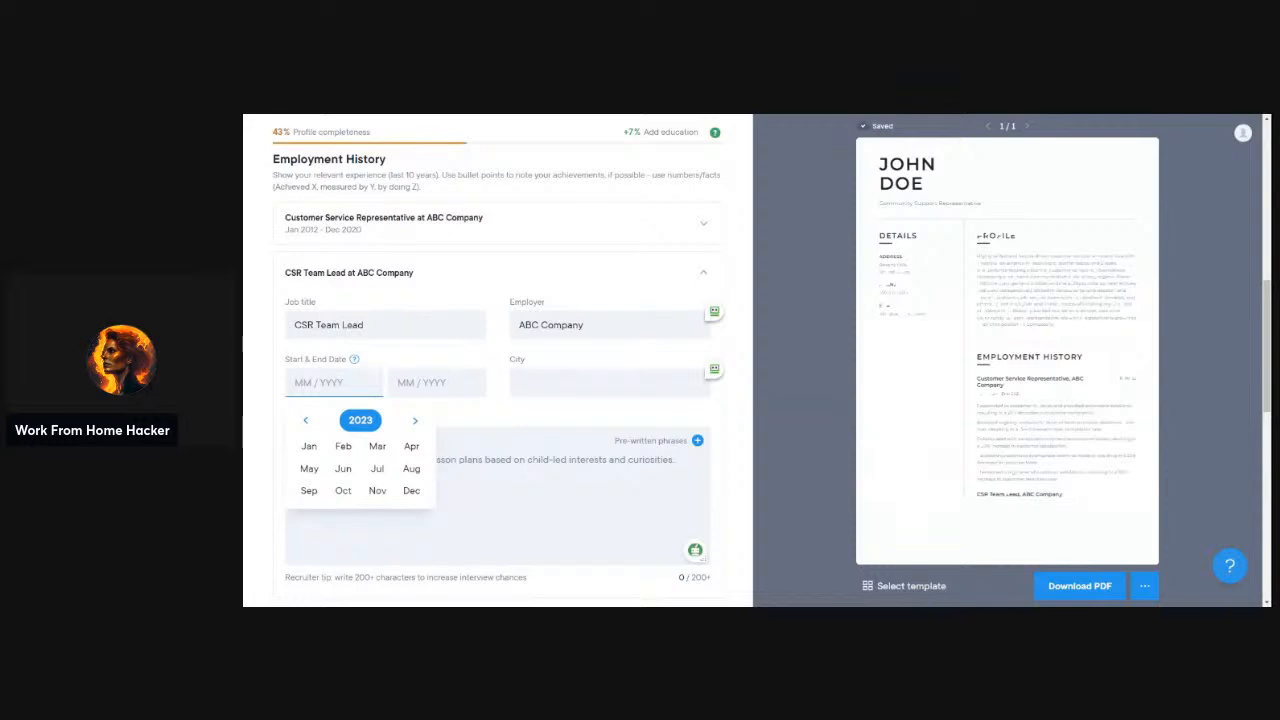
left_click(307, 421)
left_click(307, 421)
left_click(307, 421)
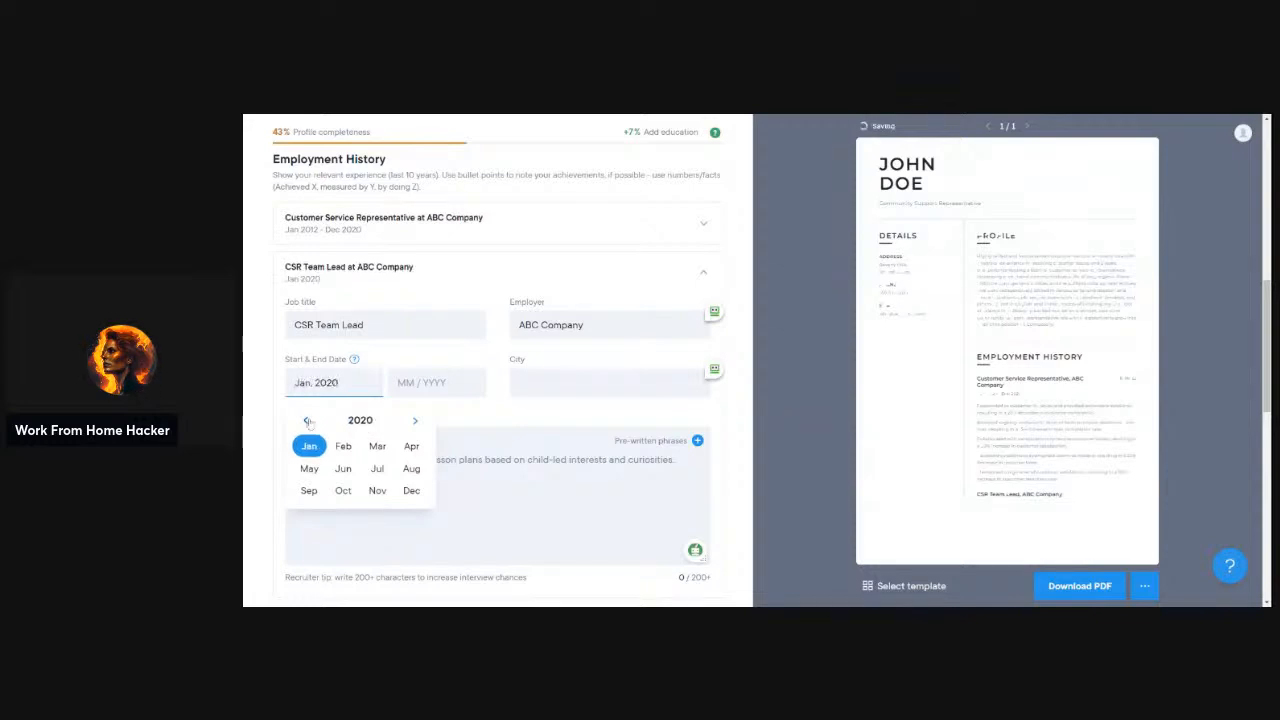
left_click(411, 490)
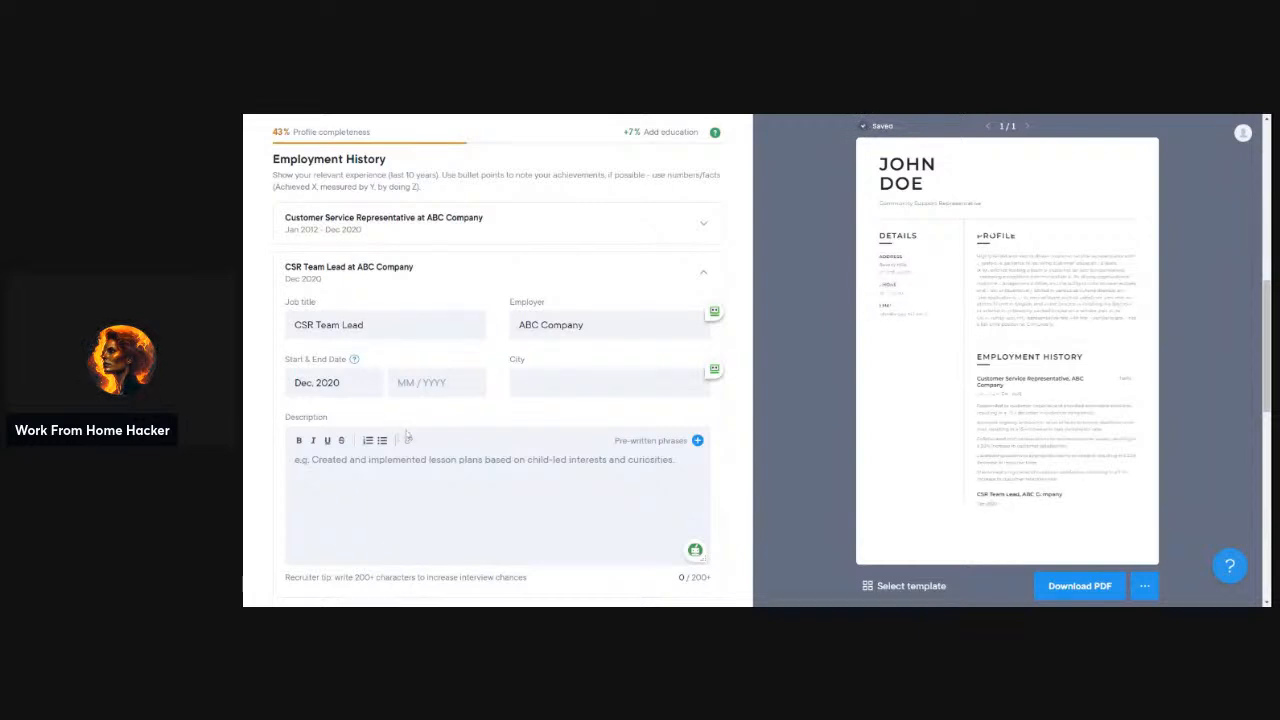
left_click(431, 391)
left_click(357, 421)
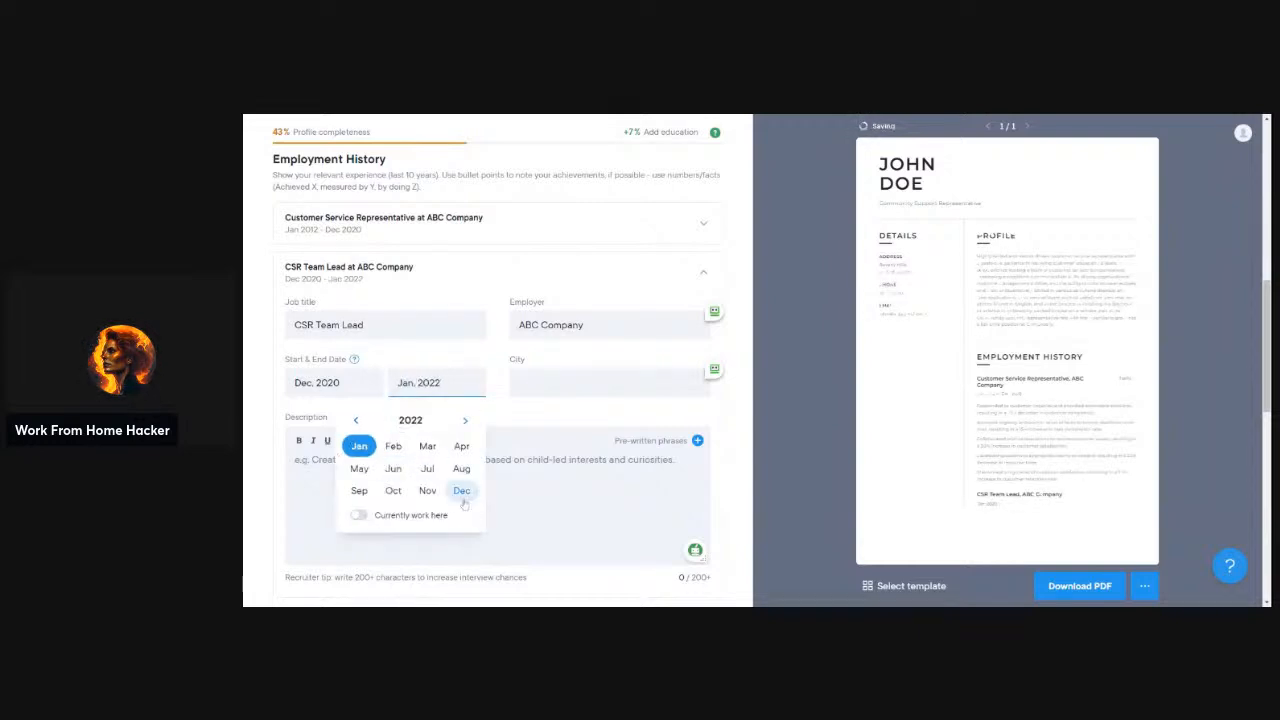
left_click(461, 491)
Enter Remote as the CSR Team Lead job's city and paste its team leadership achievements into the description
left_click(555, 384)
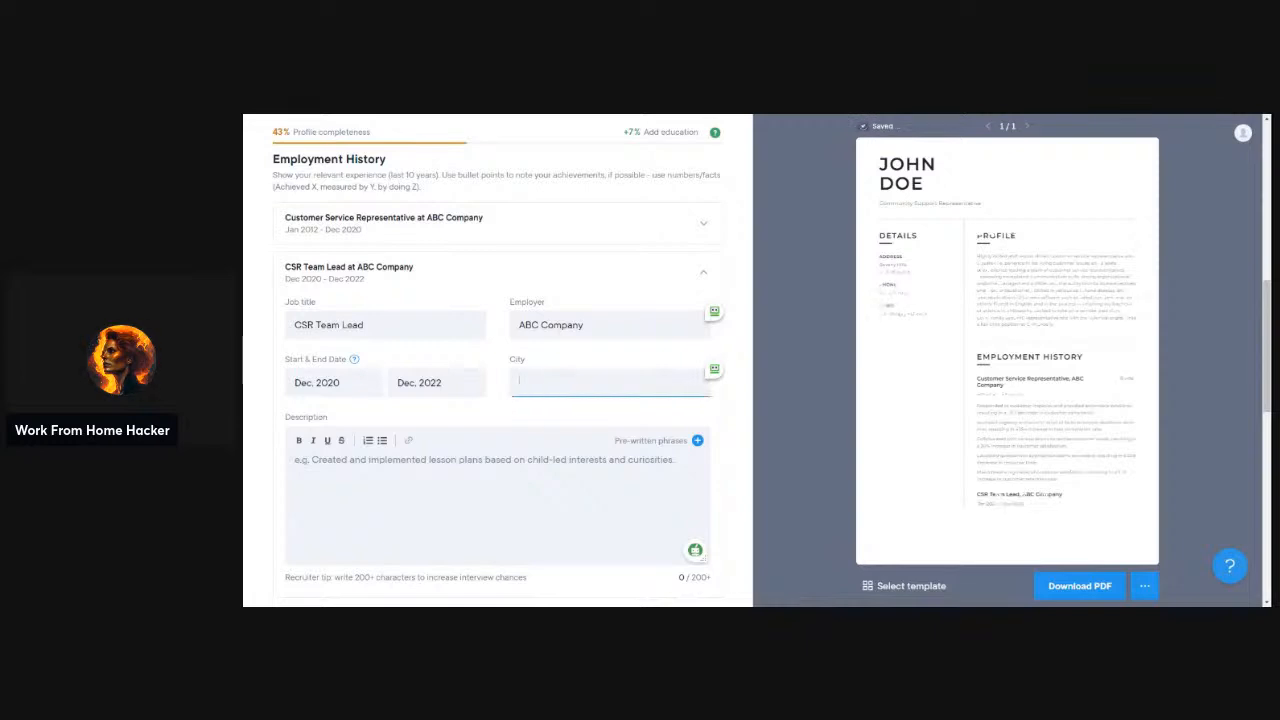
type("Remote")
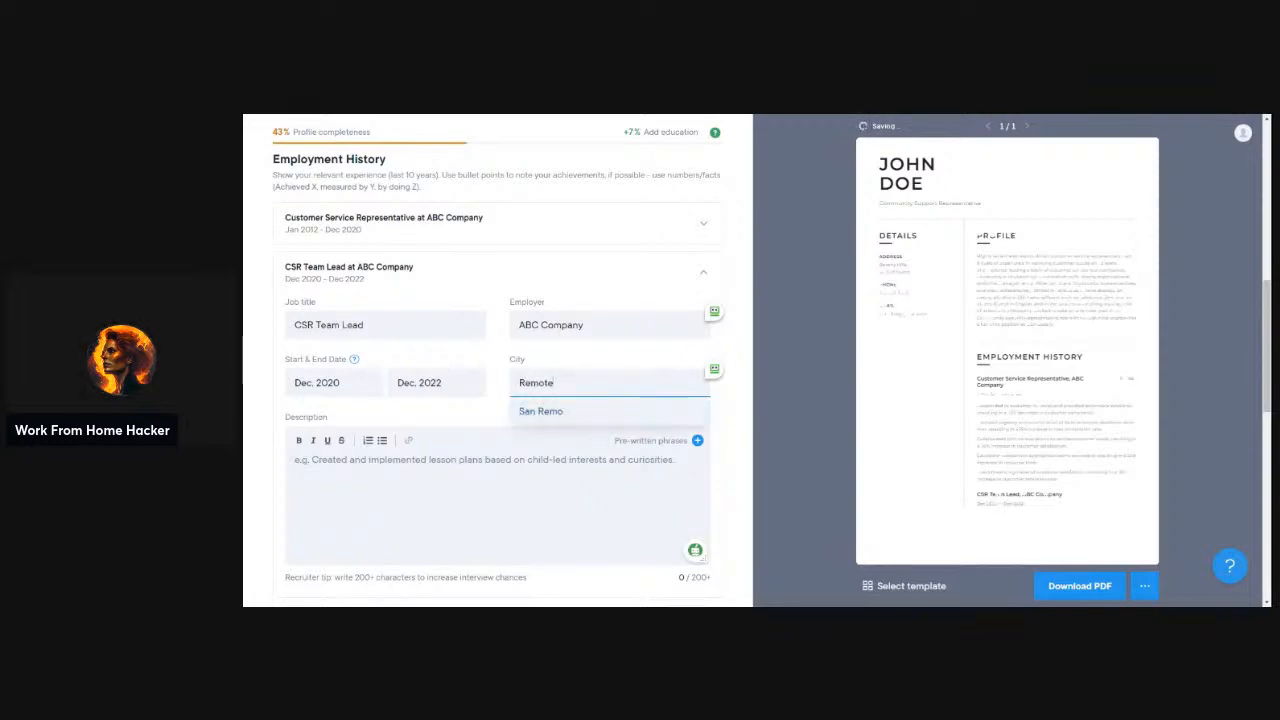
key("Tab")
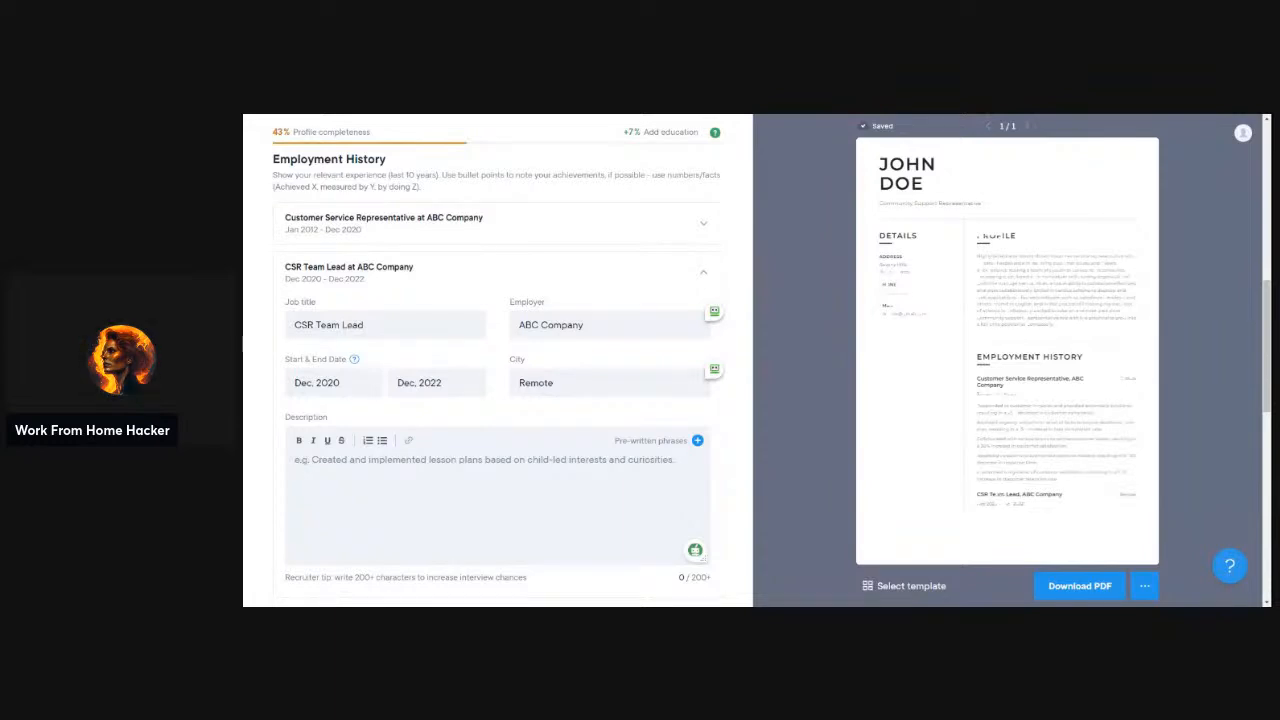
key("ctrl+v")
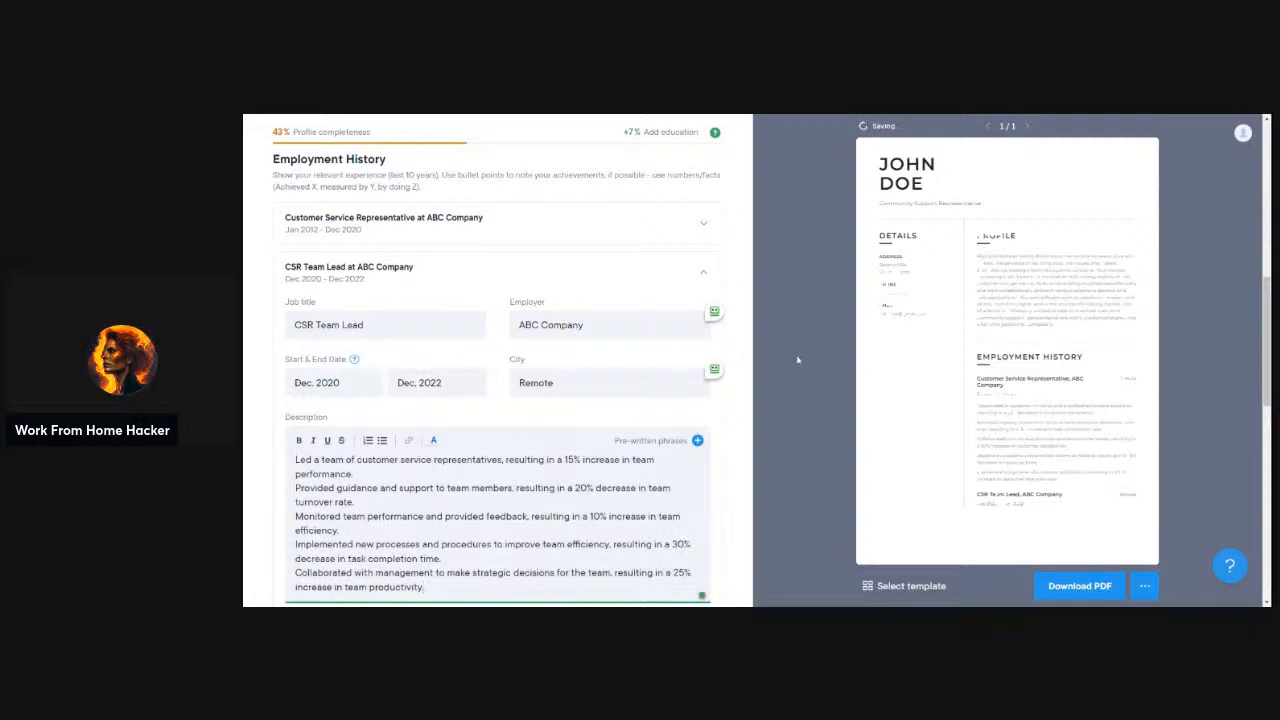
Add a third employment entry with the job title Freelance Content Creator and the employer DEF Company
scroll(727, 398, "down", 2)
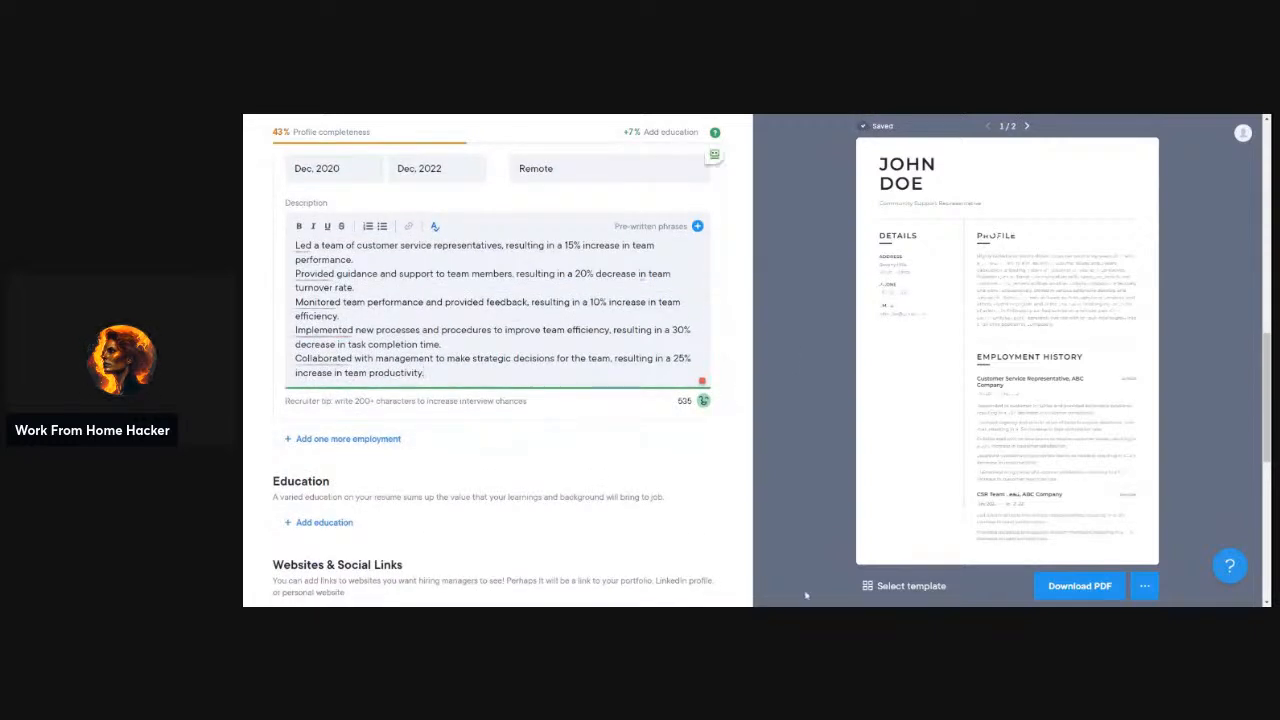
left_click(345, 440)
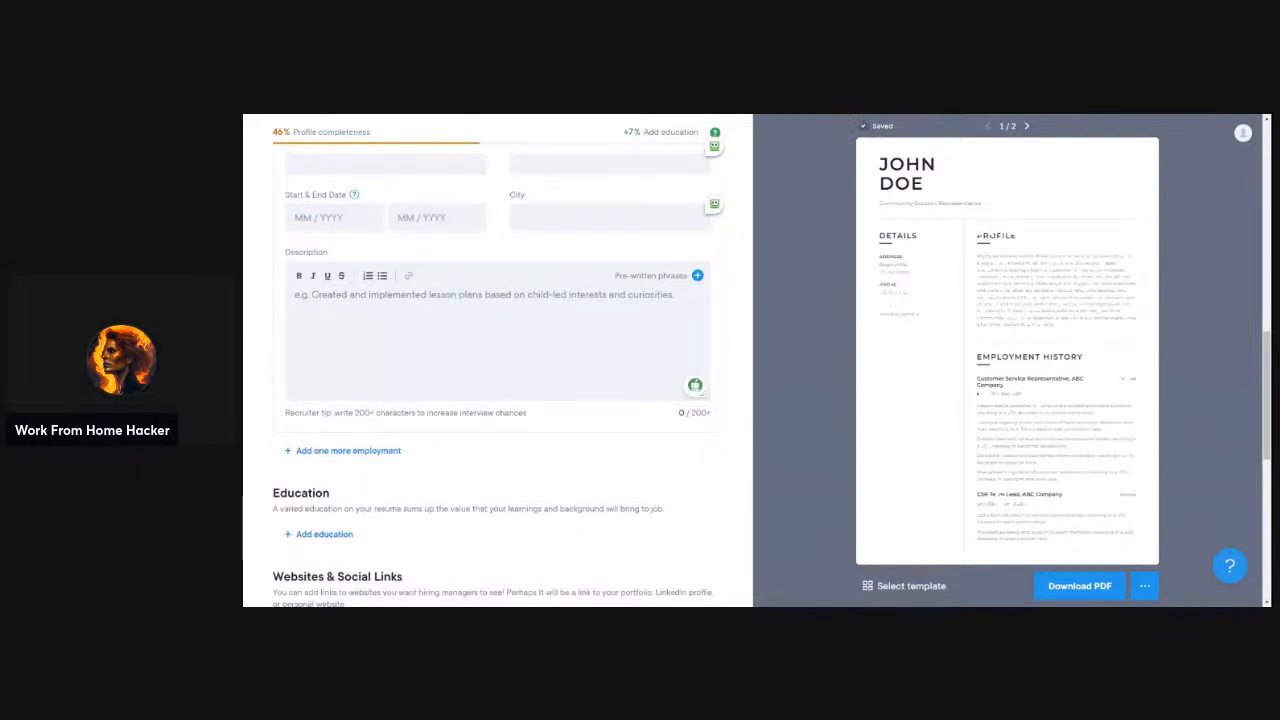
left_click(386, 163)
key("ctrl+v")
left_click(524, 166)
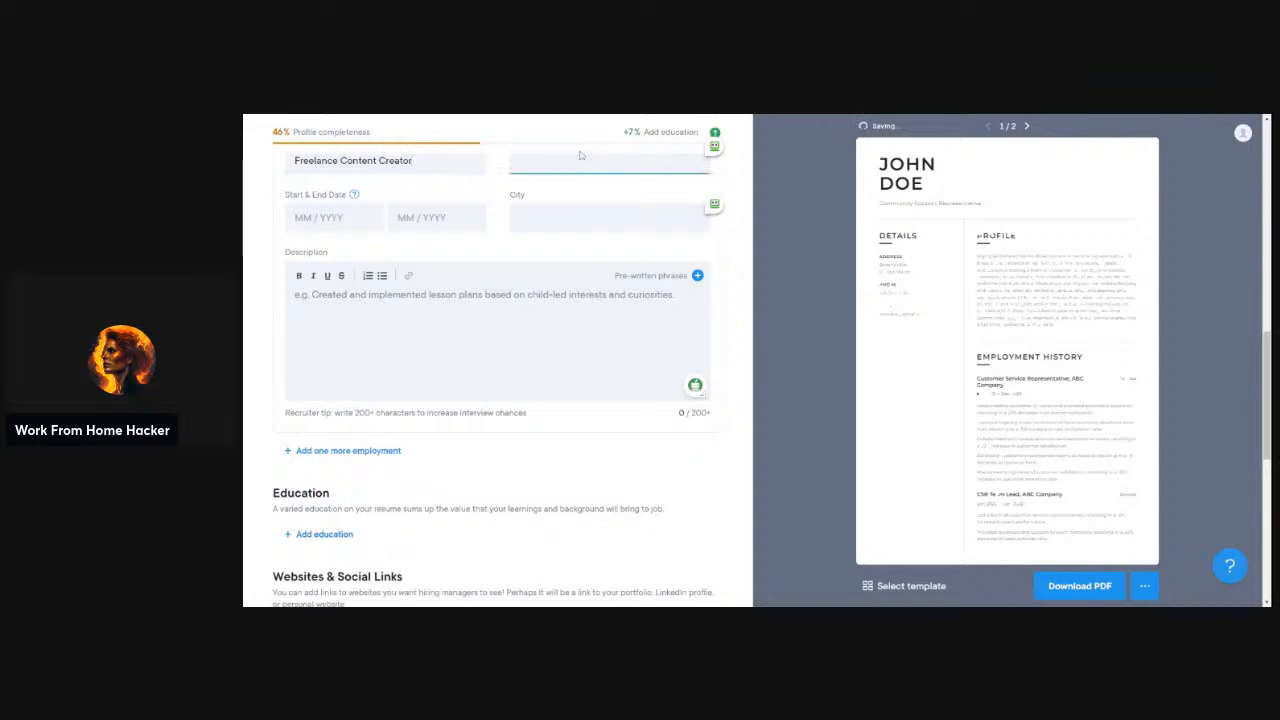
type("DEF Company")
key("Tab")
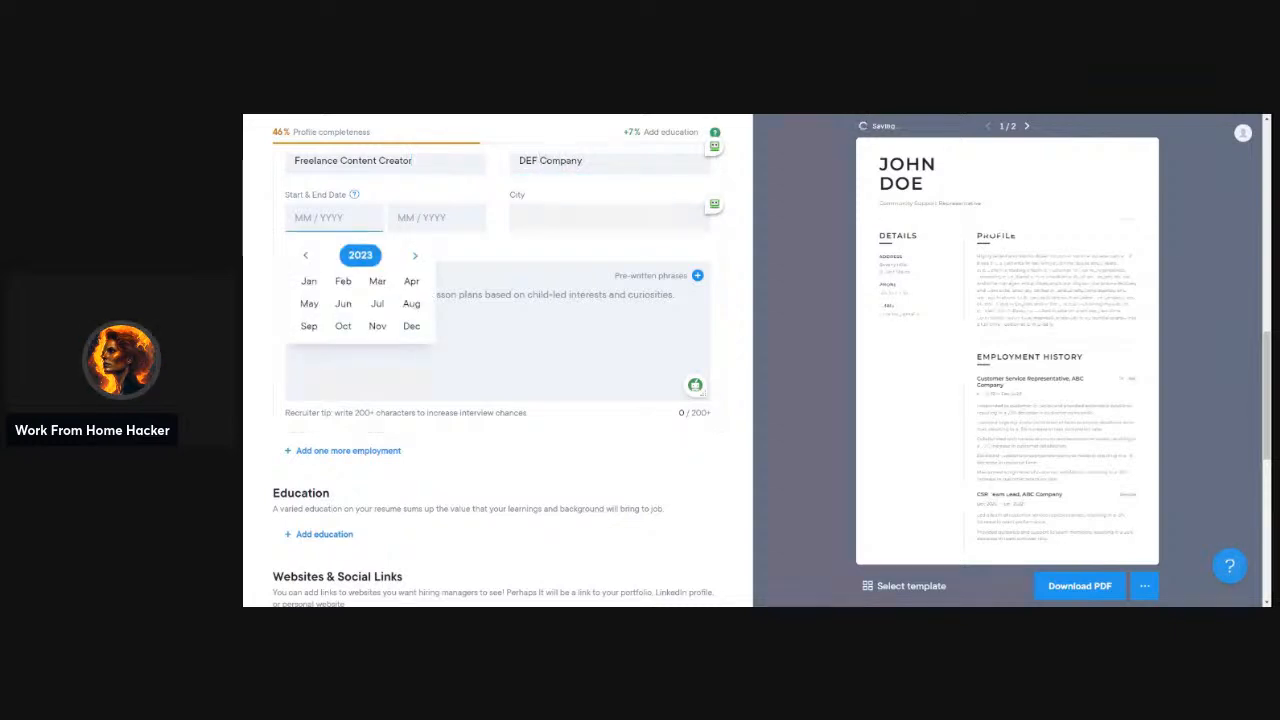
Set the Freelance Content Creator entry's dates to the years 2020 to 2021, without months
left_click(306, 256)
left_click(306, 256)
left_click(306, 256)
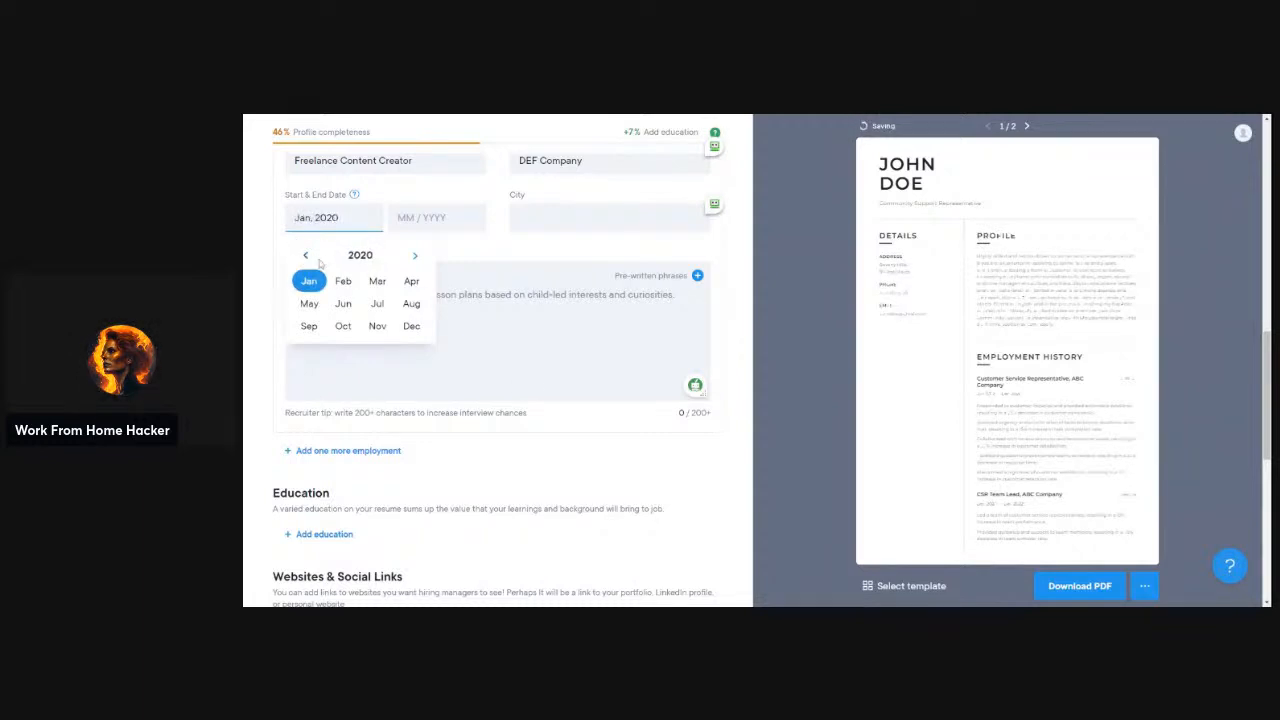
left_click(372, 258)
left_click(437, 217)
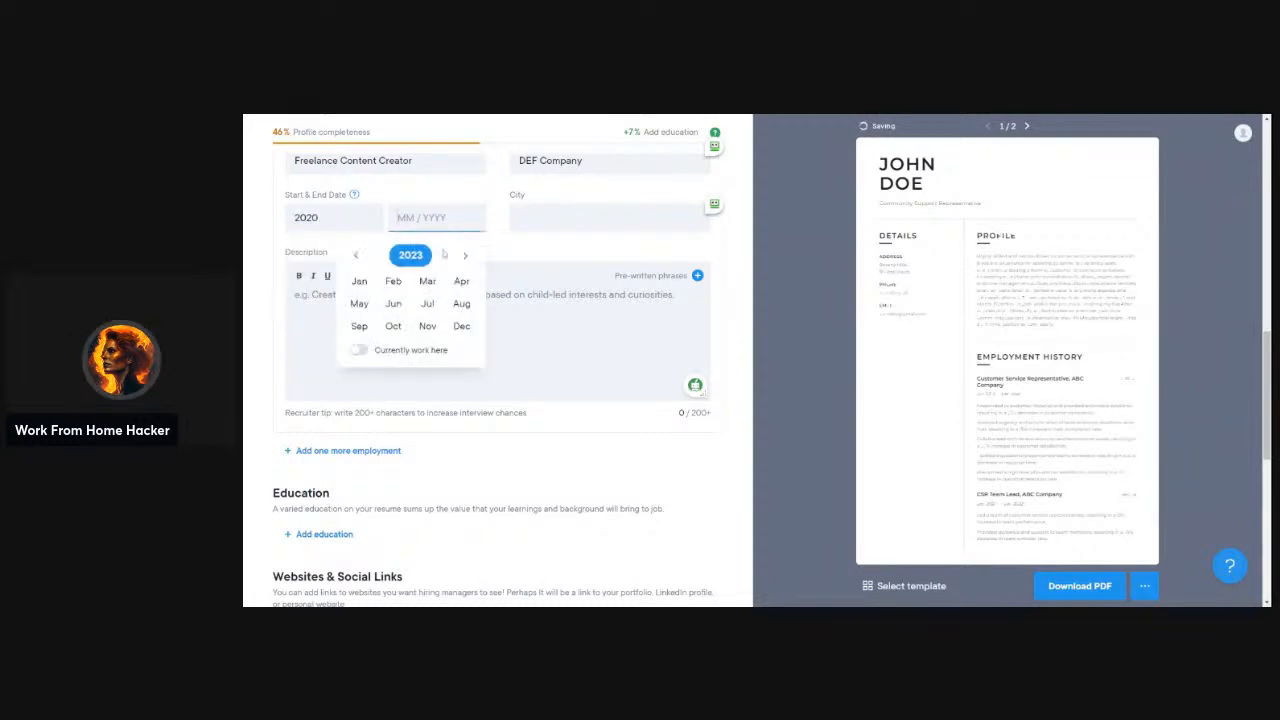
left_click(358, 256)
left_click(358, 256)
left_click(422, 259)
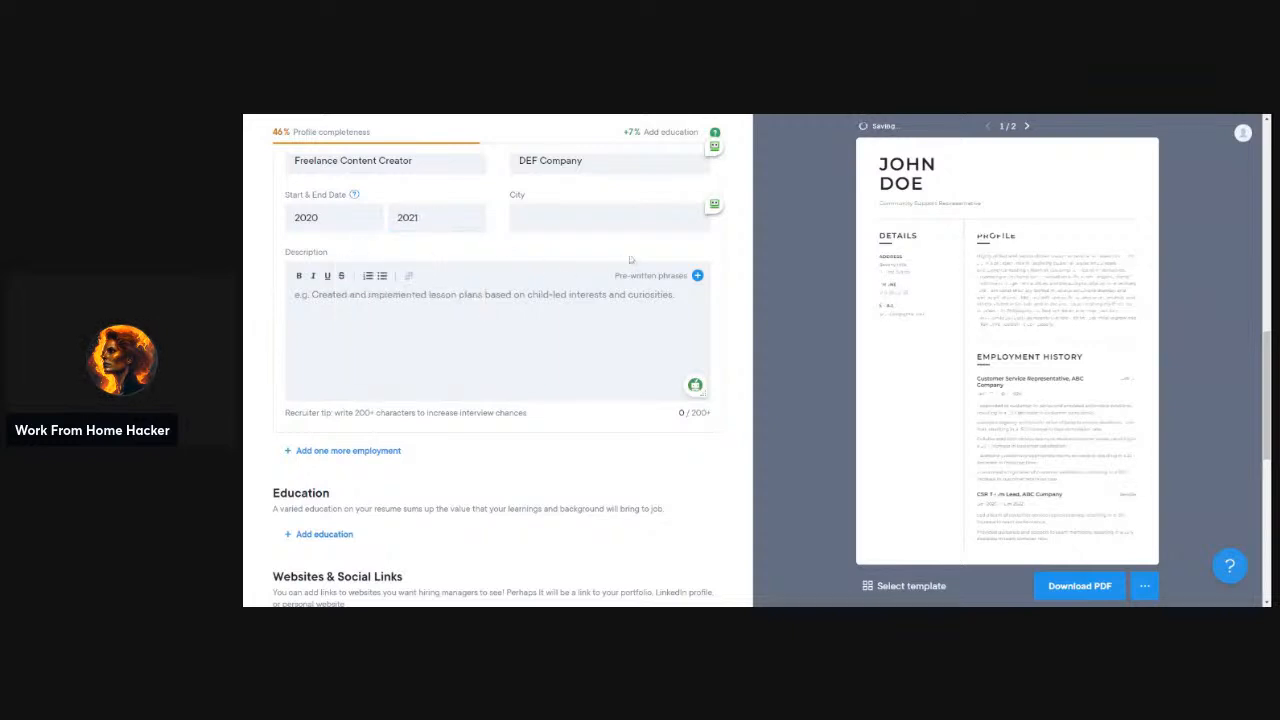
Enter Remote as the Freelance Content Creator job's city and paste its content writing achievements into the description
left_click(626, 219)
type("Remote")
key("Tab")
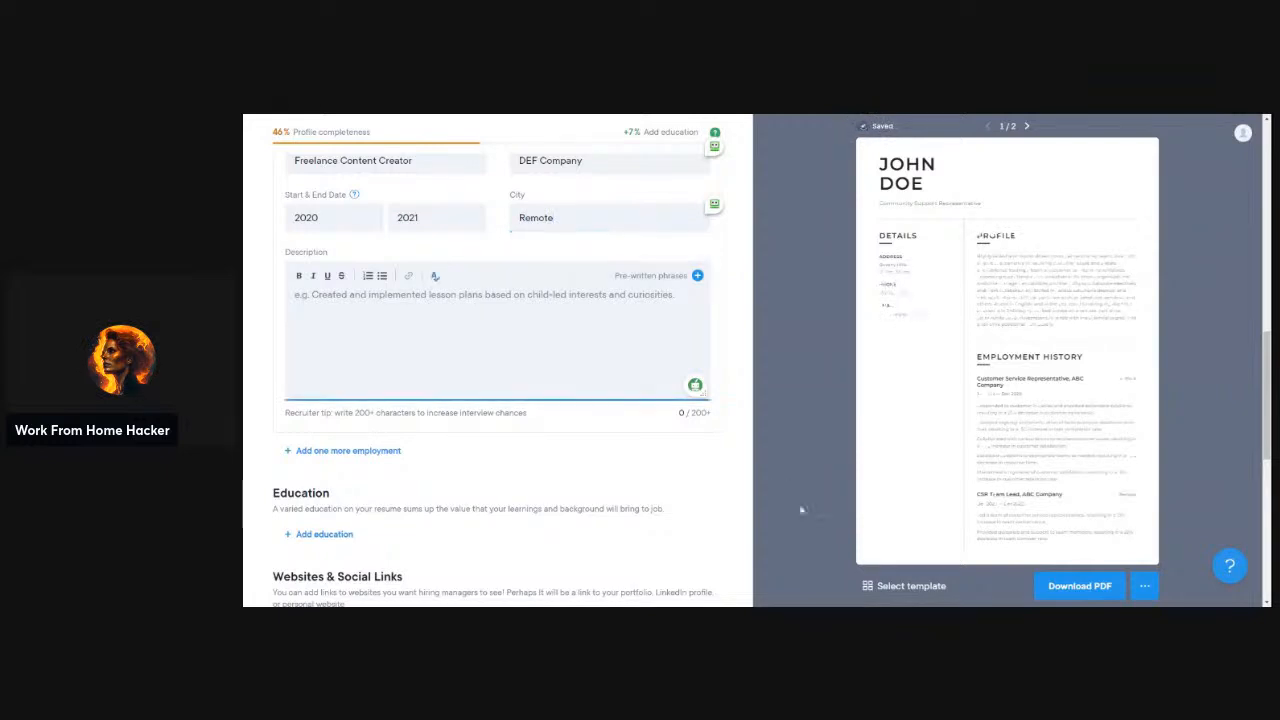
key("alt+Tab")
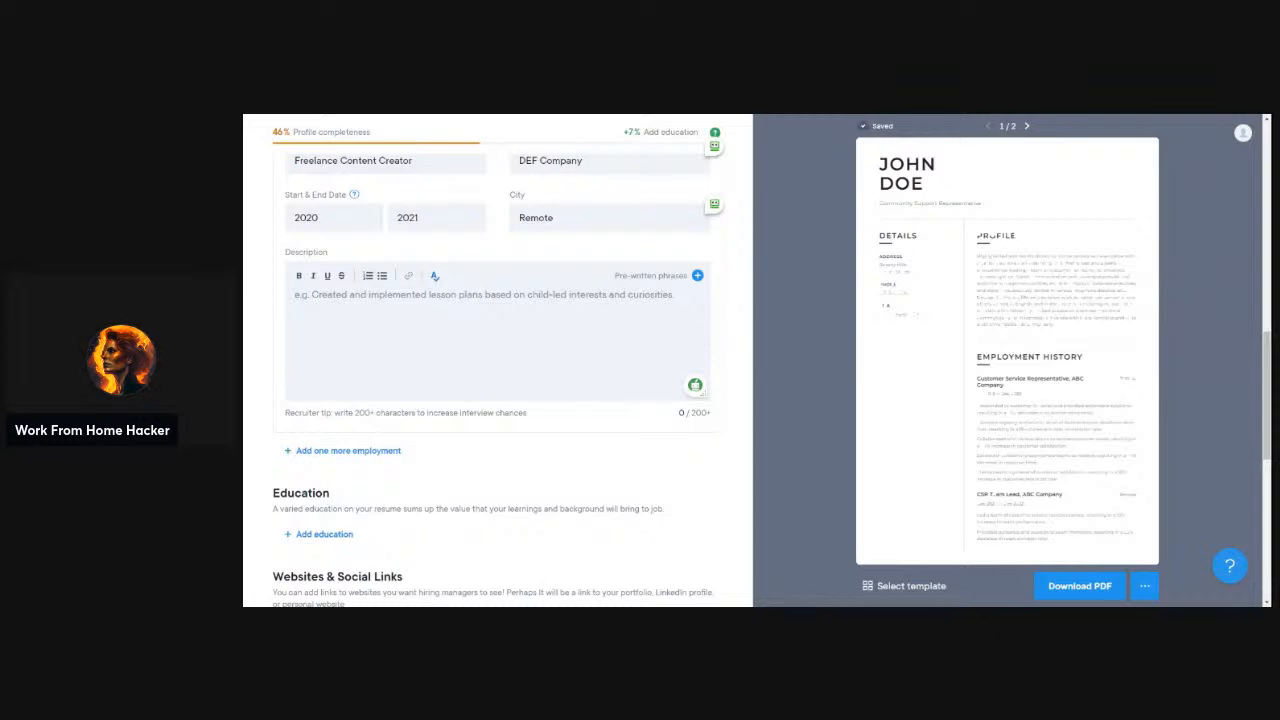
key("alt+Tab")
key("ctrl+v")
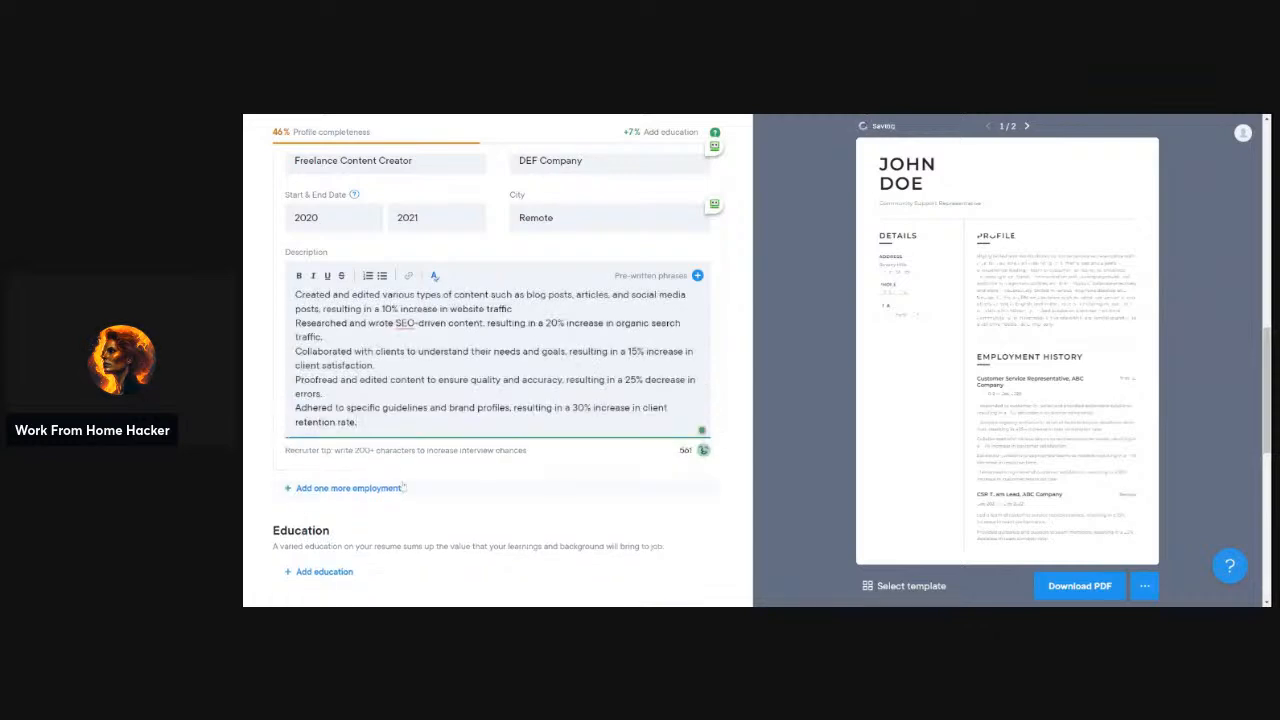
Add a fourth employment entry with the job title Campus Ambassador and the employer GHI Marketing
left_click(391, 488)
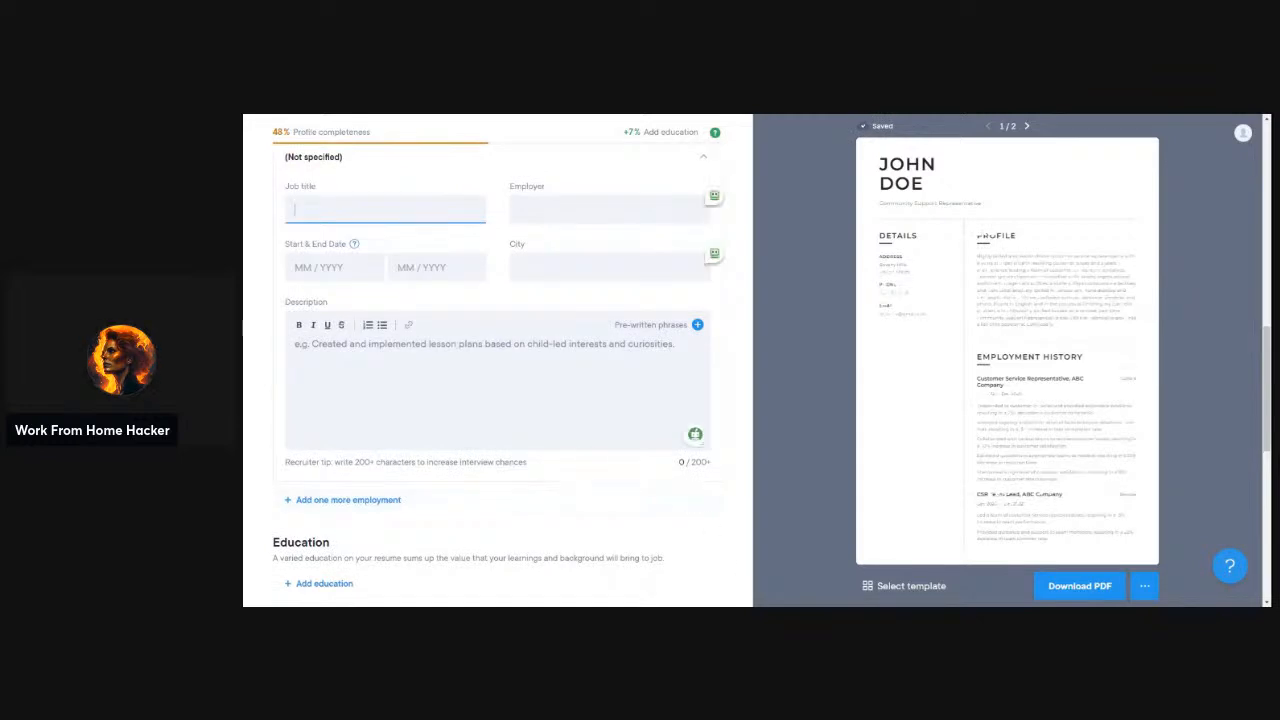
key("alt+Tab")
key("alt+Tab")
type("Campus Ambassador")
key("alt+Tab")
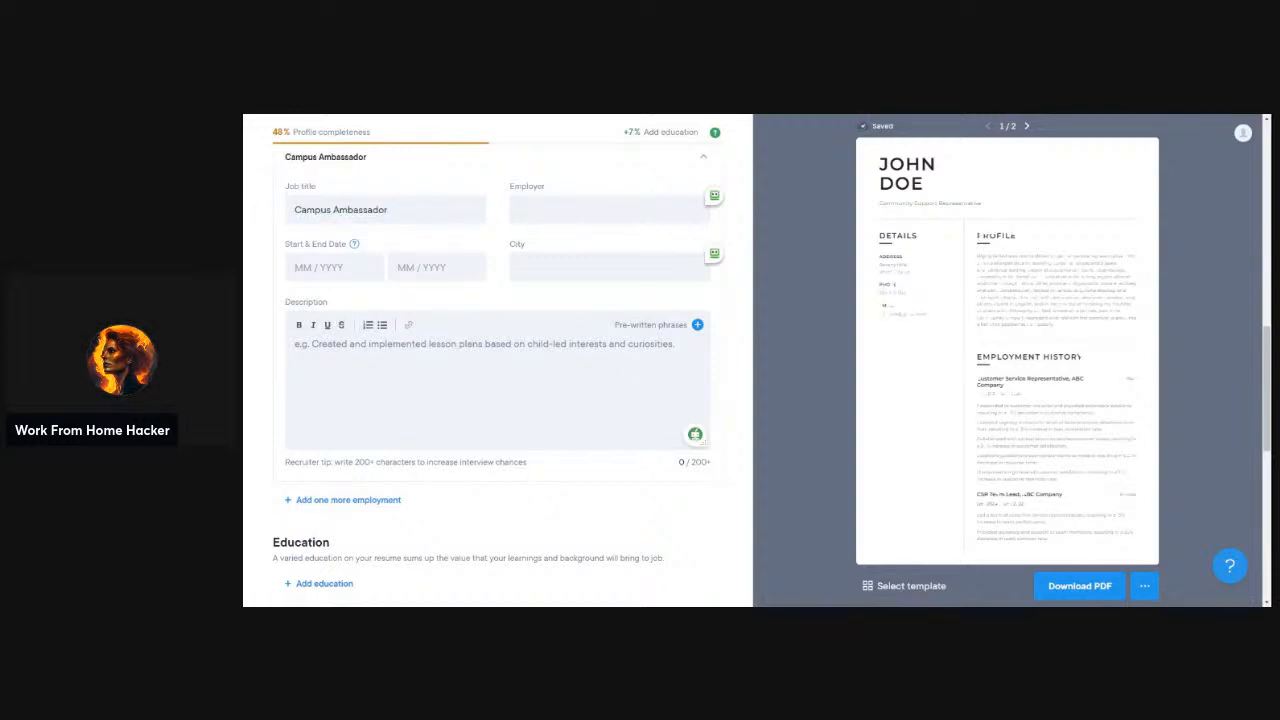
key("alt+Tab")
key("Tab")
type("GHI Marketing")
Set the Campus Ambassador entry's dates to the years 2019 to 2020, without months
key("Tab")
left_click(305, 305)
left_click(305, 305)
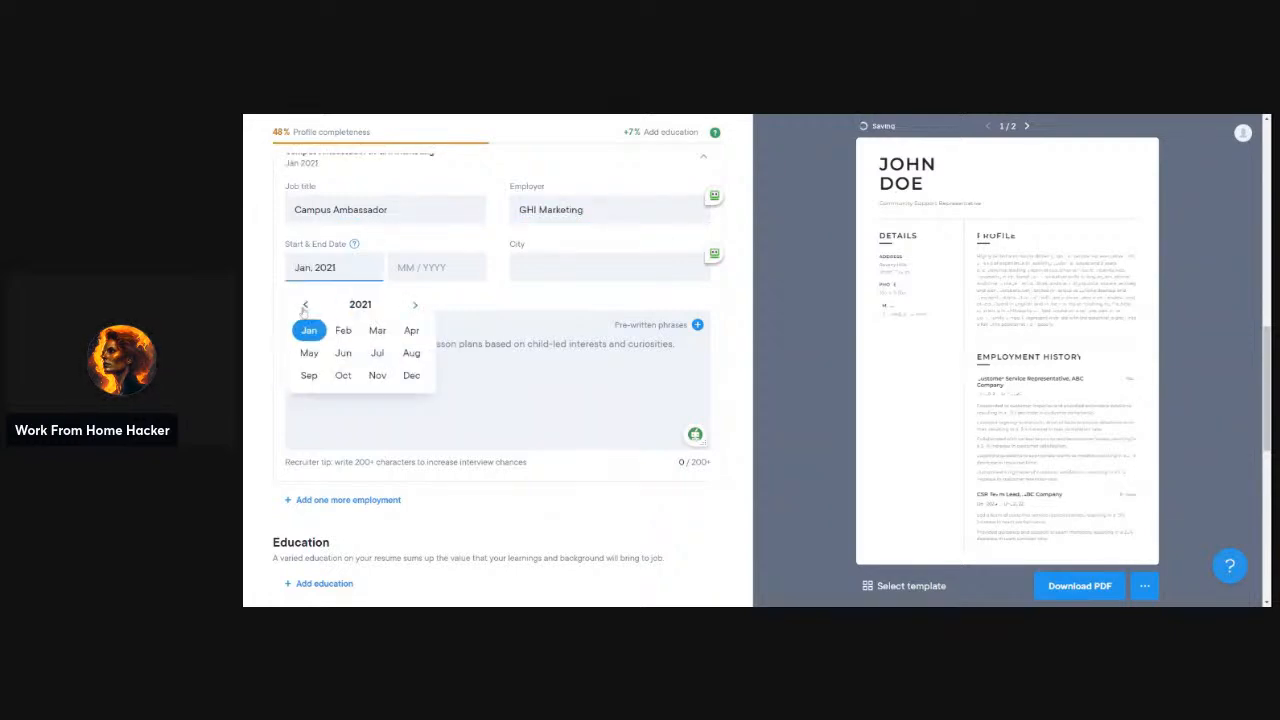
left_click(305, 305)
left_click(305, 305)
left_click(361, 306)
key("Tab")
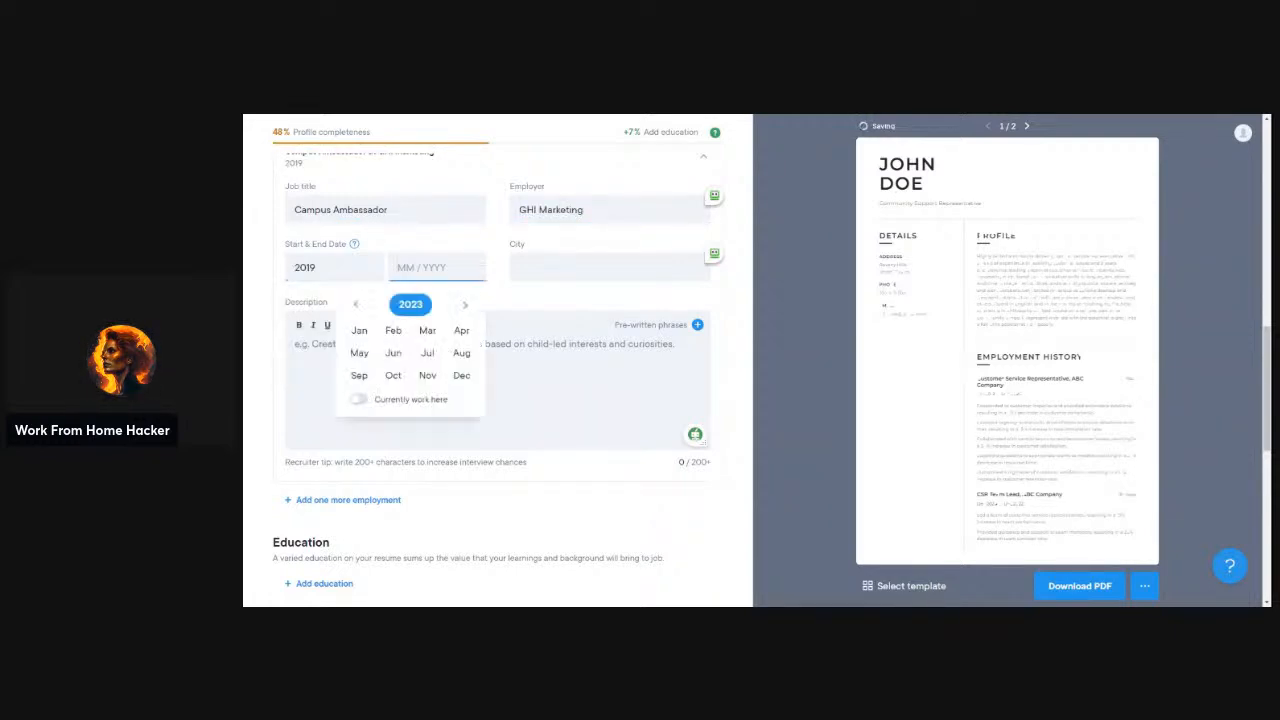
left_click(358, 307)
left_click(358, 307)
key("Tab")
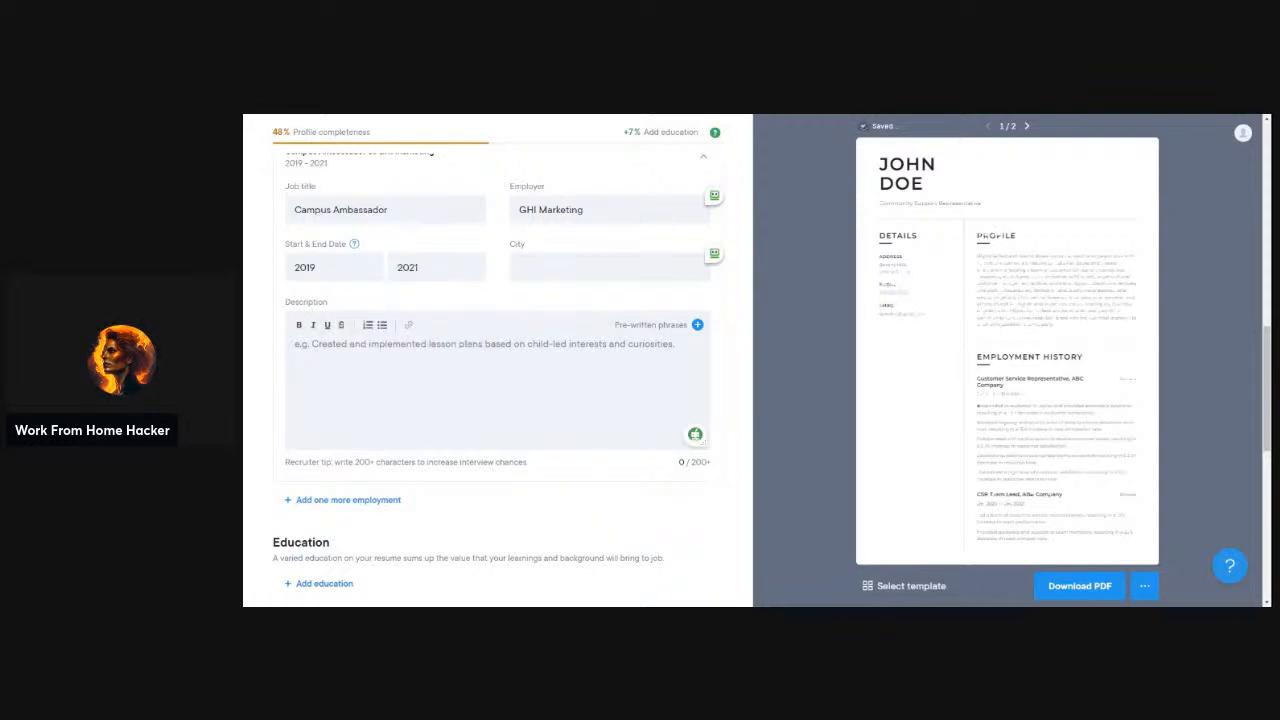
left_click(410, 268)
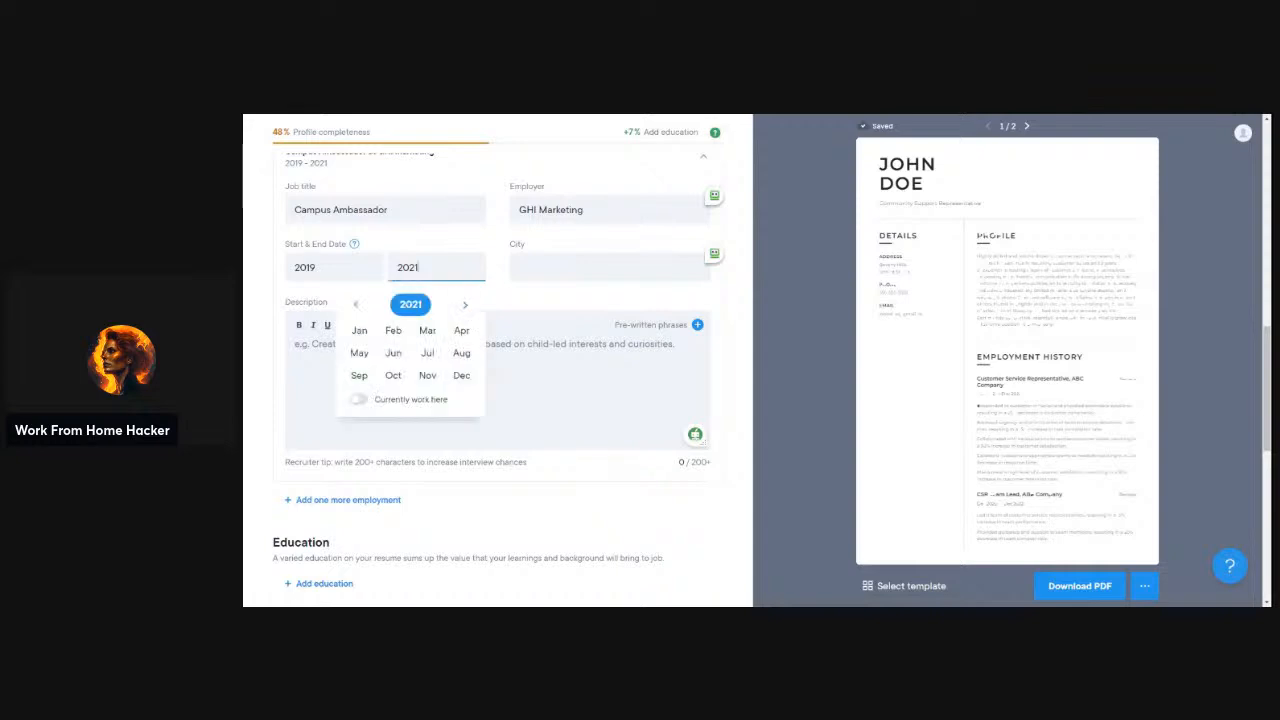
left_click(354, 306)
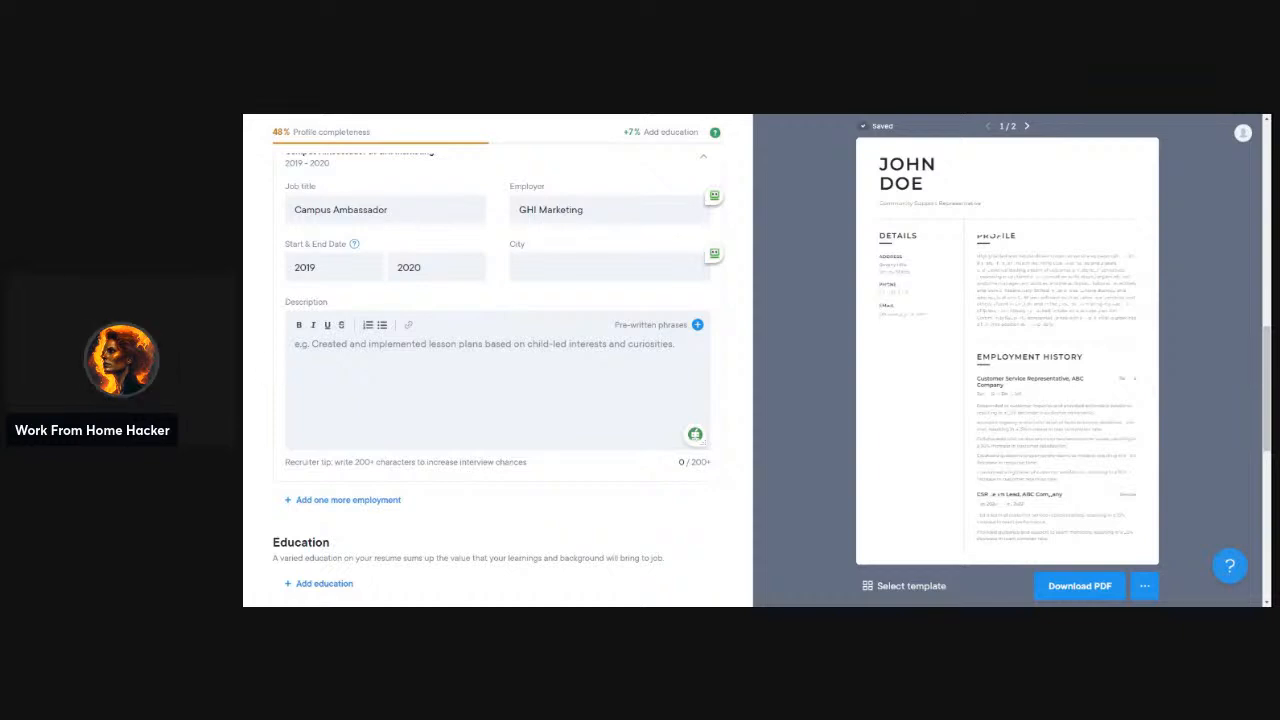
Paste the campus representation achievements into the Campus Ambassador job's description and enter Remote as its city
left_click(480, 380)
type("Represented the company on campus and at events, resulting in a 20% increase in brand awareness. Recruited new students to join the program, resulting in a 15% increase in program participation. Provided support and guidance to program participants, resulting in a 10% increase in program completion rate. Collaborated with the marketing team to plan and execute events, resulting in a 25% increase in event attendance. Assisted with data analysis and reporting, resulting in a 15% increase in campaign effectiveness.")
left_click(560, 267)
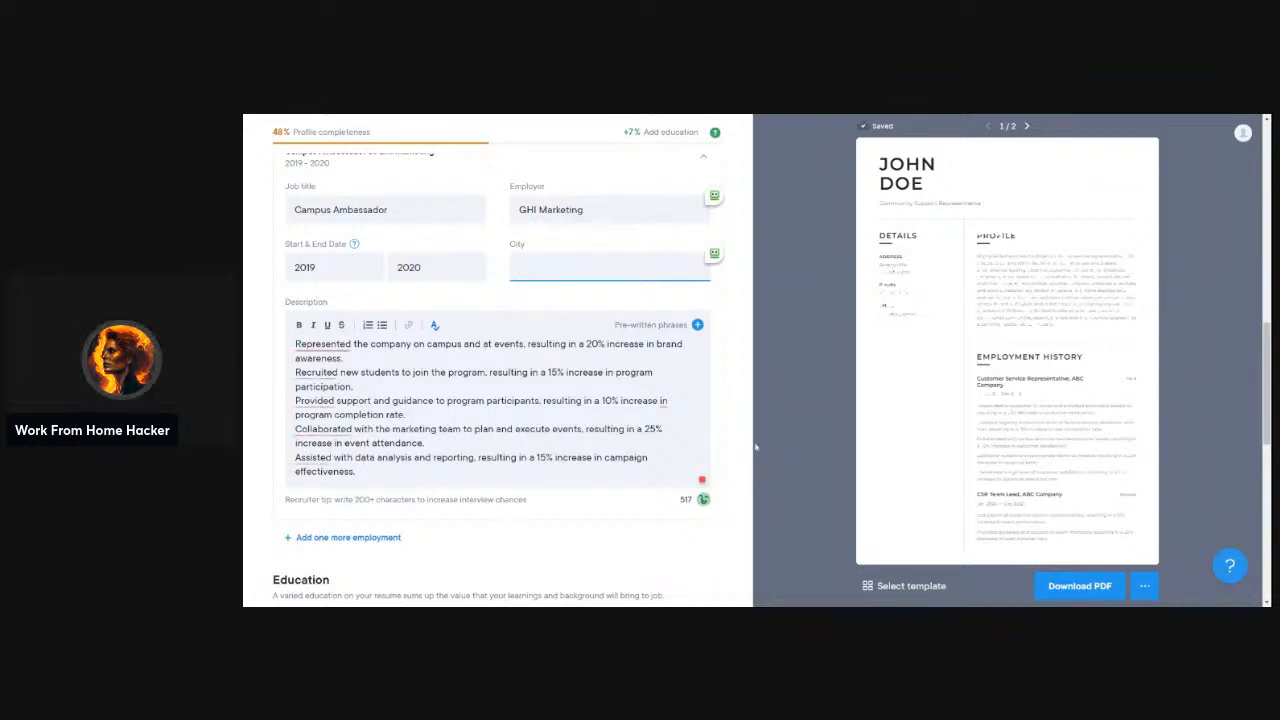
left_click(811, 605)
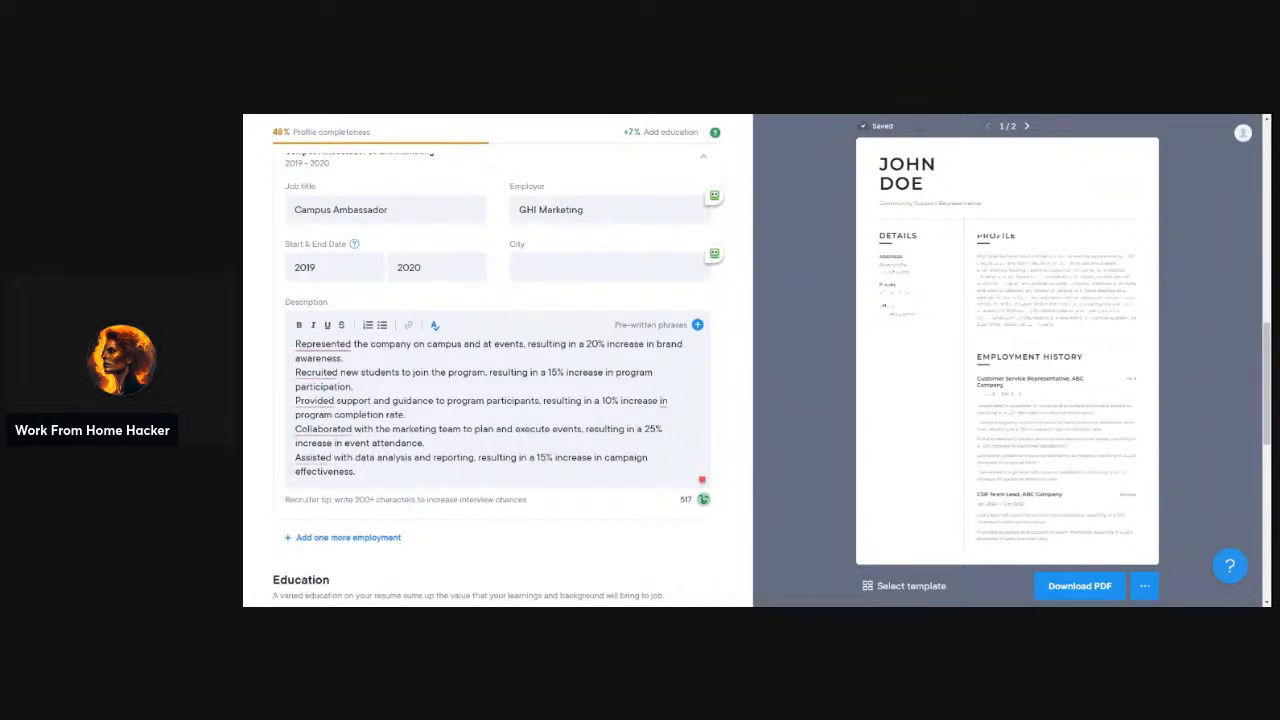
key("alt+Tab")
key("alt+Tab")
key("alt+Tab")
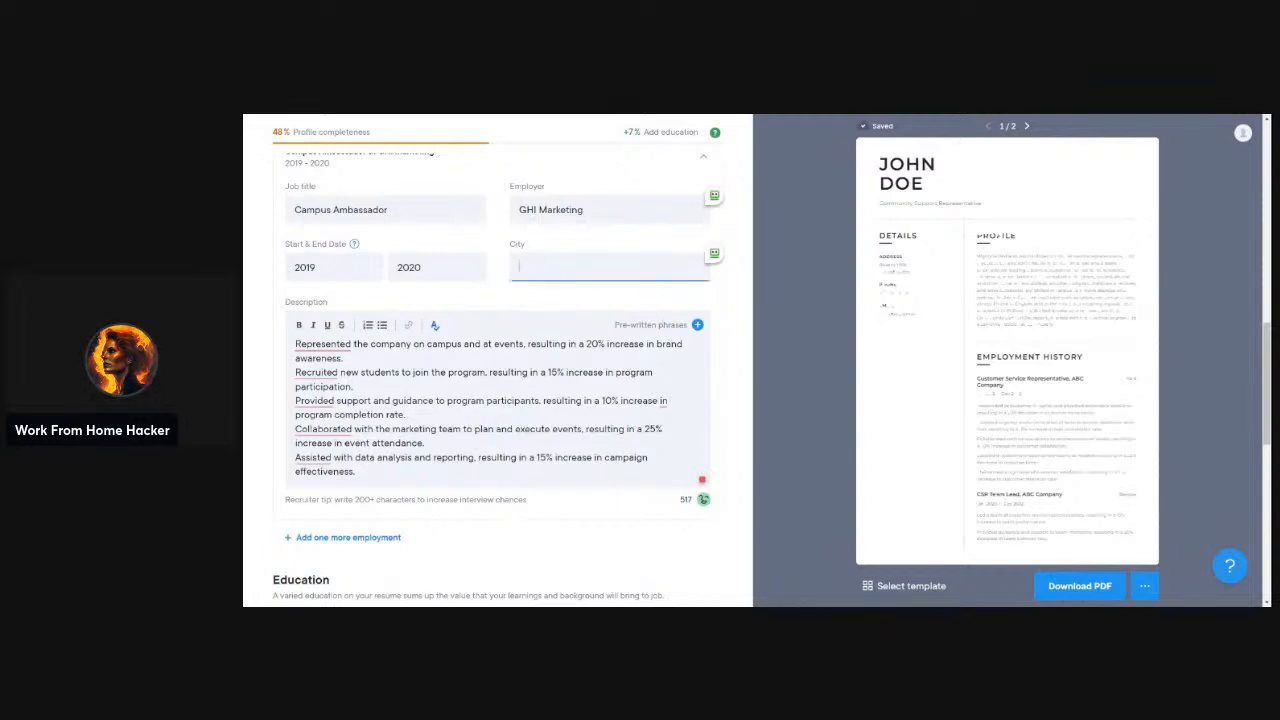
type("Remote")
Add a fifth employment entry with the job title Volunteer and the employer JKL Community Center
scroll(590, 310, "down", 3)
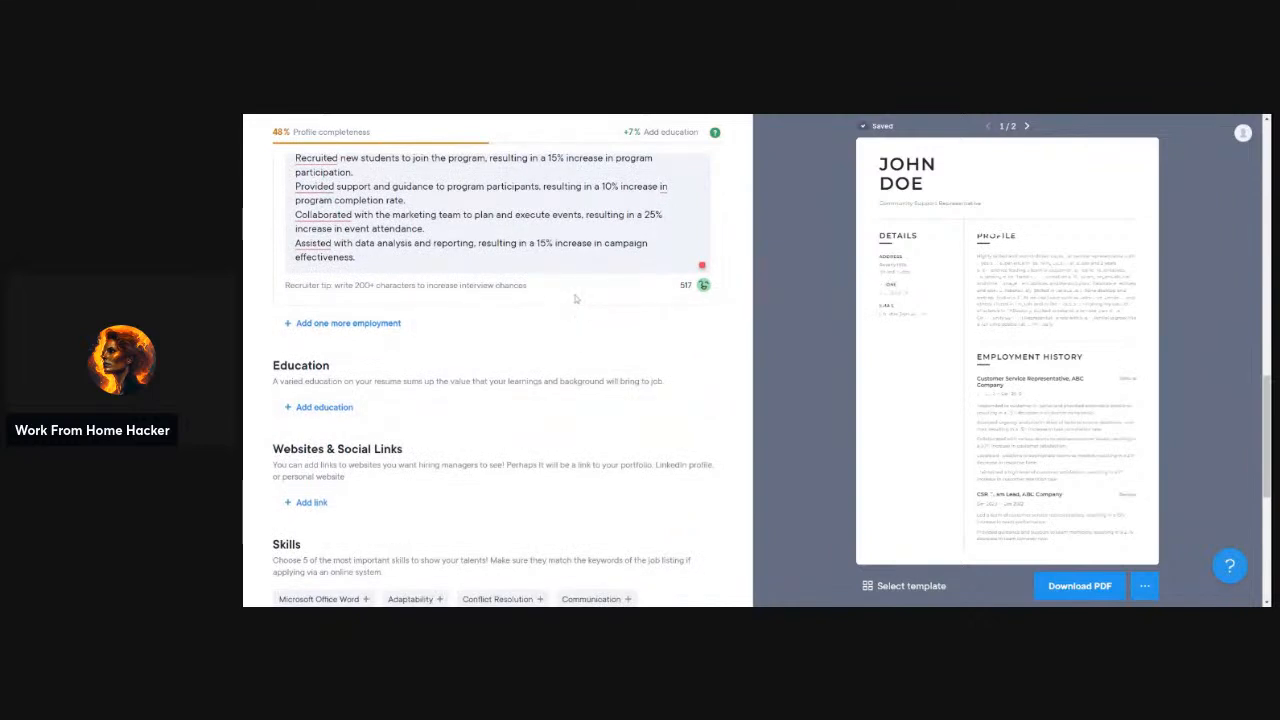
left_click(340, 323)
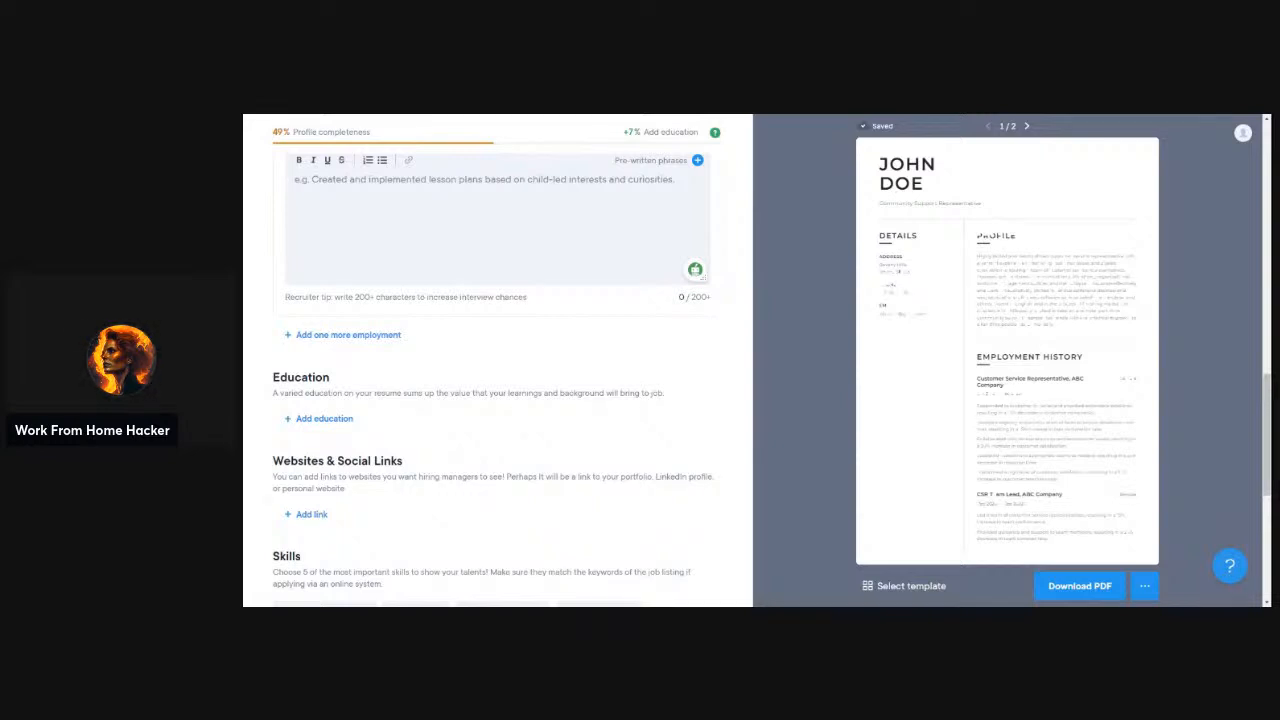
scroll(497, 360, "up", 5)
left_click(385, 313)
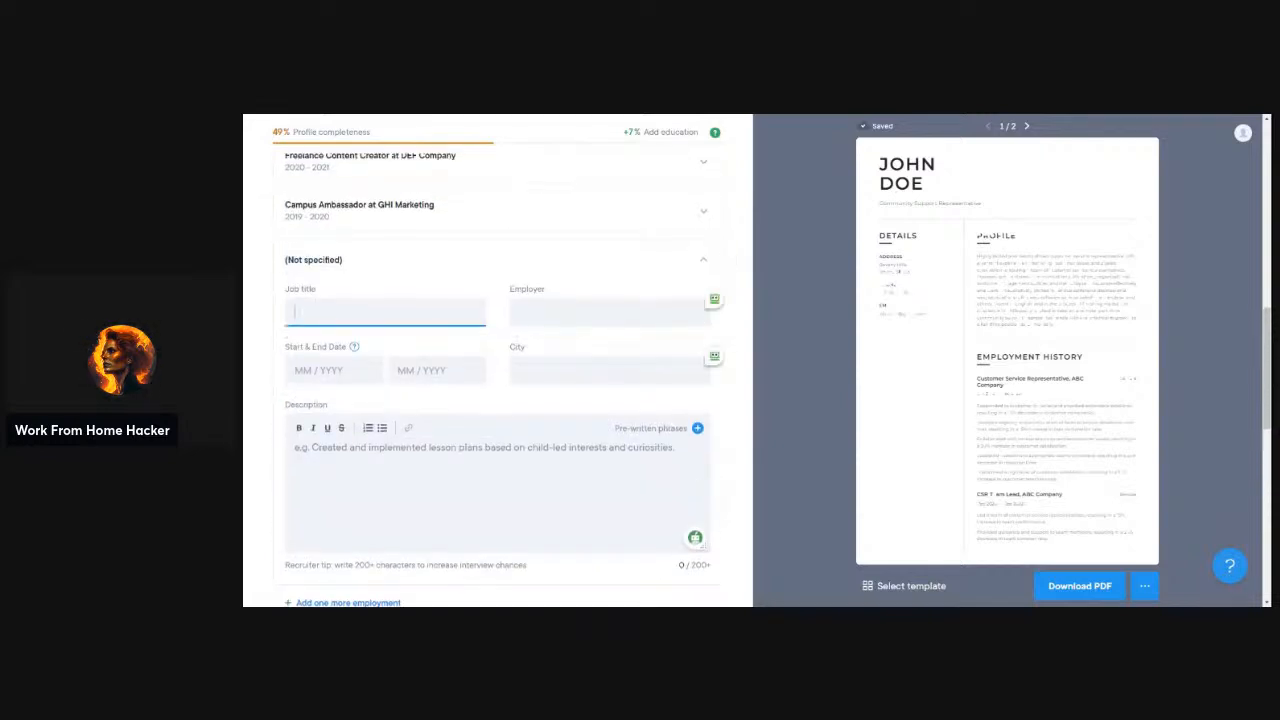
type("Volunteer,")
key("BackSpace")
left_click(525, 311)
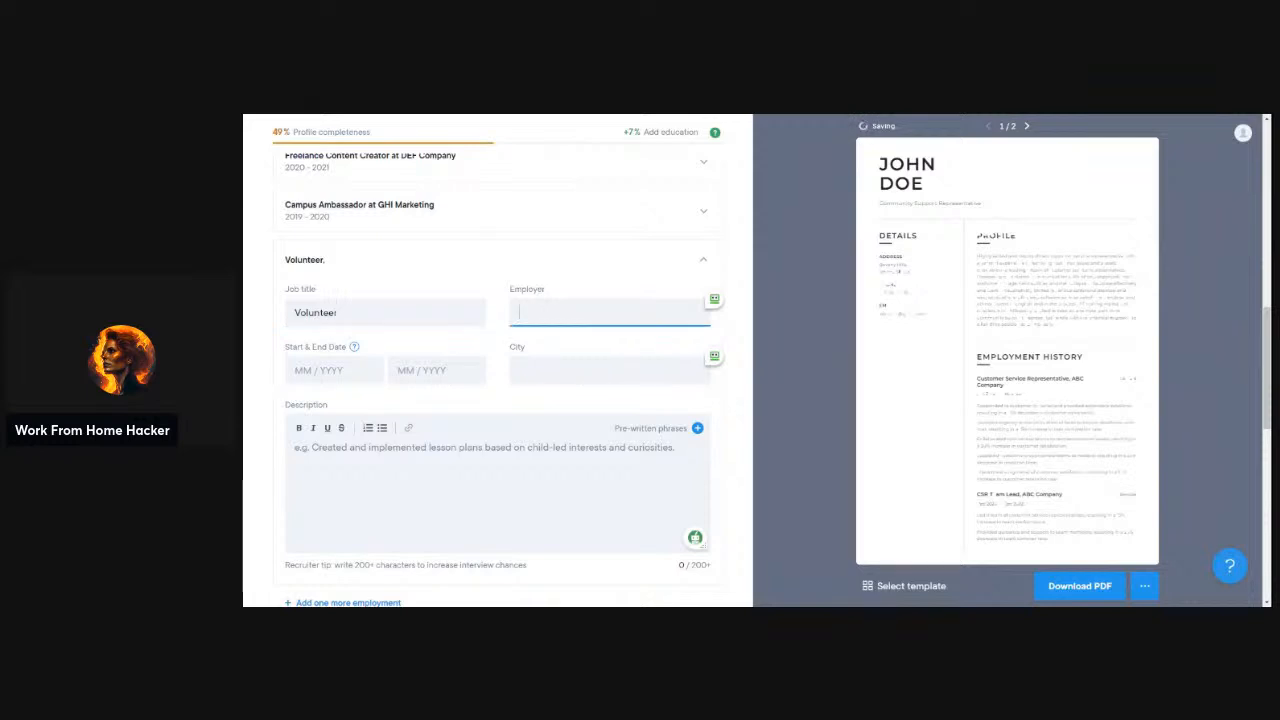
type("JKL")
key("Tab")
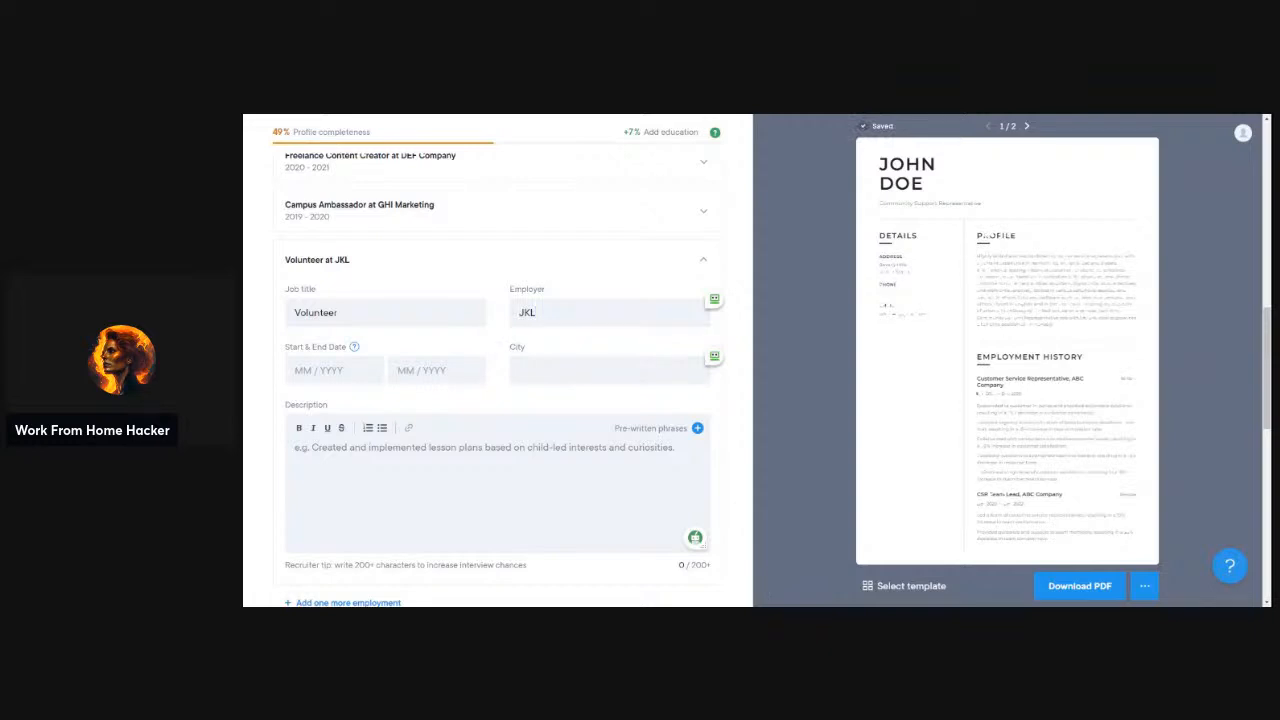
type("Comm")
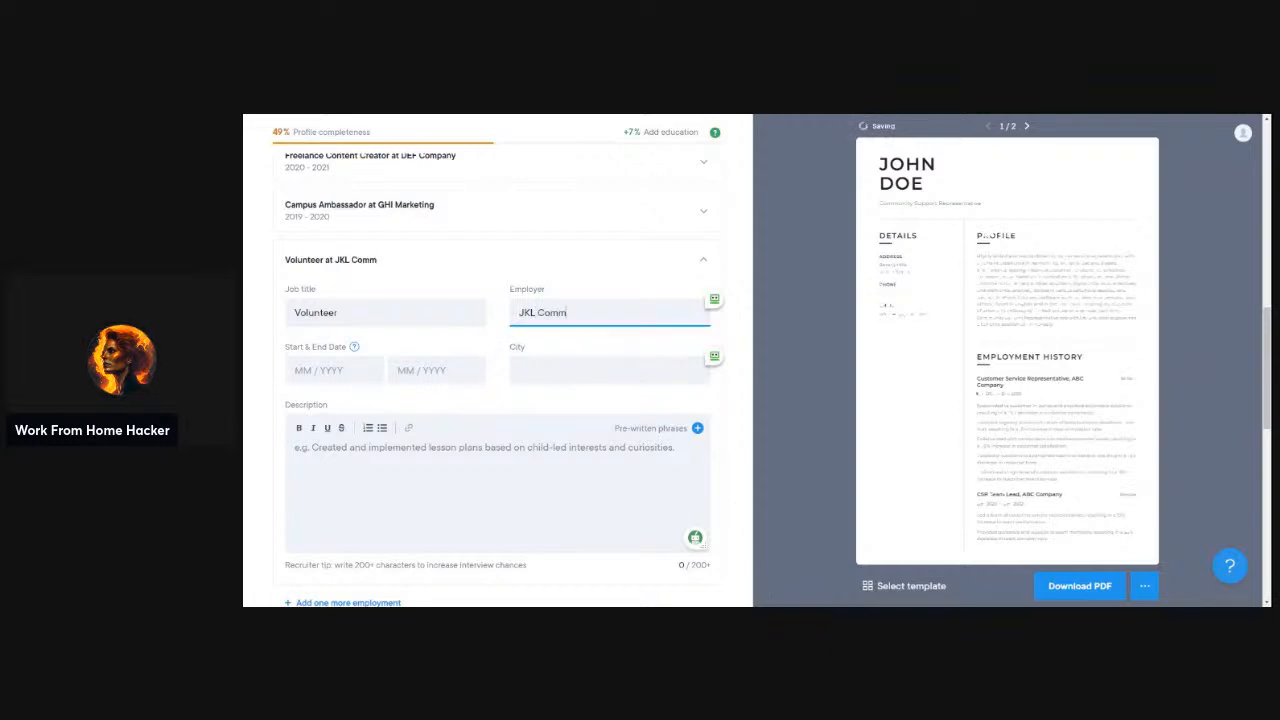
type("unity Center")
key("Tab")
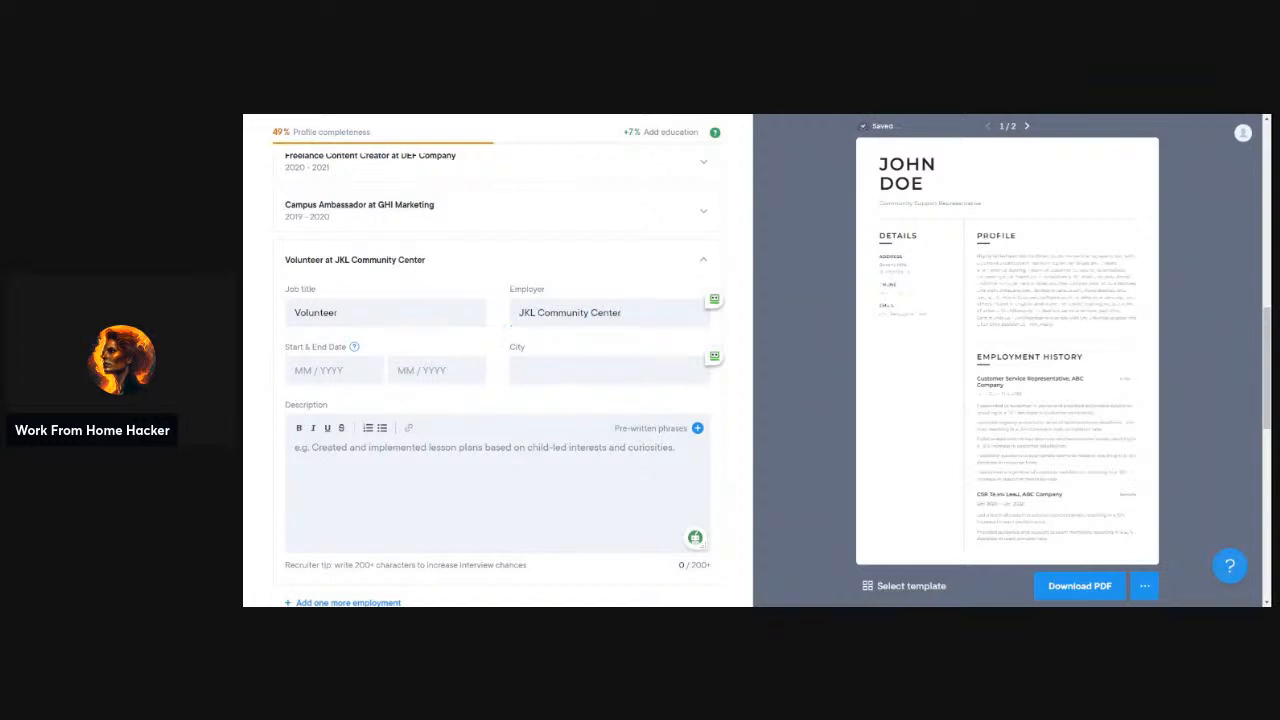
Set the Volunteer entry's dates to the years 2018 to 2019, without months
left_click(334, 371)
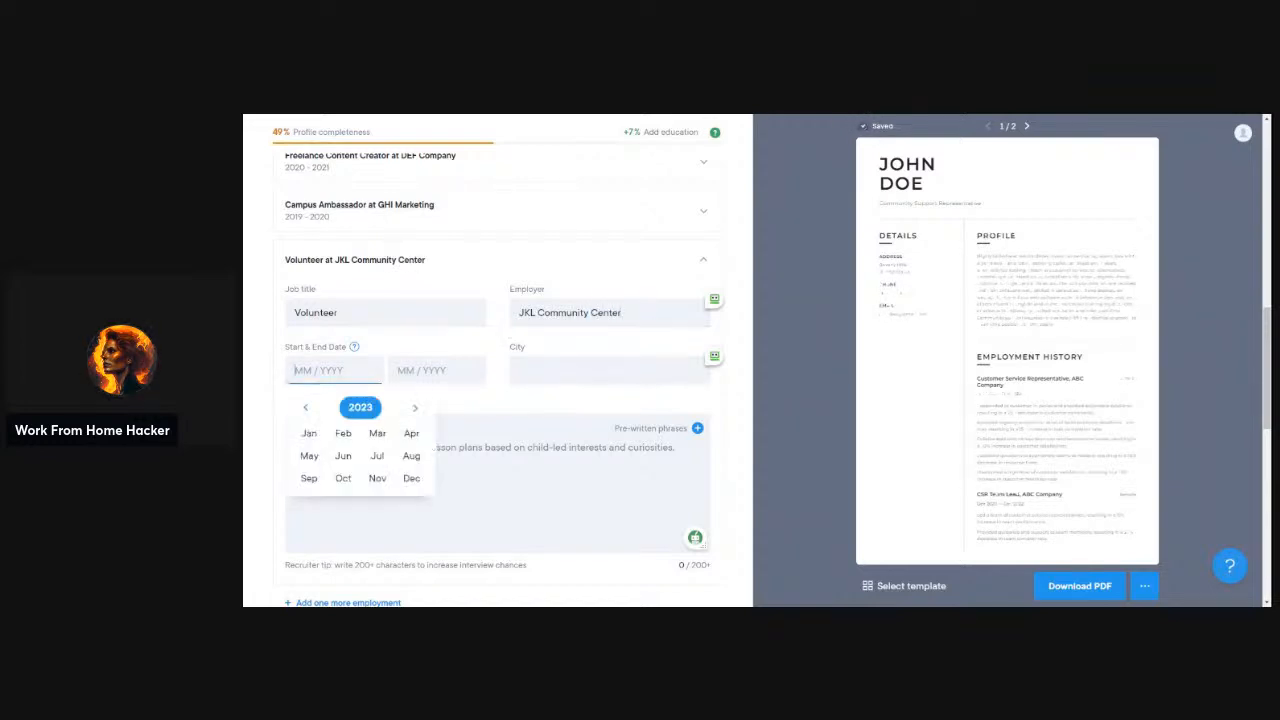
left_click(306, 408)
left_click(306, 408)
left_click(306, 408)
left_click(306, 408)
left_click(306, 408)
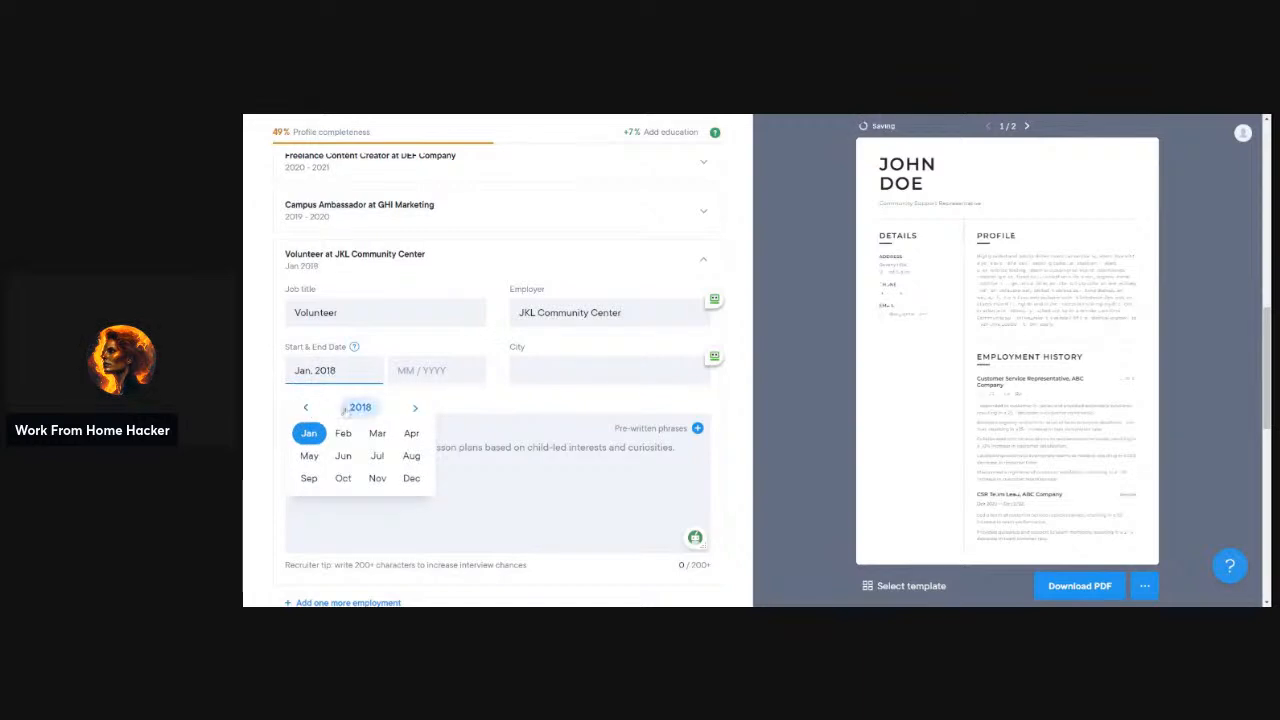
left_click(361, 409)
left_click(430, 371)
left_click(357, 409)
left_click(357, 409)
left_click(357, 409)
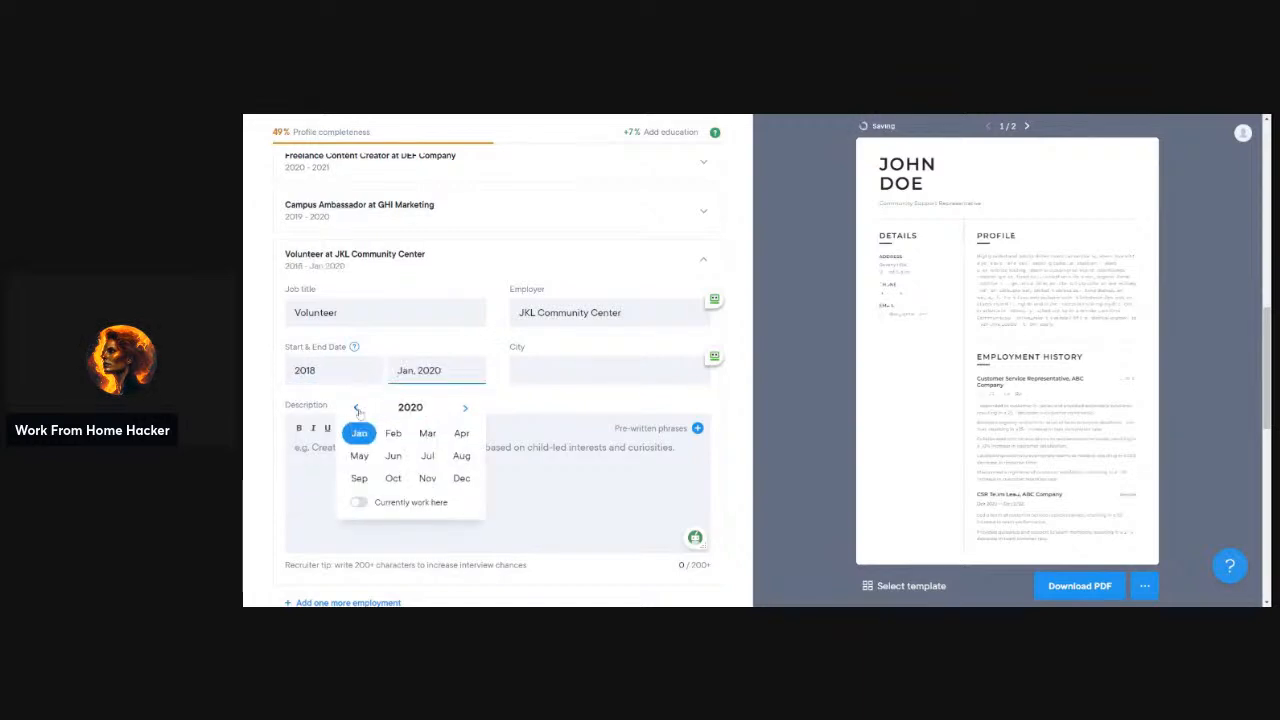
left_click(357, 409)
left_click(410, 407)
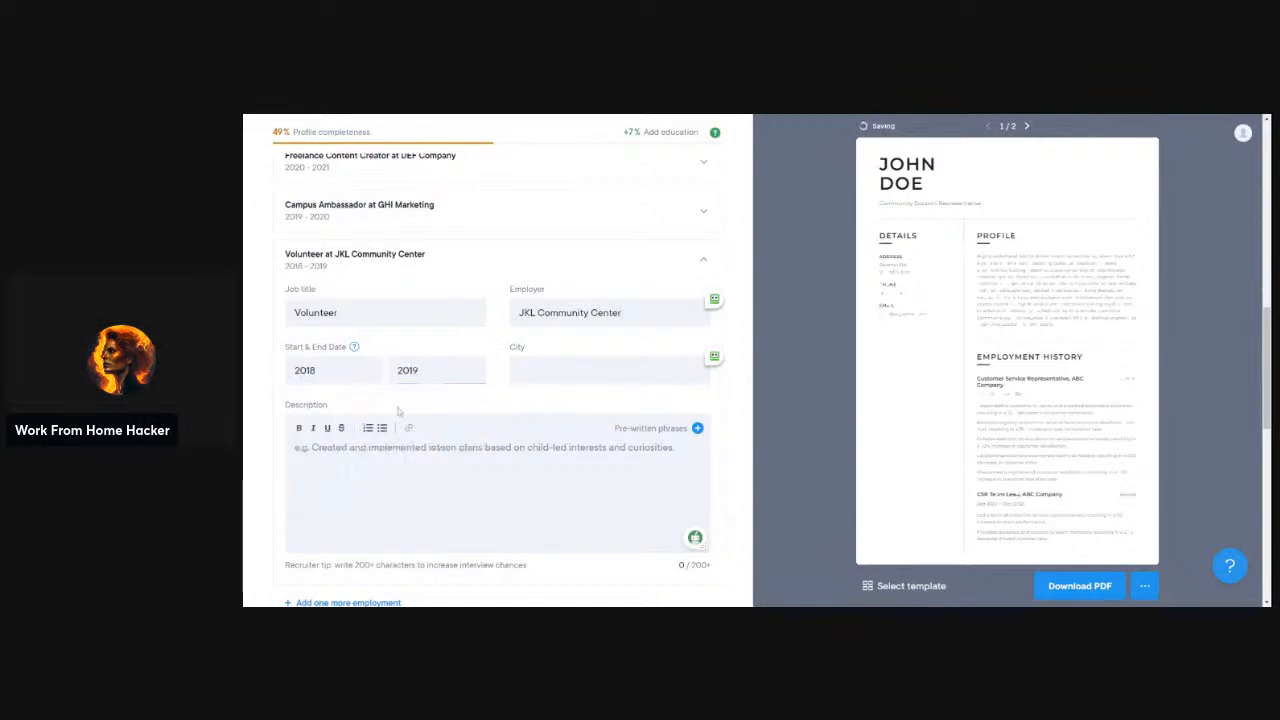
Enter Remote as the Volunteer job's city and paste its community outreach achievements into the description
left_click(586, 376)
type("Remote")
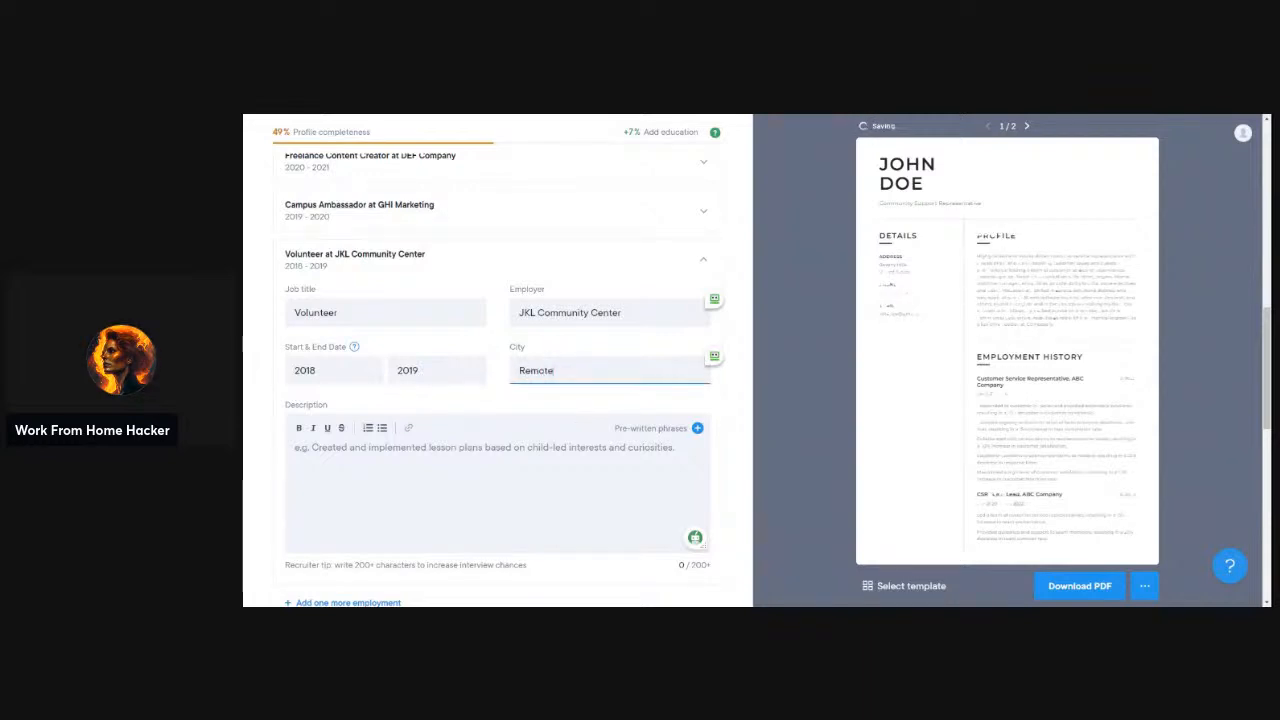
left_click(610, 480)
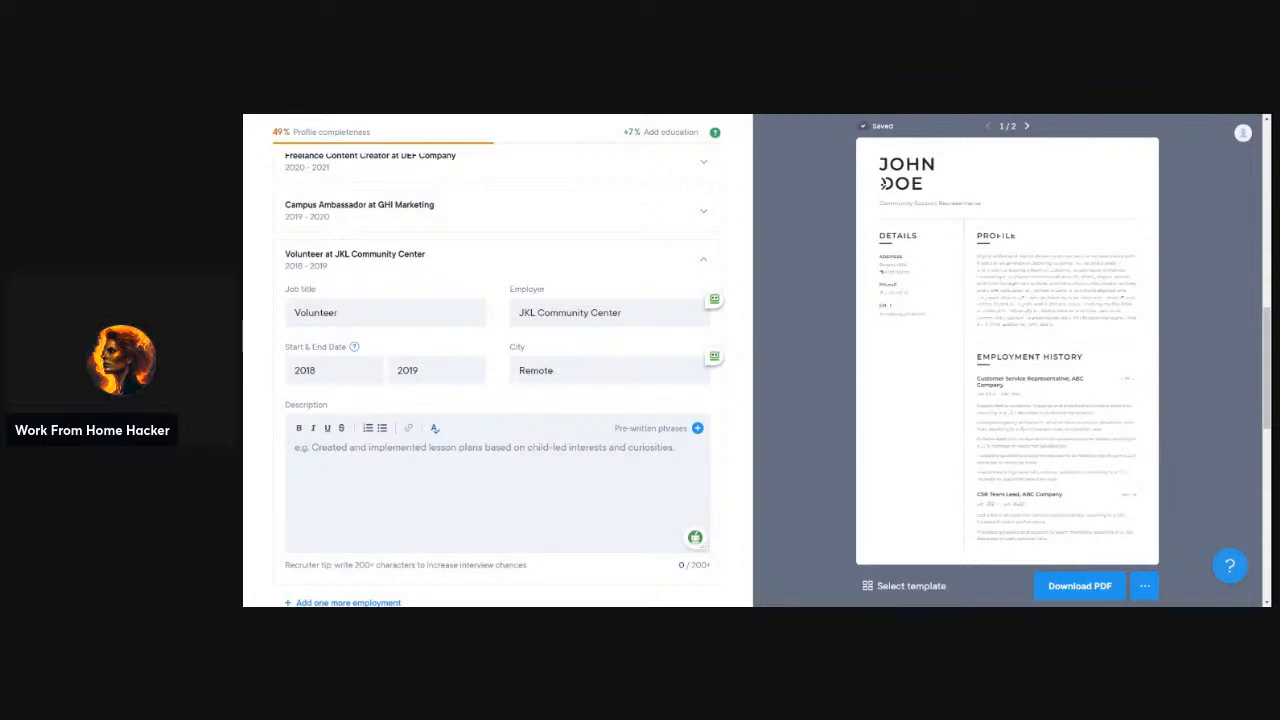
type("Assisted with various tasks such as event planning and community outreach, resulting in a 10% increase in community engagement. Provided support to community members in need, resulting in a 15% increase in community satisfaction. Collaborated with other volunteers to achieve common goals, resulting in a 25% increase in volunteer retention rate. - Acted as an ambassador for the organization, resulting in a 20% increase in community awareness of the organization. - Fostered a positive and inclusive environment, resulting in a 15% increase in diversity and inclusion within the community.")
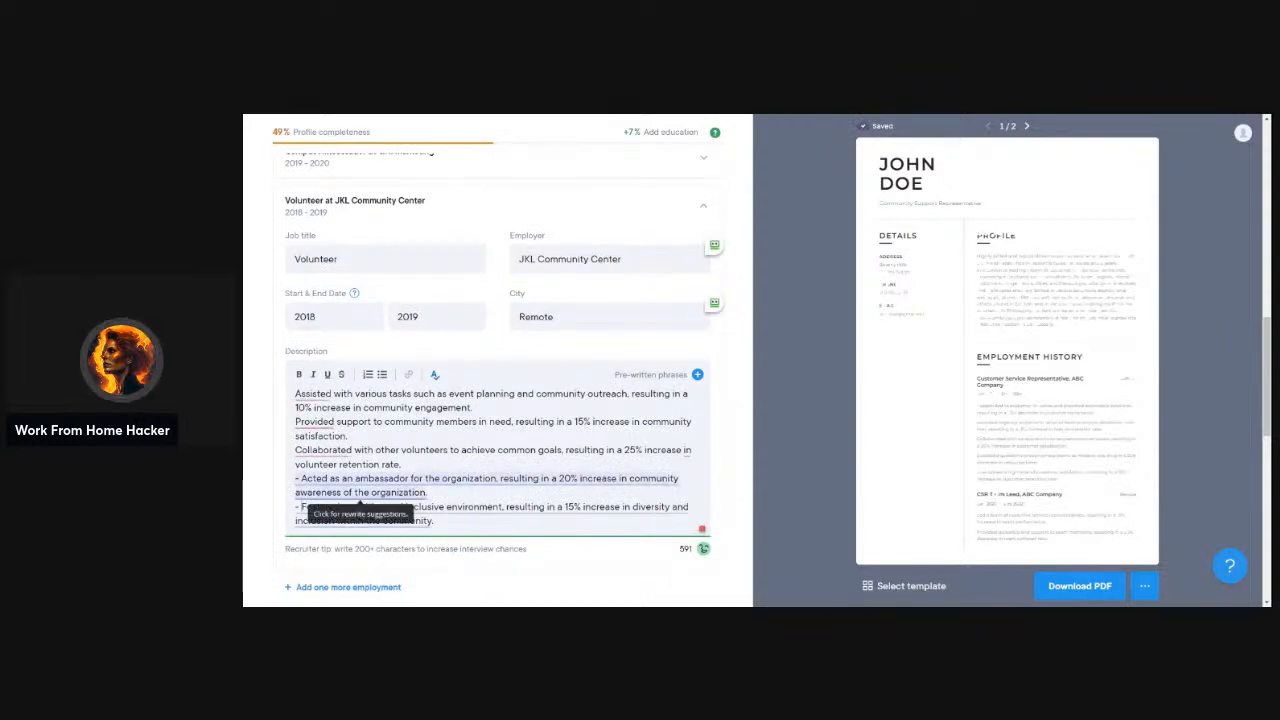
Remove the leading hyphens from the last two achievements in the Volunteer job's description
key("BackSpace")
key("BackSpace")
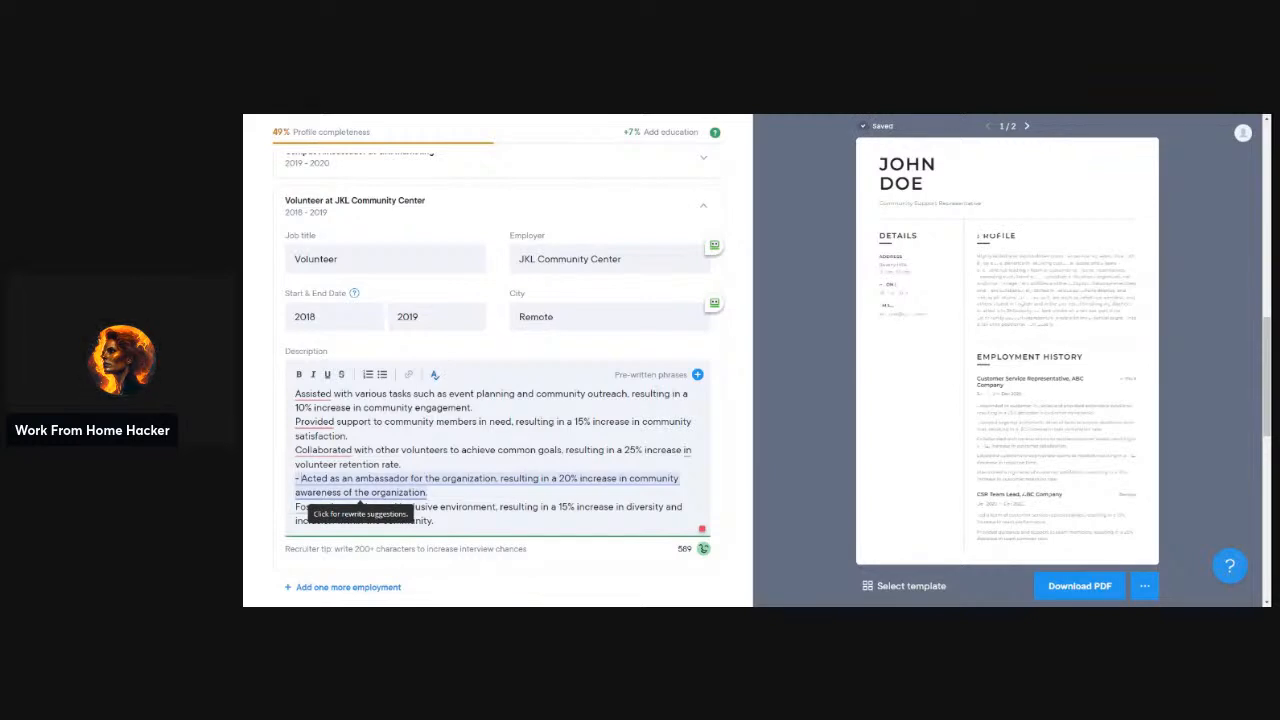
key("BackSpace")
key("BackSpace")
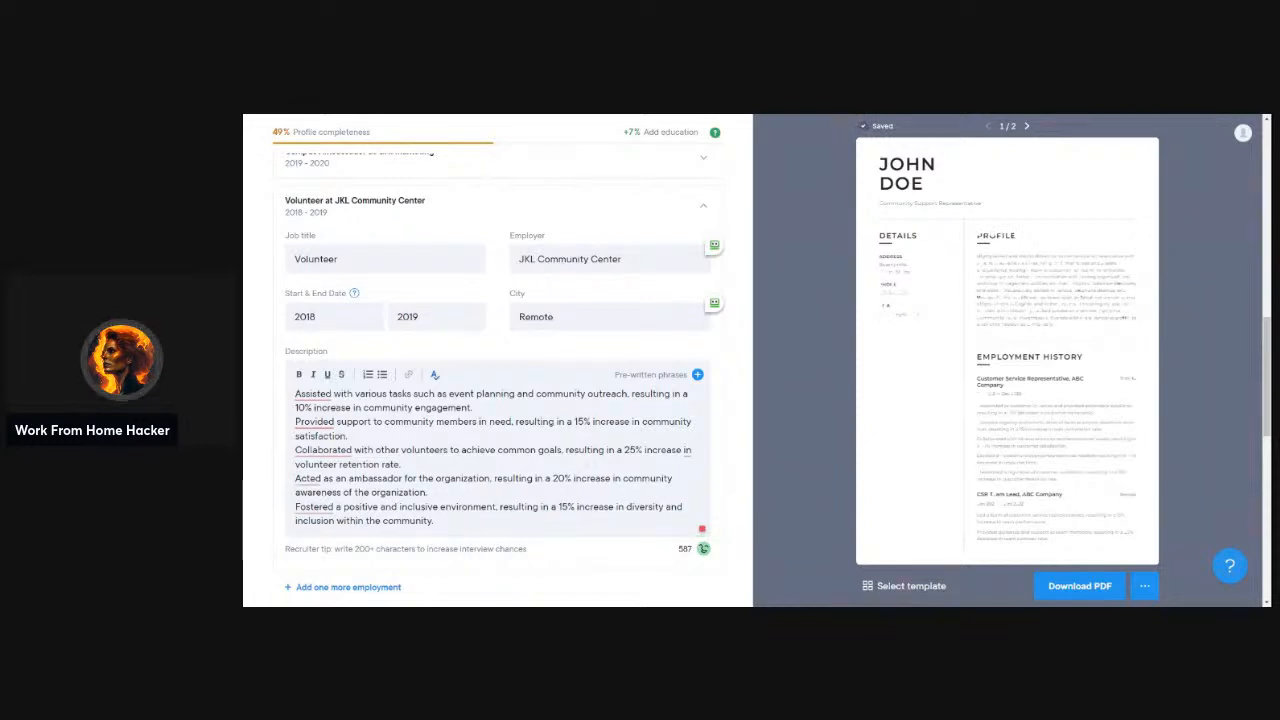
Add an education entry with Western Governors University as the school
scroll(274, 507, "down", 5)
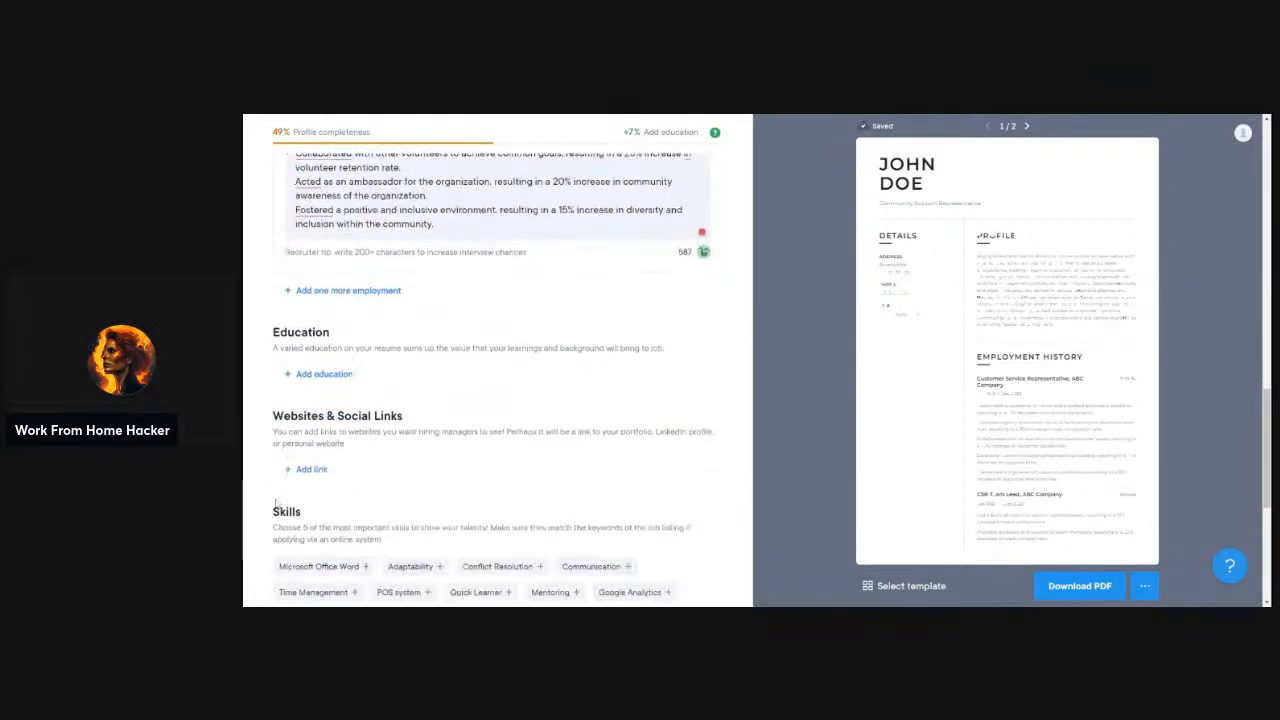
left_click(326, 297)
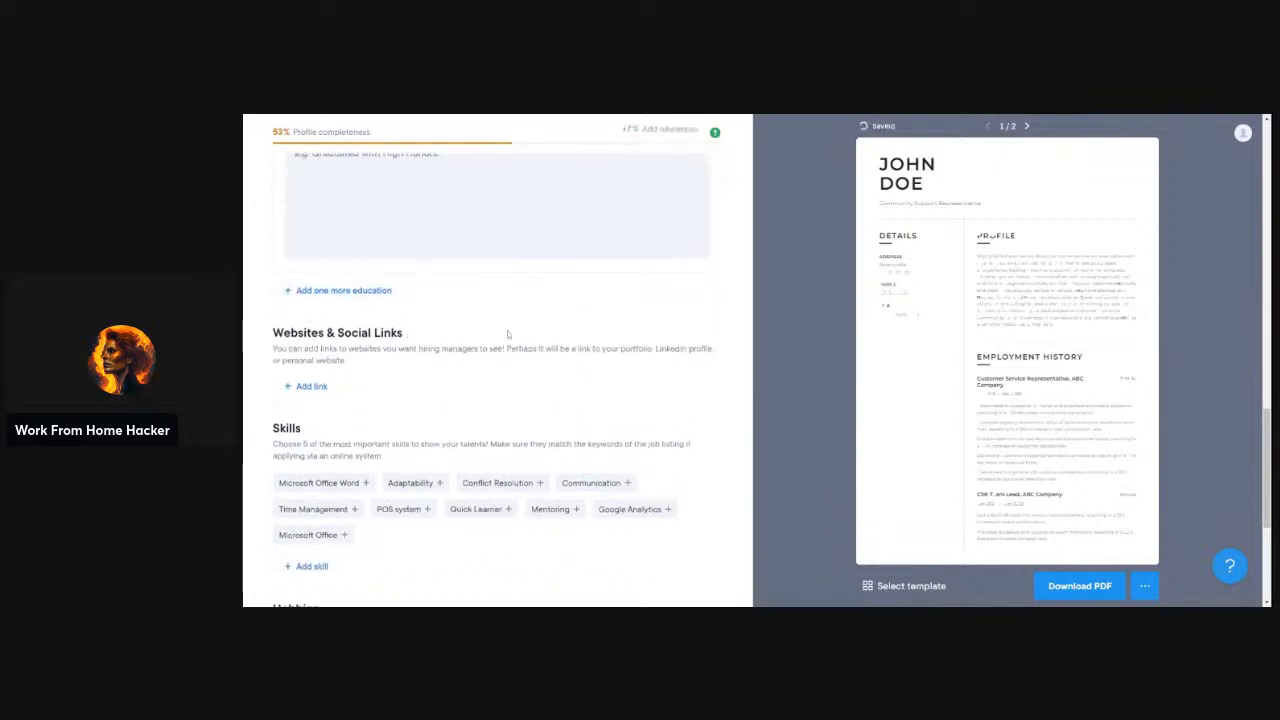
scroll(451, 369, "up", 3)
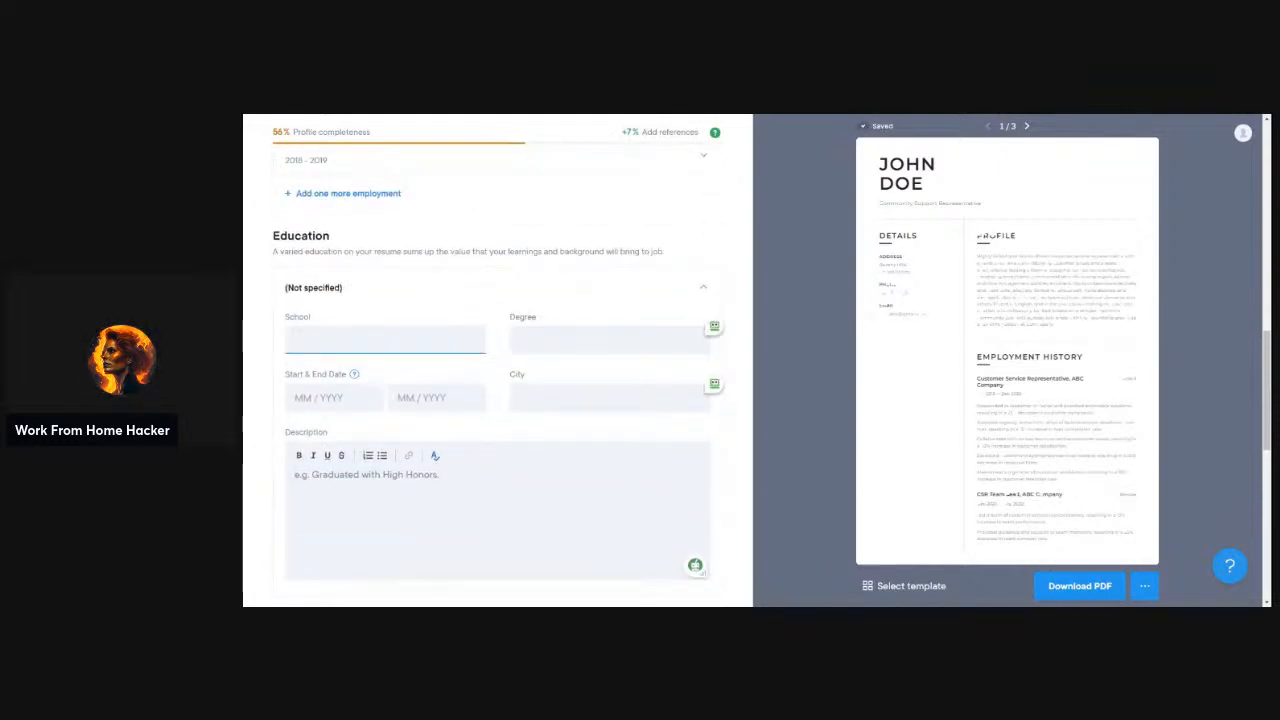
type("West")
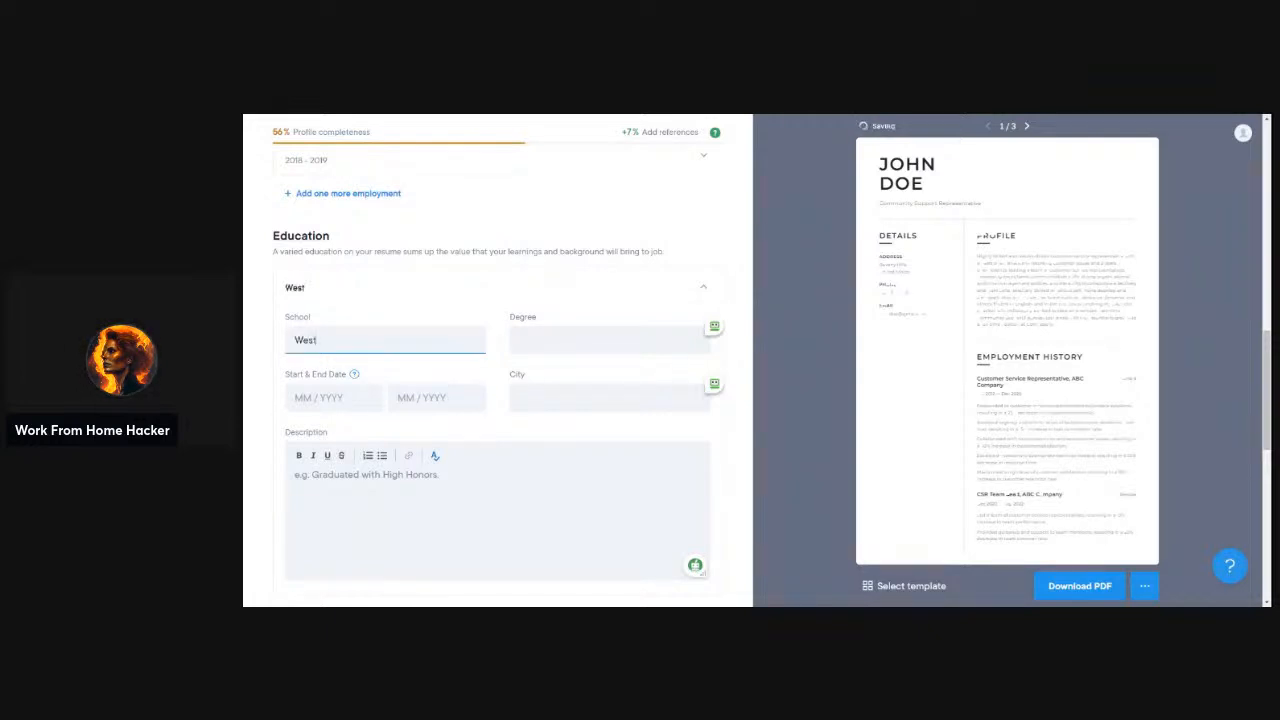
type("ern Go")
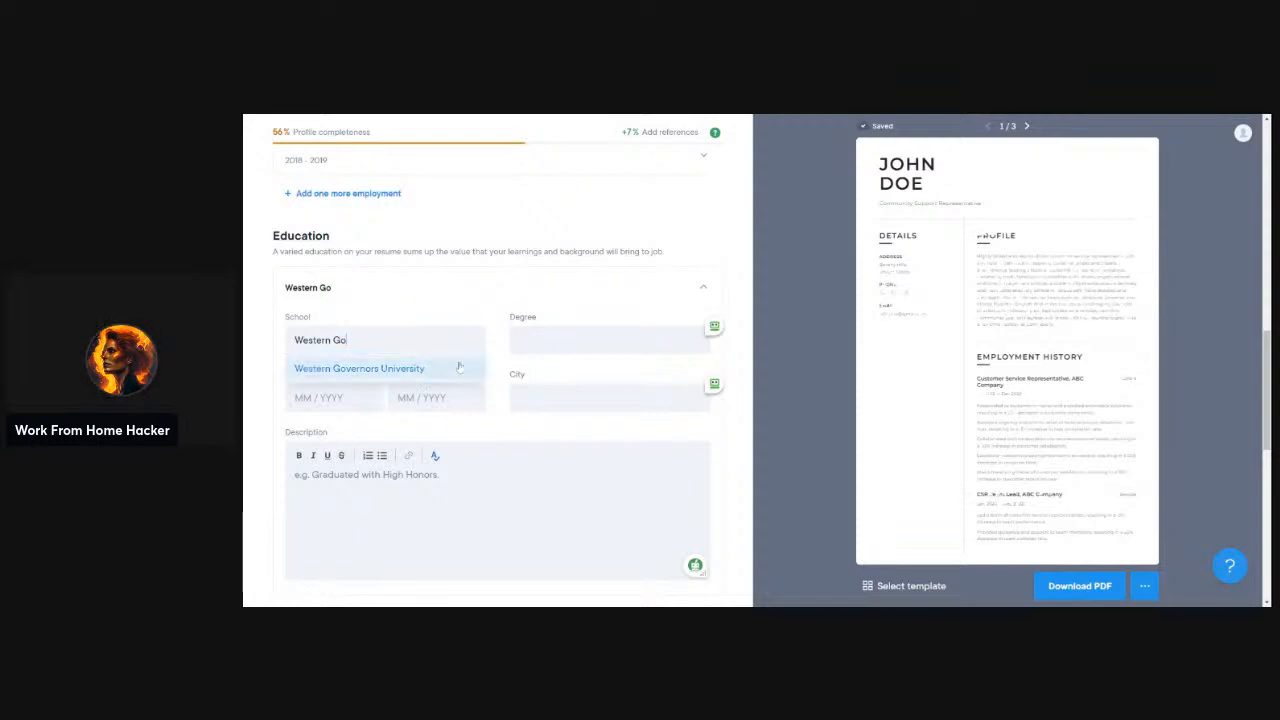
left_click(457, 368)
key("Tab")
type("P")
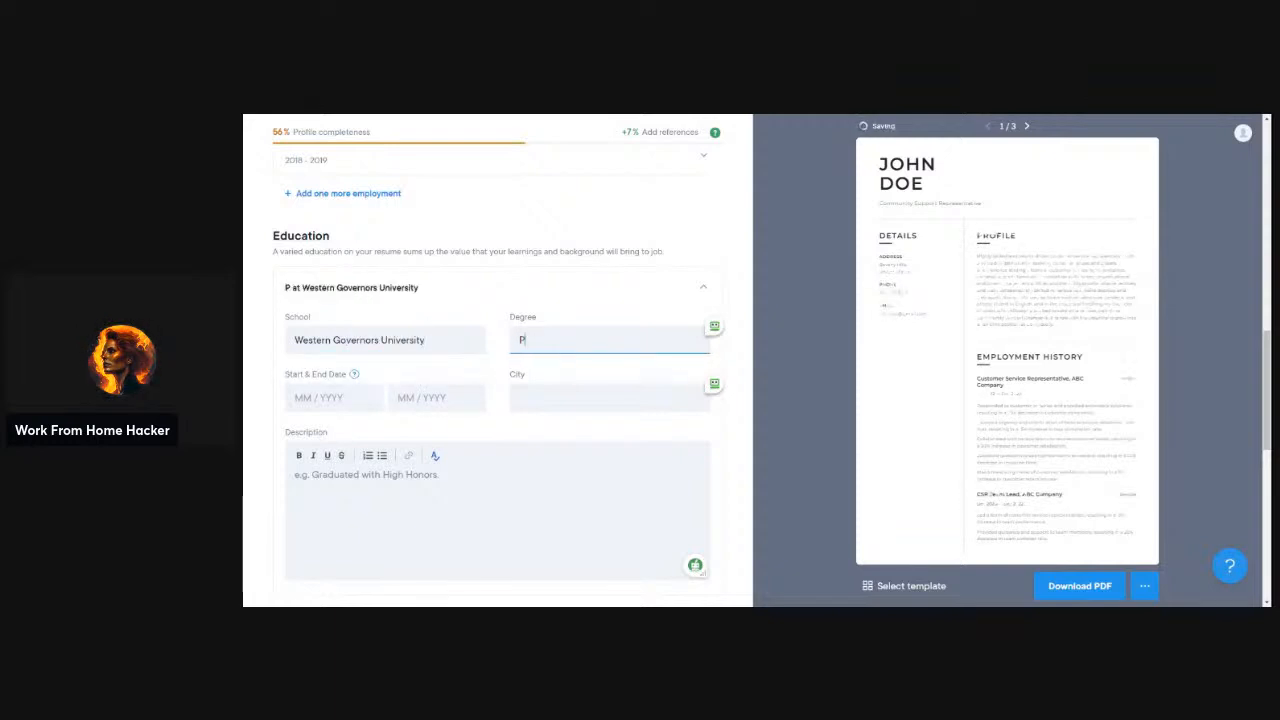
type("hilophy")
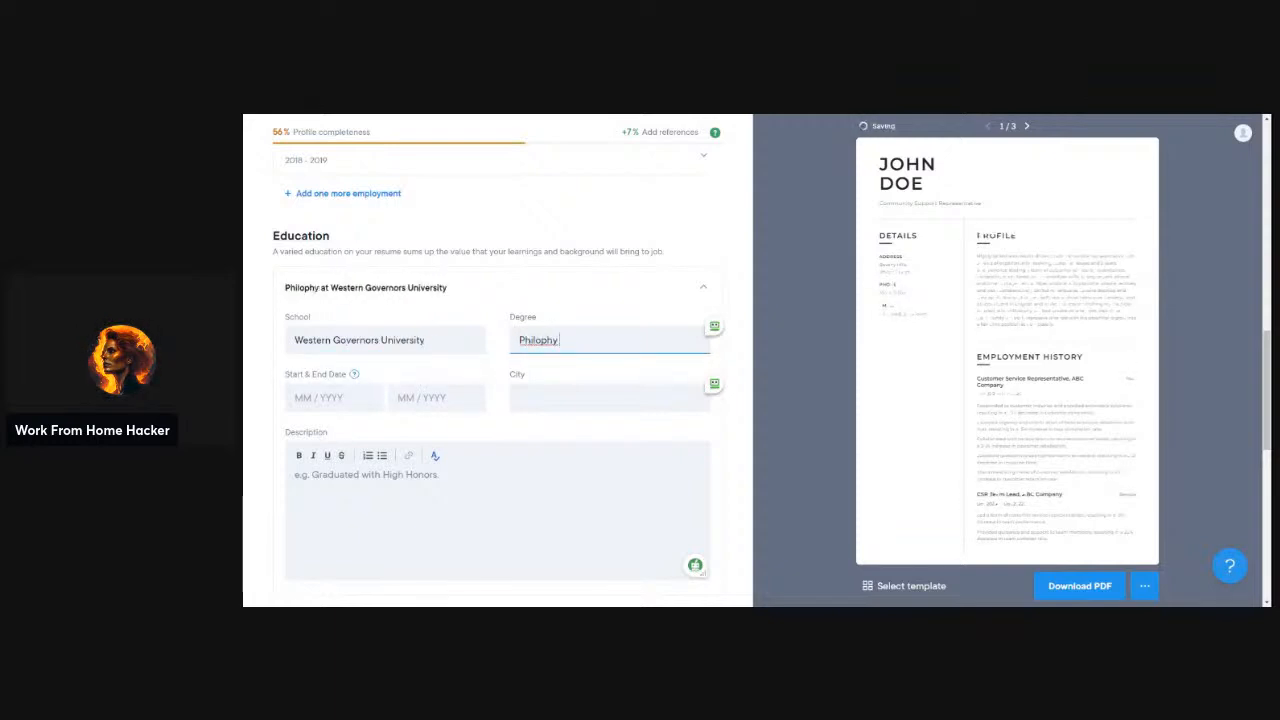
double_click(540, 343)
key("Right")
key("BackSpace")
key("BackSpace")
key("BackSpace")
key("BackSpace")
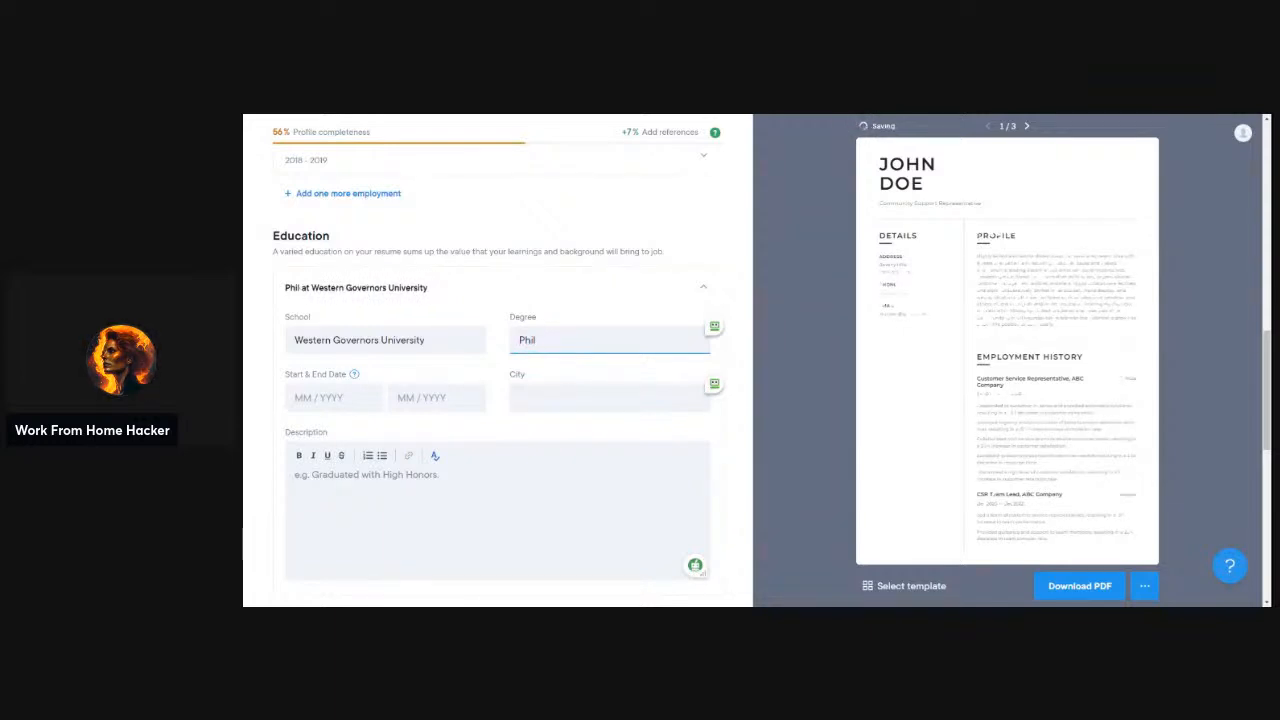
type("sophy")
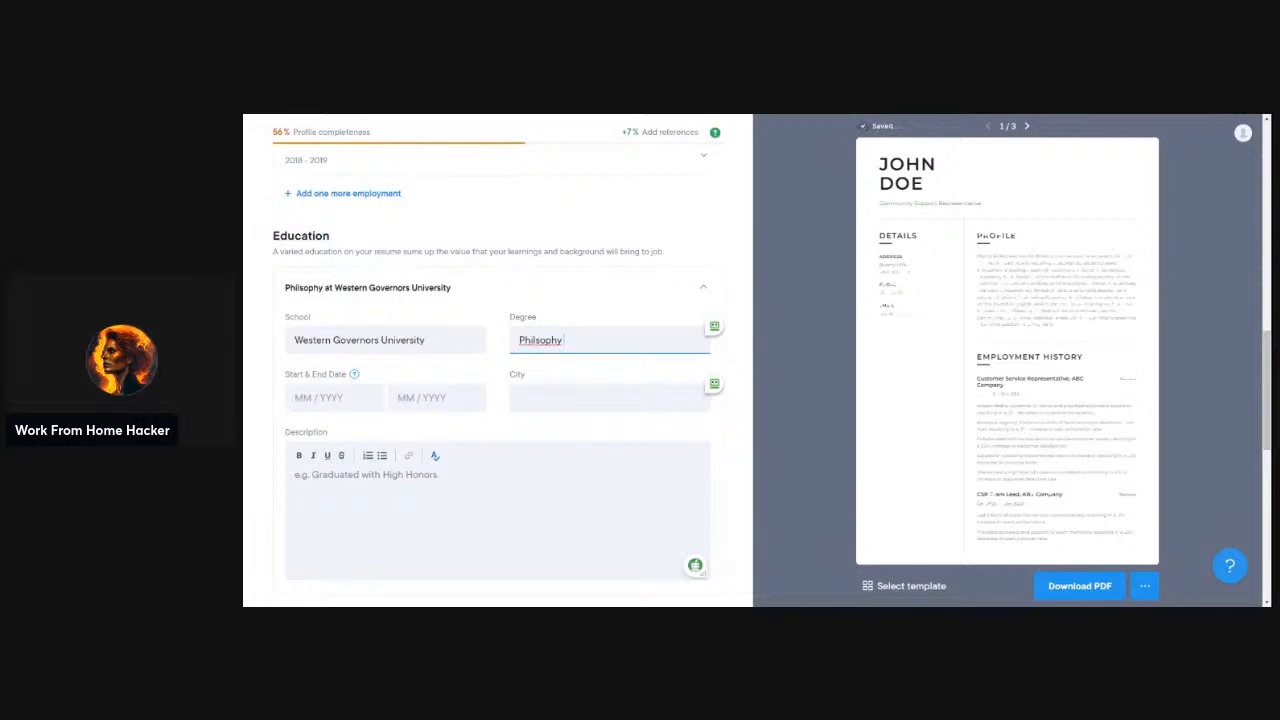
Set the degree of the Western Governors University entry to B.S. in Philosophy
key("ctrl+a")
type("Philosophy")
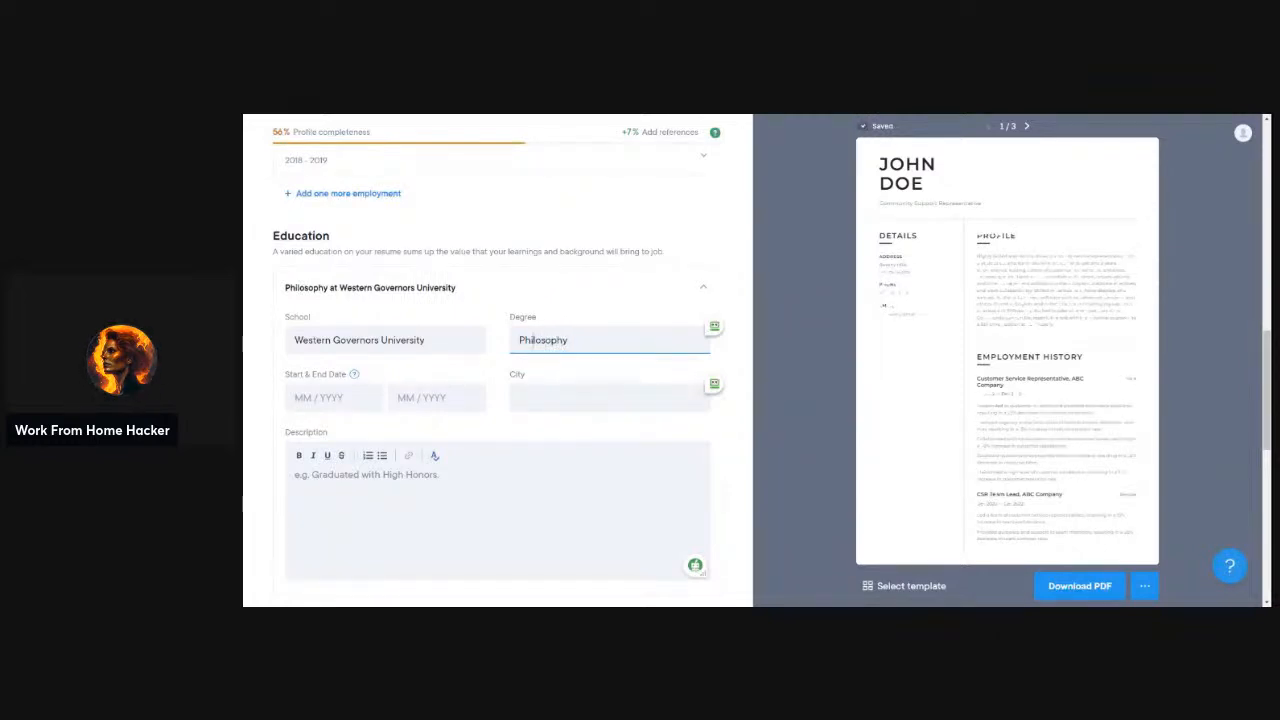
type("B.S.")
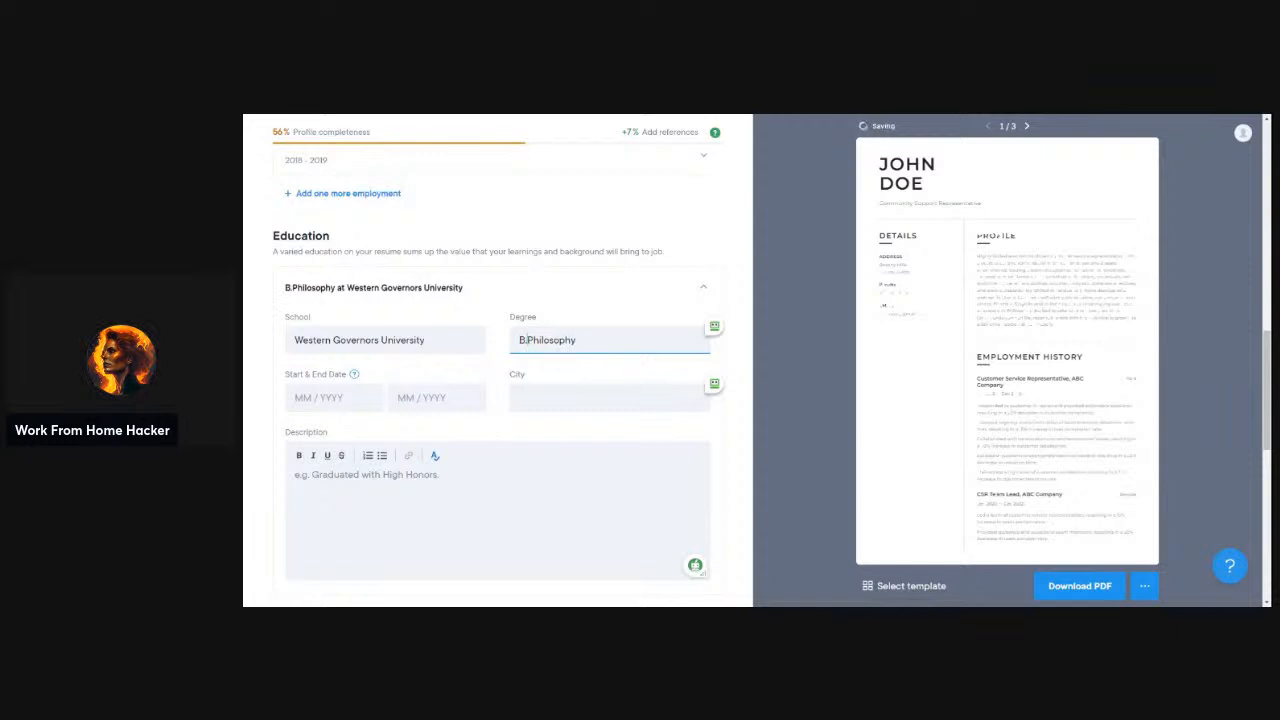
type(" in")
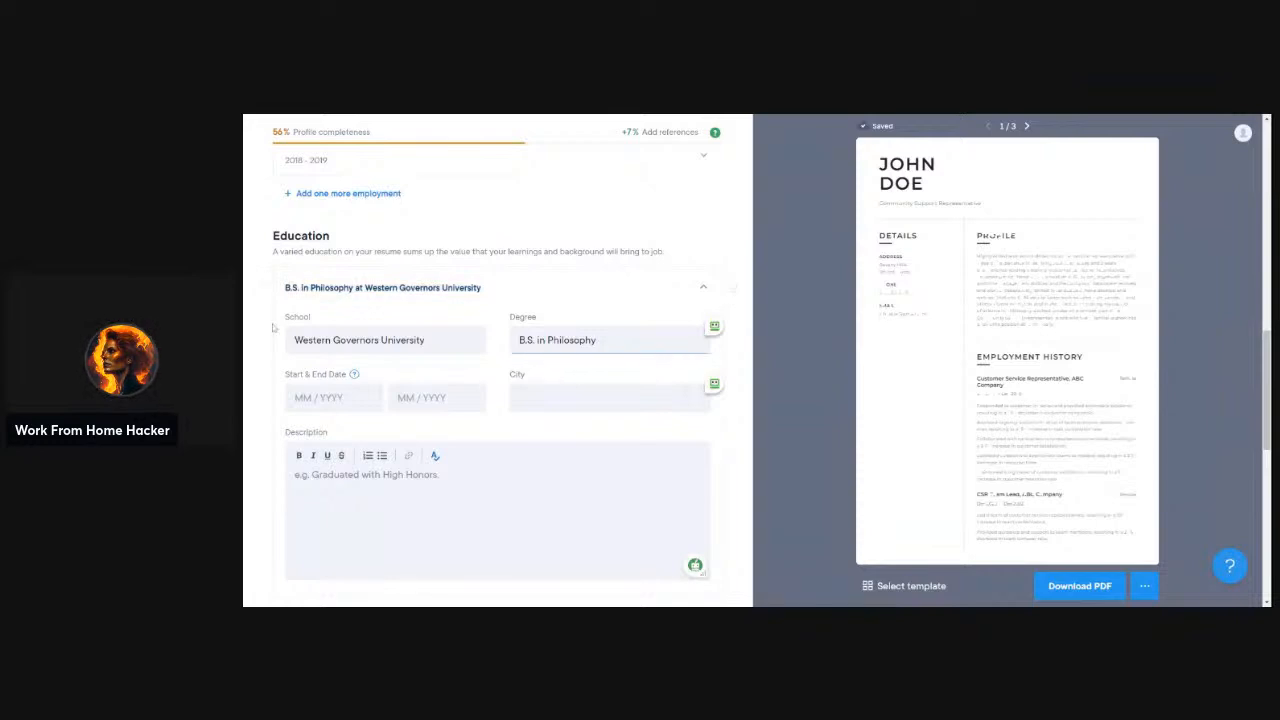
Set the education entry's start date to the year 2018 without a month and its end date to Dec 2023
left_click(330, 398)
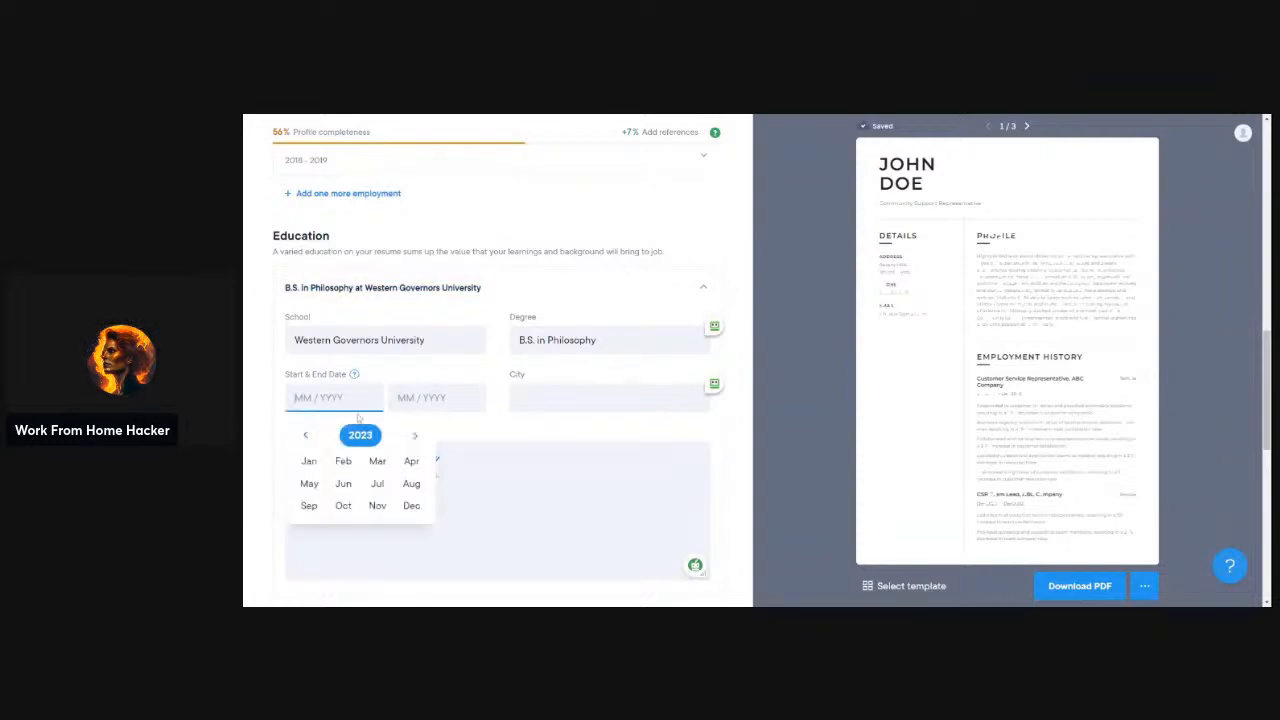
left_click(309, 458)
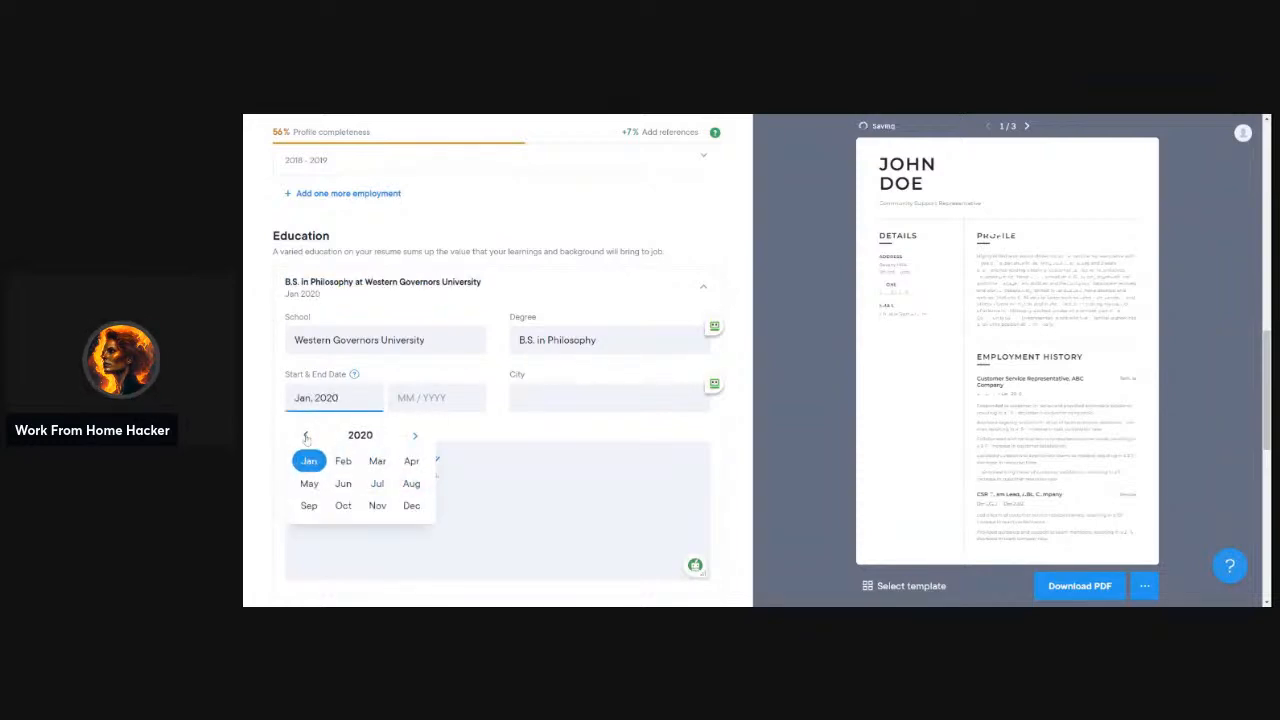
left_click(307, 438)
left_click(307, 438)
left_click(366, 438)
left_click(418, 399)
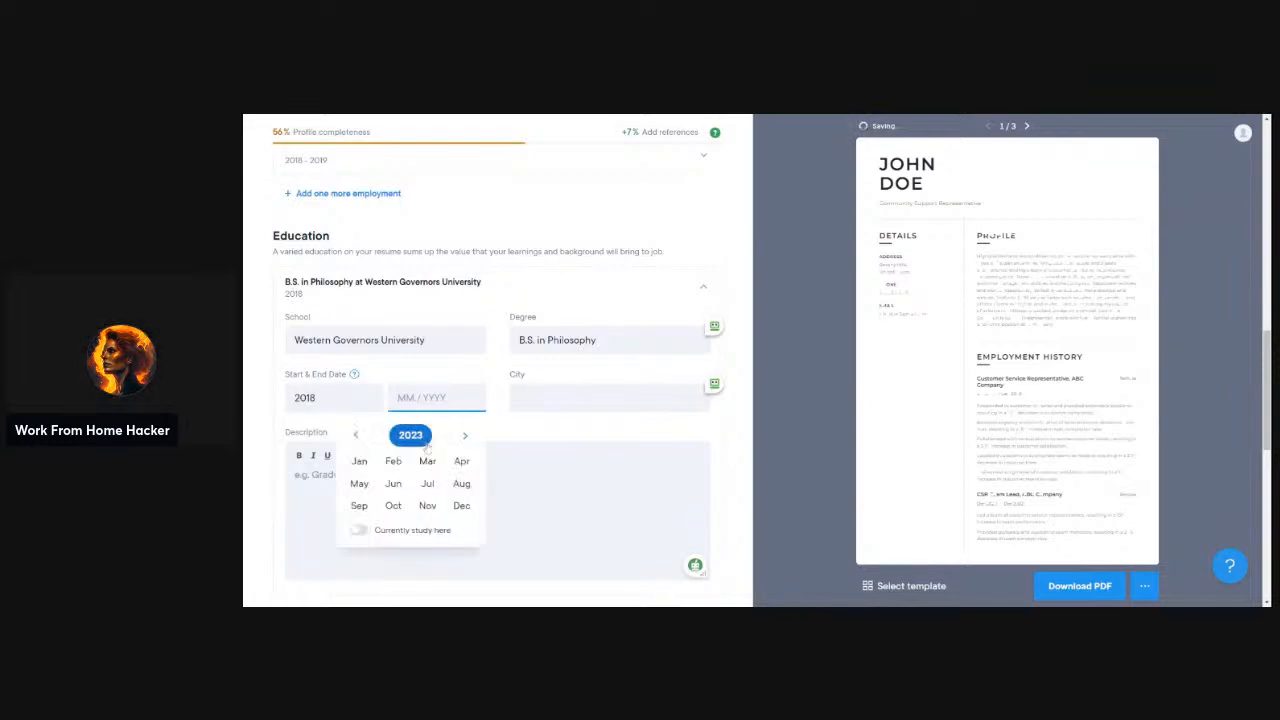
left_click(461, 505)
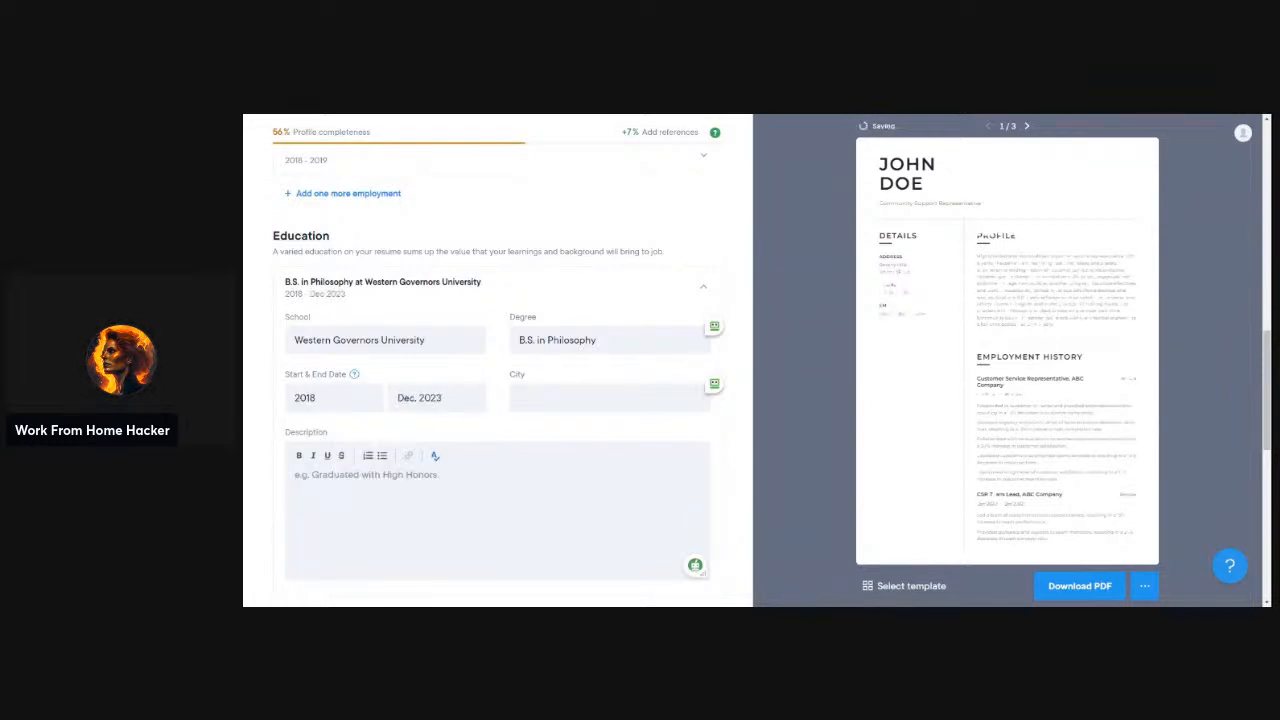
Enter Remote as the education entry's city, leave its description empty, and collapse the entry
left_click(604, 380)
type("Remote")
key("Tab")
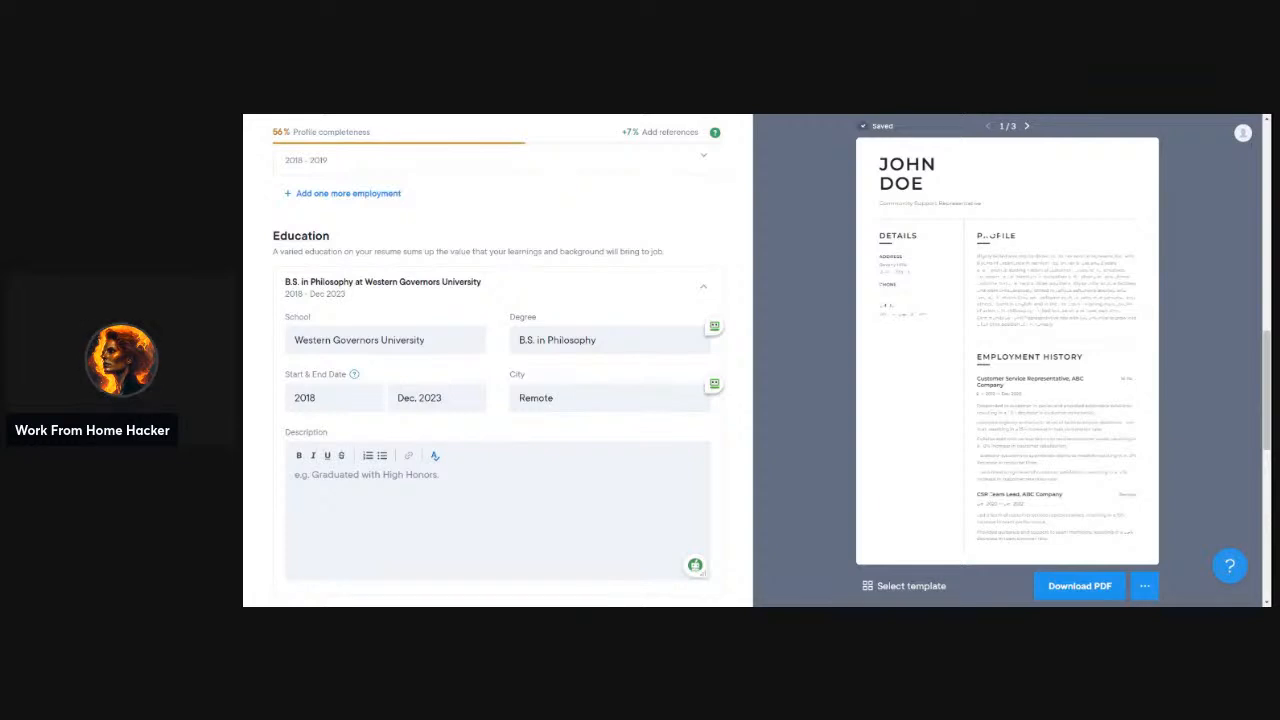
left_click(502, 466)
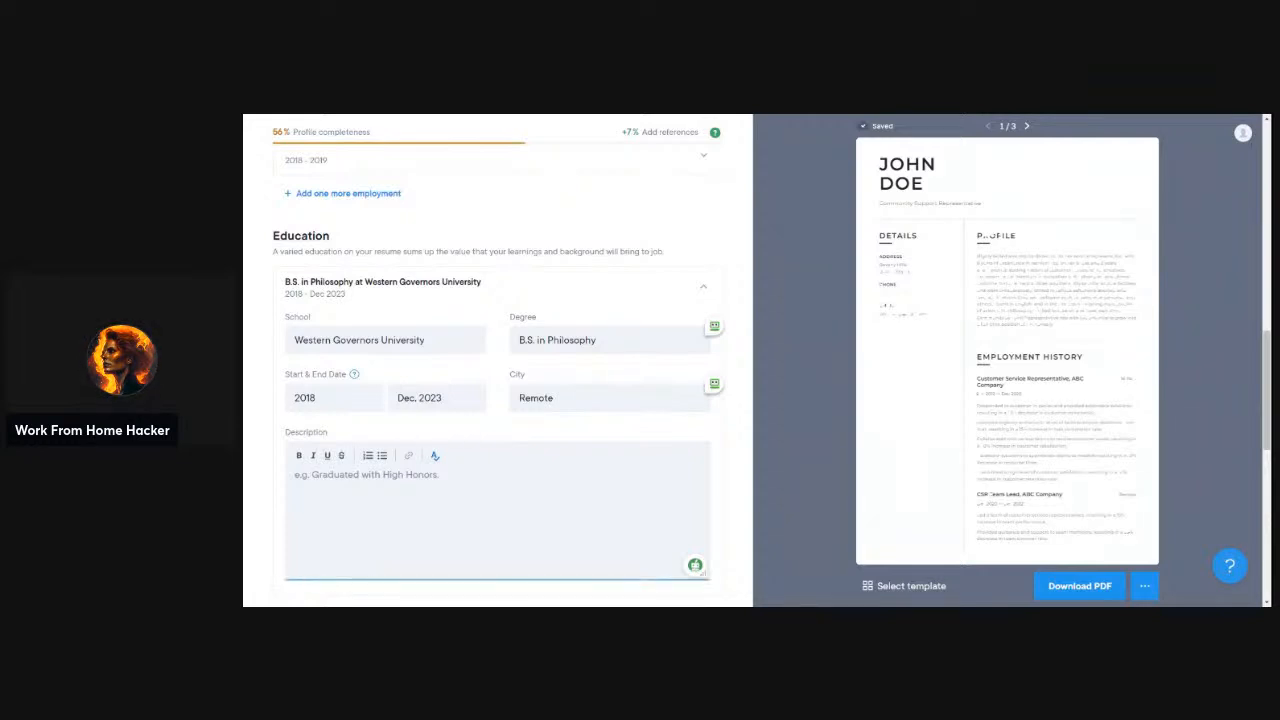
scroll(502, 466, "down", 3)
scroll(502, 466, "up", 3)
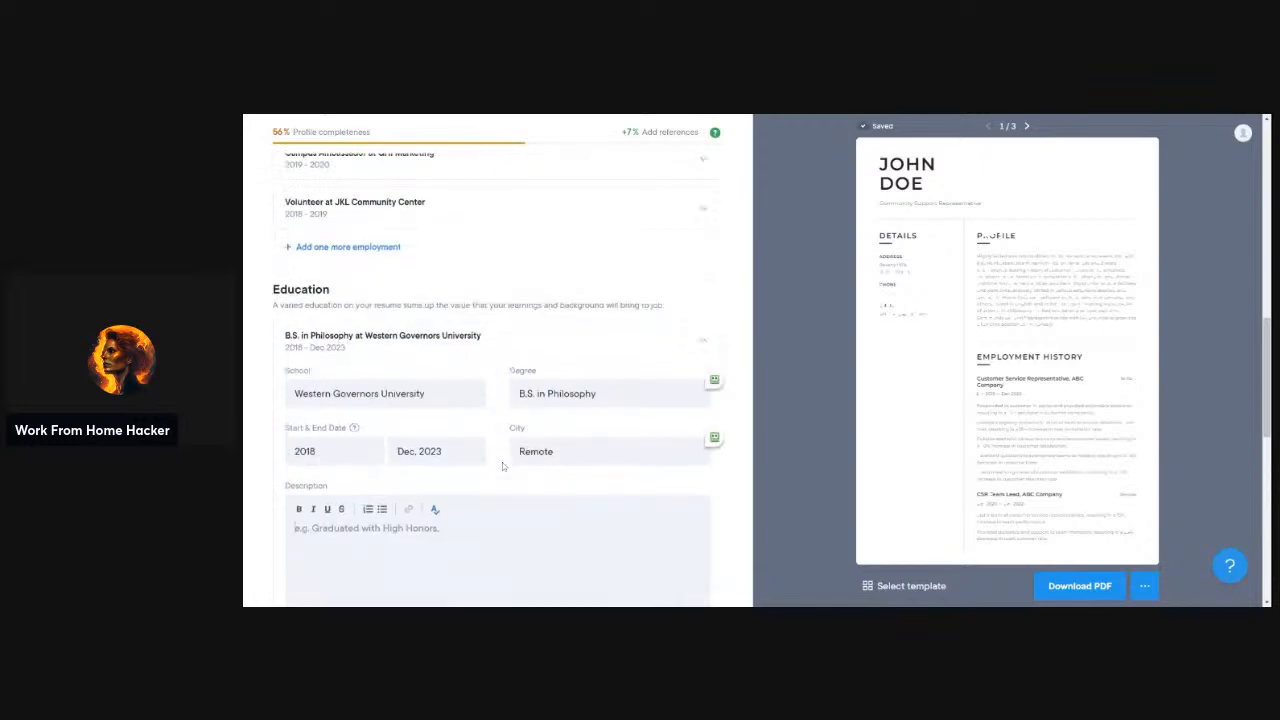
left_click(702, 344)
Add a first skill entry reading "Strong written and verbal communication skills" in the Skills section
scroll(576, 440, "down", 2)
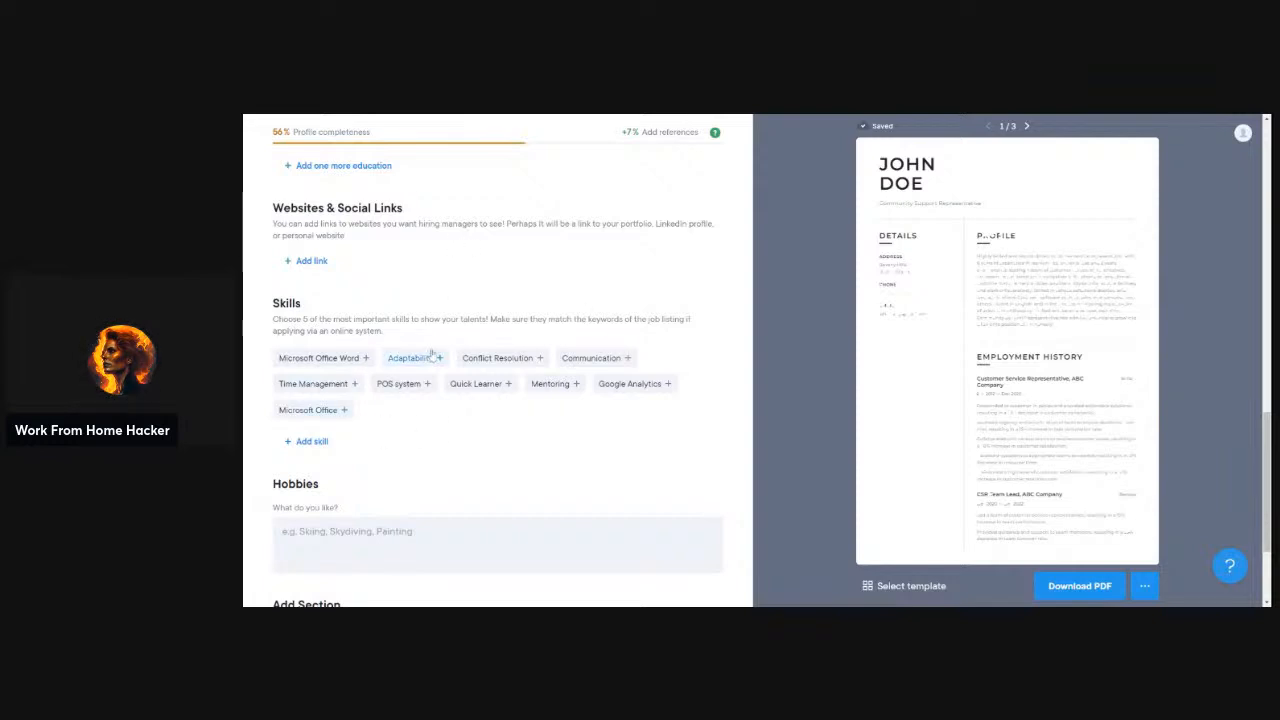
left_click(310, 442)
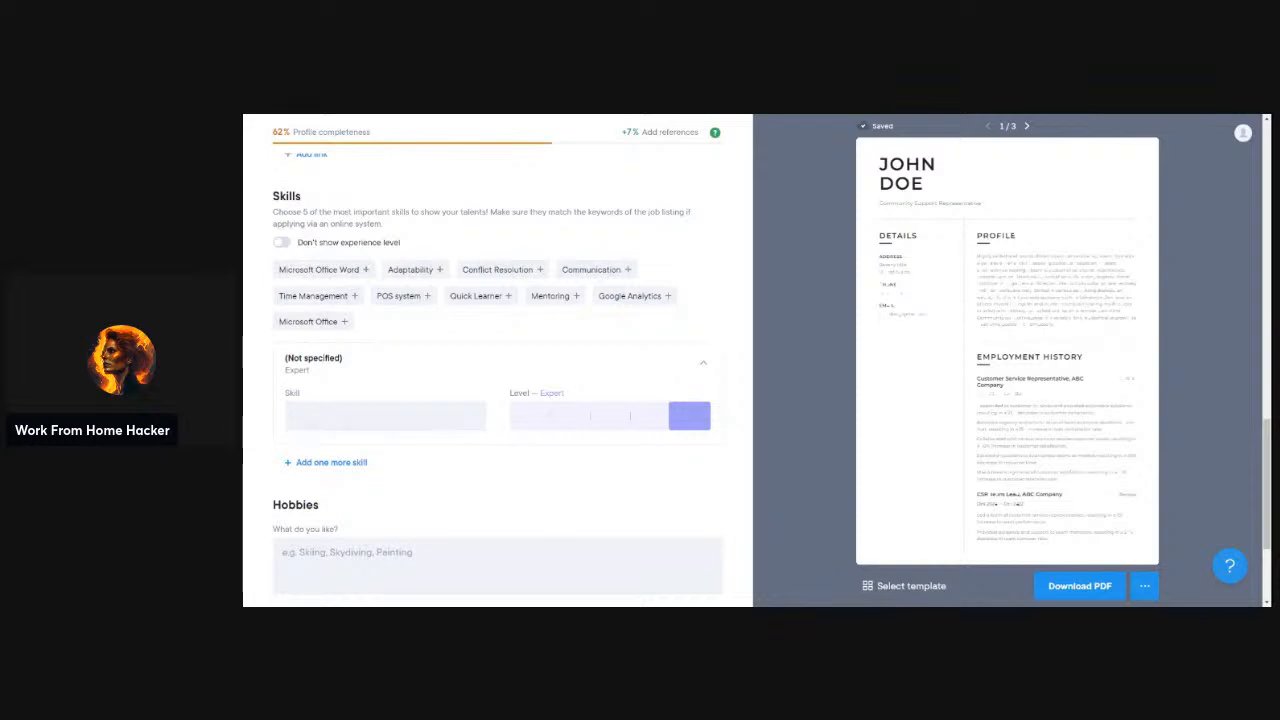
scroll(497, 400, "down", 2)
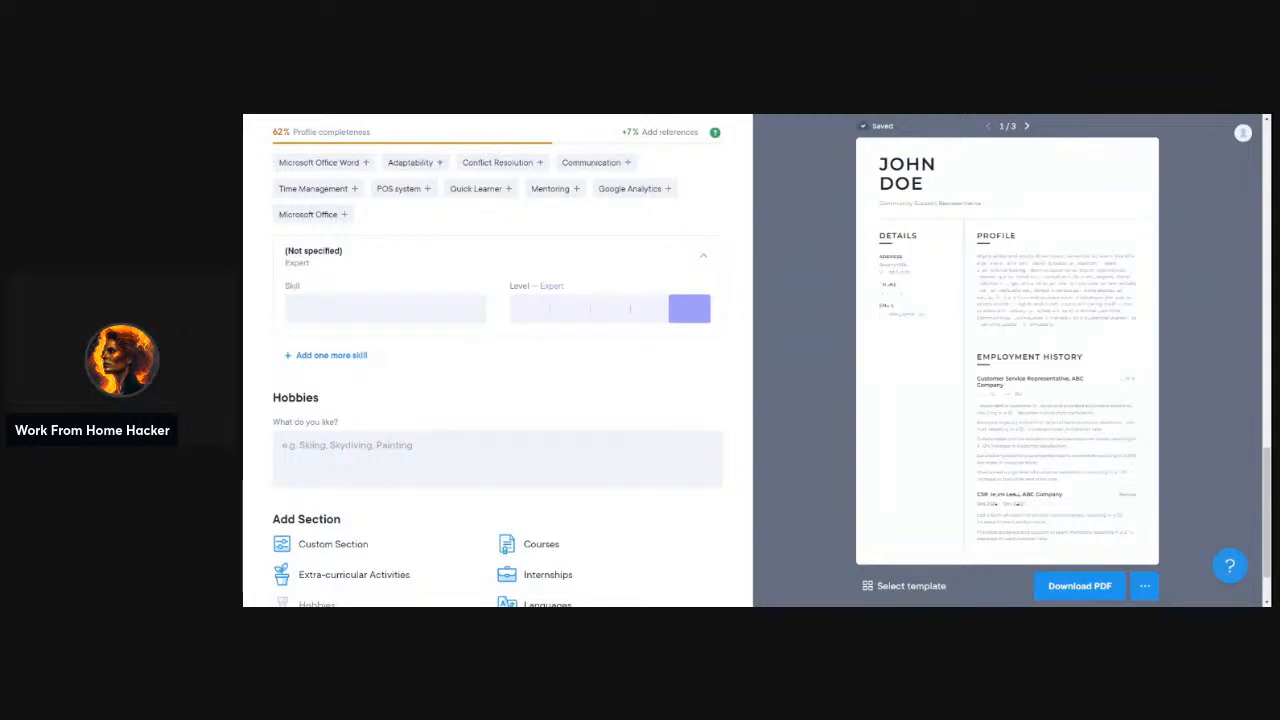
left_click(385, 309)
type("Strong written and verbal communication skills")
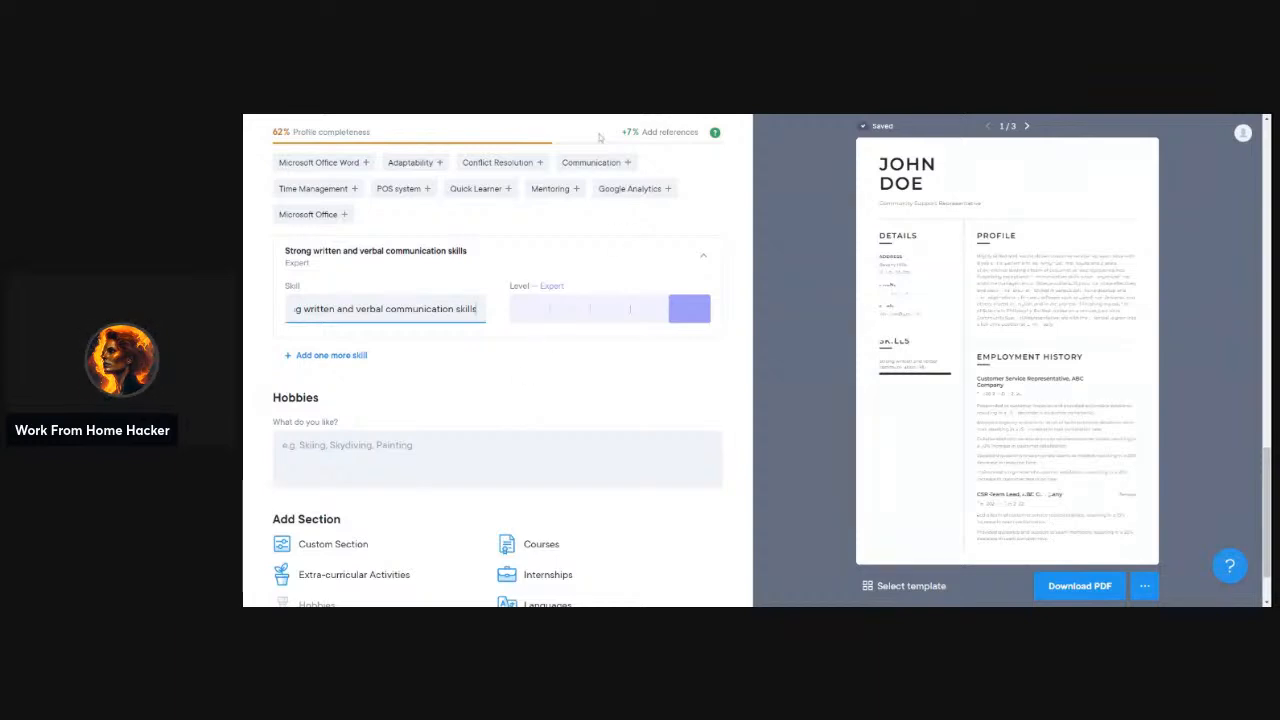
left_click(621, 386)
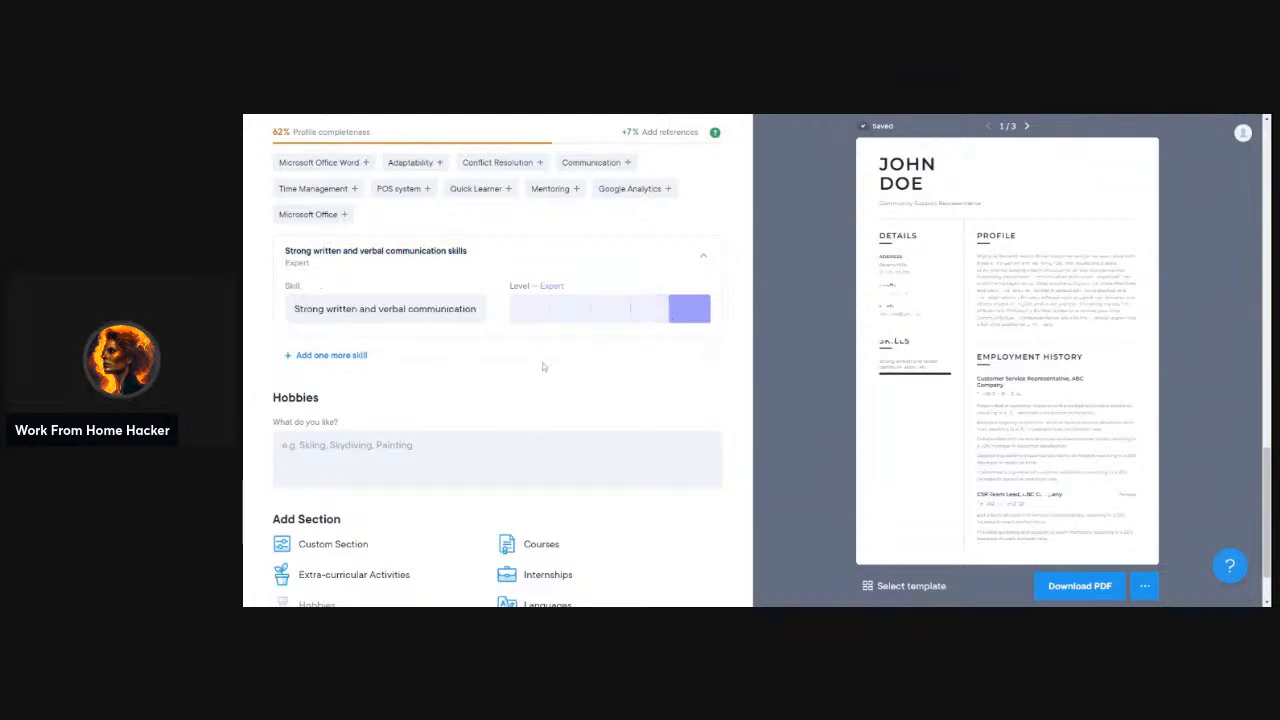
Add the skills "Strong organizational and time management skills" and "Strong problem-solving and creative thinking abilities" at Expert level
left_click(340, 356)
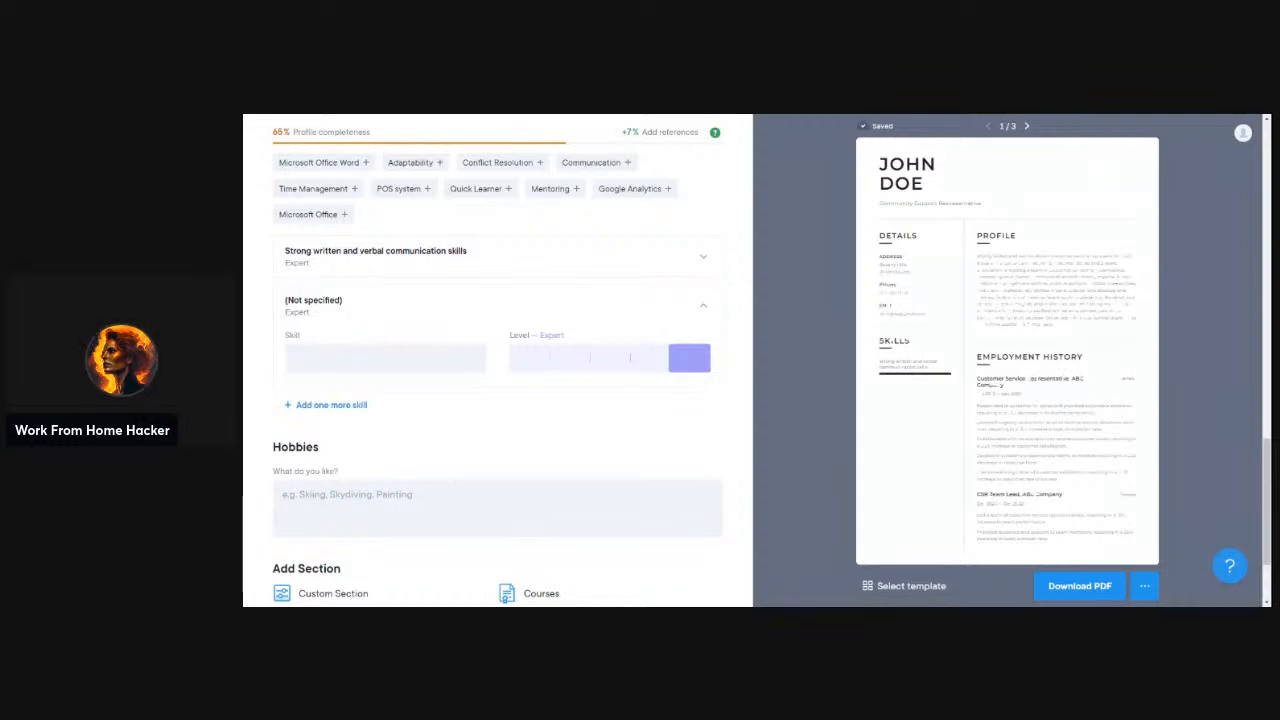
left_click(385, 358)
type("Strong organizational and time management skills")
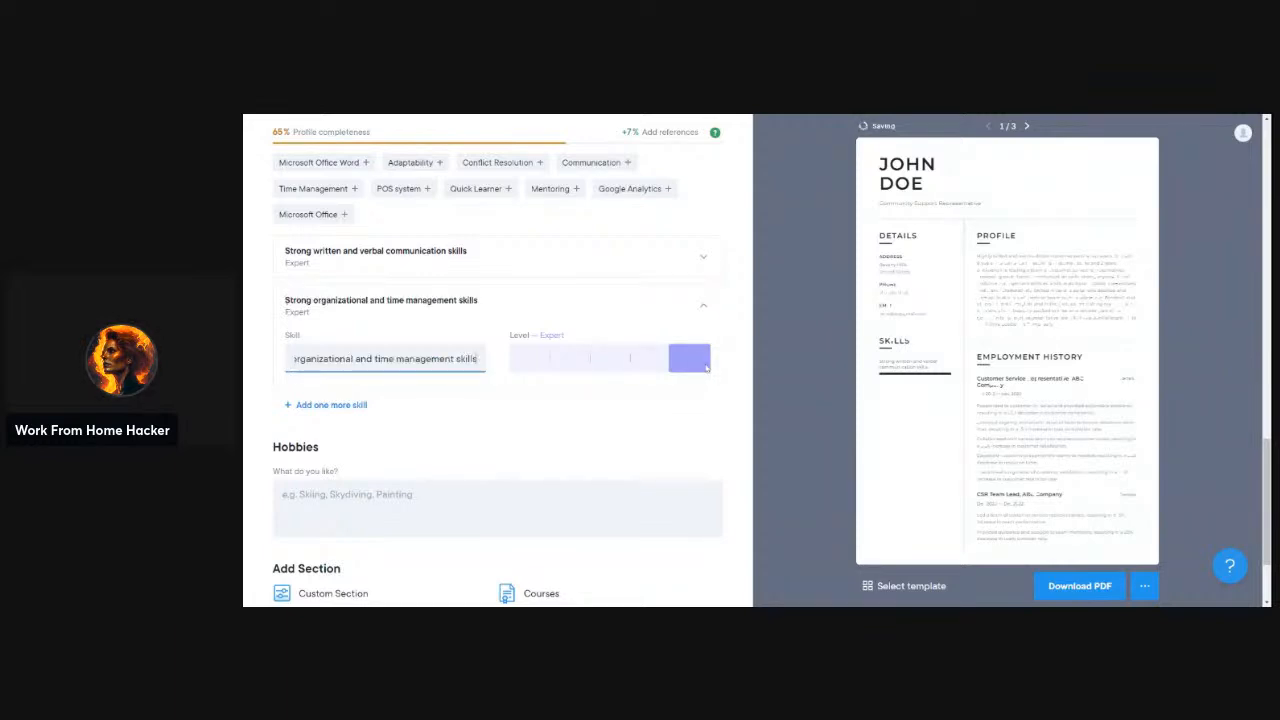
left_click(610, 404)
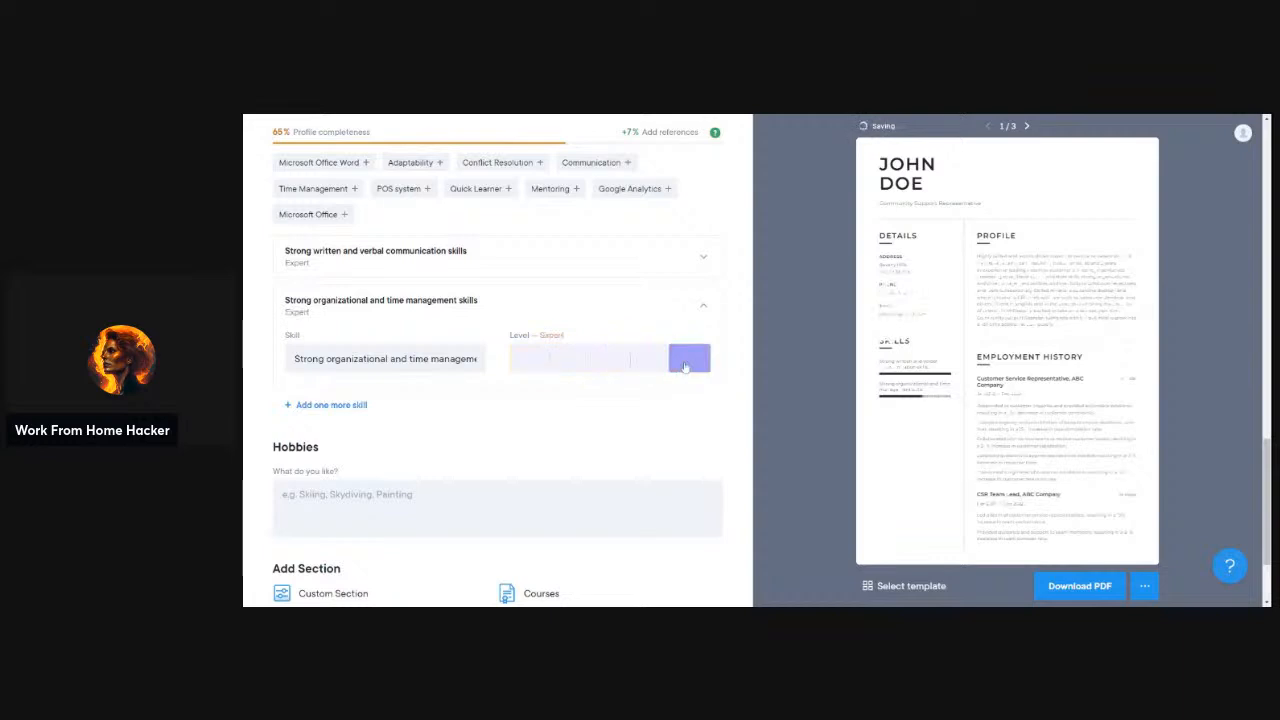
left_click(350, 405)
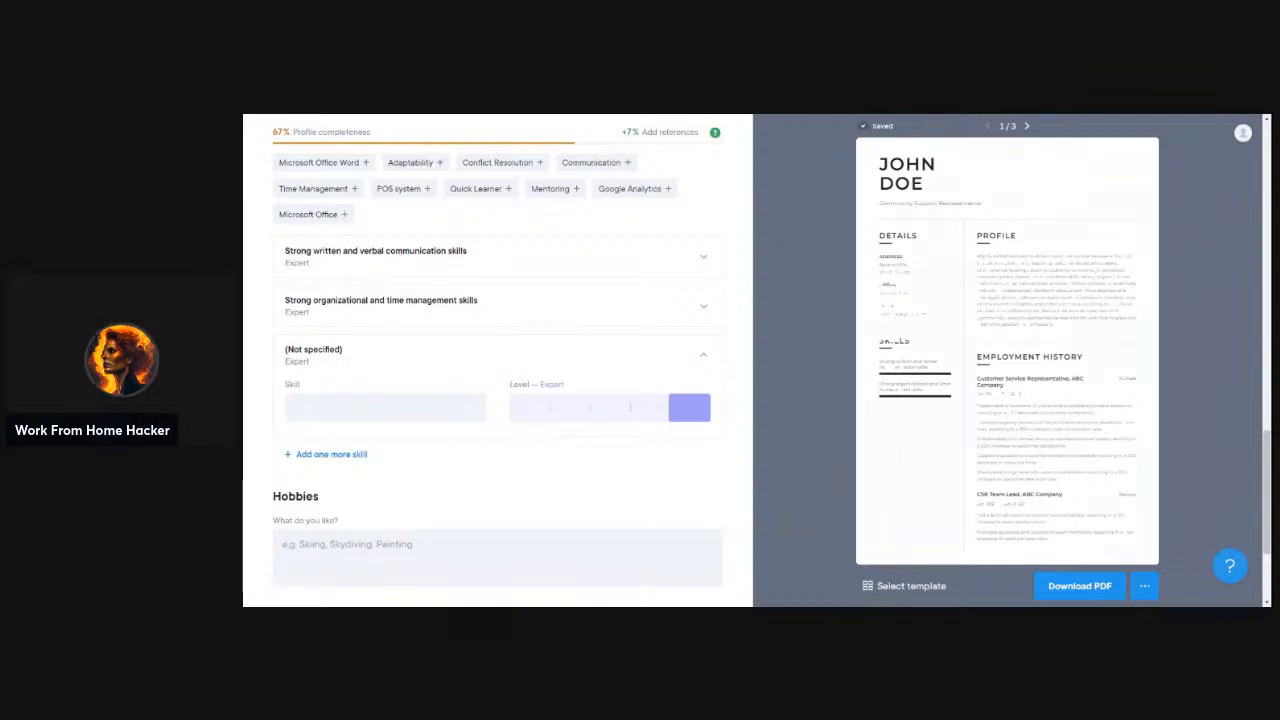
type("Strong problem-solving and creative thinking abilities")
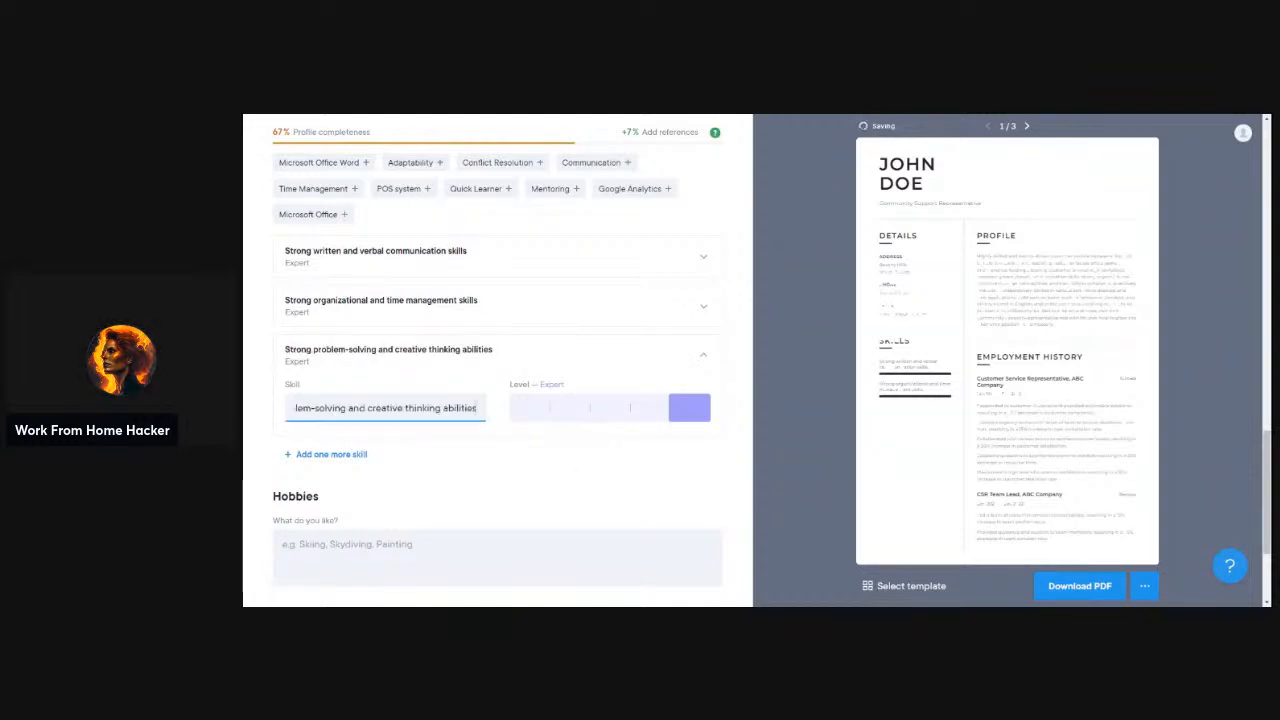
left_click(326, 454)
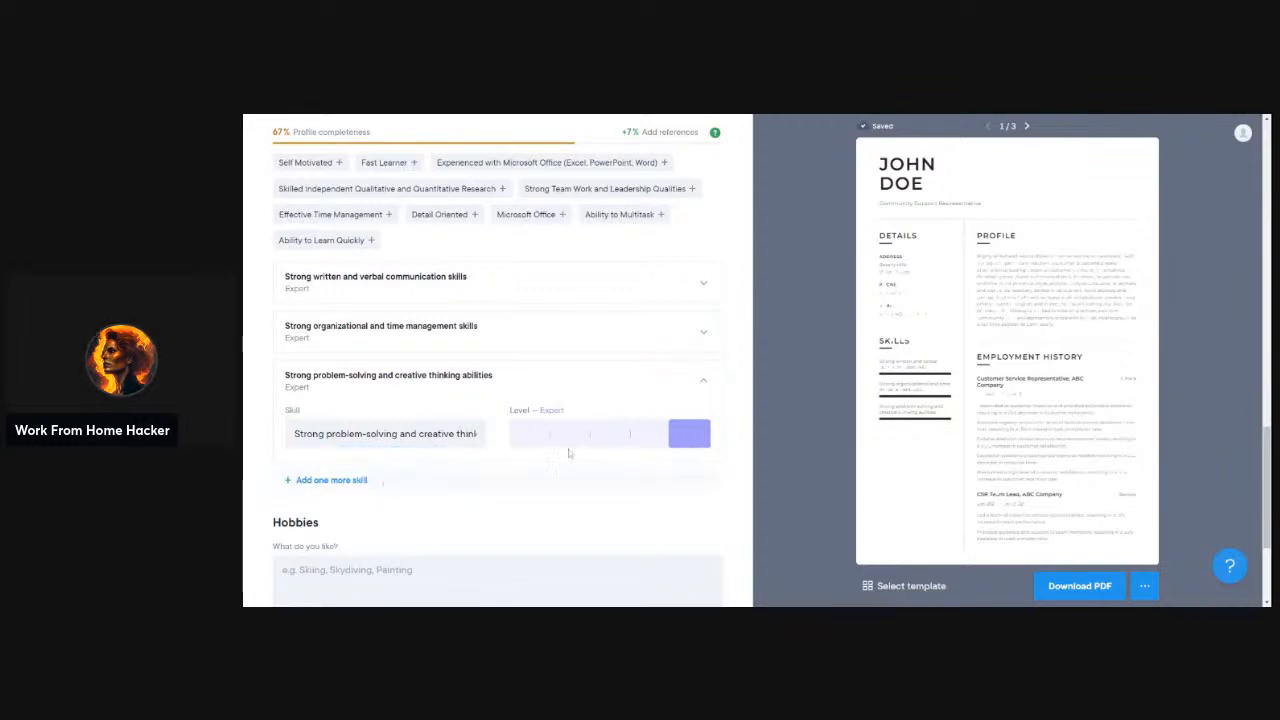
Add the skills "Skilled in softphone desktop and web applications" and "Skilled in CRM web software such as Salesforce, Zendesk, and others"
left_click(340, 480)
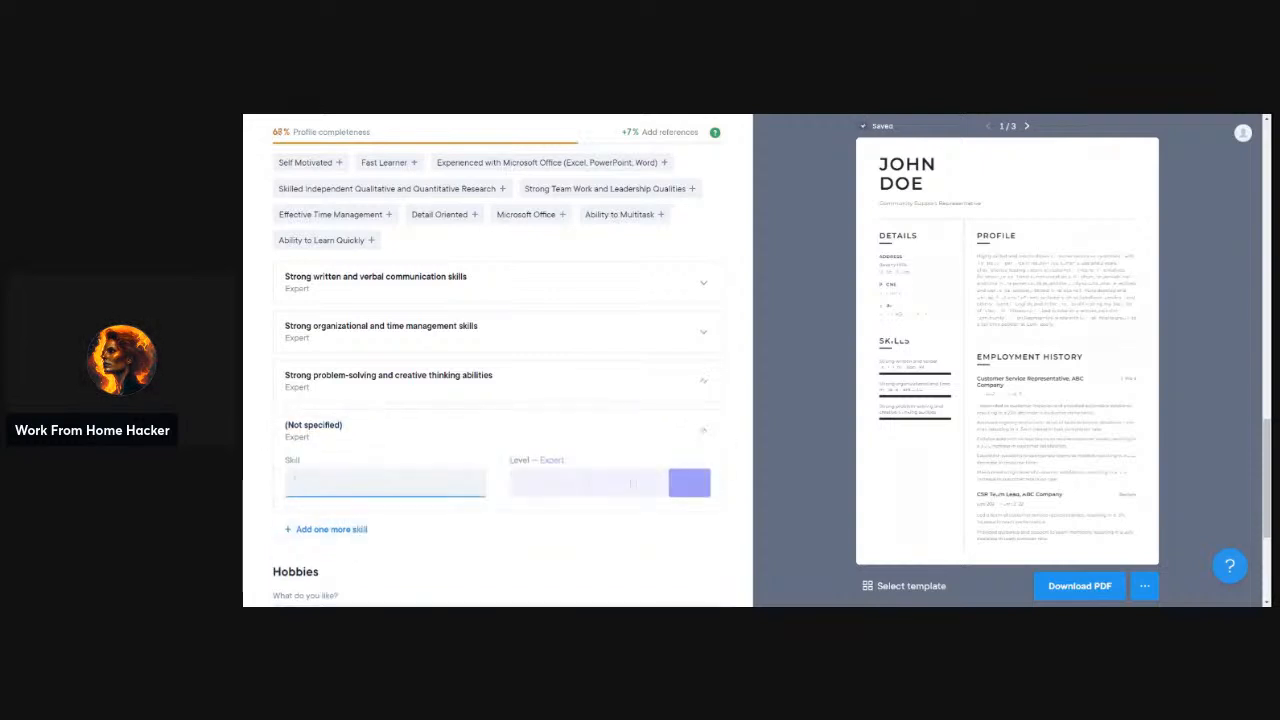
type("Skilled in softphone desktop and web applications")
left_click(701, 490)
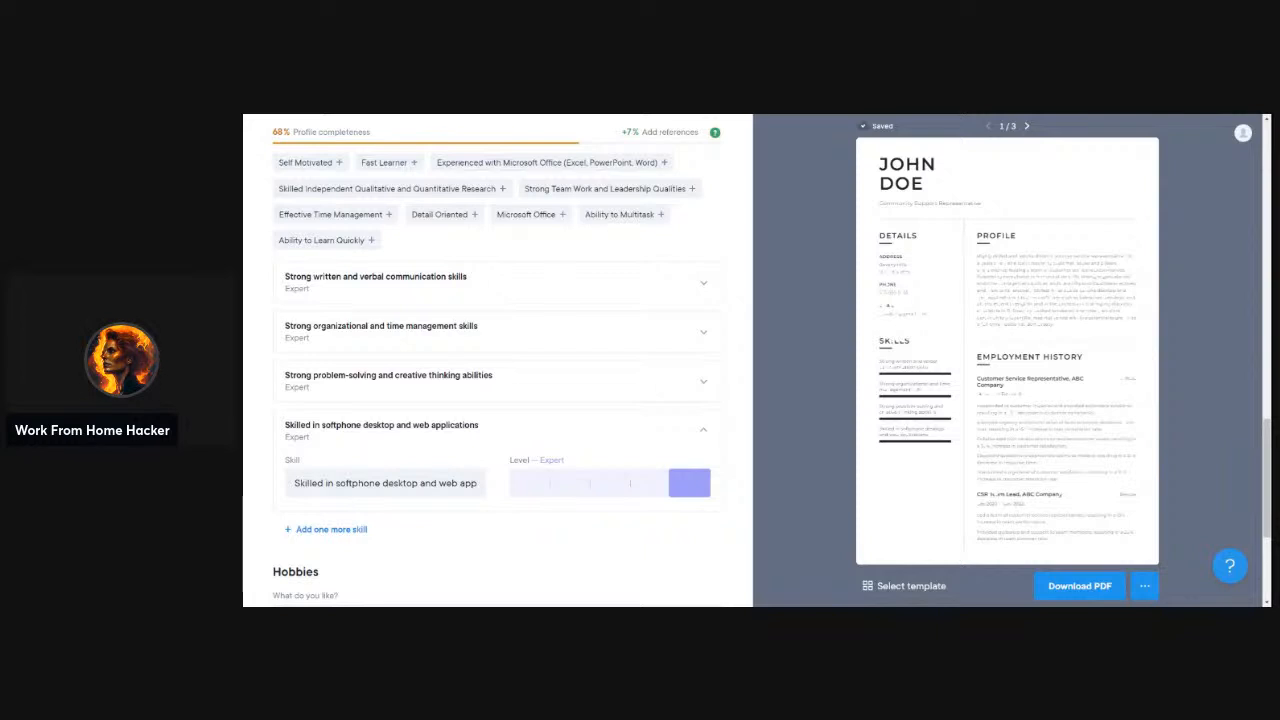
left_click(331, 529)
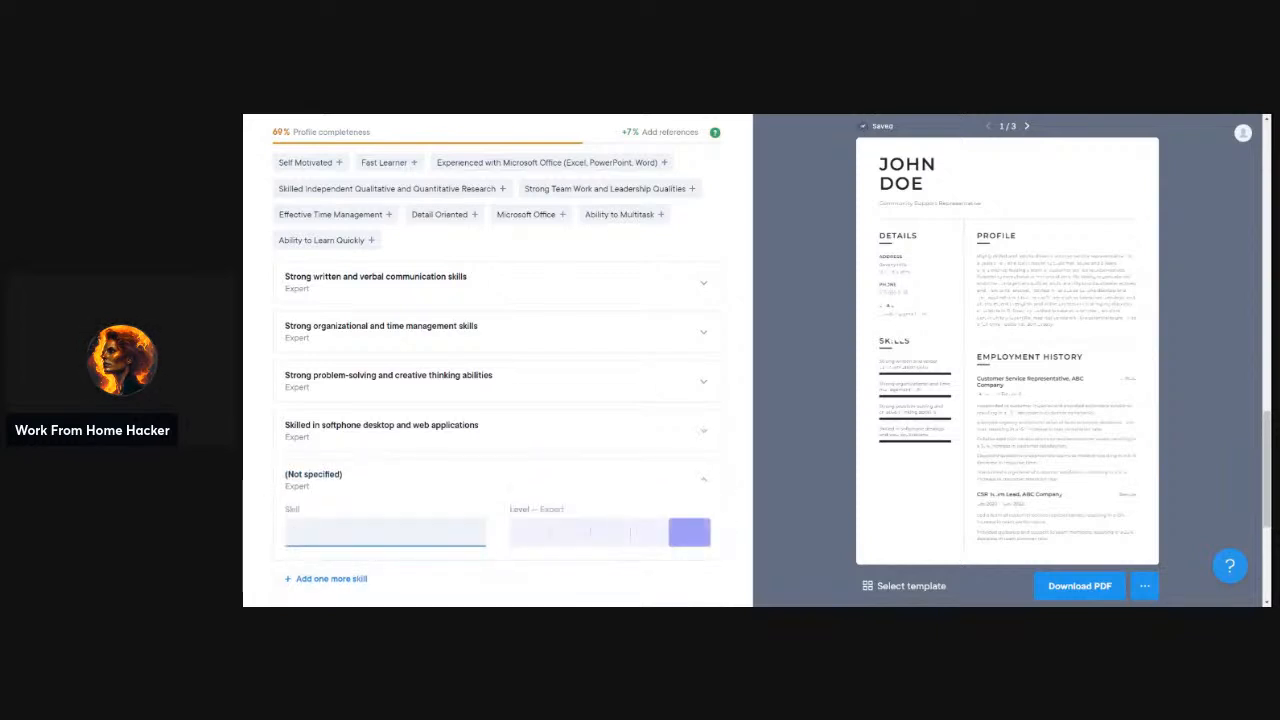
key("ctrl+v")
left_click(691, 521)
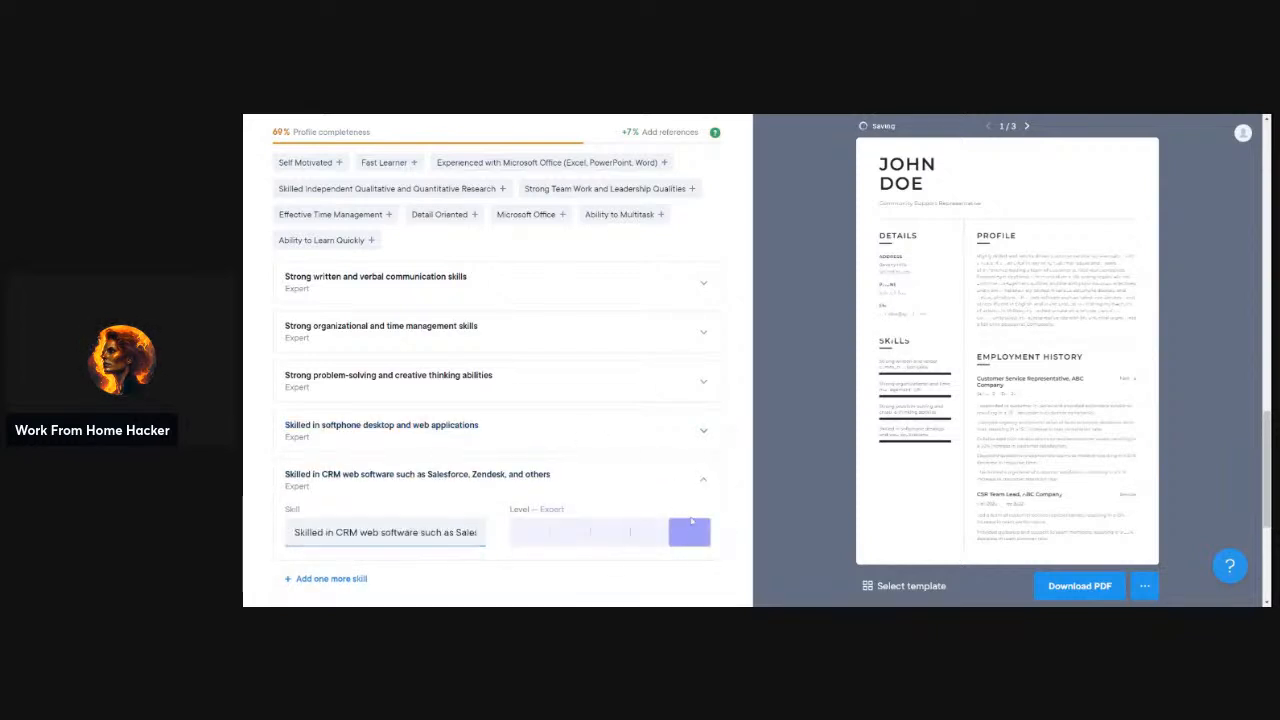
Add the skill "Skilled in productivity desktop software such as MS Office, Adobe Suite, Trello", removing the trailing "and others" from the inserted text
scroll(500, 450, "down", 2)
left_click(352, 365)
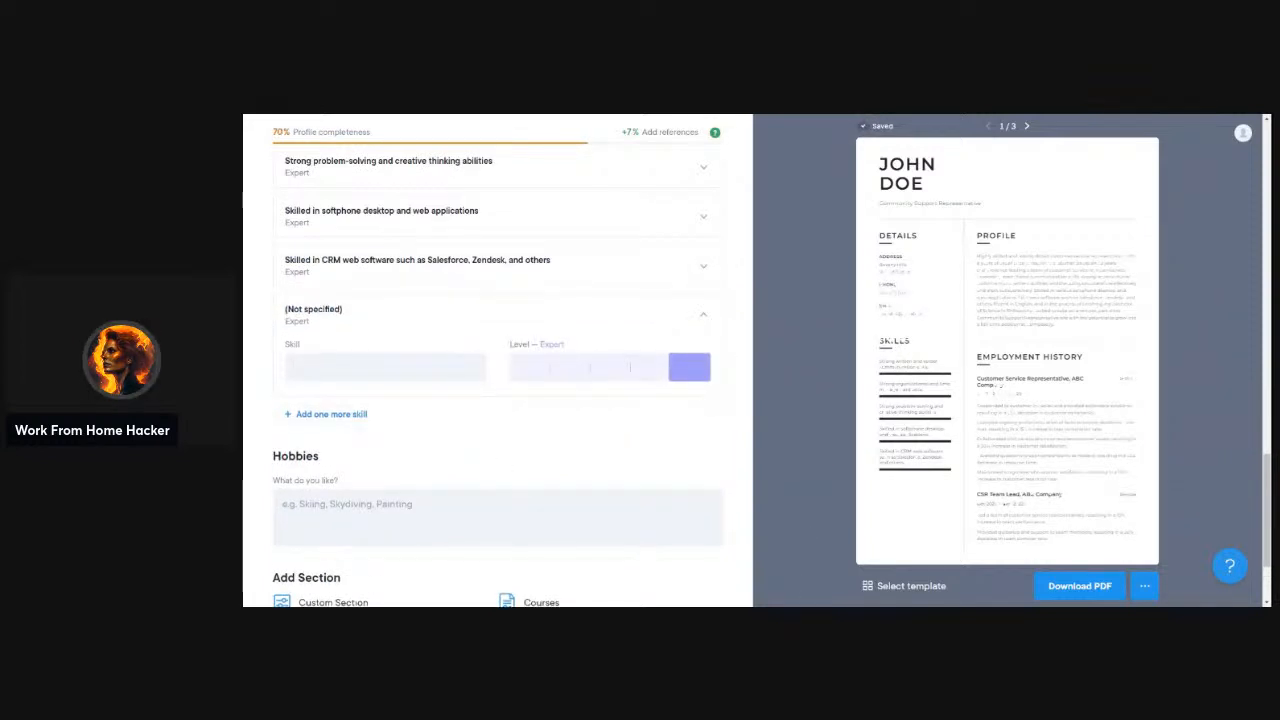
left_click(386, 368)
type("Skilled in productivity desktop software such as MS Office, Adobe Suite, Trello and others")
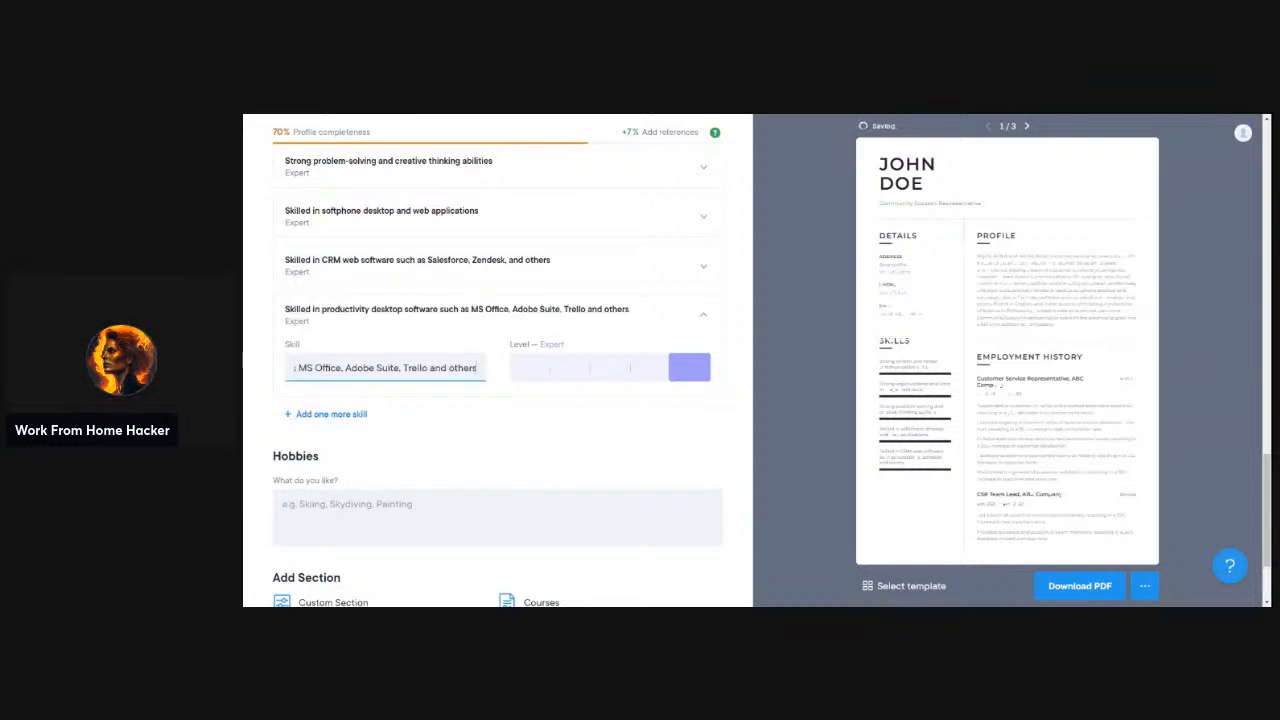
key("ctrl+shift+Left")
key("ctrl+shift+Left")
key("BackSpace")
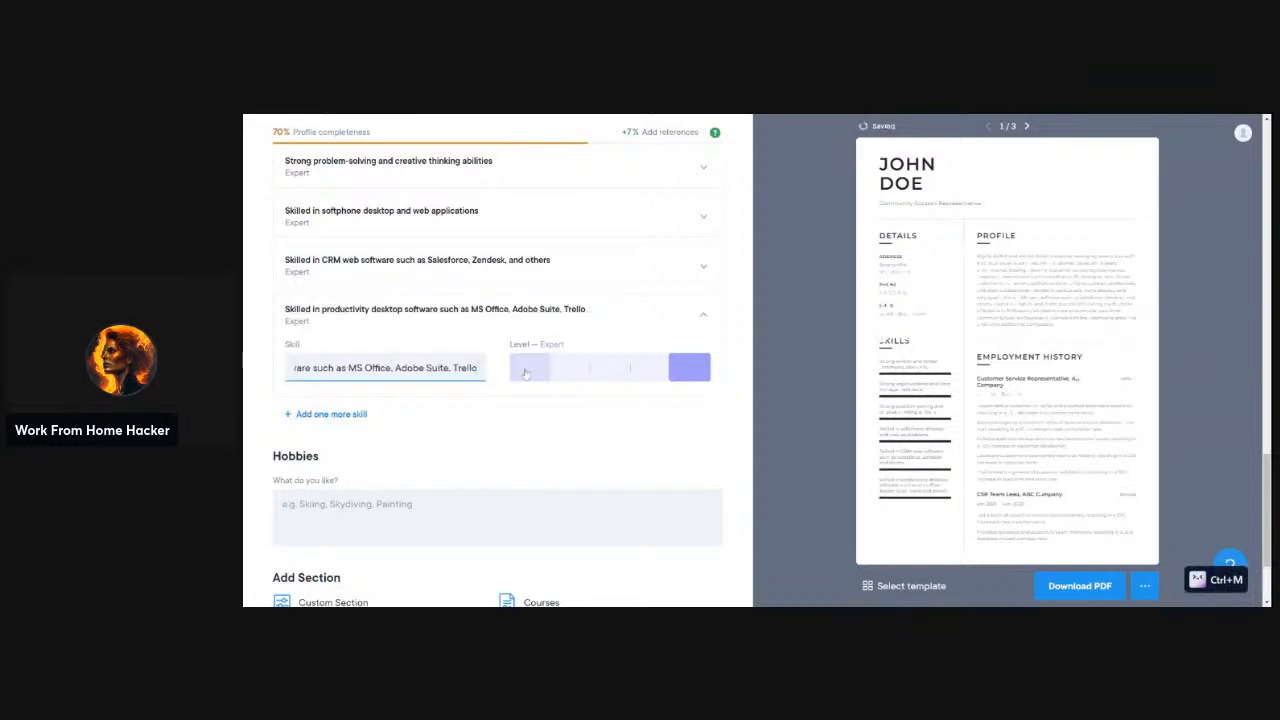
Add the skill "Strong typing skills with high accuracy (65 wpm)" as another entry in the Skills section
key("alt+Tab")
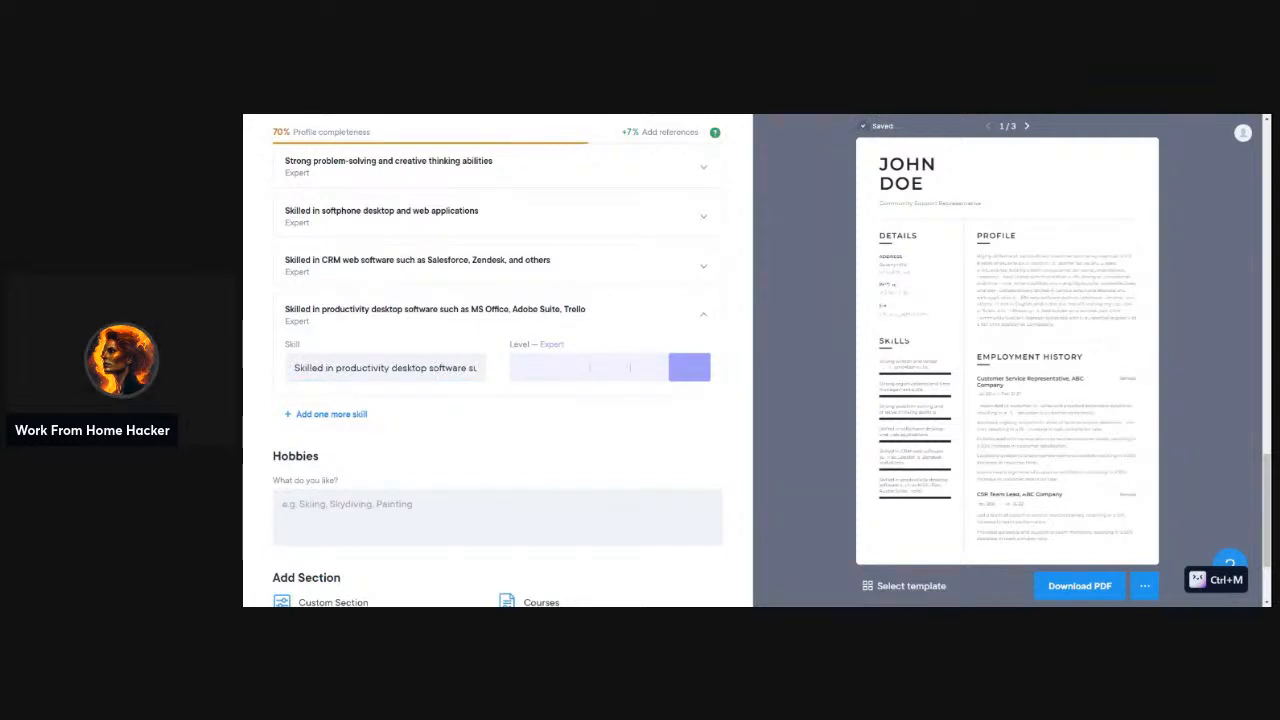
left_click(326, 414)
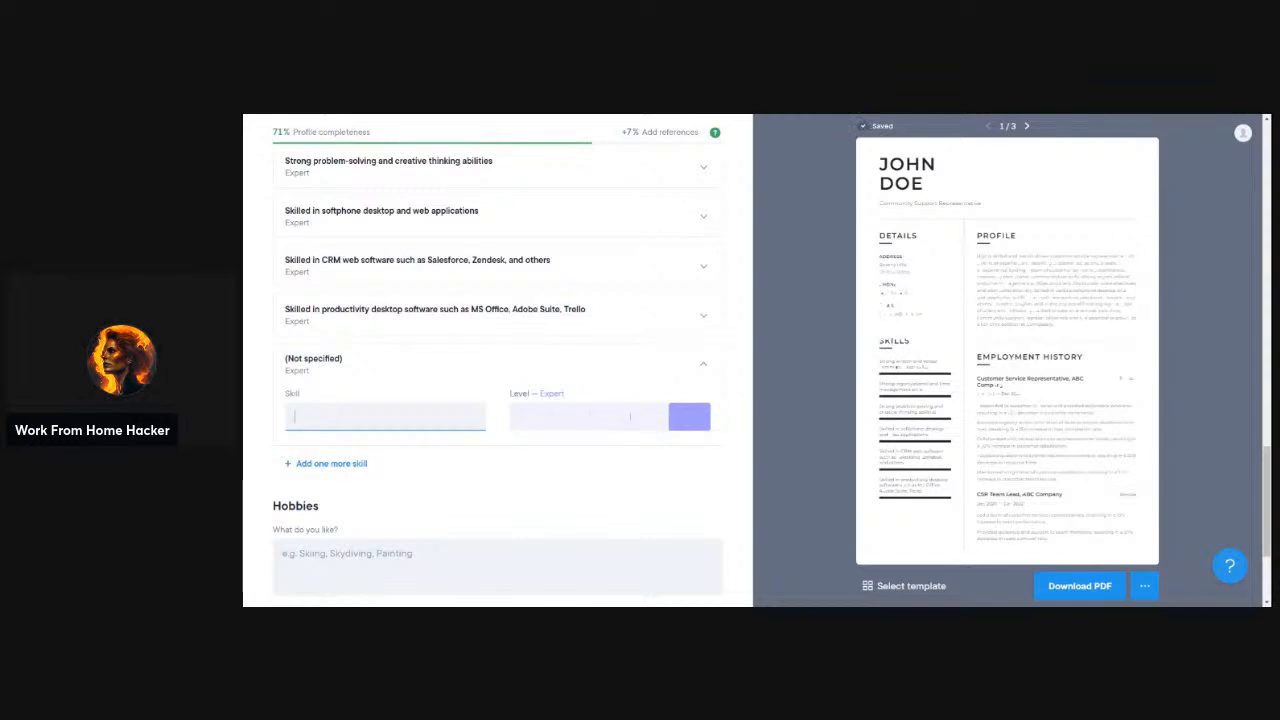
type("Strong typing skills with high accuracy")
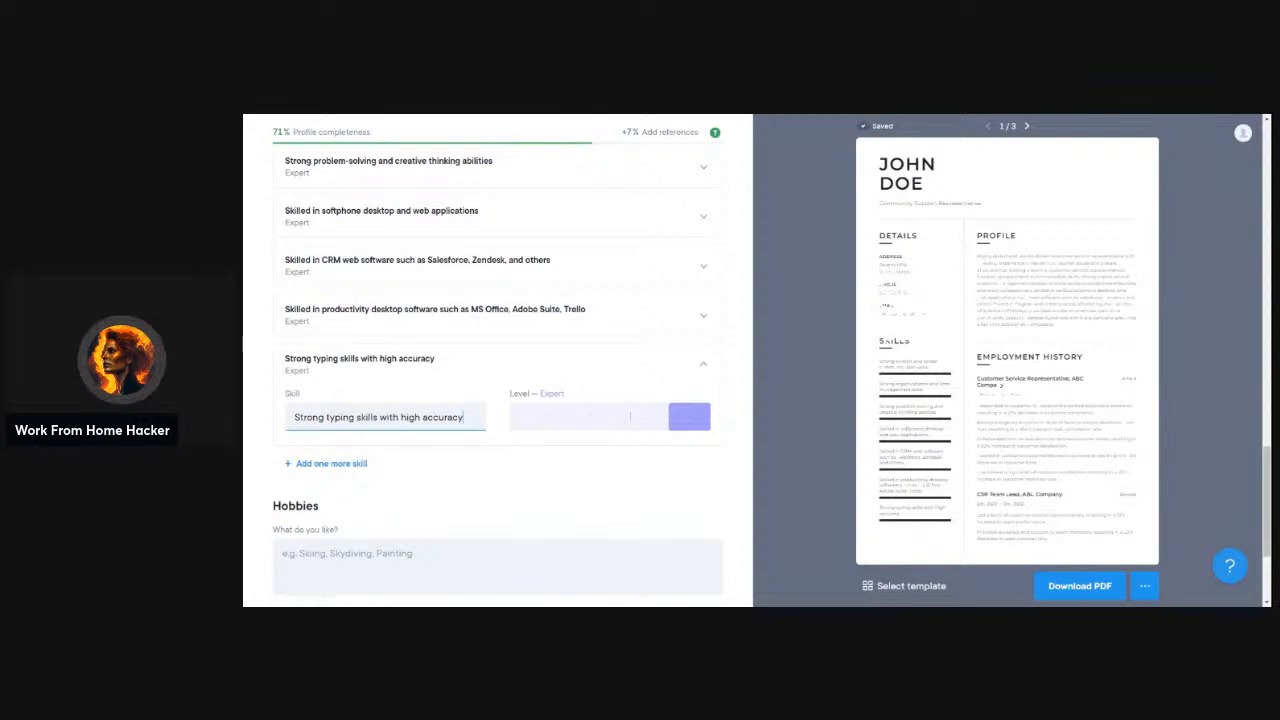
left_click(401, 417)
type("65")
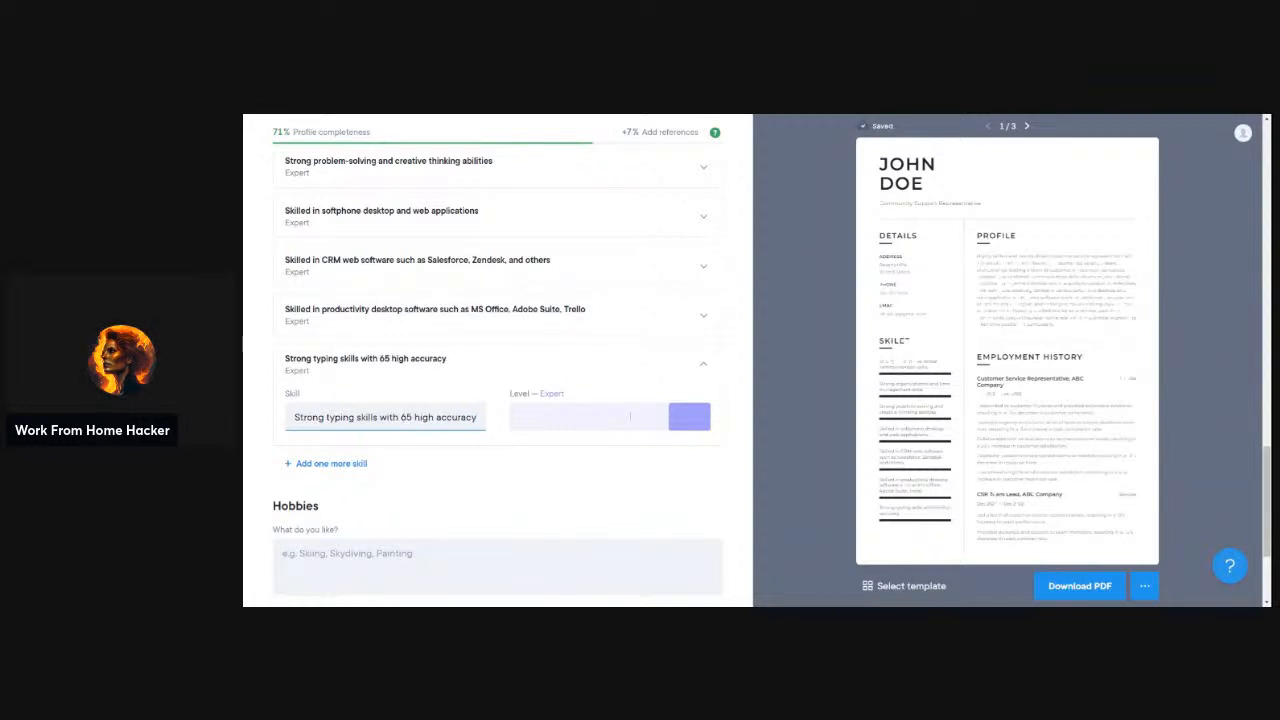
key("BackSpace")
key("BackSpace")
key("BackSpace")
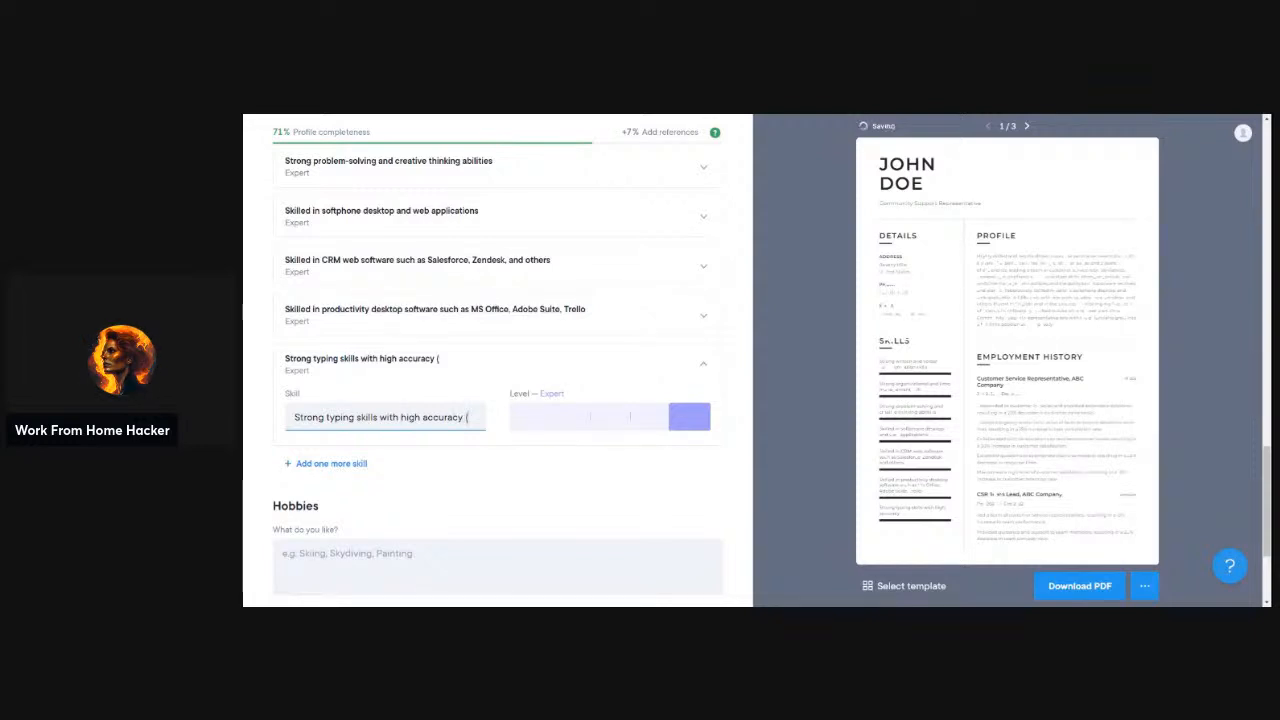
type("65 wpm")
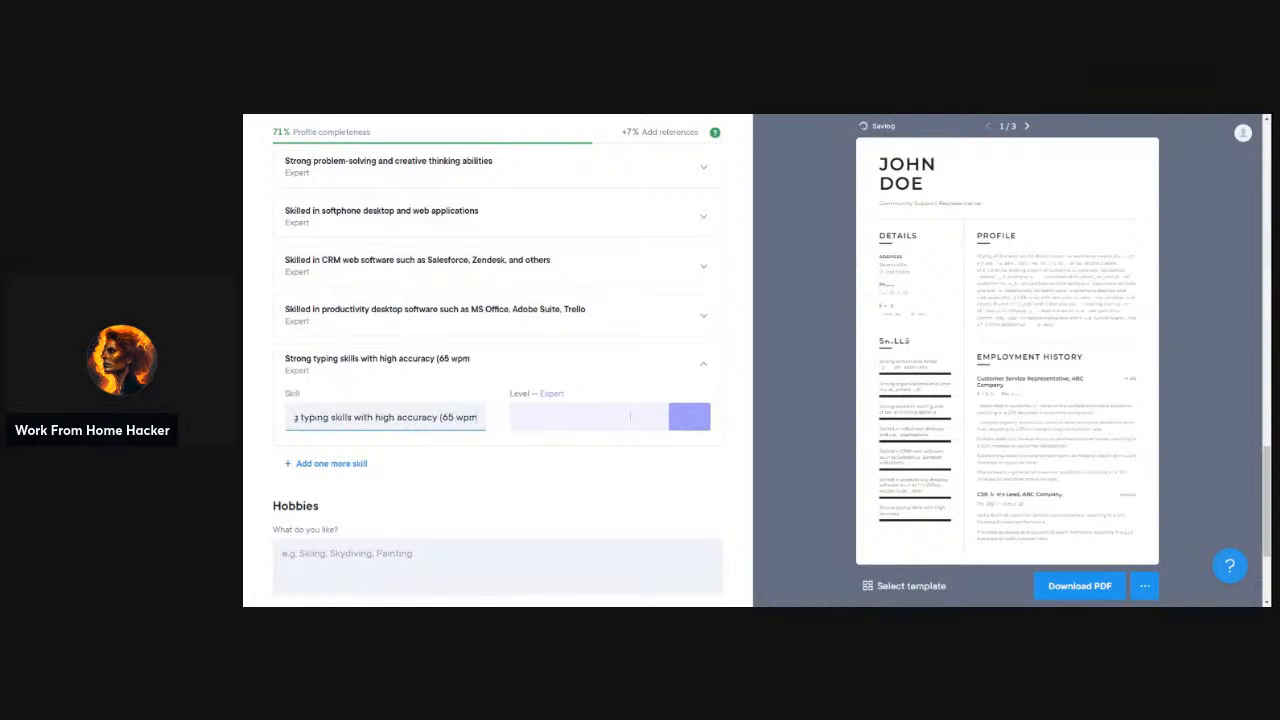
type(")")
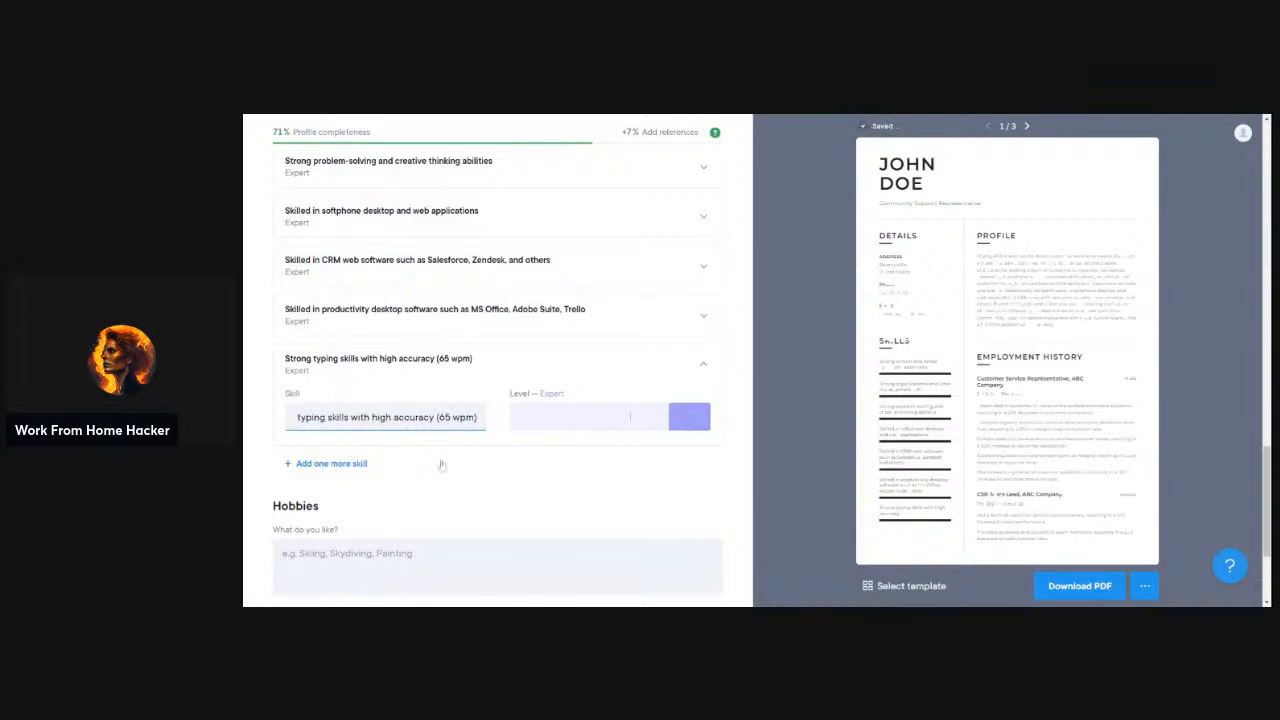
Add the skills "Experience leading a team of customer service representatives" and "Strong experience in resolving customer issues"
left_click(345, 464)
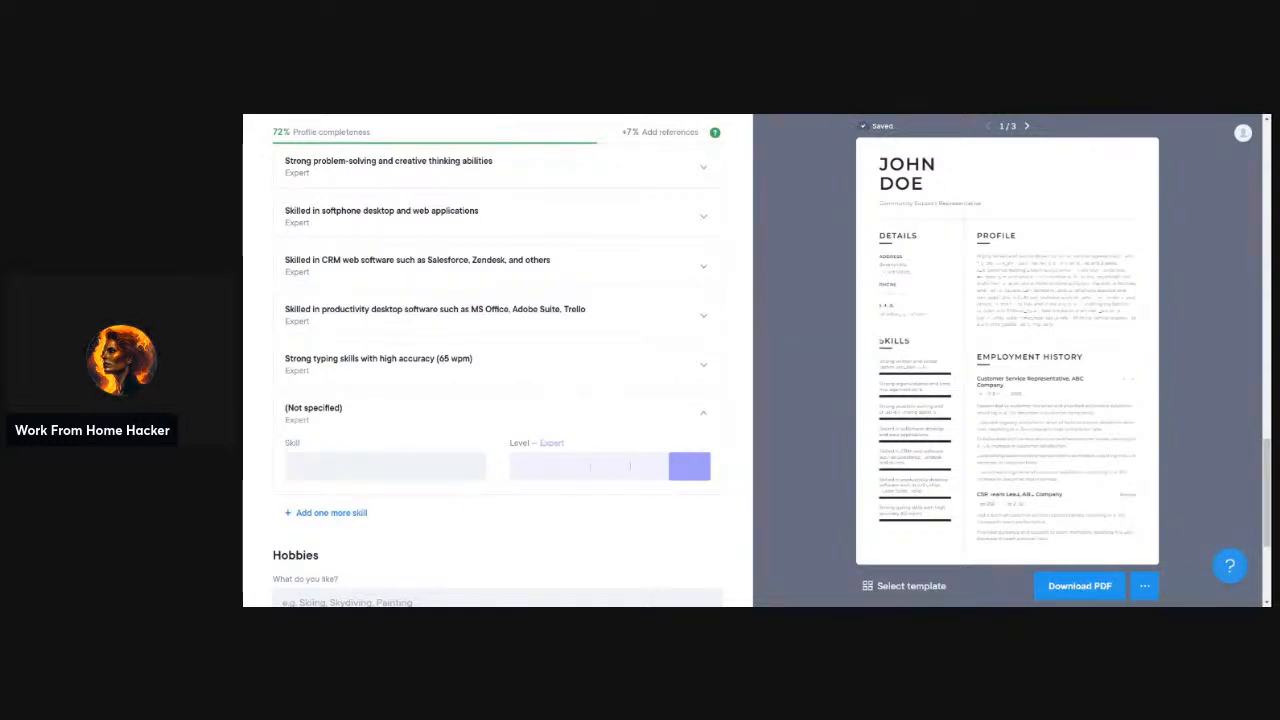
left_click(360, 466)
type("Experience leading a team of customer service representatives")
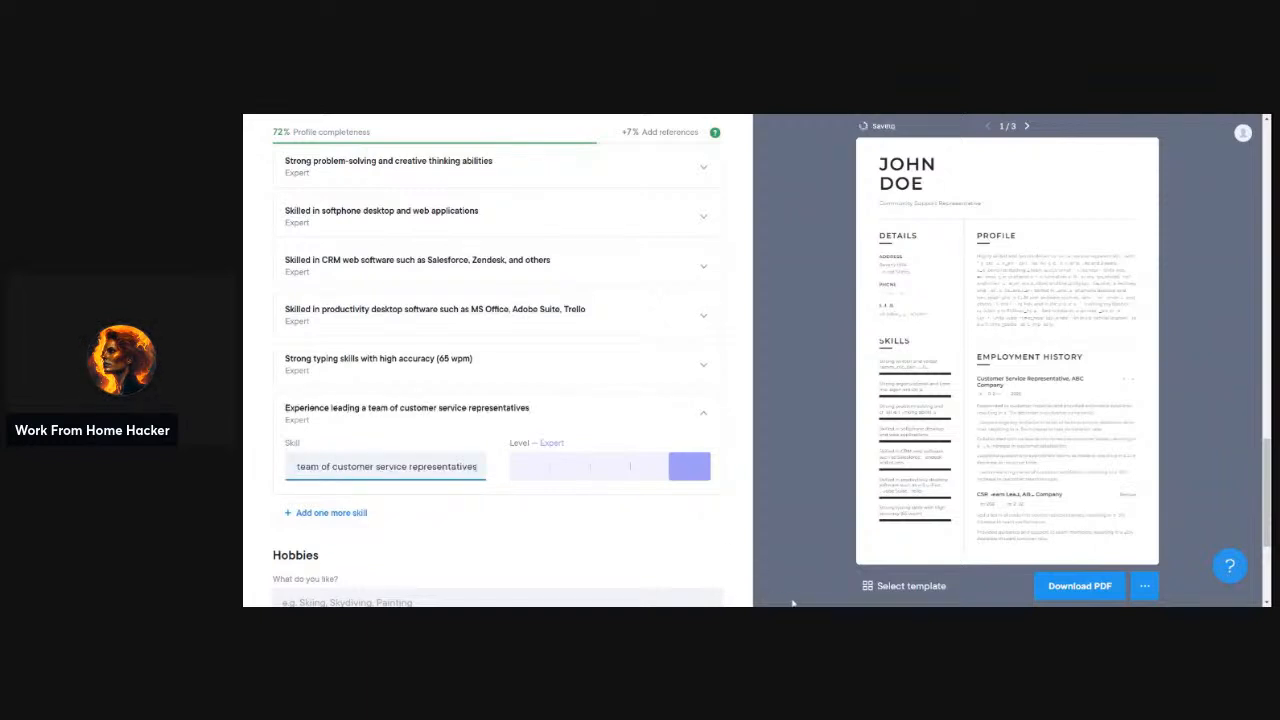
left_click(793, 604)
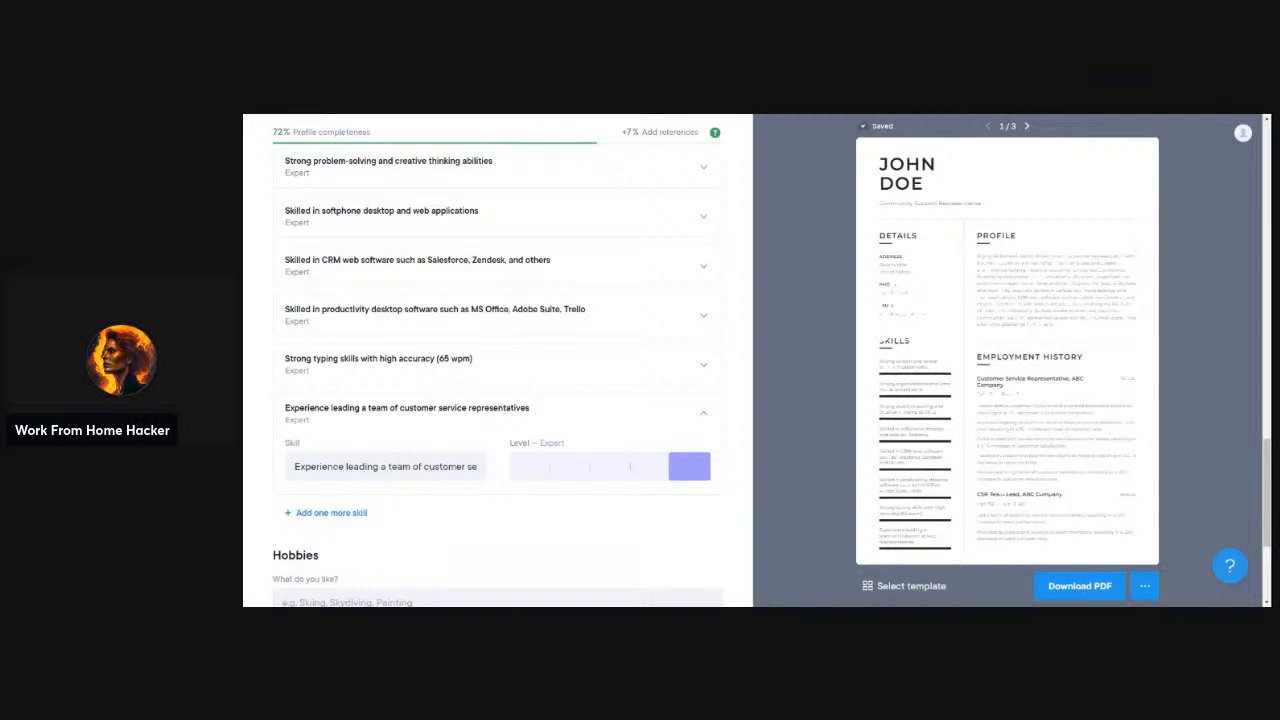
left_click(331, 512)
type("Strong experience in resolving customer issues")
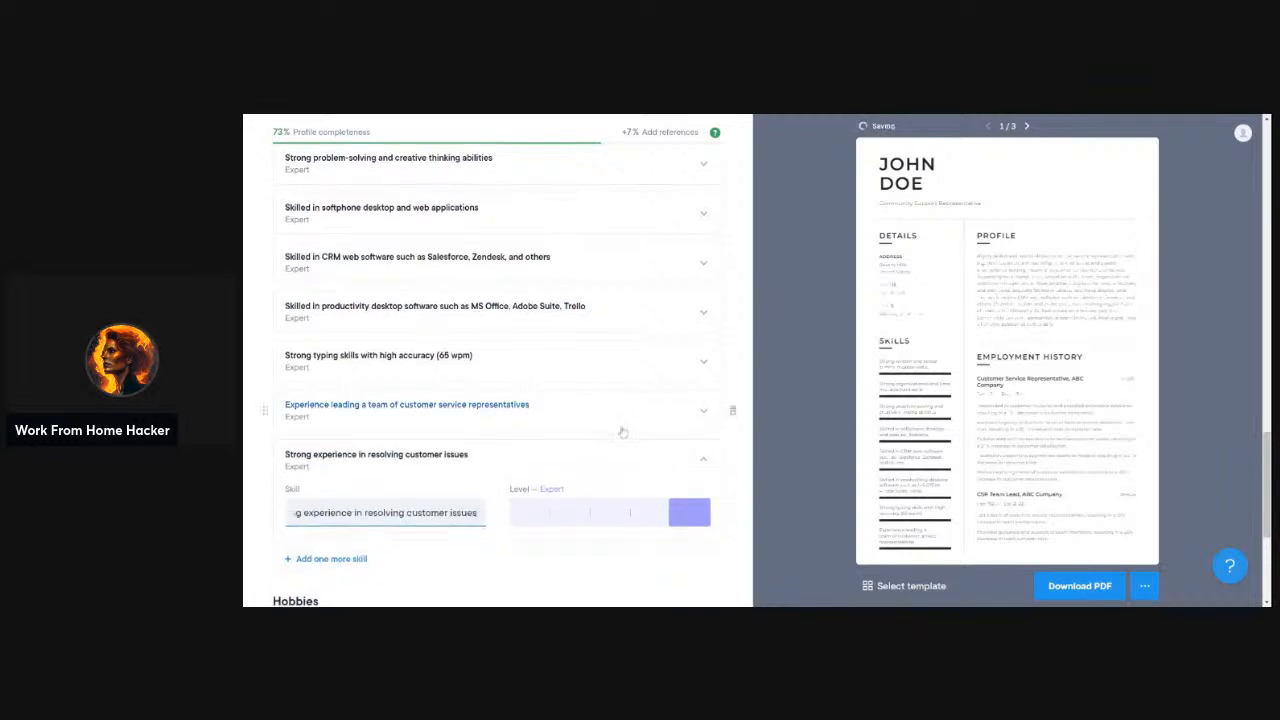
Add the skills "Experience in community management and content marketing" and "Experience with SEO and editing"
scroll(622, 432, "down", 2)
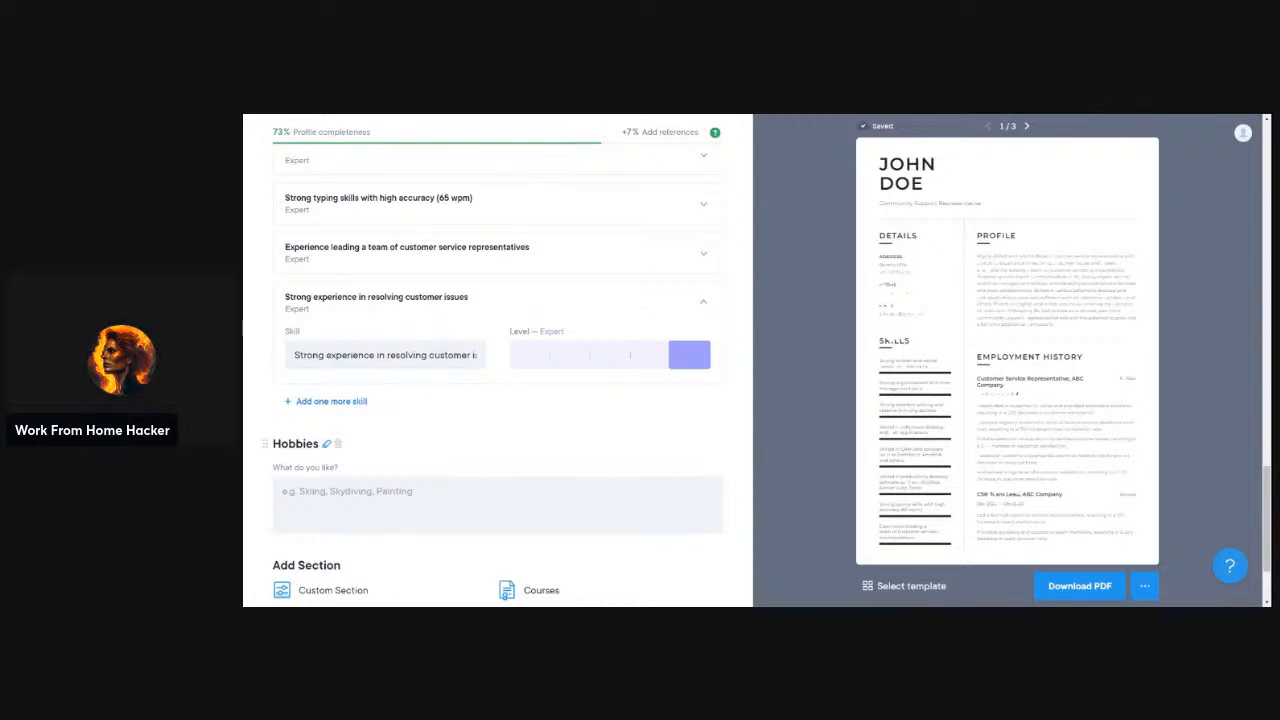
left_click(331, 401)
type("Experience in community management and content marketing")
key("Tab")
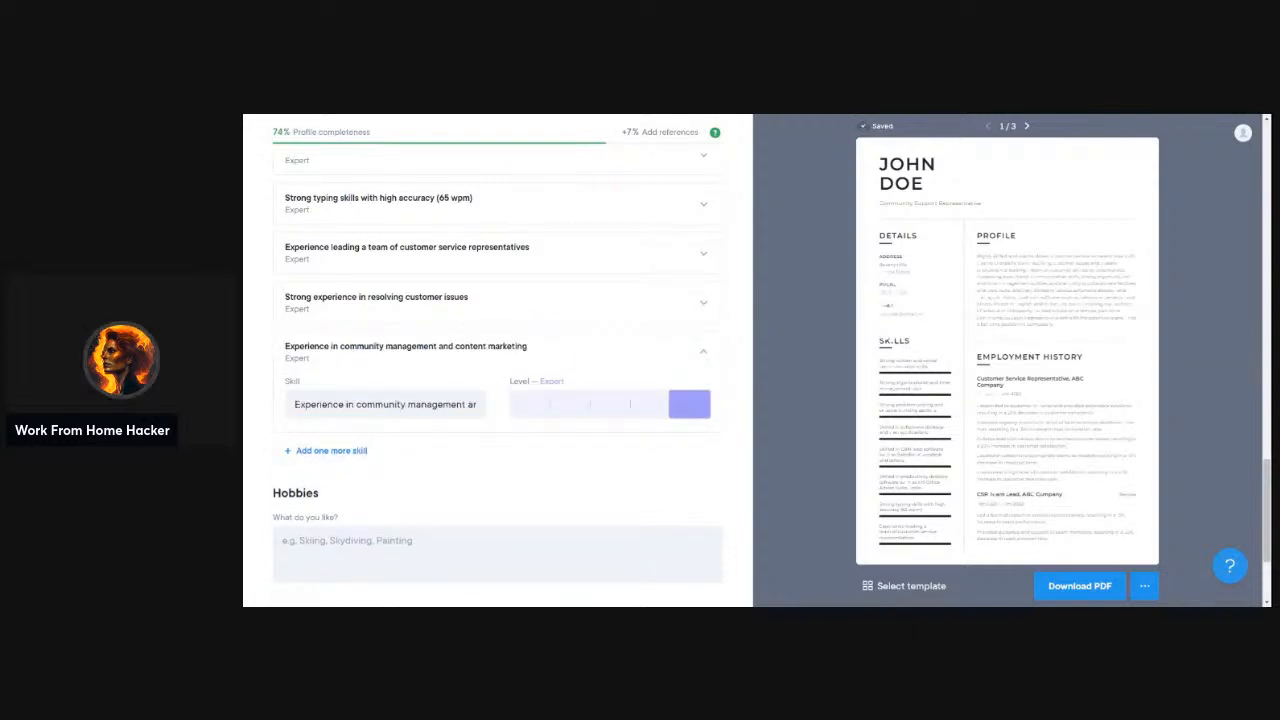
left_click(331, 451)
type("Experience with SEO and editing")
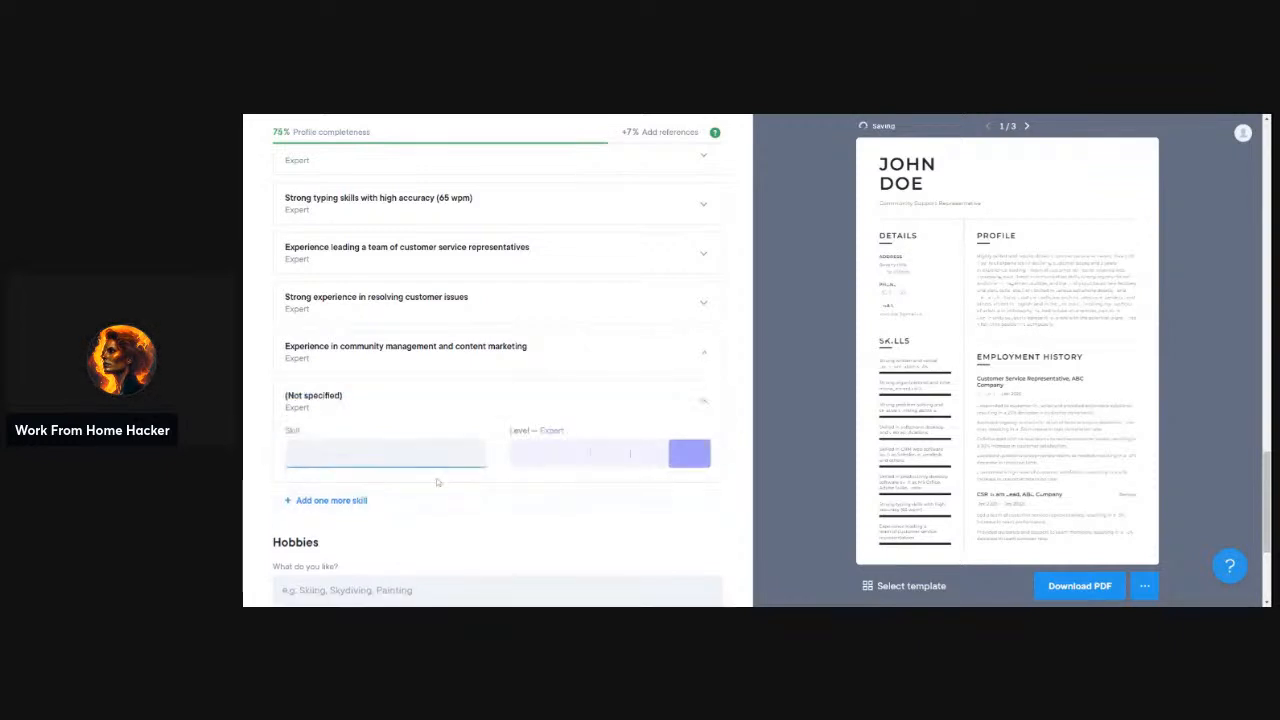
key("Tab")
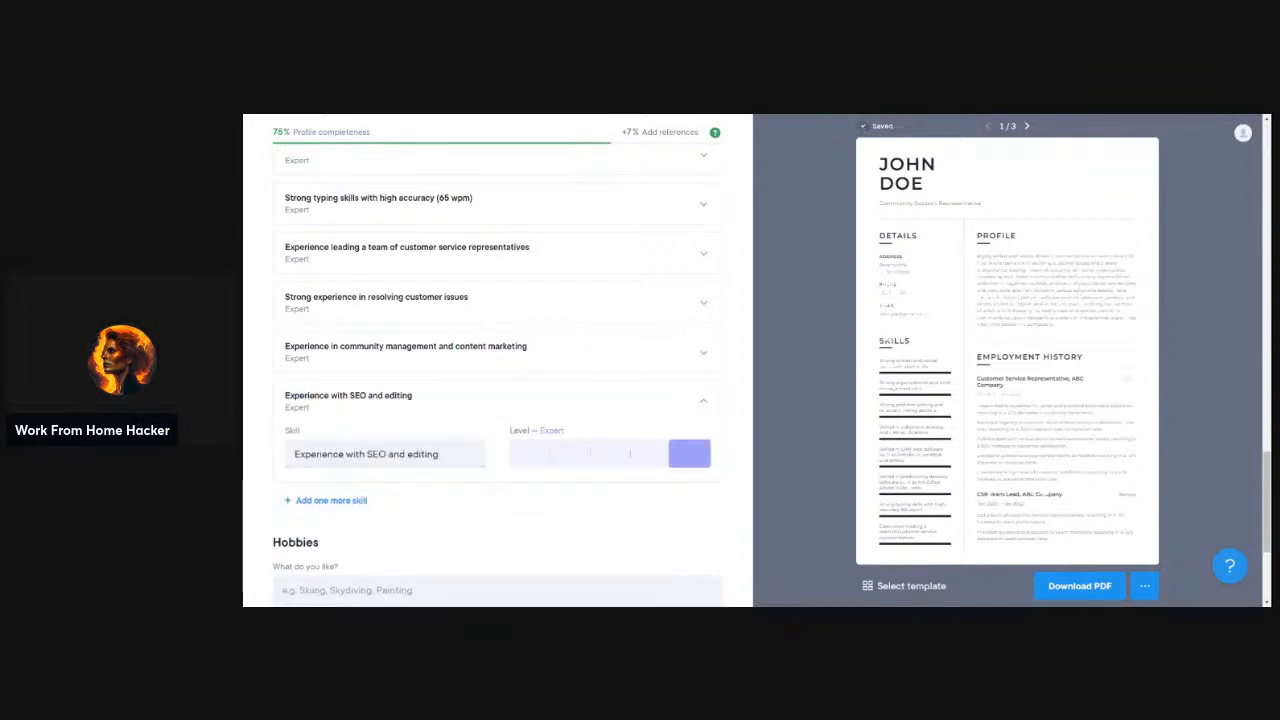
Add the skill "Experience in project management" and create one more blank skill entry after it
left_click(337, 500)
type("Experience in project management")
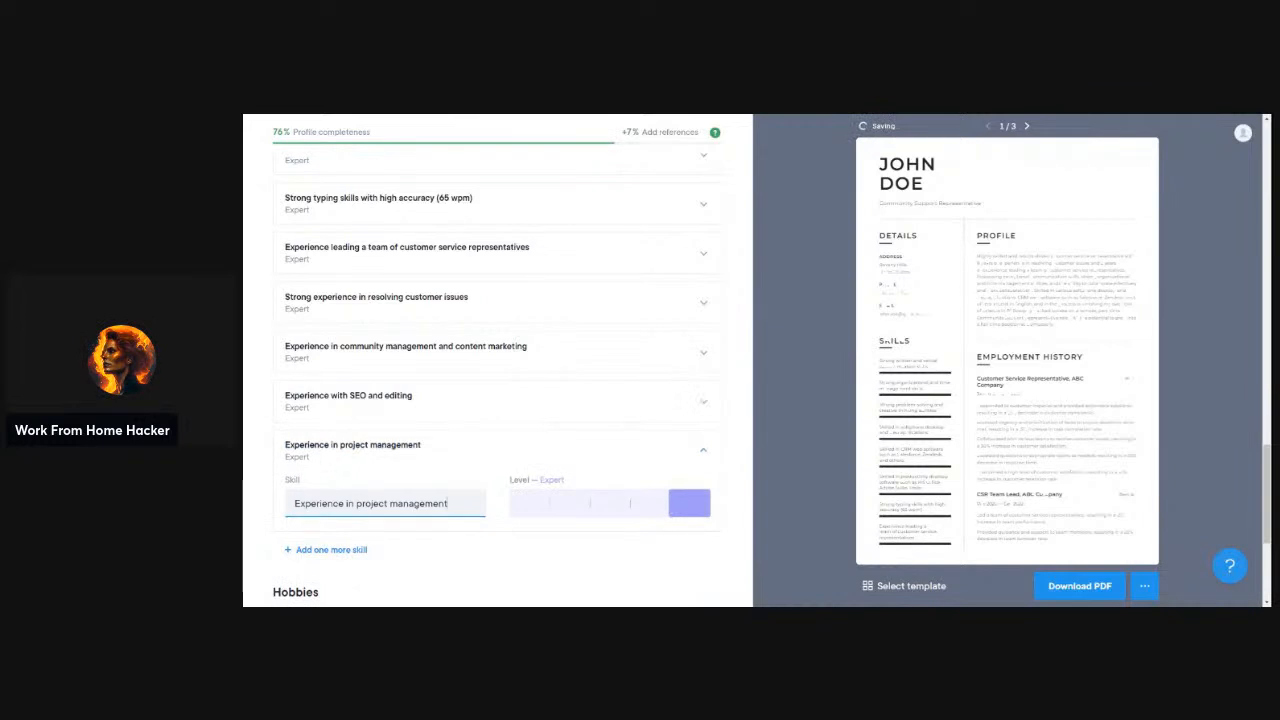
left_click(331, 549)
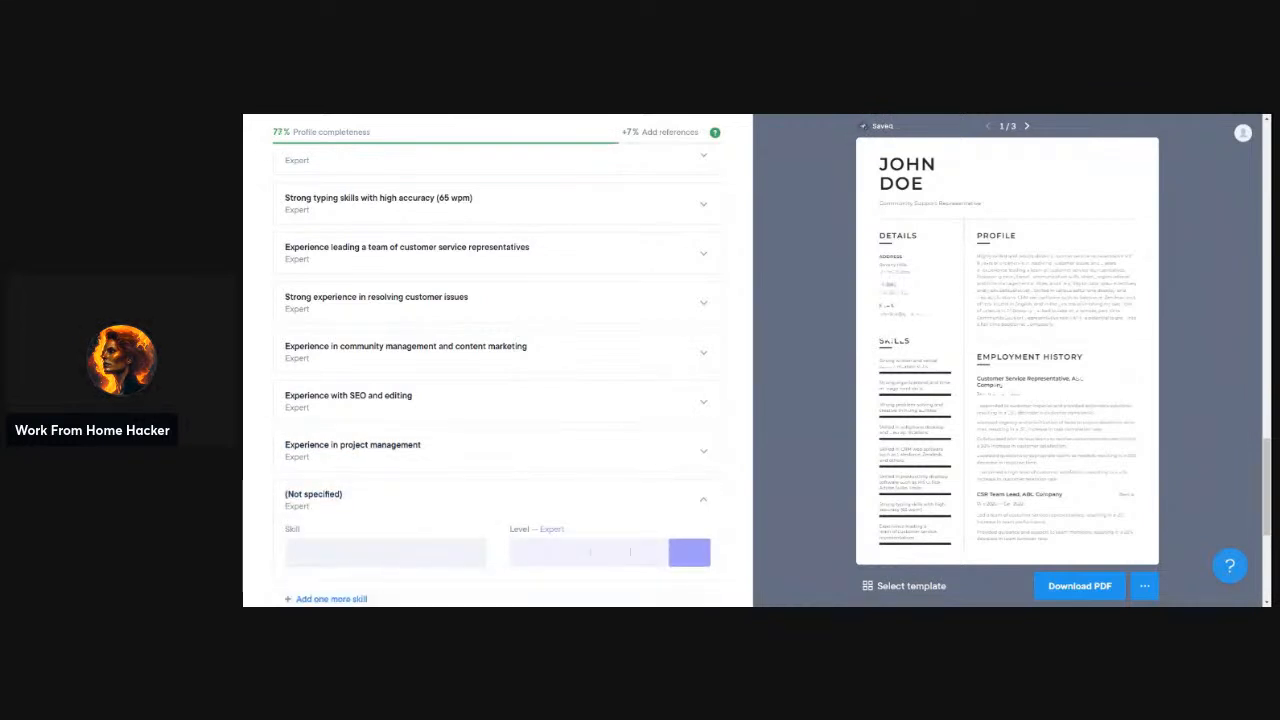
Open the full-size resume preview and look over the first page
scroll(512, 505, "down", 3)
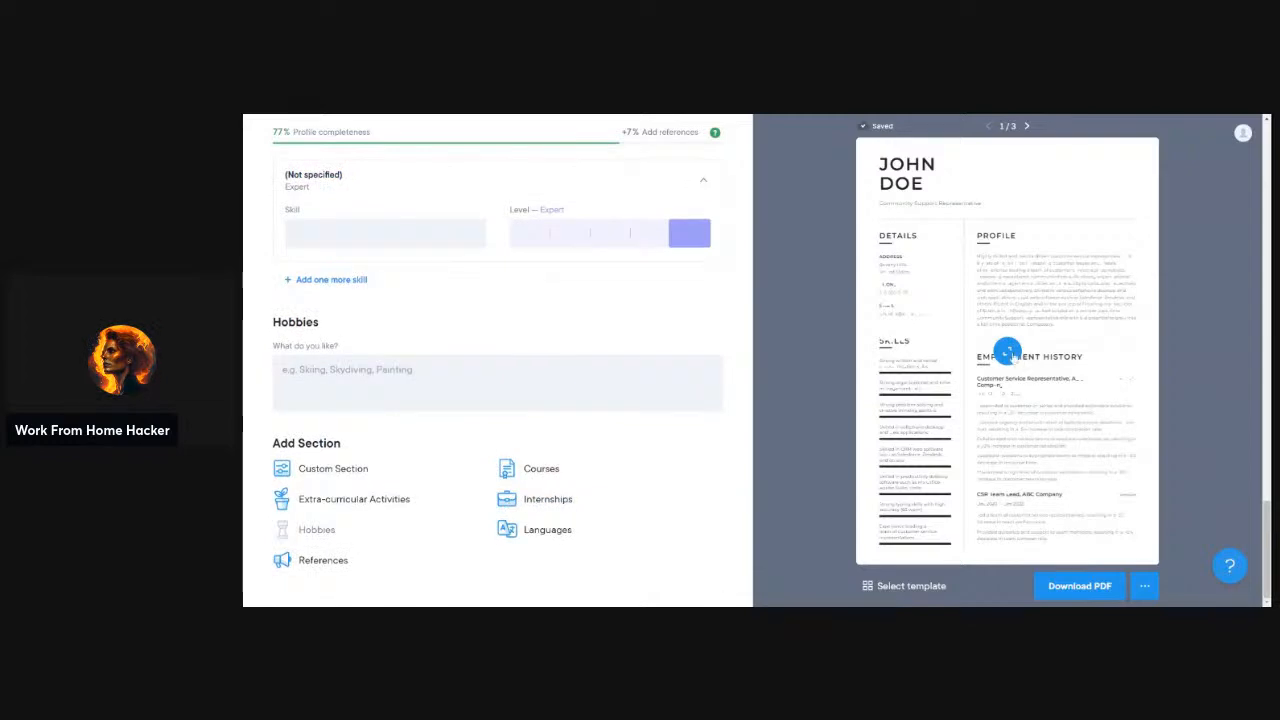
left_click(1007, 350)
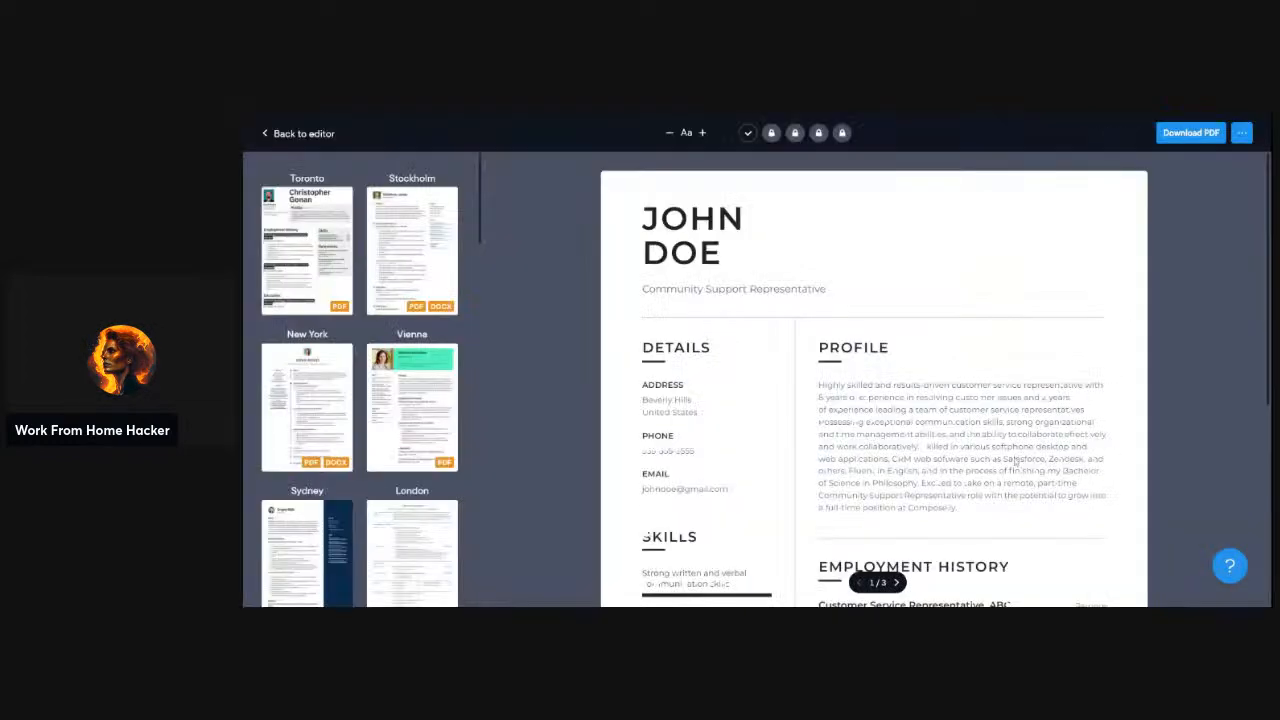
scroll(1014, 456, "down", 4)
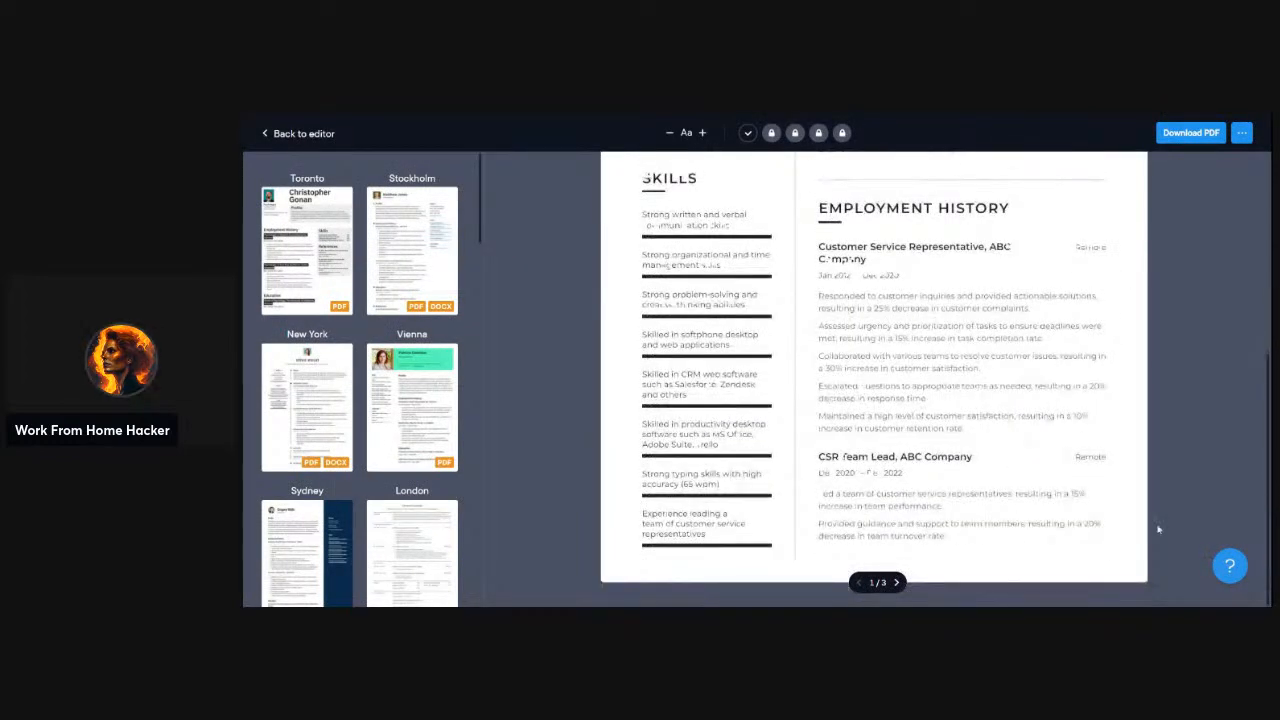
Try the Toronto template on the resume and look through both of its pages
scroll(1155, 527, "up", 4)
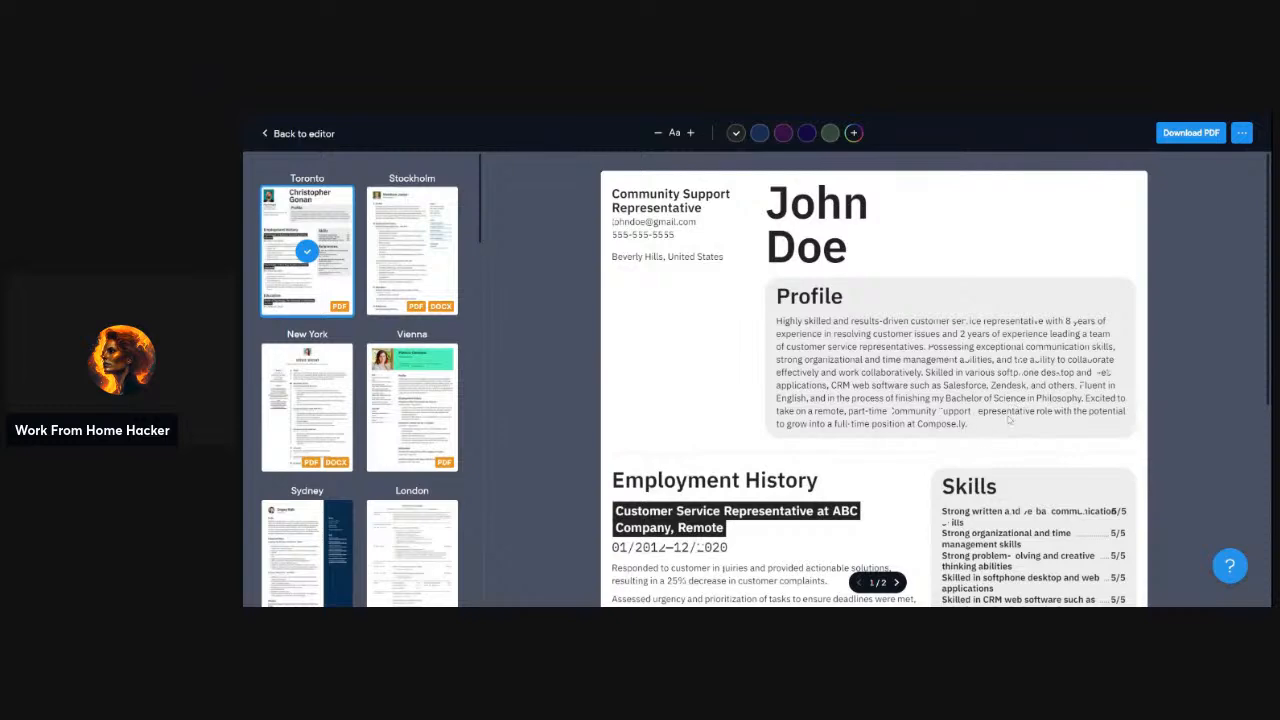
scroll(1010, 421, "down", 2)
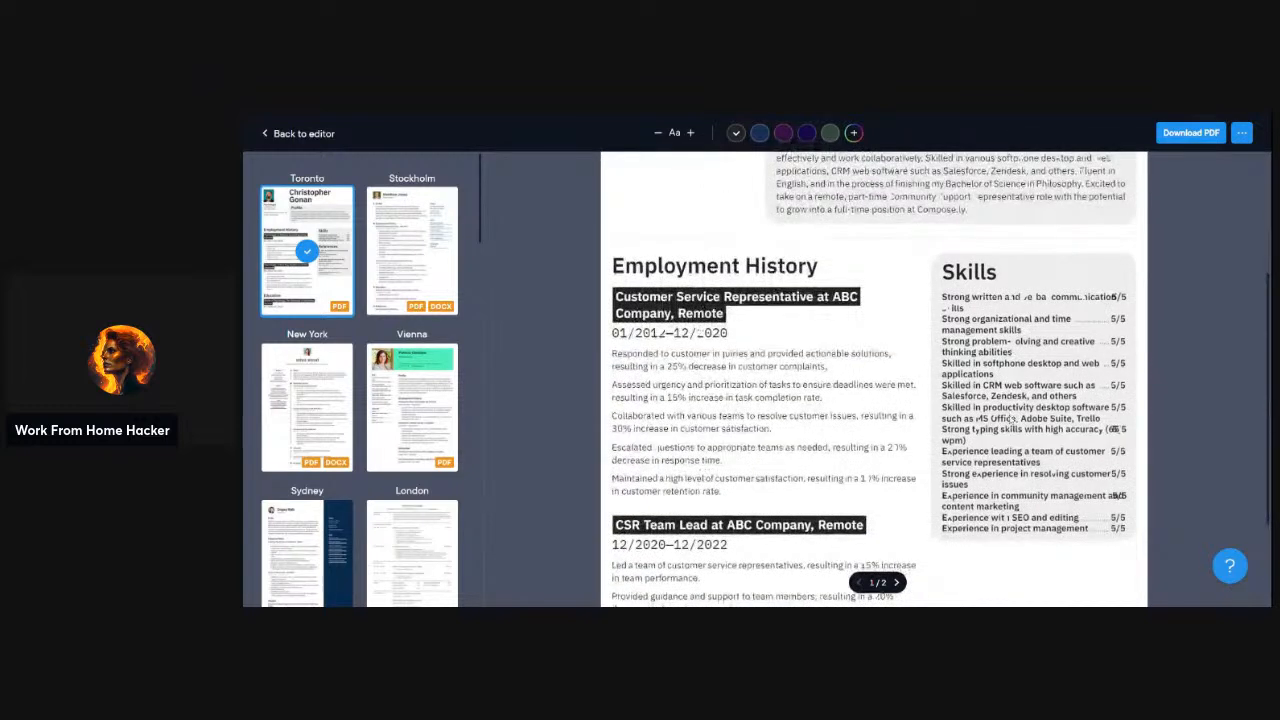
scroll(1010, 418, "down", 2)
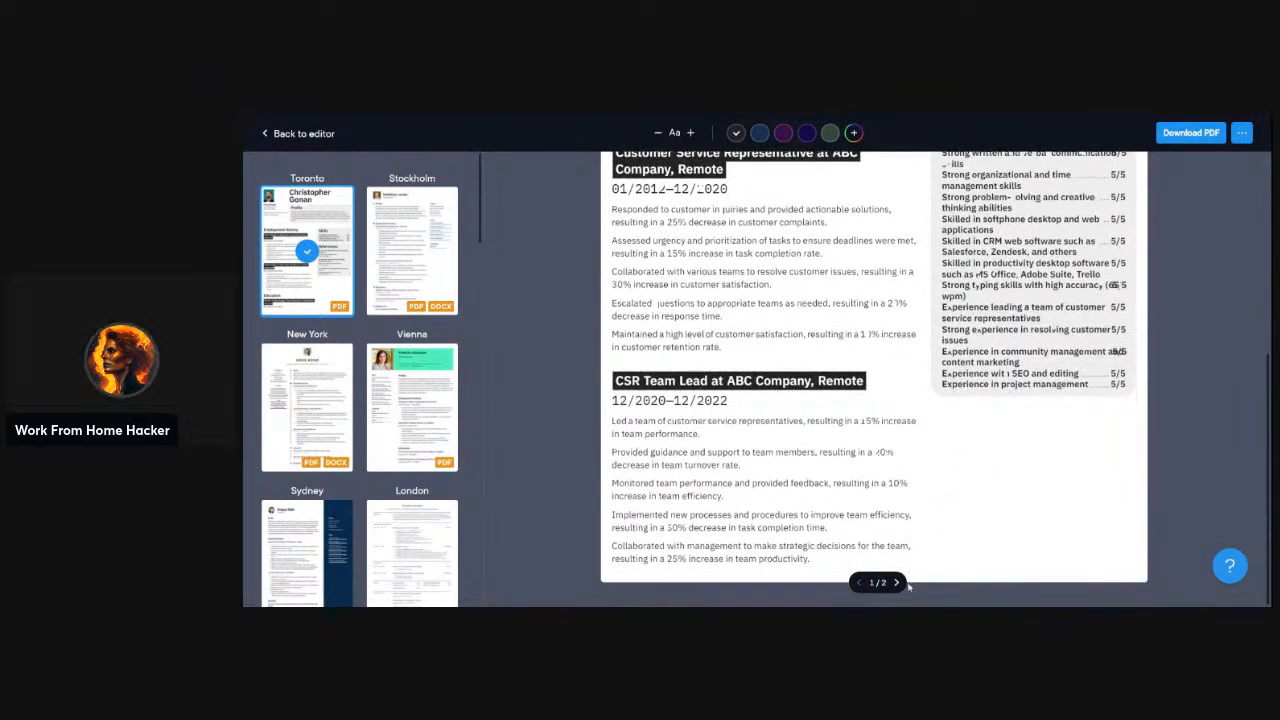
left_click(896, 583)
scroll(957, 523, "up", 5)
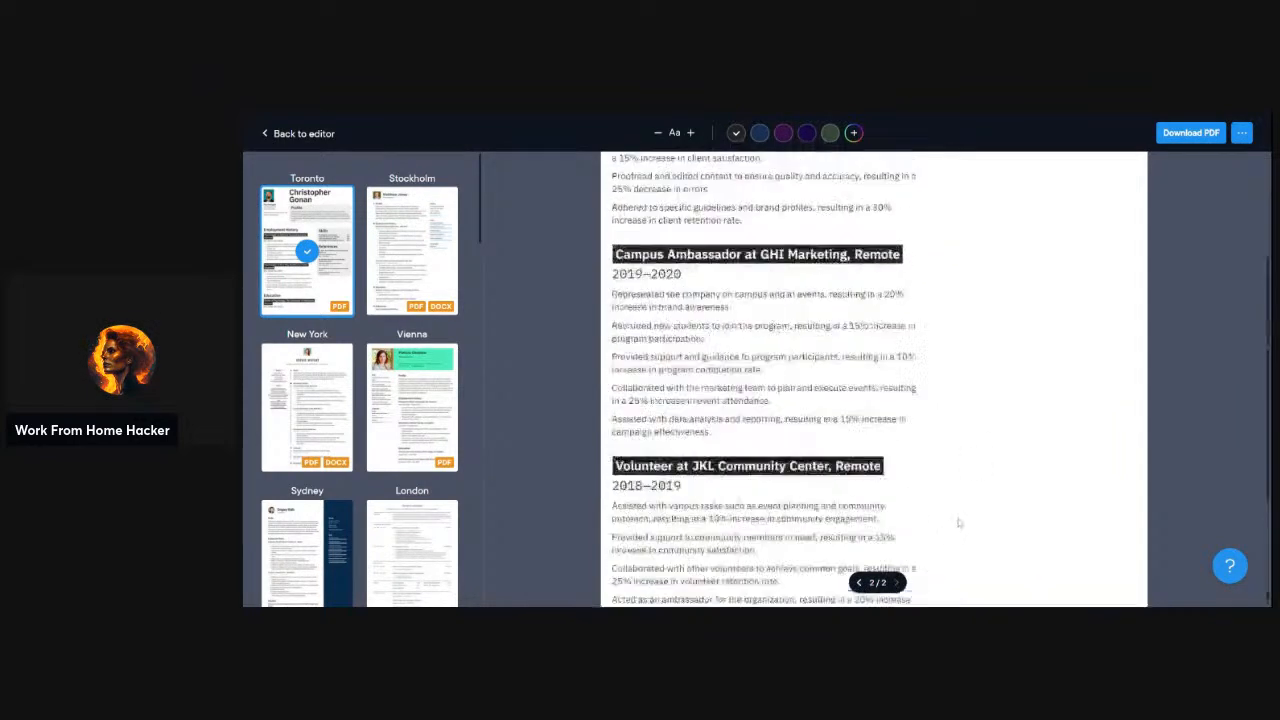
scroll(961, 516, "down", 4)
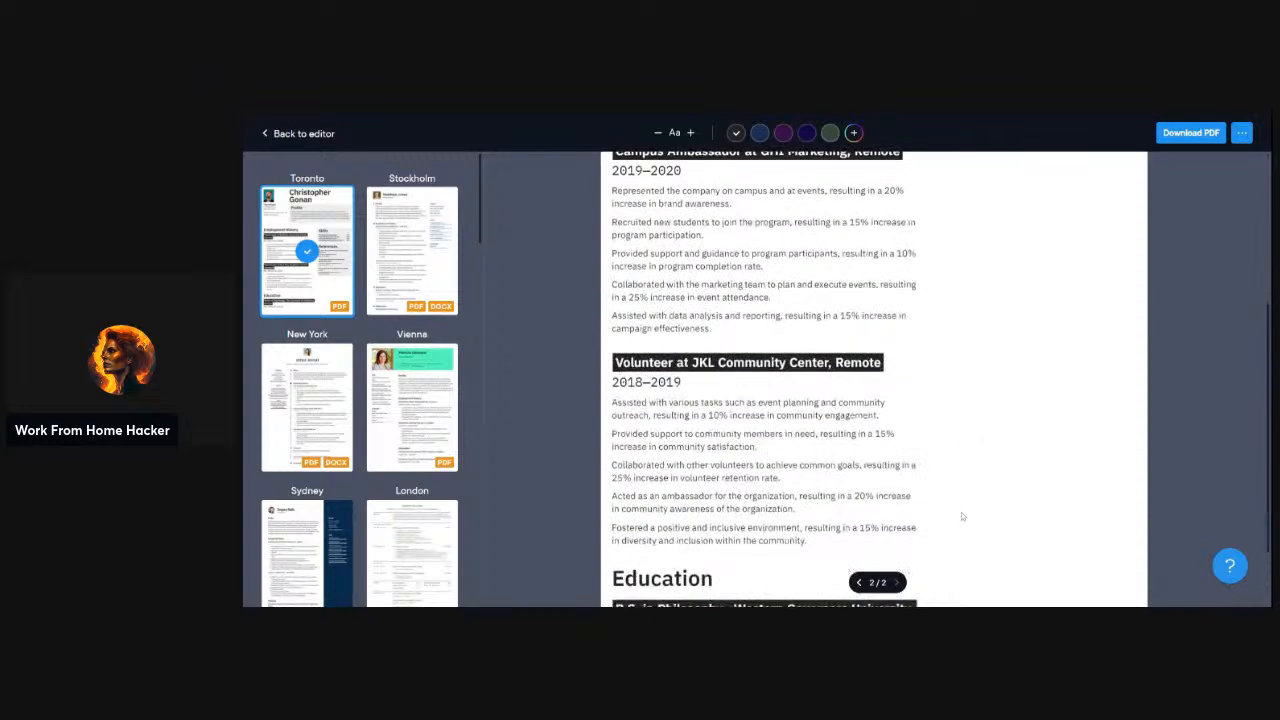
scroll(860, 592, "down", 2)
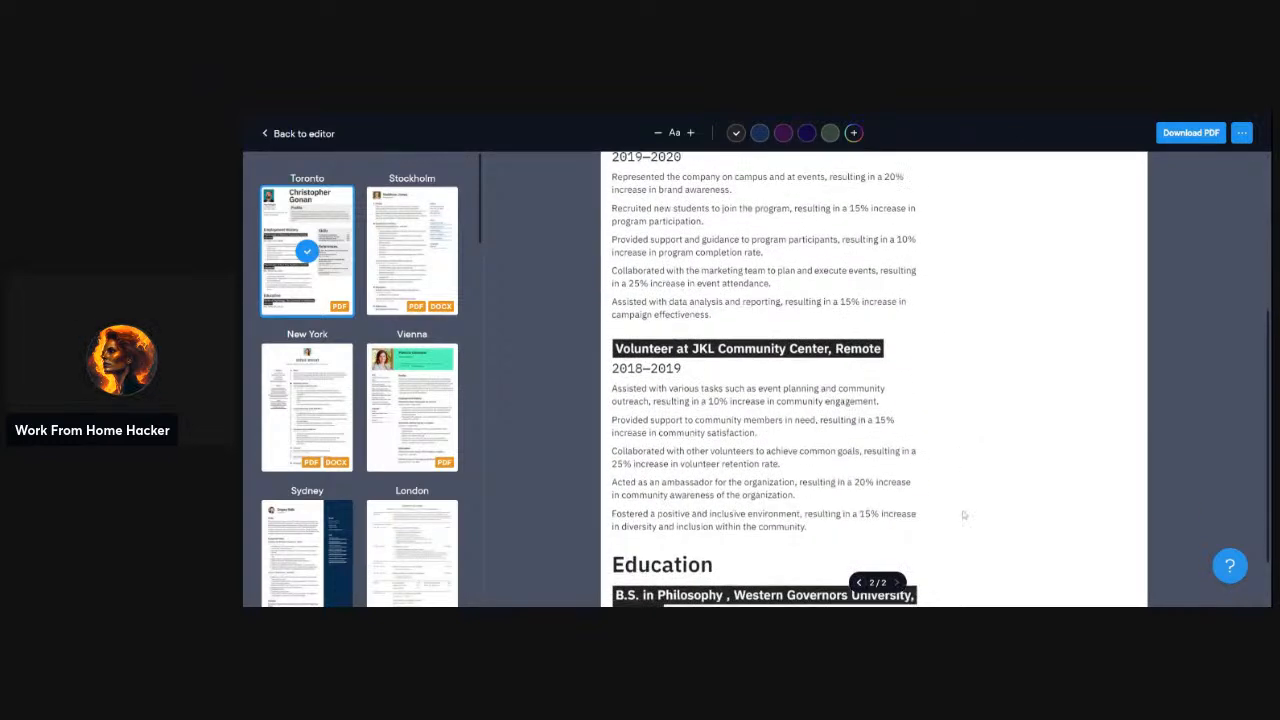
left_click(859, 584)
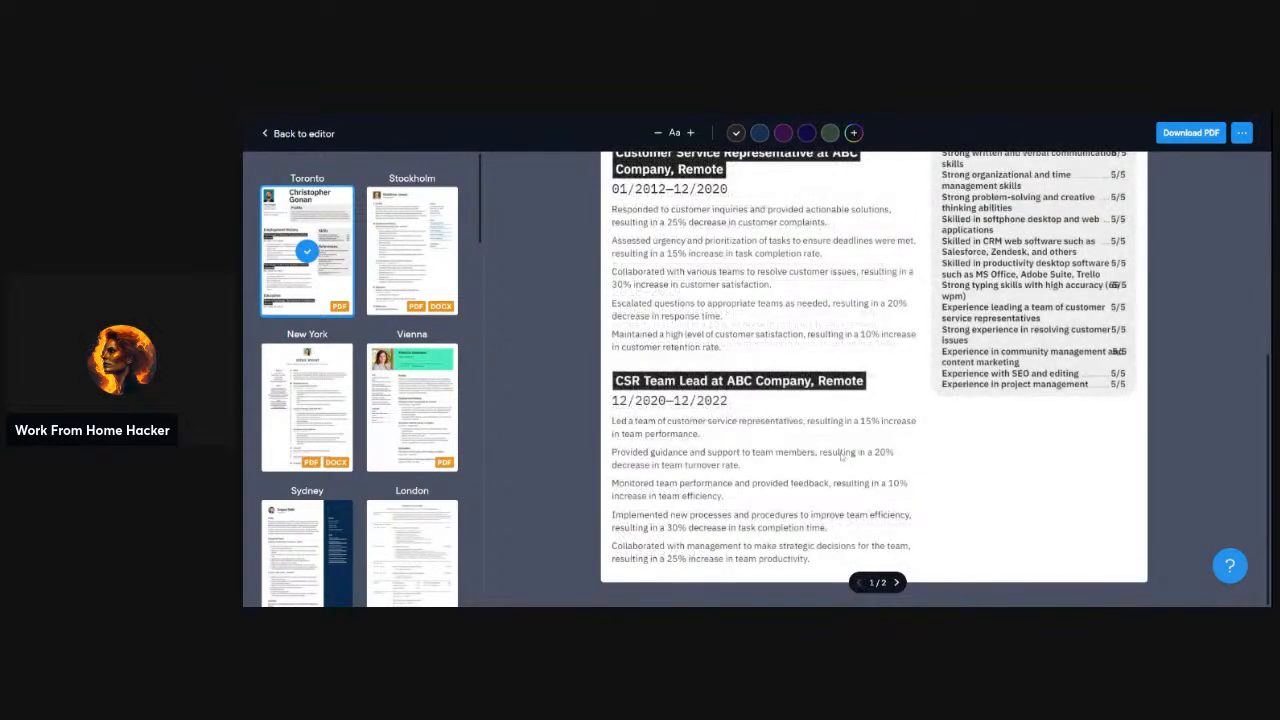
Apply the London template to the resume and review both pages of the new layout
scroll(355, 420, "down", 2)
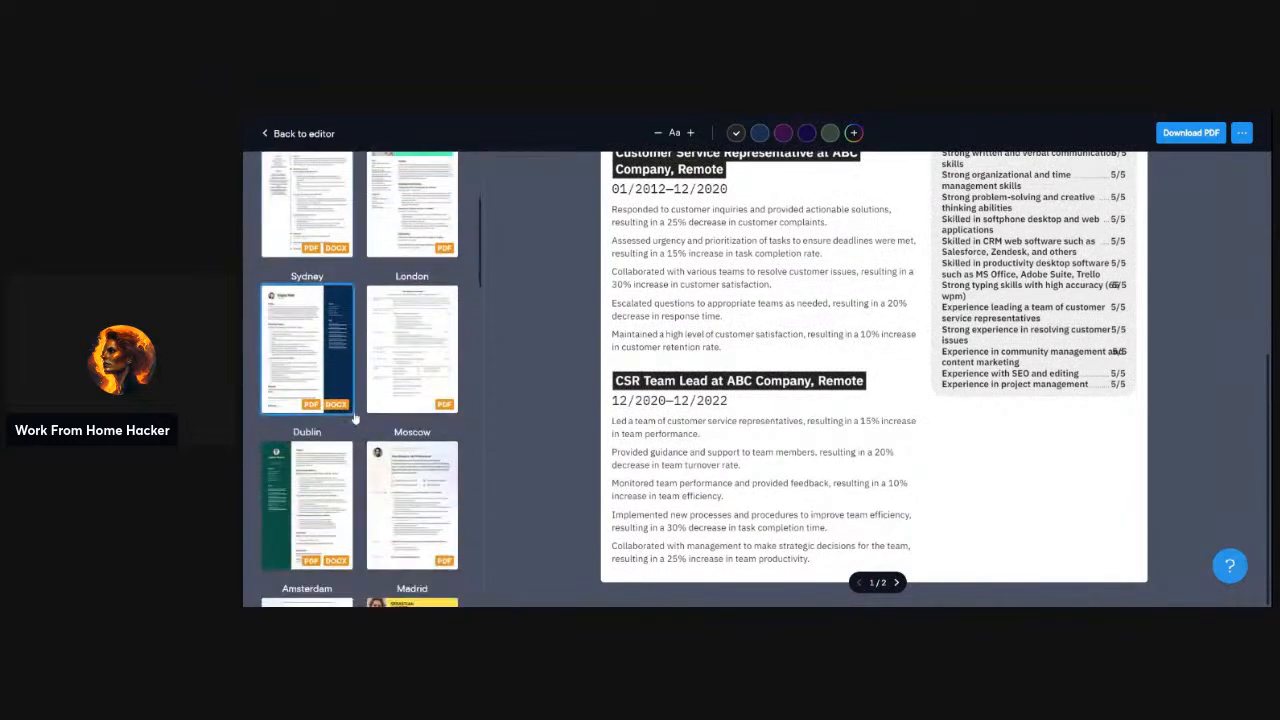
left_click(415, 350)
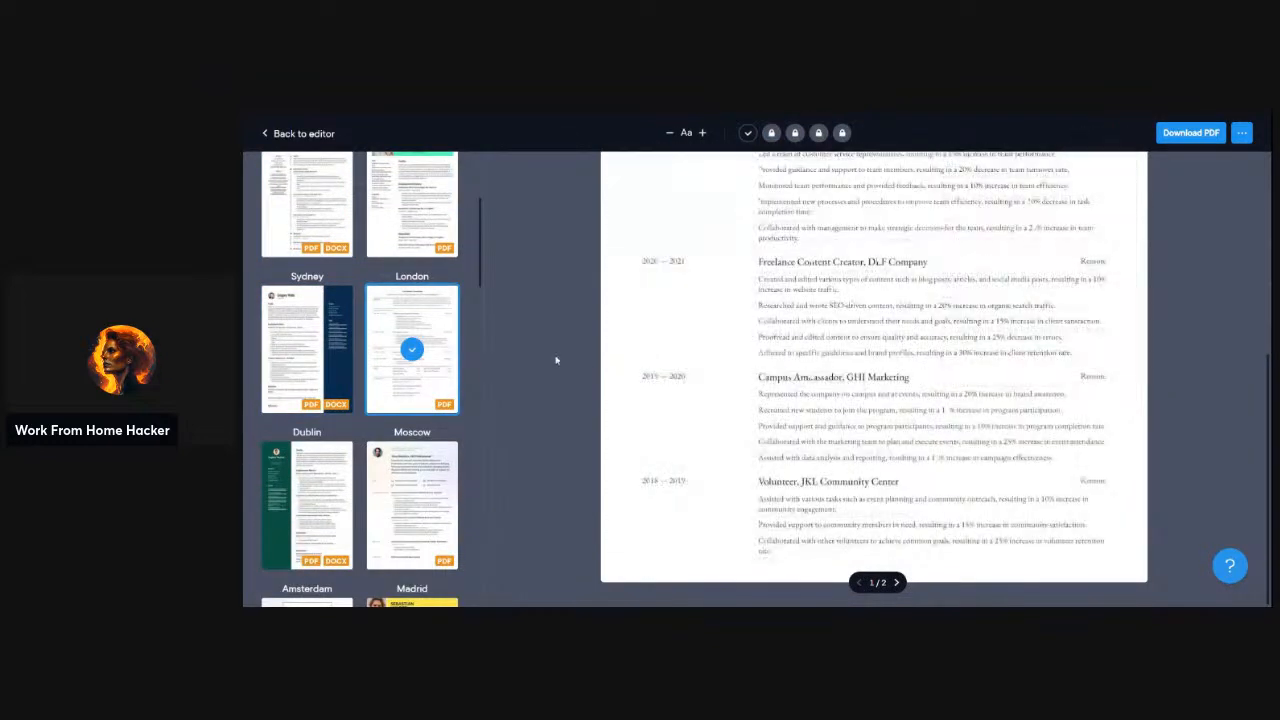
scroll(905, 383, "up", 3)
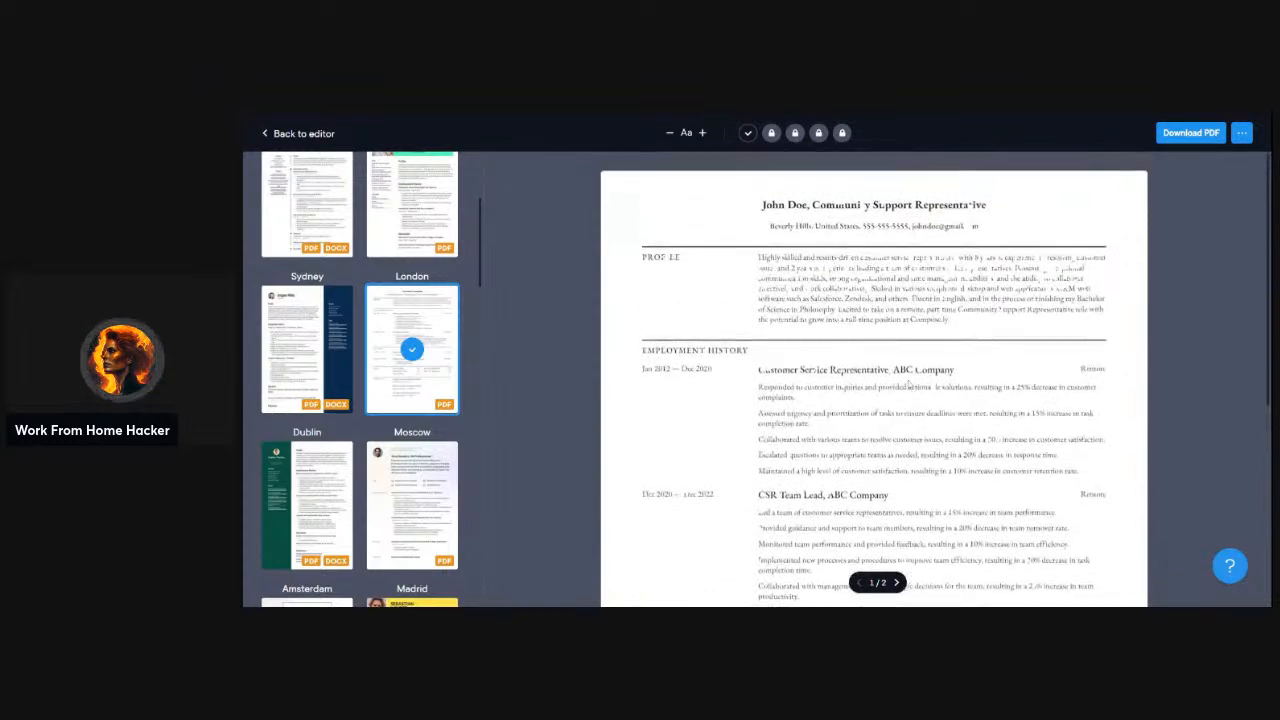
scroll(909, 385, "down", 3)
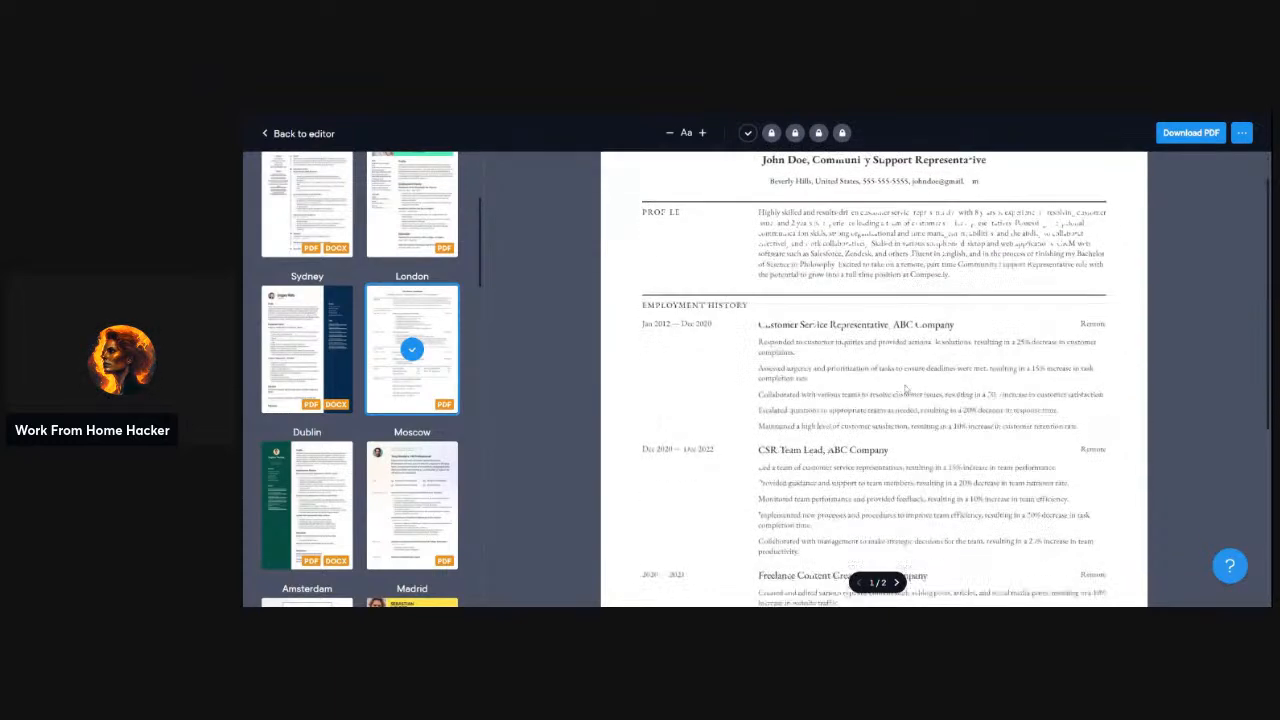
scroll(905, 389, "down", 1)
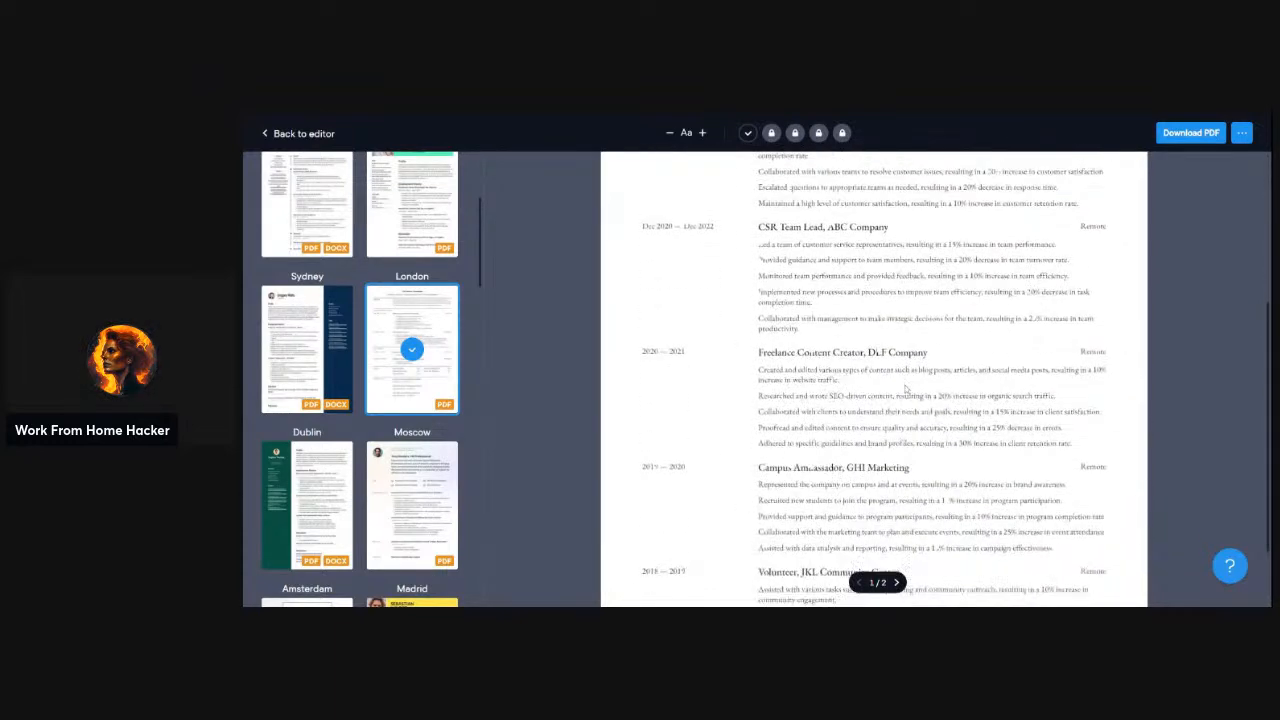
scroll(905, 389, "down", 2)
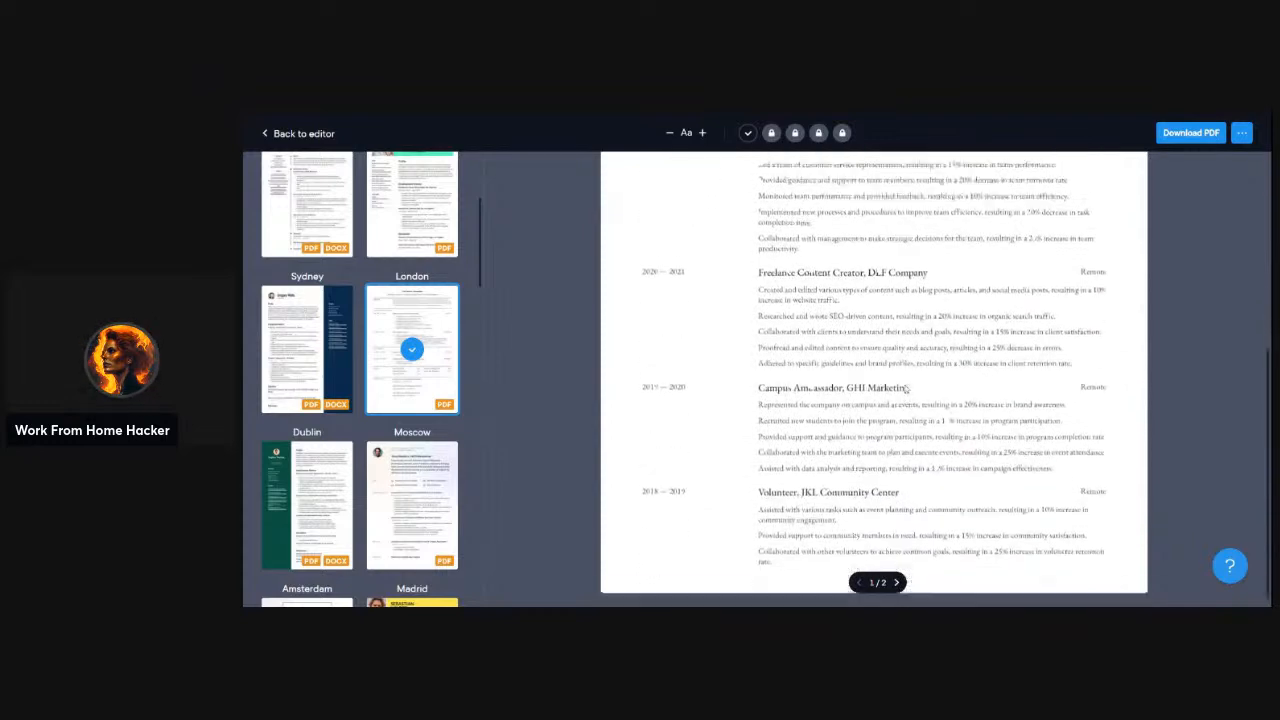
left_click(896, 582)
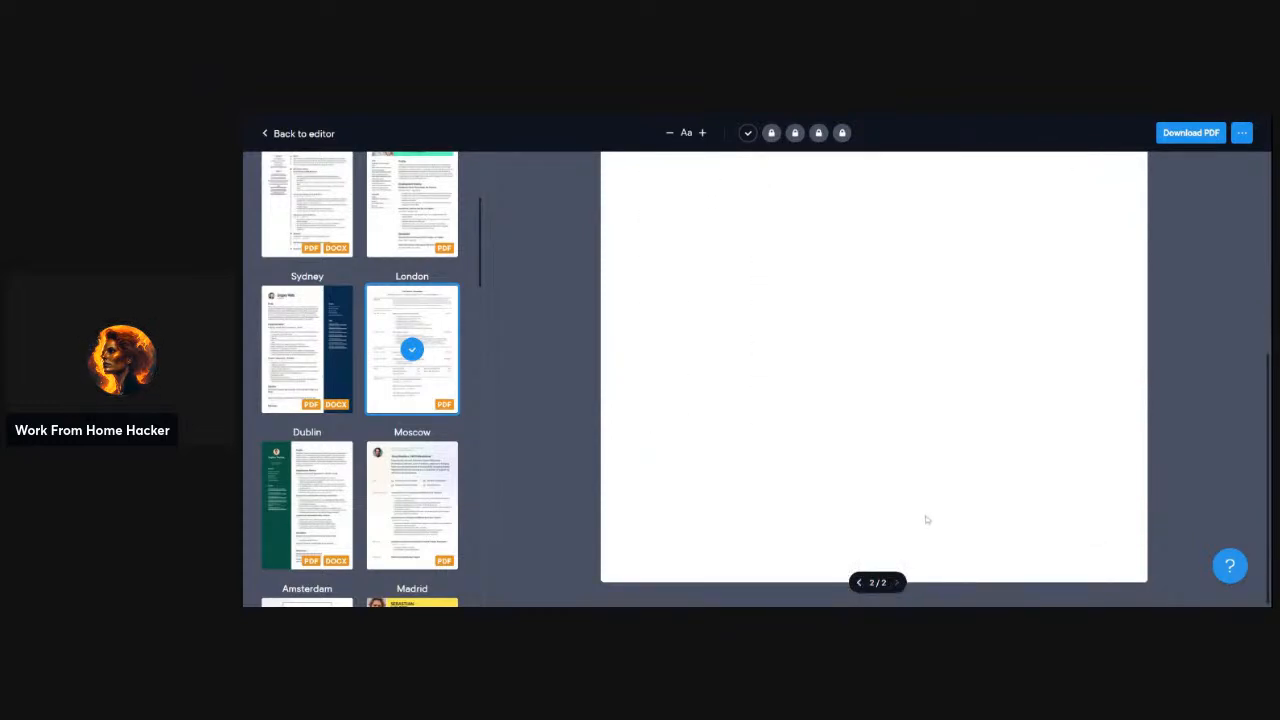
scroll(928, 518, "up", 2)
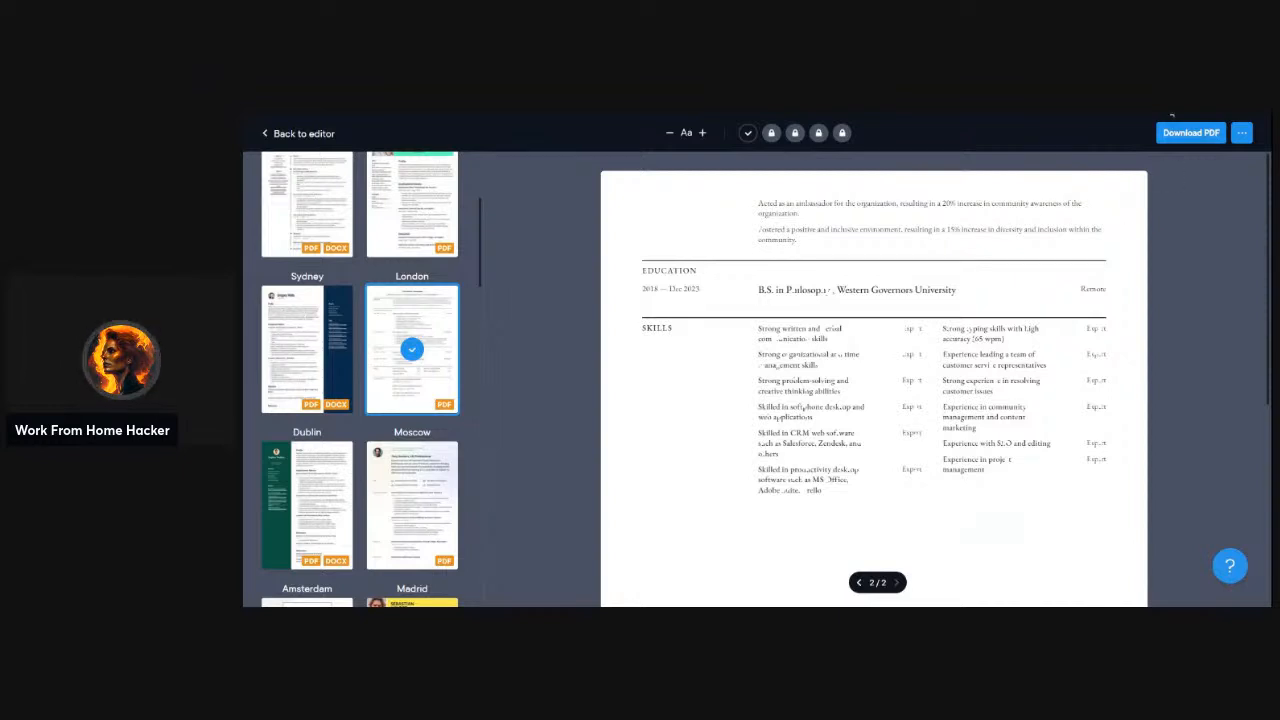
Export the resume as a PDF, allowing the site's blocked pop-up, and read the enlarged profile and employment history in the opened document
left_click(1210, 132)
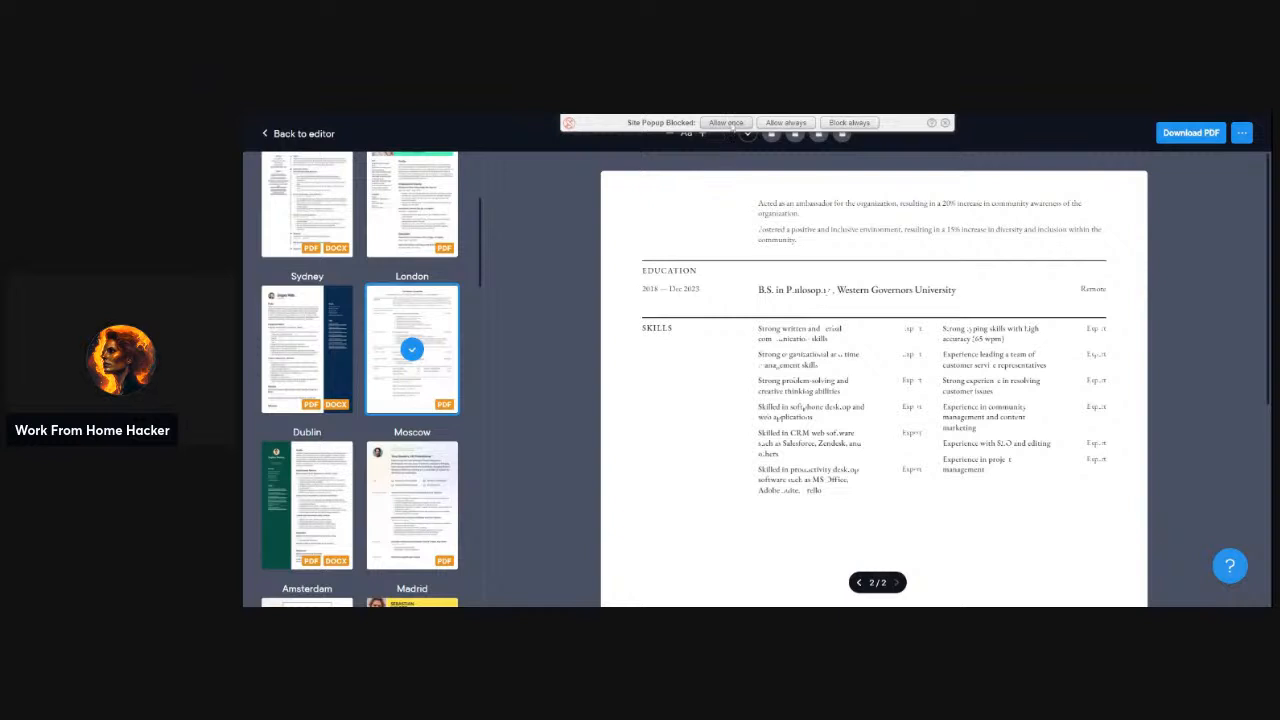
left_click(768, 123)
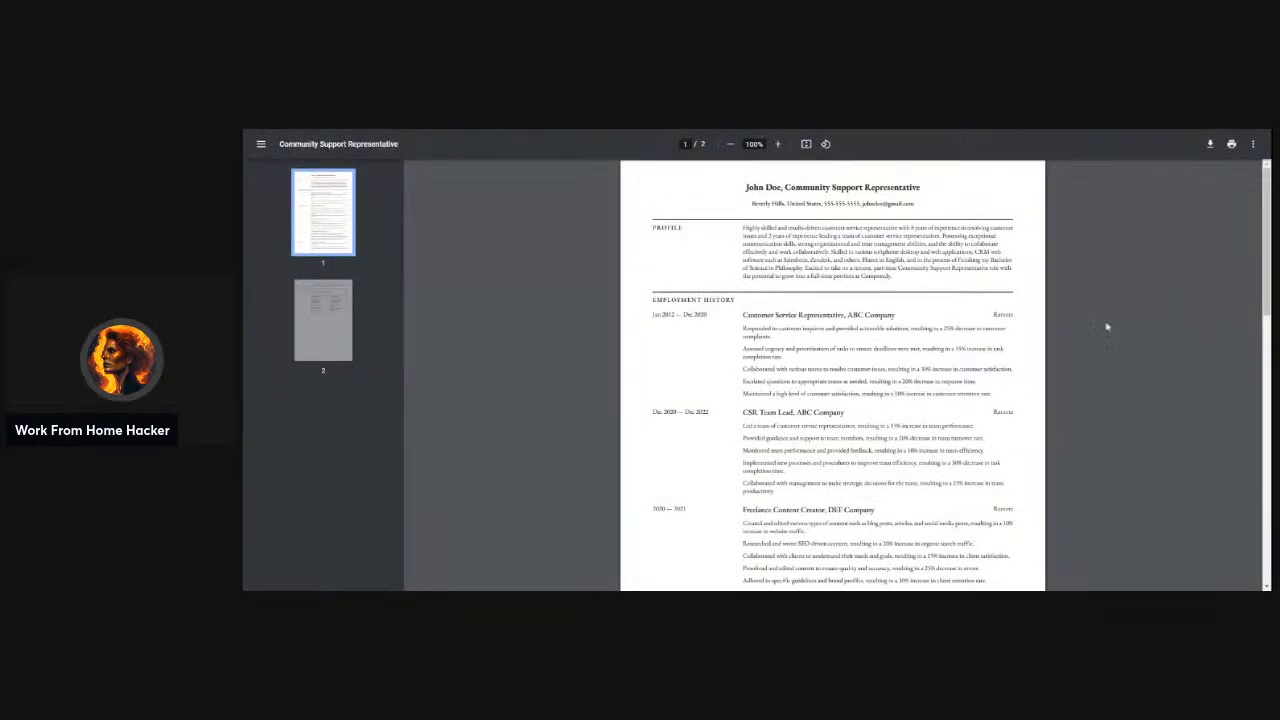
scroll(1125, 355, "up", 4)
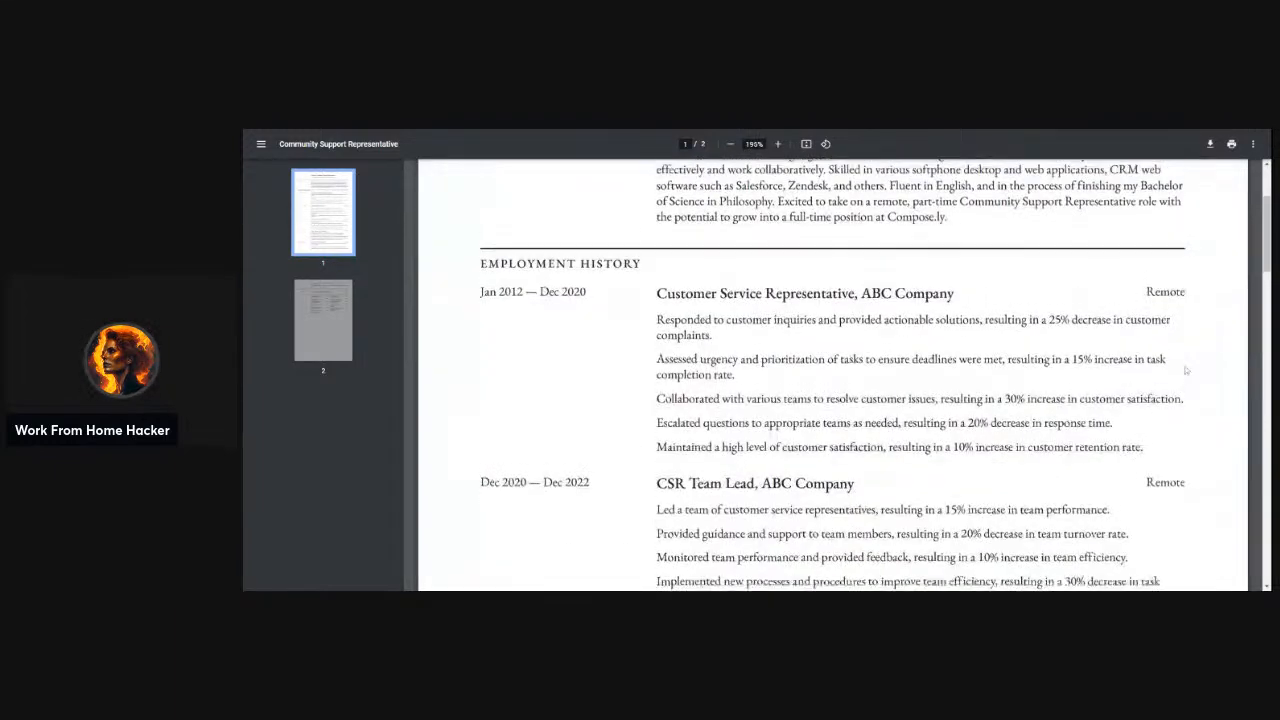
scroll(1186, 370, "up", 3)
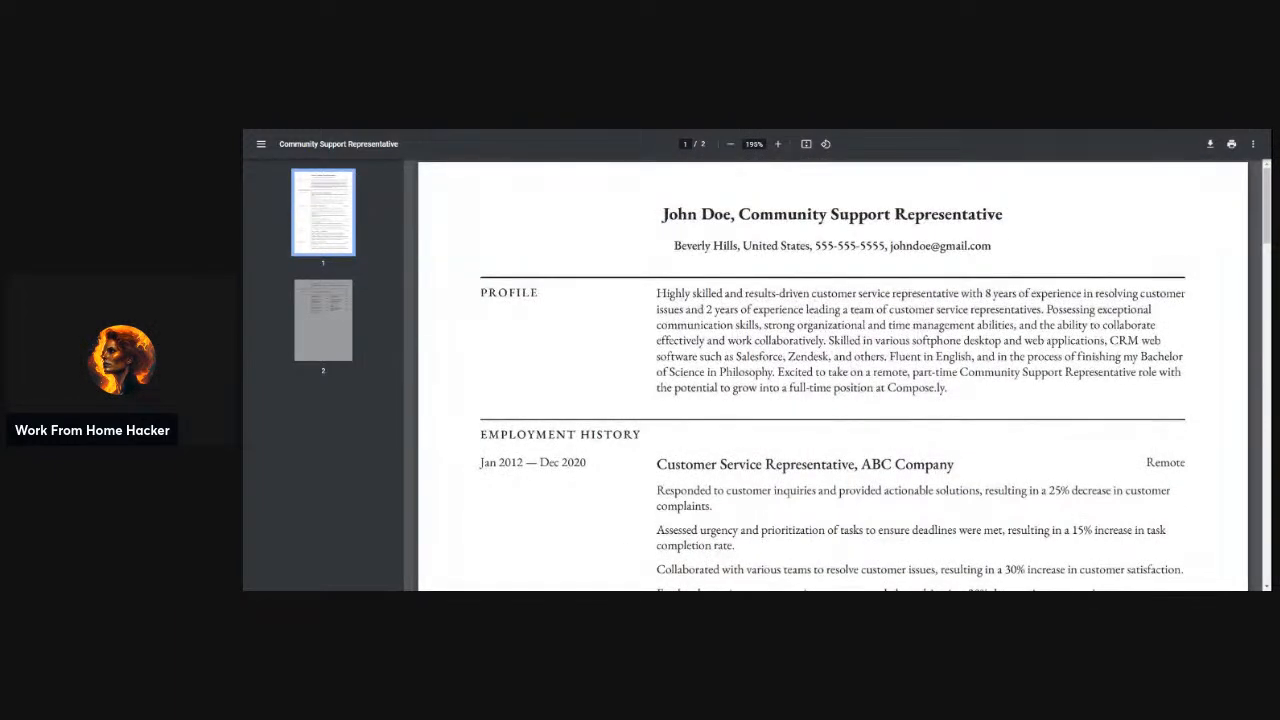
scroll(1178, 342, "down", 3)
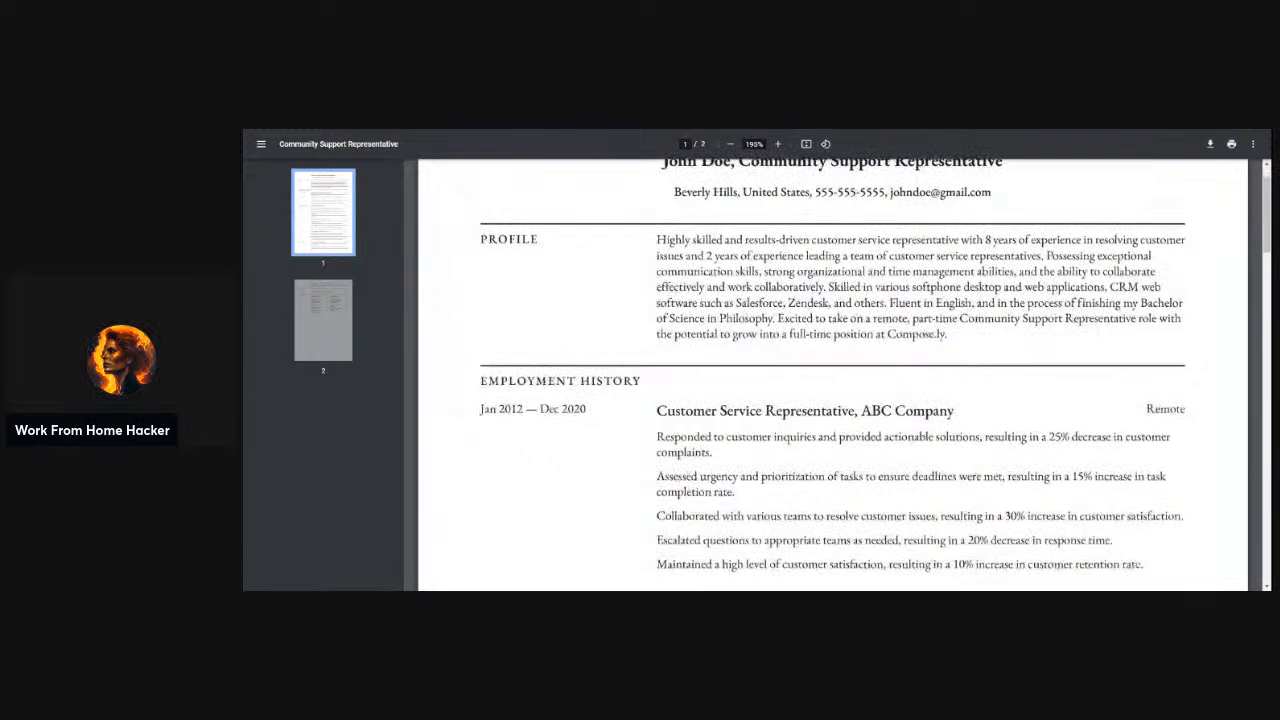
scroll(1178, 342, "down", 2)
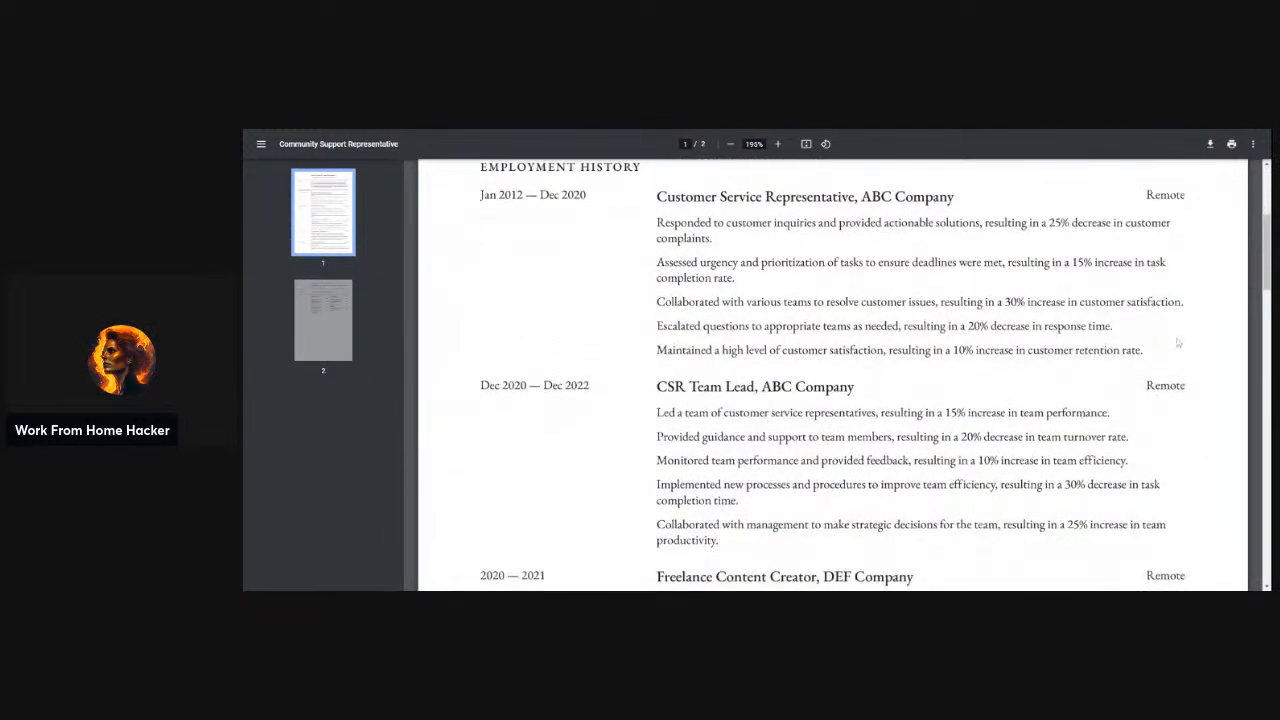
scroll(1178, 340, "down", 5)
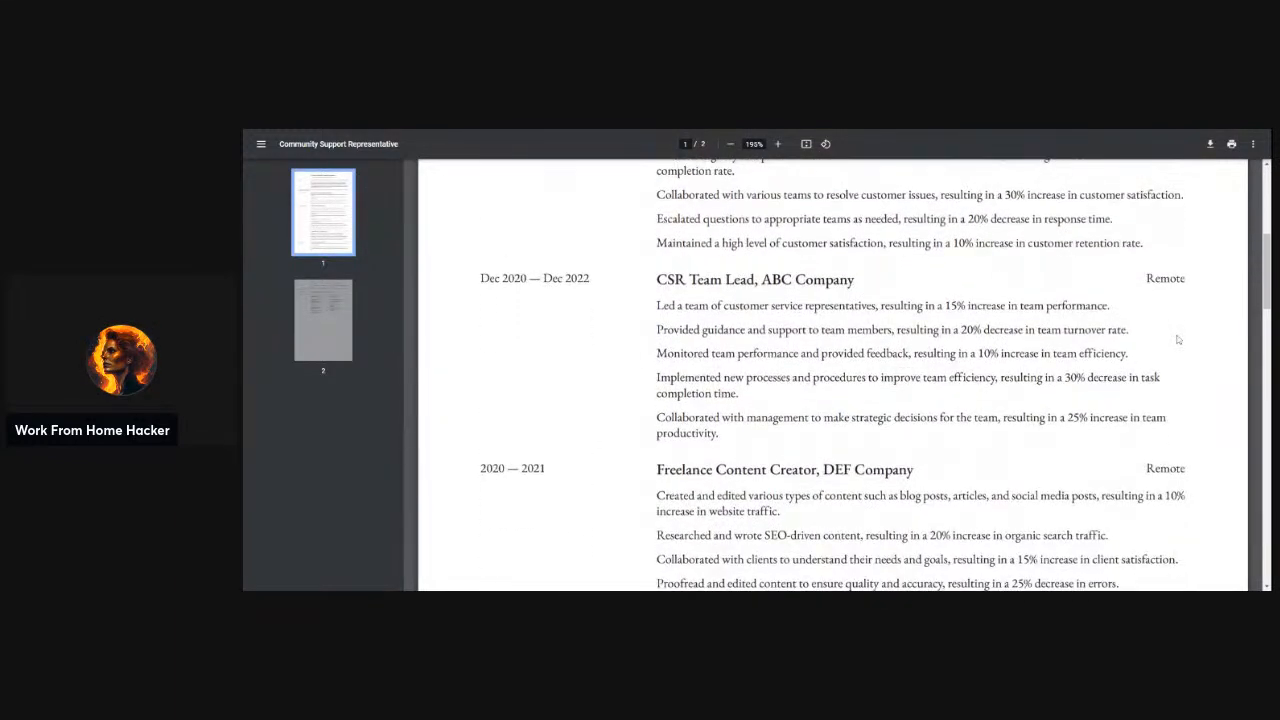
Read the exported PDF's remaining employment entries, education and skills through page two, and return to the employment history on page one
scroll(1178, 340, "down", 9)
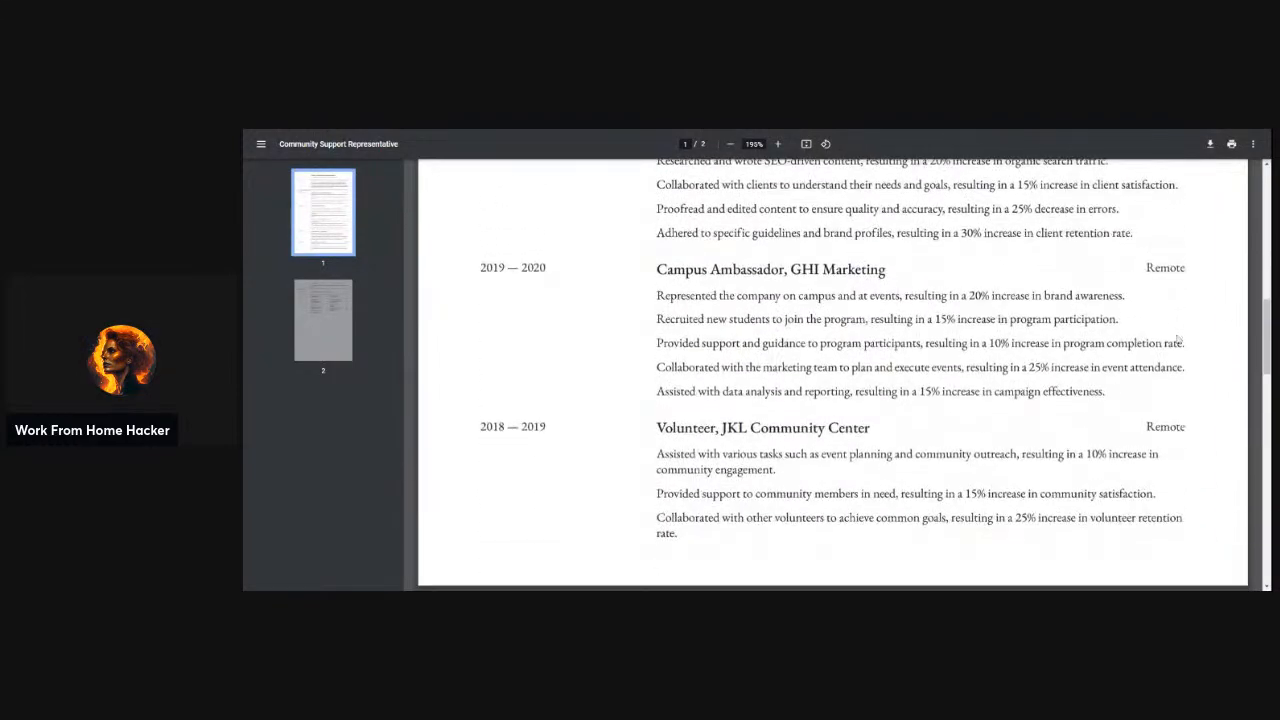
scroll(1178, 340, "down", 4)
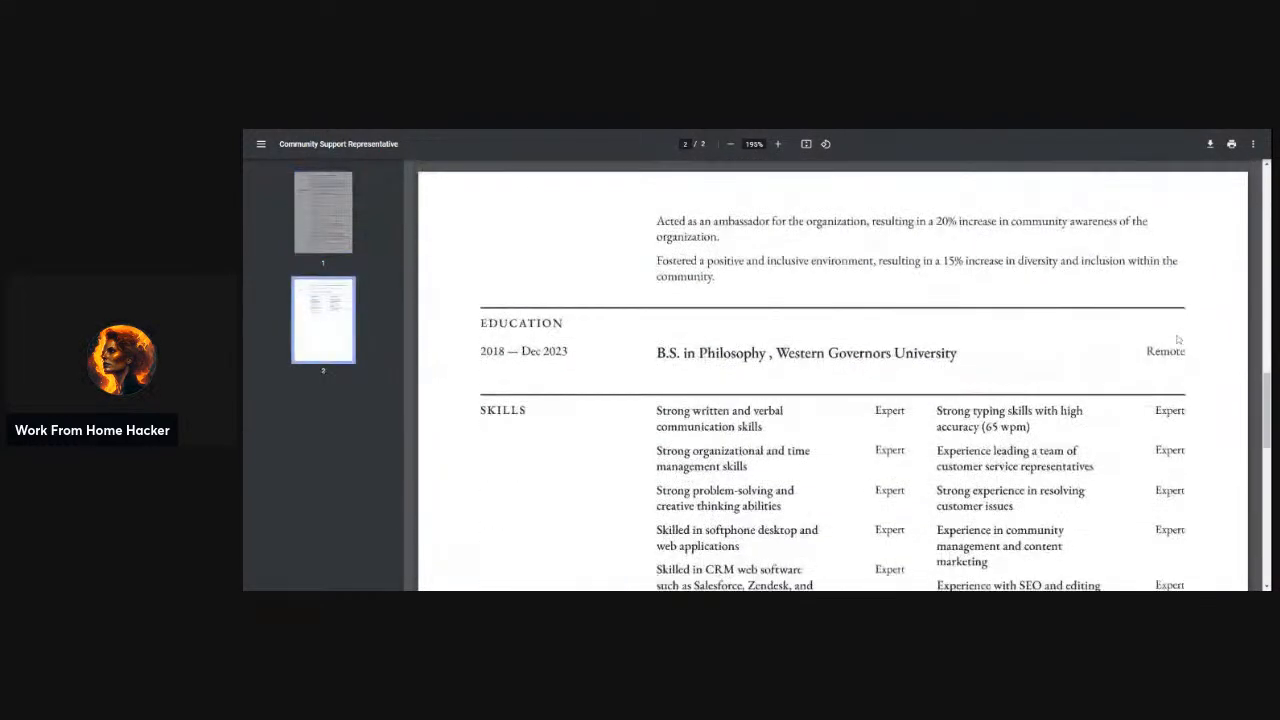
scroll(1178, 340, "down", 1)
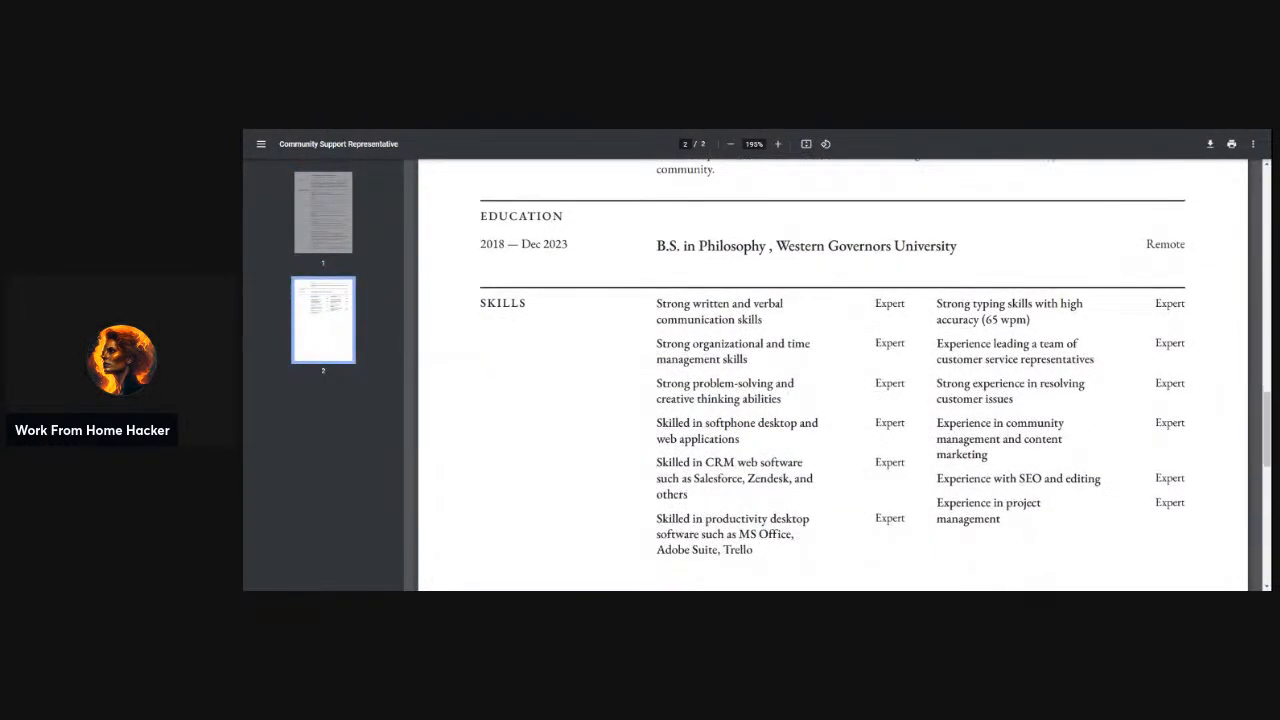
scroll(1178, 340, "down", 1)
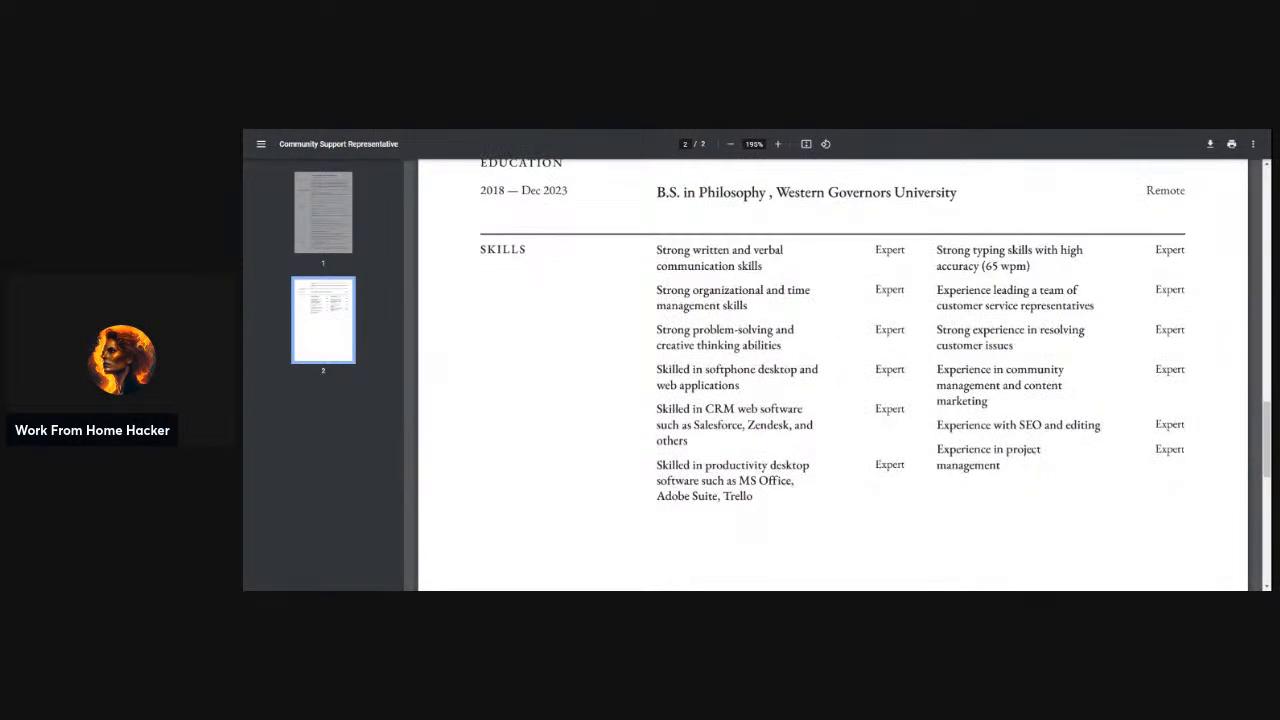
scroll(1199, 358, "down", 5)
scroll(1199, 358, "up", 5)
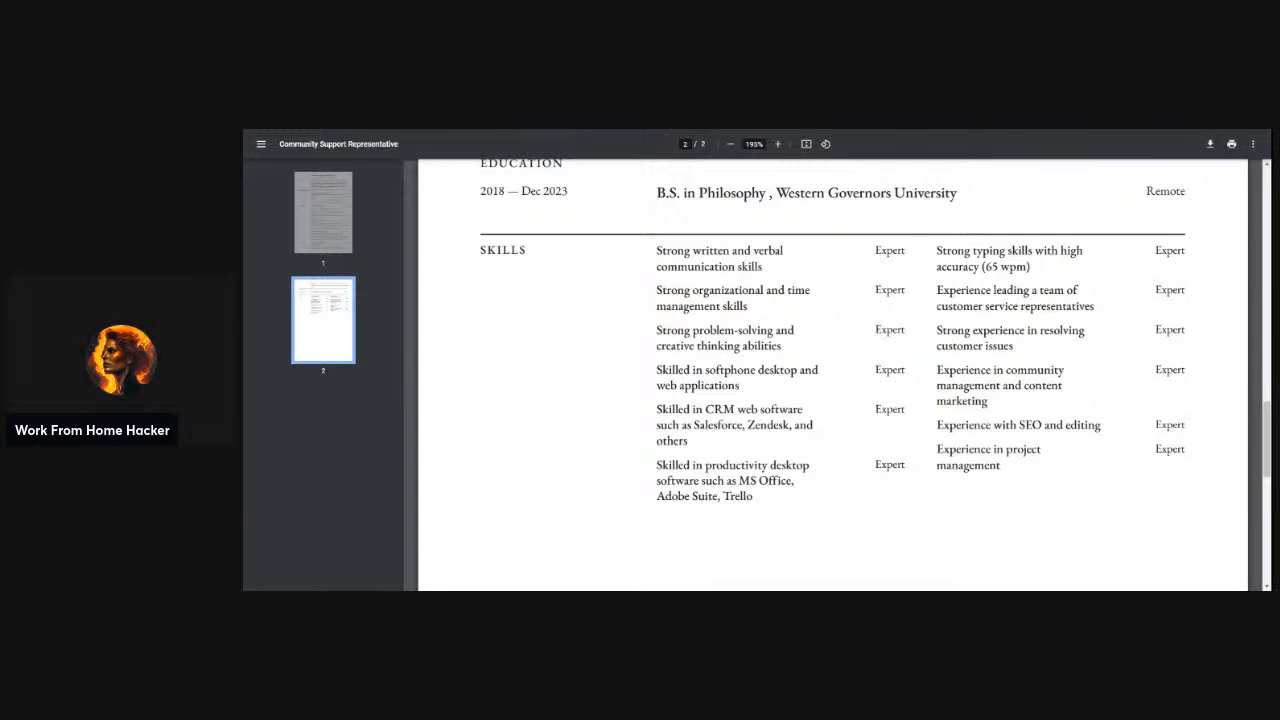
scroll(830, 375, "down", 4)
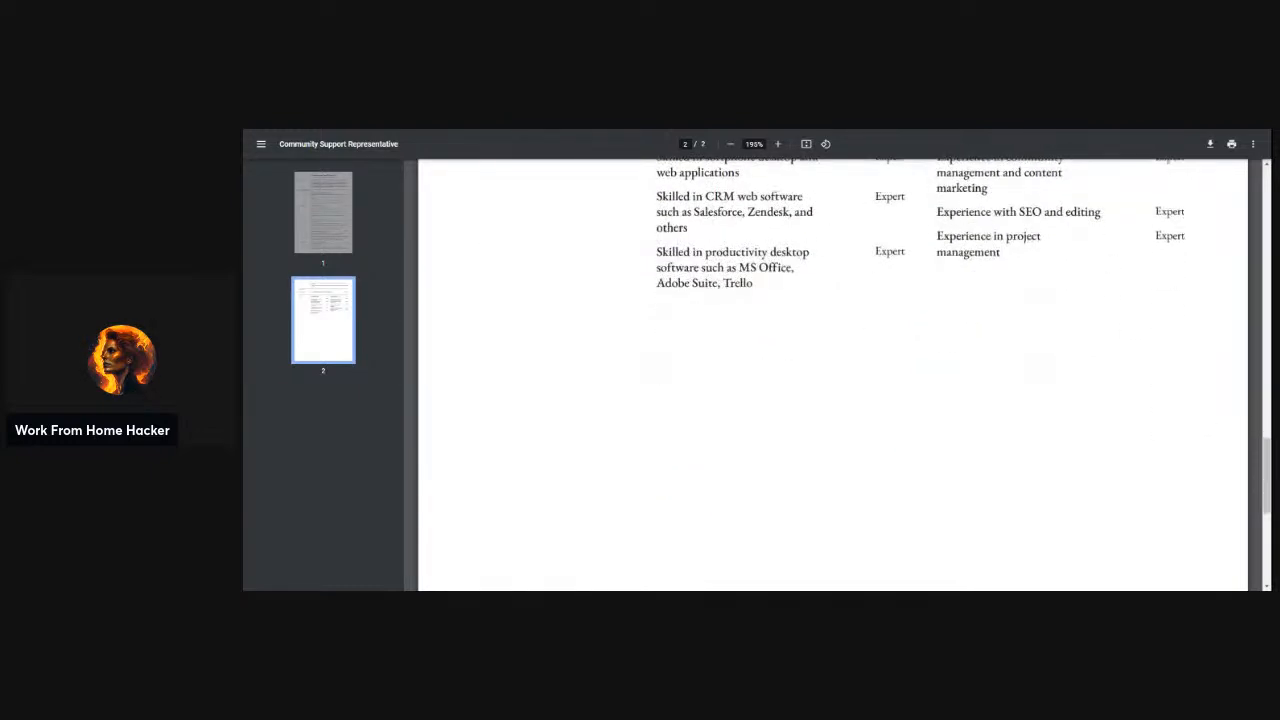
scroll(830, 375, "up", 5)
scroll(830, 375, "up", 3)
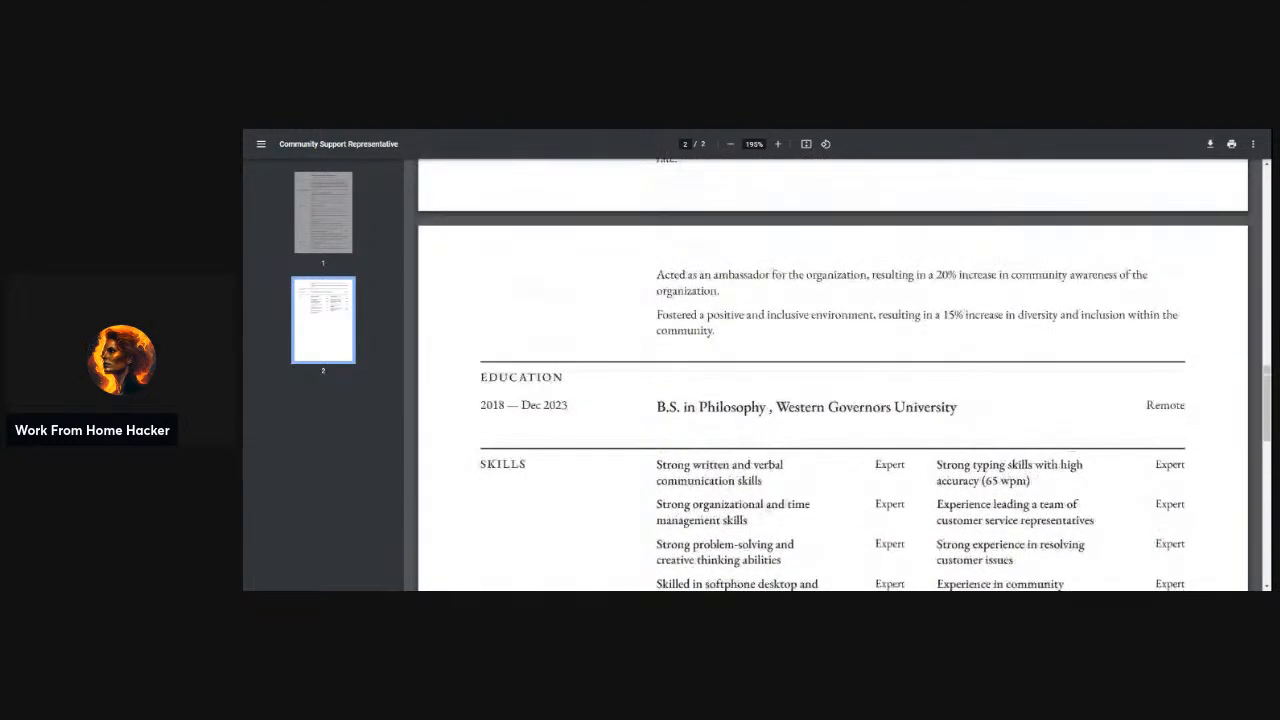
scroll(830, 375, "up", 9)
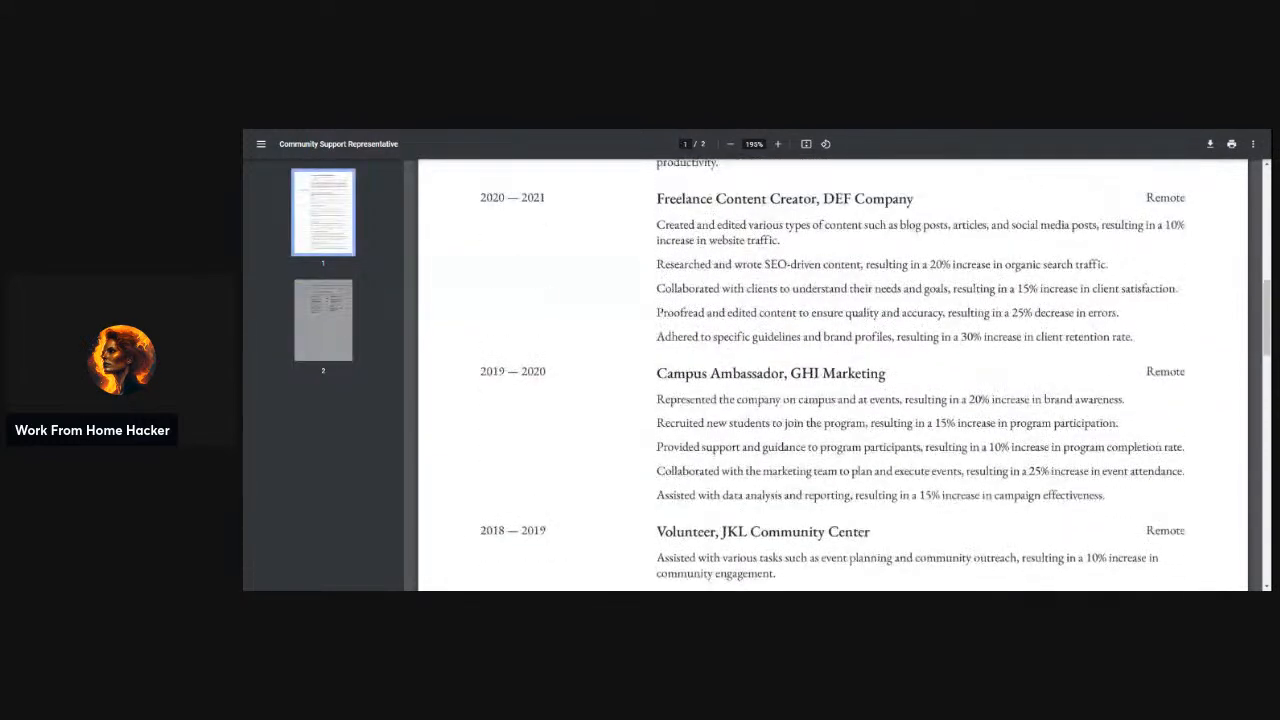
scroll(830, 375, "up", 6)
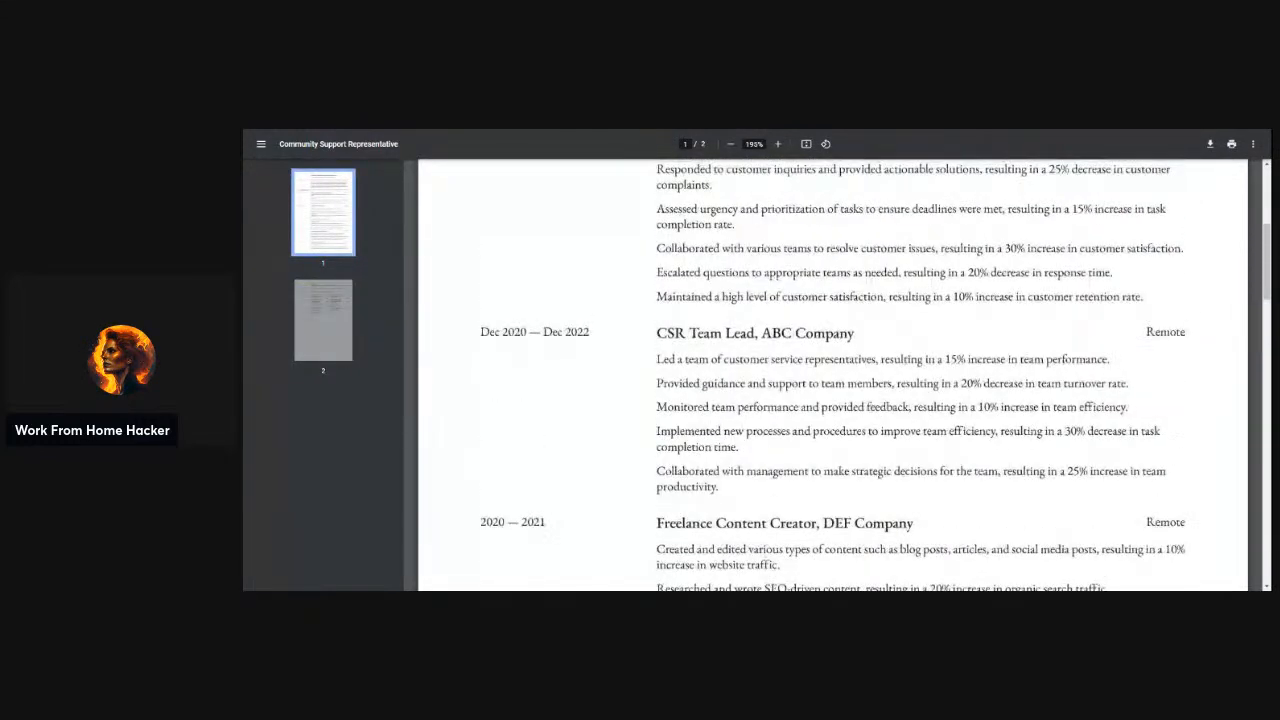
scroll(830, 375, "up", 6)
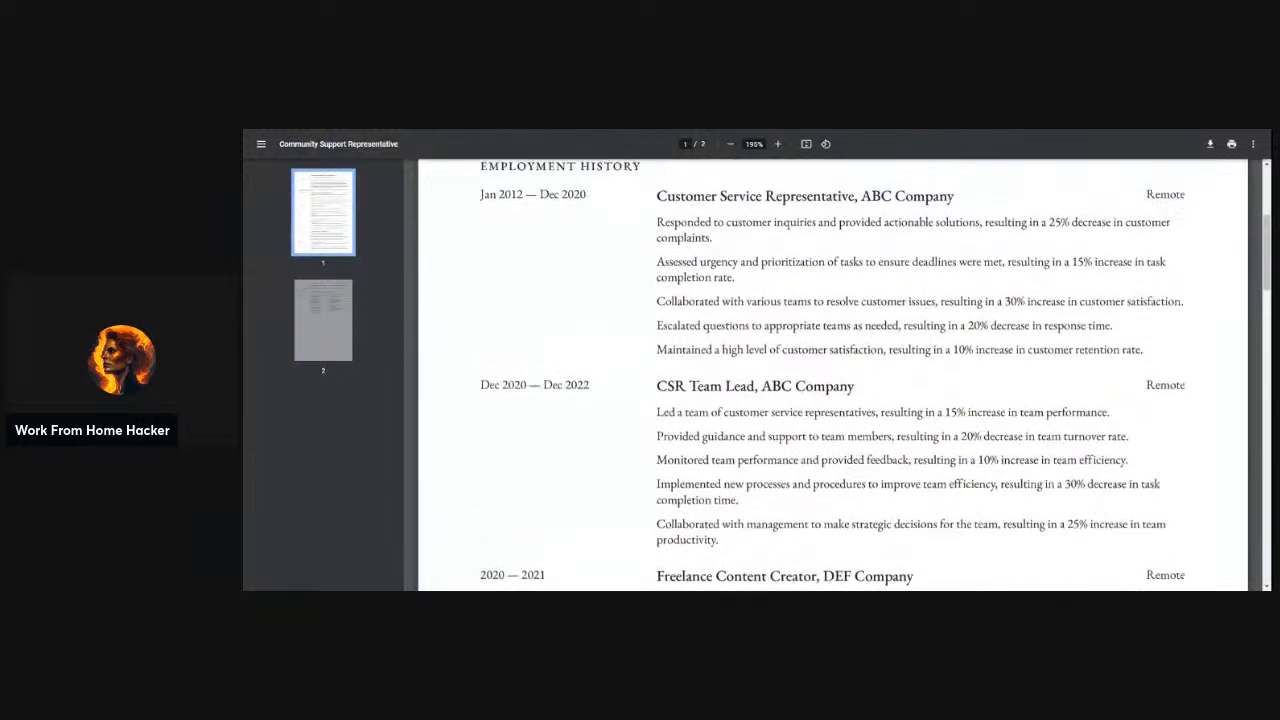
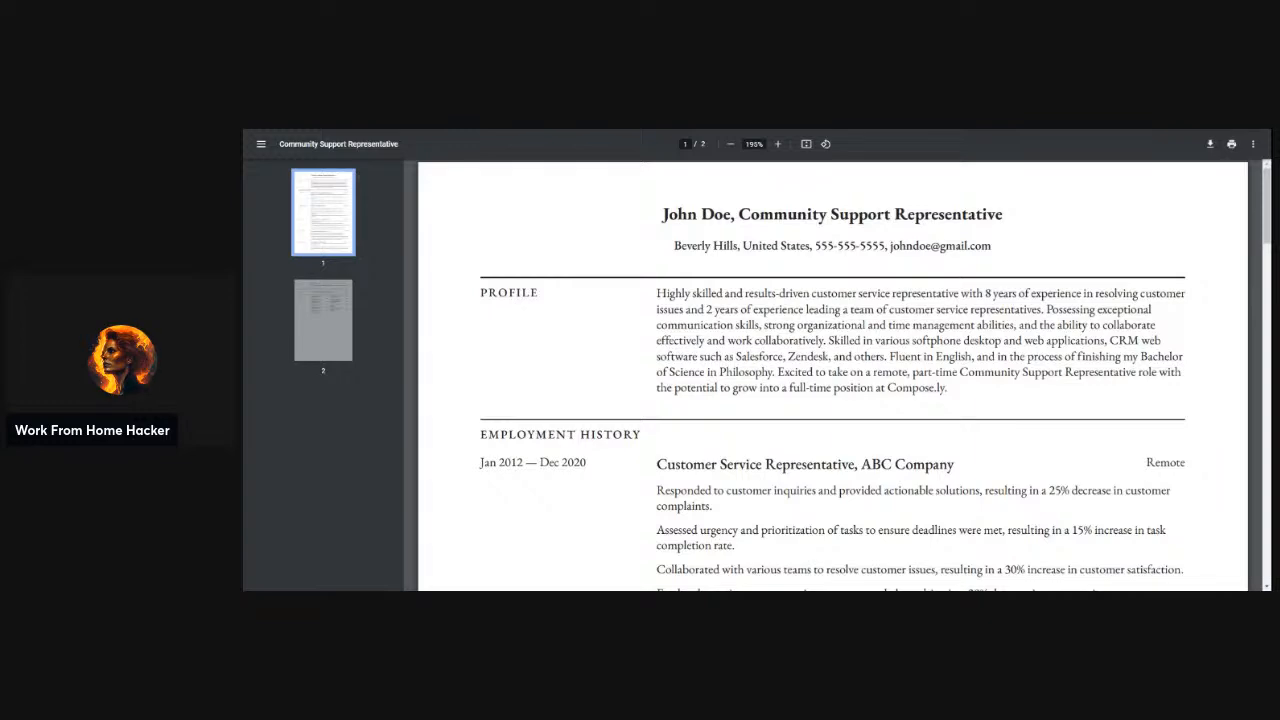
Review the whole exported resume again, from the profile to the skills on page two and back up to the profile
scroll(832, 375, "down", 15)
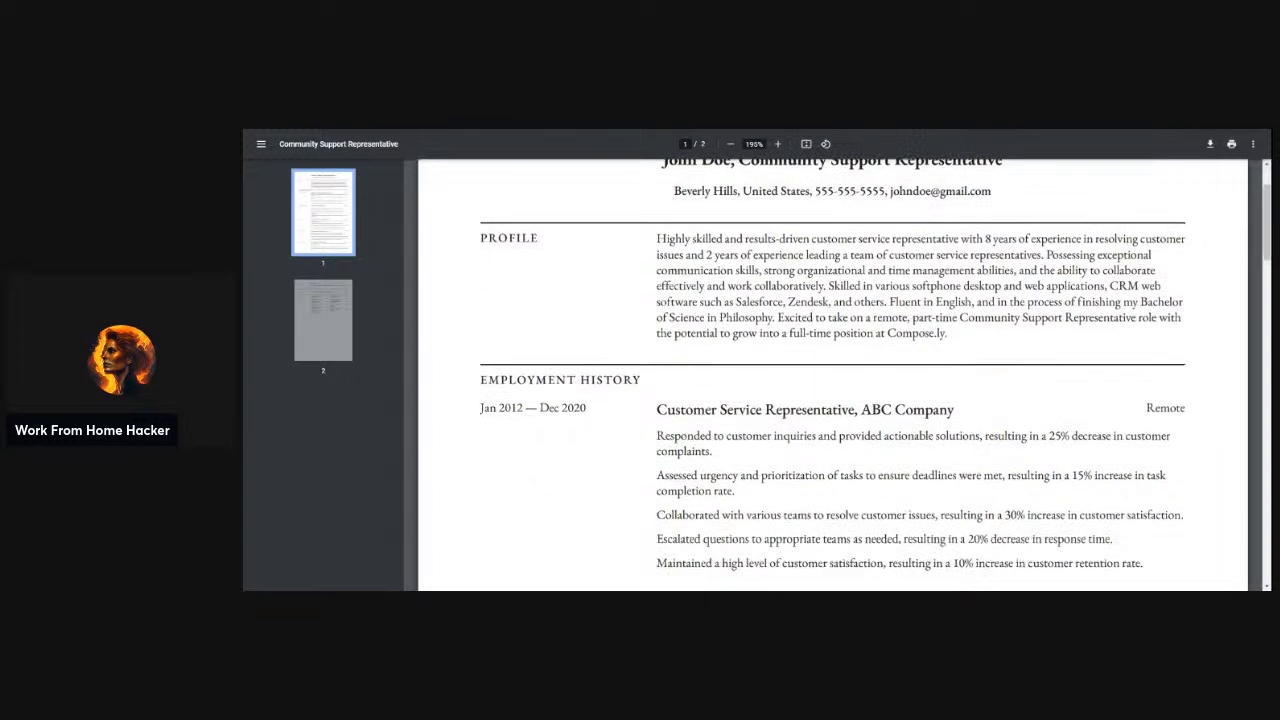
scroll(843, 382, "down", 6)
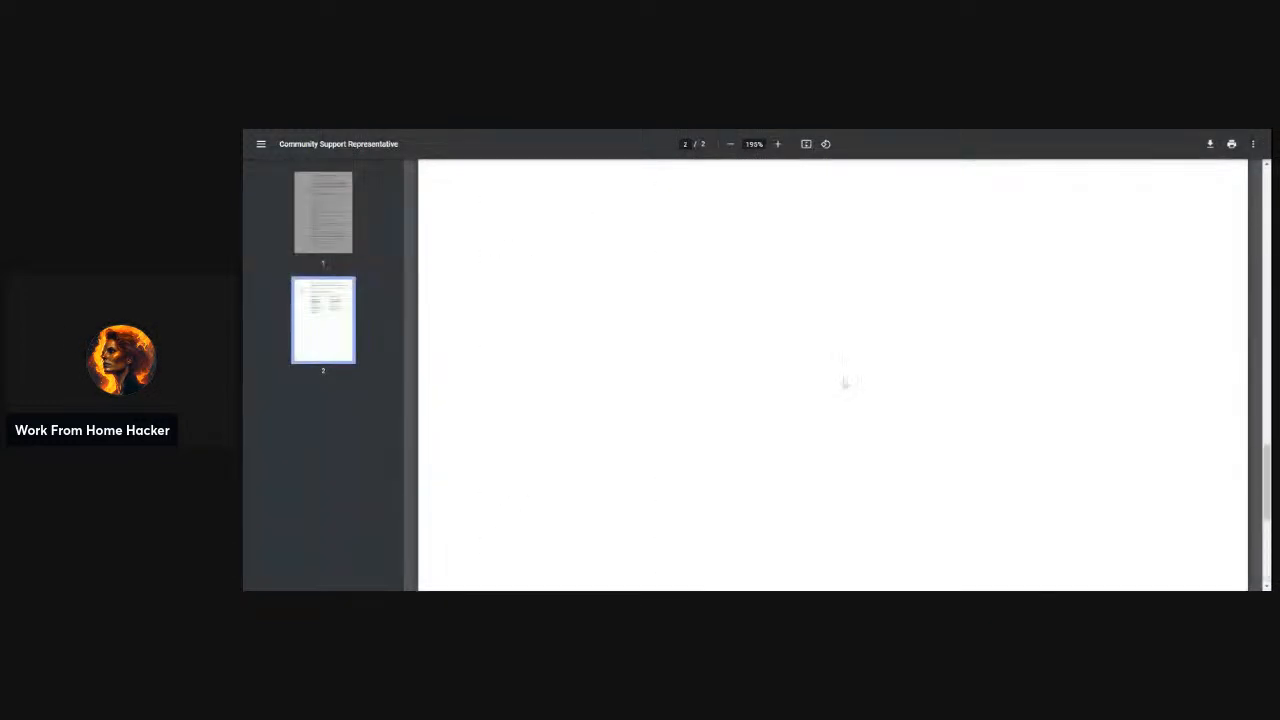
scroll(843, 382, "down", 1)
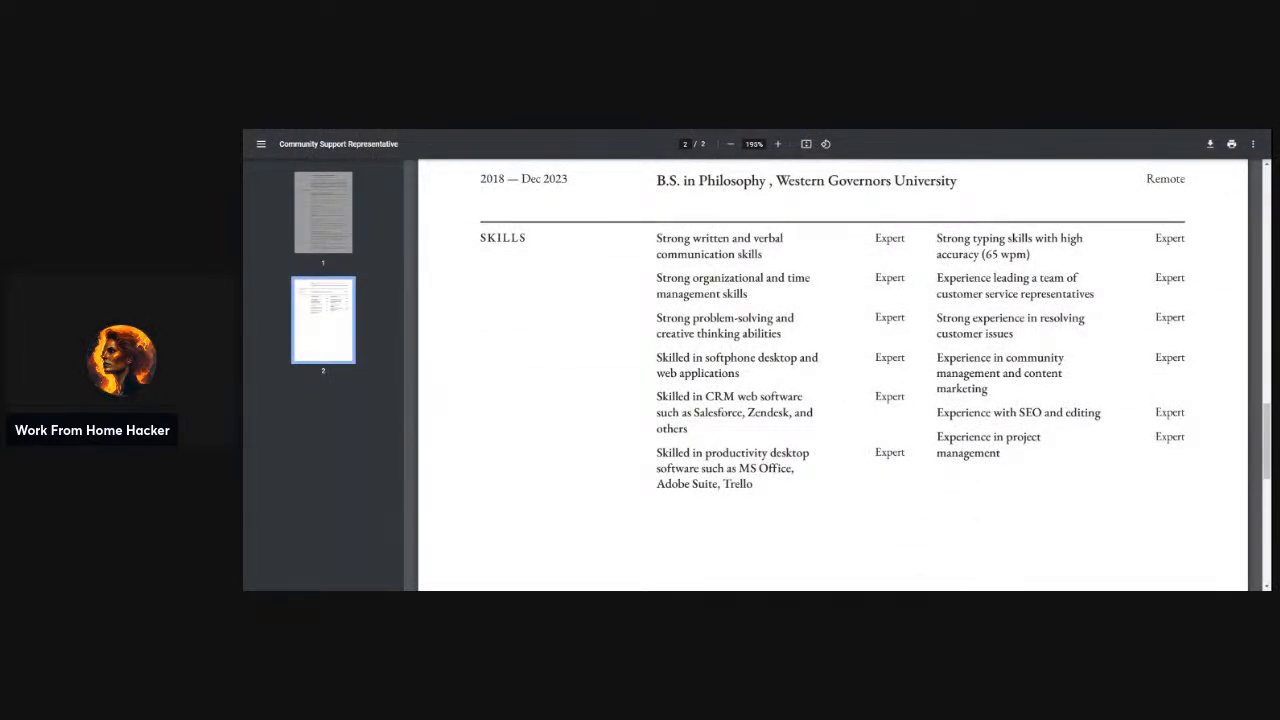
scroll(833, 375, "up", 2)
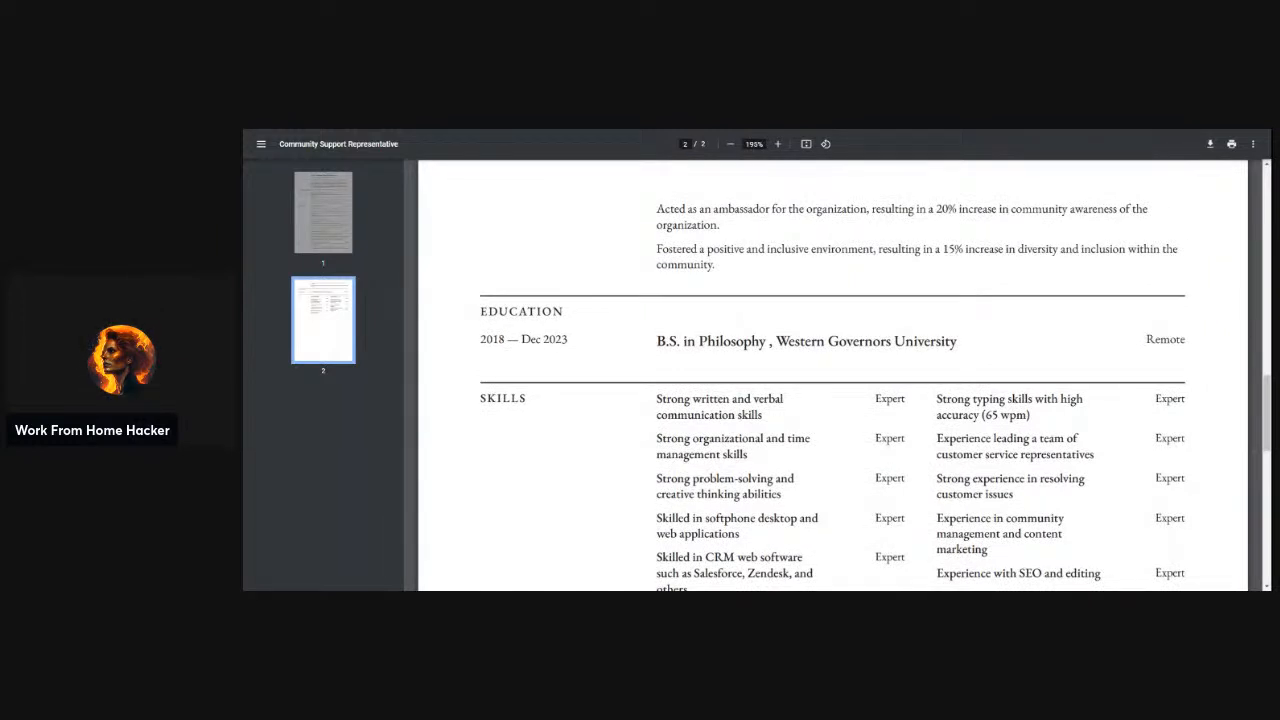
scroll(1210, 440, "up", 6)
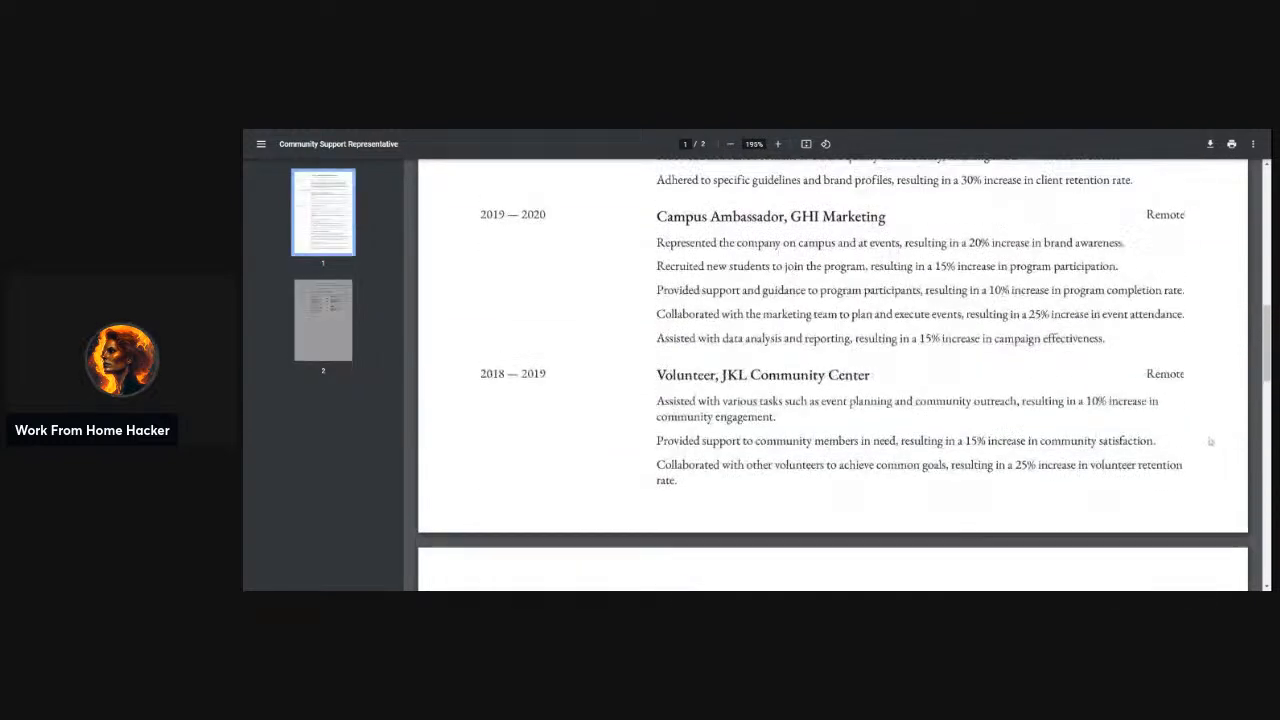
scroll(1210, 440, "up", 4)
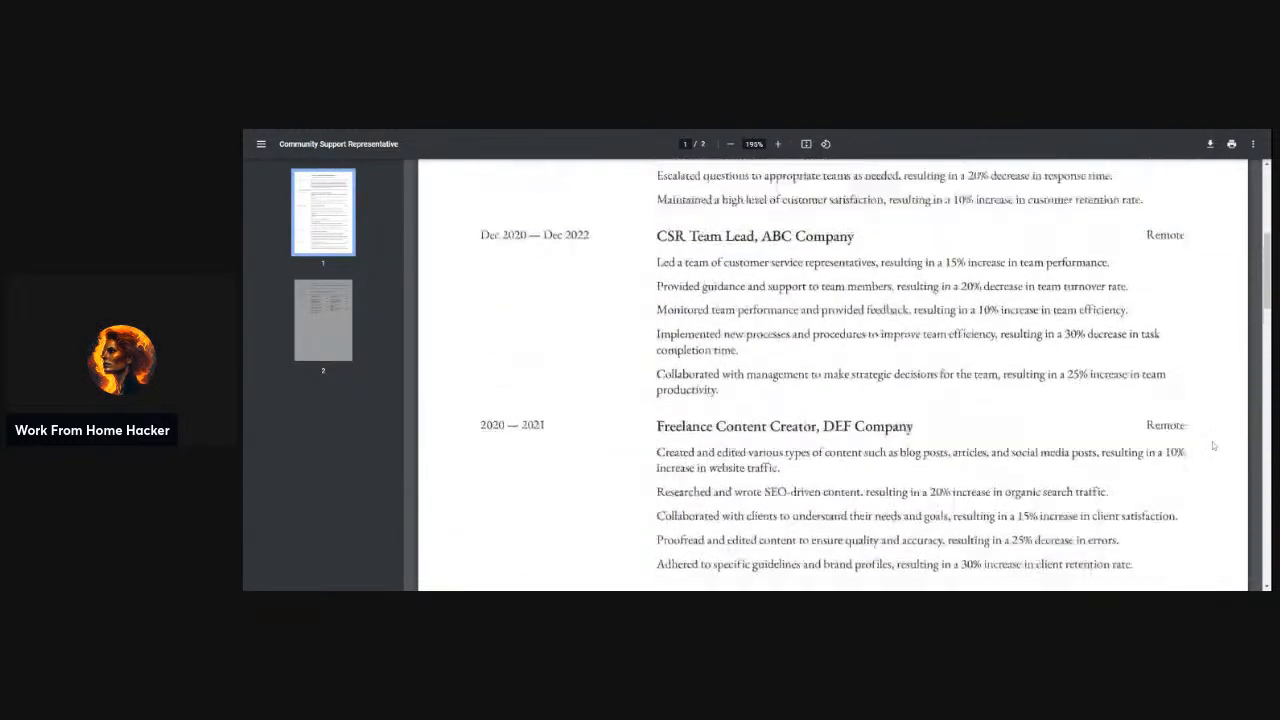
scroll(1213, 445, "up", 3)
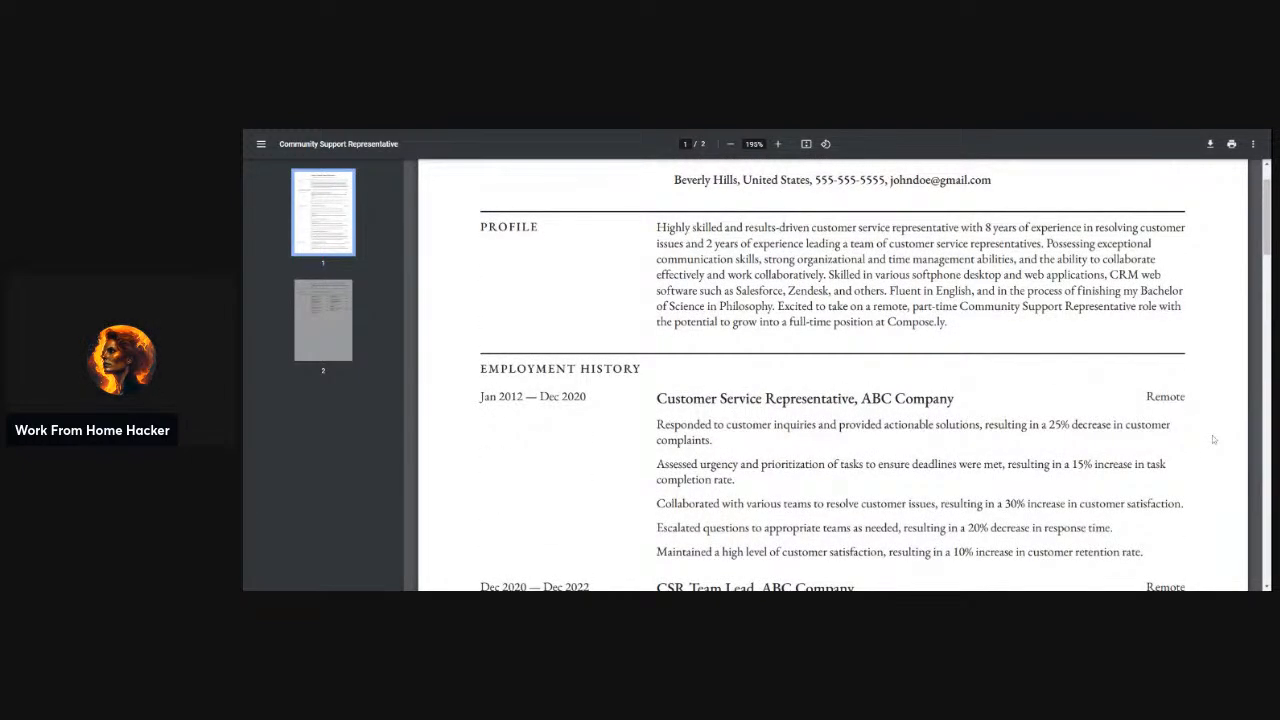
scroll(1212, 440, "up", 1)
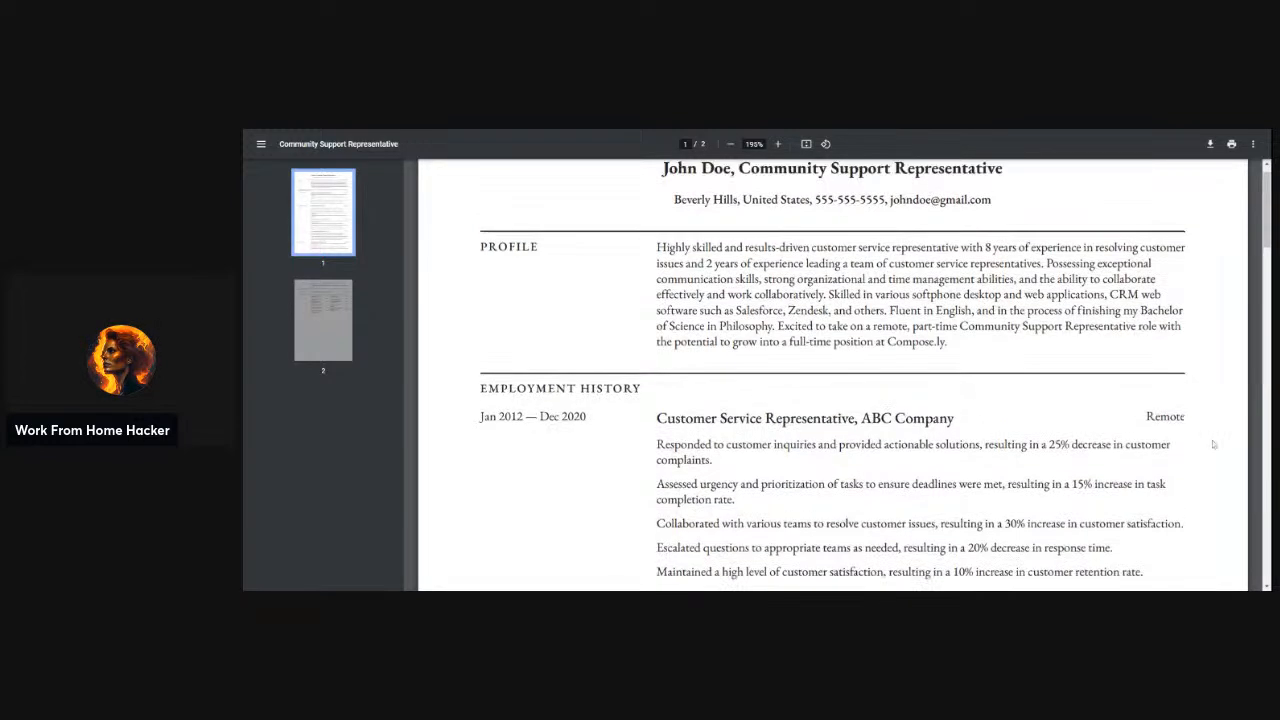
Recheck the profile and employment history on page one, and skim both pages of the PDF a final time
scroll(1212, 440, "down", 1)
scroll(1212, 440, "down", 6)
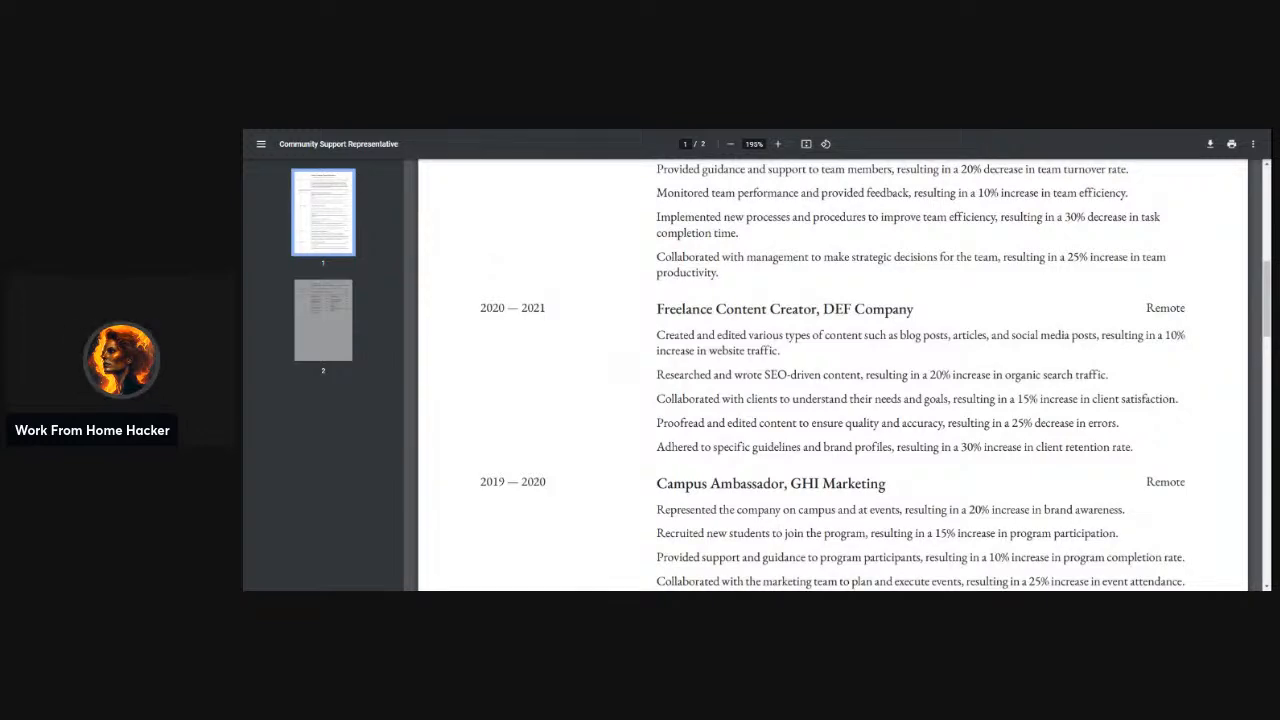
scroll(1212, 445, "up", 4)
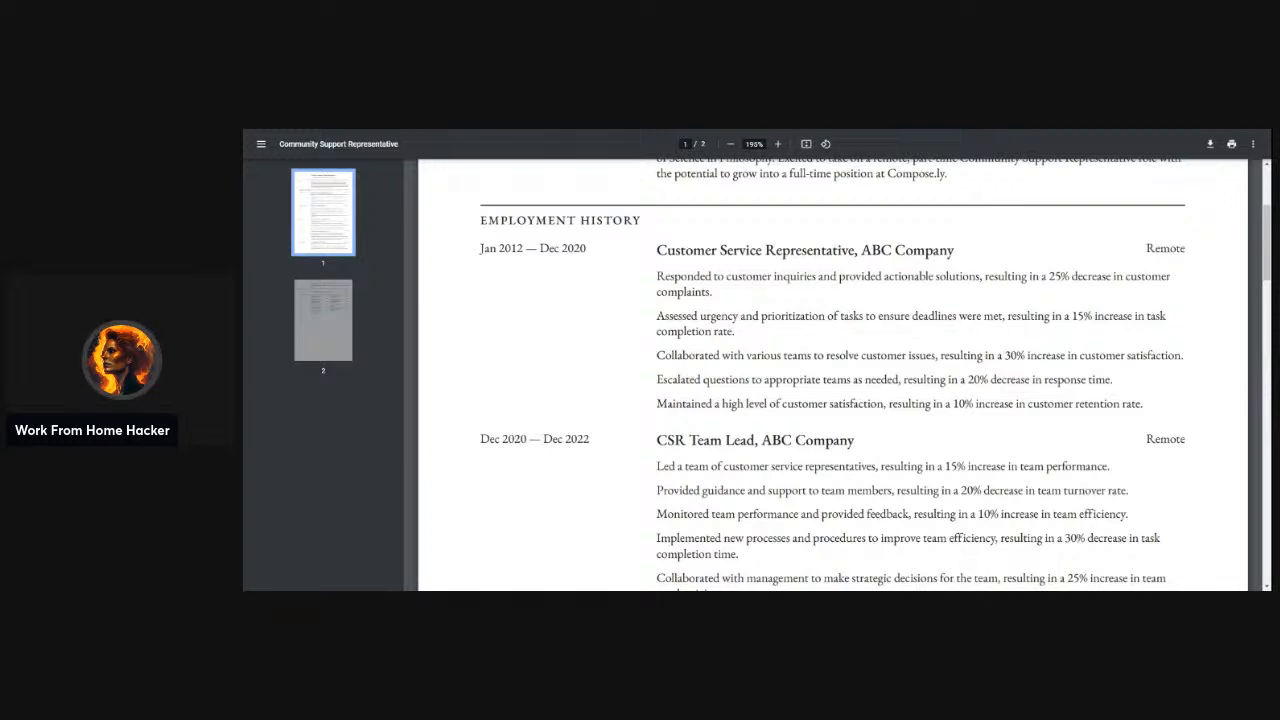
scroll(832, 375, "up", 4)
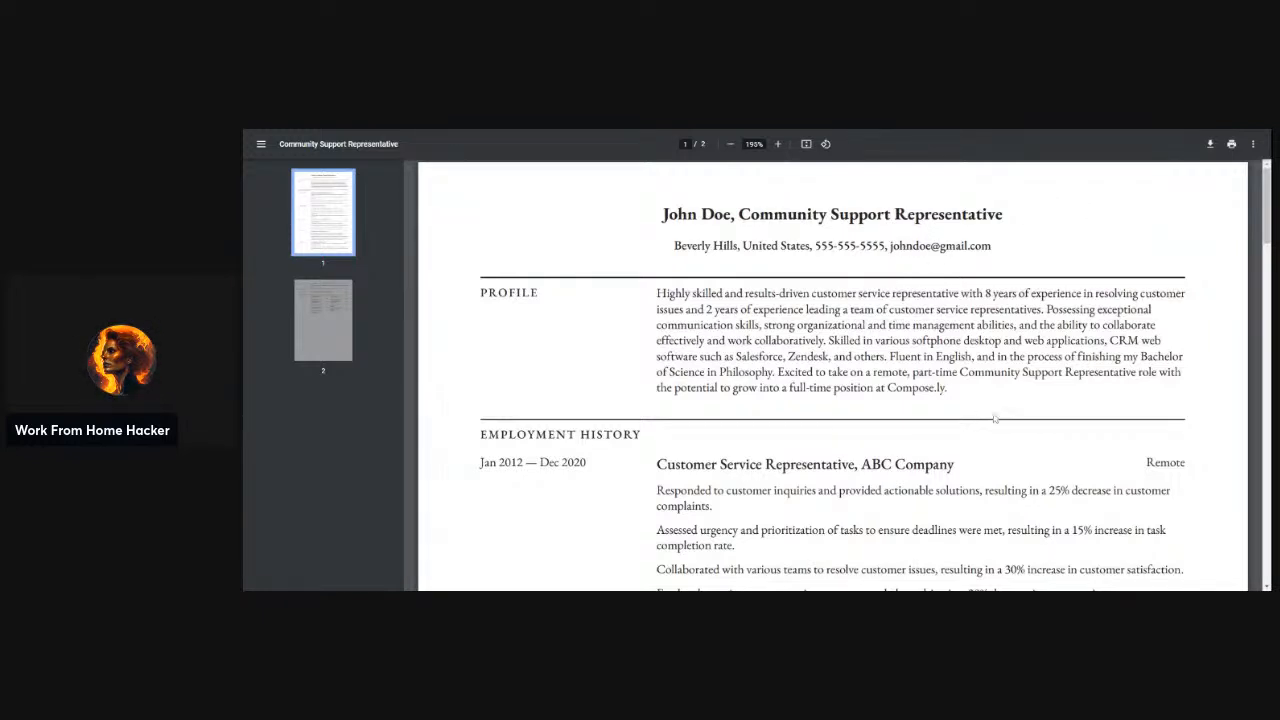
scroll(1048, 404, "down", 2)
scroll(1048, 404, "down", 1)
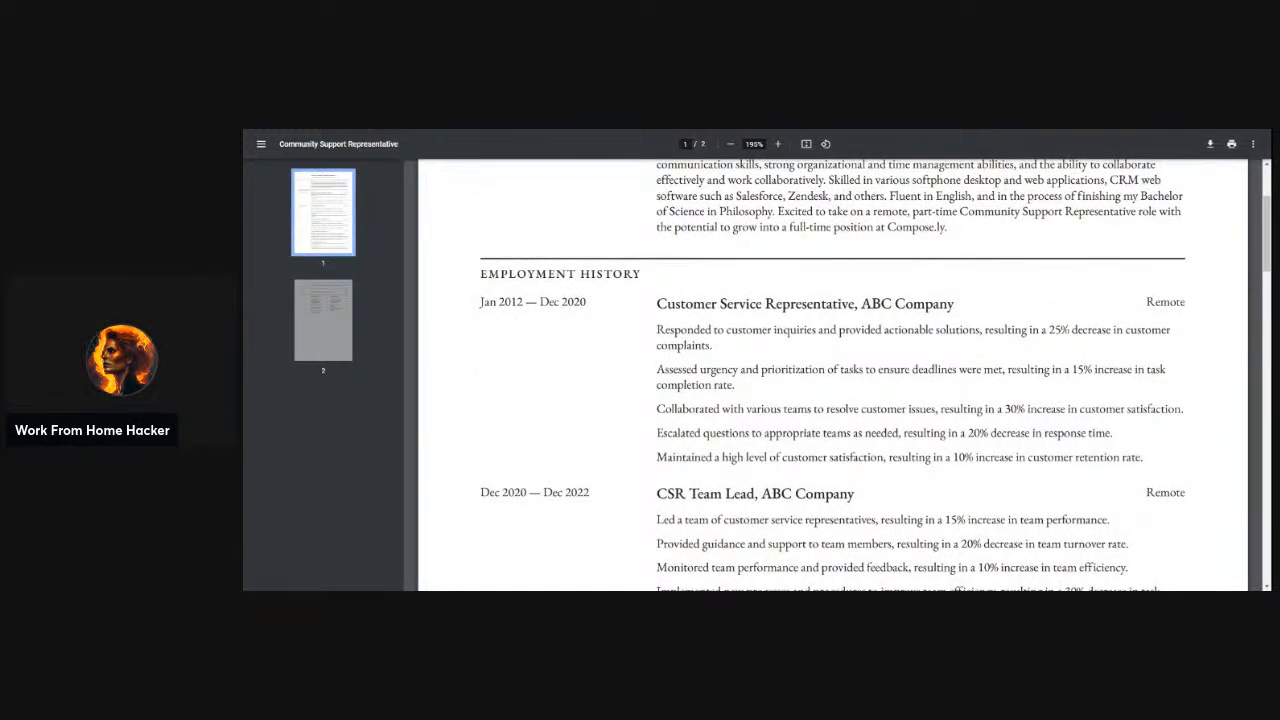
scroll(832, 375, "down", 2)
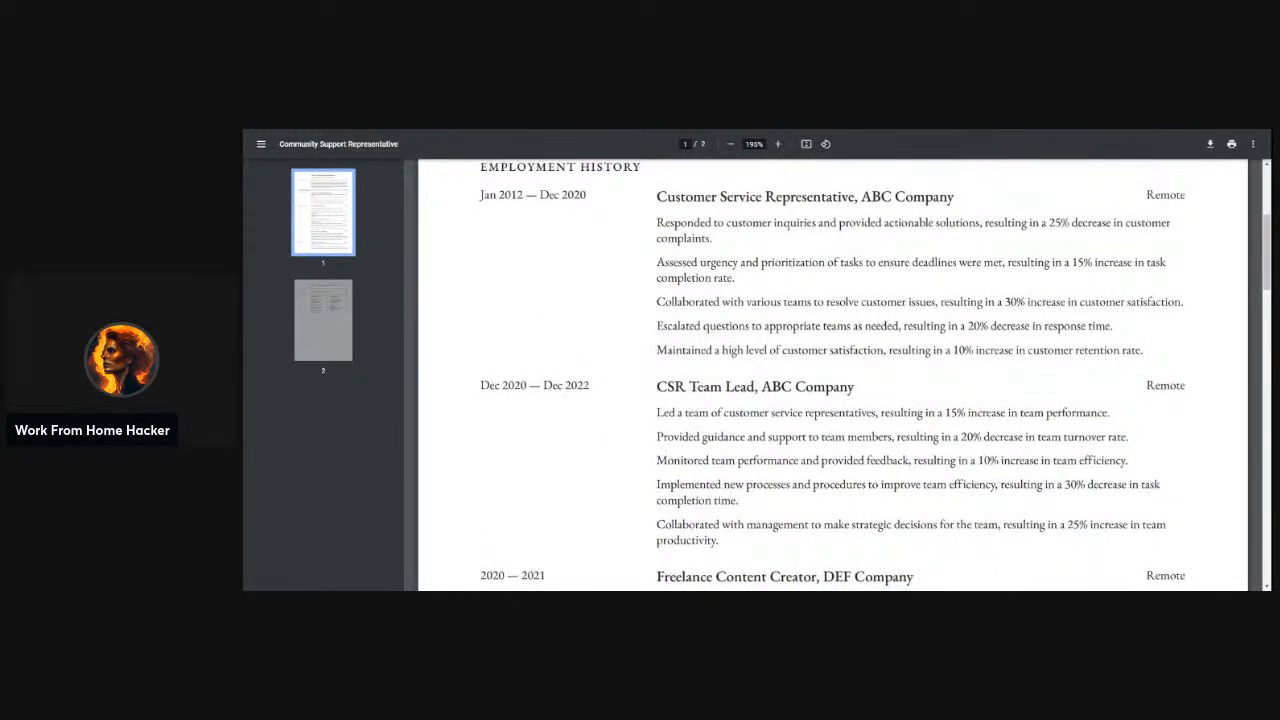
scroll(832, 375, "down", 2)
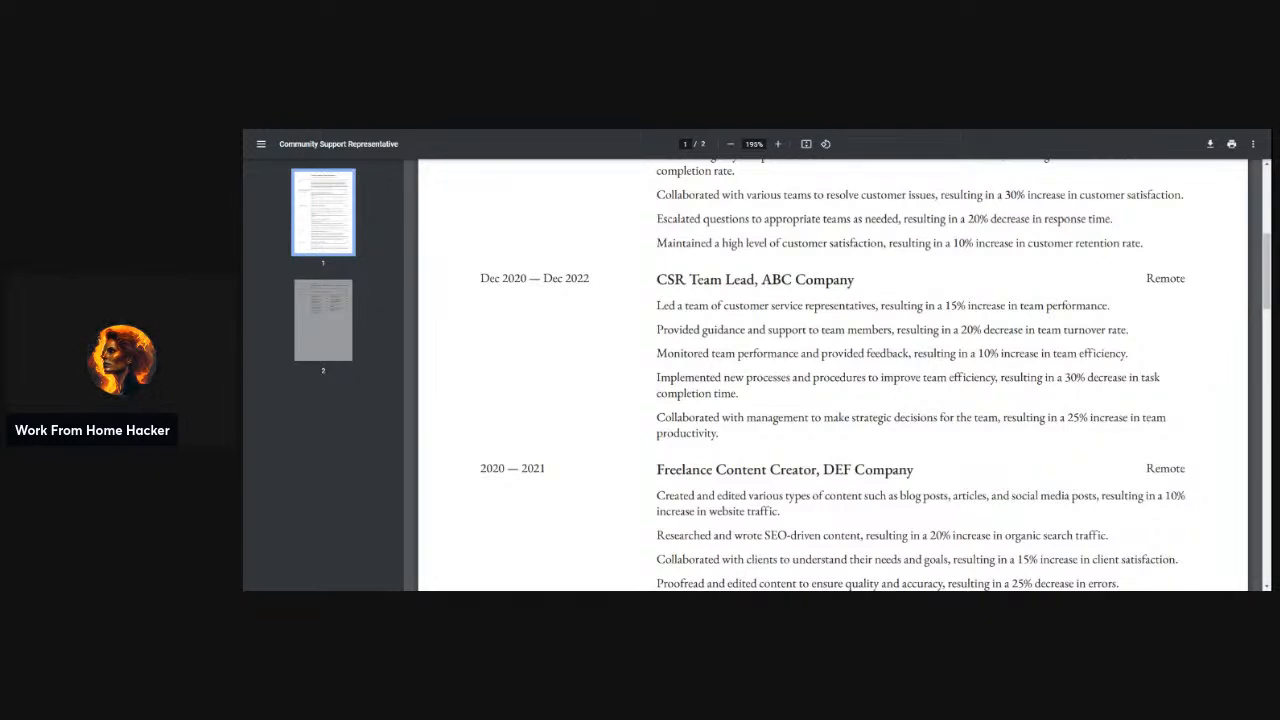
scroll(1070, 288, "up", 4)
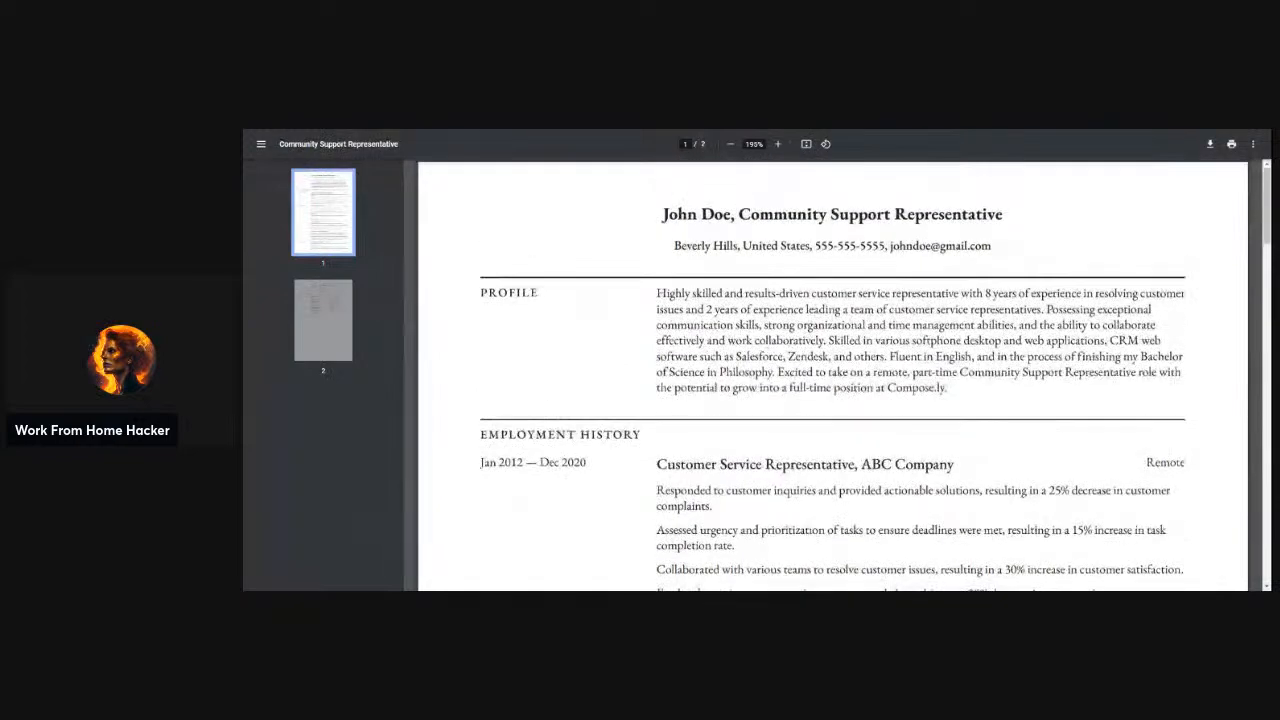
scroll(832, 375, "down", 15)
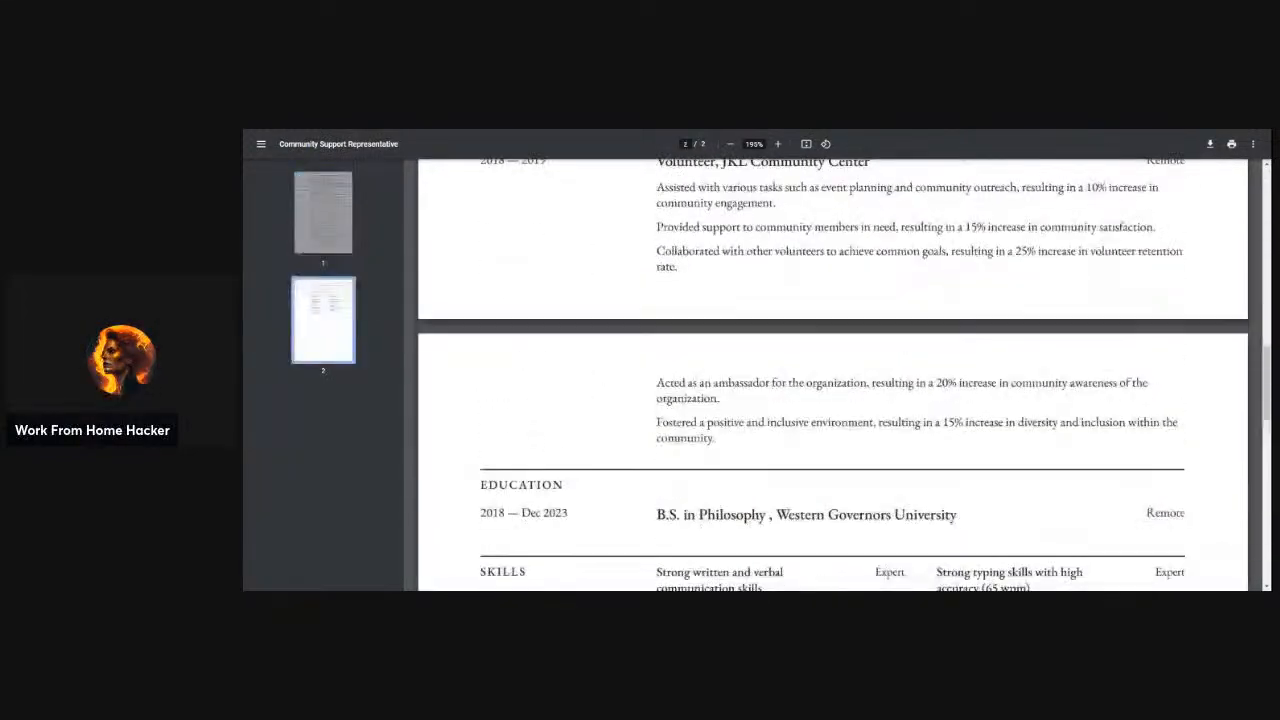
scroll(832, 375, "down", 5)
scroll(832, 375, "up", 20)
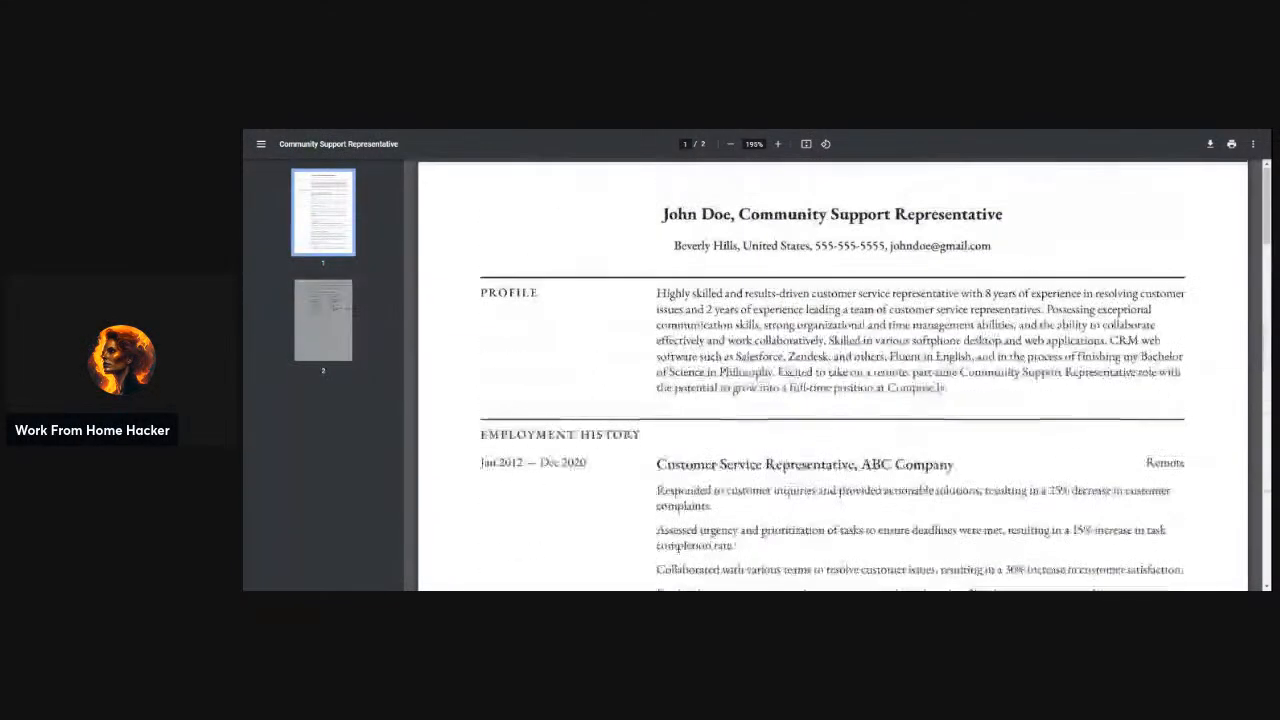